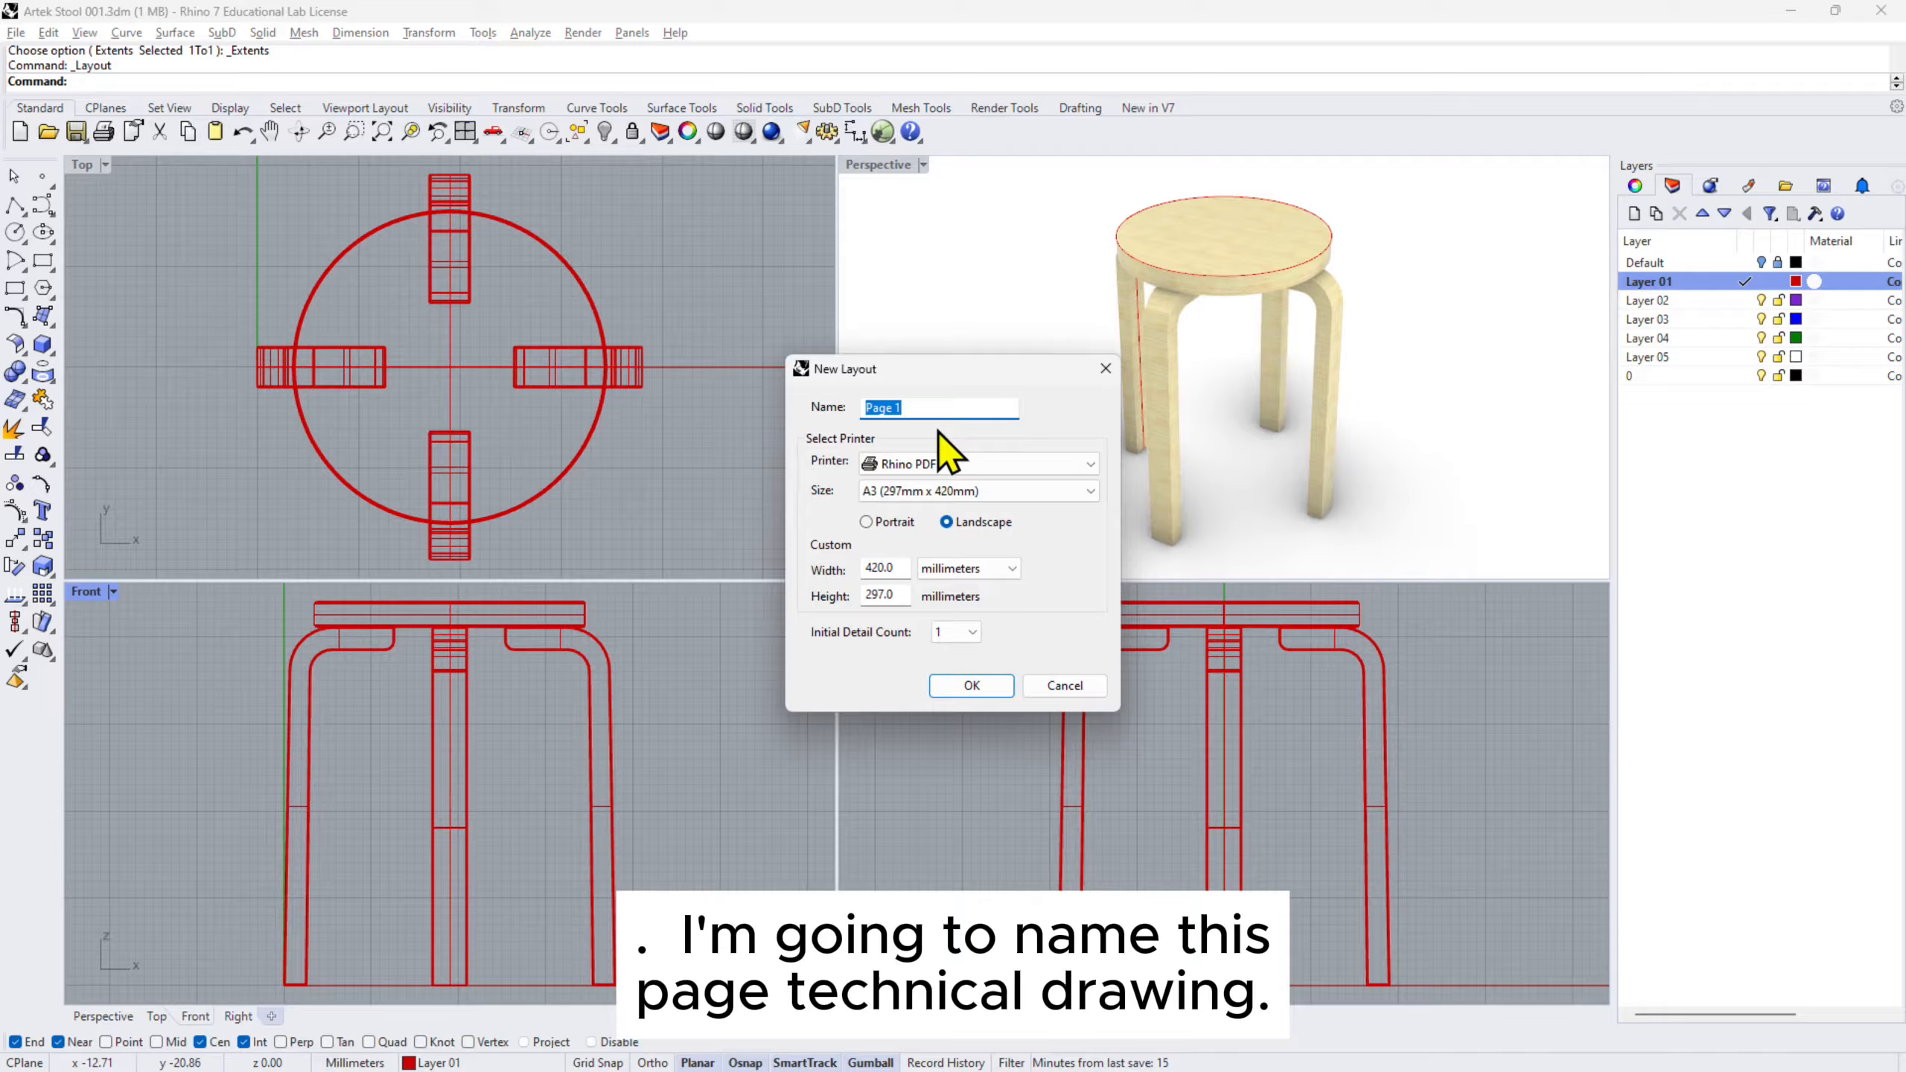
- Create a new A3 landscape layout page using the Rhino PDF printer
text(Technical Drawing)
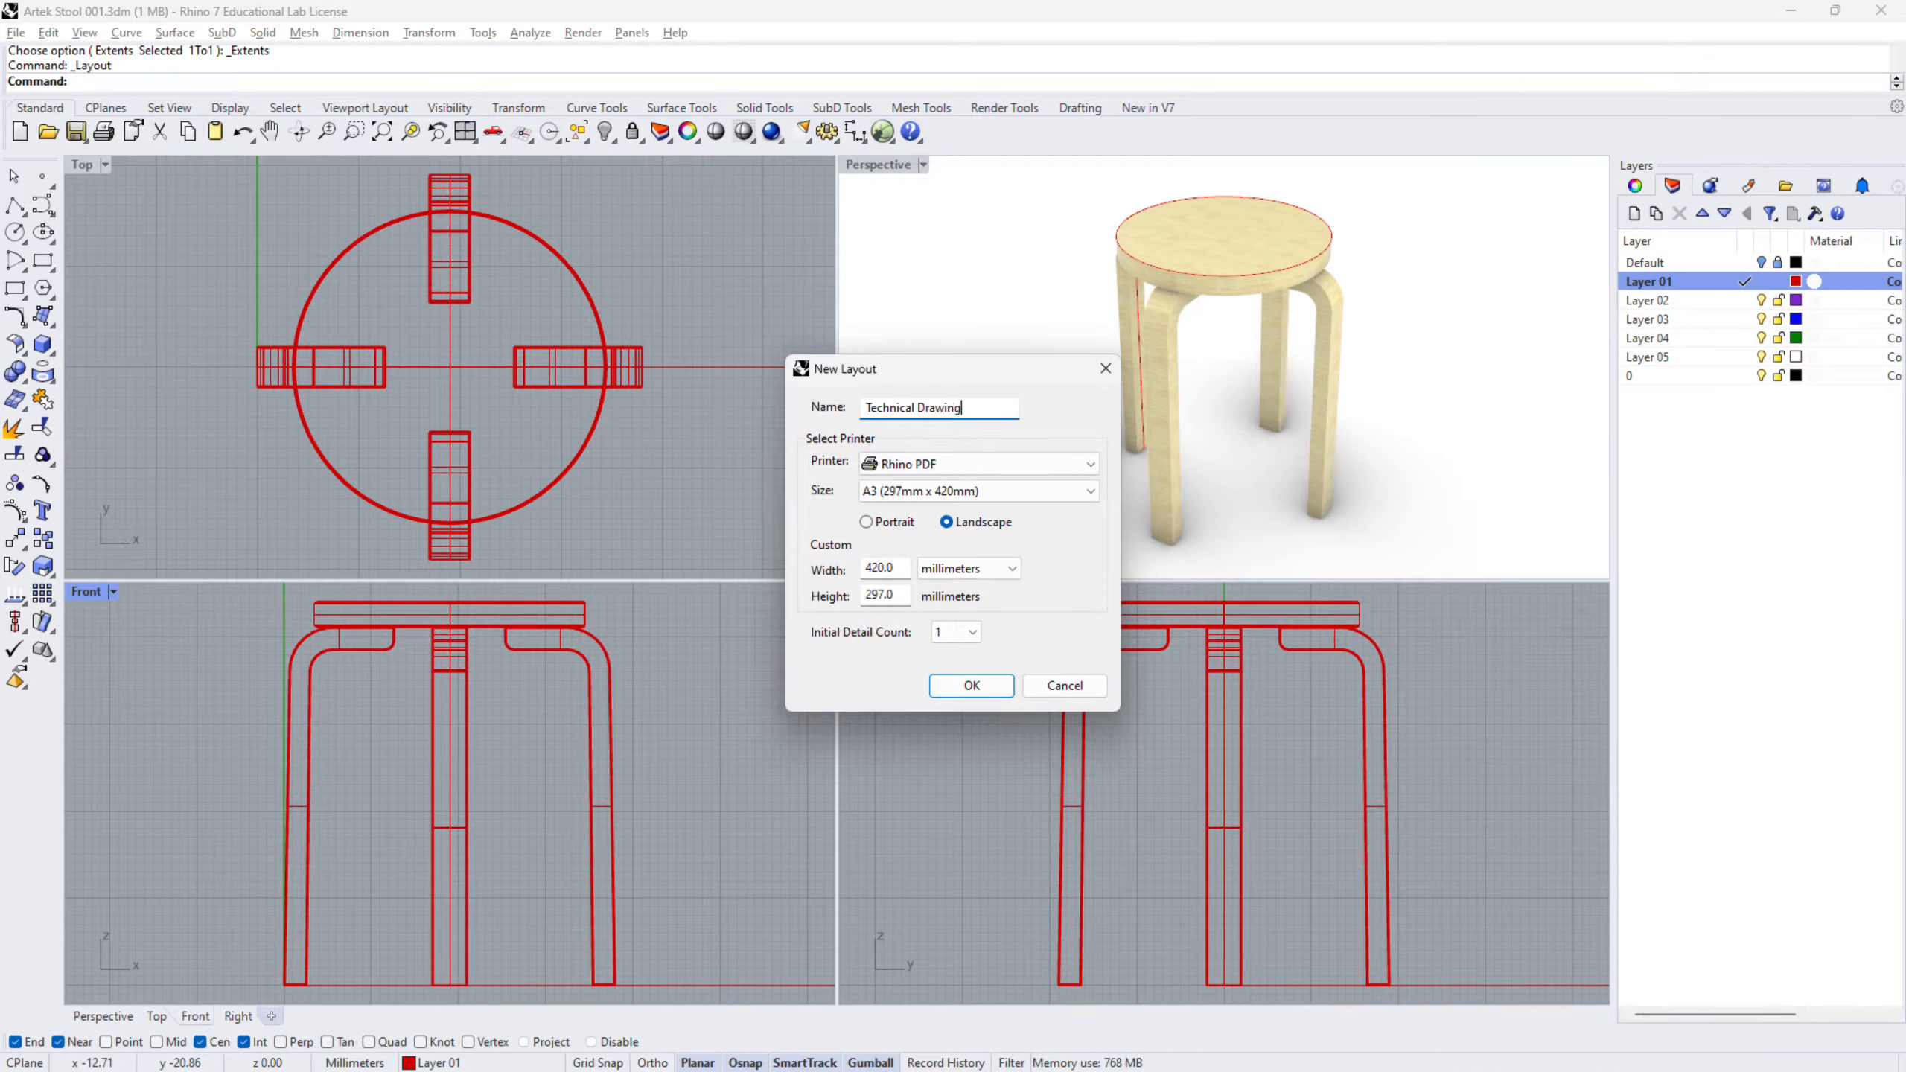
click(931, 464)
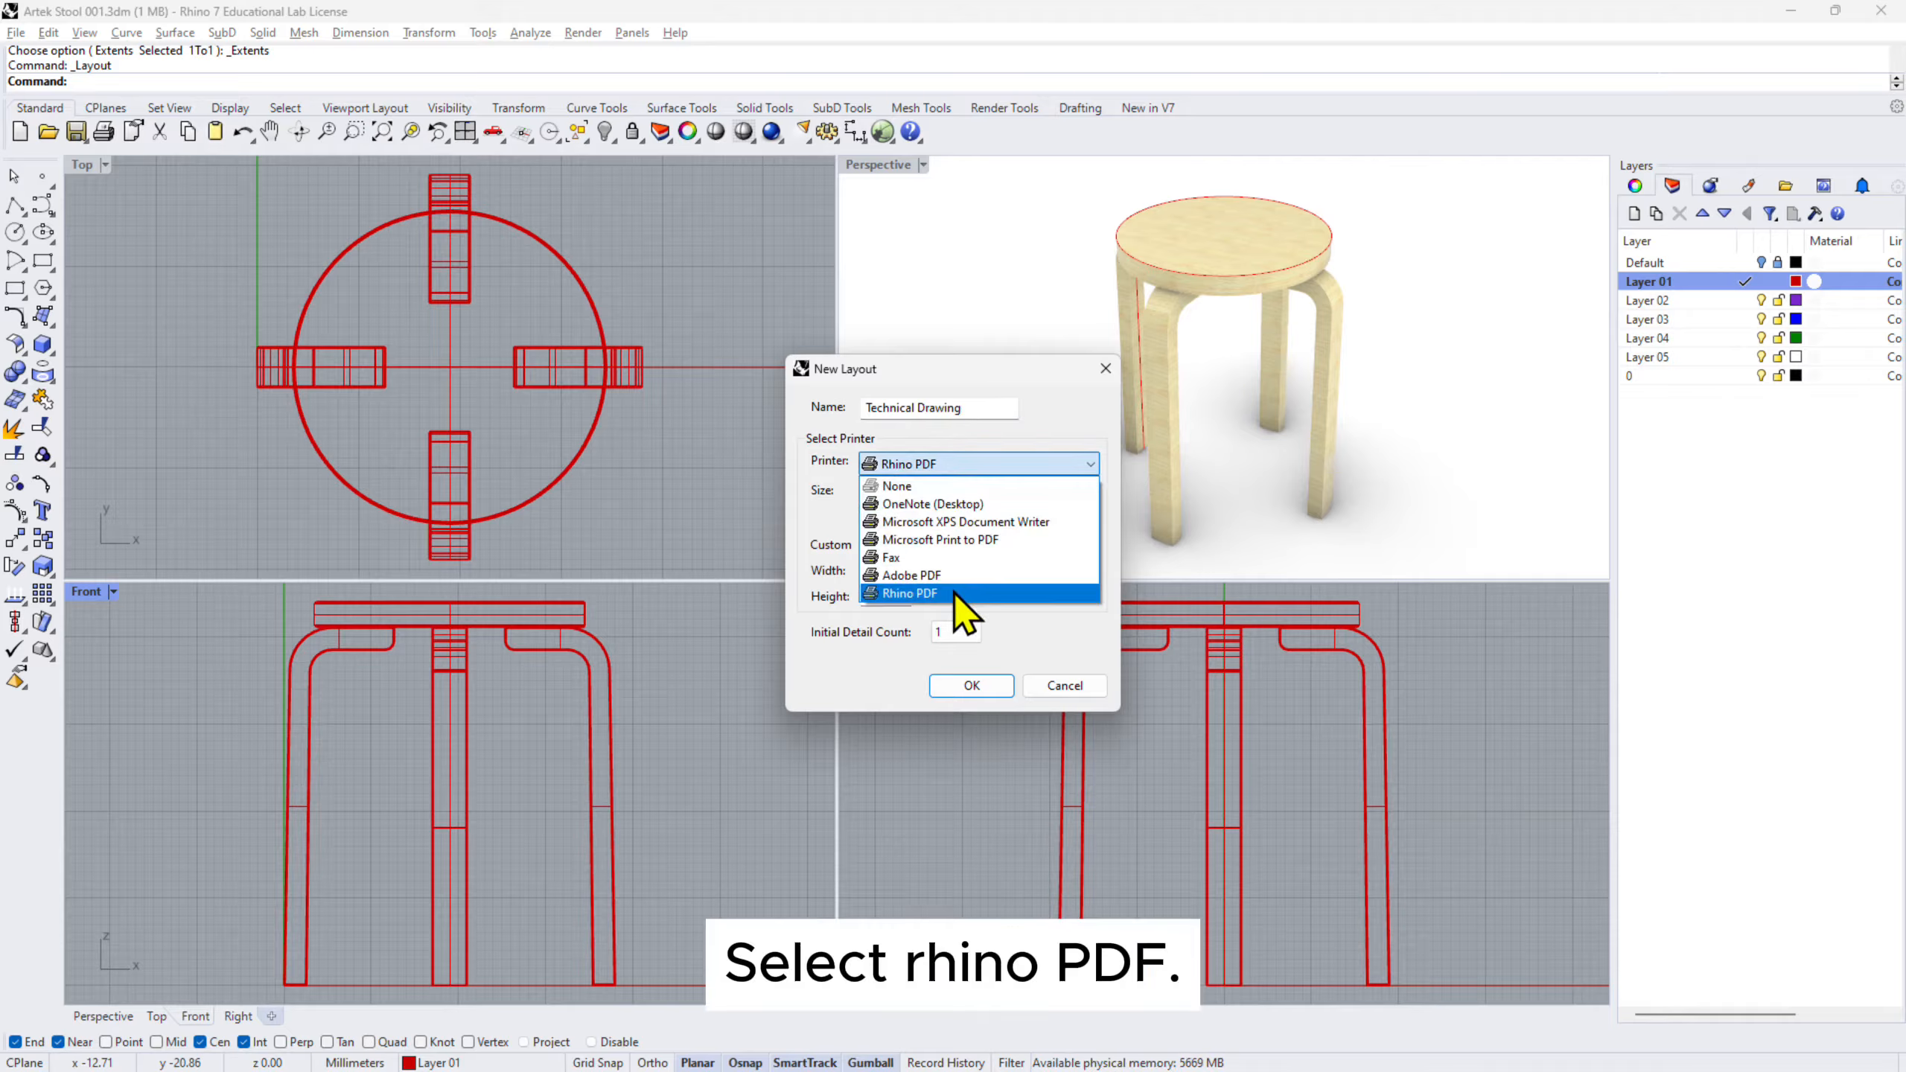
click(953, 594)
click(968, 490)
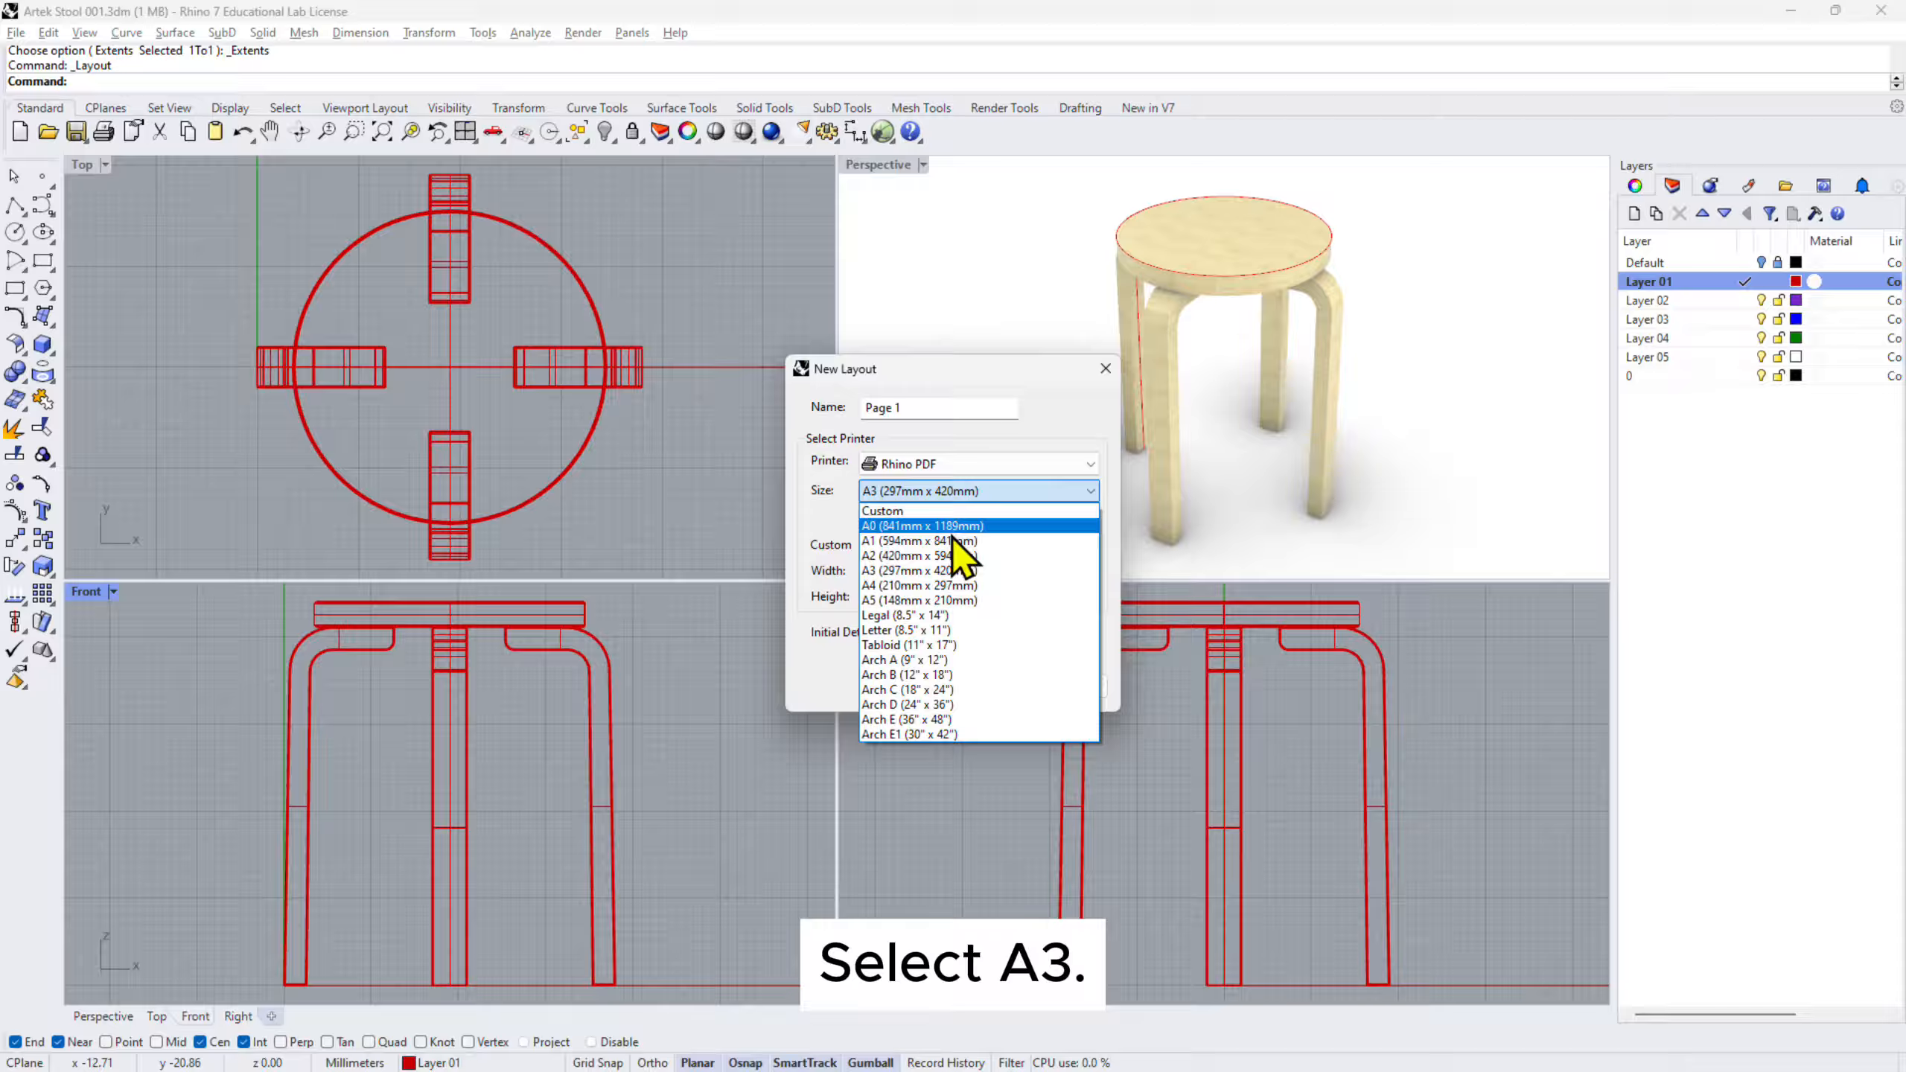
click(931, 571)
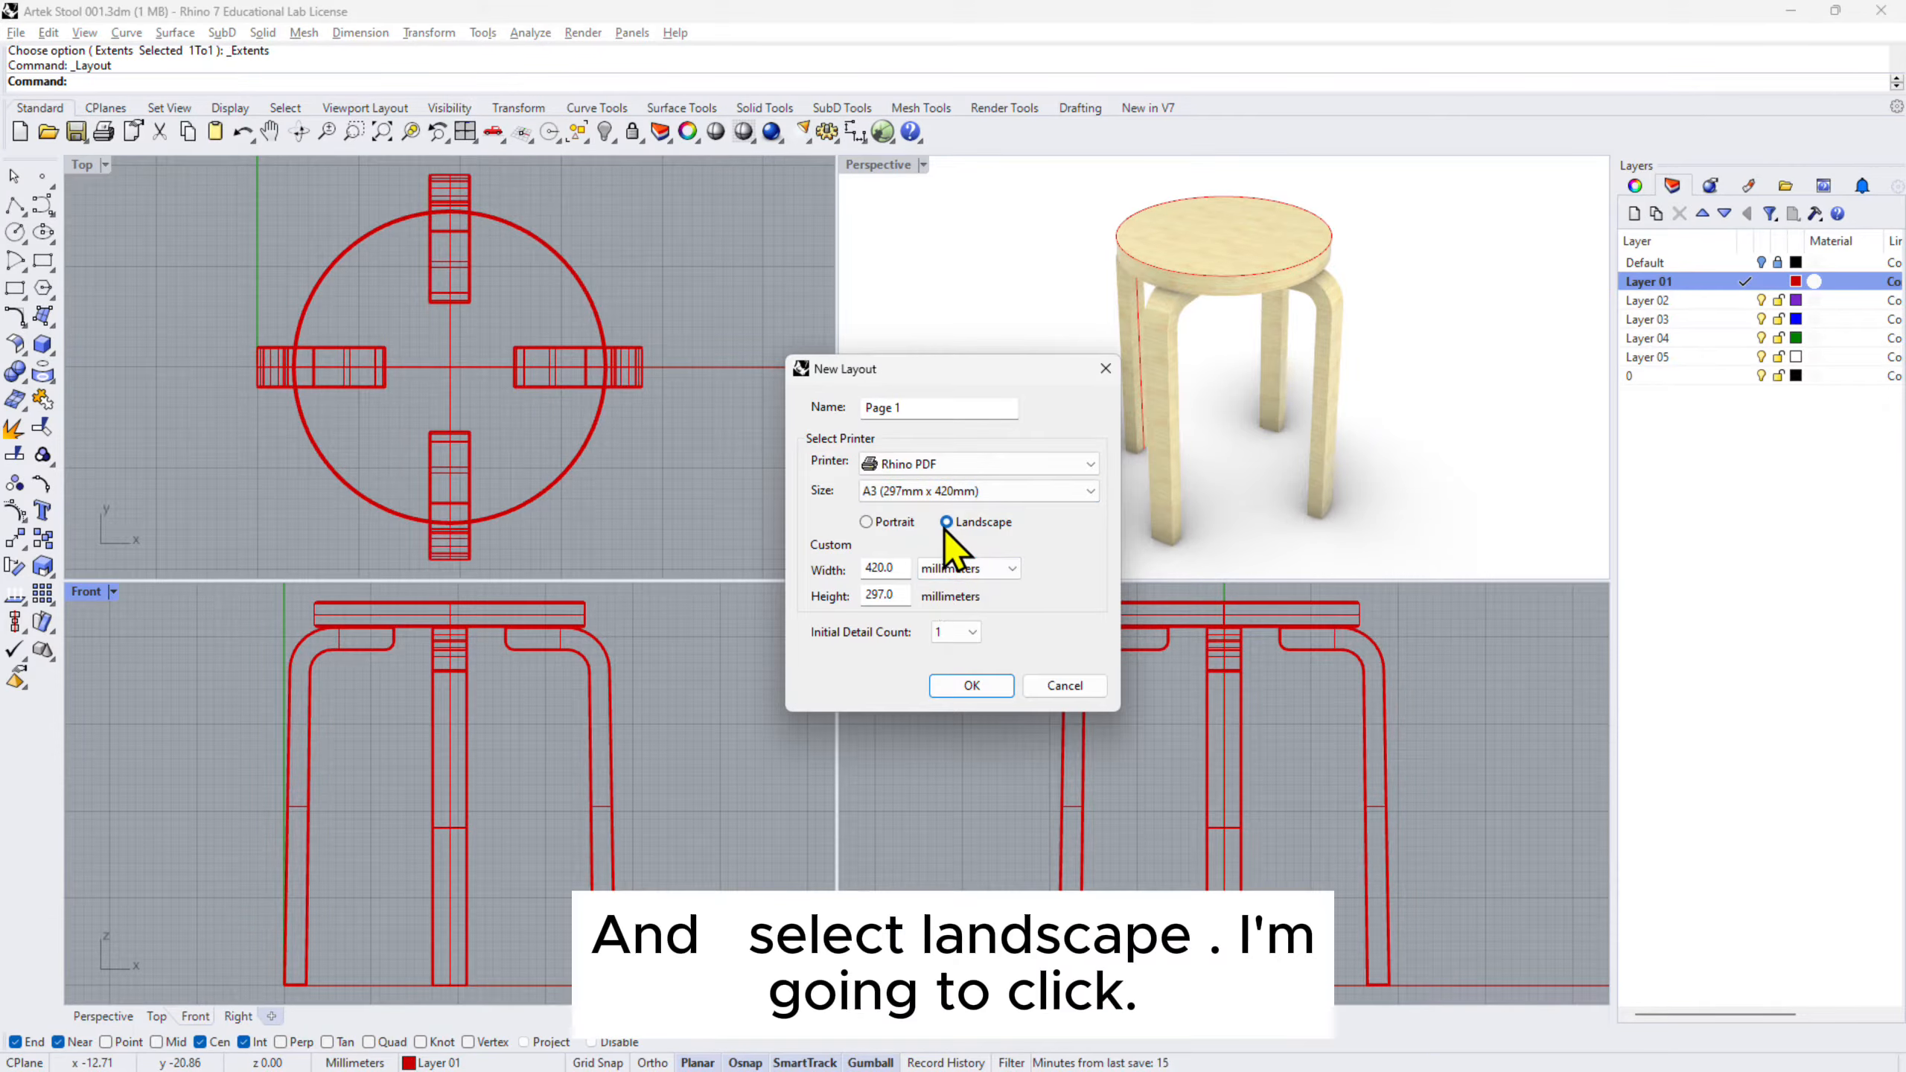
click(975, 685)
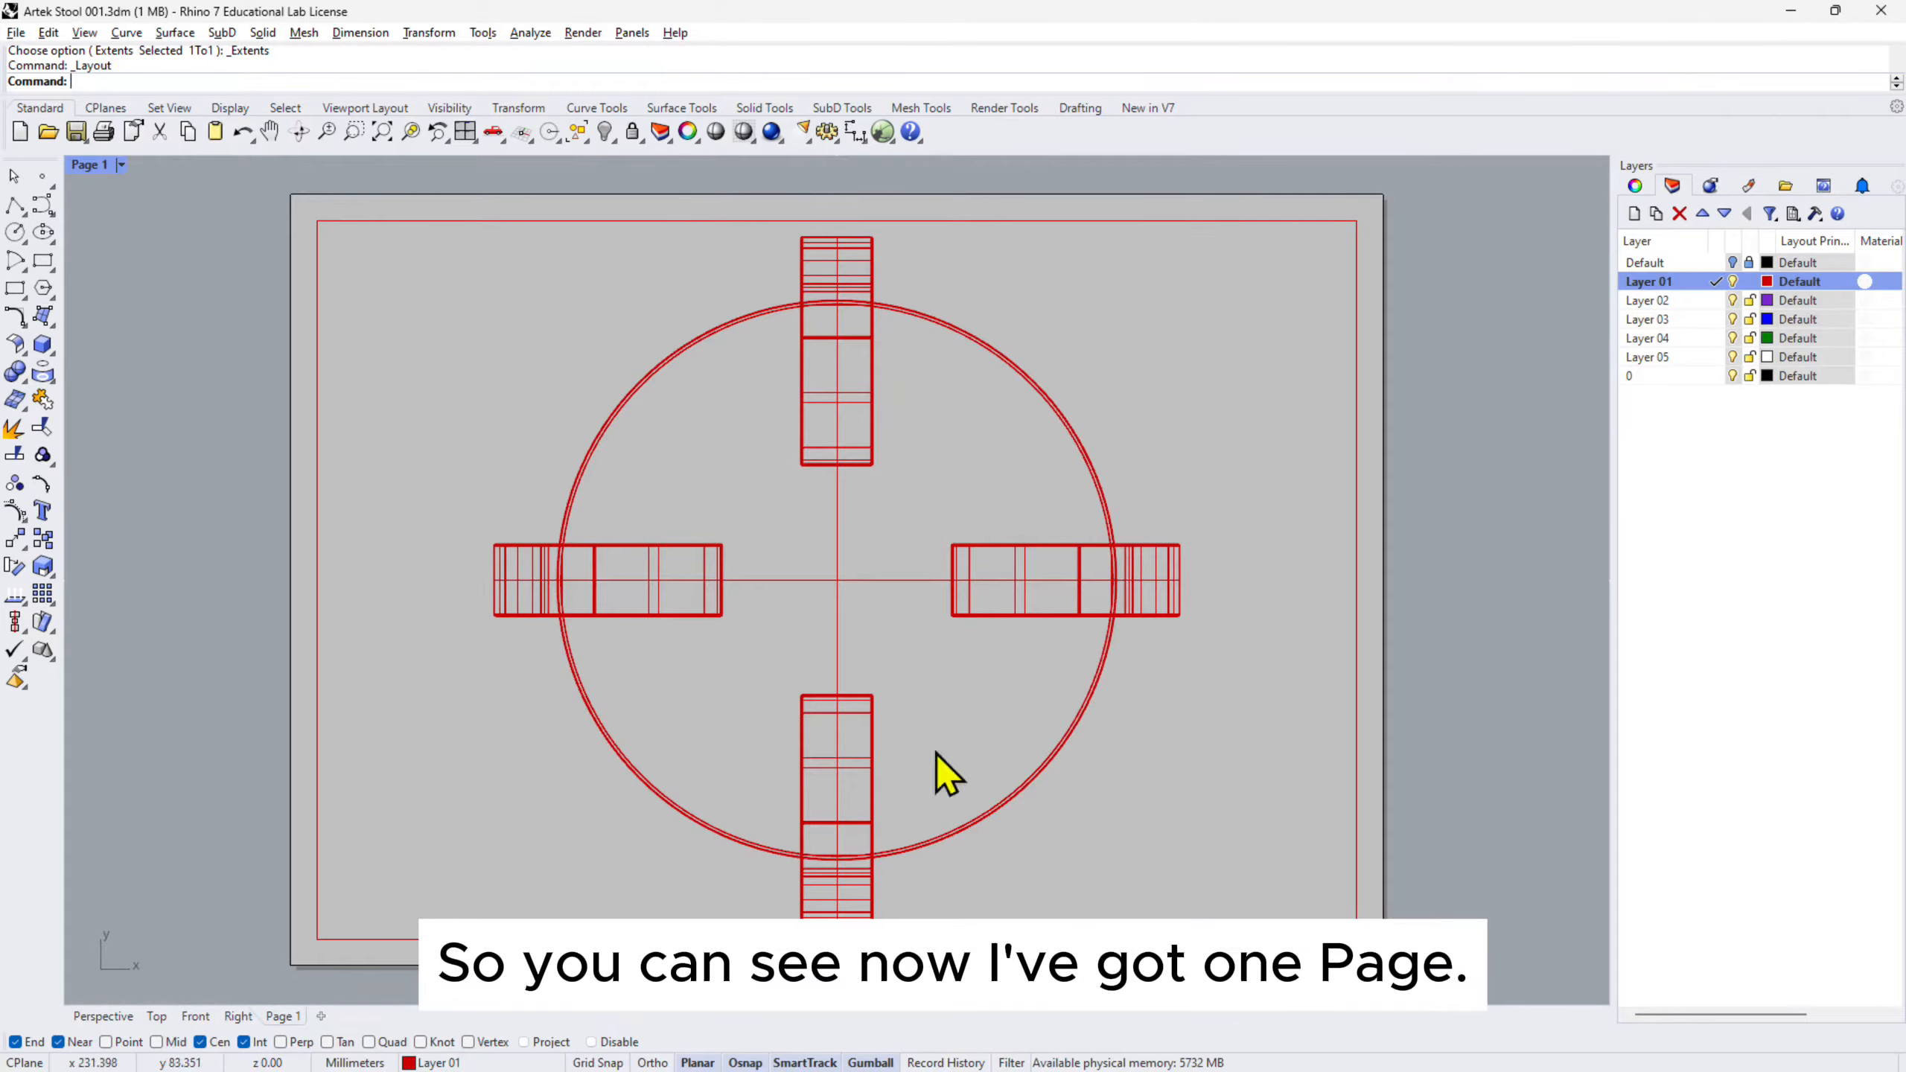
- Rename the Page 1 layout to 'Technical Drawing'
double_click(284, 1017)
text(Te)
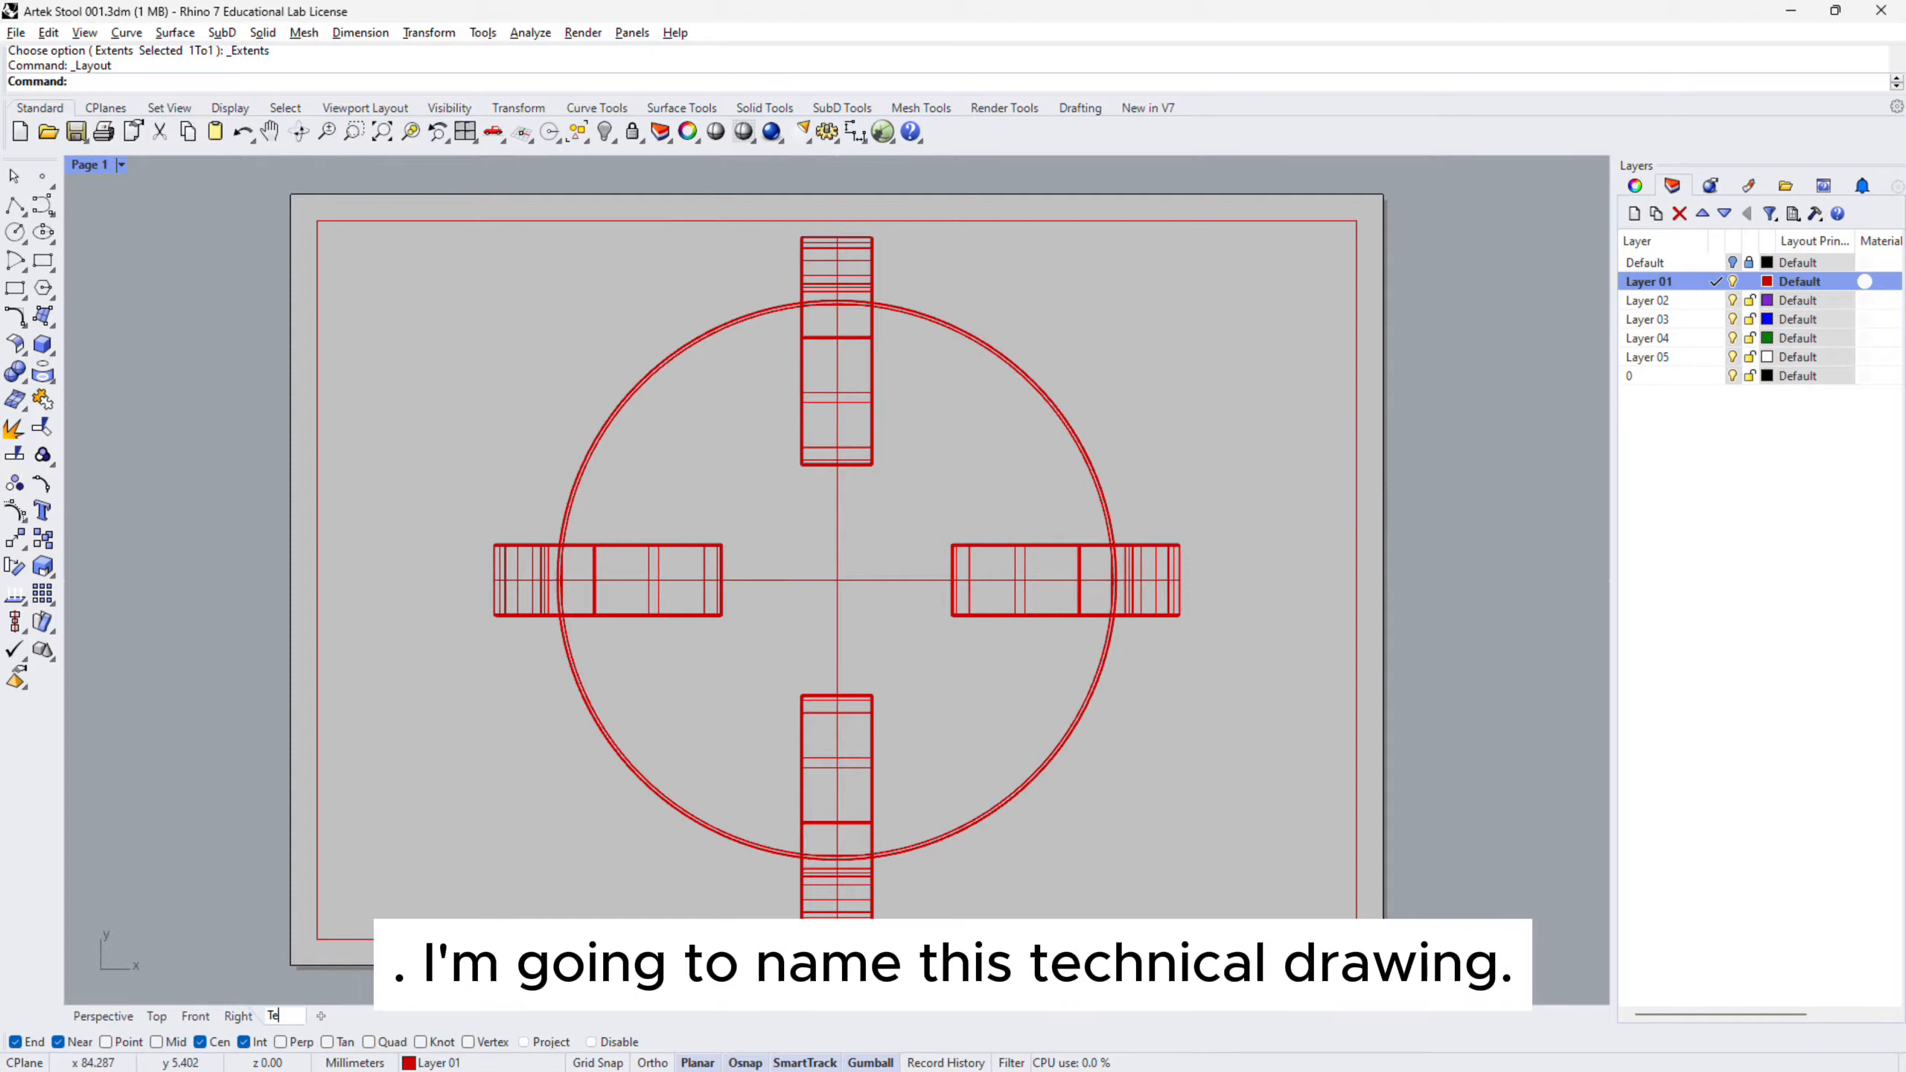
text(chnical Drawing)
key(Return)
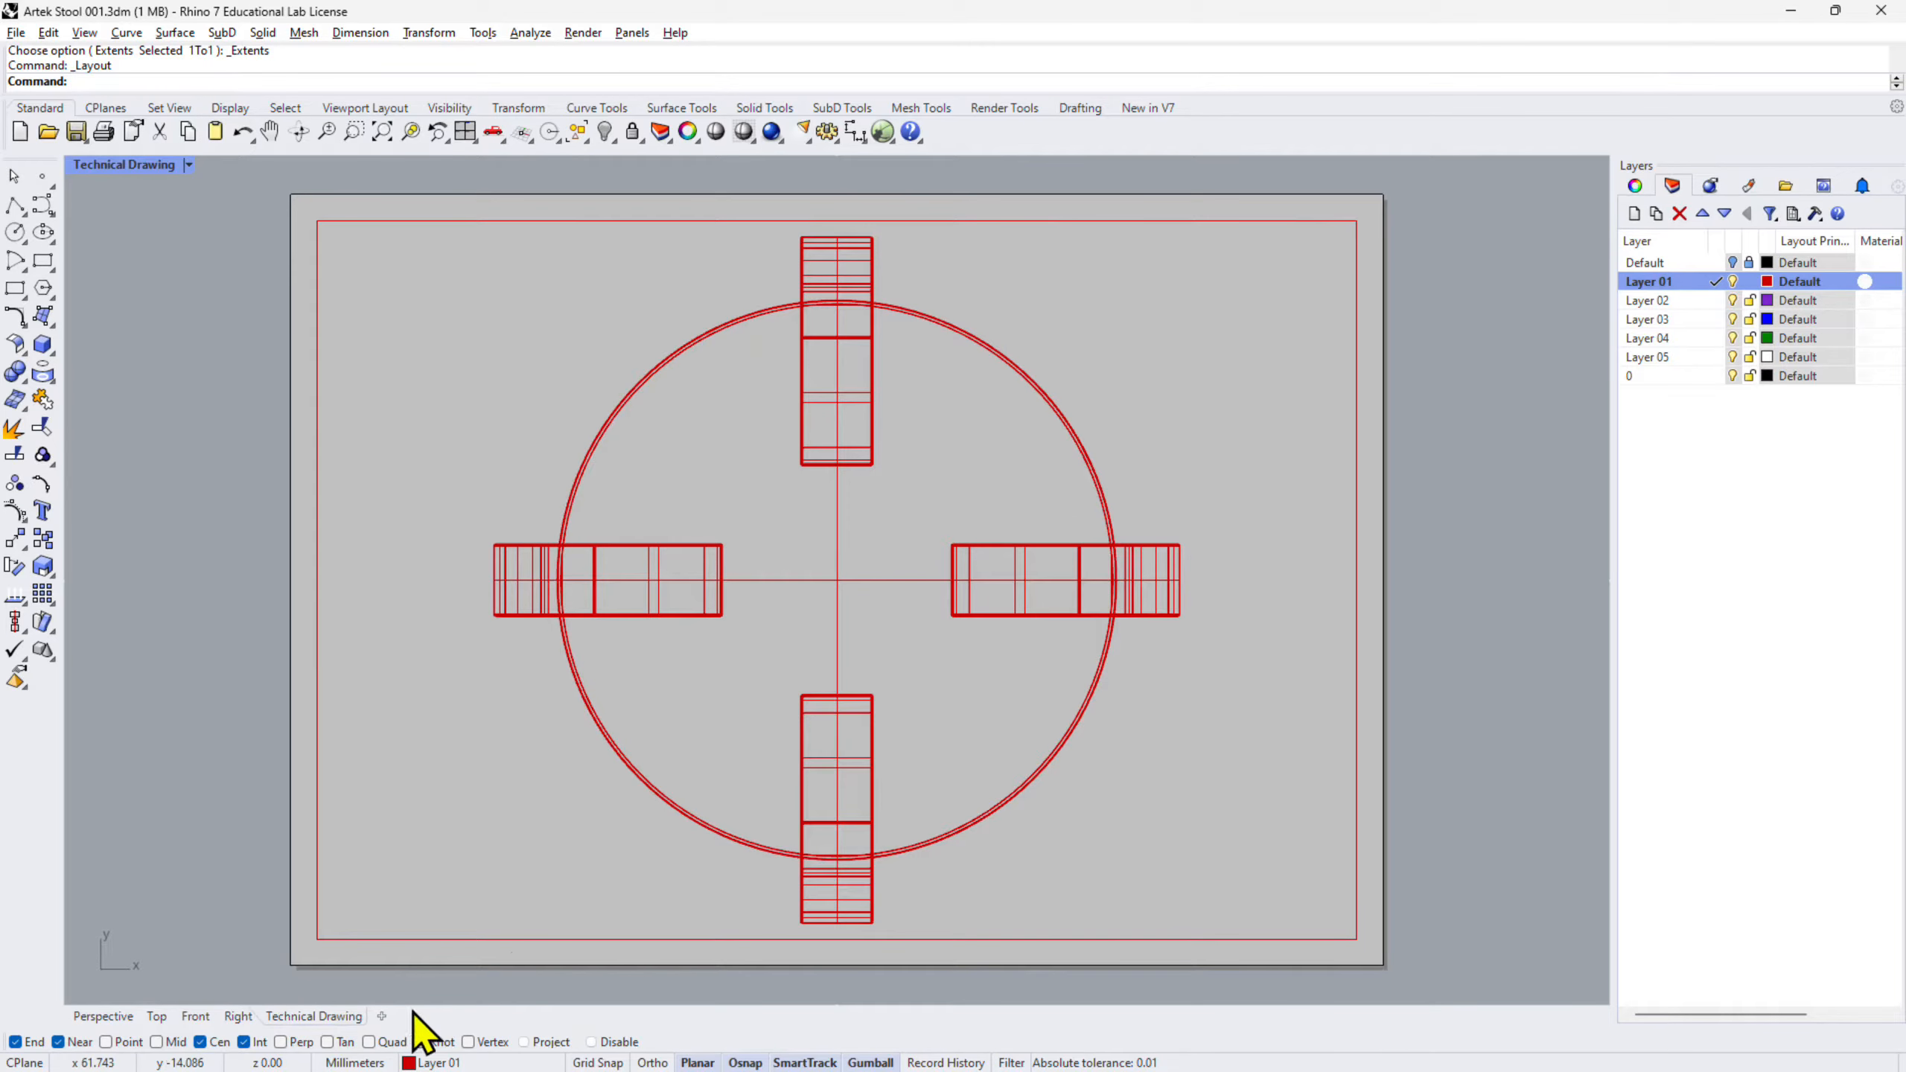
- Return from the layout to the four-viewport model view
click(98, 1016)
click(285, 1019)
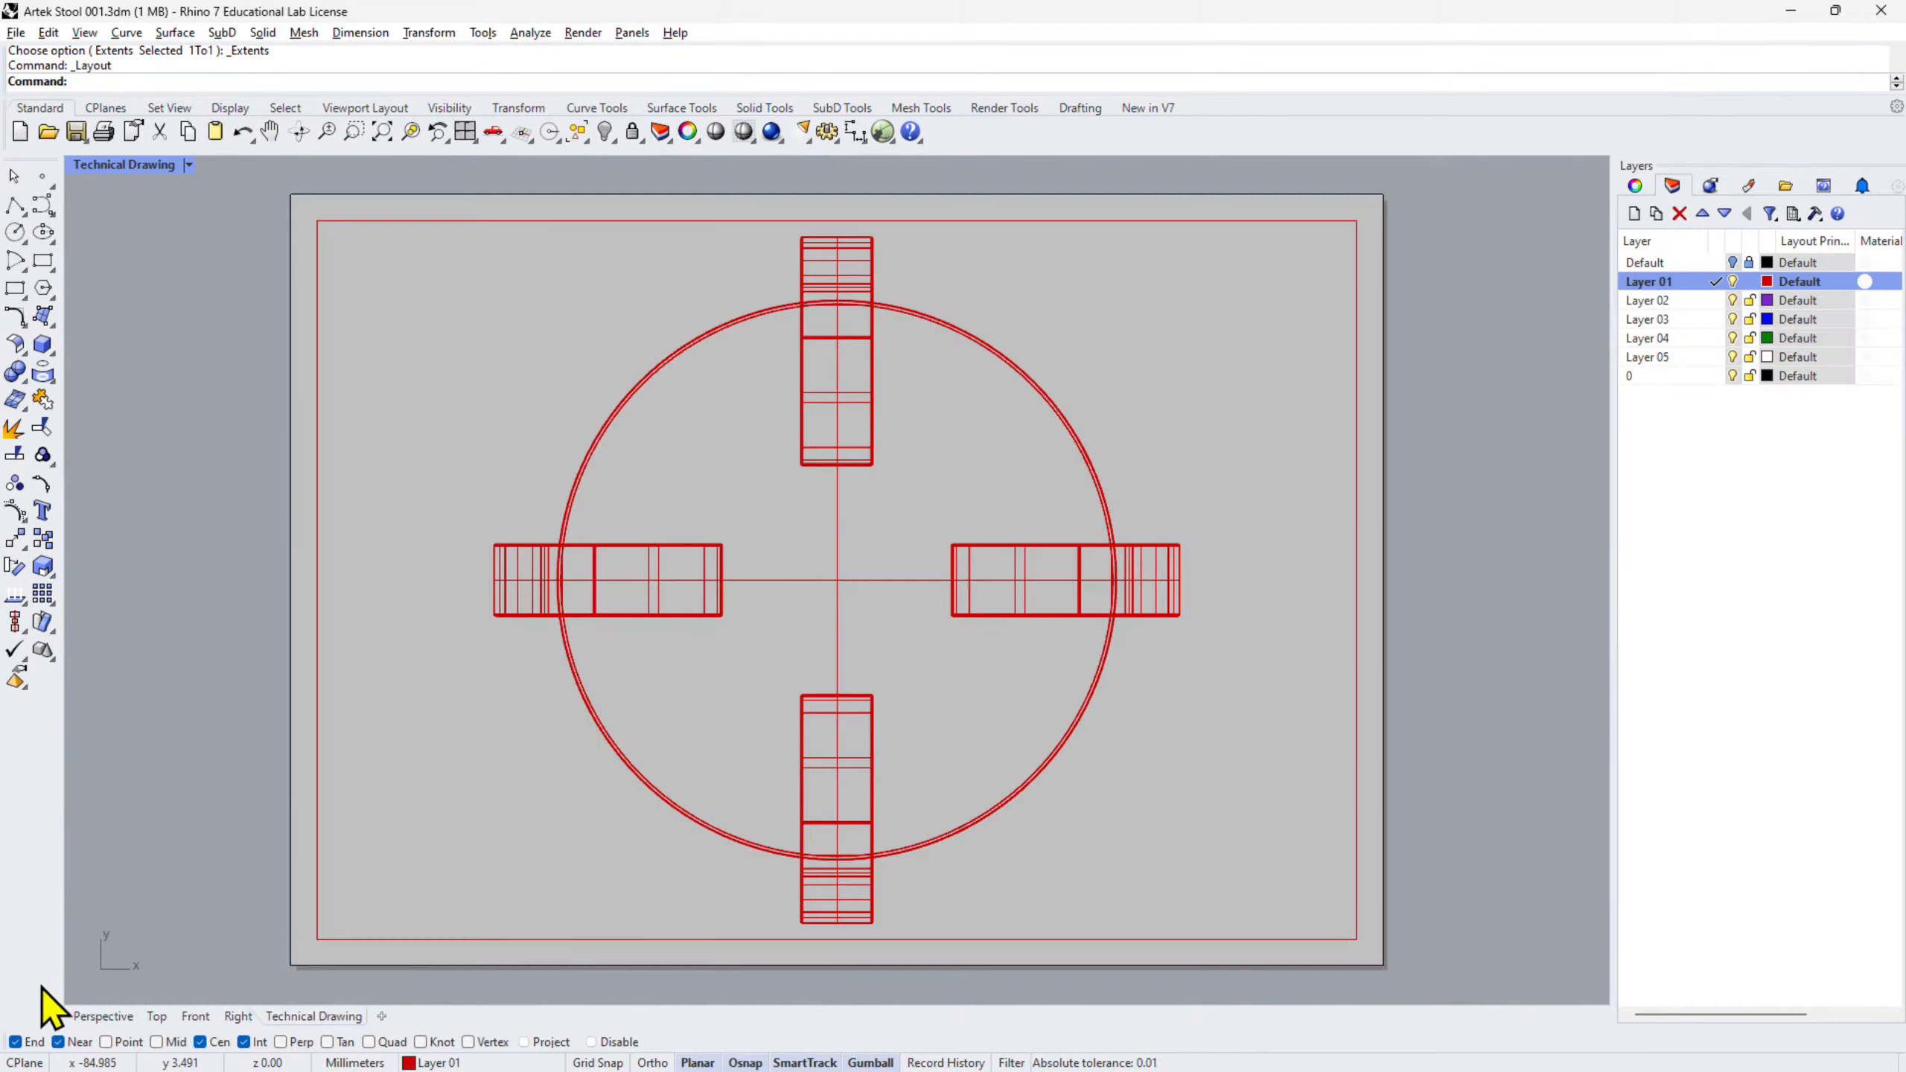
click(103, 1019)
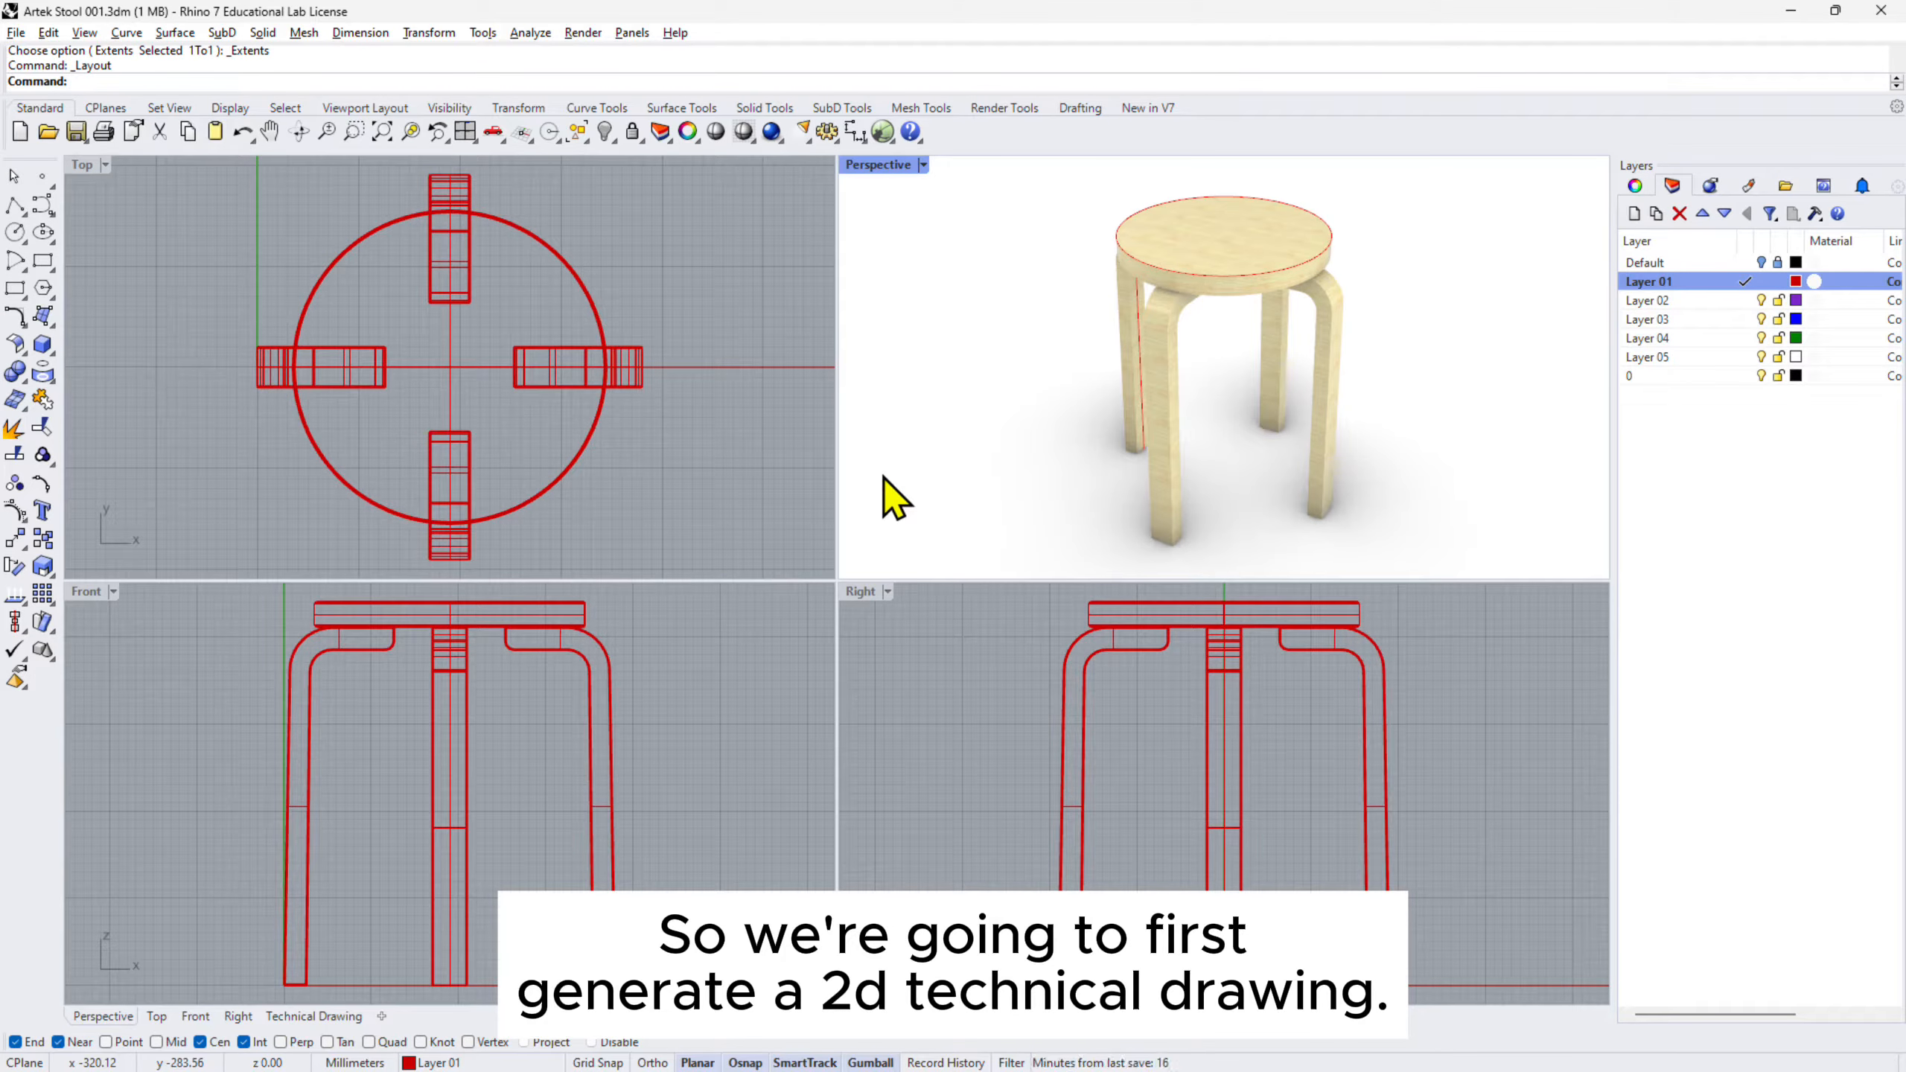
- Window-select every part of the stool in the Top view
scroll(689, 409, down, 3)
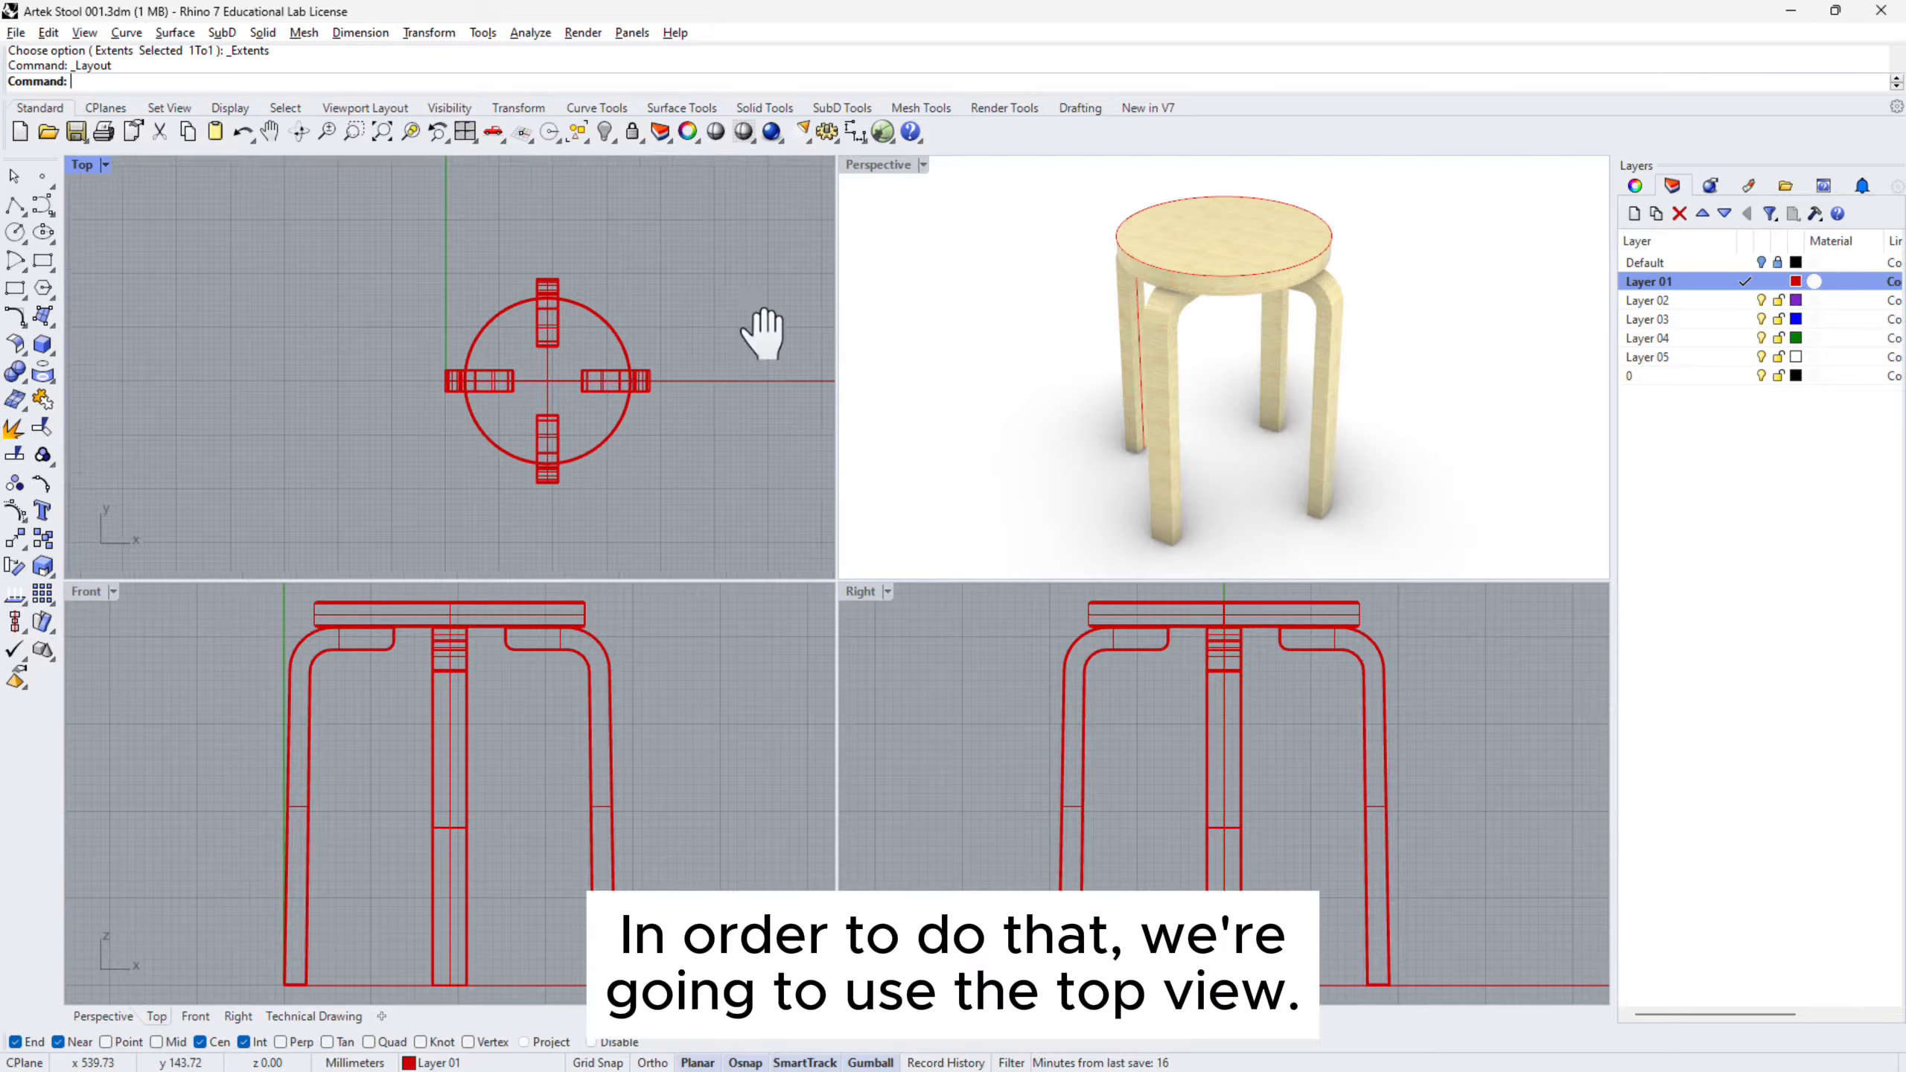
right_drag(763, 333, 637, 369)
drag(256, 264, 614, 493)
scroll(562, 396, down, 6)
right_drag(733, 410, 533, 405)
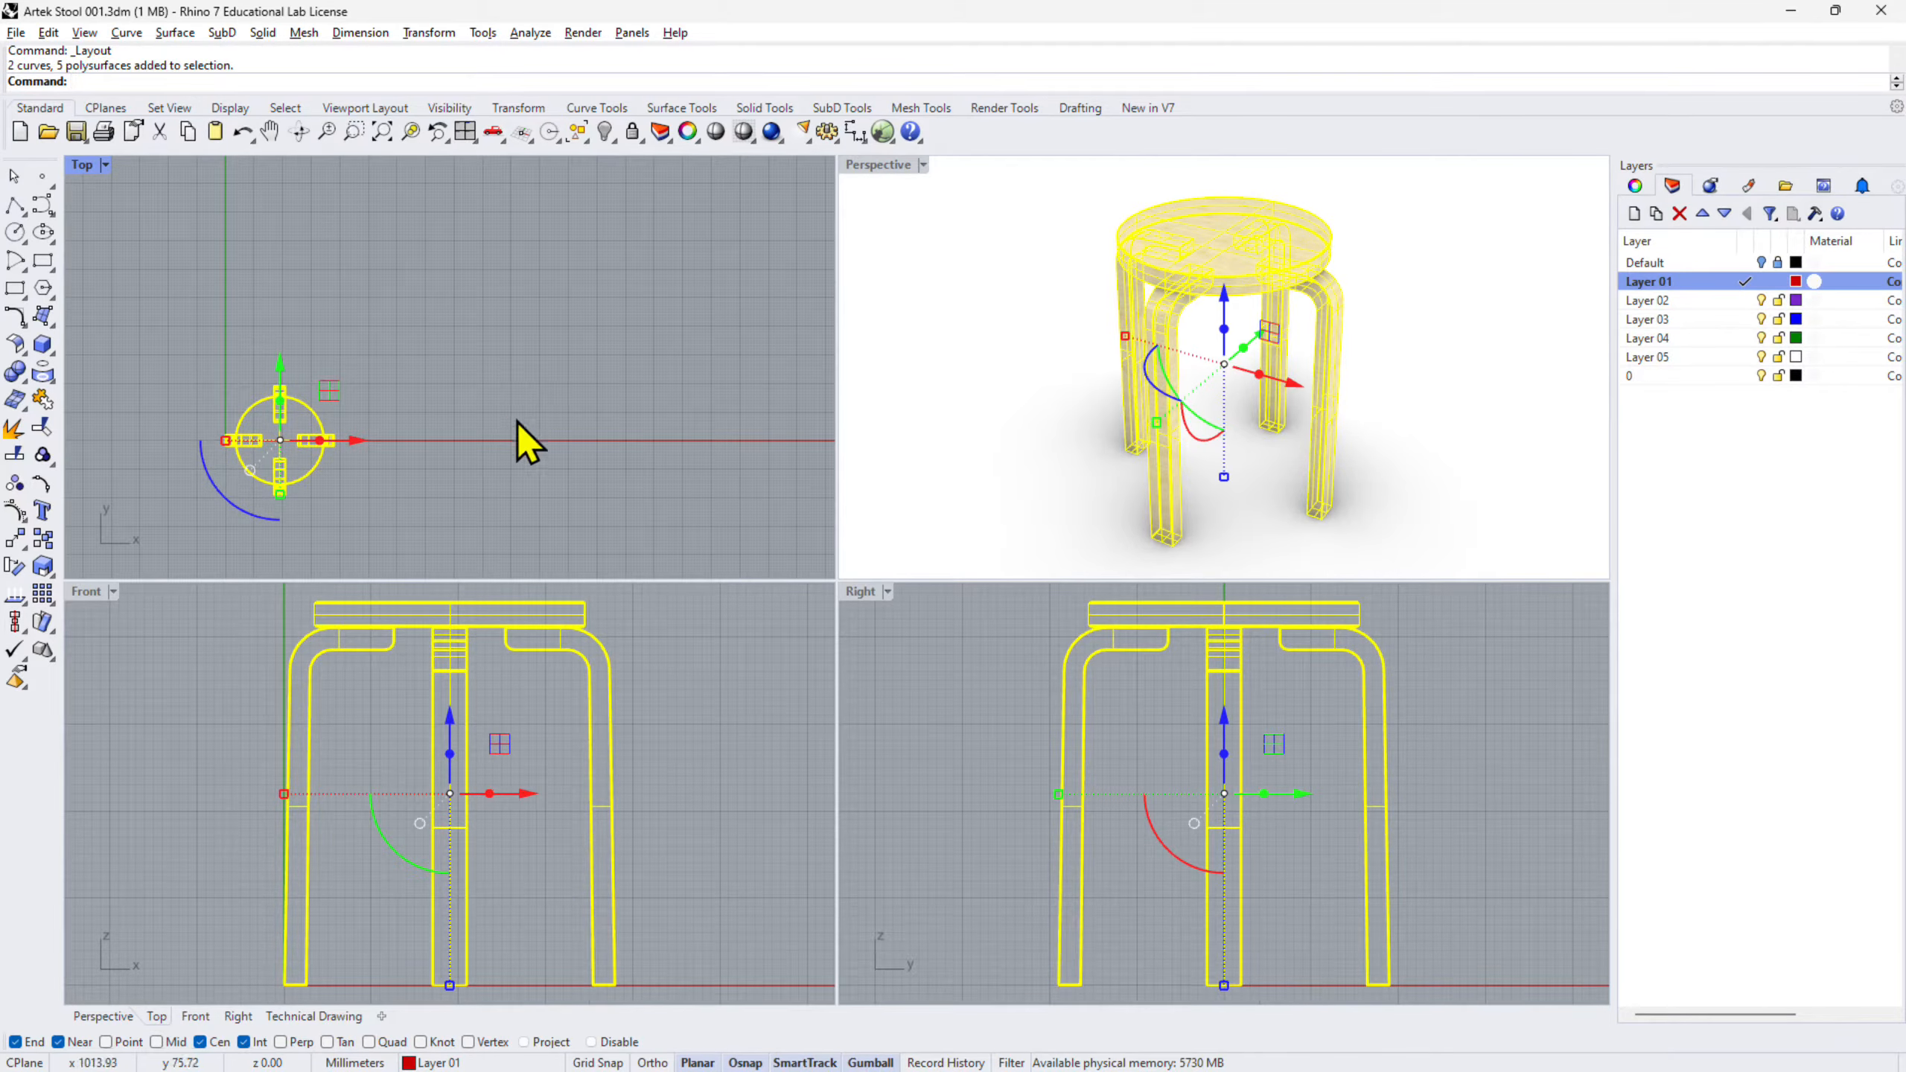
- Make a third-angle 2-D drawing of the stool from Top, including hidden lines
click(375, 34)
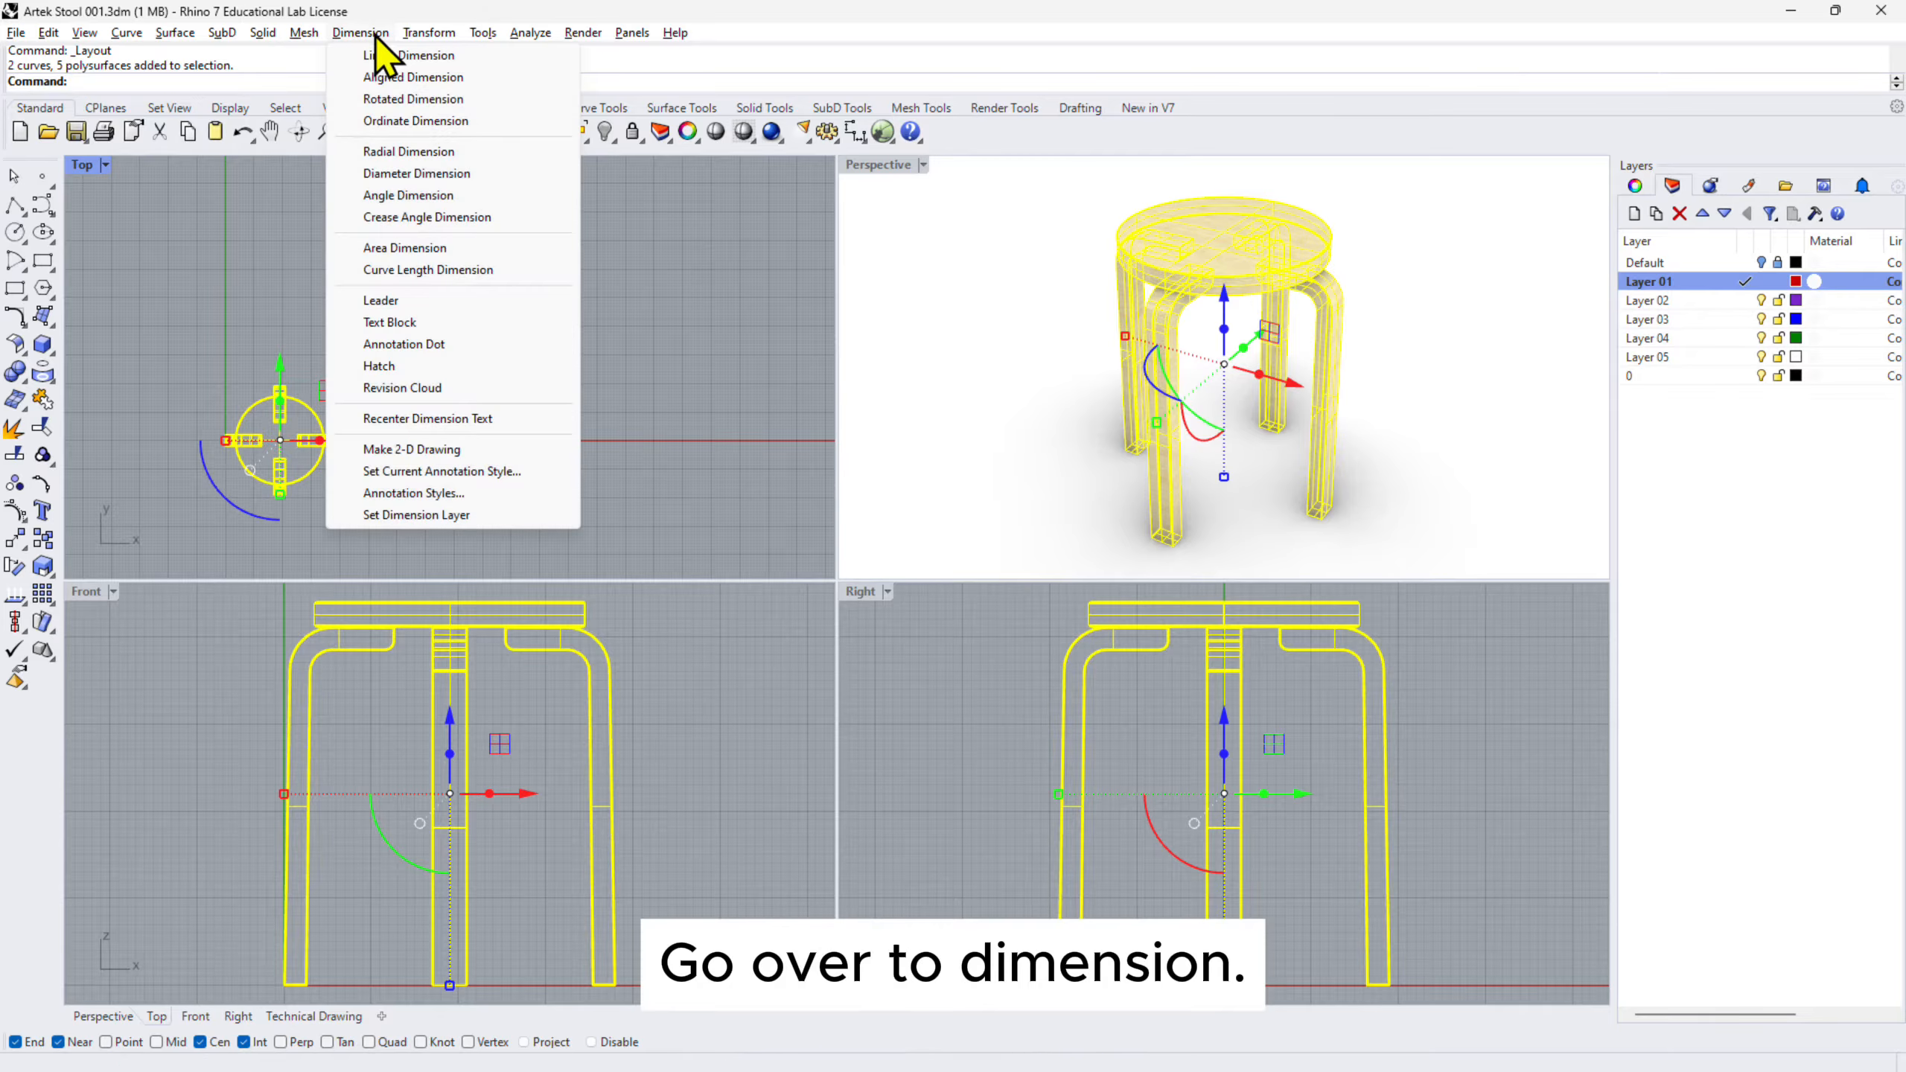
click(429, 451)
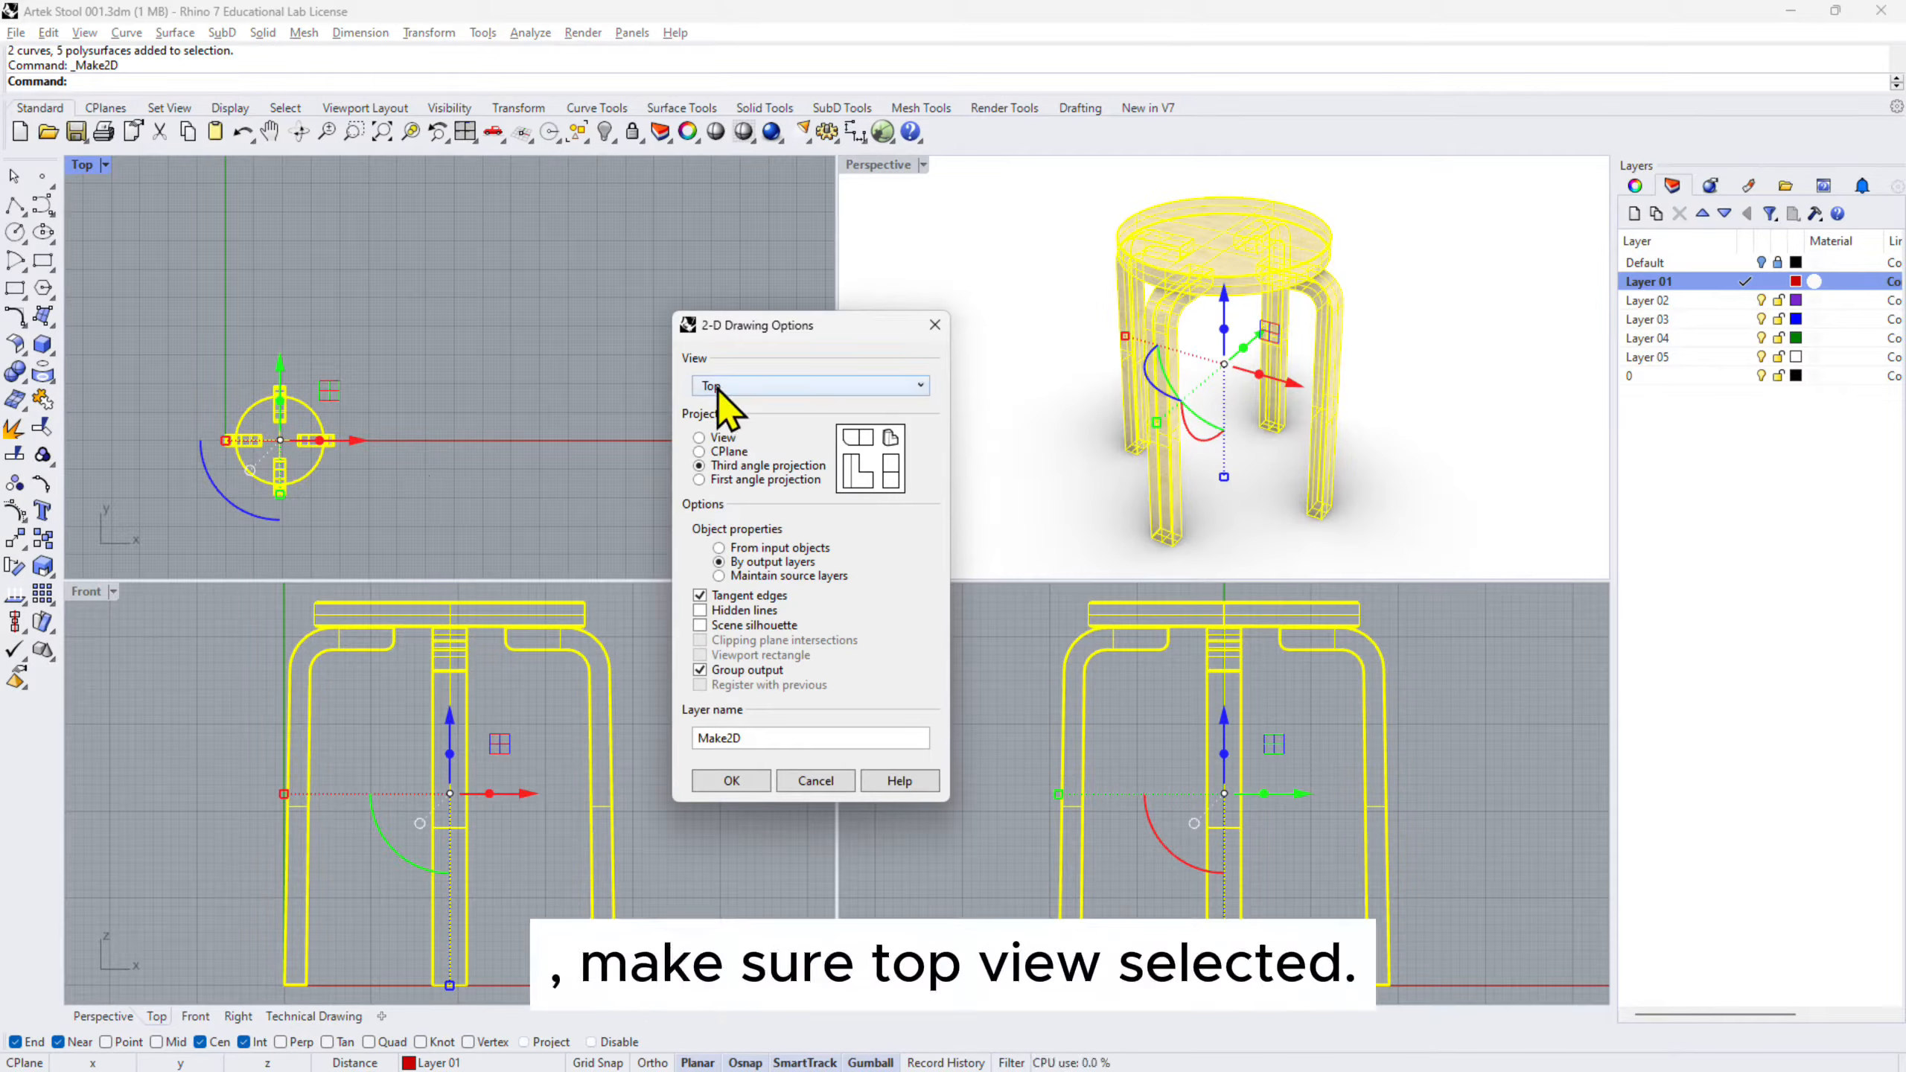
click(708, 466)
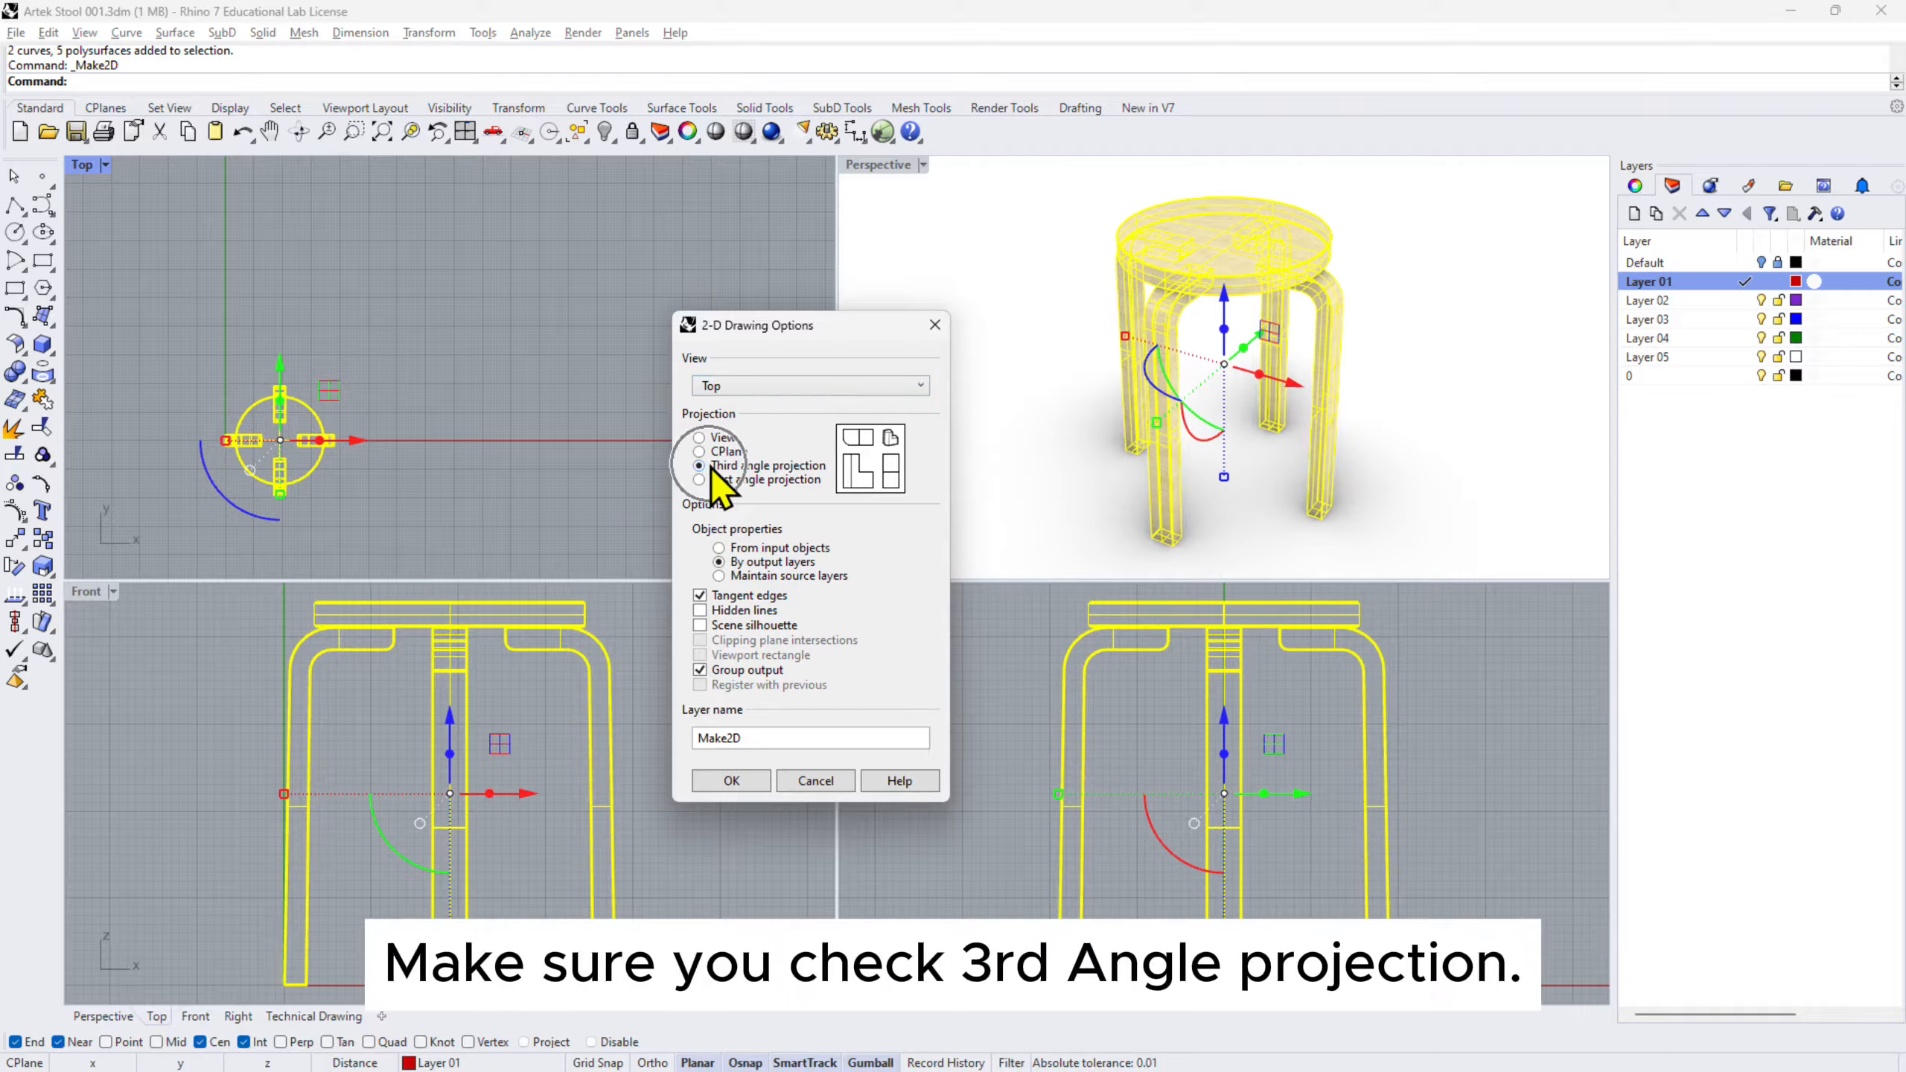
click(700, 610)
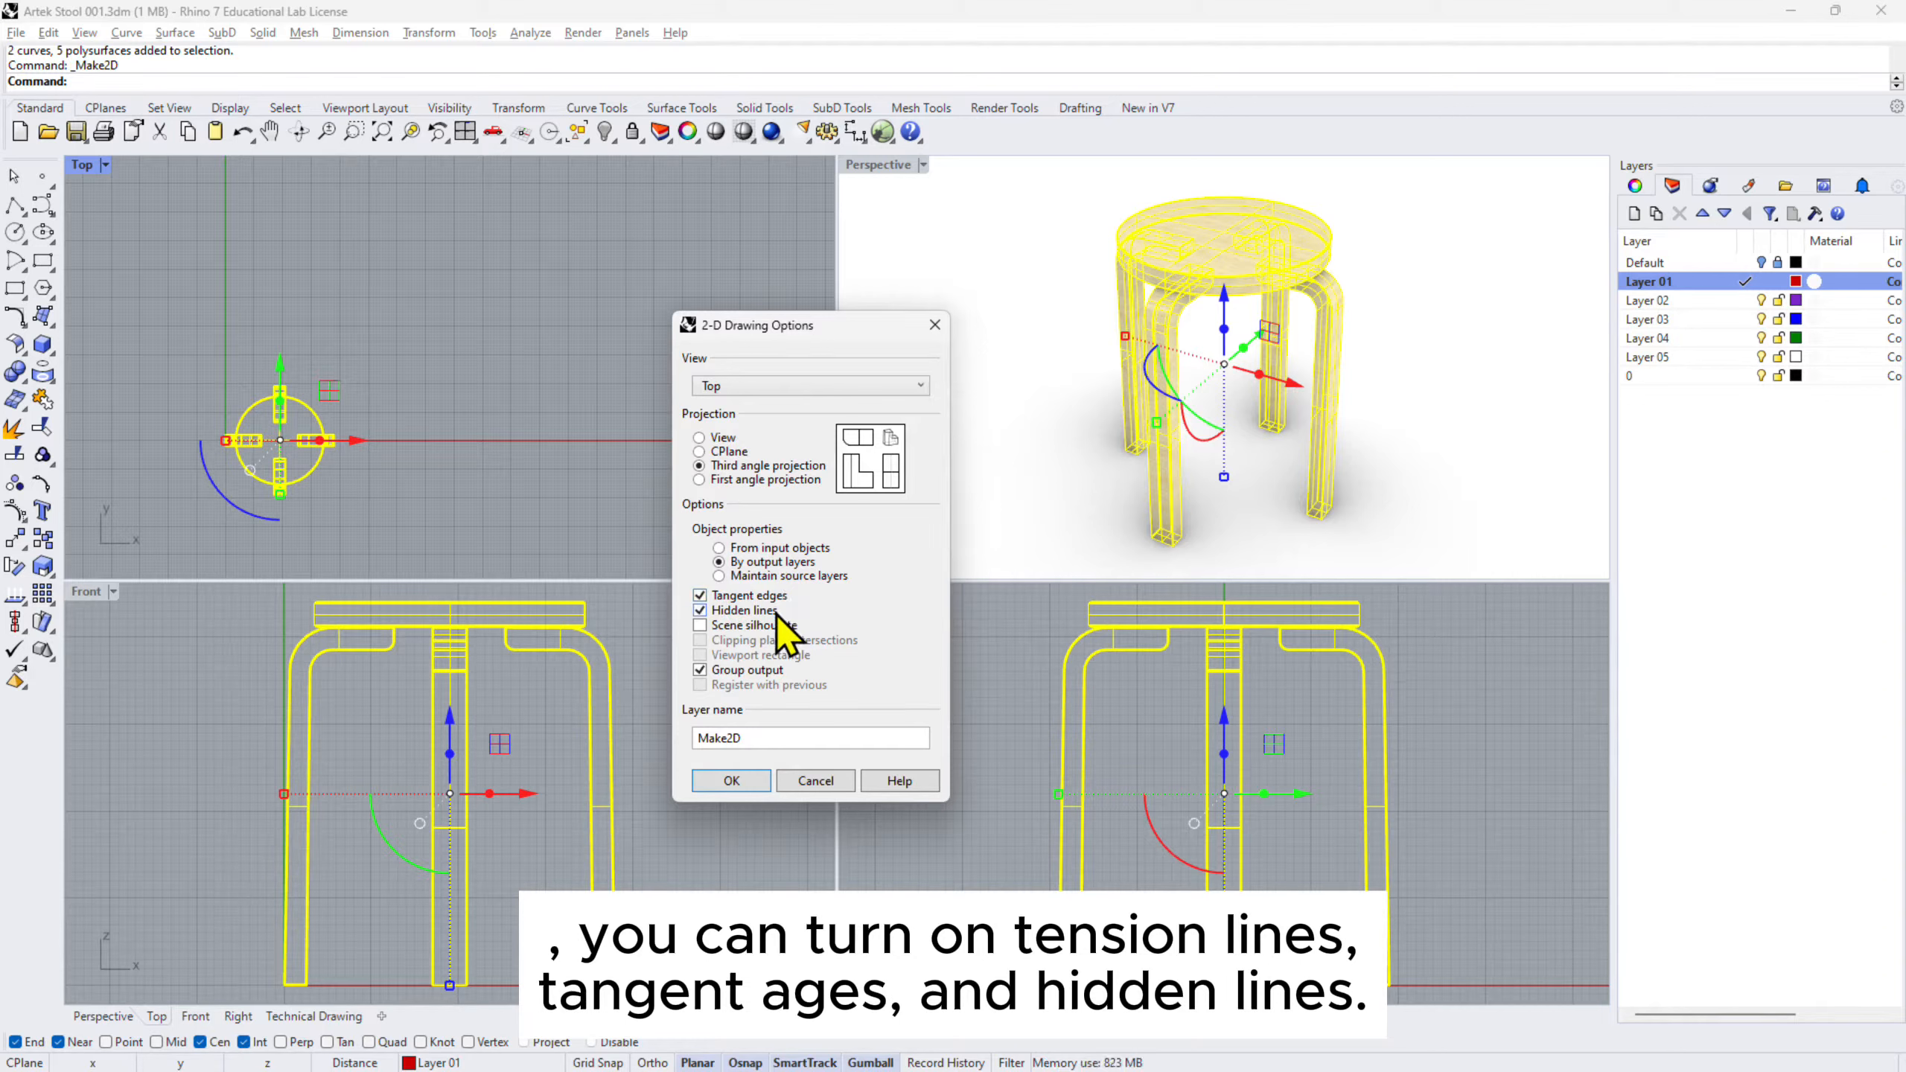
click(750, 789)
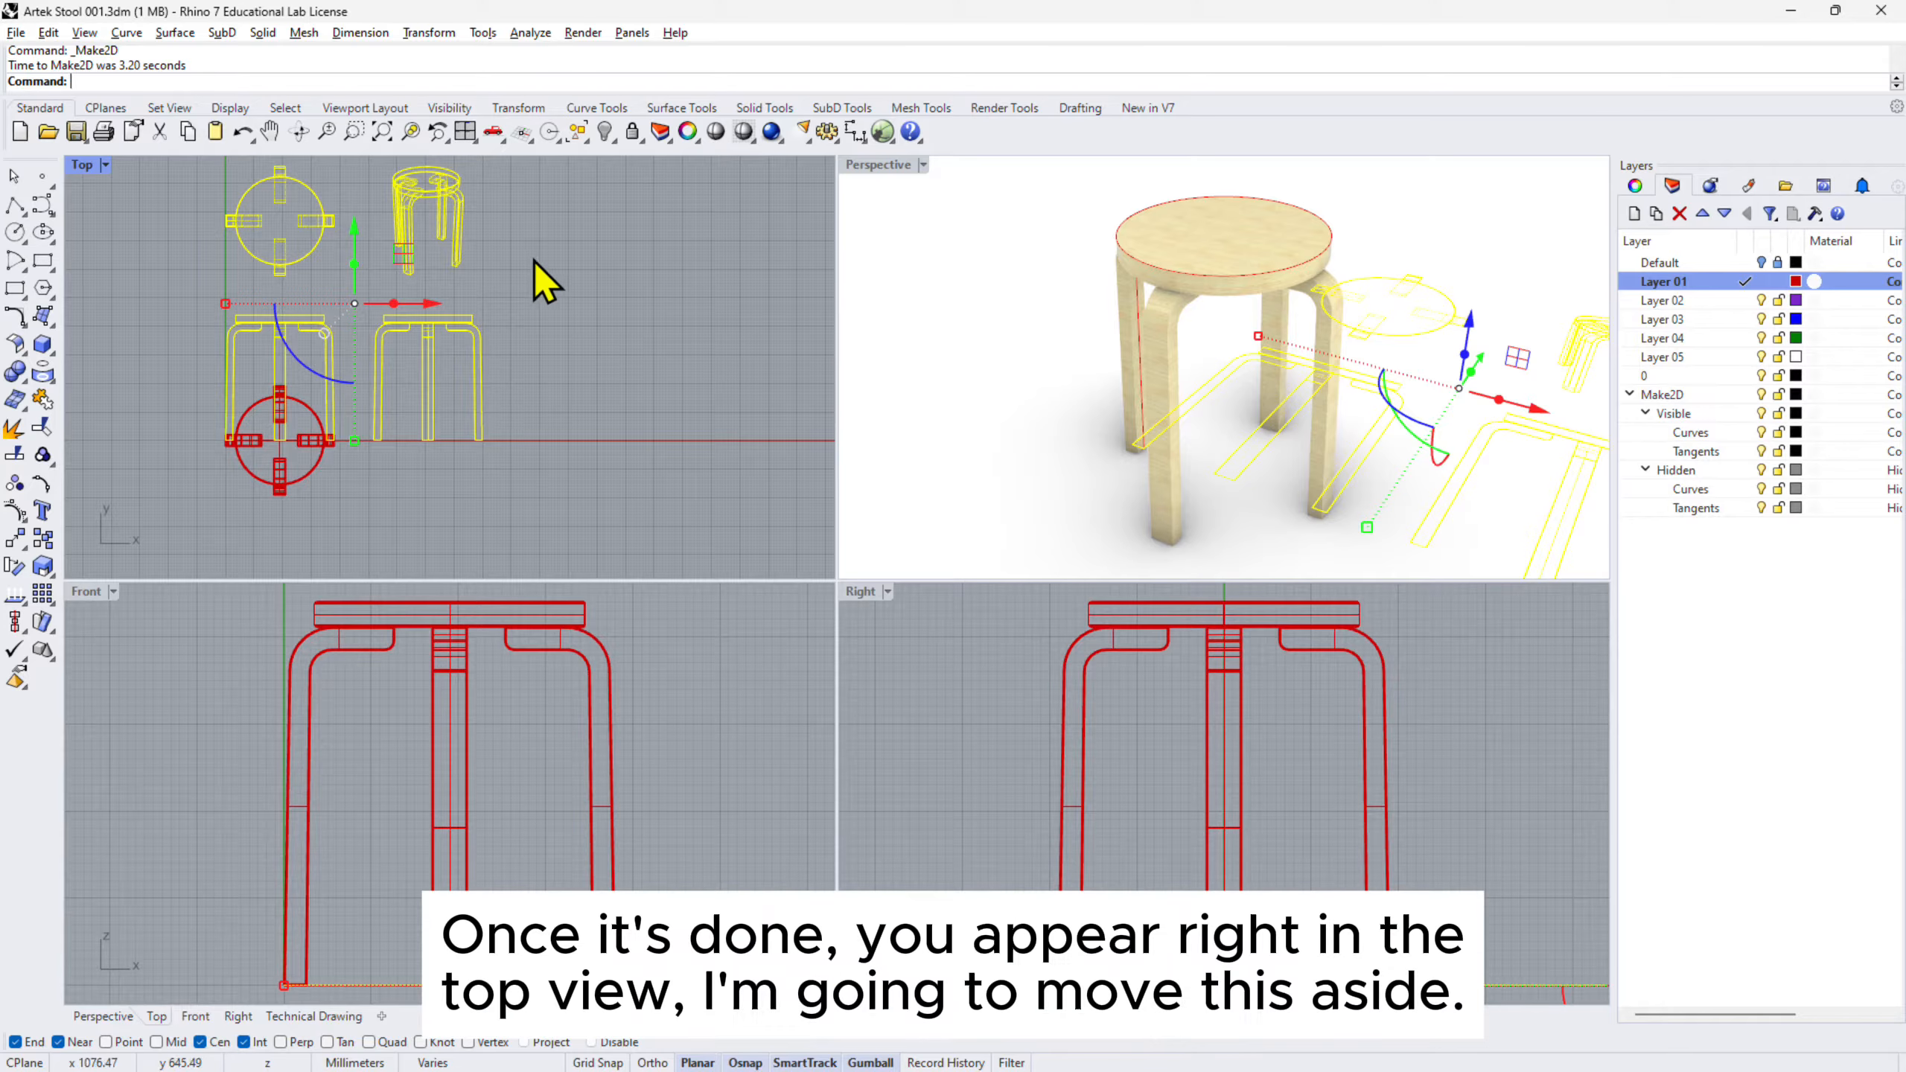
- Move the Make2D drawings right and up, clear of the 3D model, then deselect them
right_drag(540, 277, 595, 341)
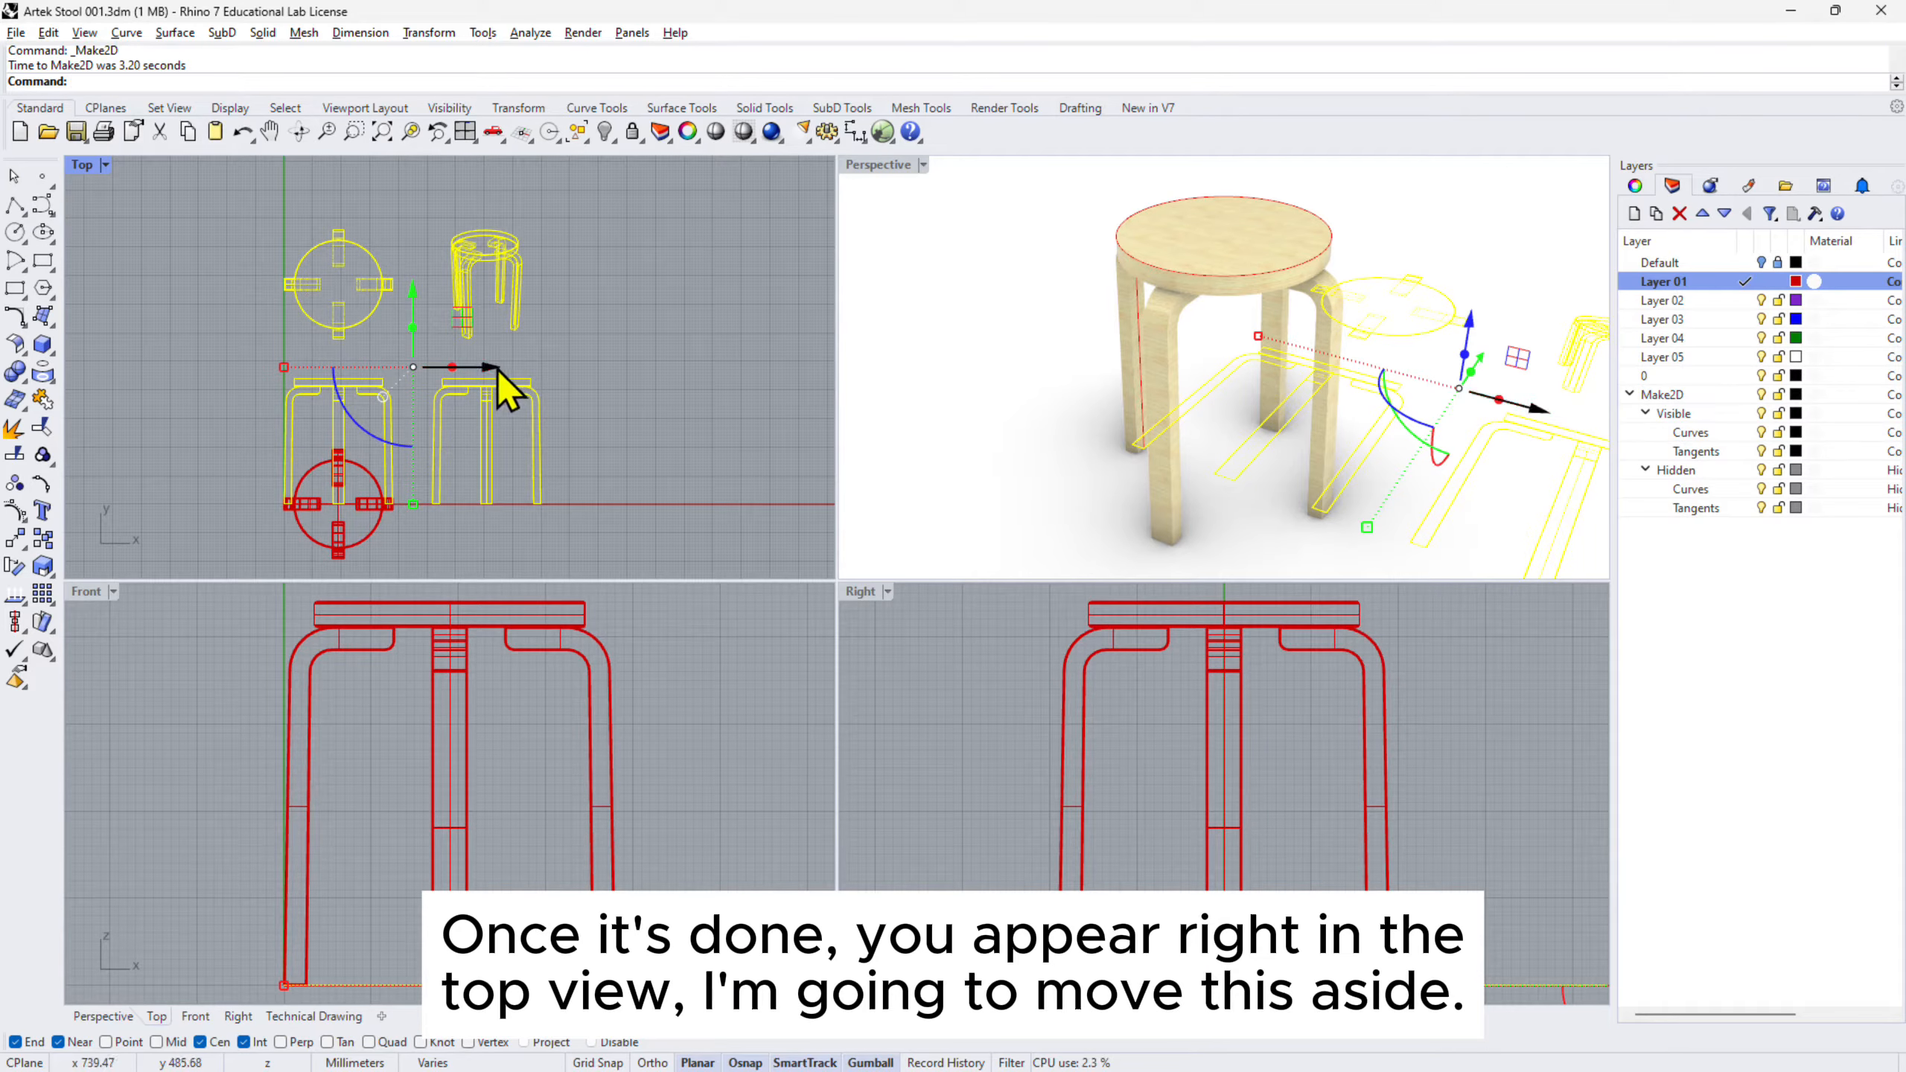
drag(496, 369, 713, 367)
scroll(399, 366, down, 2)
right_drag(399, 366, 304, 422)
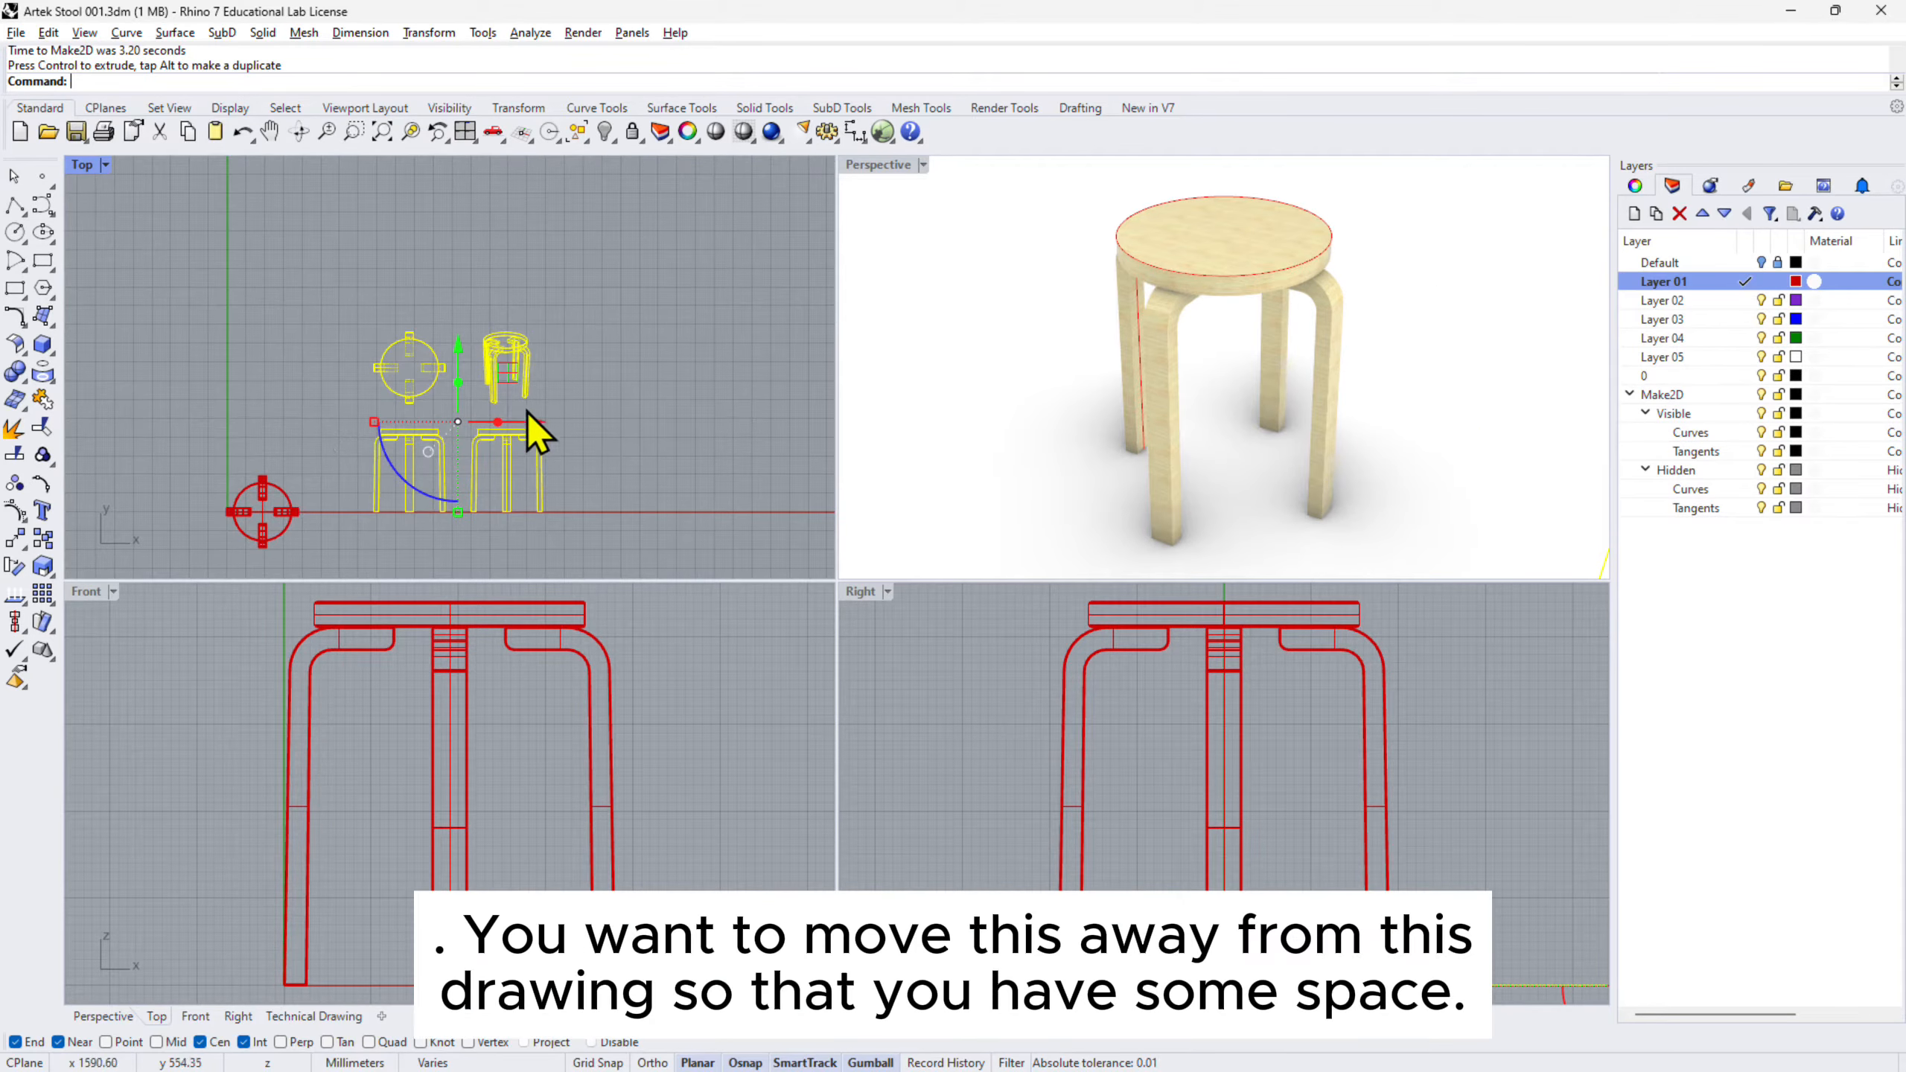
drag(522, 422, 703, 418)
drag(641, 352, 640, 213)
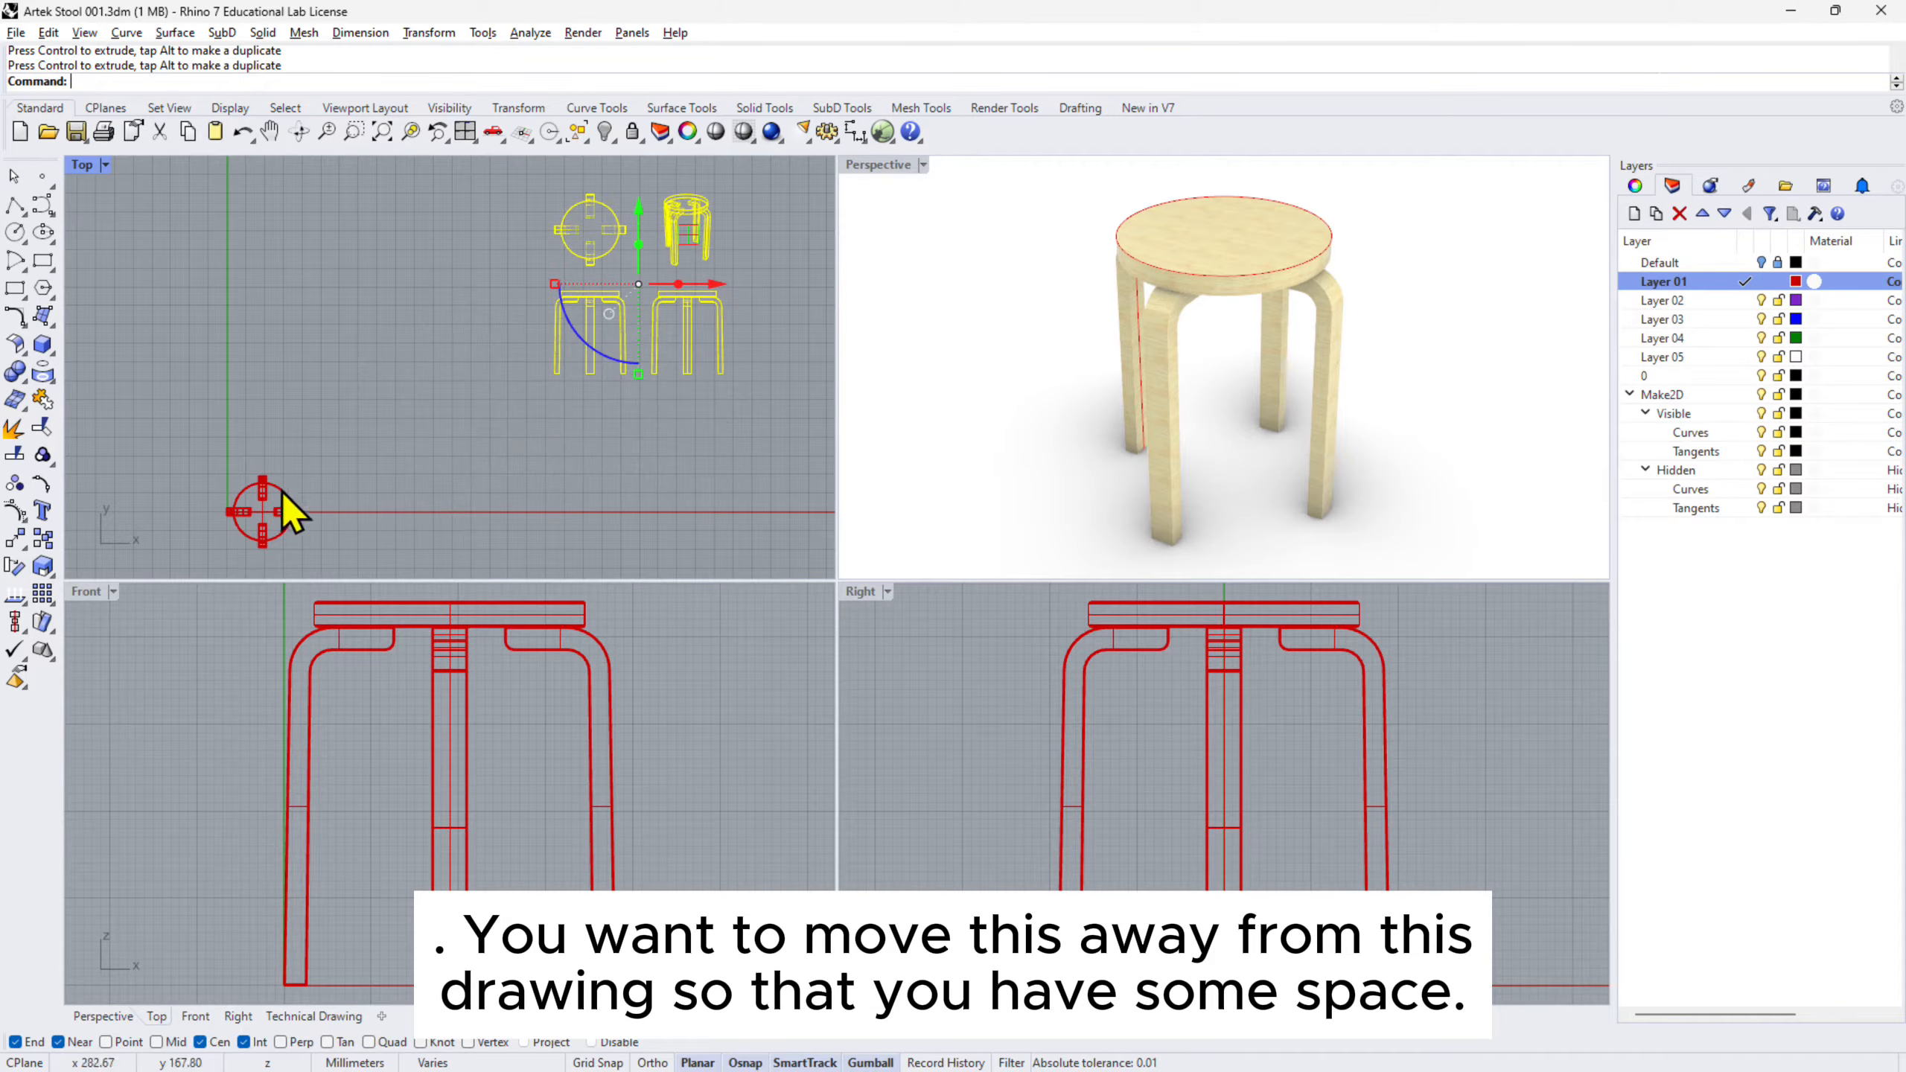
right_drag(374, 368, 278, 469)
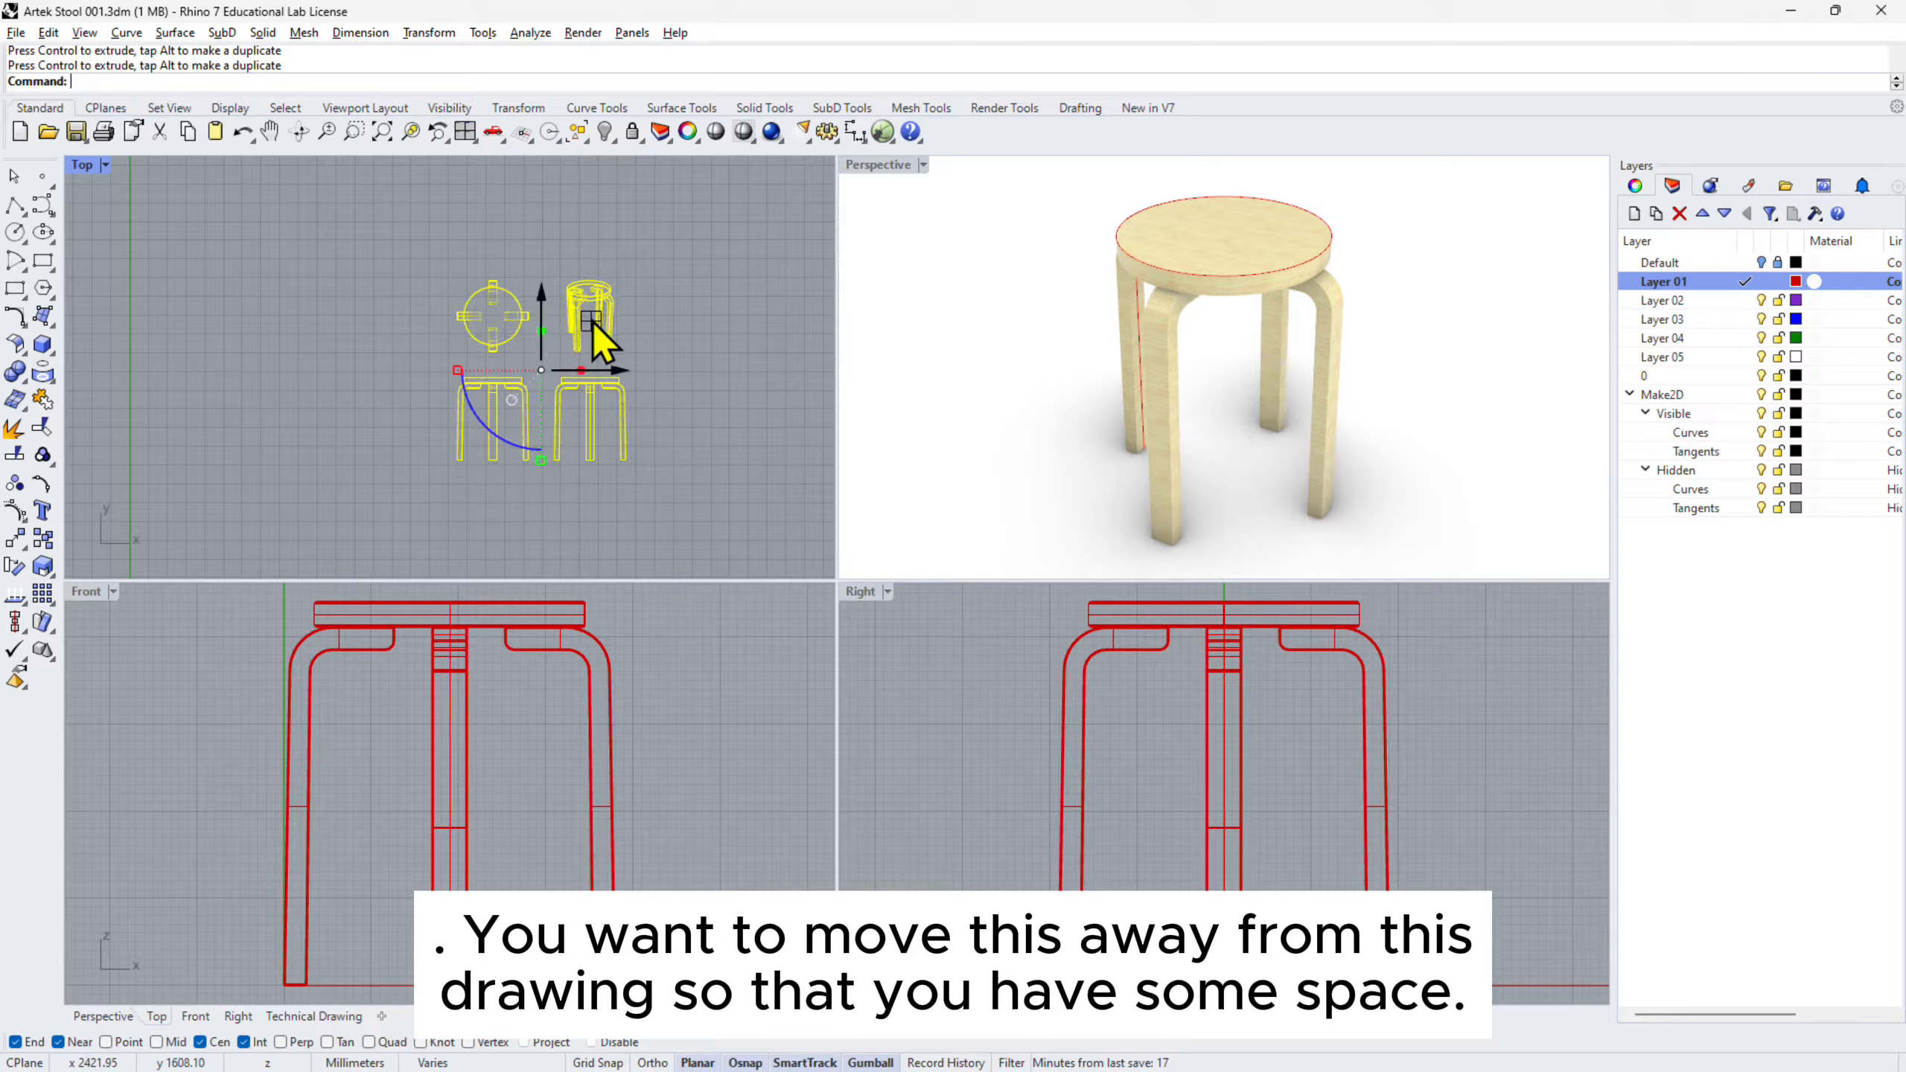
key(Escape)
- Zoom and pan around the moved 2-D drawings to inspect them
scroll(615, 360, up, 5)
scroll(586, 360, up, 6)
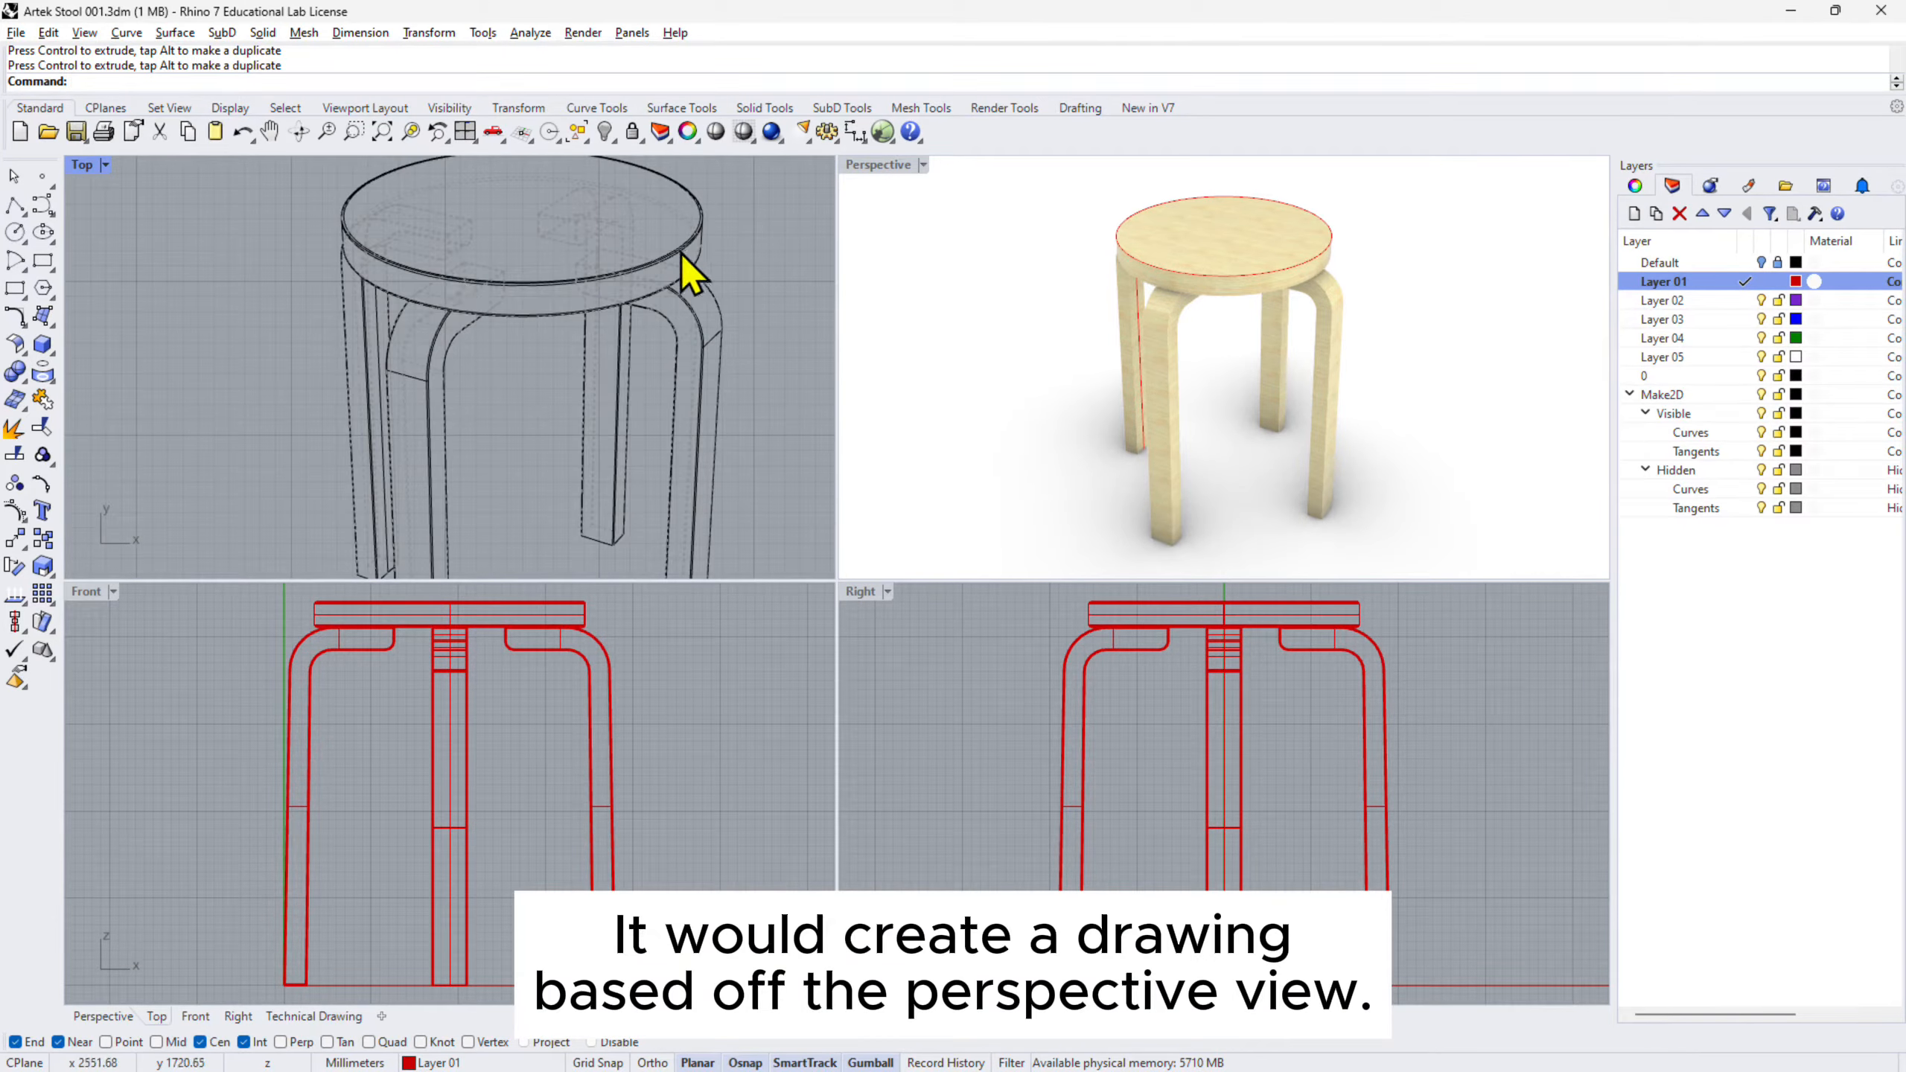
scroll(616, 306, down, 6)
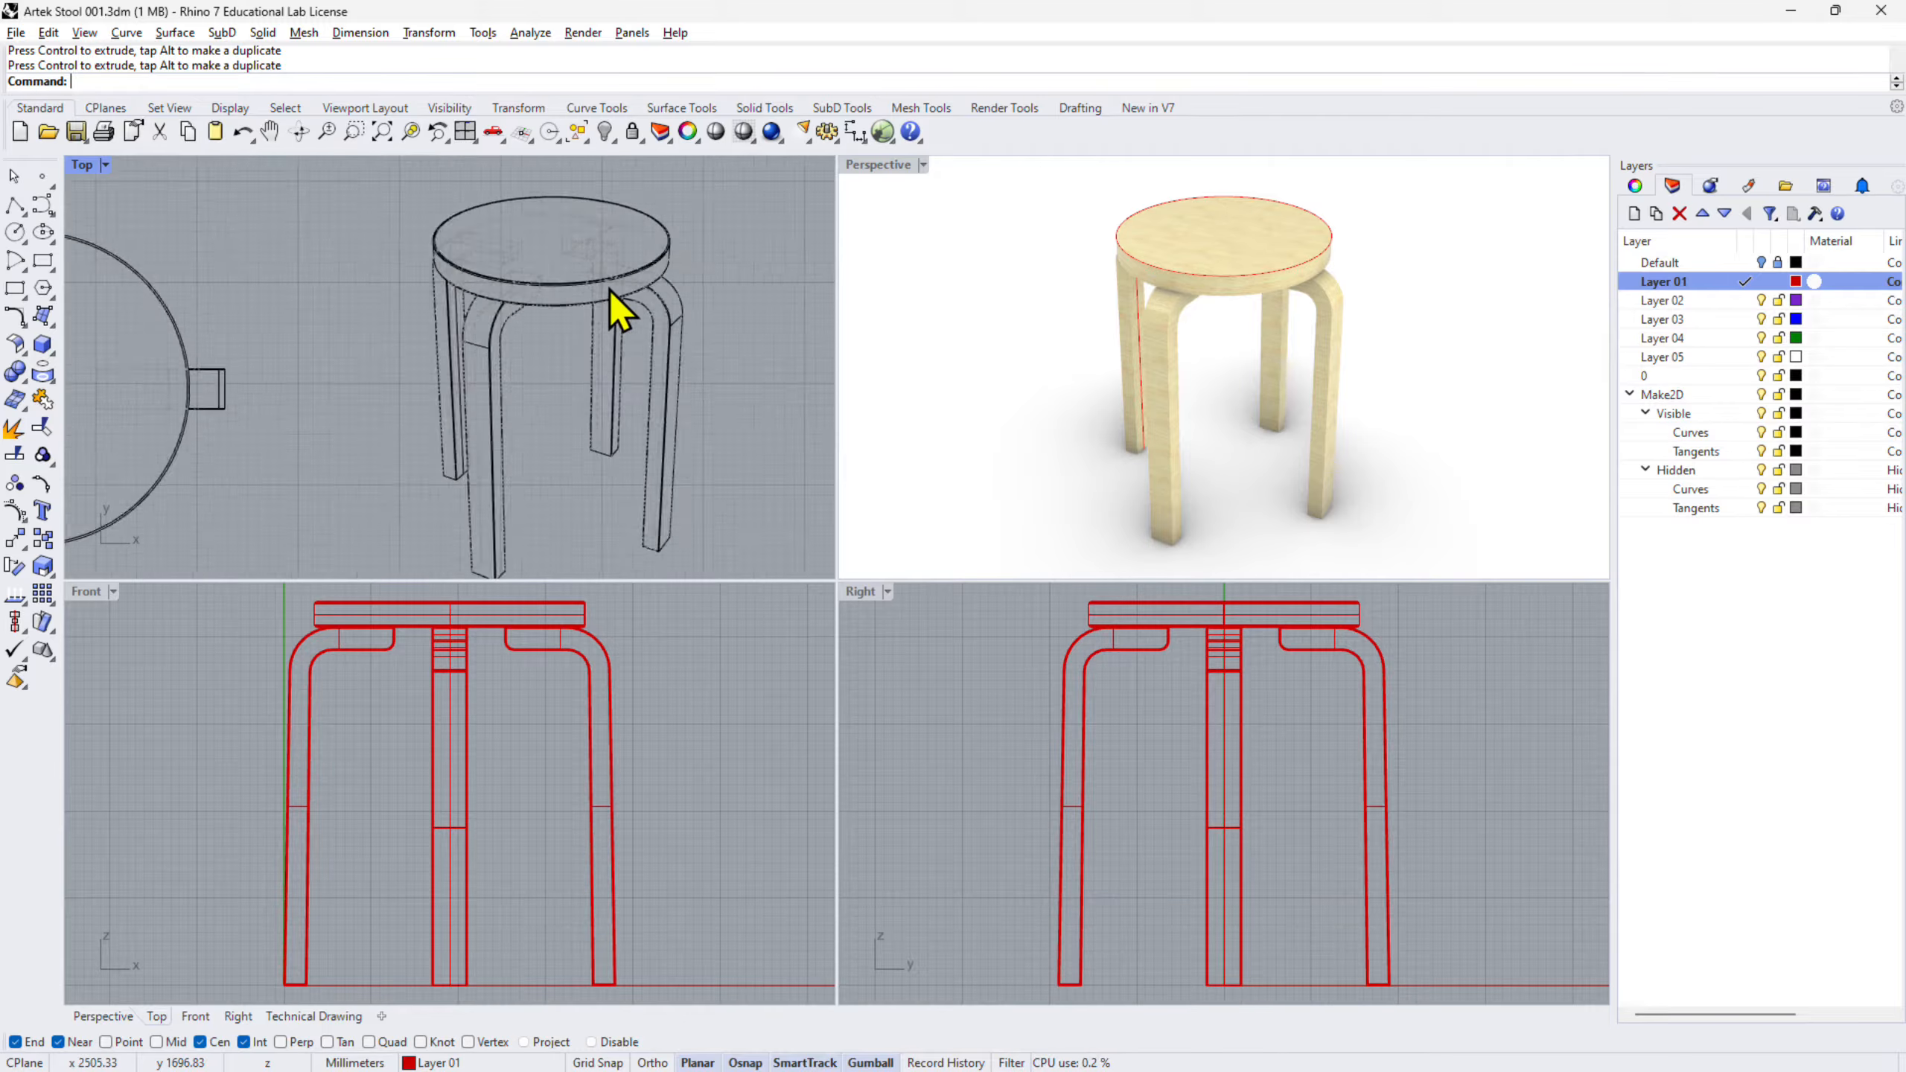
right_drag(616, 306, 596, 409)
scroll(596, 406, up, 4)
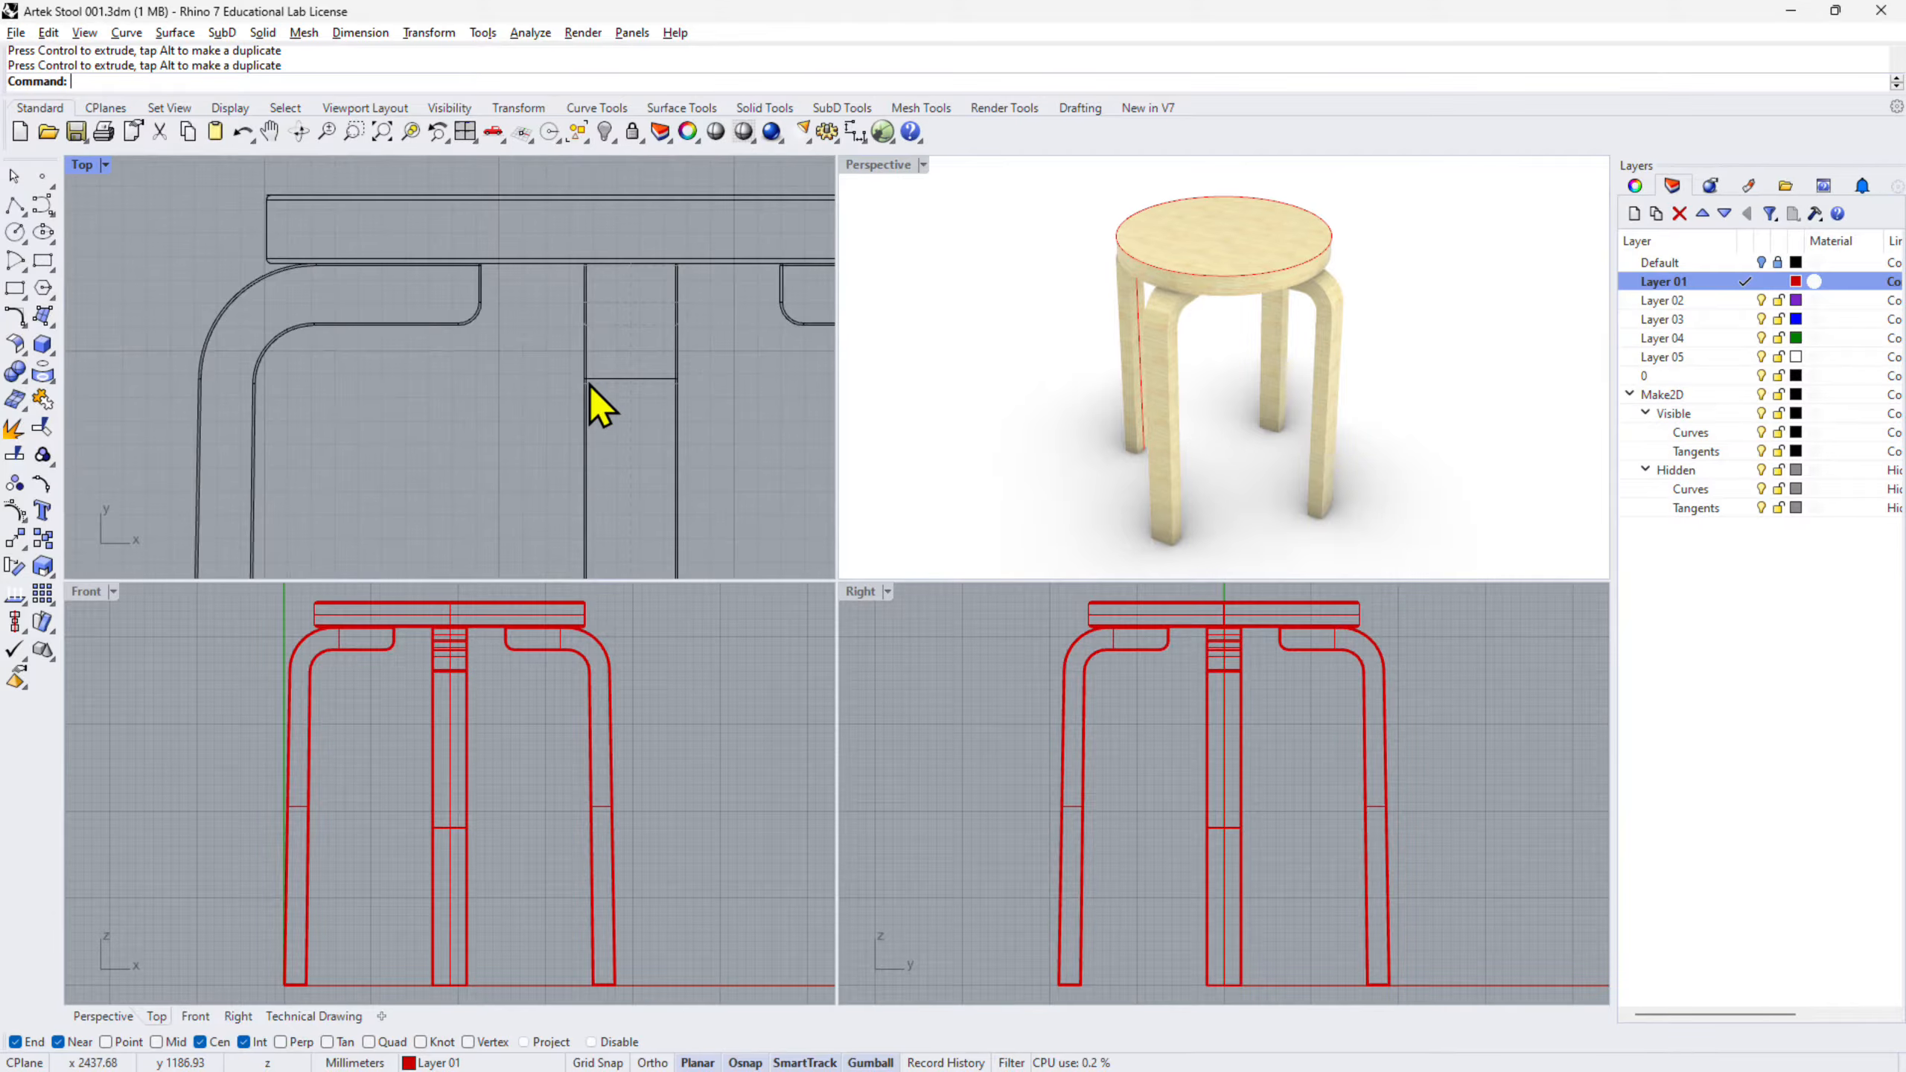
scroll(595, 405, down, 6)
- Frame all four stool drawings inside the Technical Drawing layout's detail
click(315, 1015)
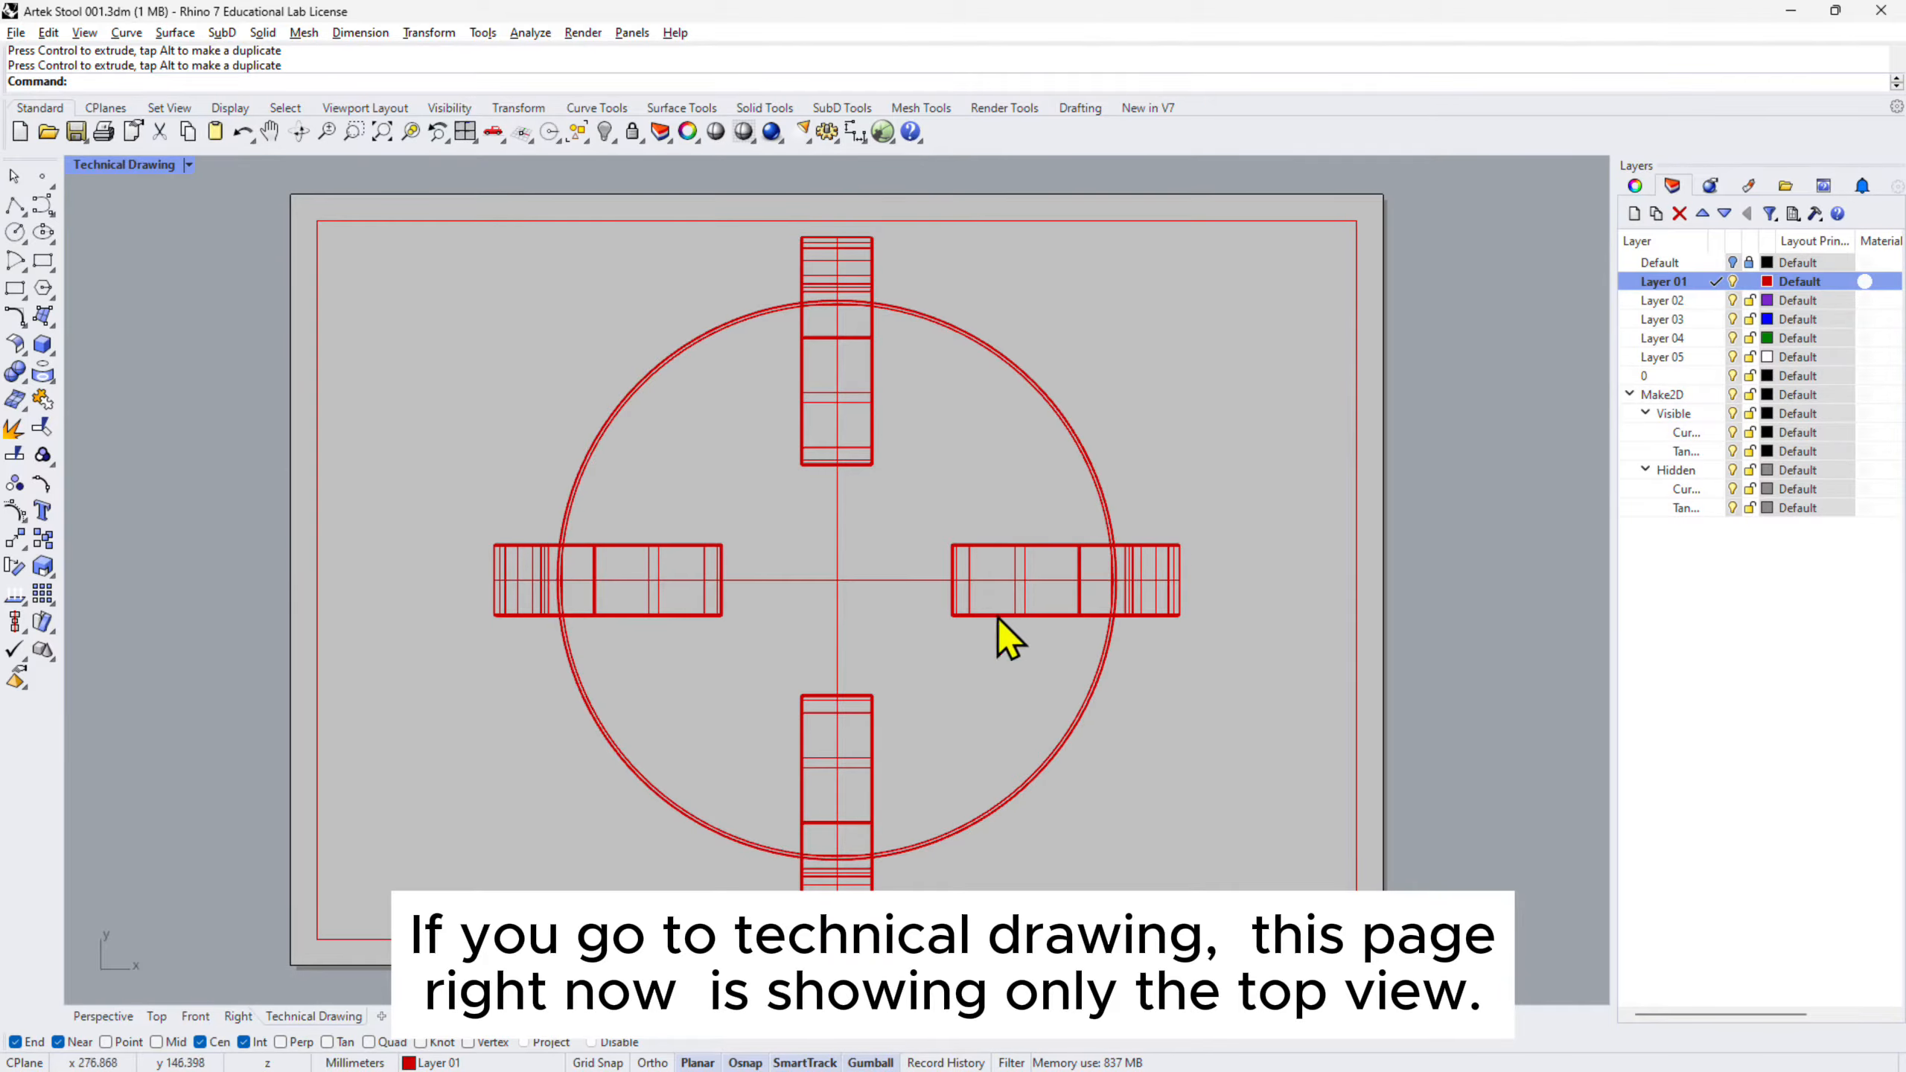
double_click(1132, 477)
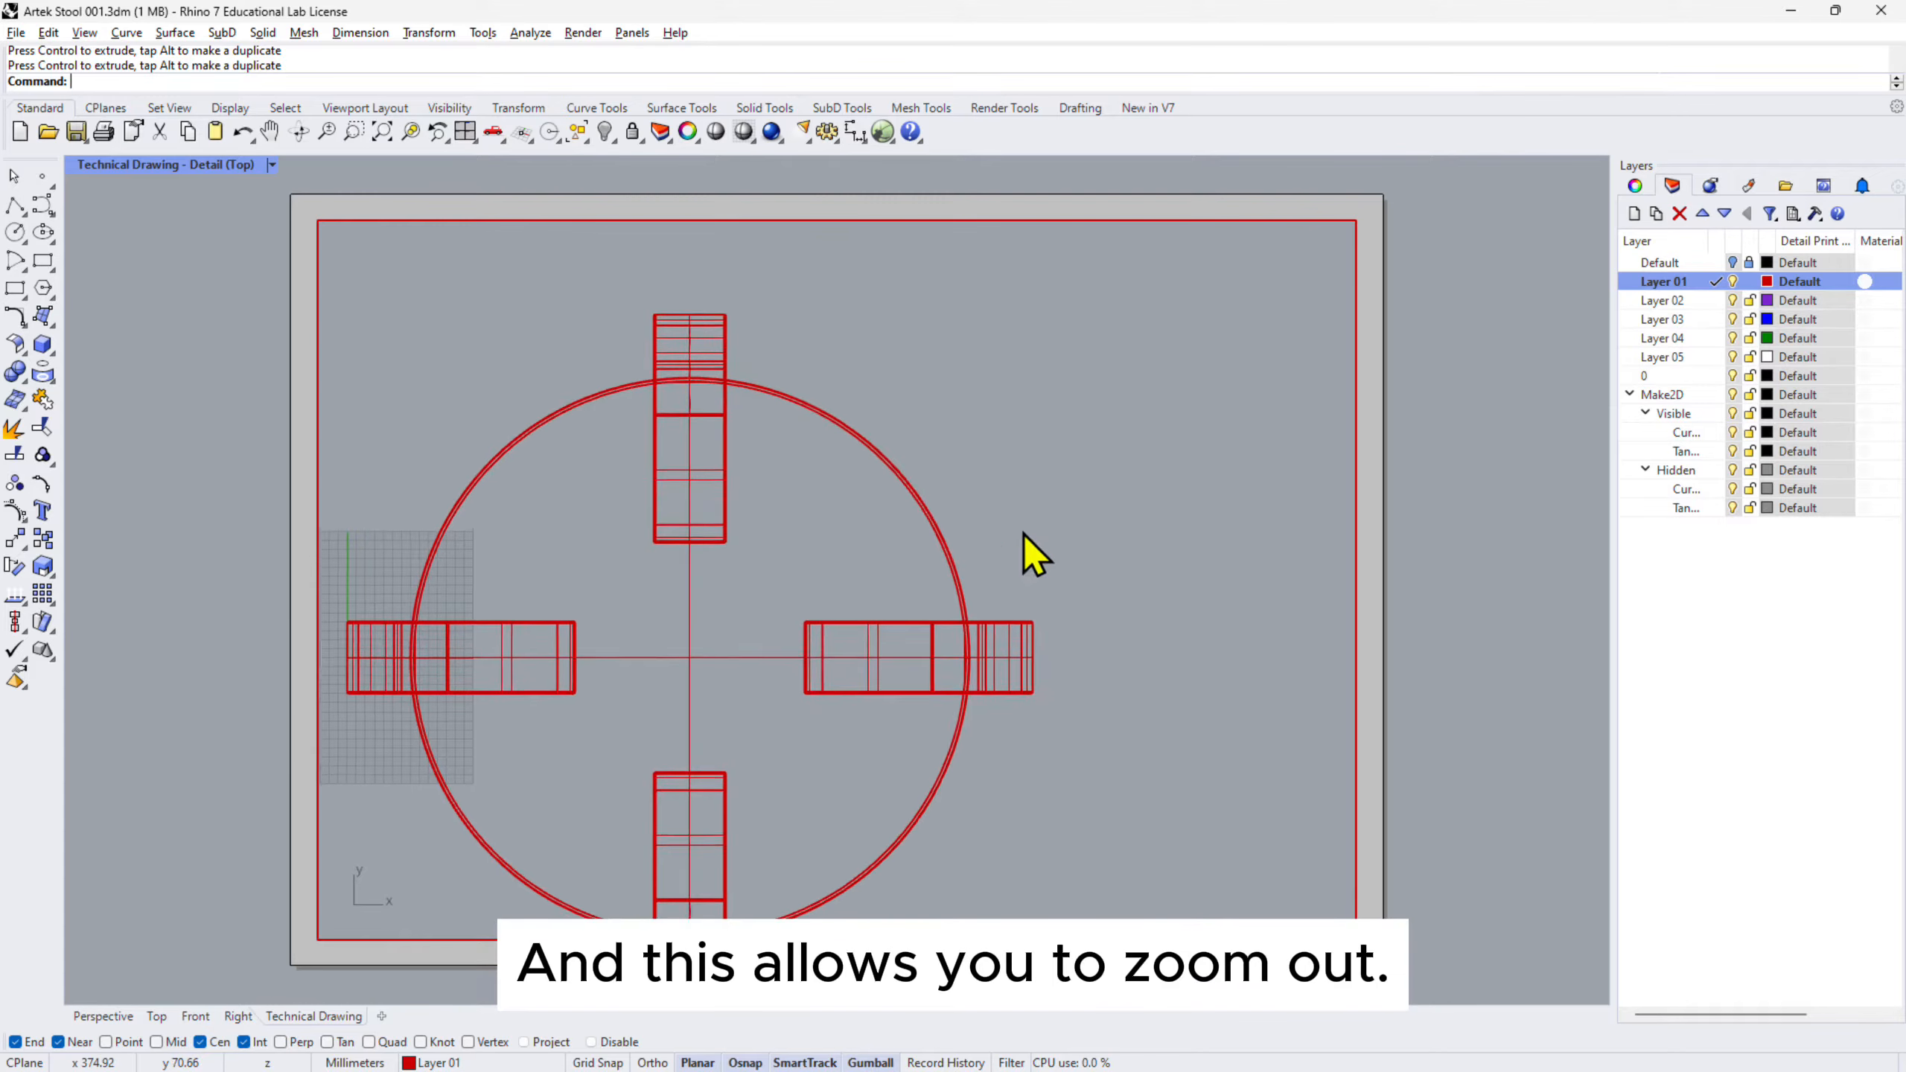
scroll(1014, 529, down, 10)
right_drag(1022, 541, 860, 664)
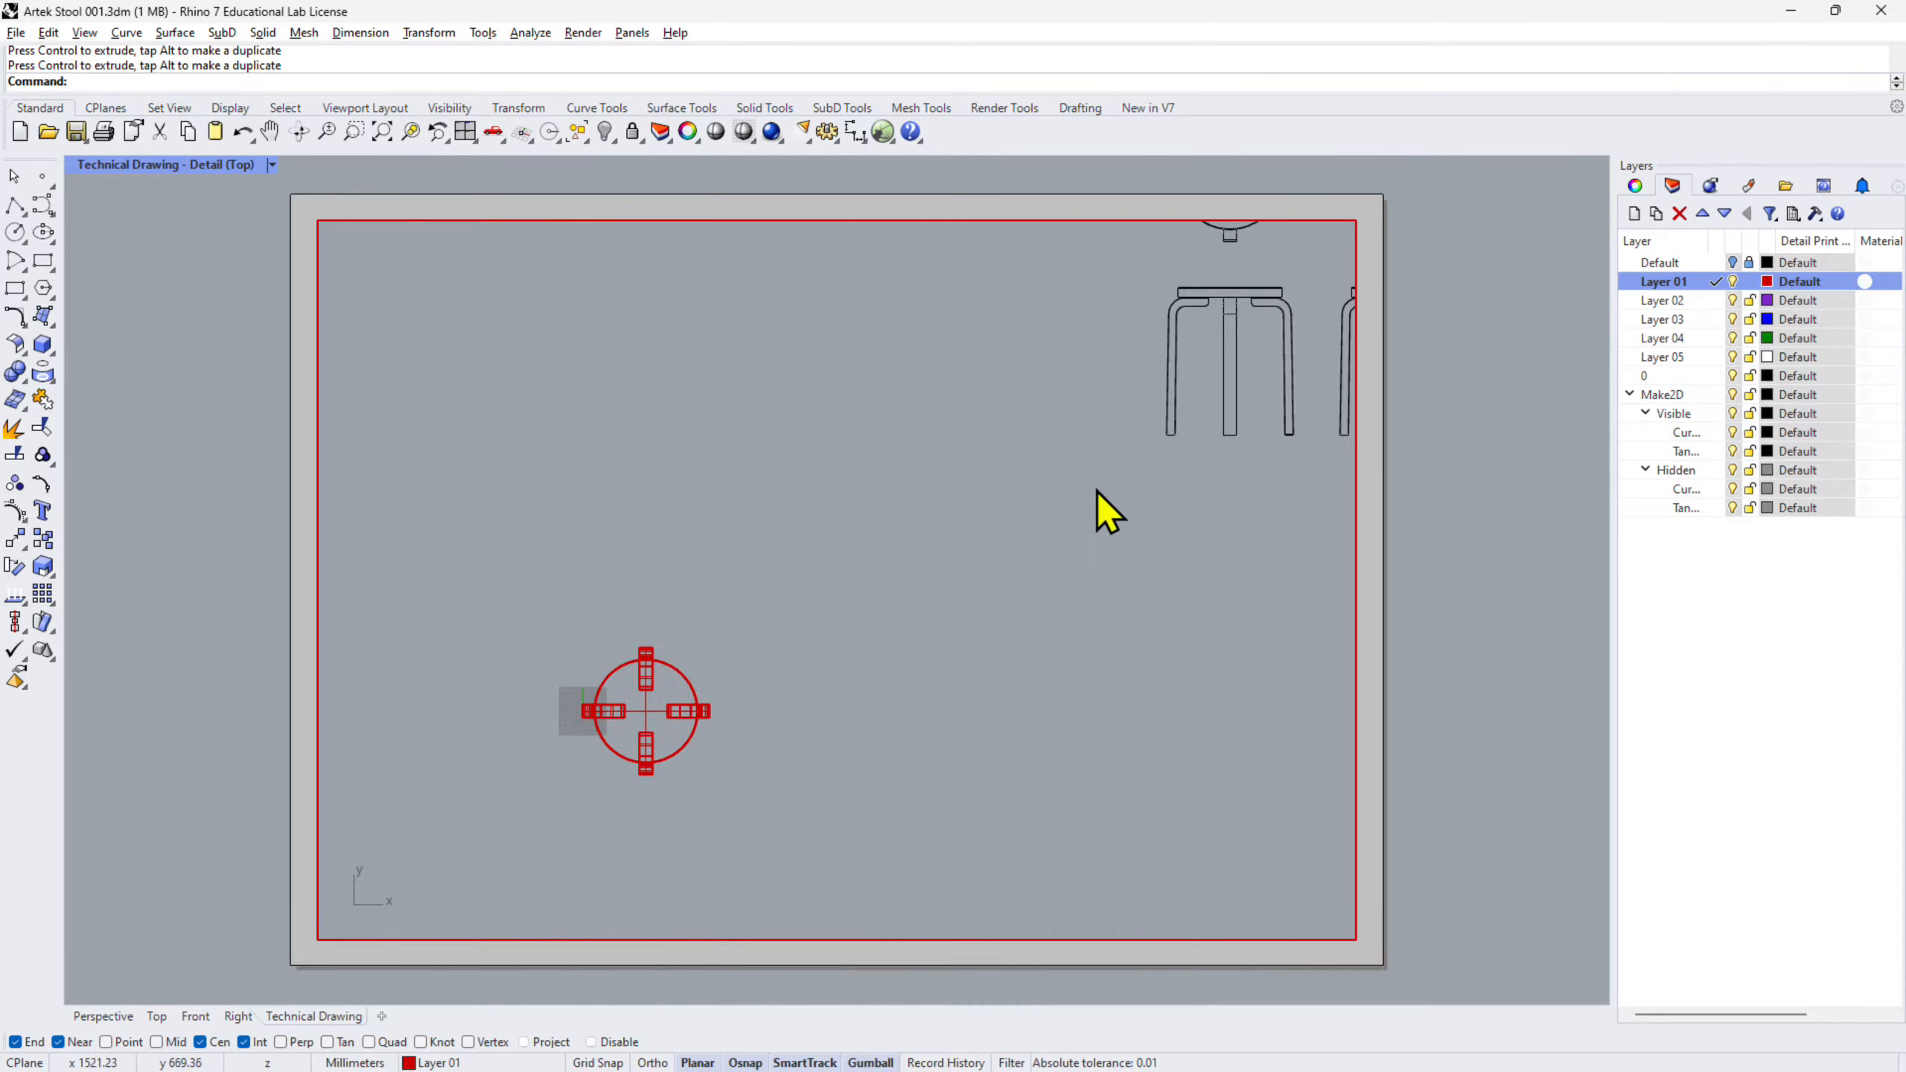
right_drag(1095, 492, 744, 723)
scroll(1009, 394, up, 5)
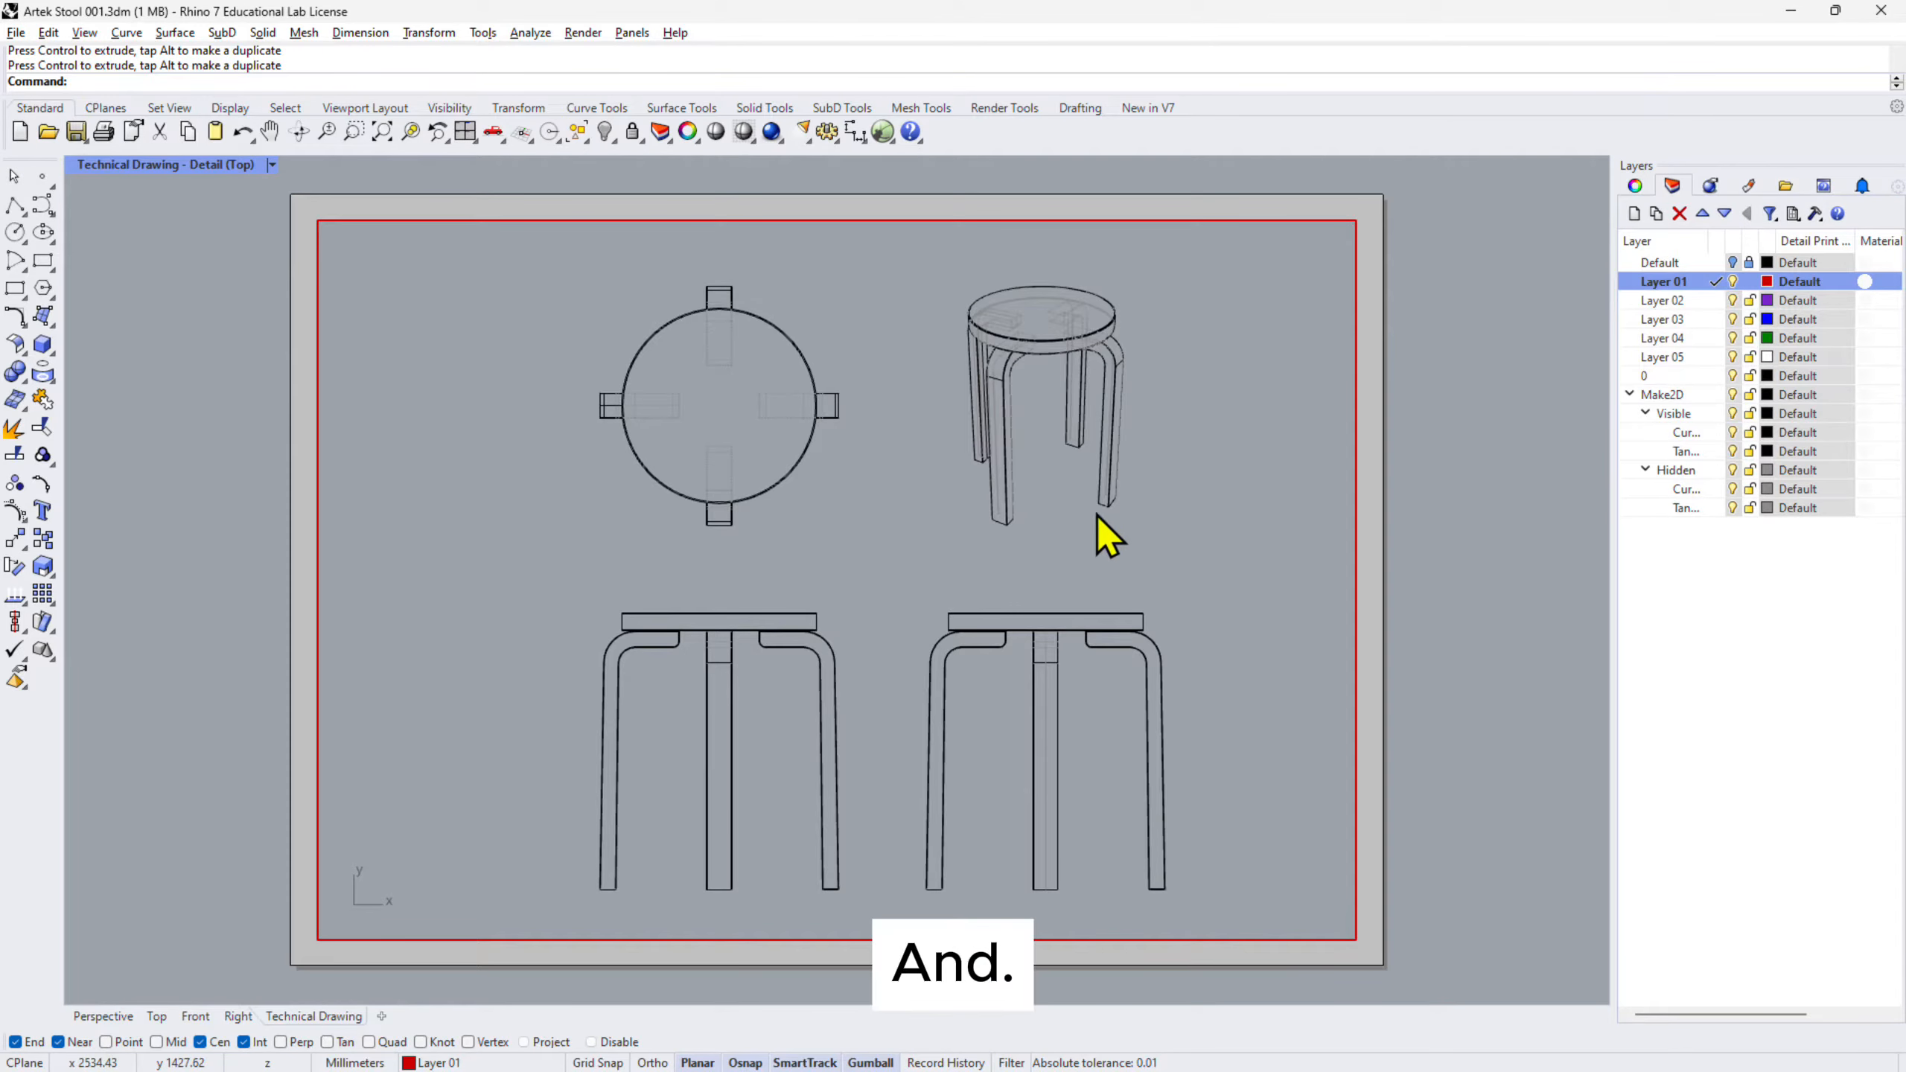
right_drag(1095, 516, 1054, 504)
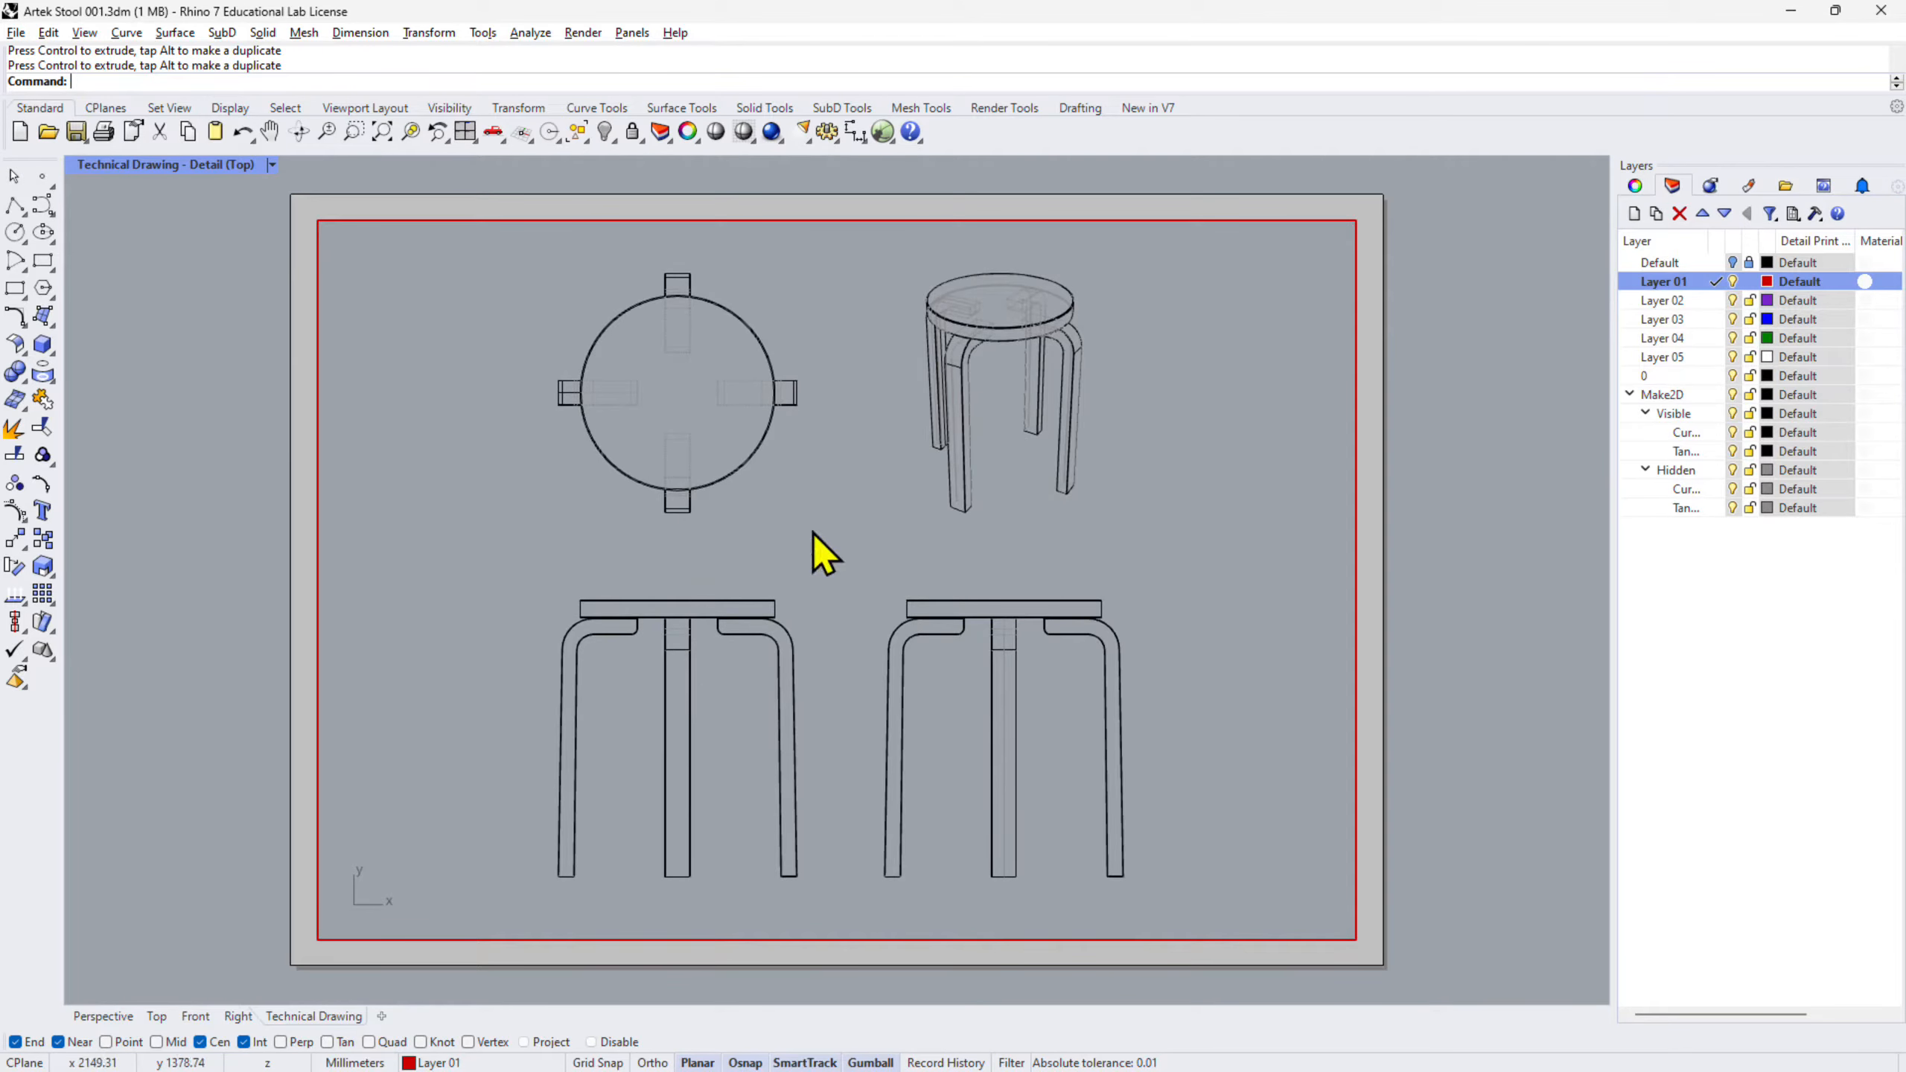
- Deactivate the Top detail so the layout page is active again
double_click(1173, 448)
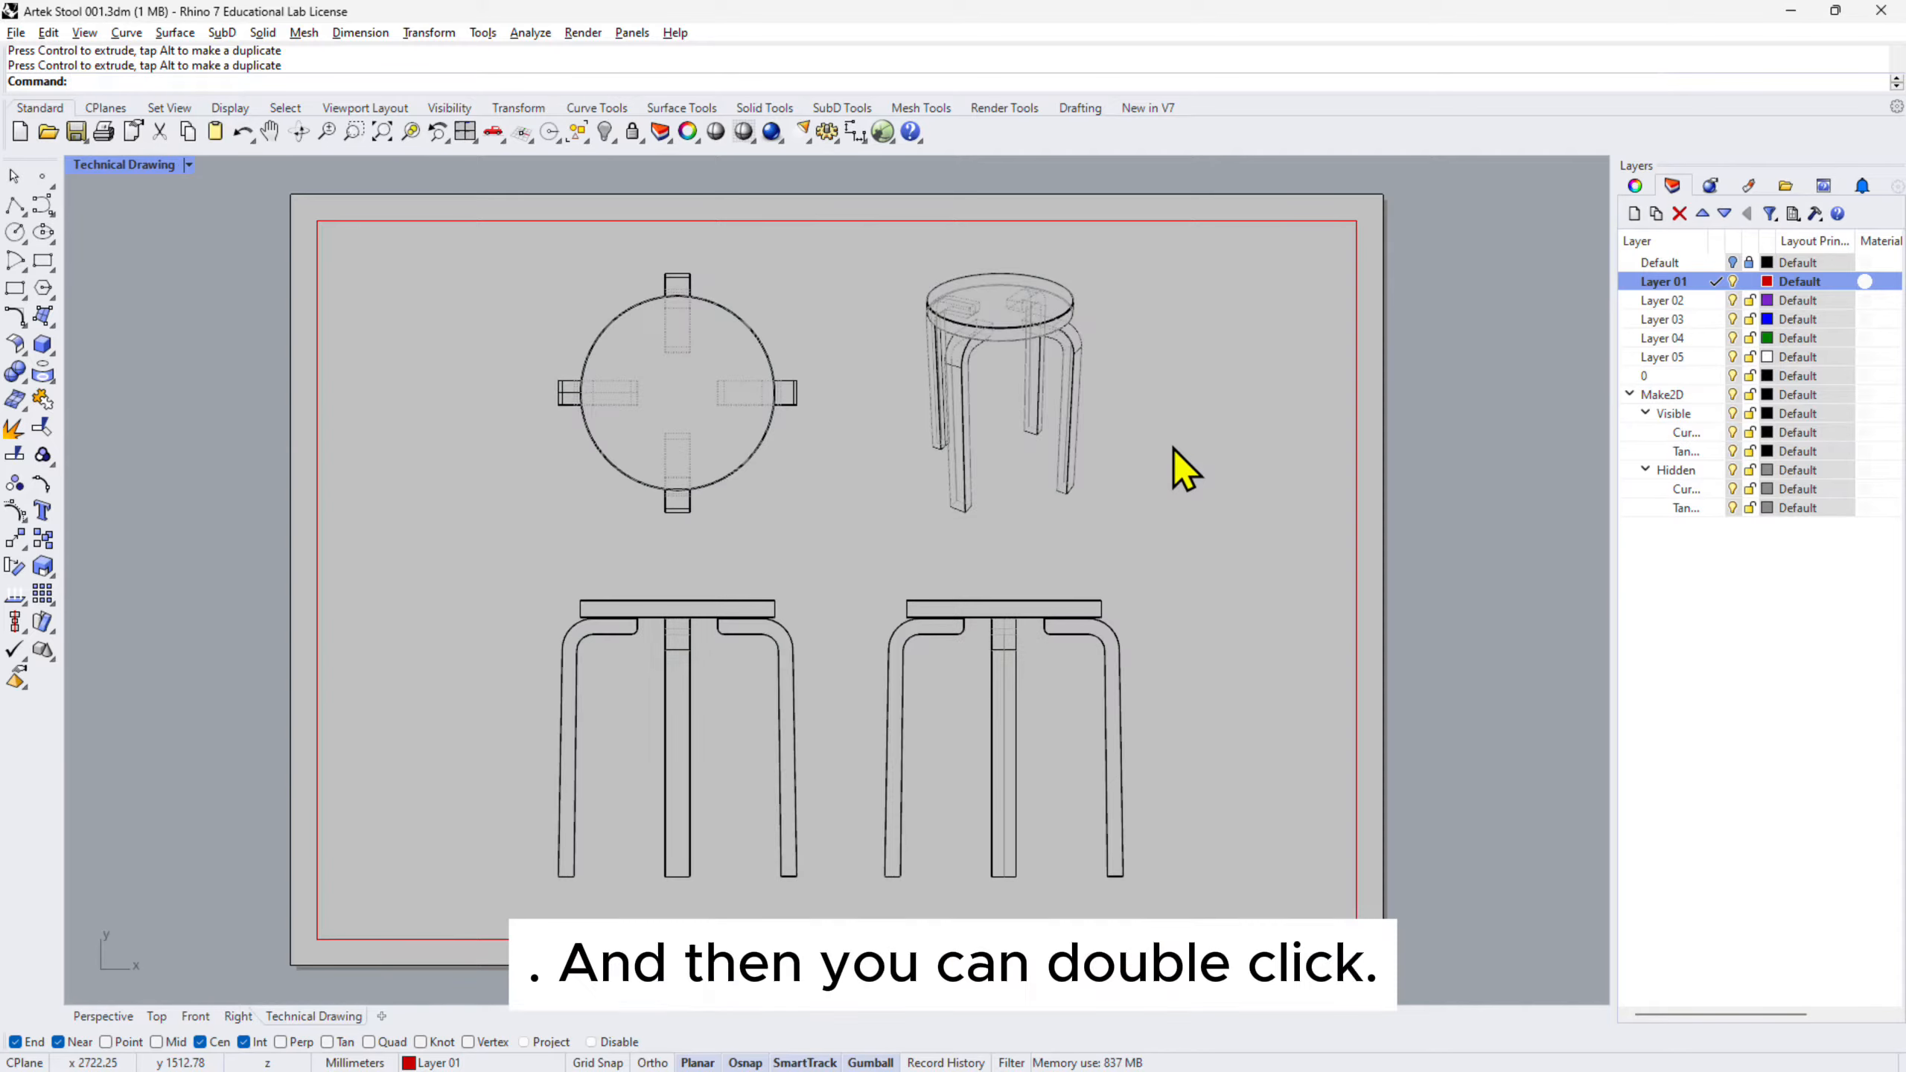
mouse_move(1174, 464)
right_down()
mouse_move(1134, 546)
mouse_move(1154, 481)
mouse_move(1157, 524)
mouse_move(1233, 503)
mouse_move(1175, 495)
right_up()
double_click(1155, 482)
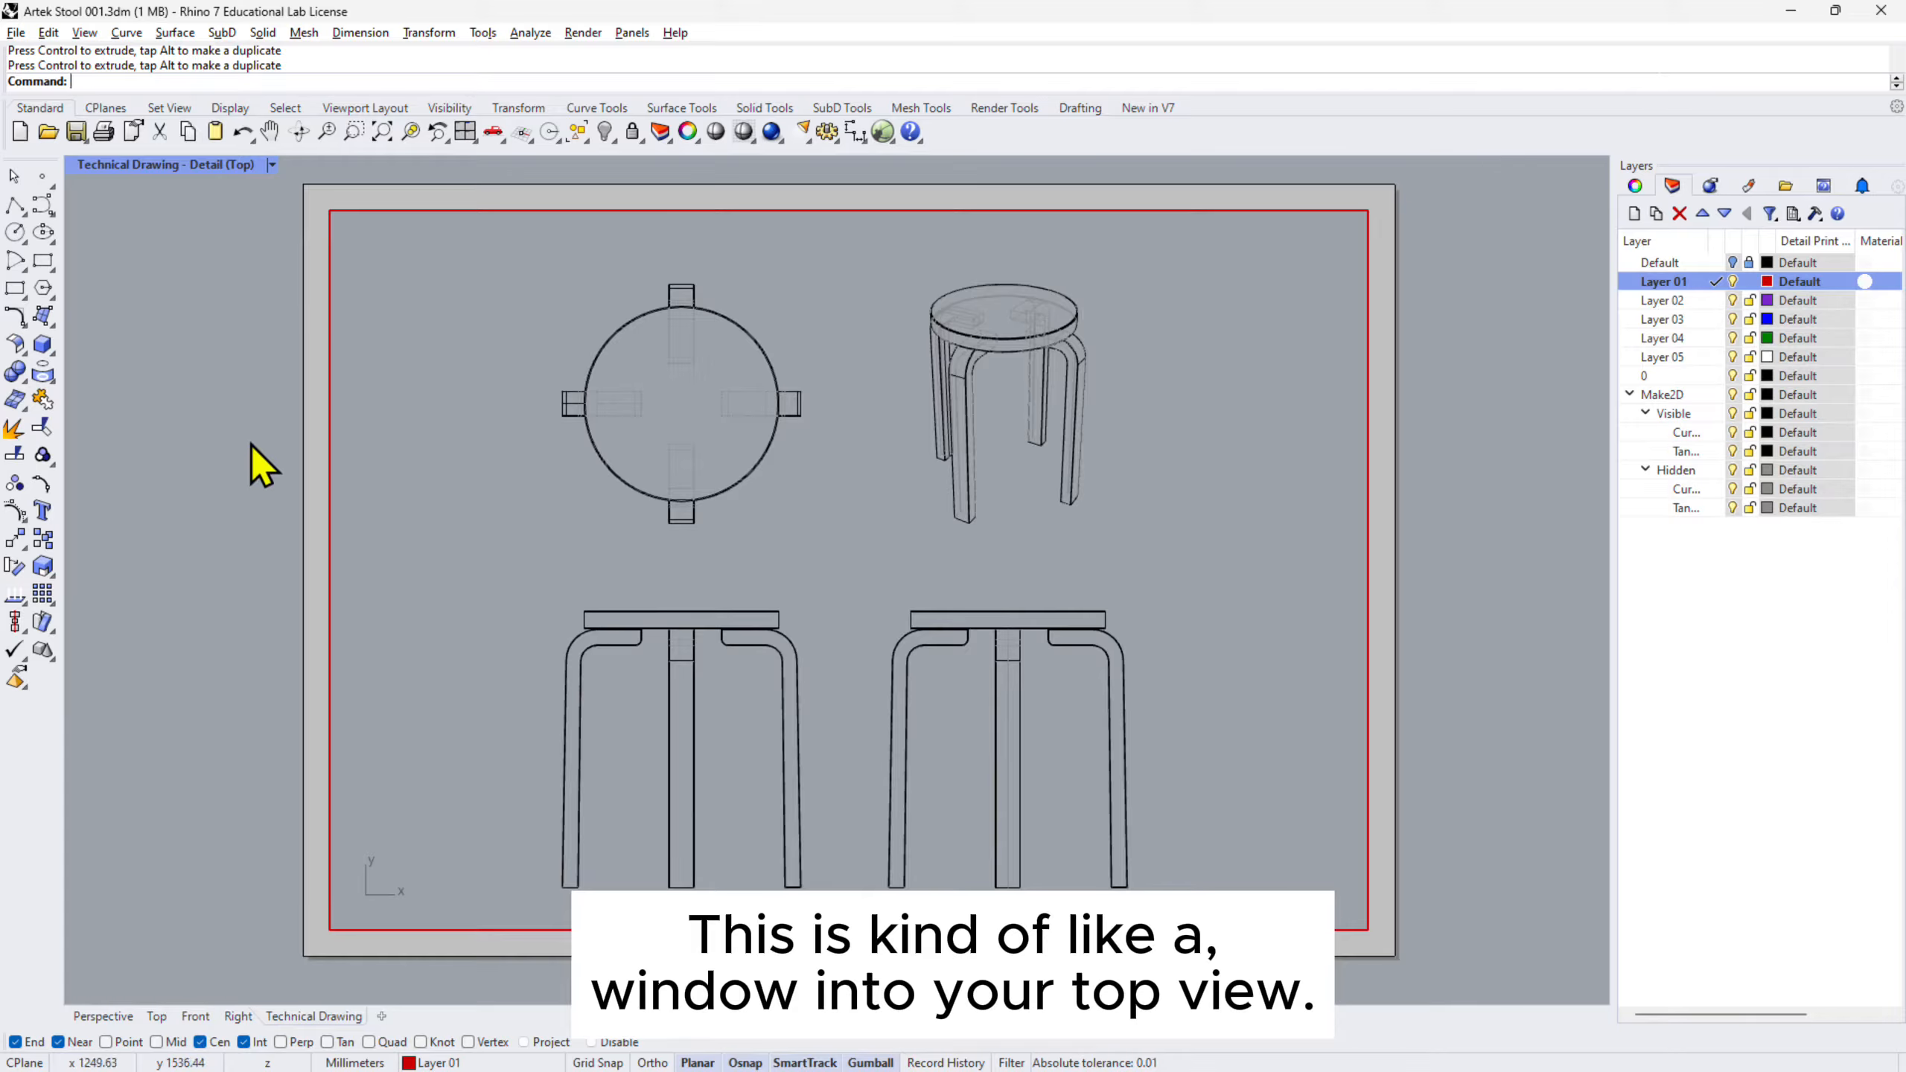
double_click(1412, 486)
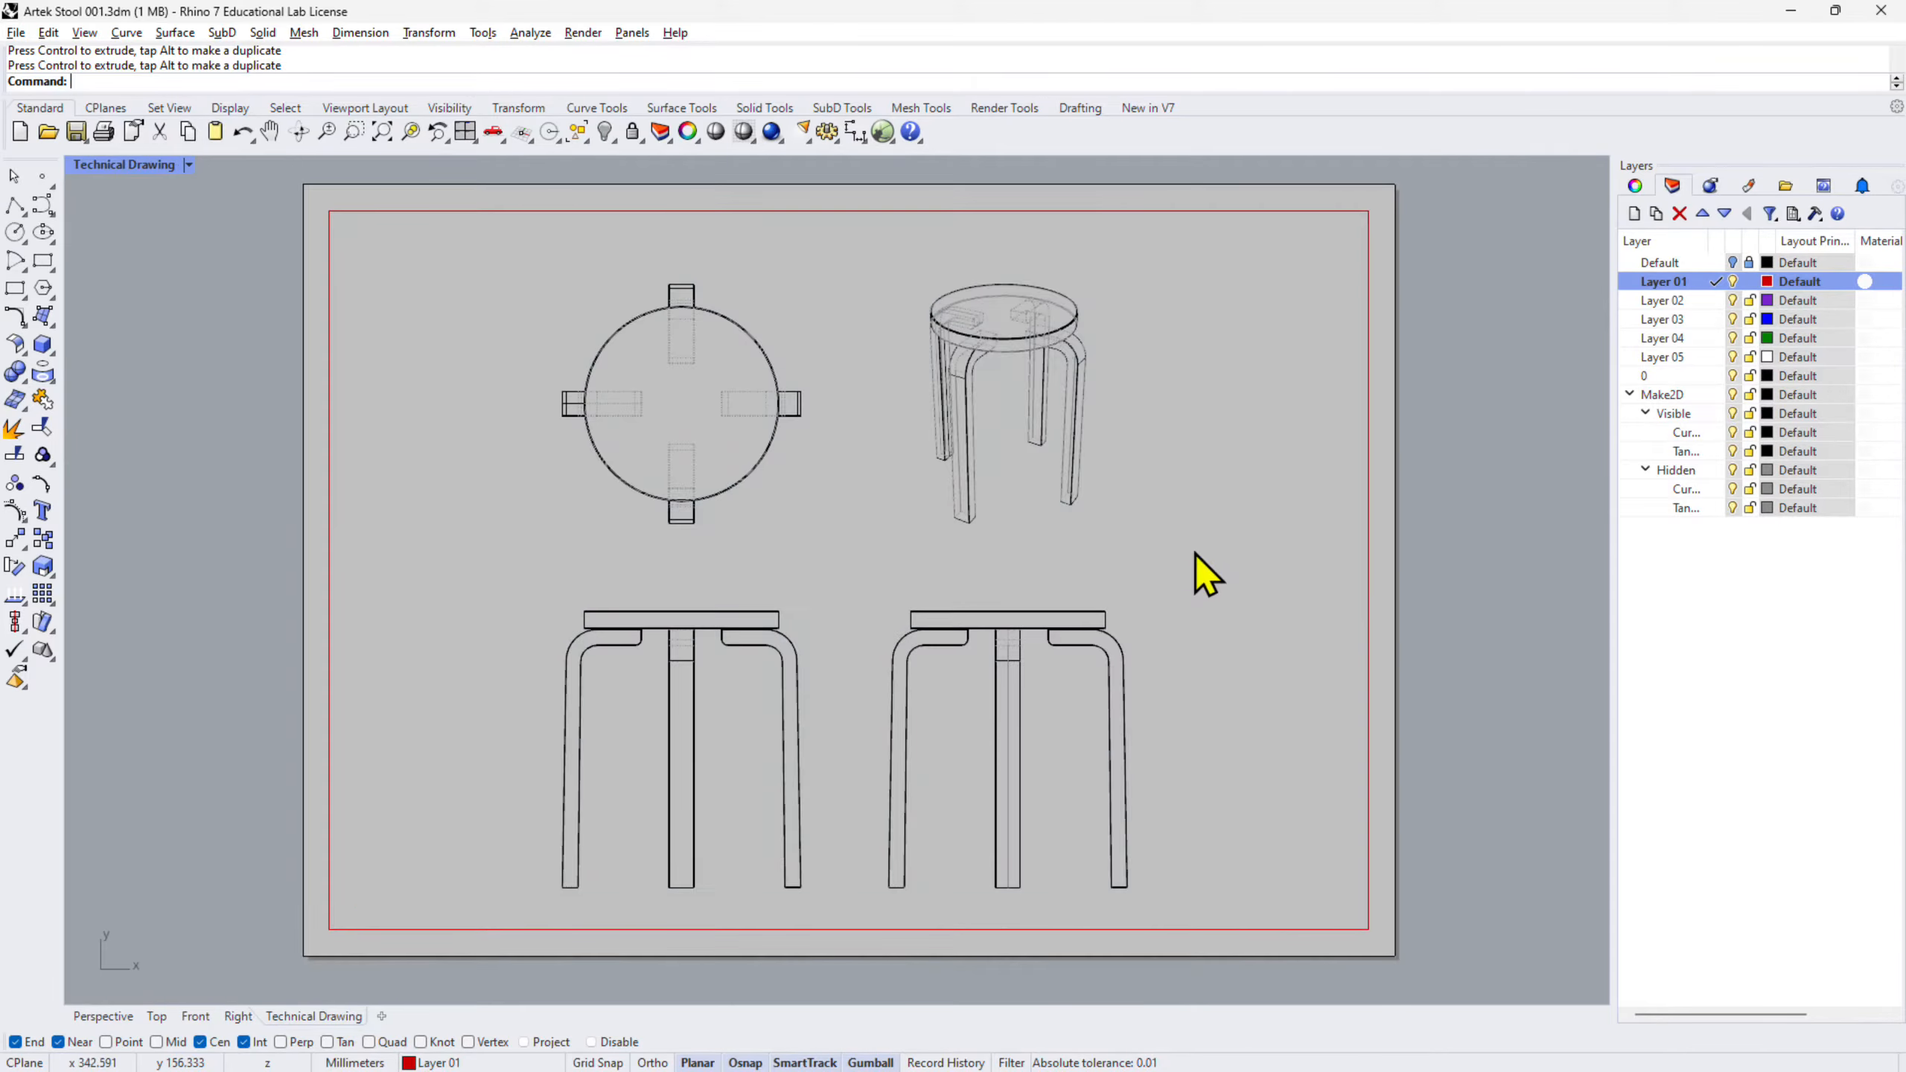
- Set the detail scale to 1 mm layout per 4 mm model in Properties, then exit the detail
click(1635, 186)
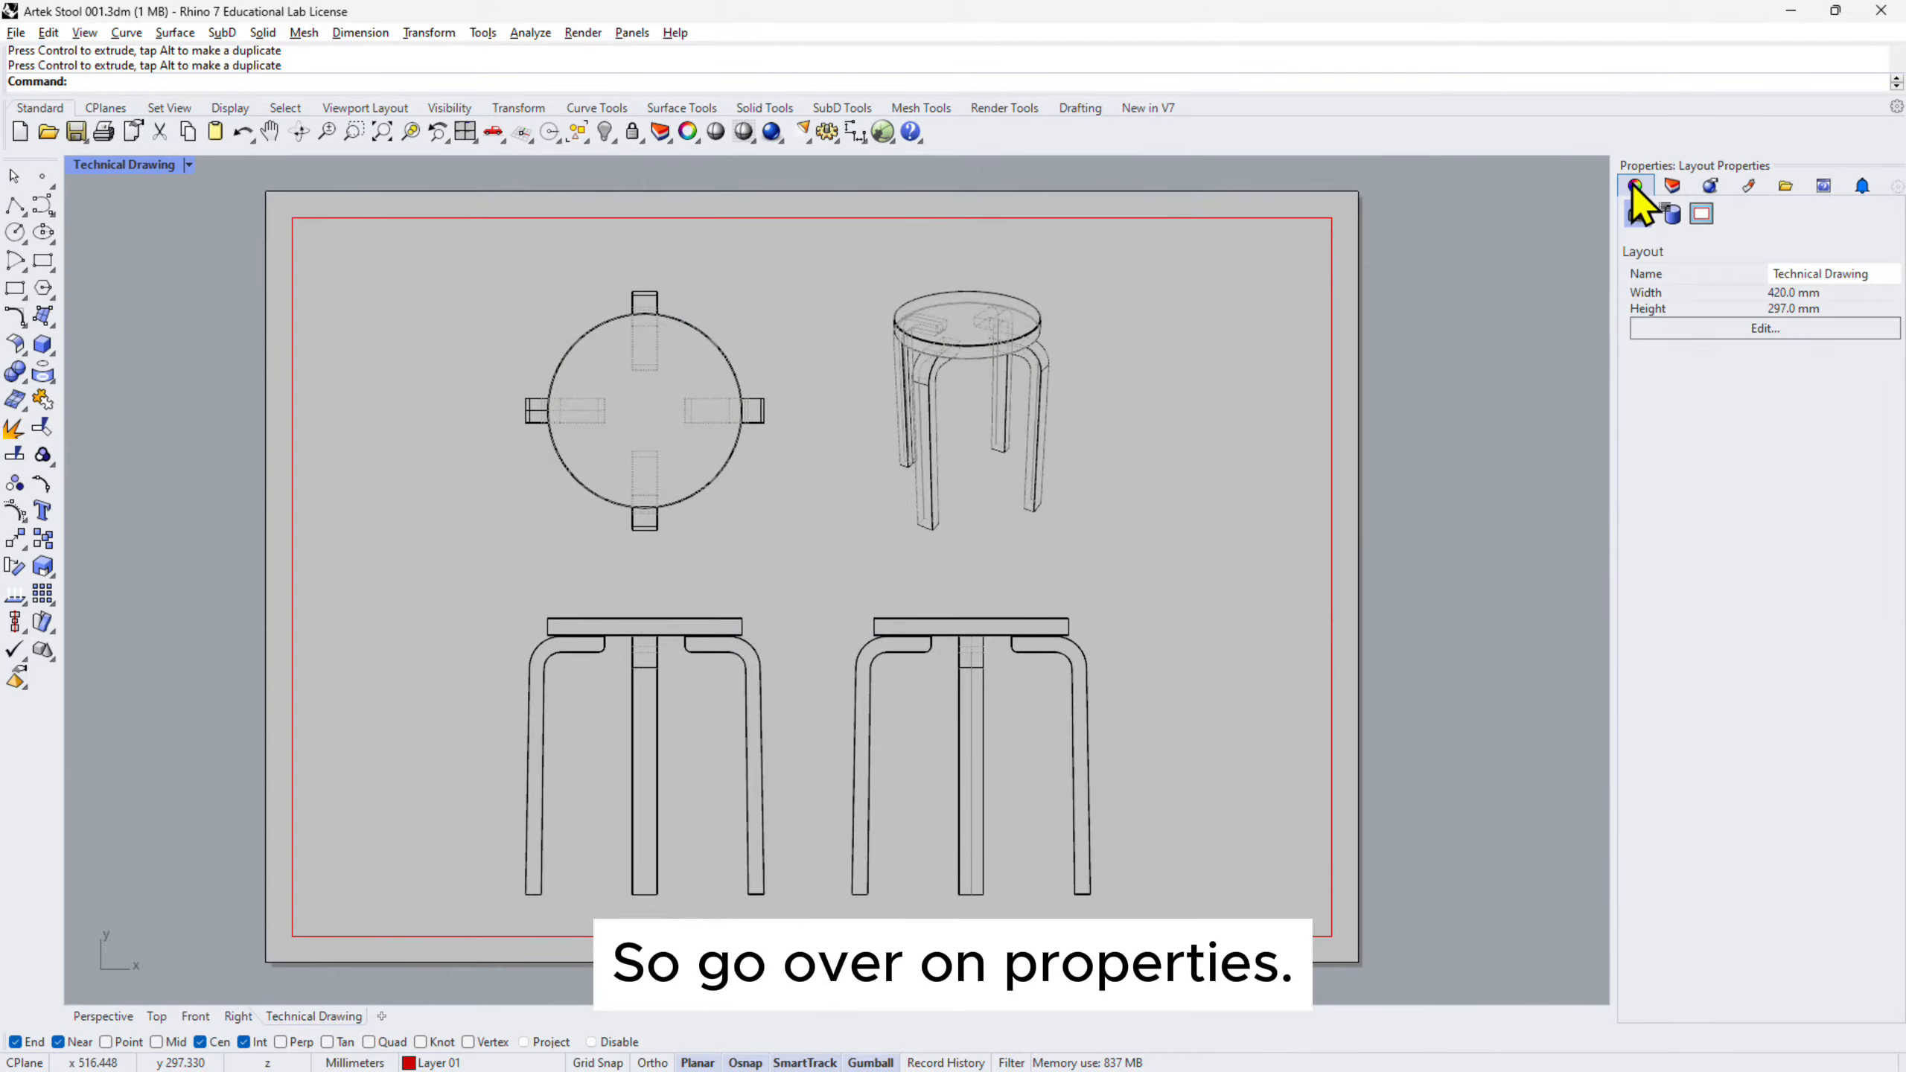
double_click(1234, 553)
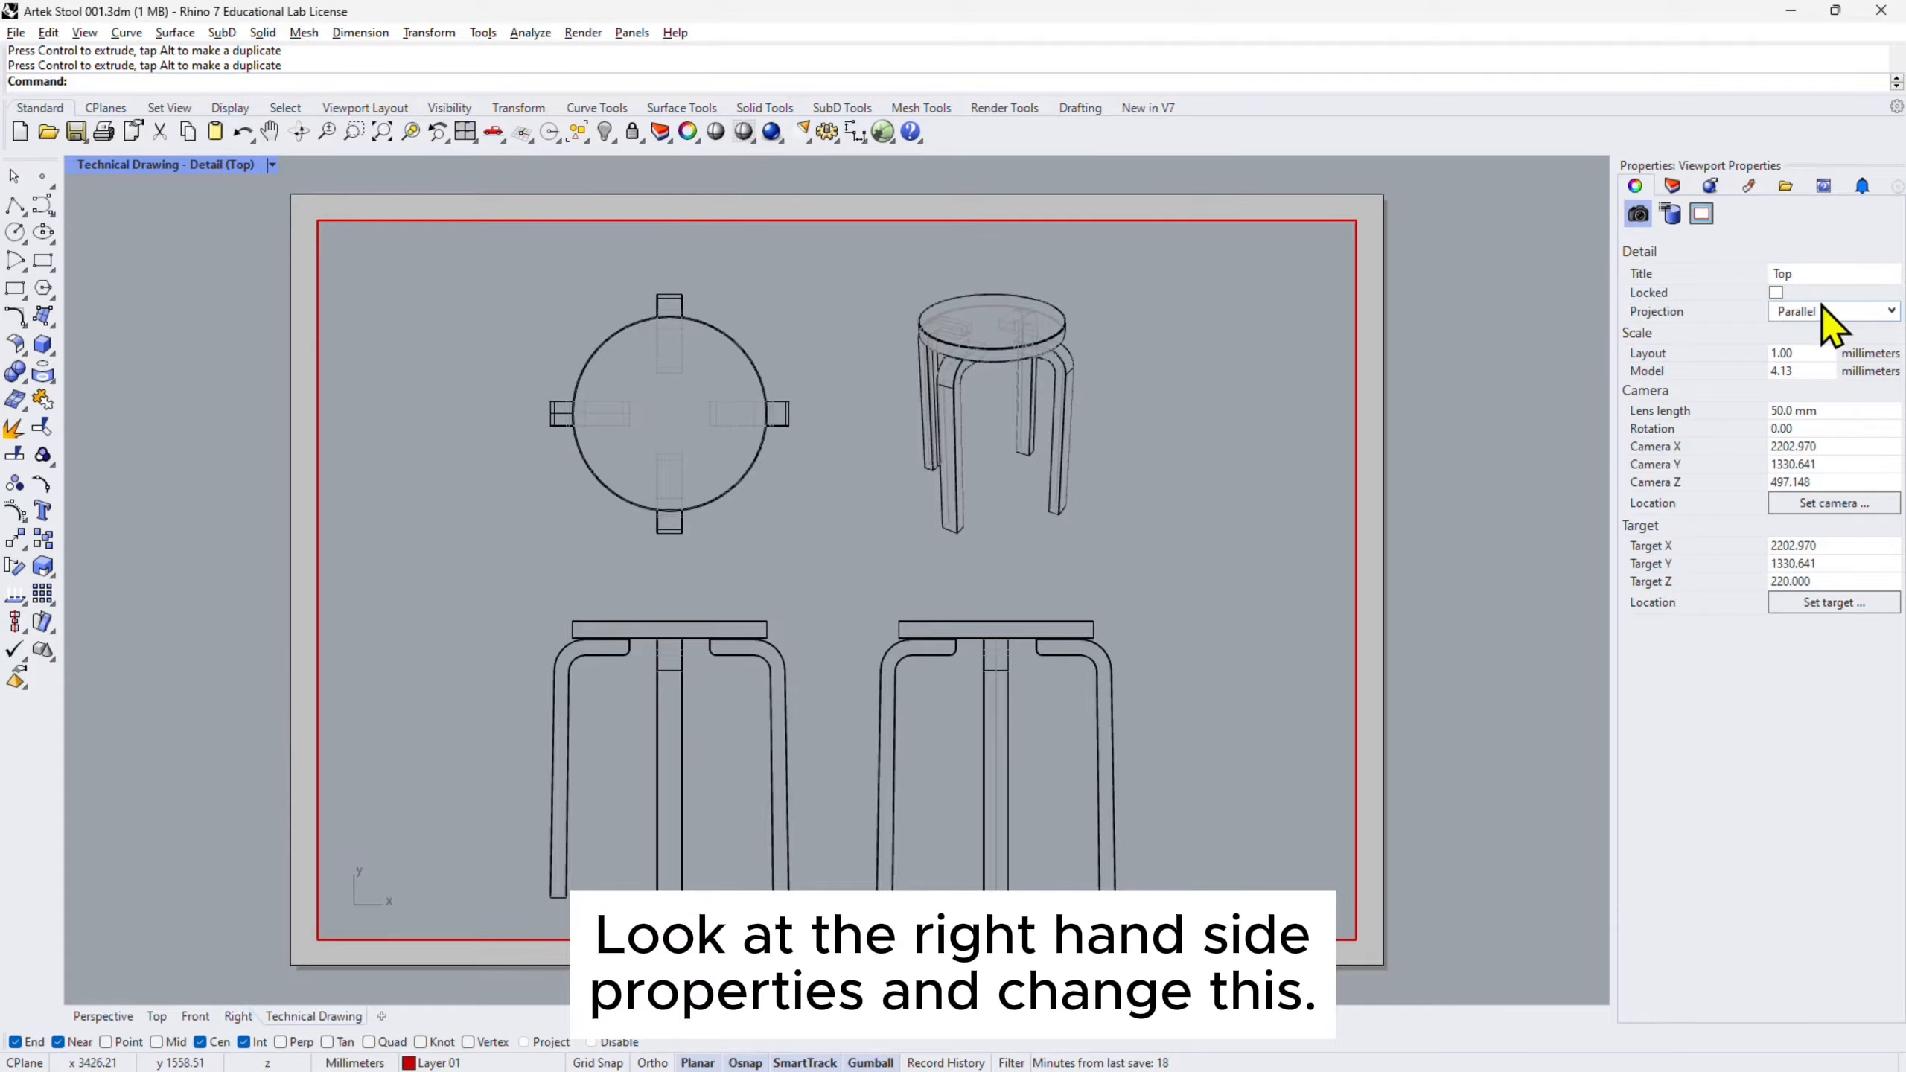
click(1785, 371)
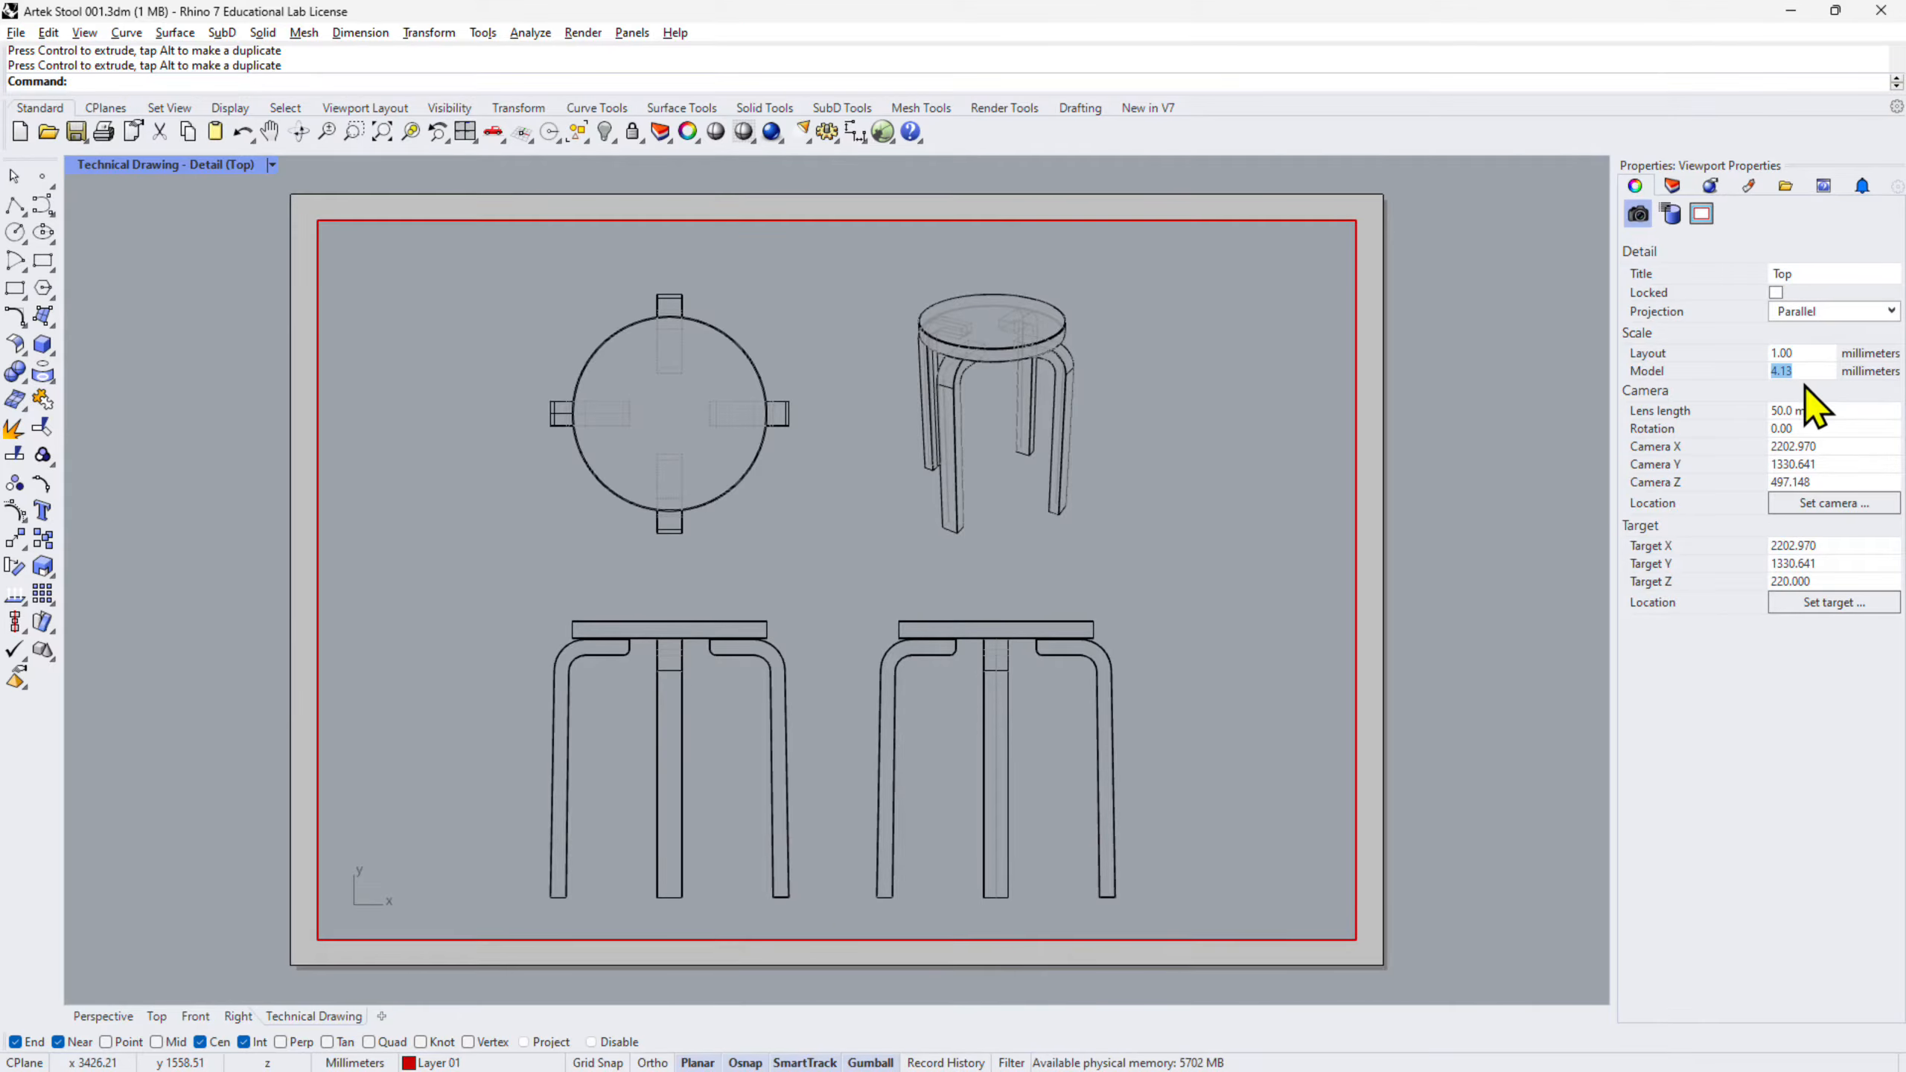
key(Return)
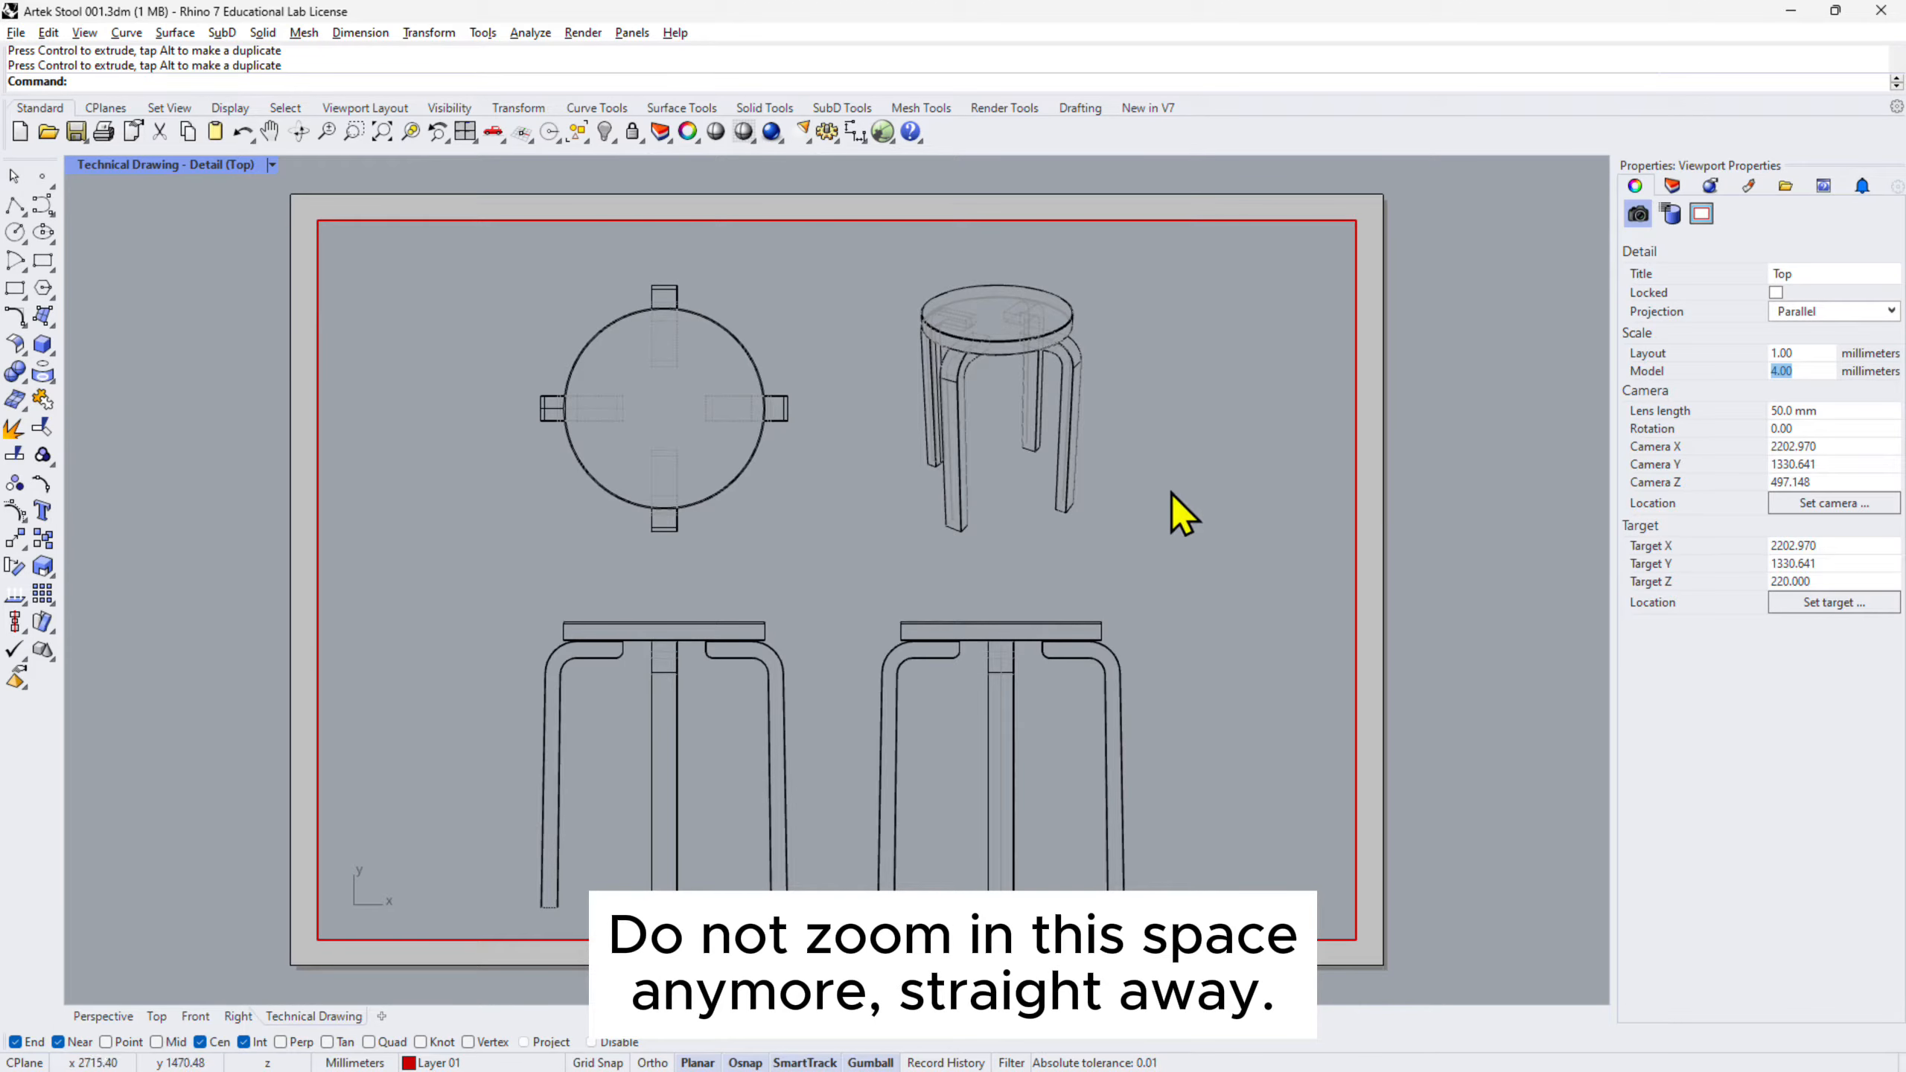
double_click(1272, 482)
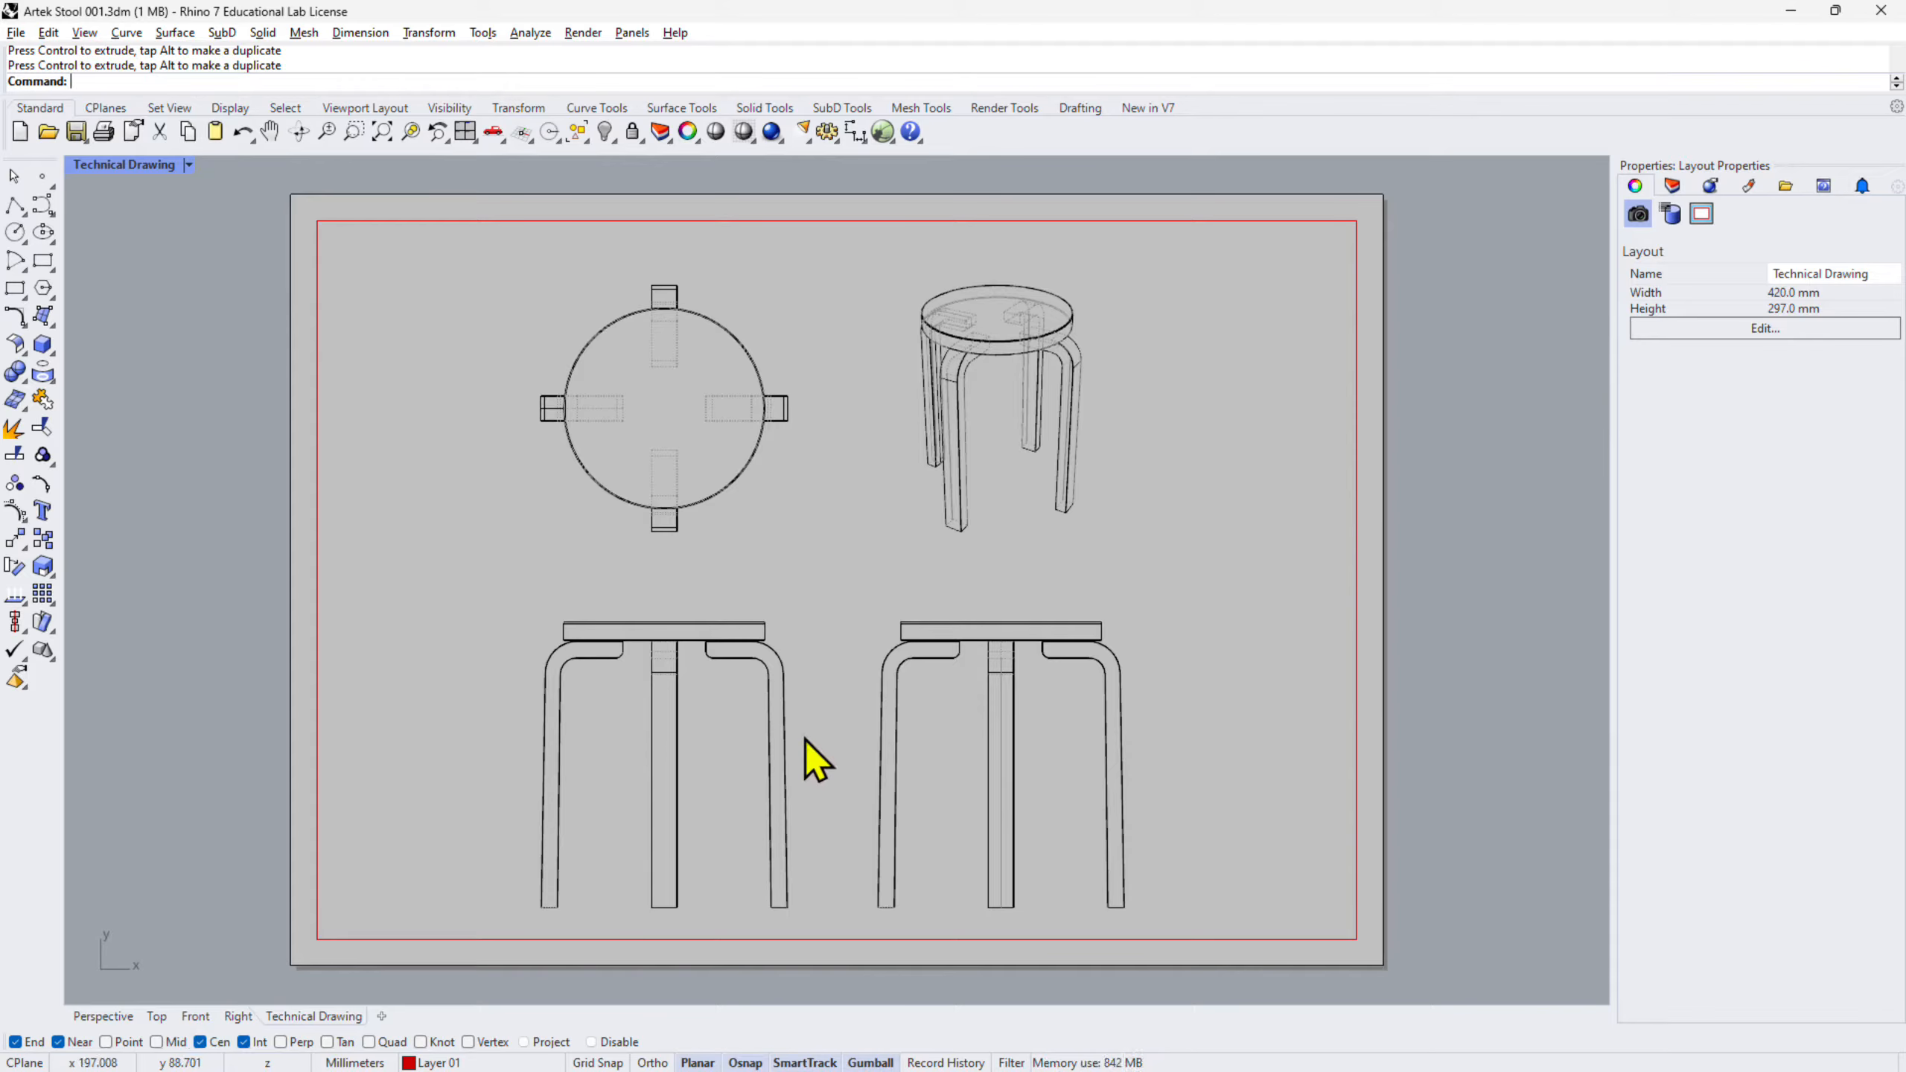
- Shift the four stool views left within the detail, freeing the right side for a title block
double_click(889, 569)
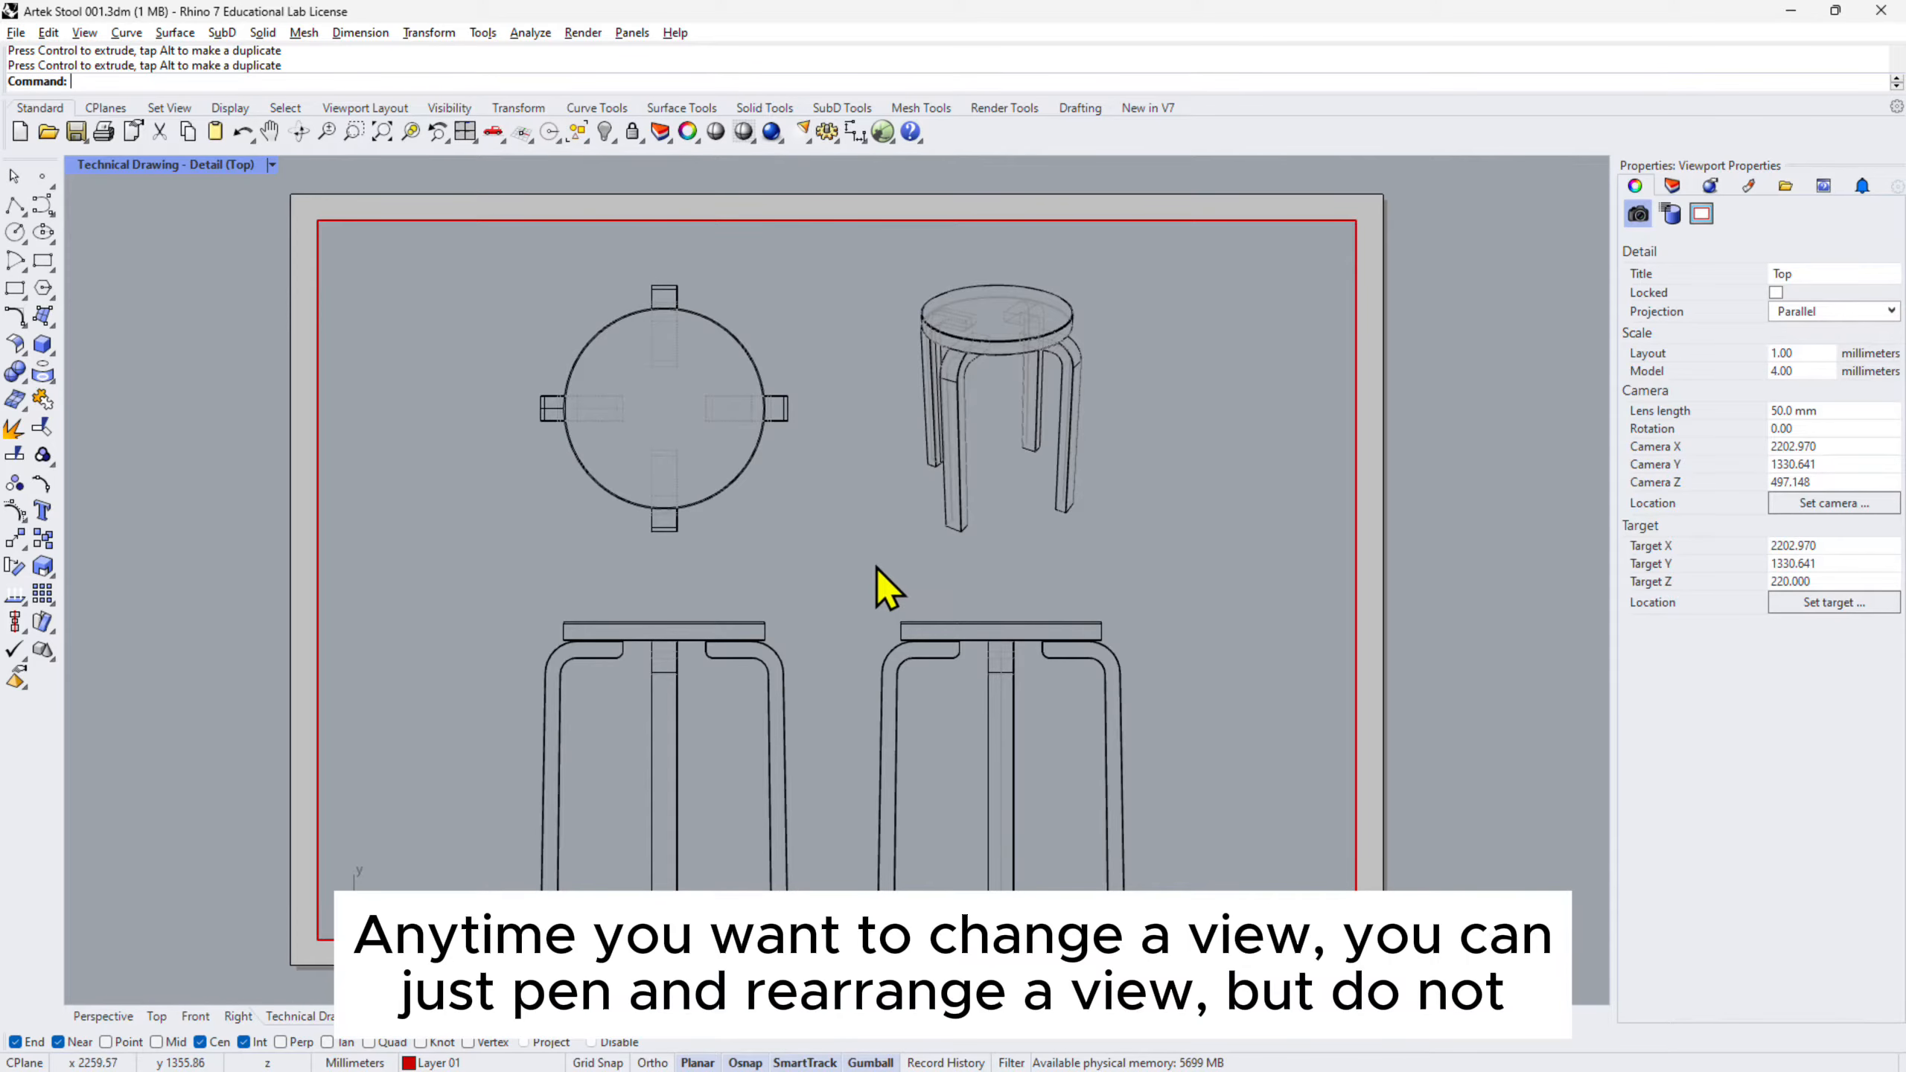
right_drag(880, 568, 928, 568)
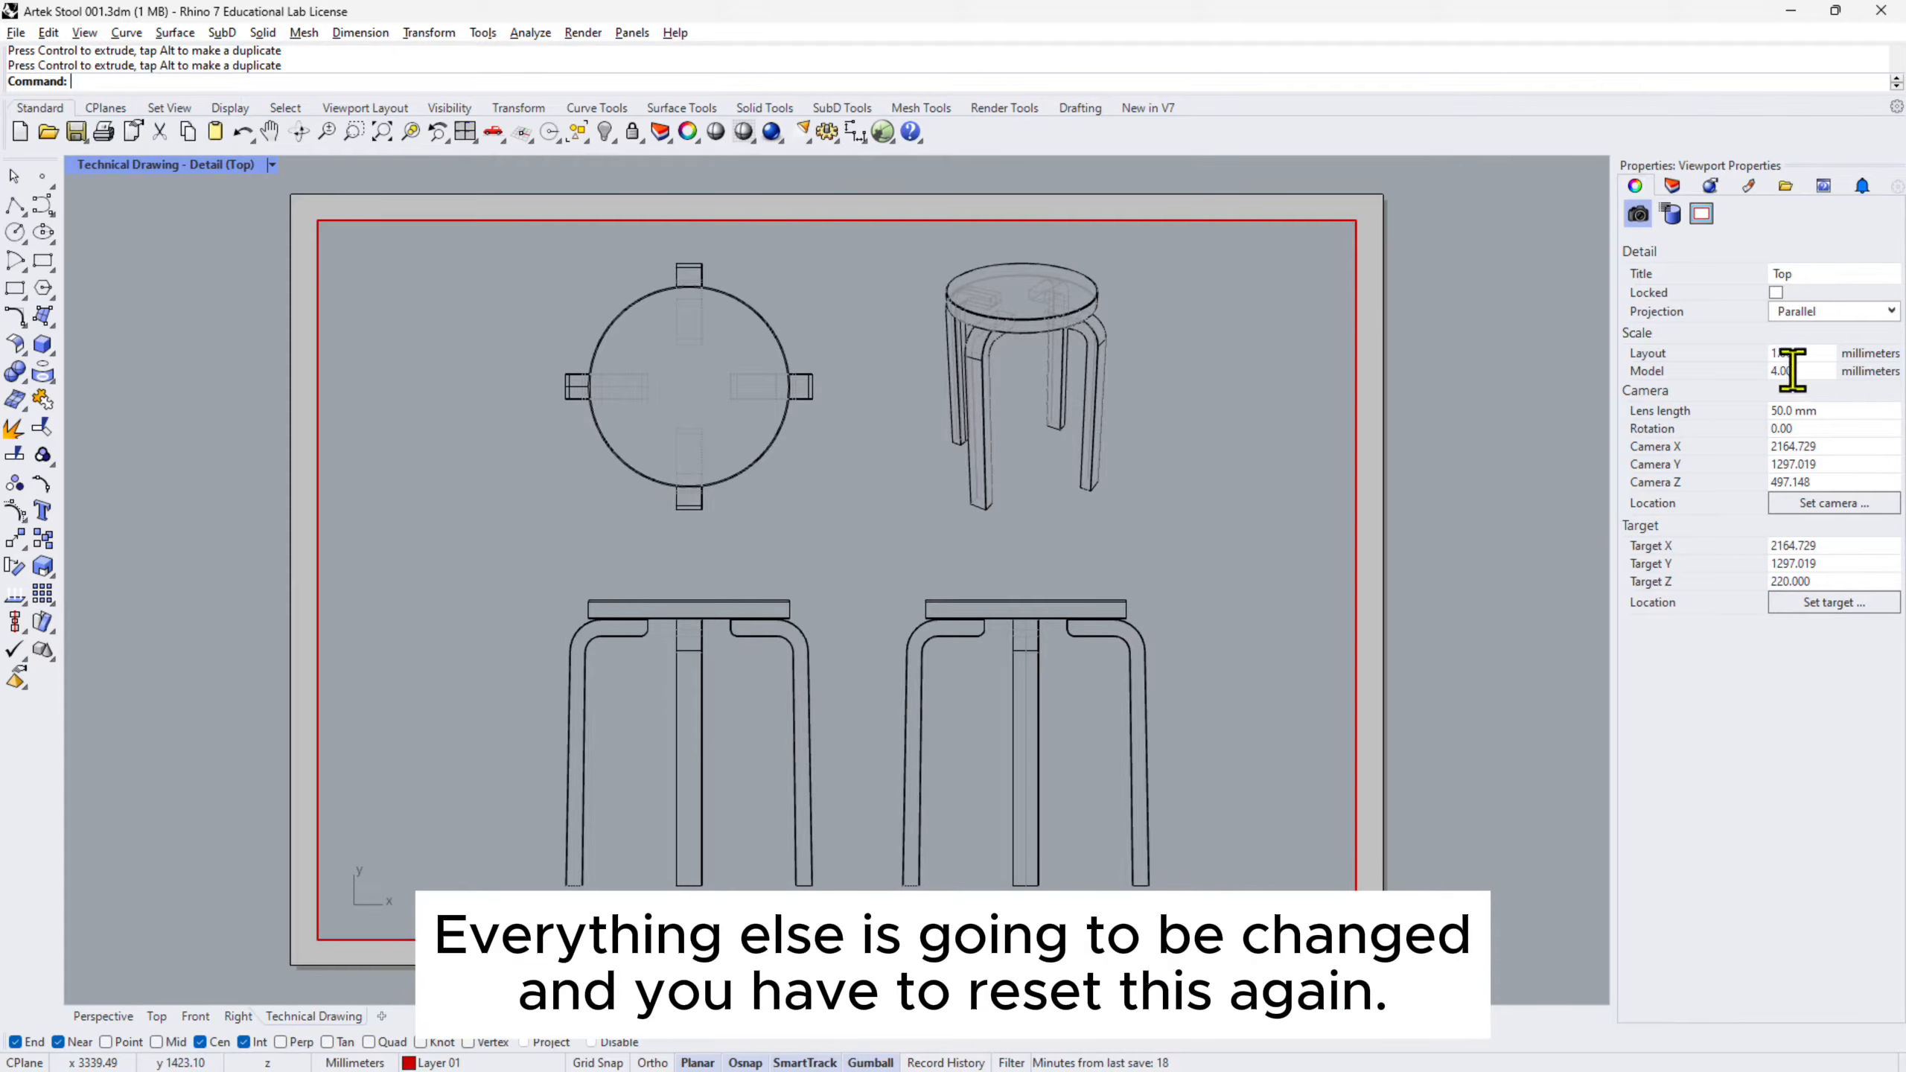
double_click(1244, 548)
right_drag(1113, 600, 1213, 618)
double_click(1418, 940)
double_click(1247, 609)
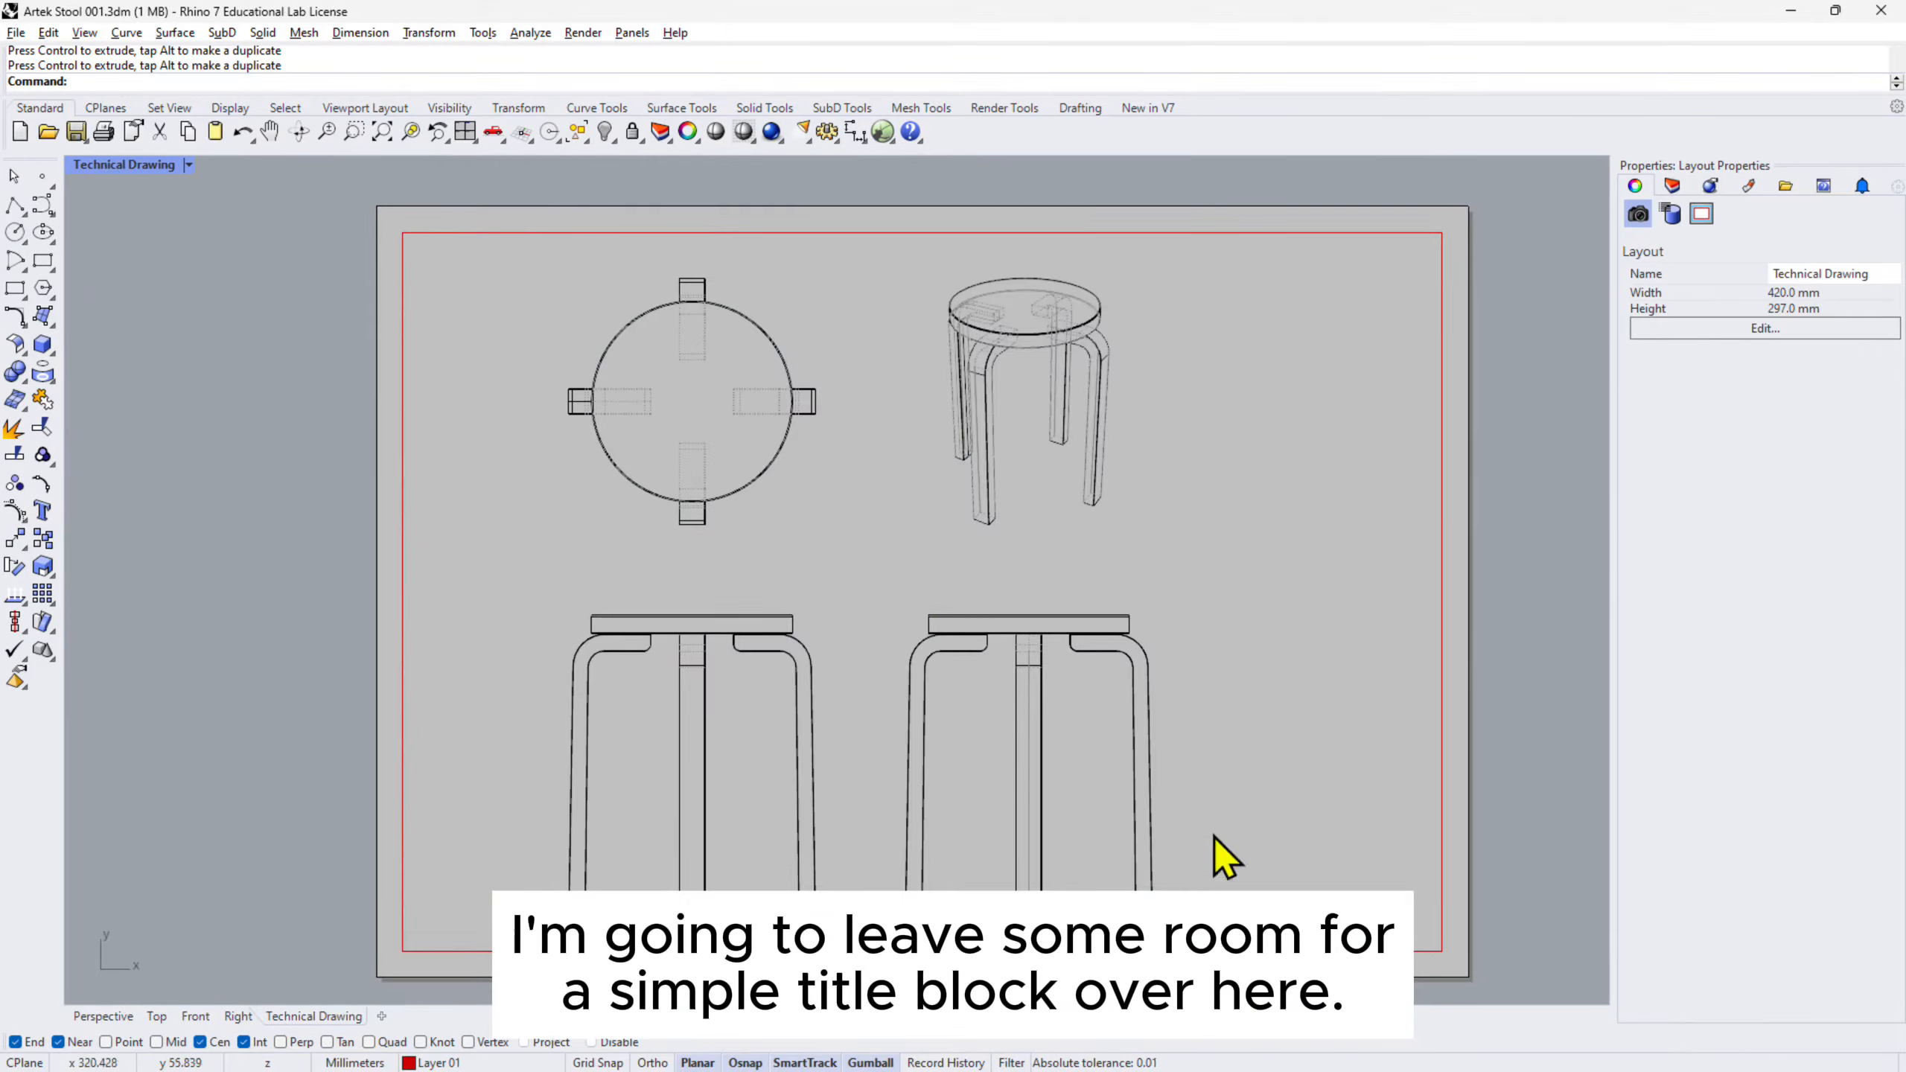
right_drag(1217, 814, 1272, 791)
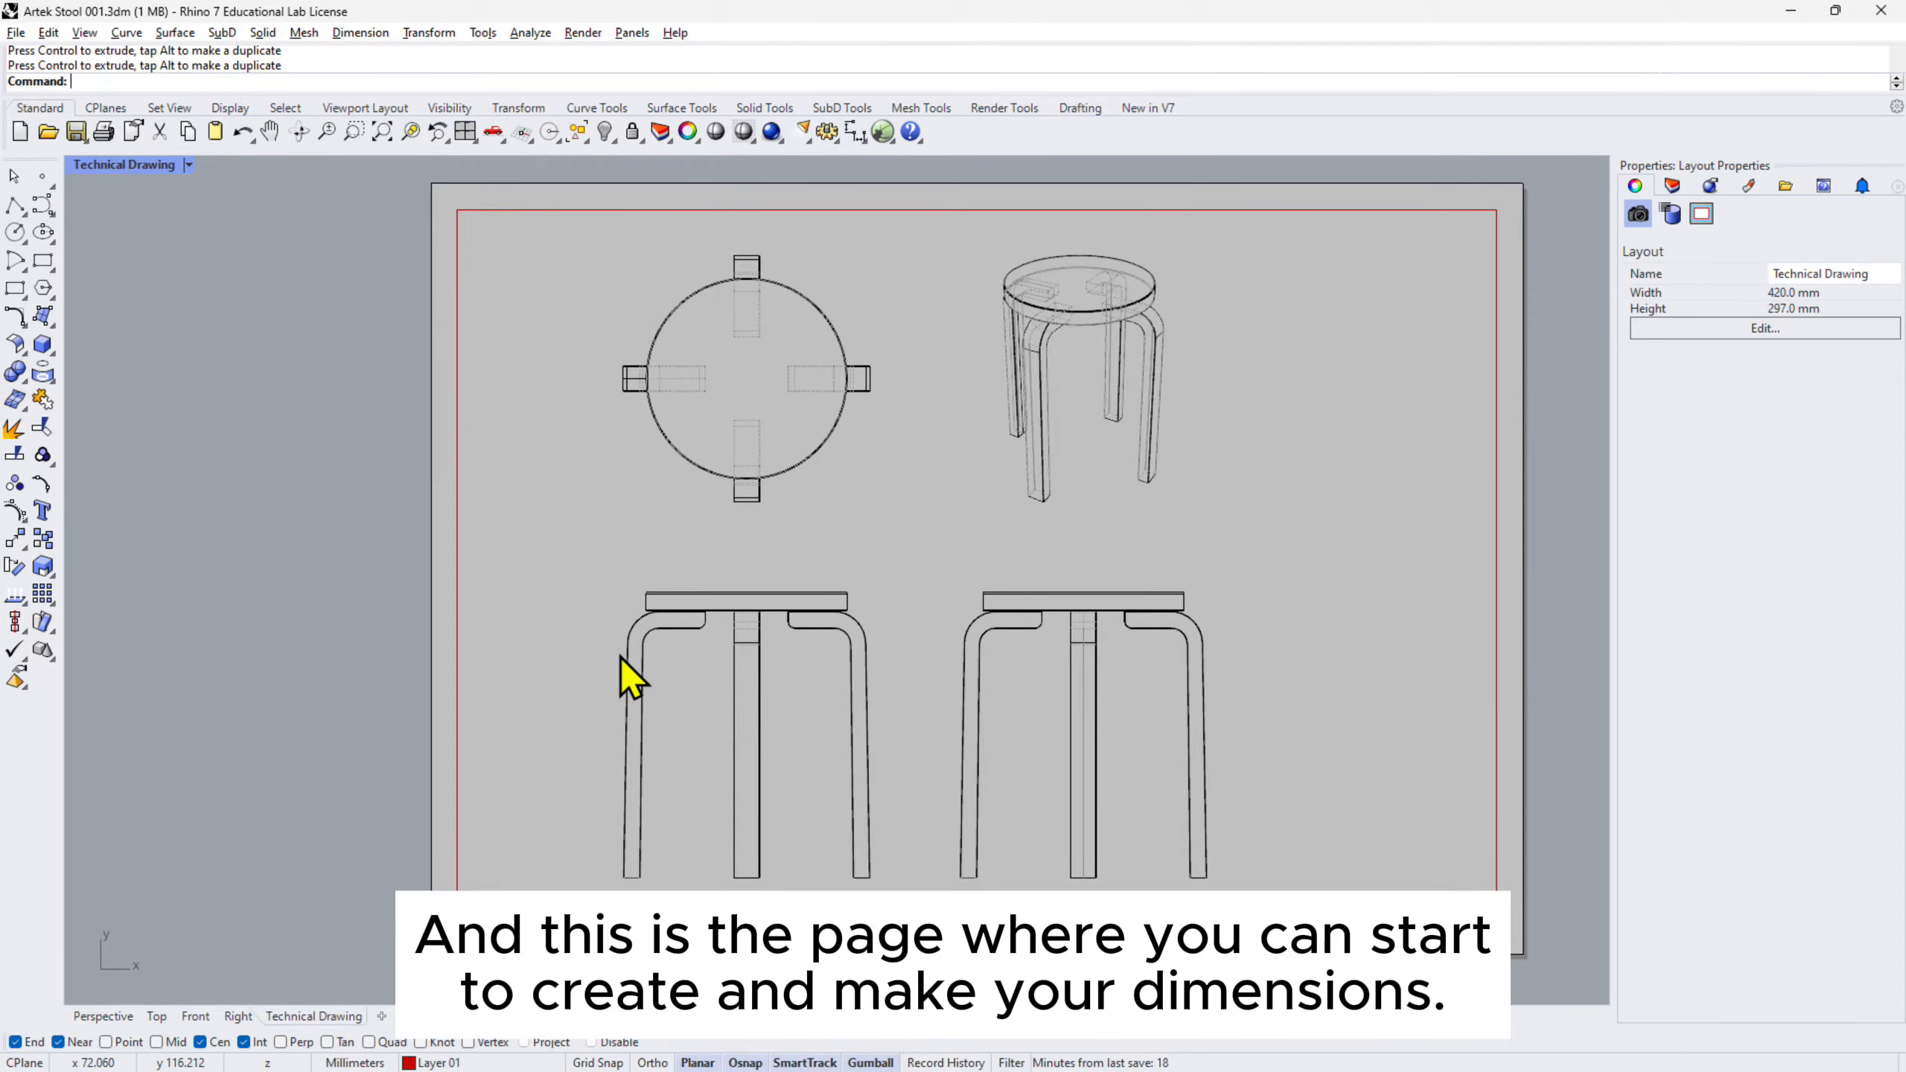
right_drag(727, 678, 803, 623)
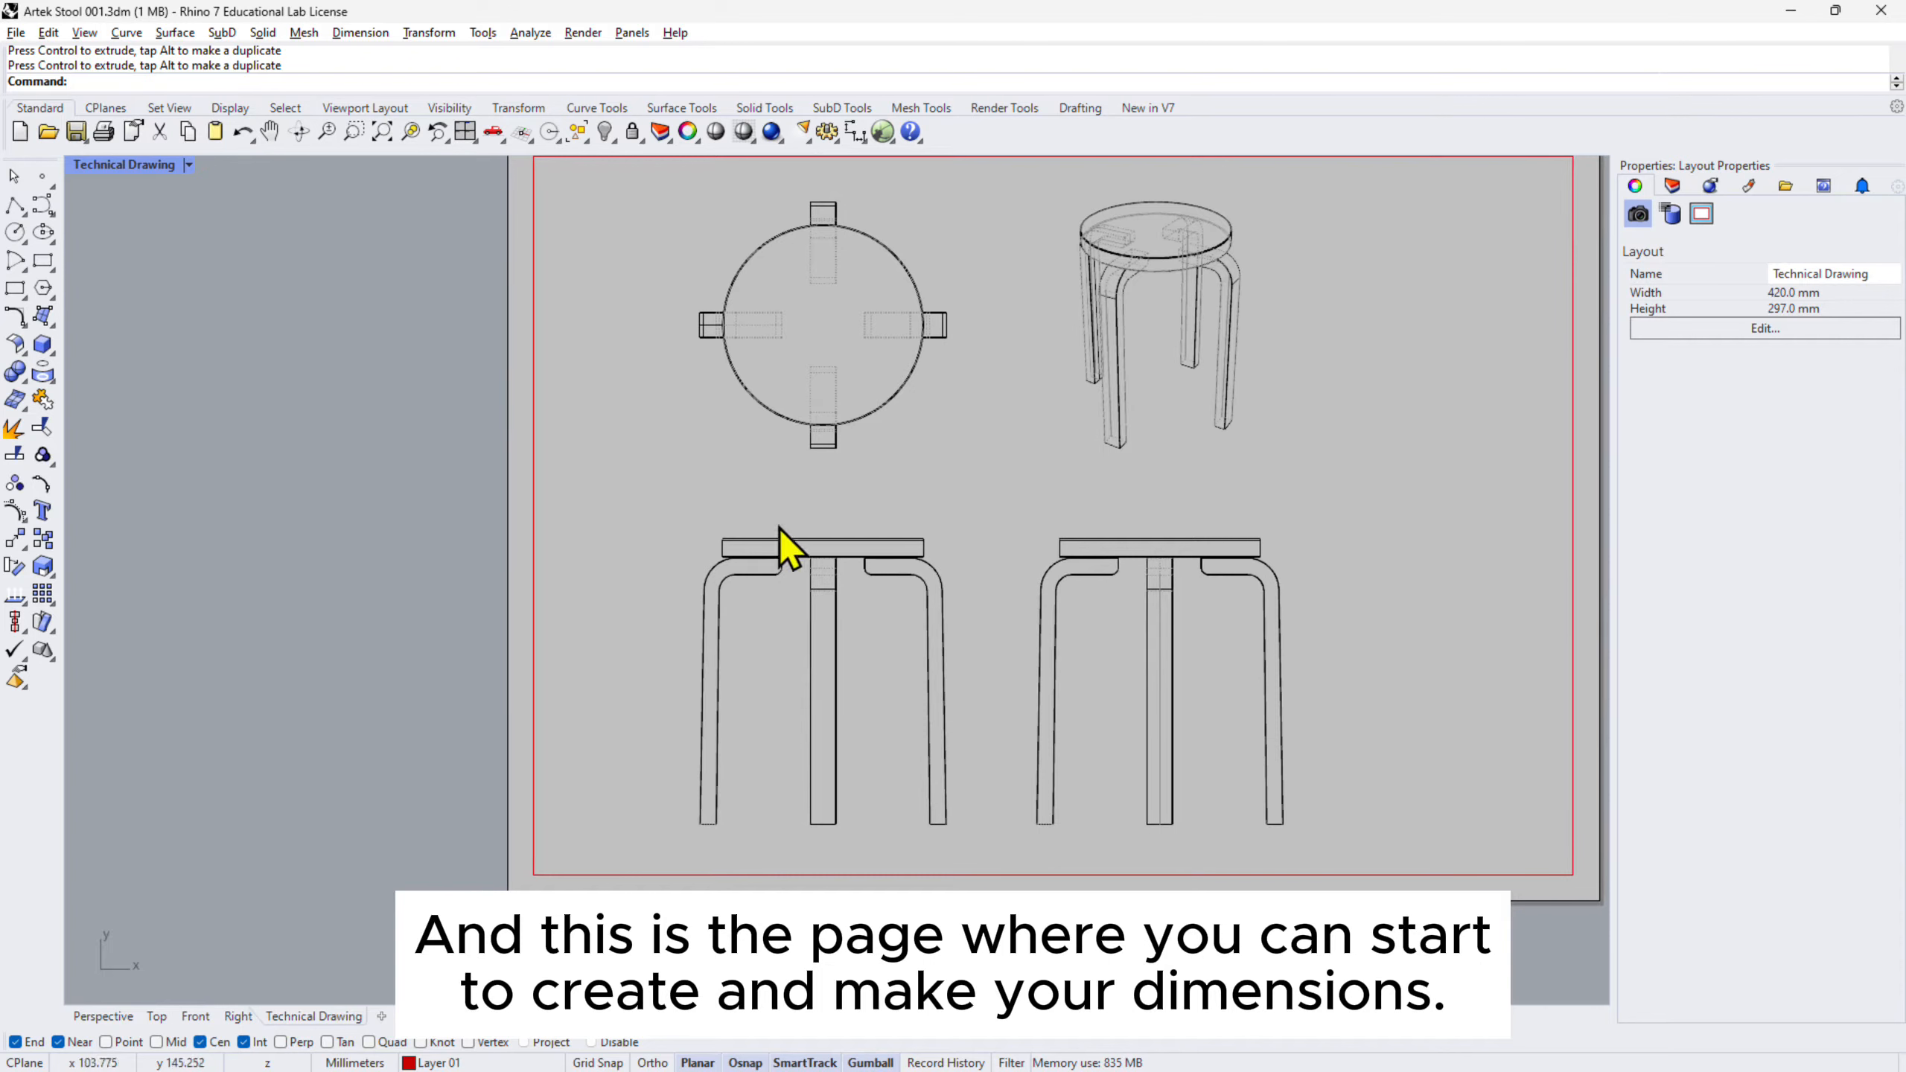
- Add a 440.0 vertical dimension from the leg bottom to the seat top, left of the stool
click(855, 136)
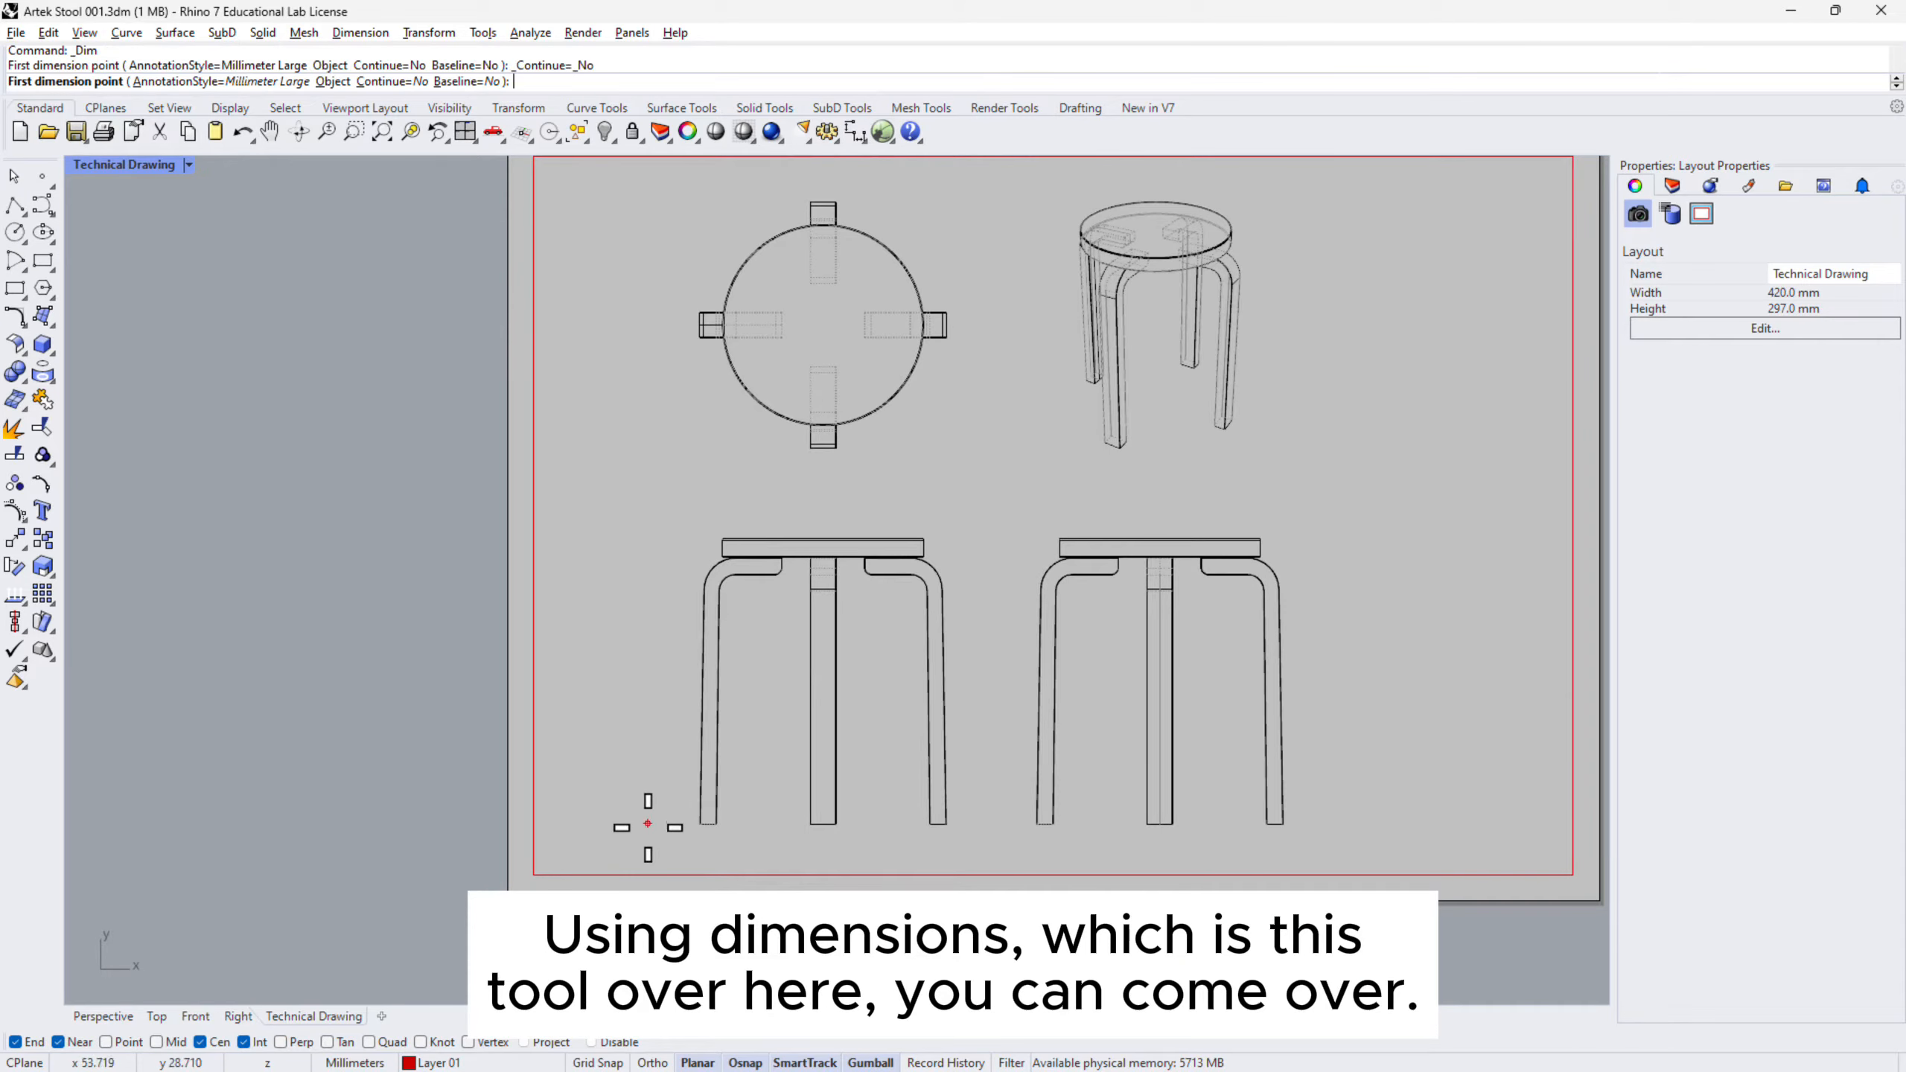
scroll(651, 801, up, 10)
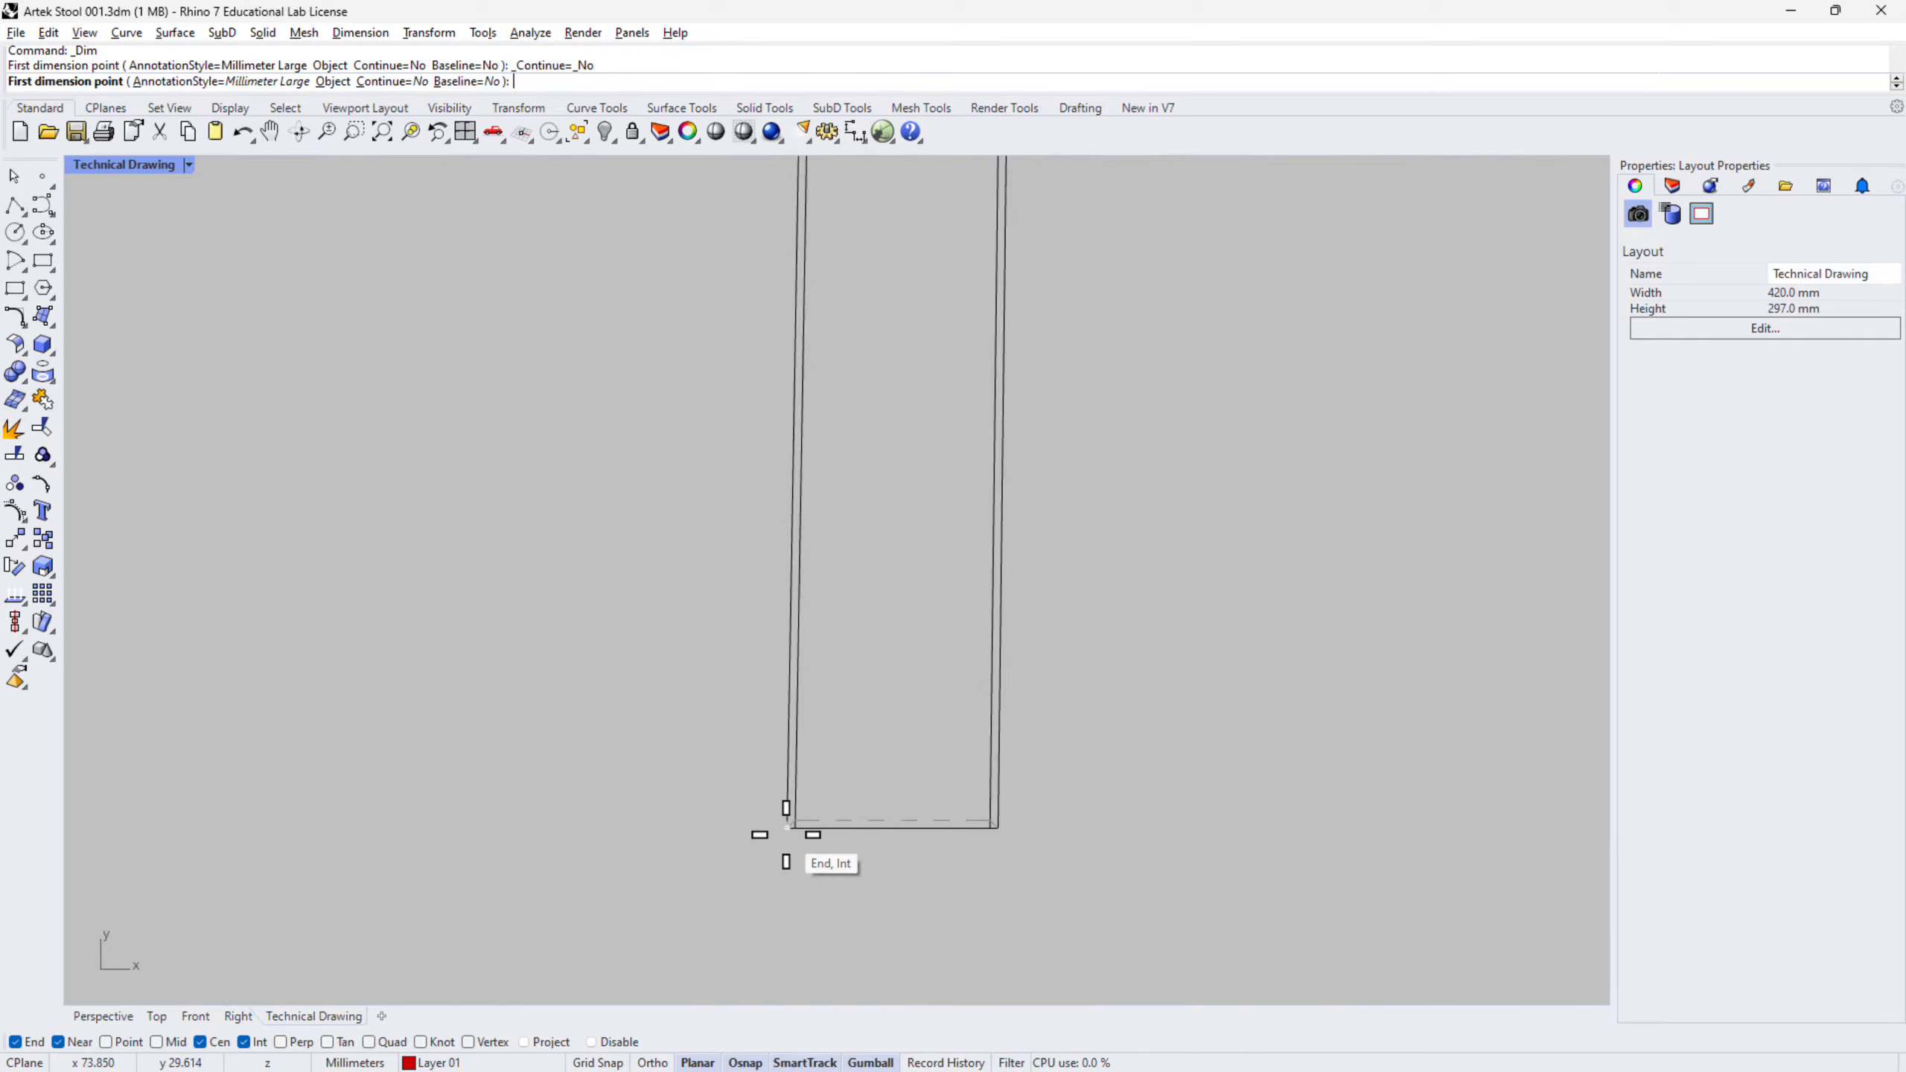
click(790, 830)
scroll(794, 837, down, 5)
scroll(802, 534, up, 3)
scroll(826, 526, up, 3)
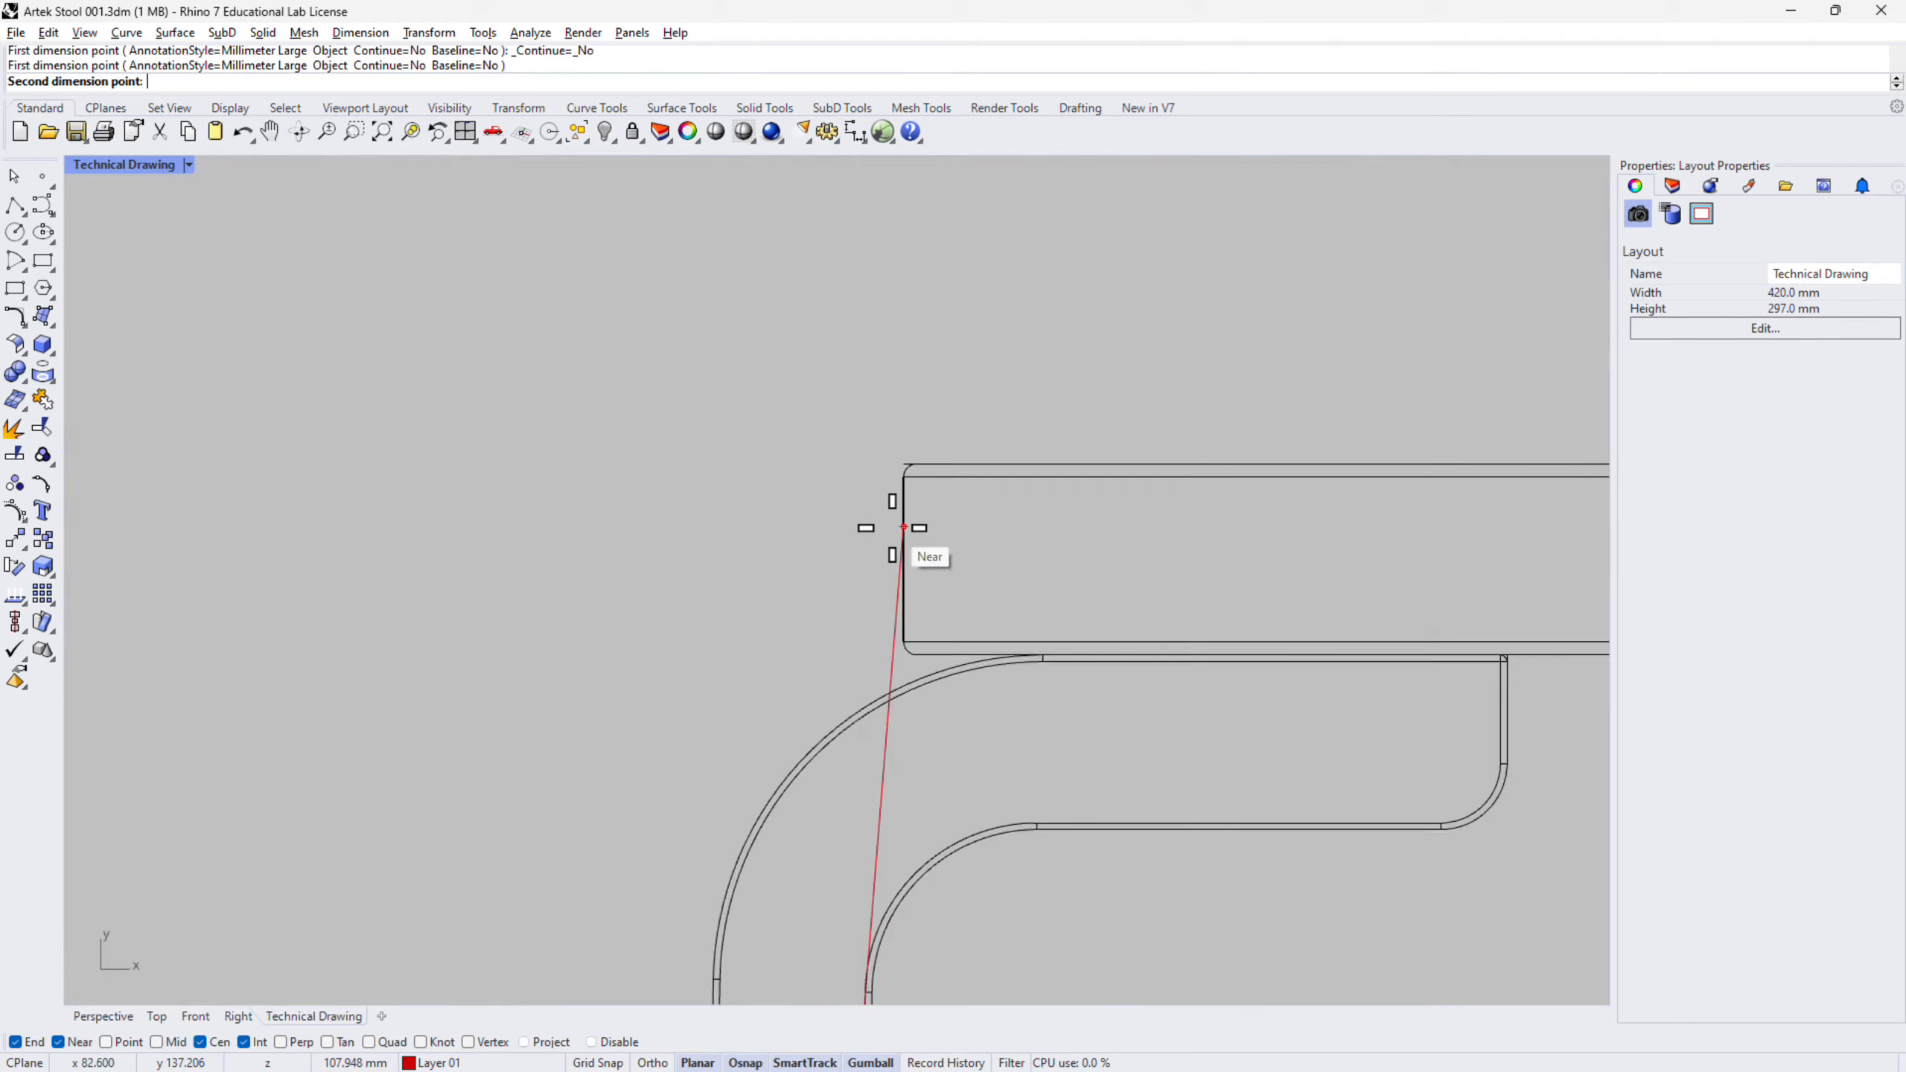
scroll(889, 465, up, 3)
click(1097, 438)
scroll(1120, 439, down, 6)
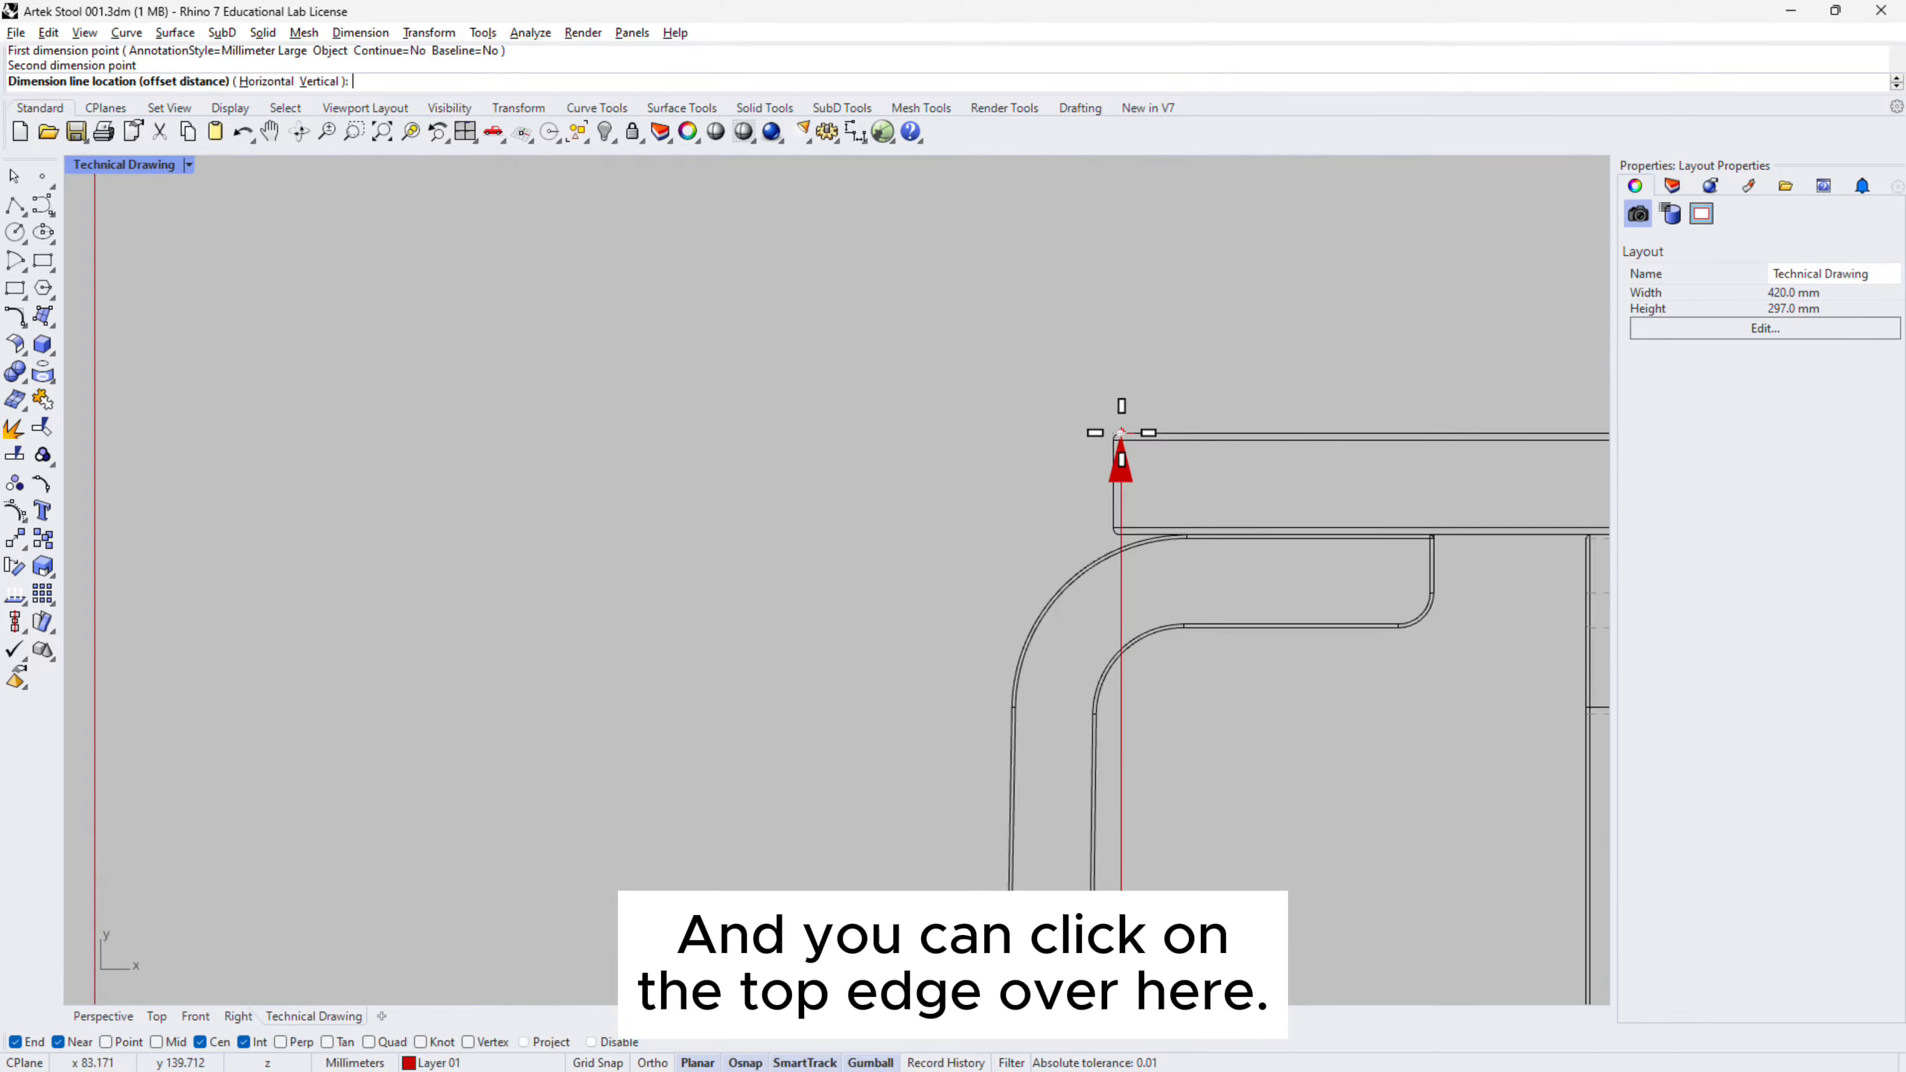
click(1007, 476)
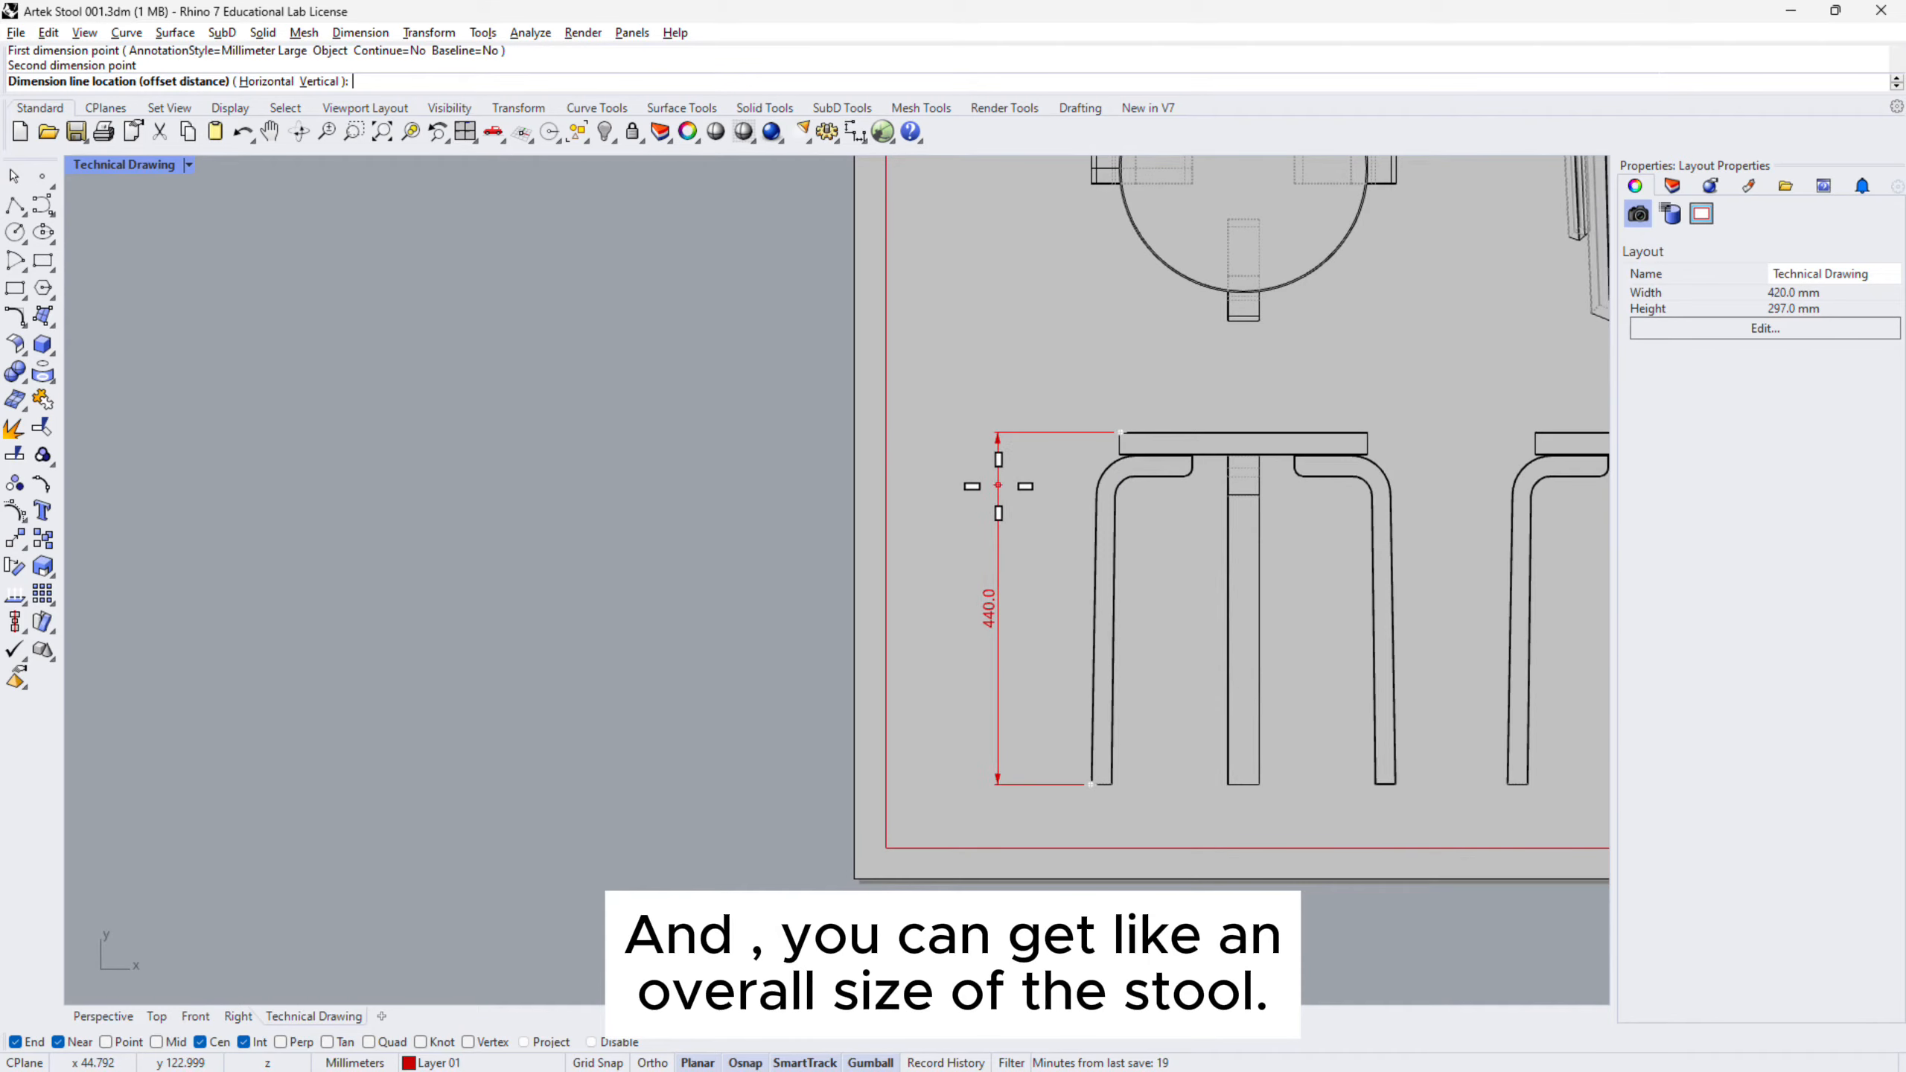
scroll(990, 570, up, 3)
scroll(938, 668, down, 2)
scroll(900, 713, up, 3)
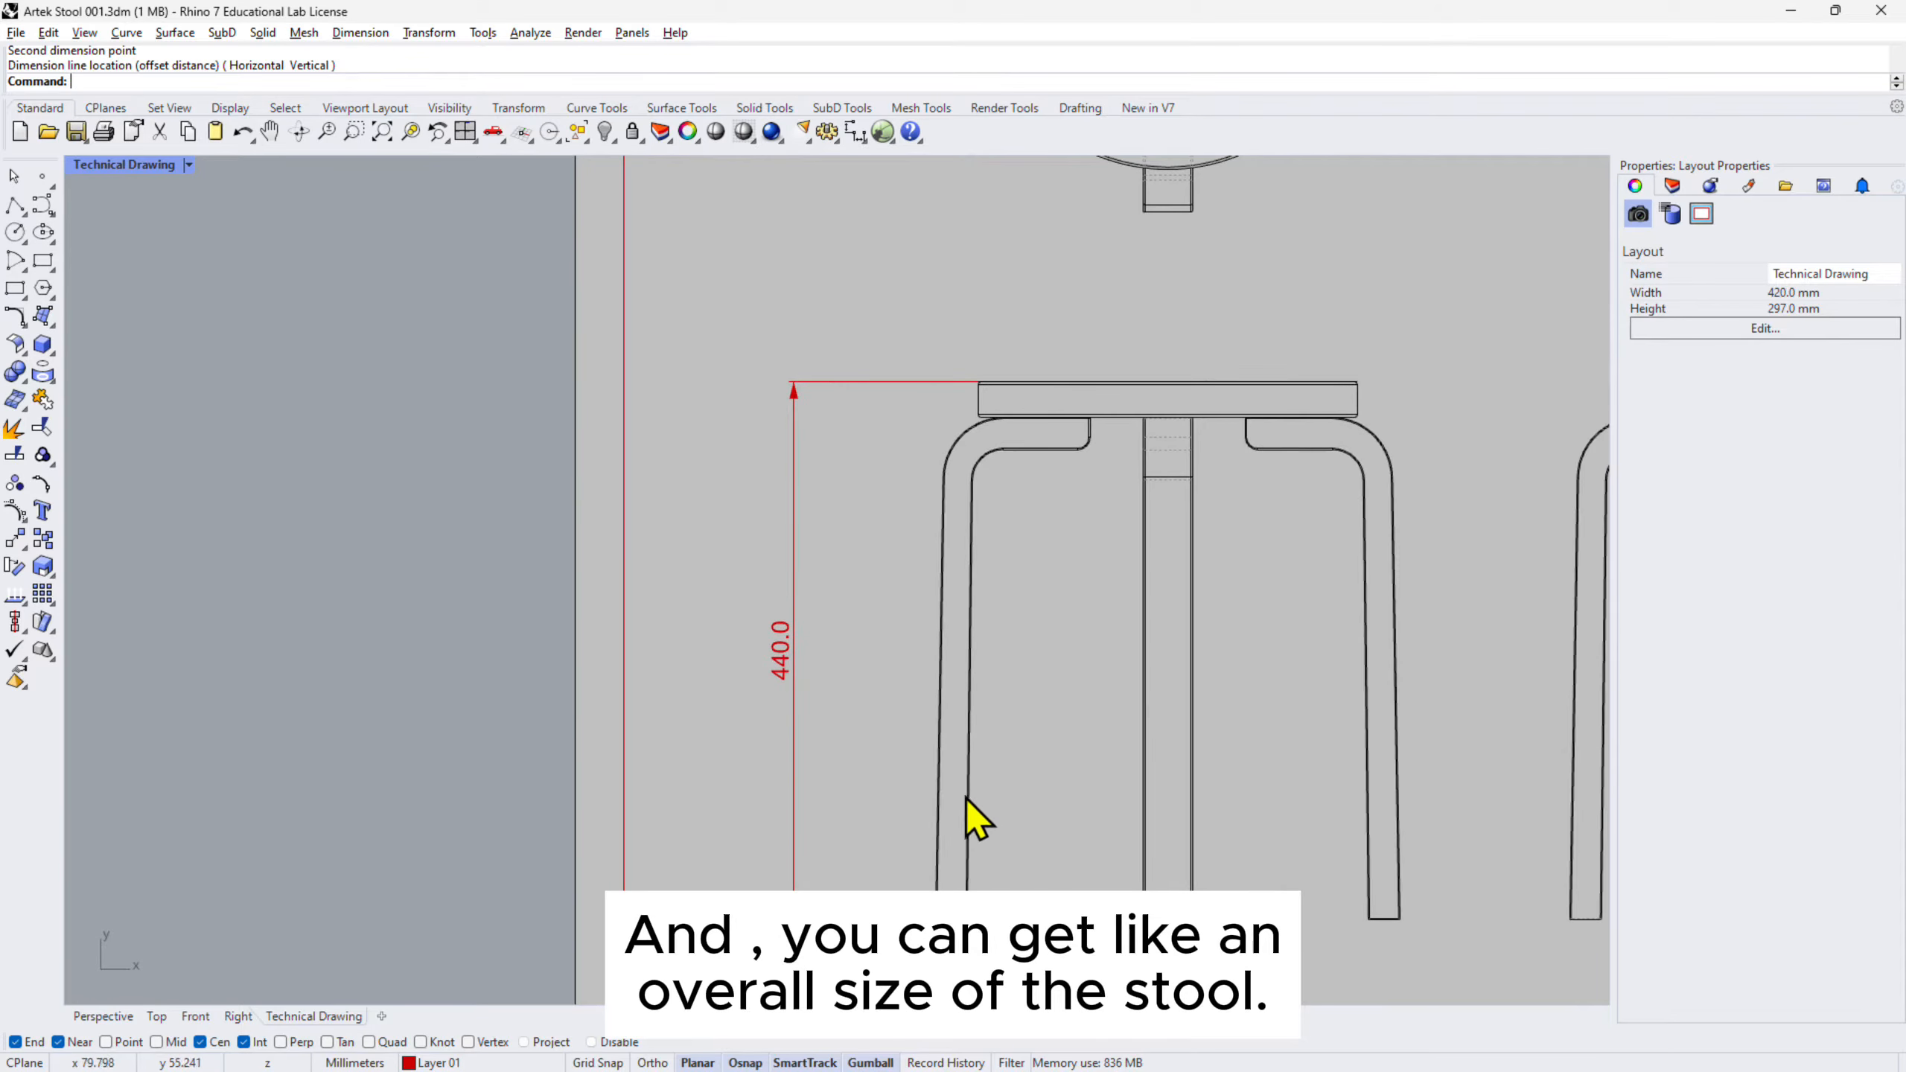
scroll(931, 848, up, 4)
- Add a 411.0 leg-height dimension beside the 440.0 dimension
right_drag(922, 945, 923, 837)
right_click(912, 873)
scroll(952, 858, up, 6)
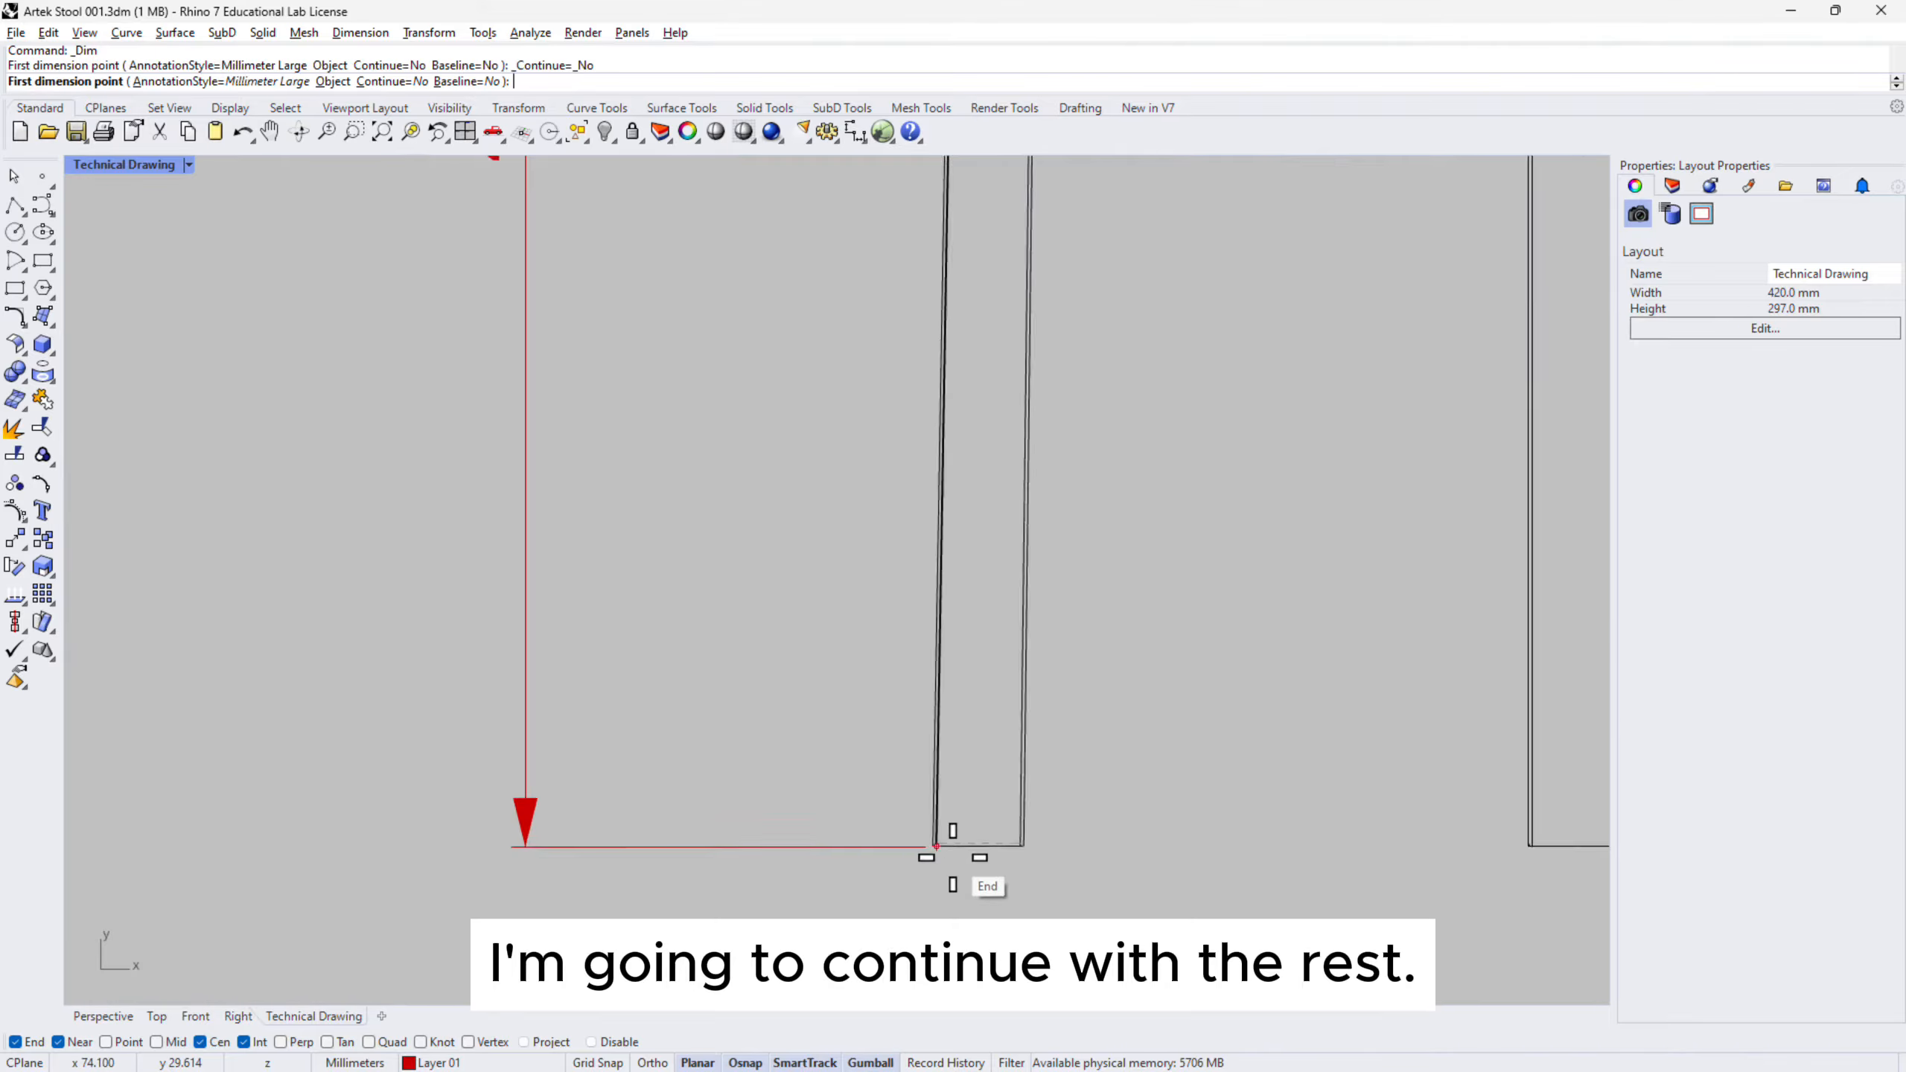
scroll(952, 857, up, 5)
click(938, 848)
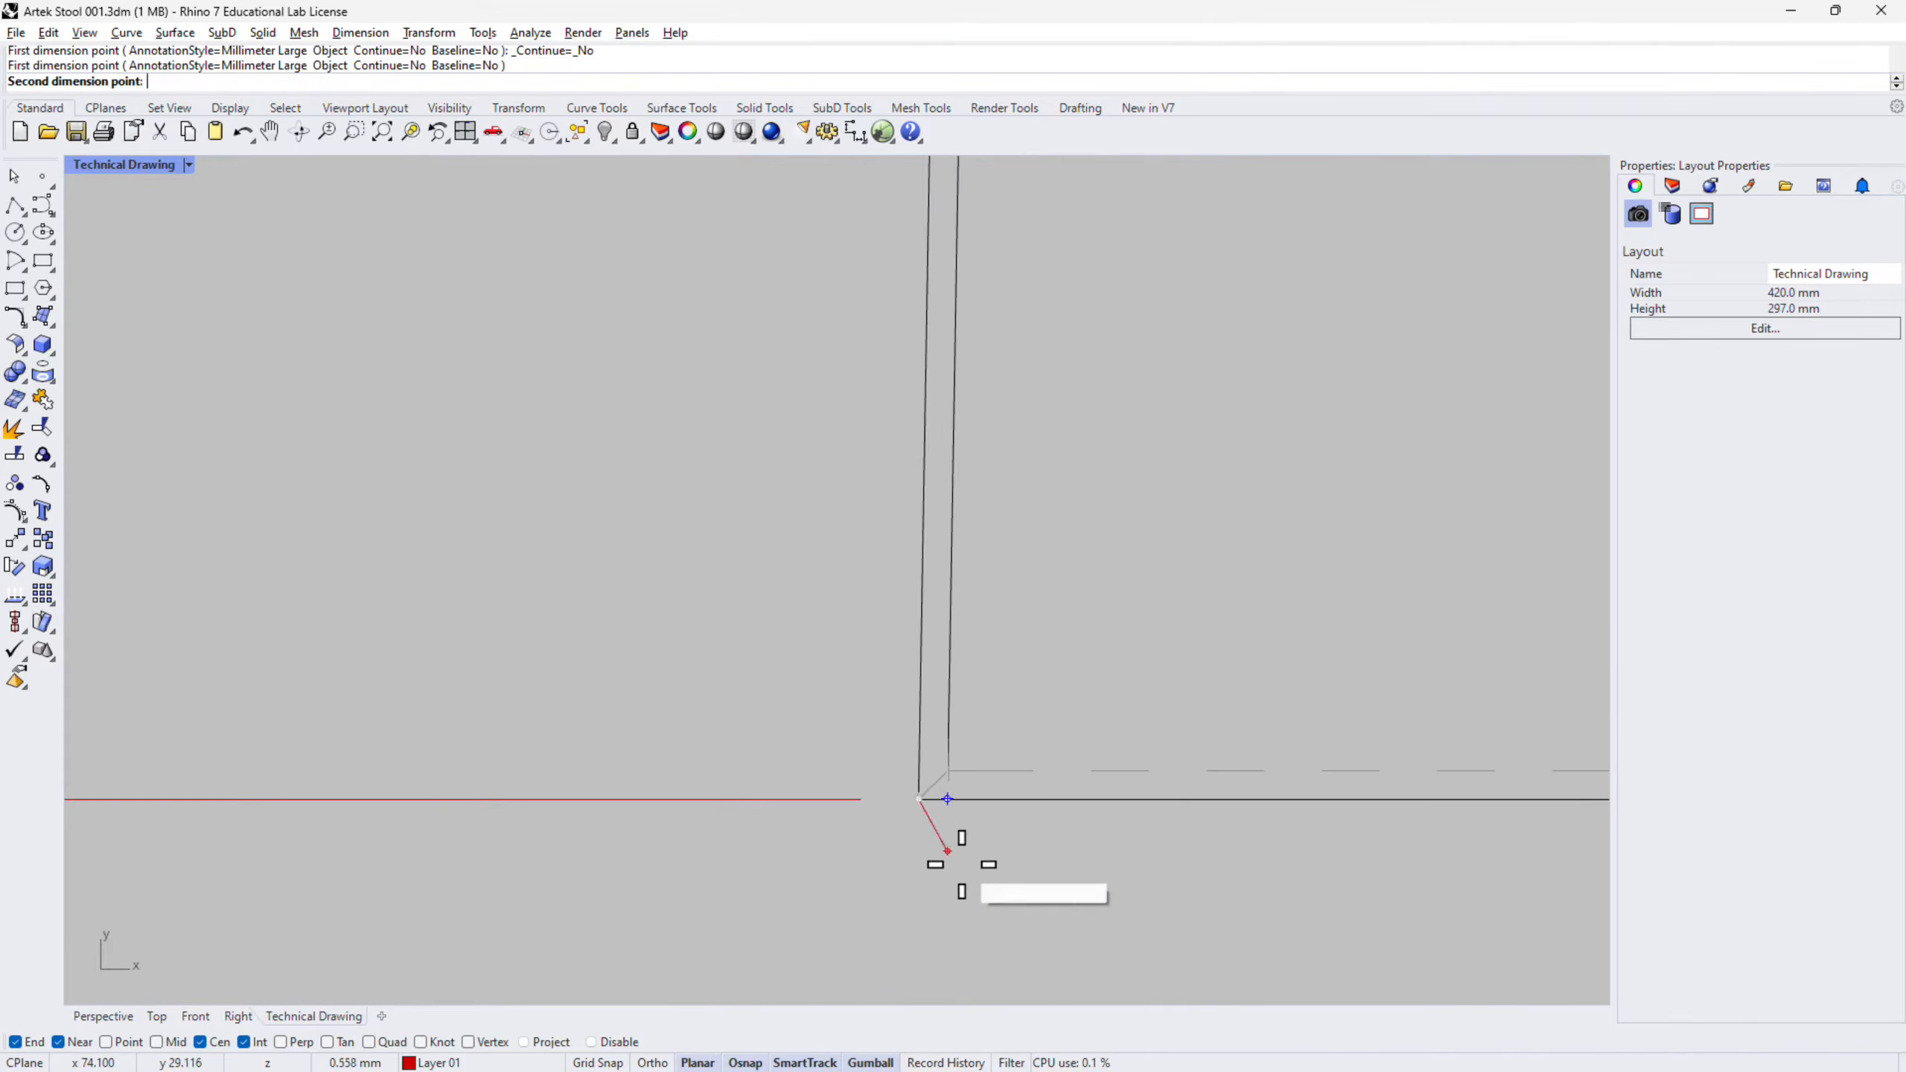
scroll(931, 863, down, 6)
scroll(968, 634, up, 8)
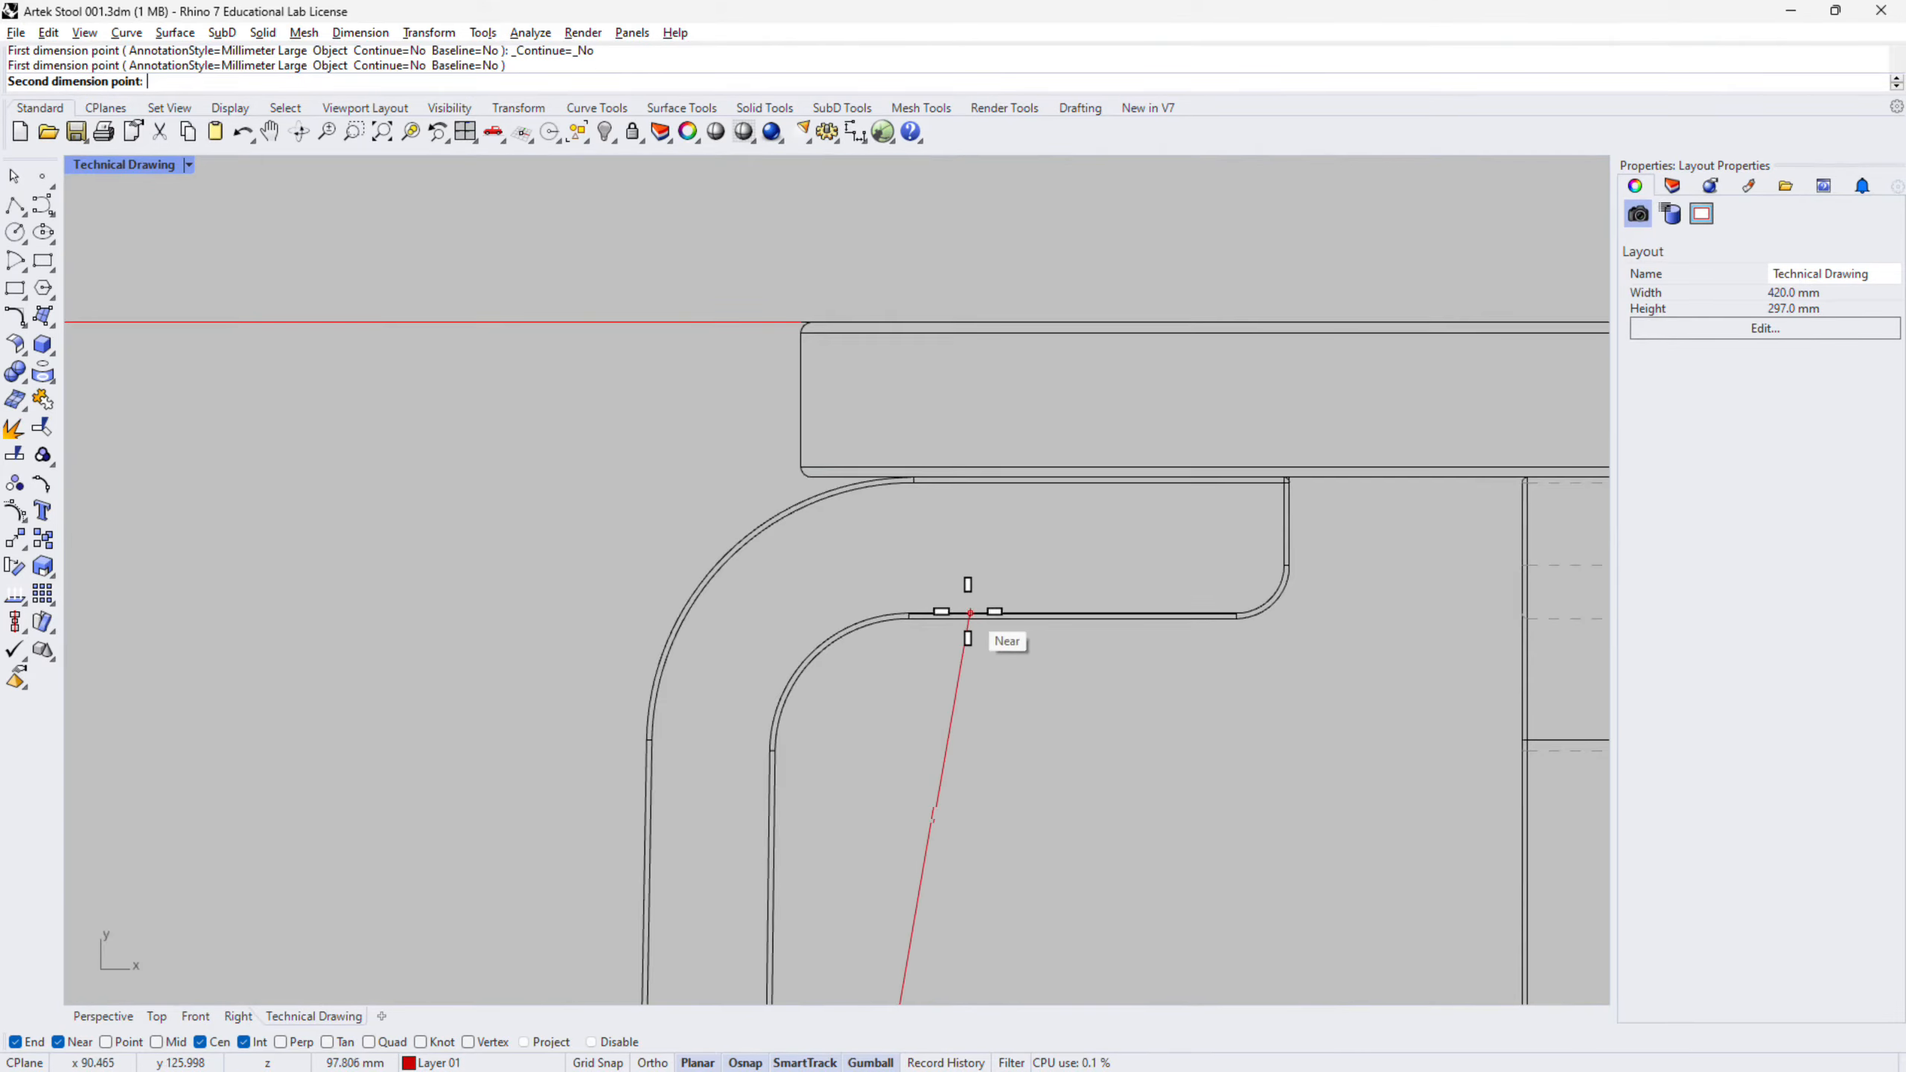
click(800, 502)
scroll(800, 502, down, 10)
right_drag(638, 681, 990, 469)
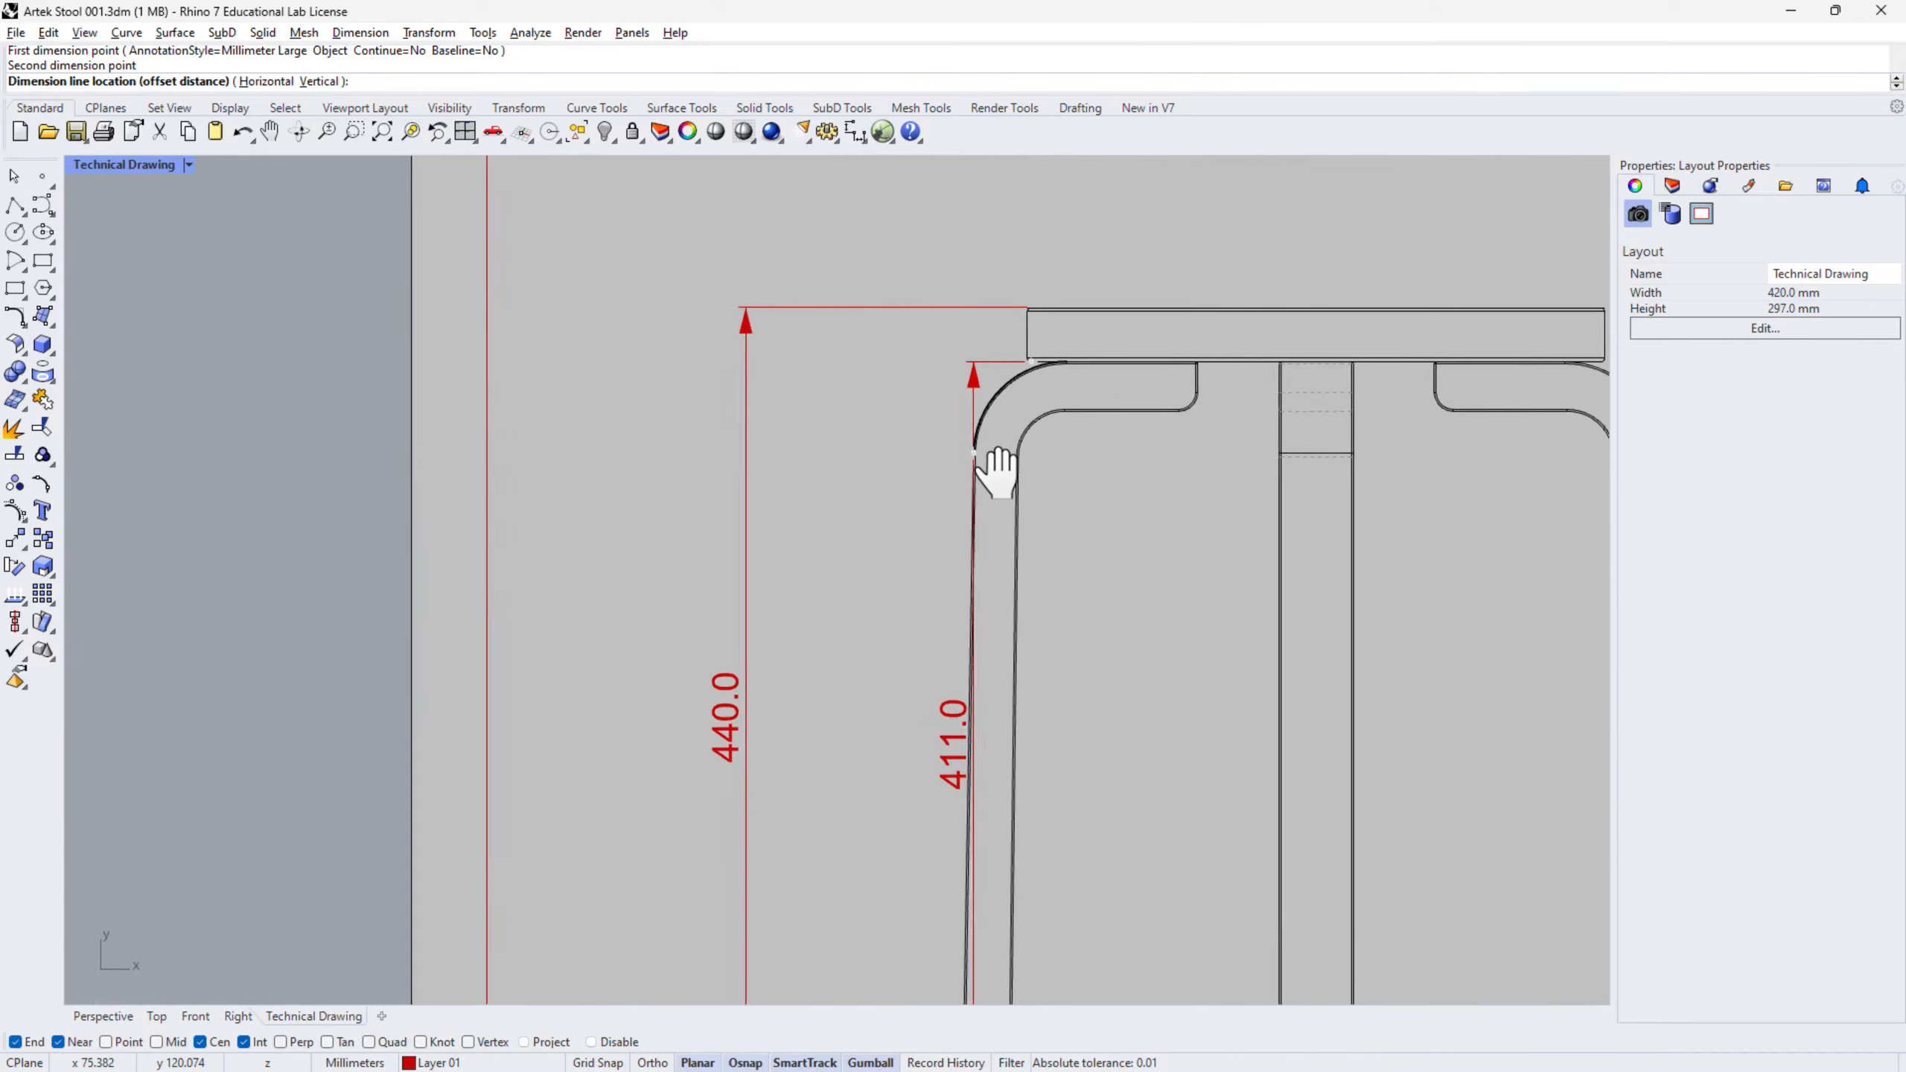
scroll(975, 461, down, 3)
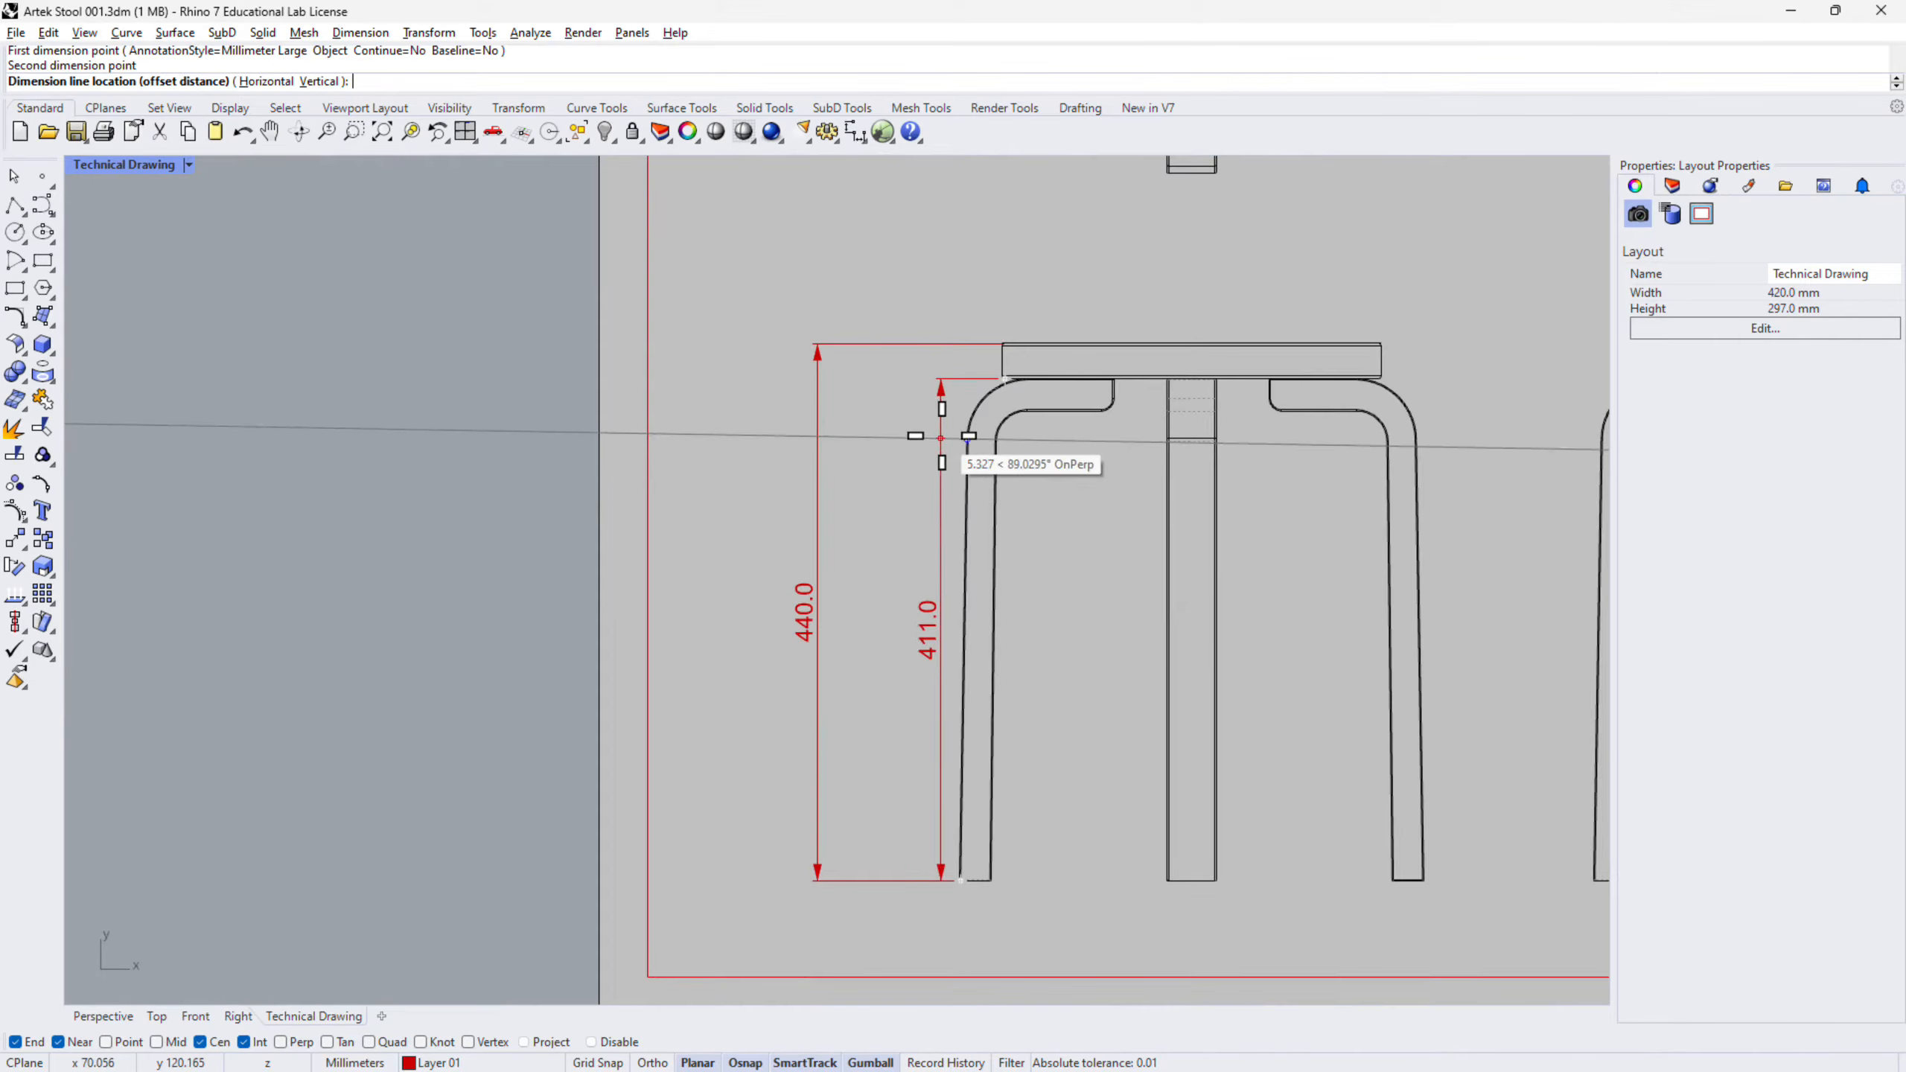
click(870, 471)
scroll(977, 575, up, 2)
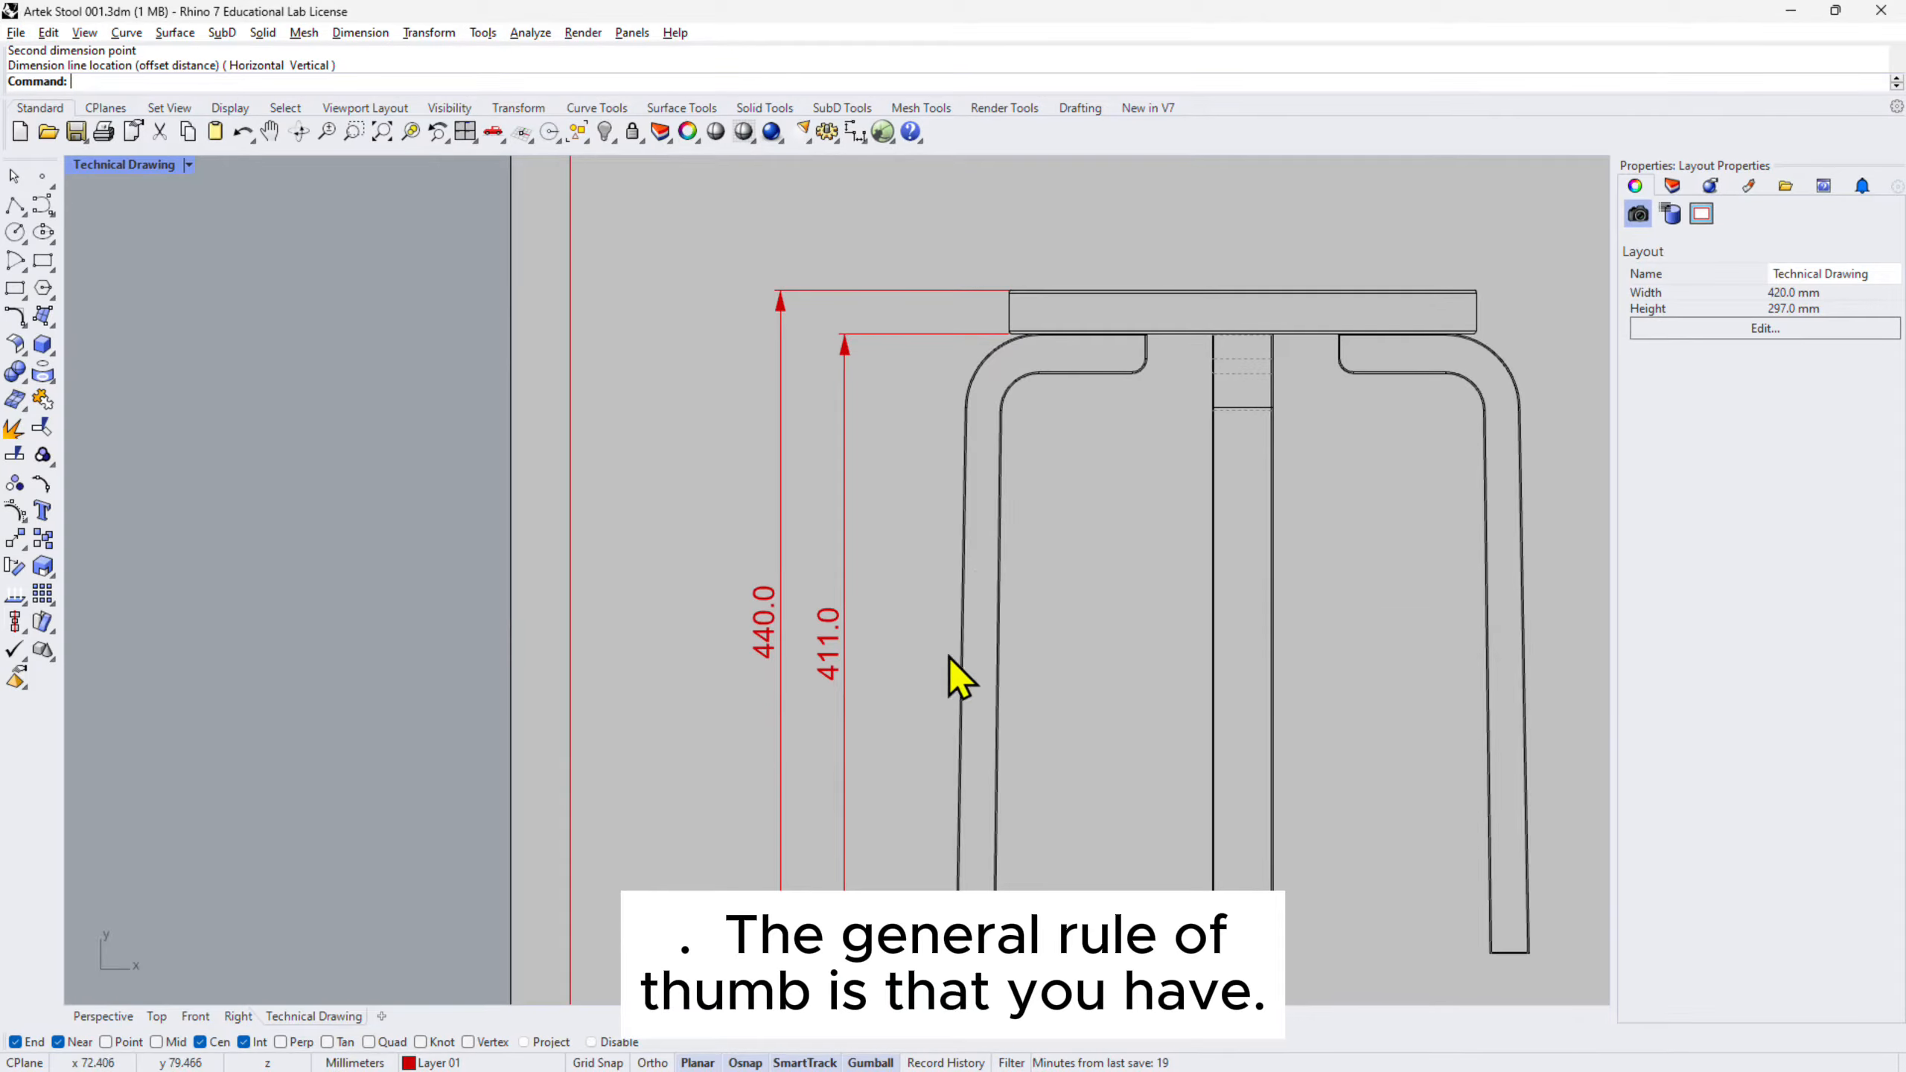
right_drag(918, 957, 954, 807)
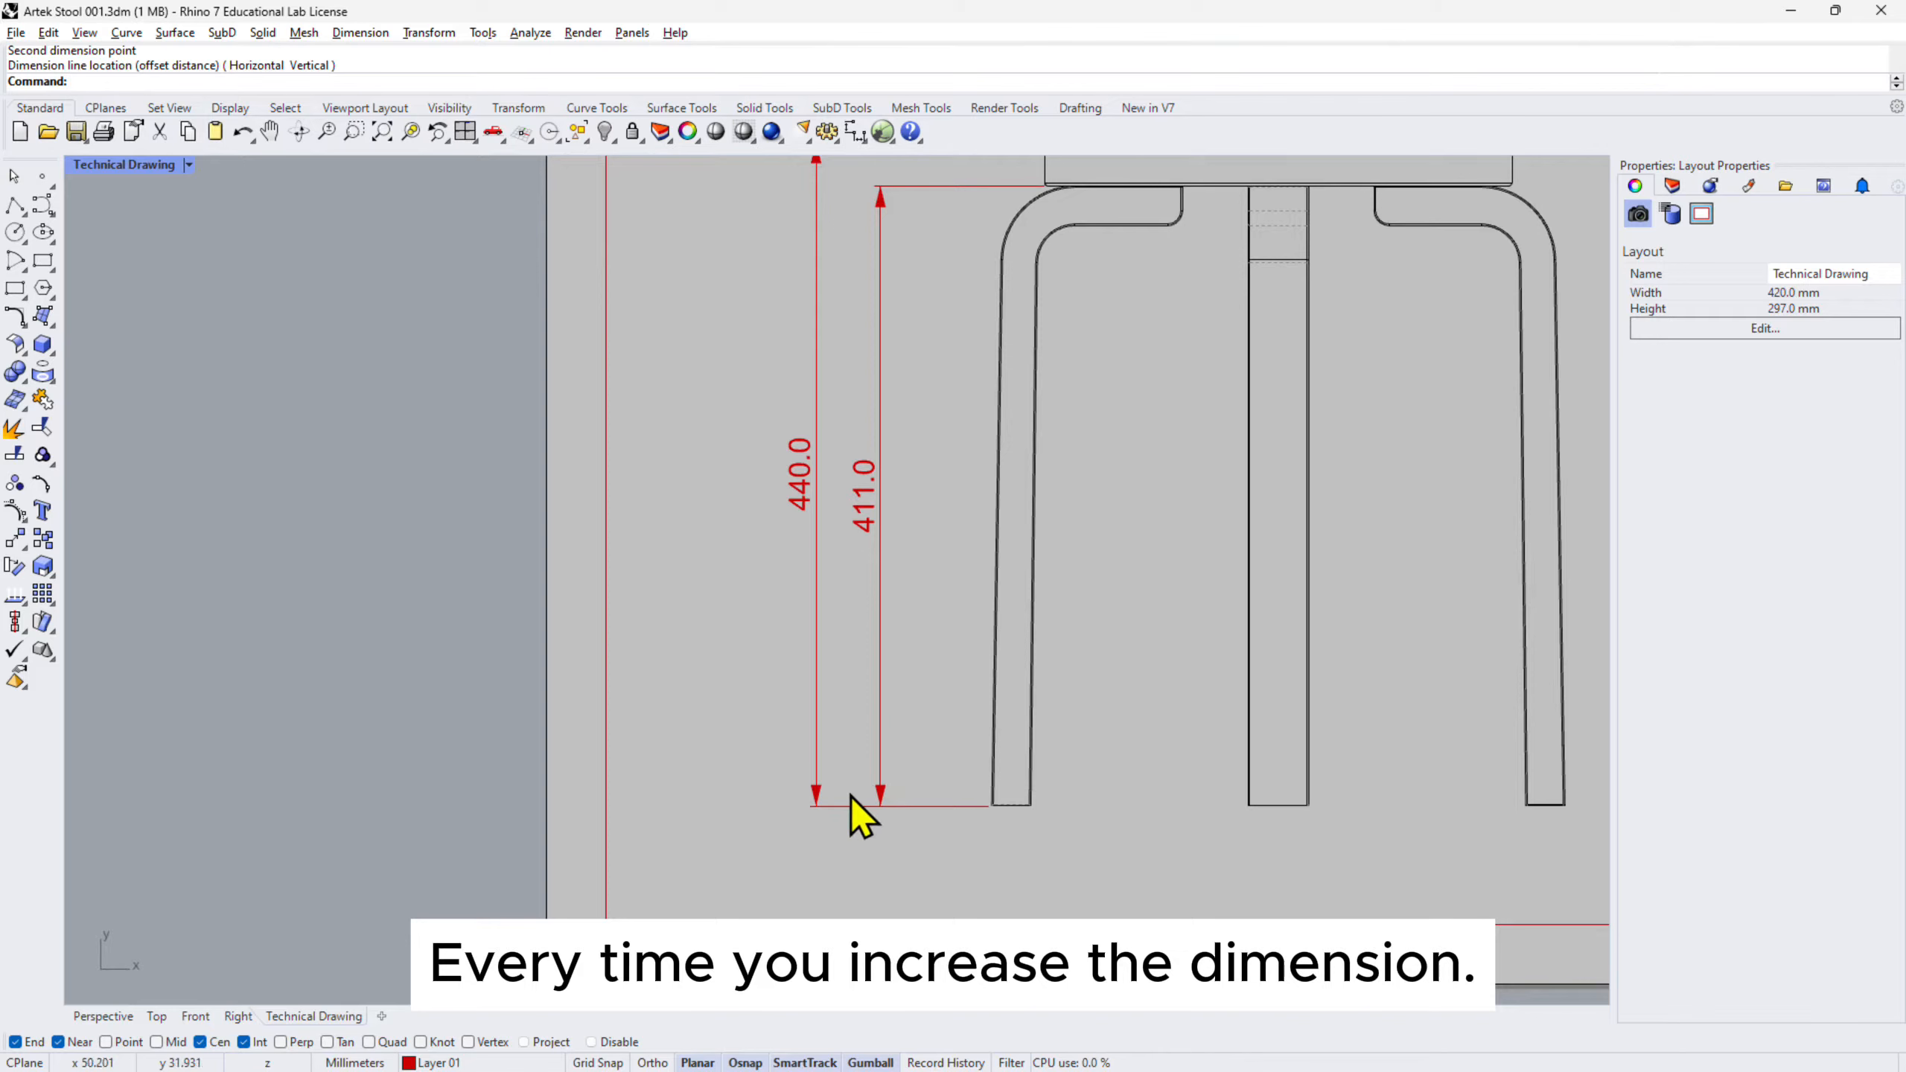
right_drag(1006, 557, 953, 684)
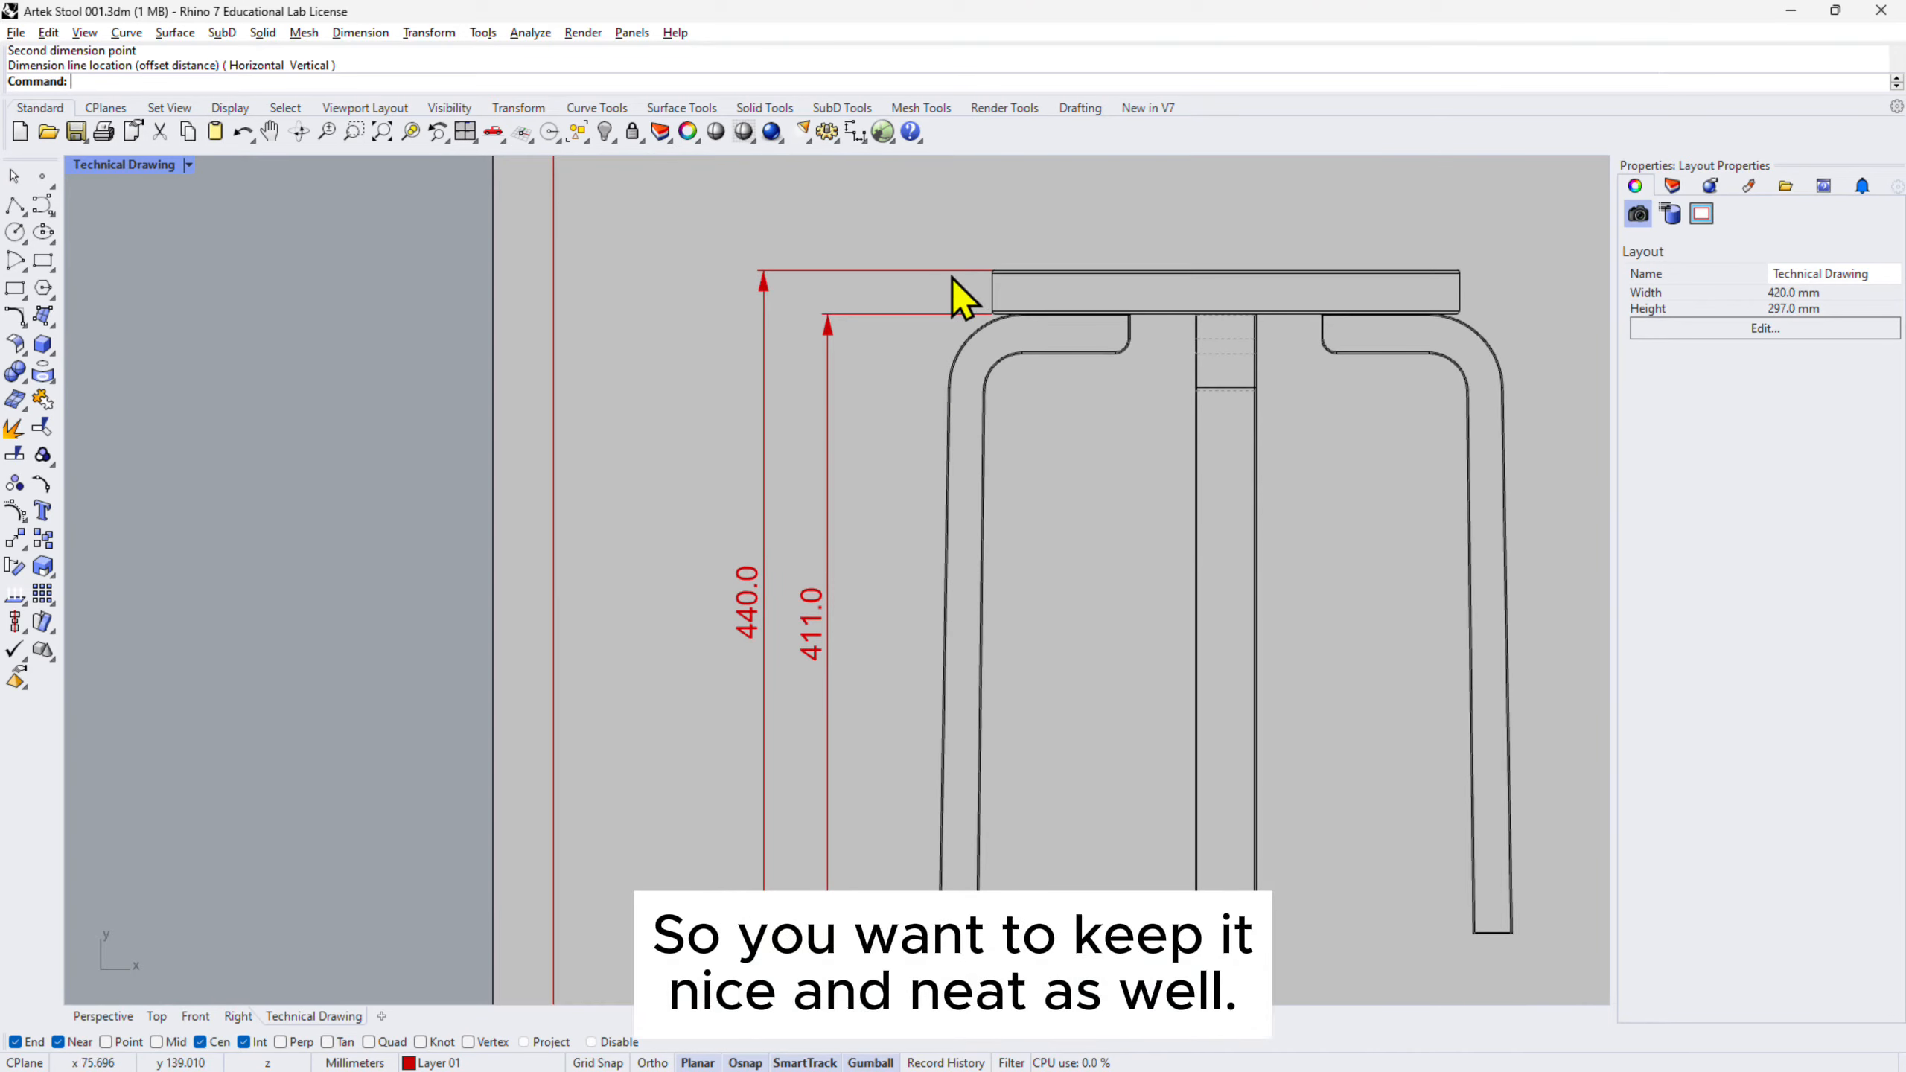
scroll(951, 277, up, 4)
right_drag(957, 276, 1073, 405)
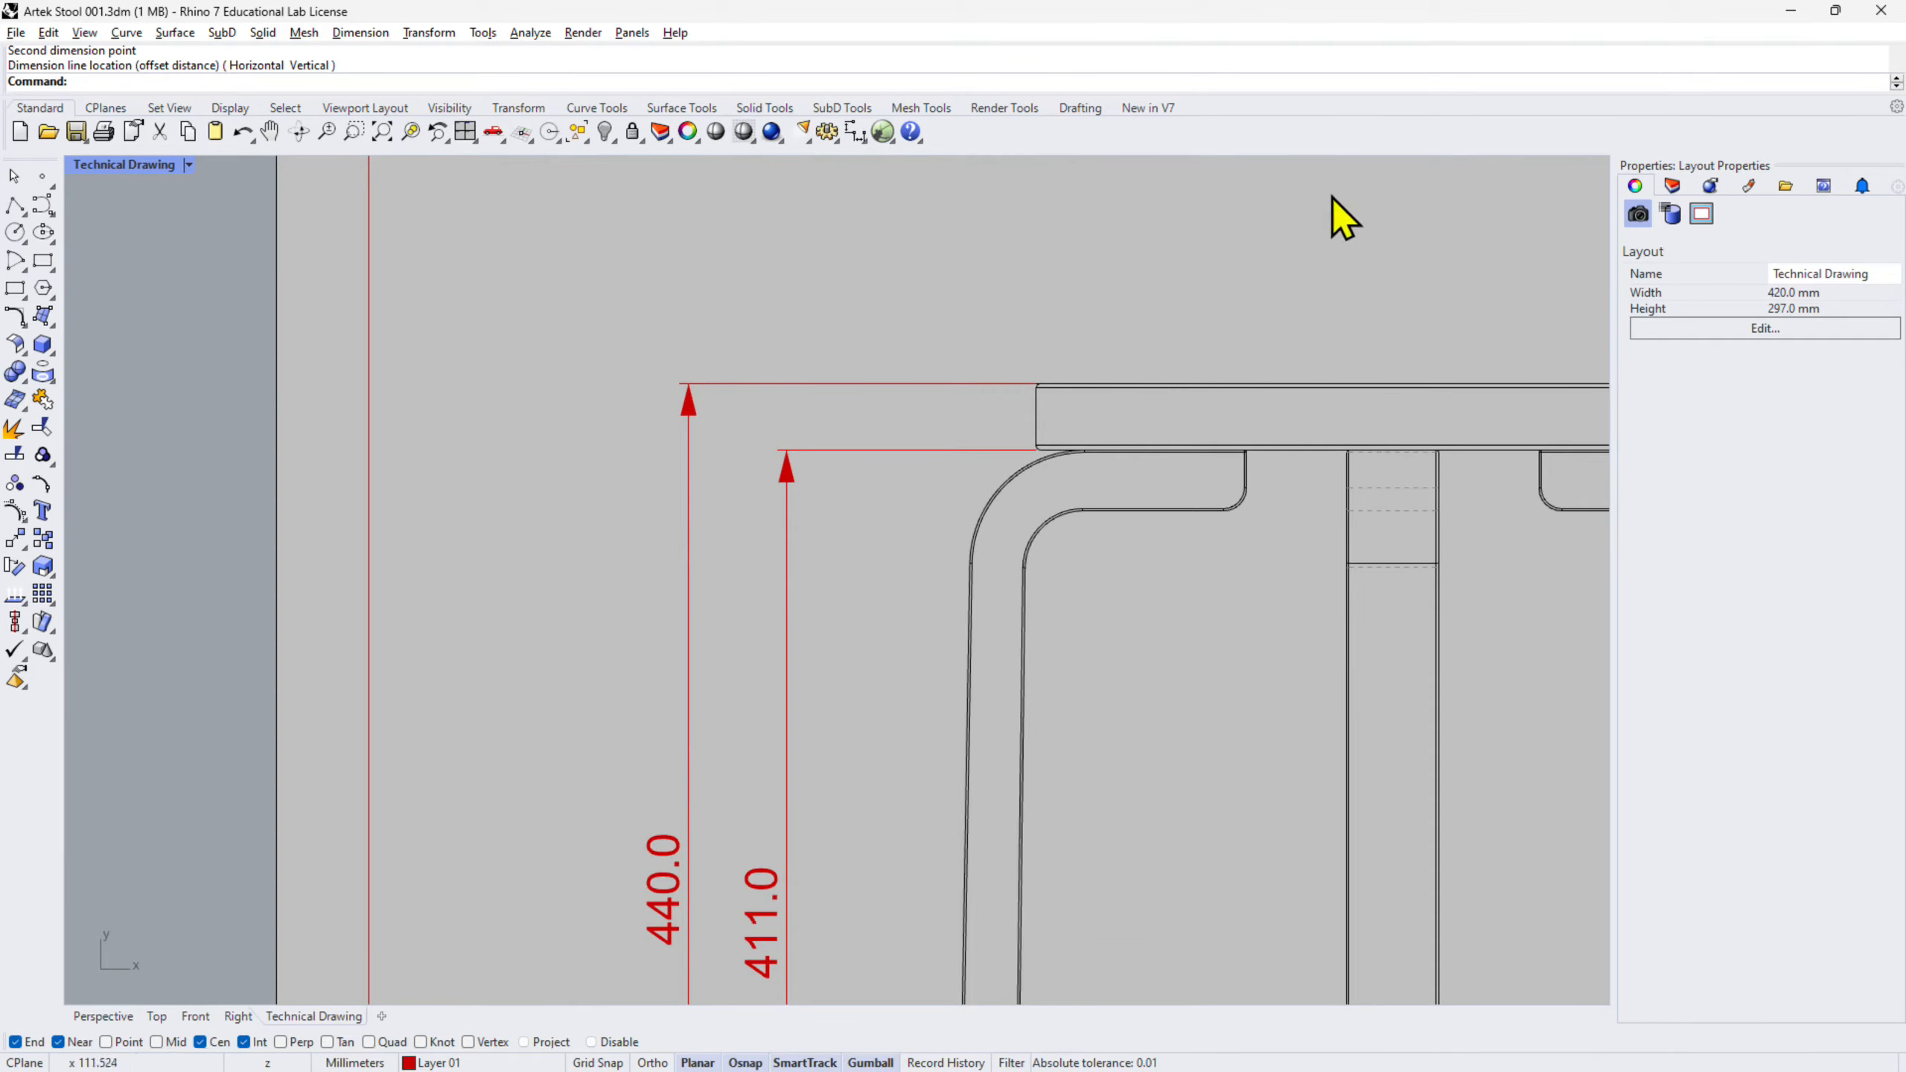
- Dimension the seat thickness as 29.0 between its top and bottom edges
click(855, 133)
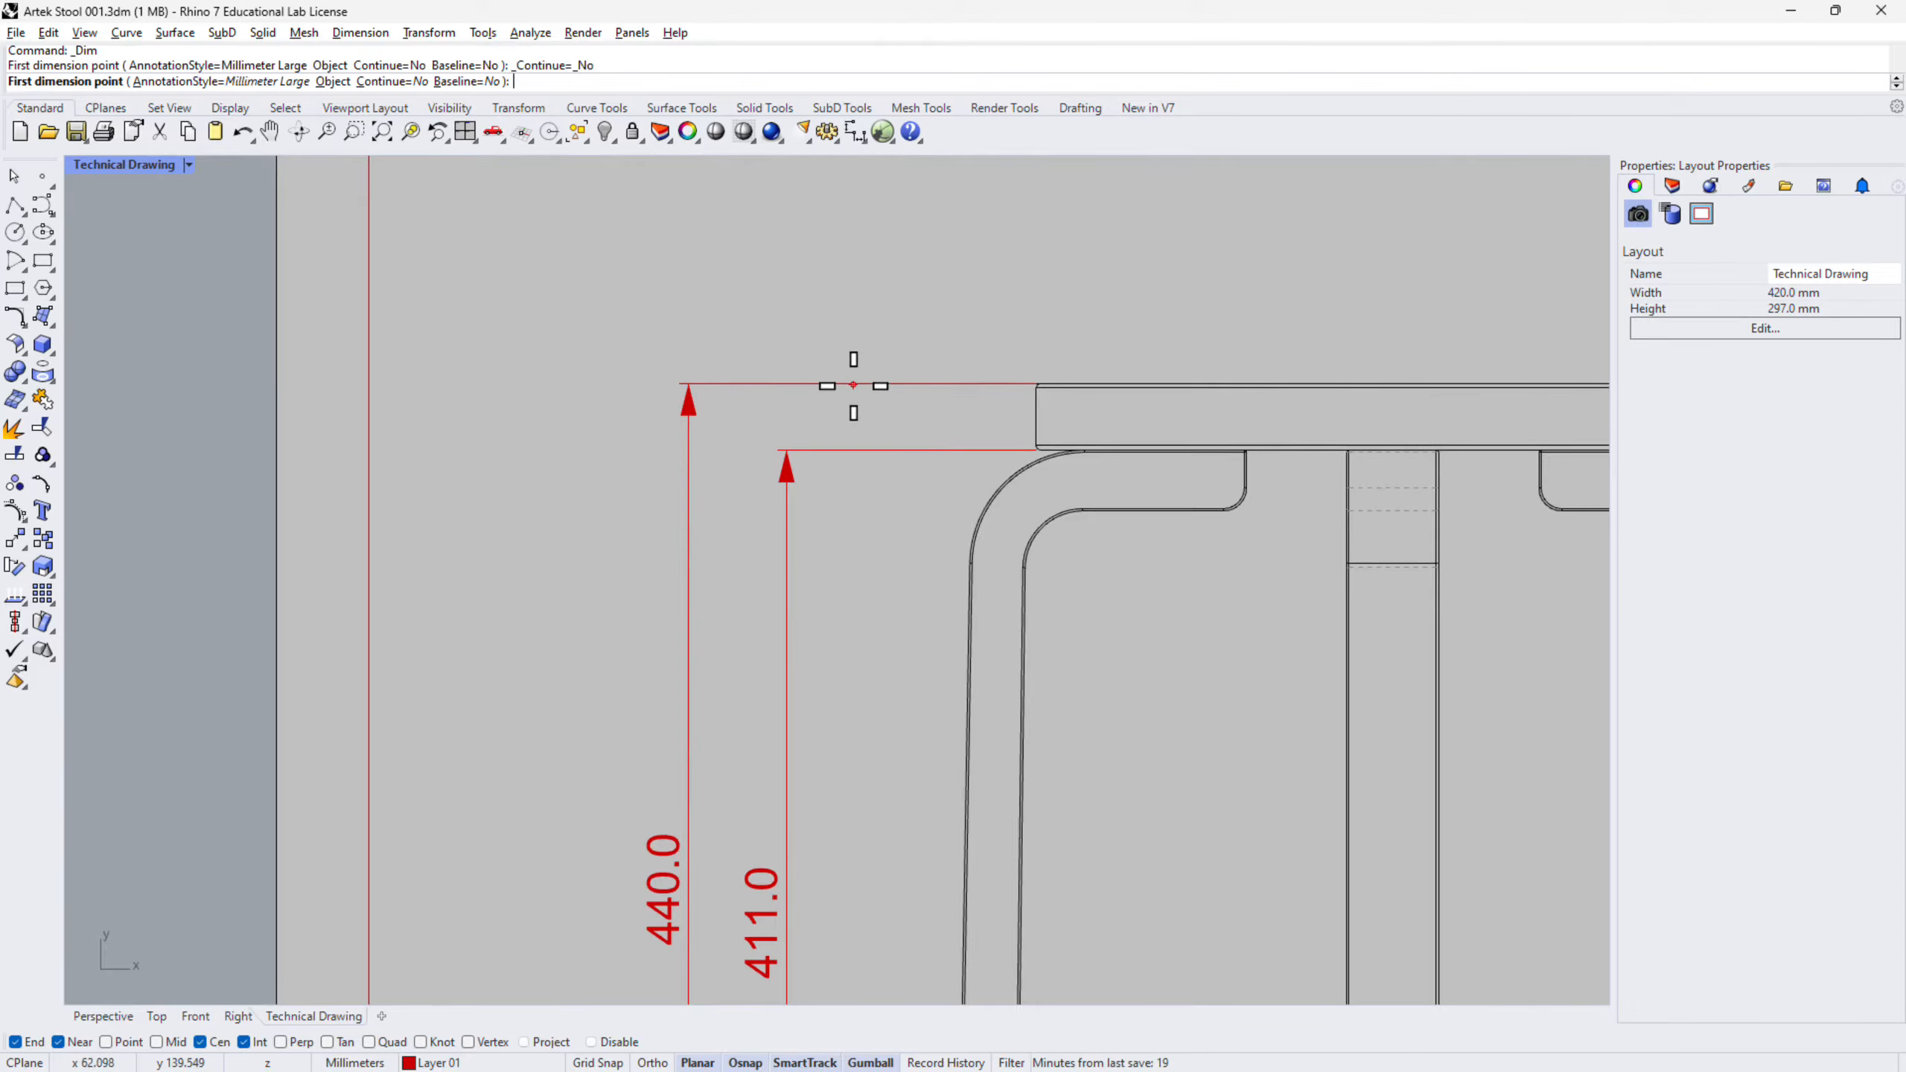
scroll(945, 392, up, 6)
click(1289, 371)
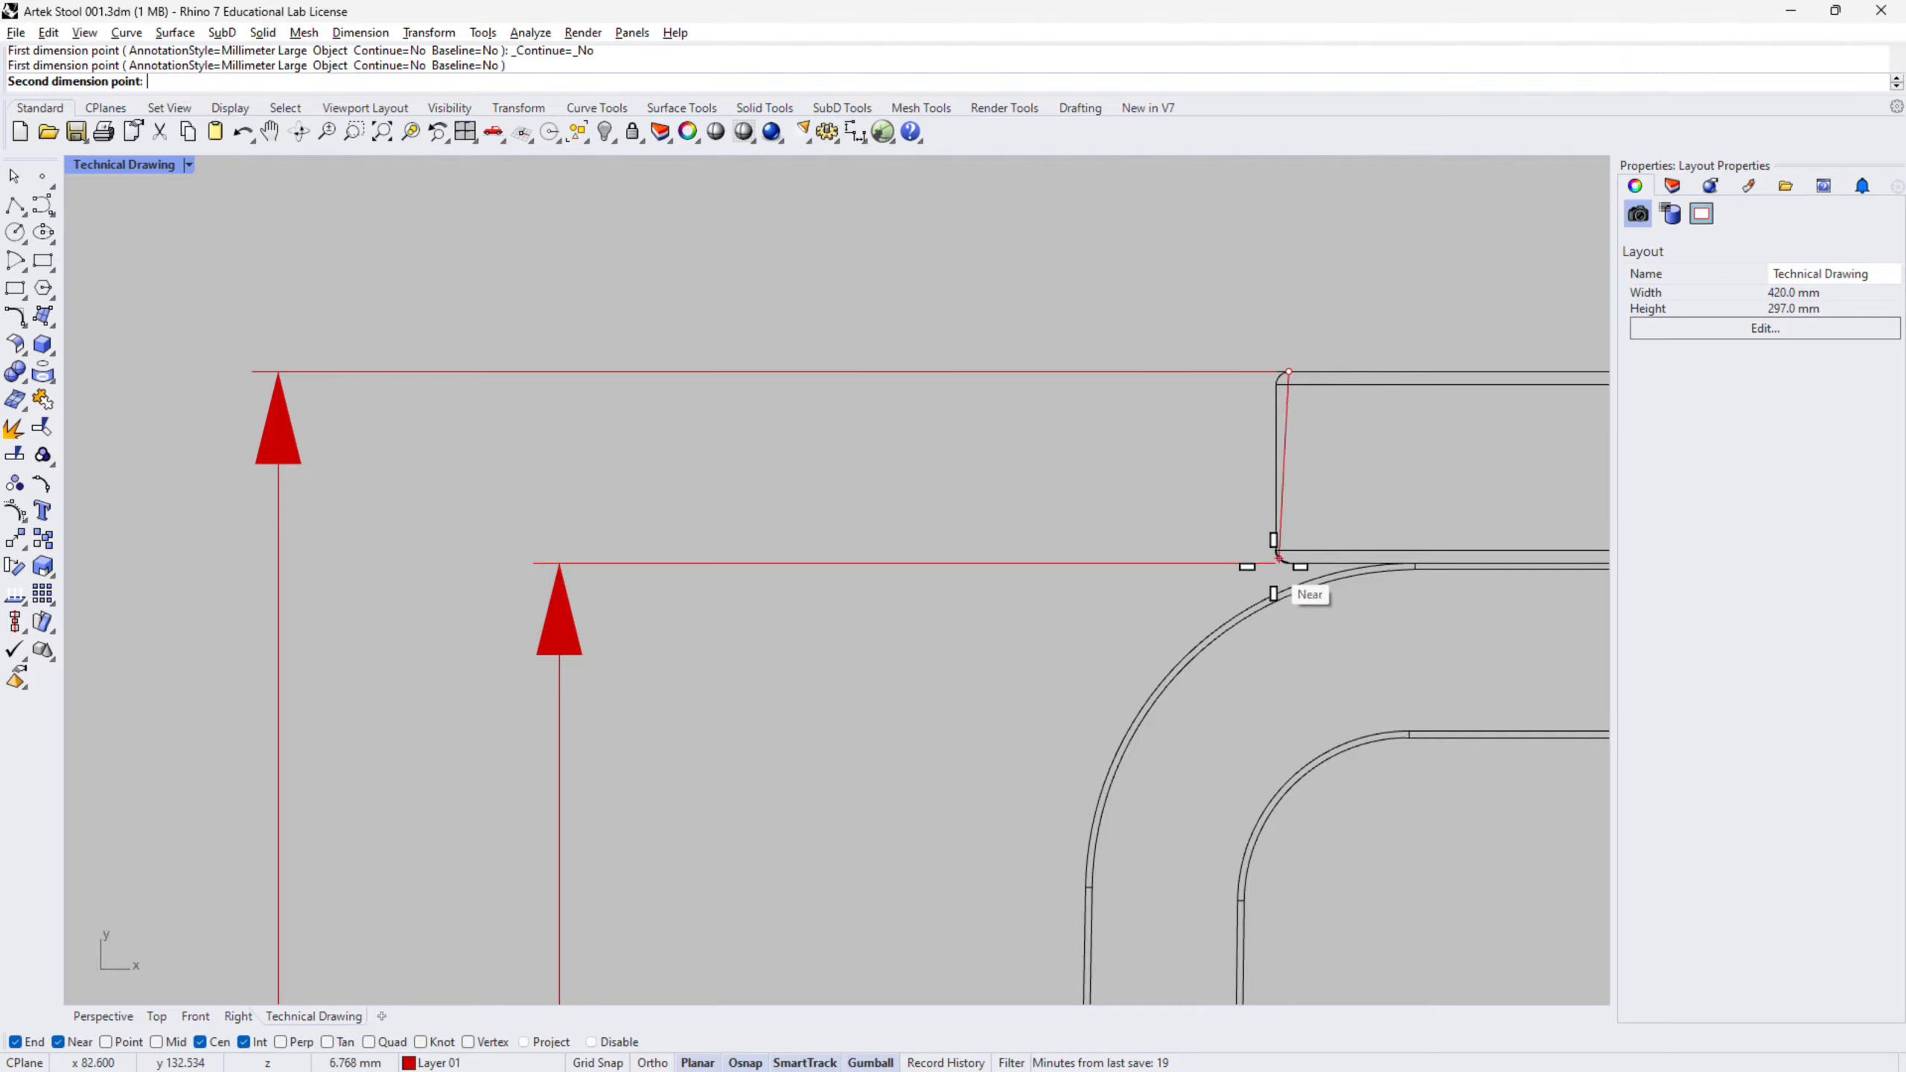
click(1289, 563)
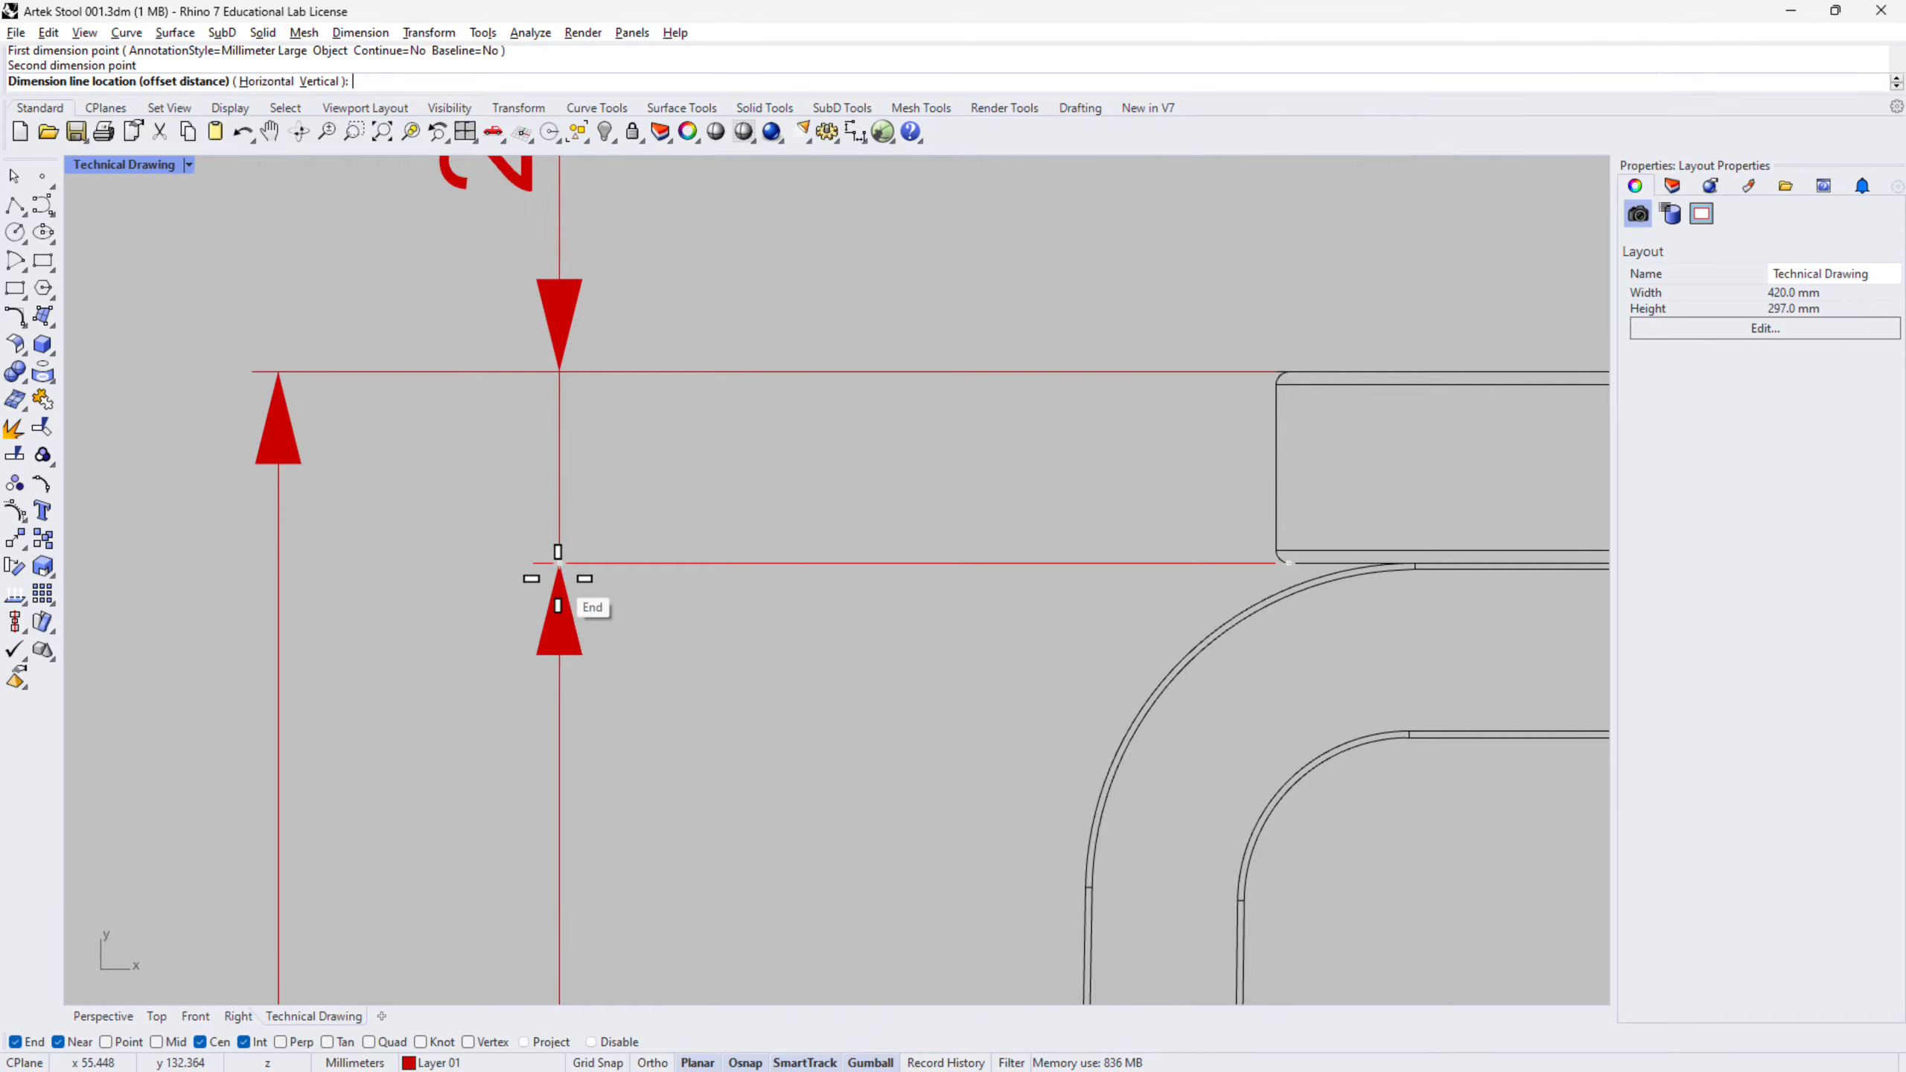
click(559, 563)
scroll(732, 605, down, 5)
- Dimension the front leg's bottom width as 25.9 below the leg
right_drag(787, 609, 895, 570)
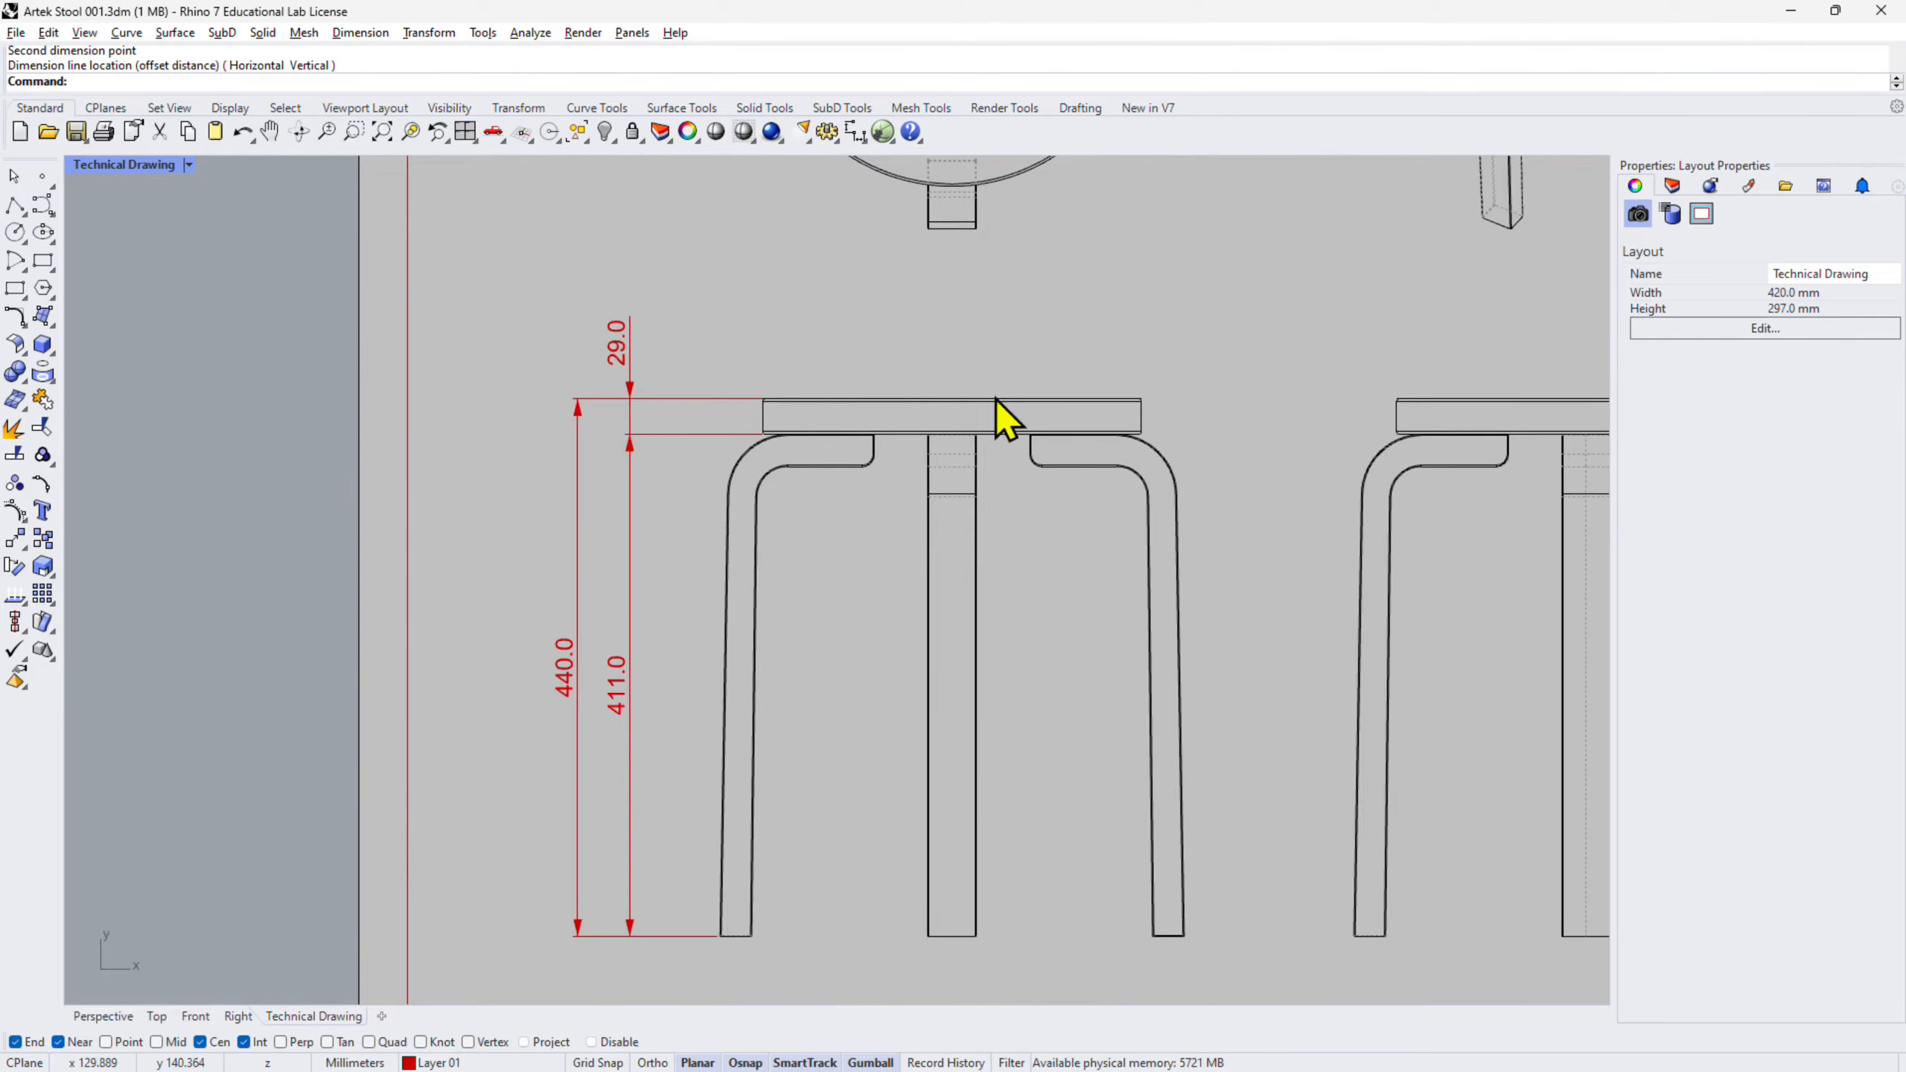
right_drag(1123, 426, 1070, 422)
right_drag(741, 843, 772, 761)
scroll(714, 878, up, 10)
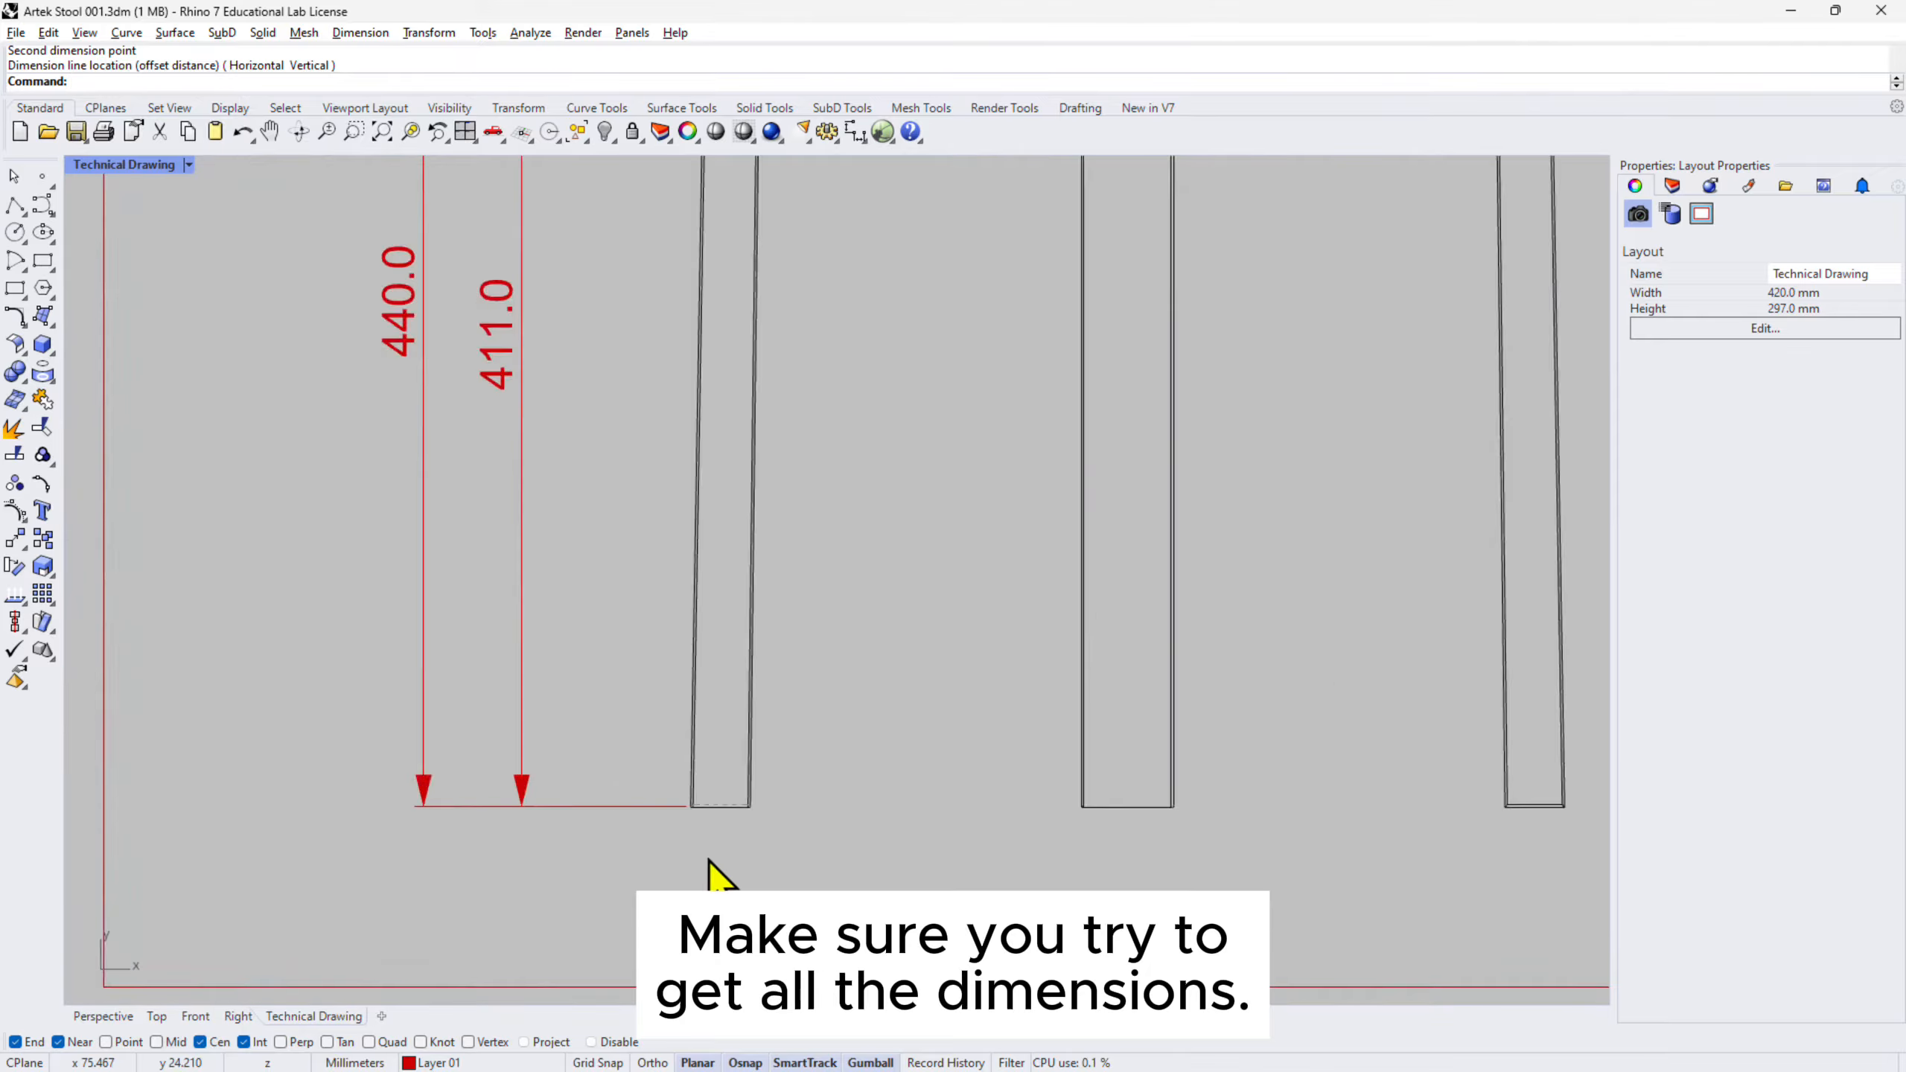
key(Return)
click(634, 696)
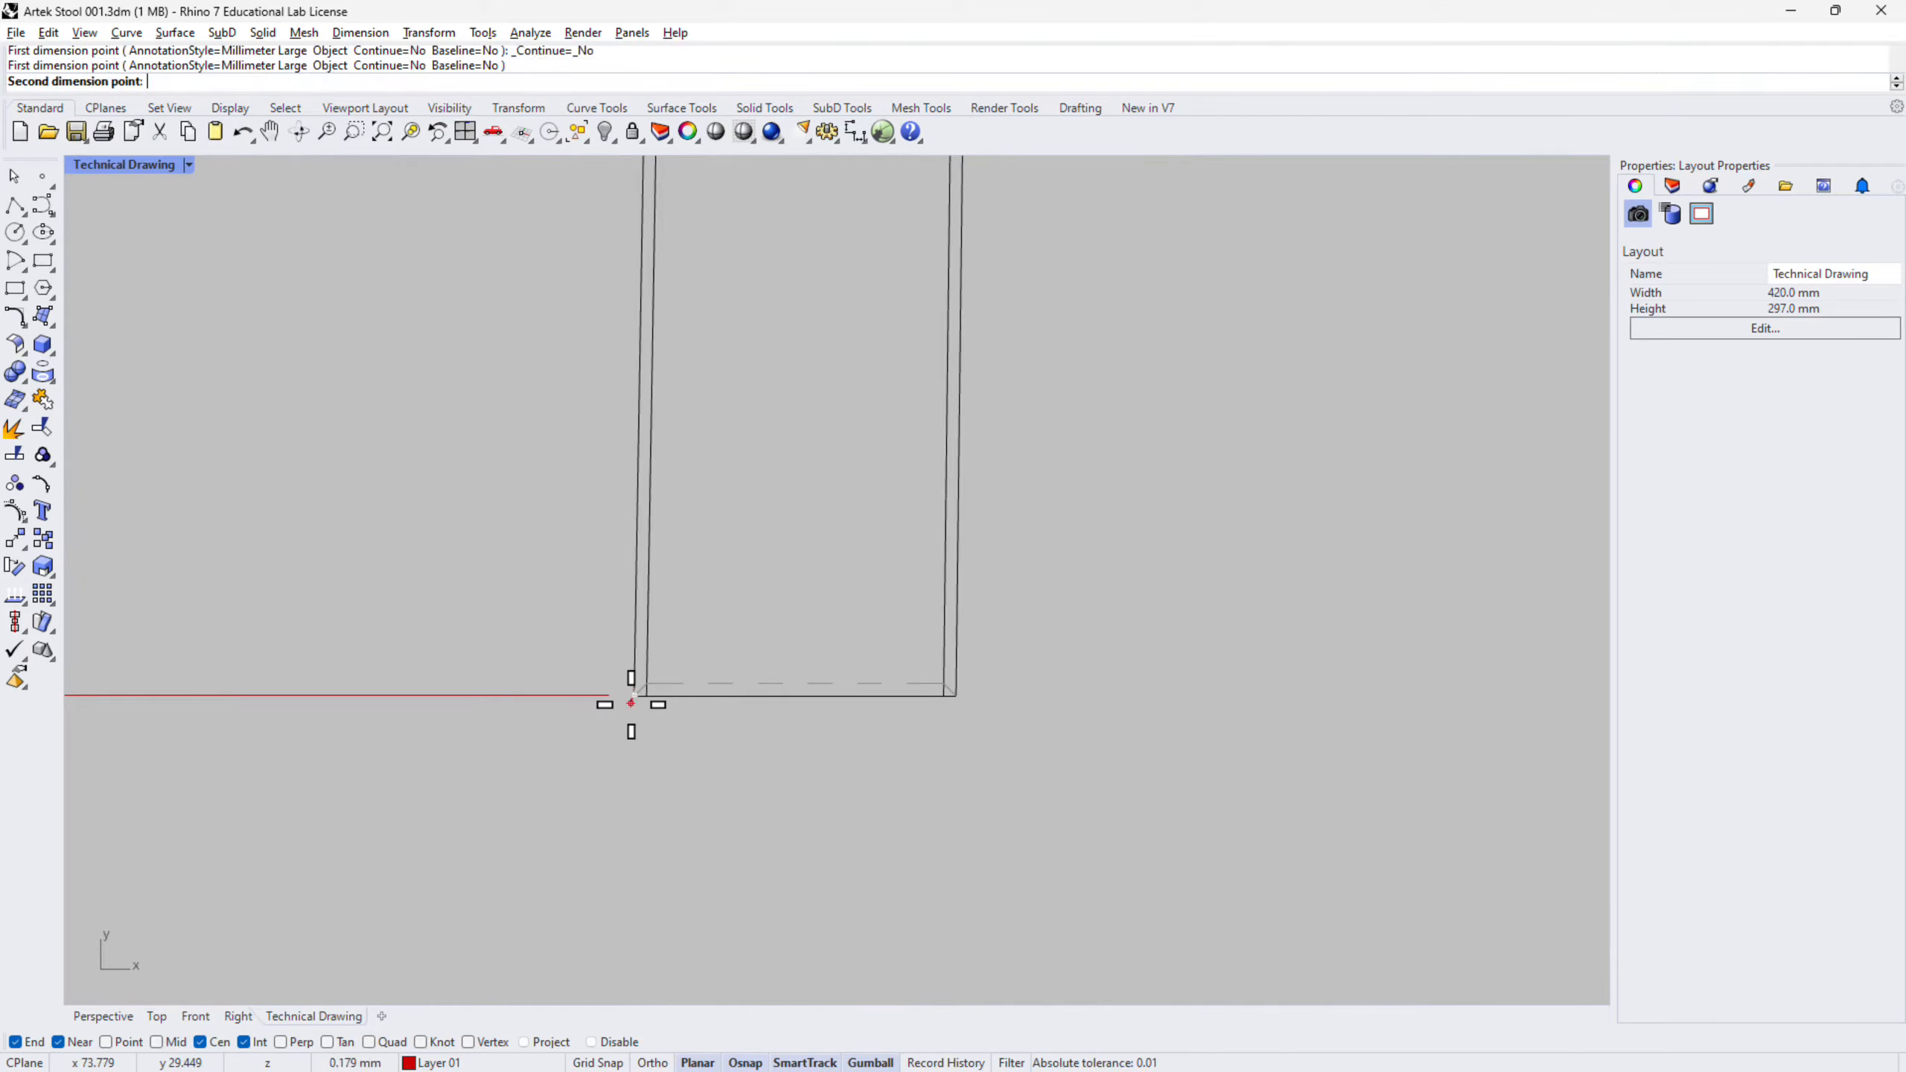
click(956, 695)
scroll(795, 820, down, 8)
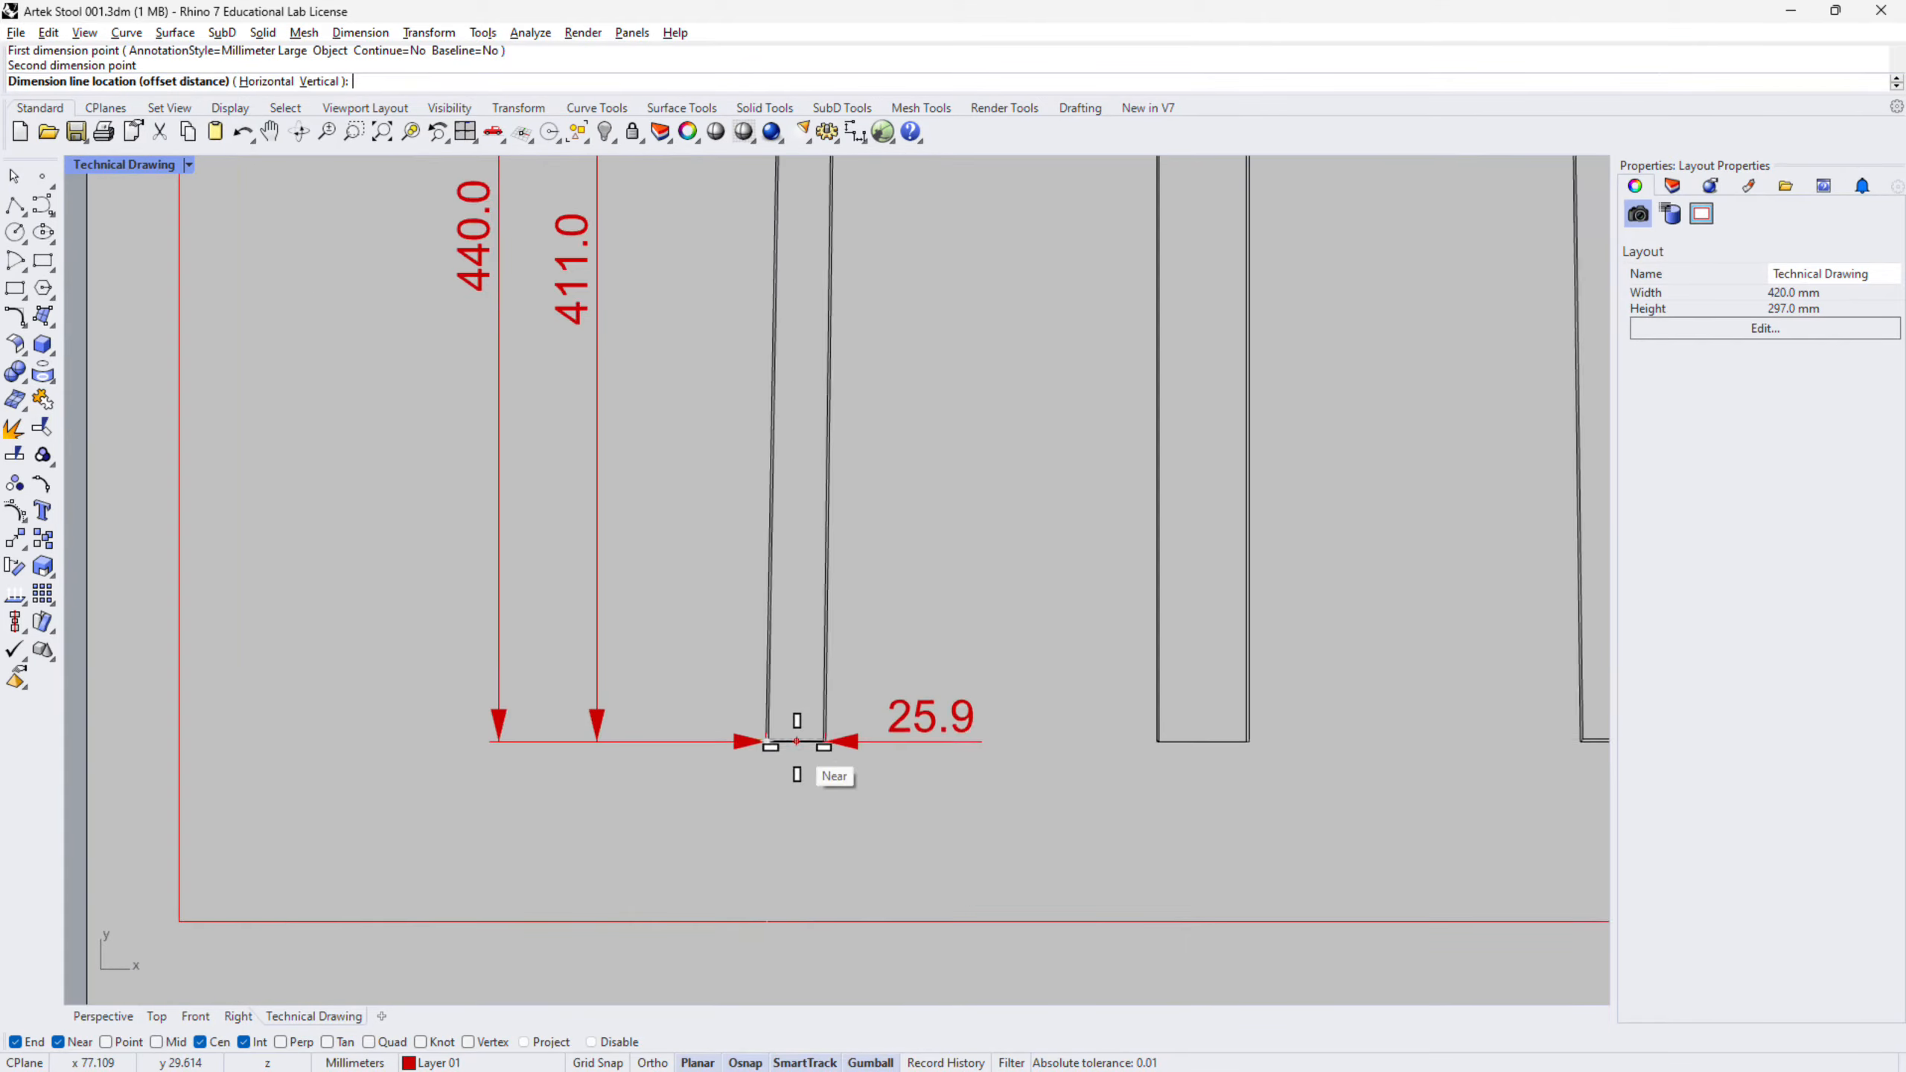
click(782, 802)
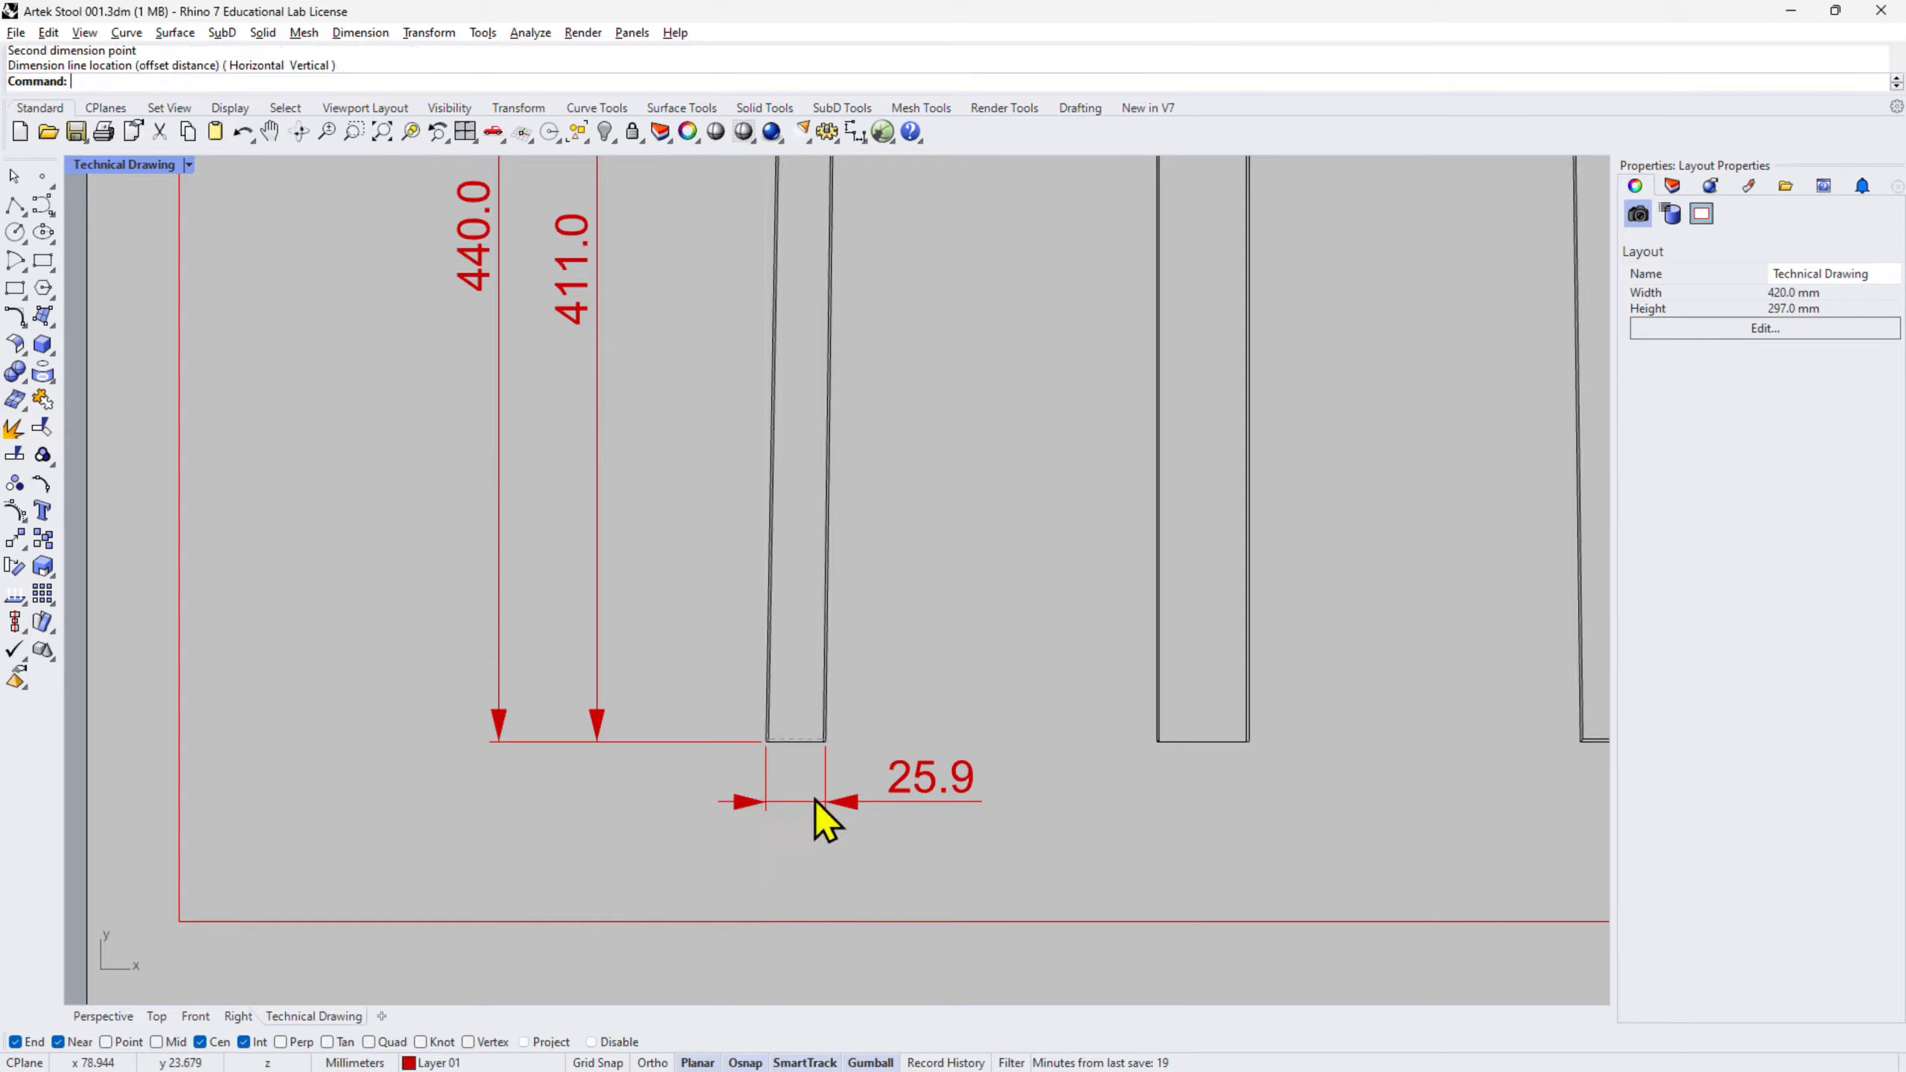
scroll(915, 818, down, 3)
right_drag(915, 817, 954, 683)
scroll(934, 432, up, 3)
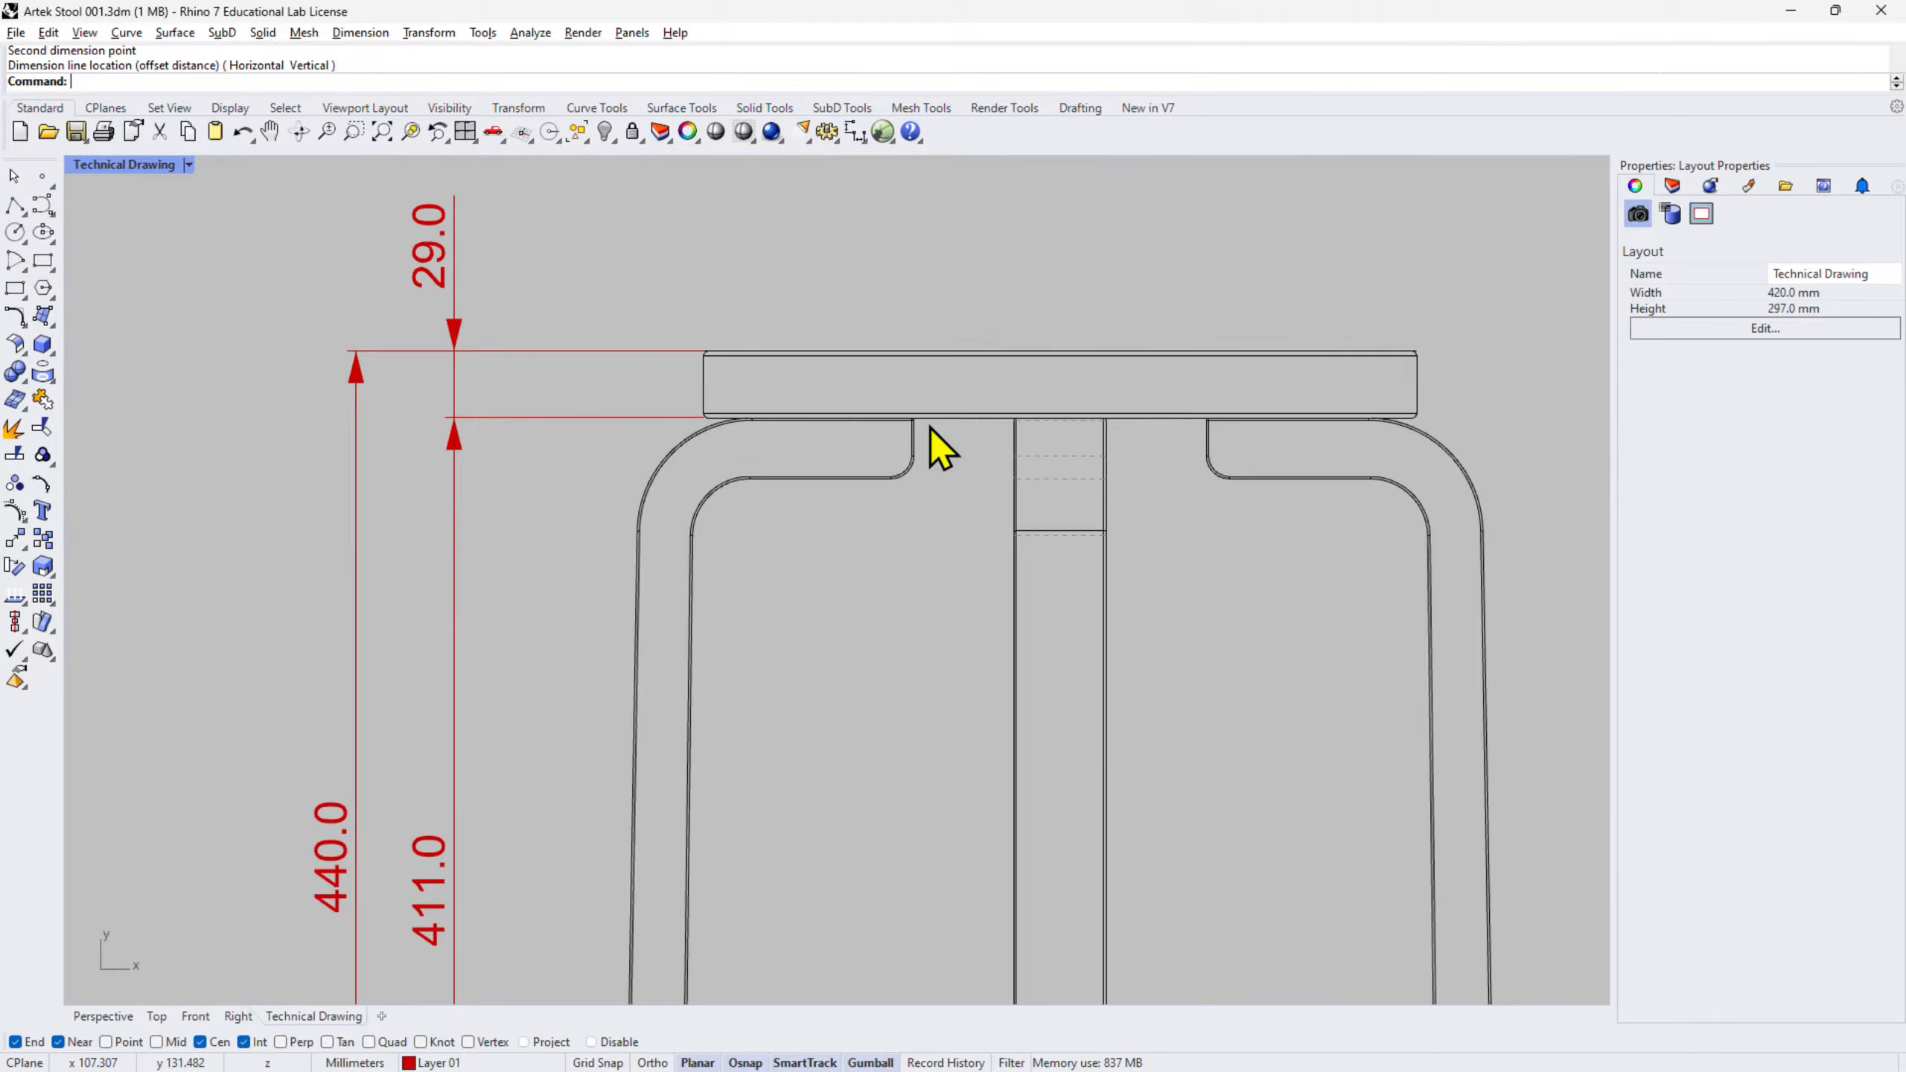
scroll(851, 264, down, 5)
- With Quad osnap instead of Near, dimension the top-view circle's diameter as 310.0
scroll(847, 477, up, 3)
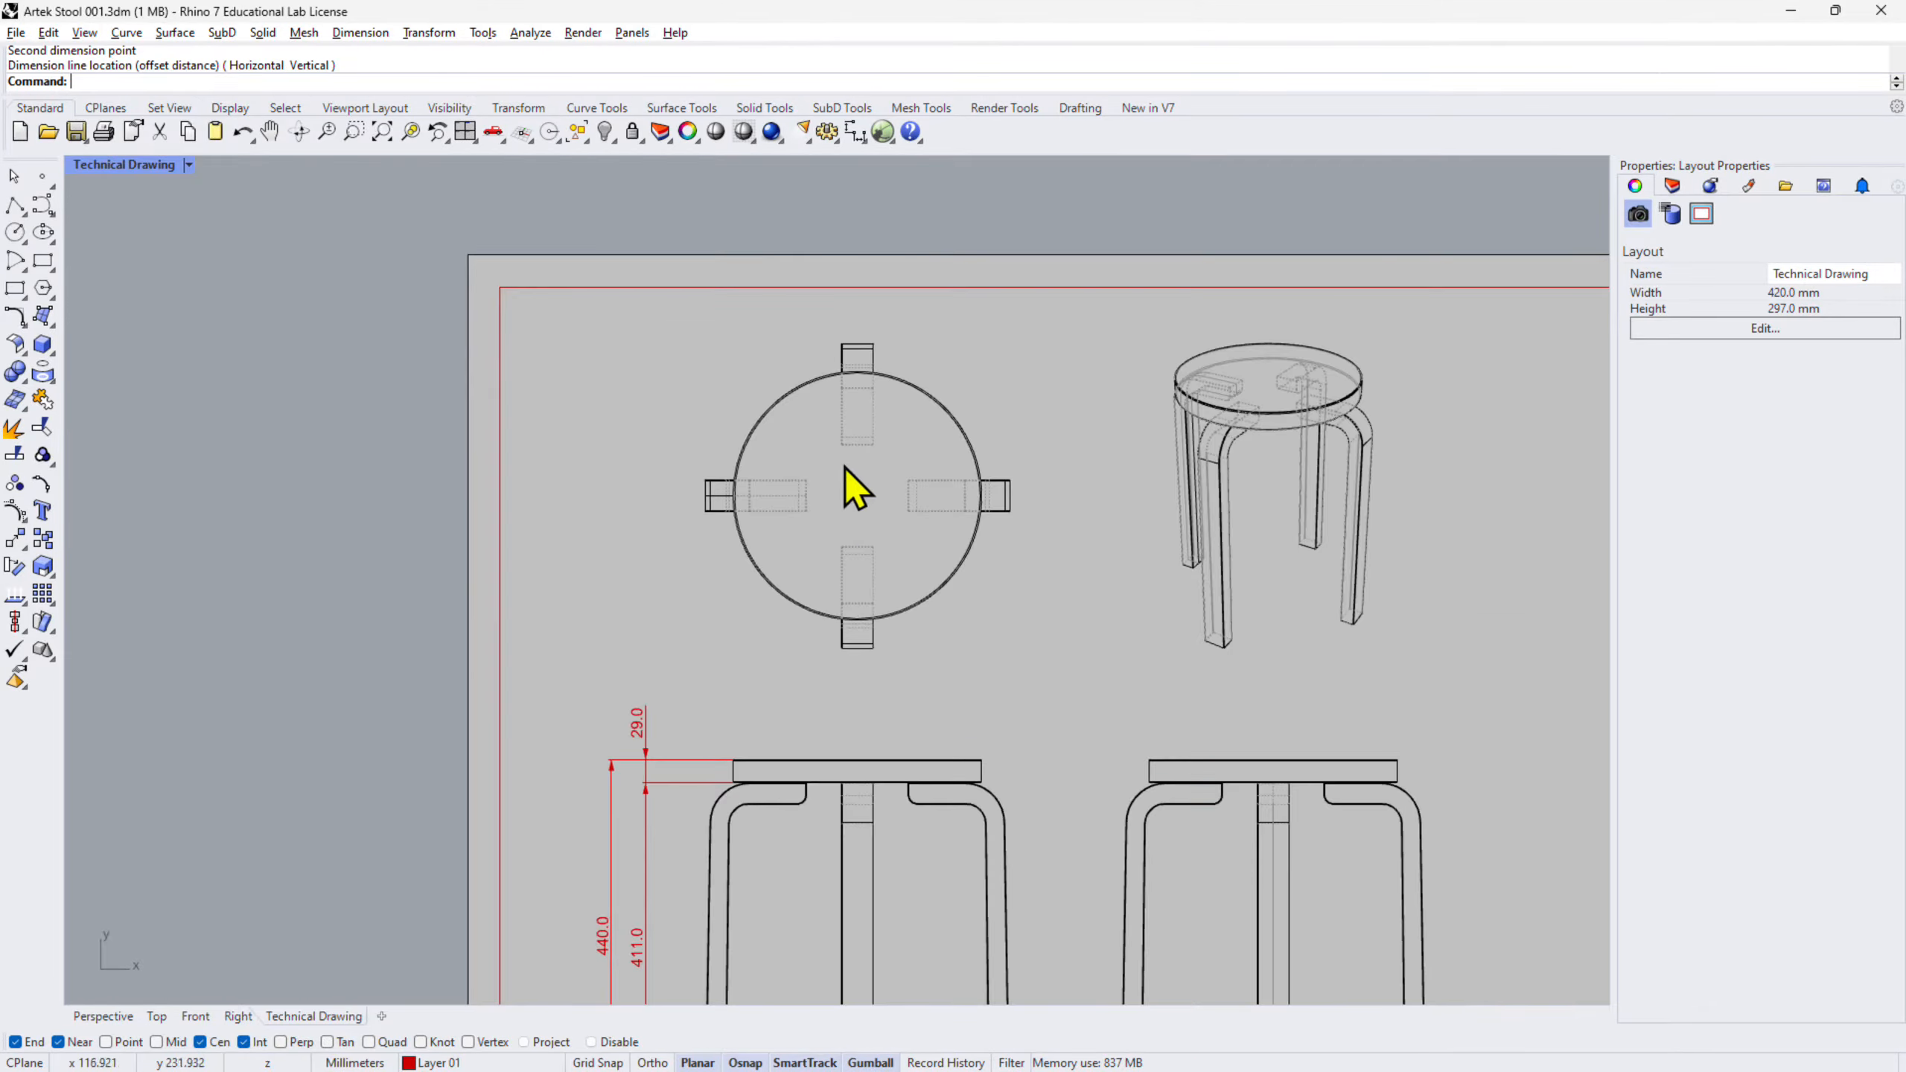
scroll(863, 304, up, 10)
right_click(855, 327)
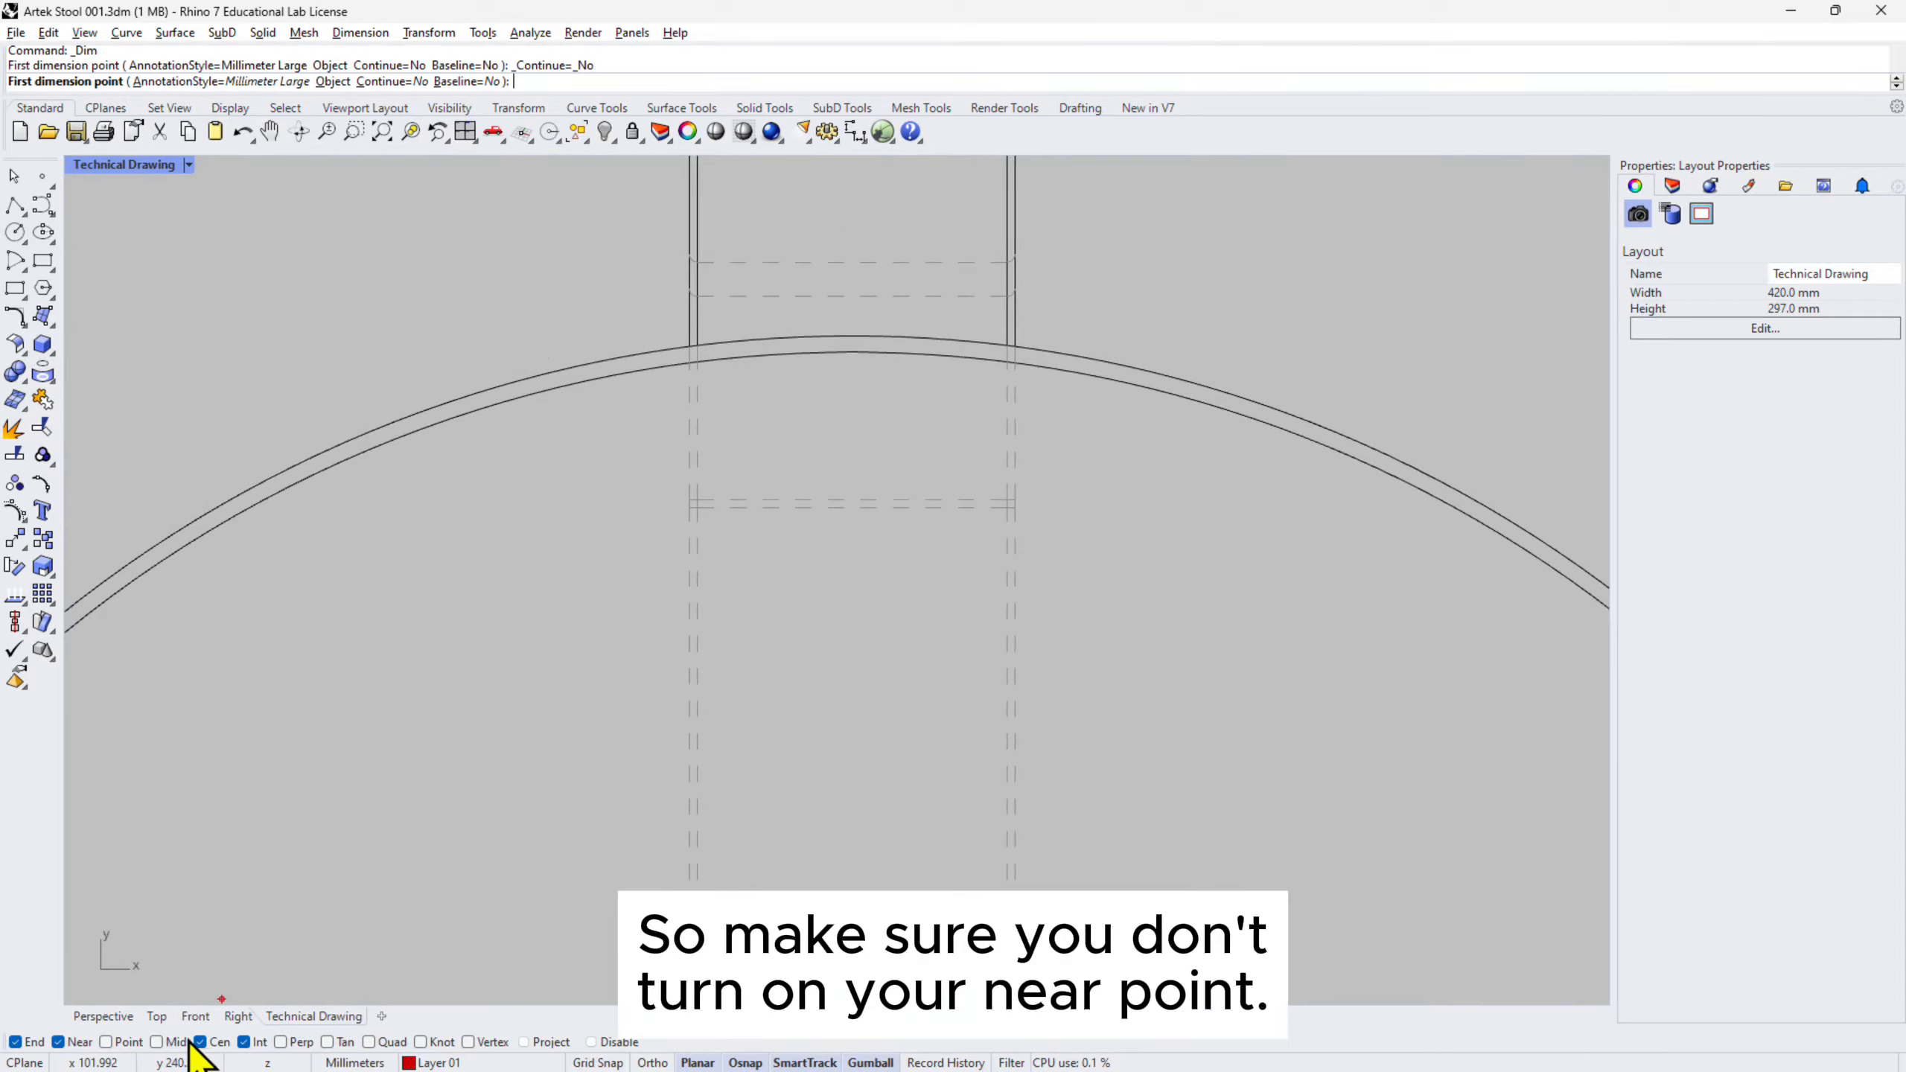
click(58, 1042)
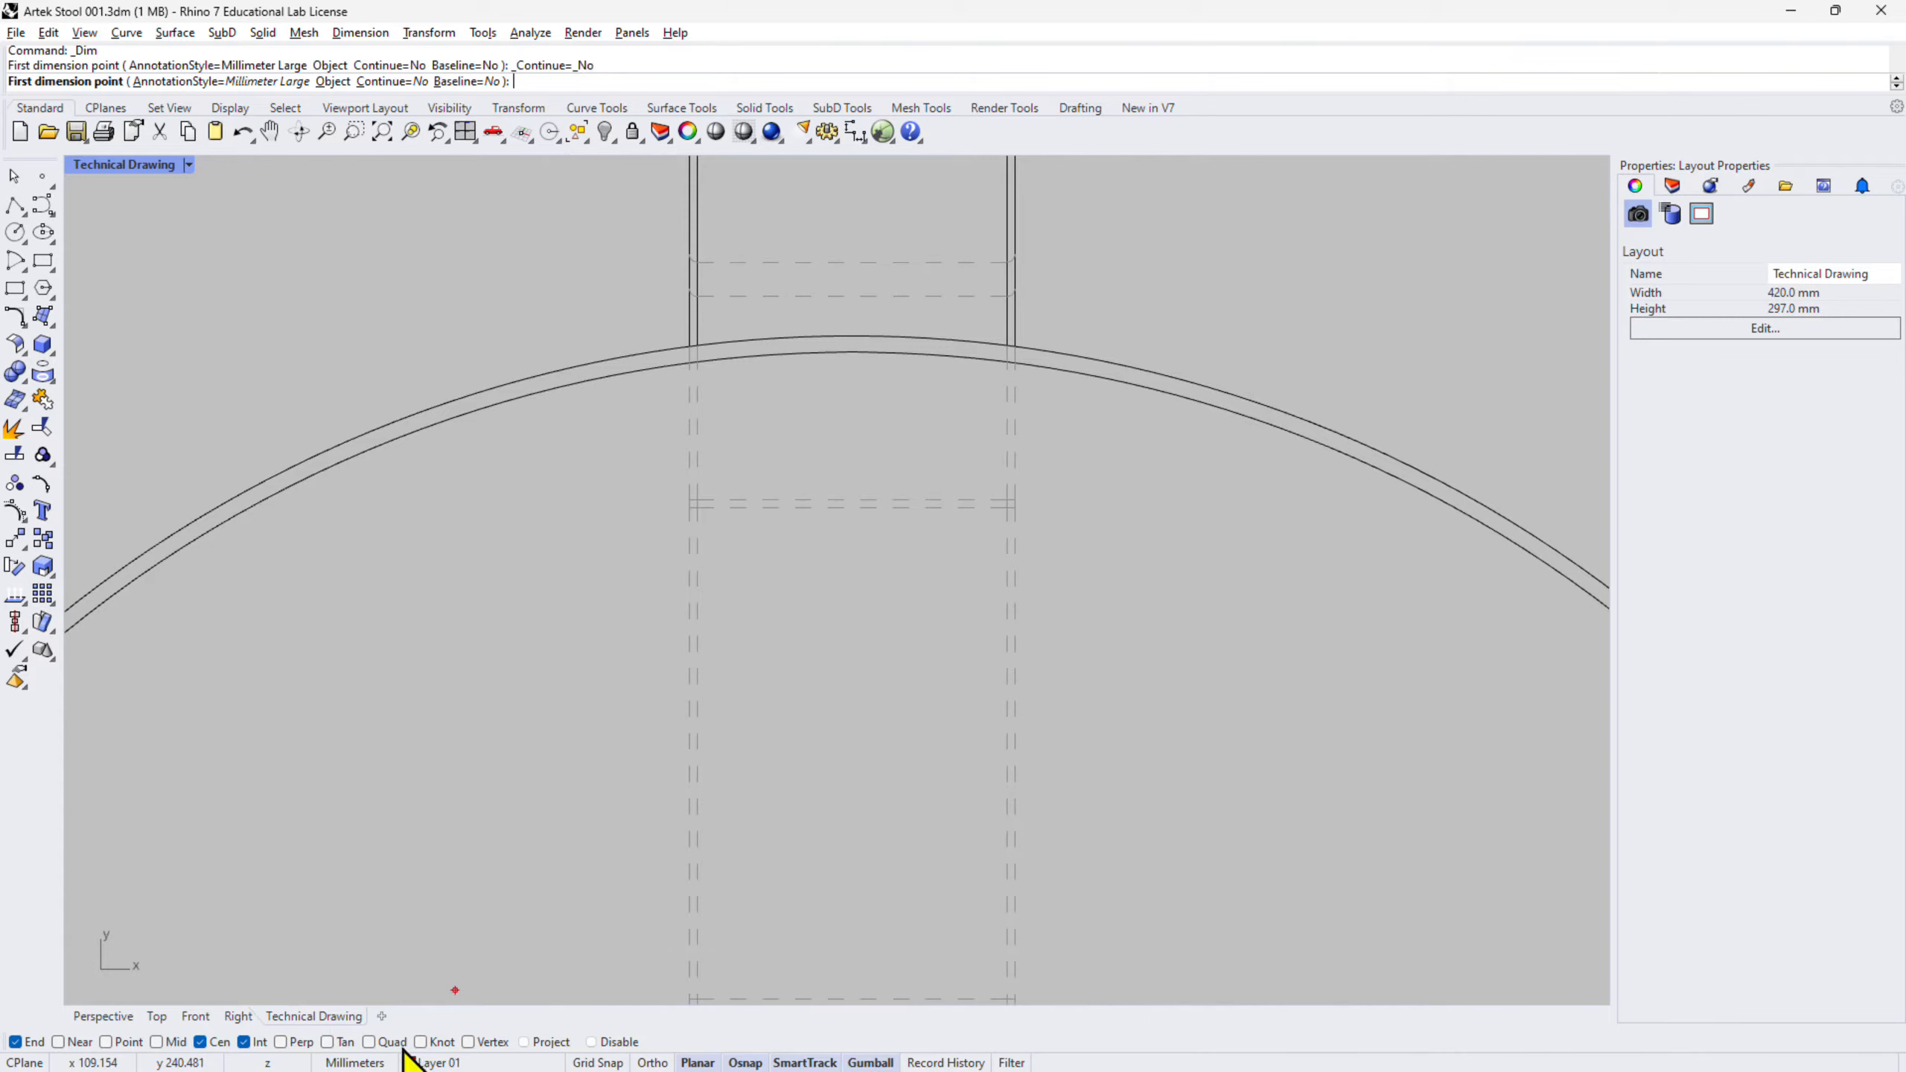
click(390, 1043)
click(838, 334)
scroll(863, 300, down, 6)
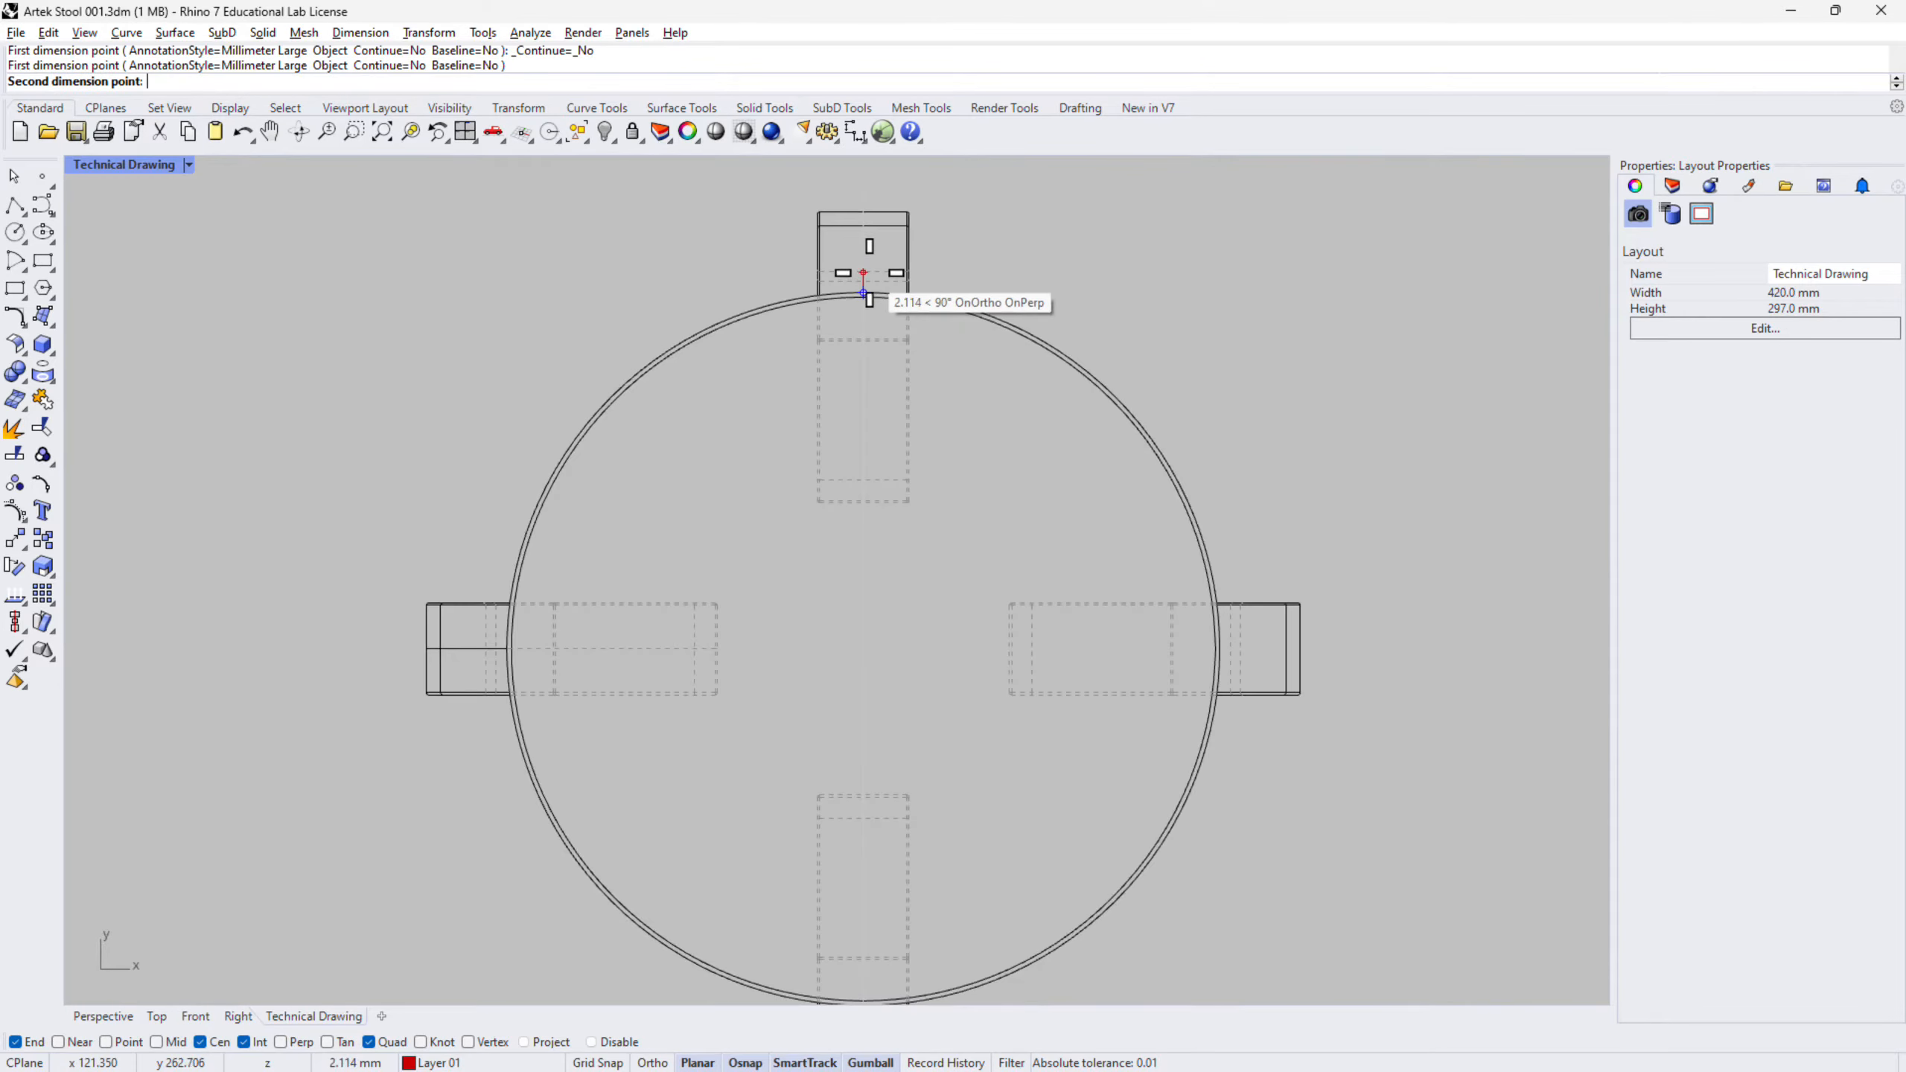
scroll(1003, 657, up, 6)
click(1003, 656)
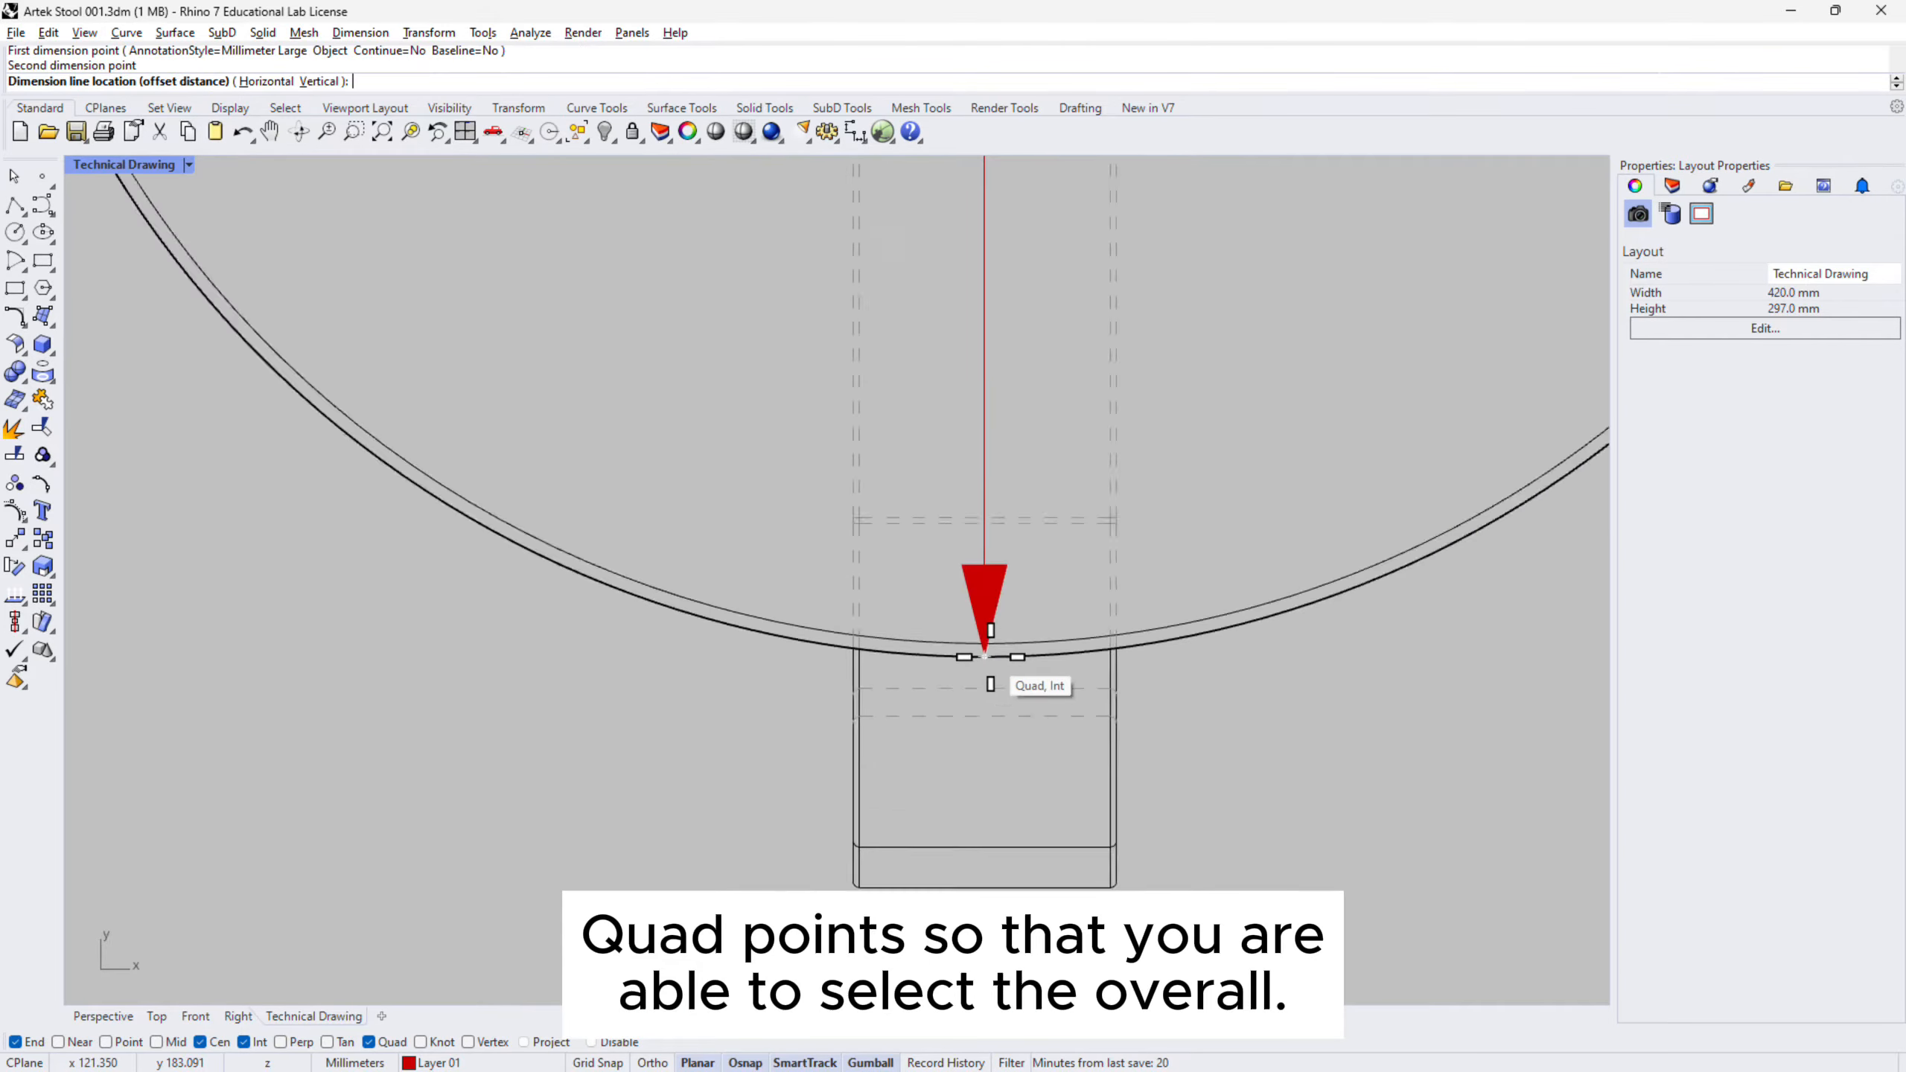
scroll(1003, 657, down, 6)
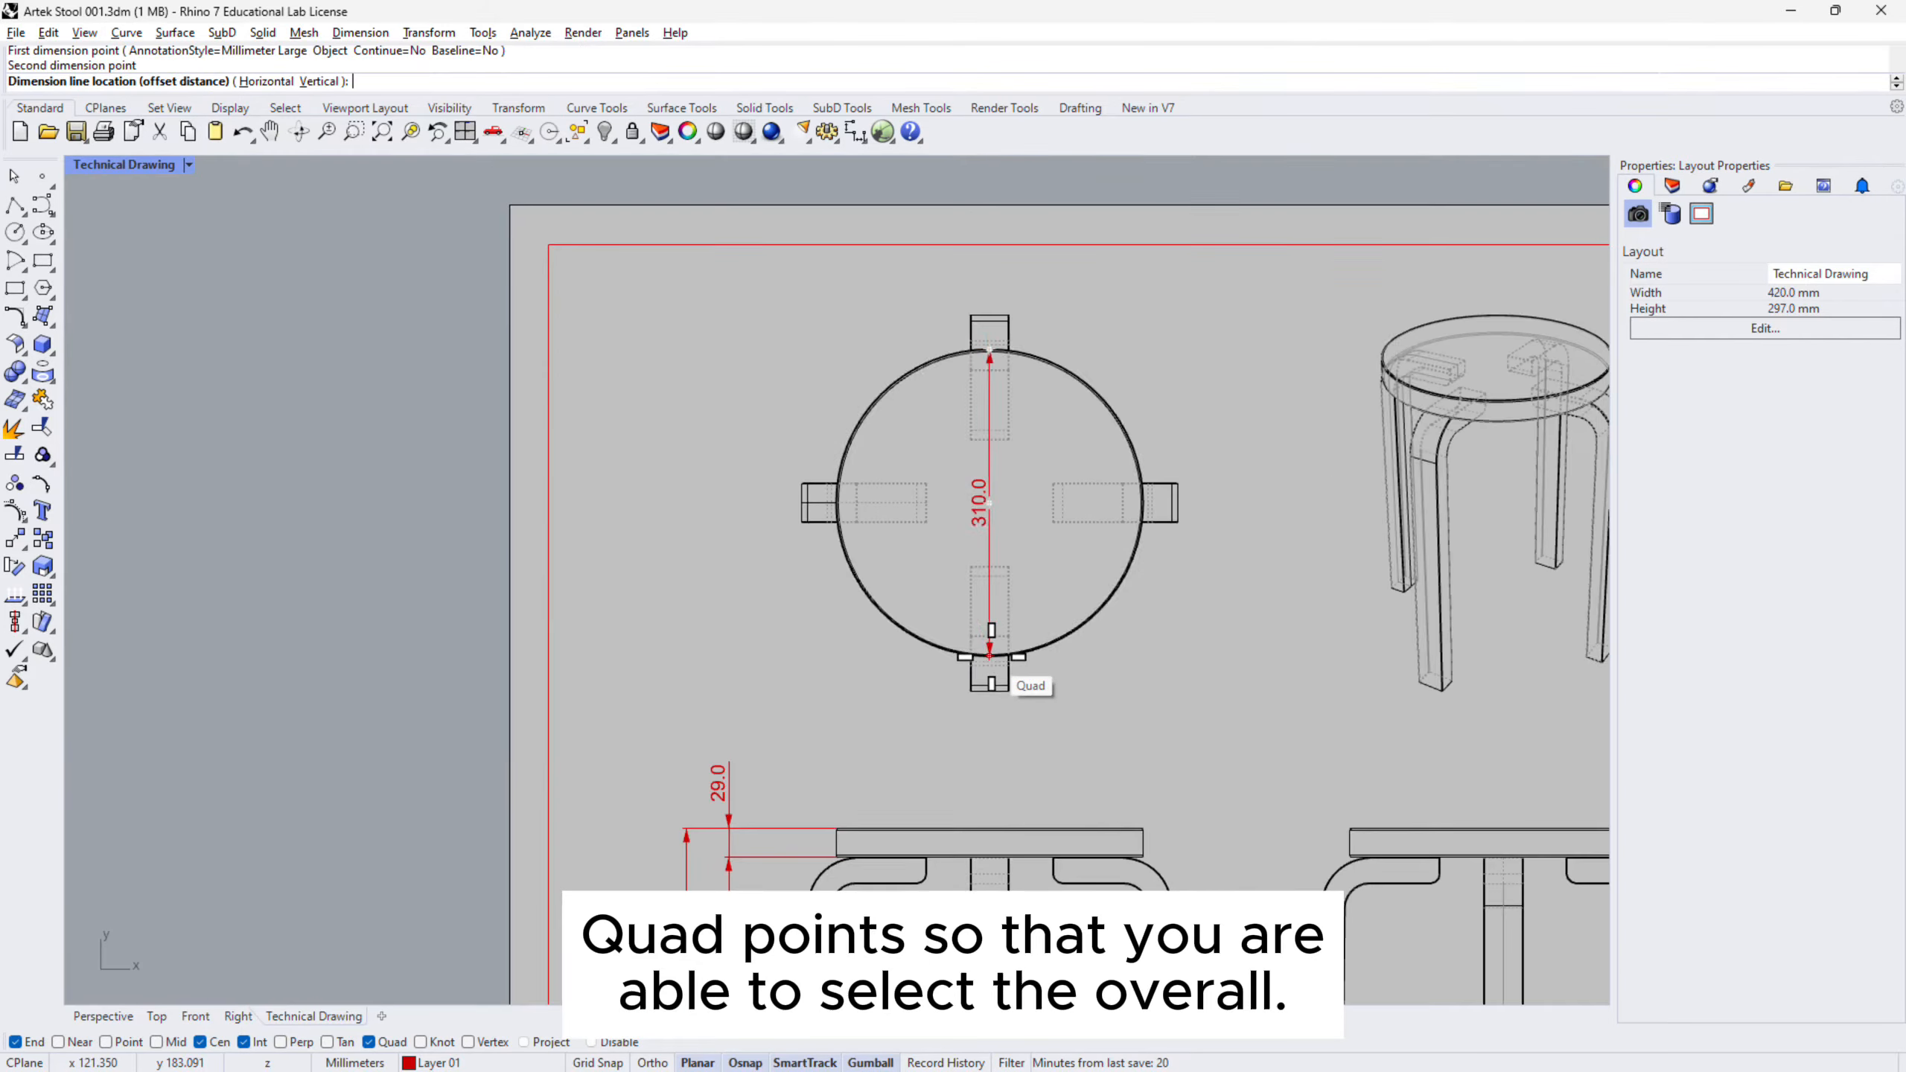
click(729, 827)
- Move the 310.0 dimension line further left of the circle using its arrow grips
right_drag(776, 840, 800, 507)
right_drag(839, 421, 766, 627)
scroll(891, 253, up, 2)
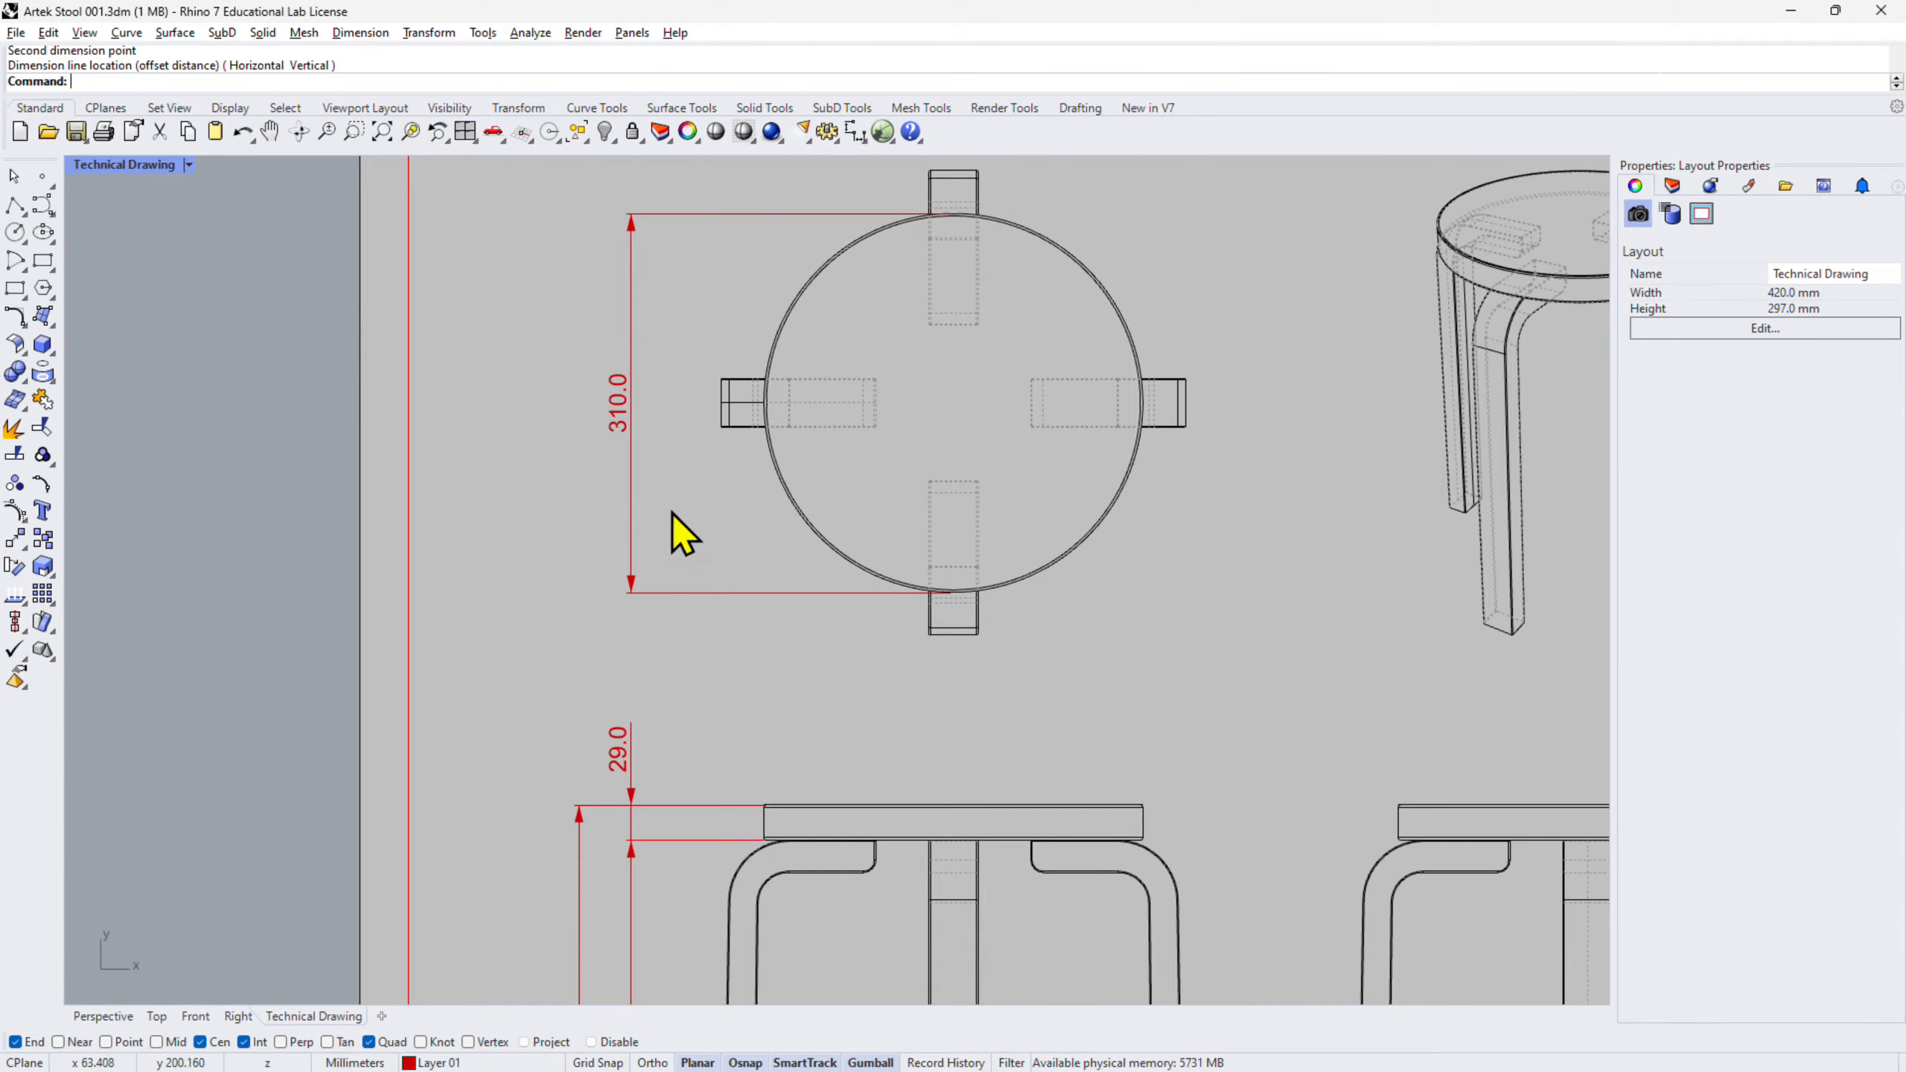
right_drag(674, 514, 750, 551)
click(702, 437)
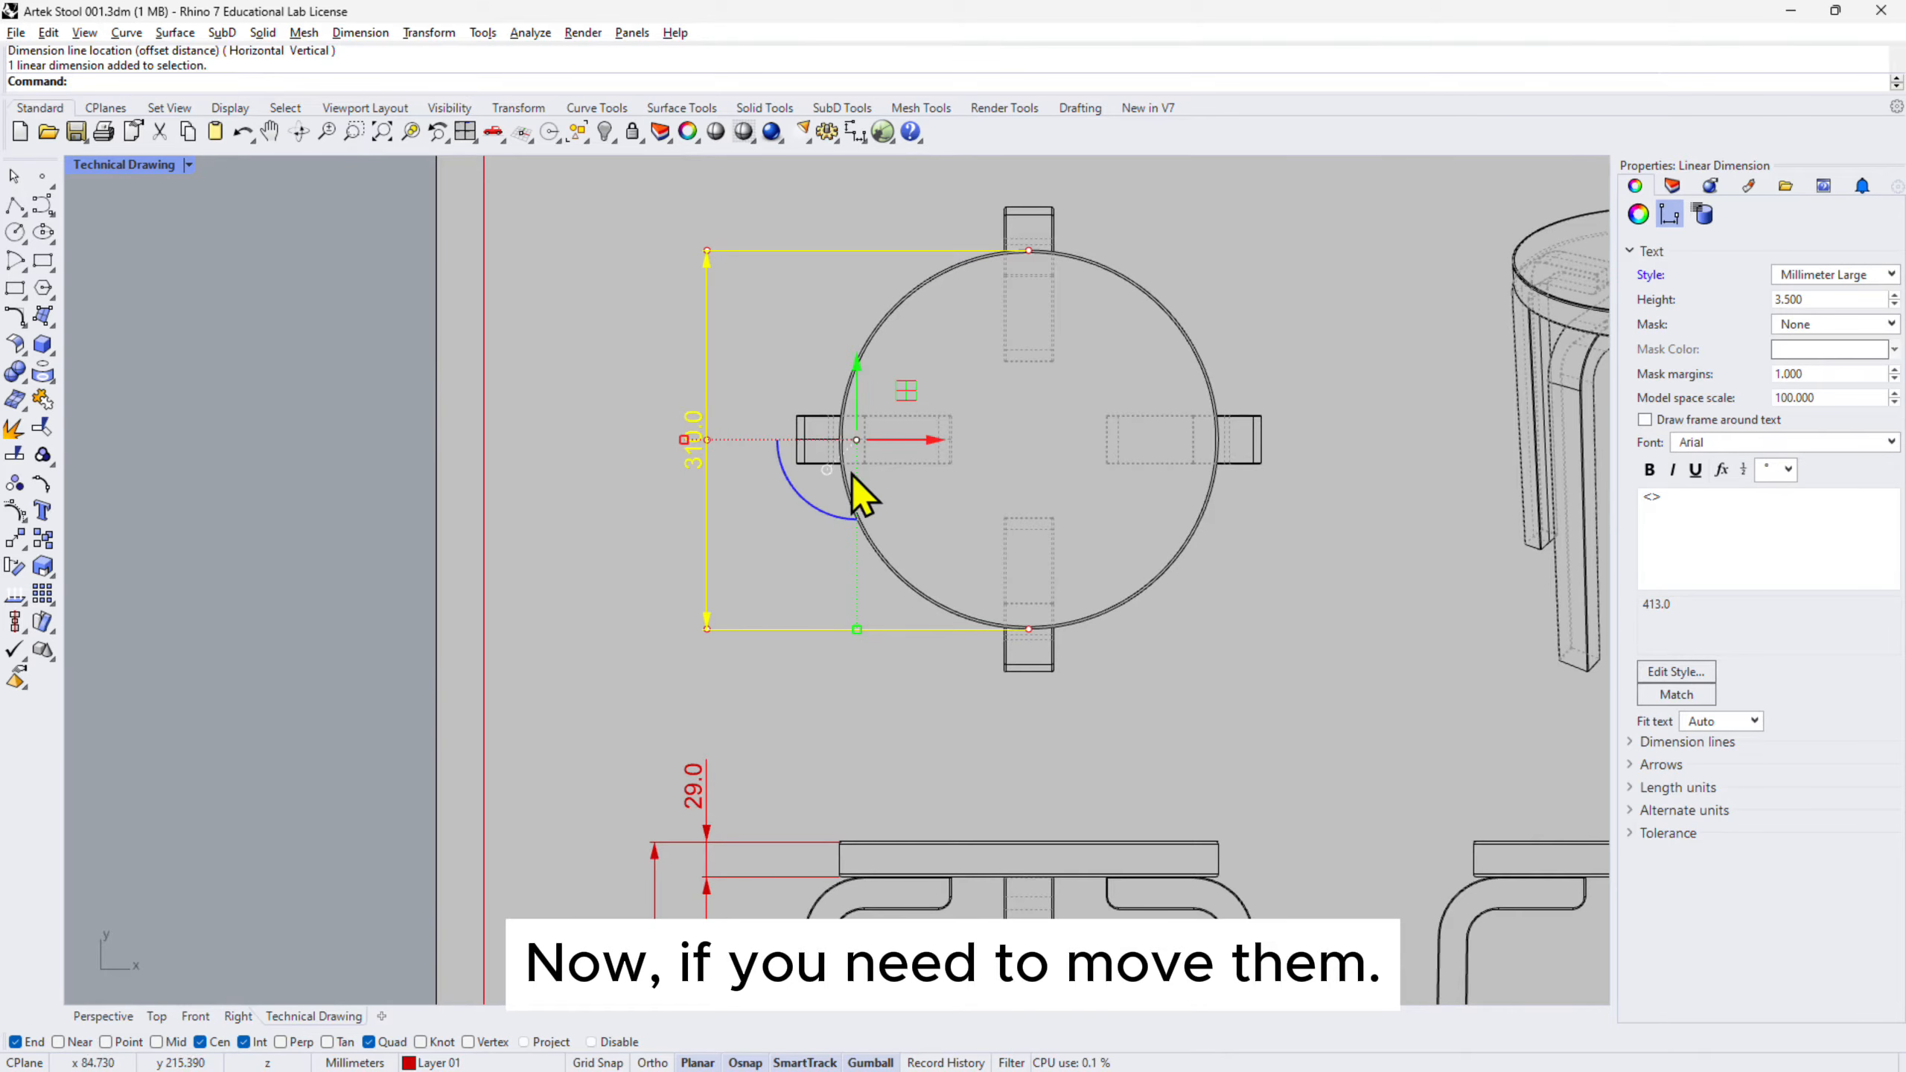
click(706, 627)
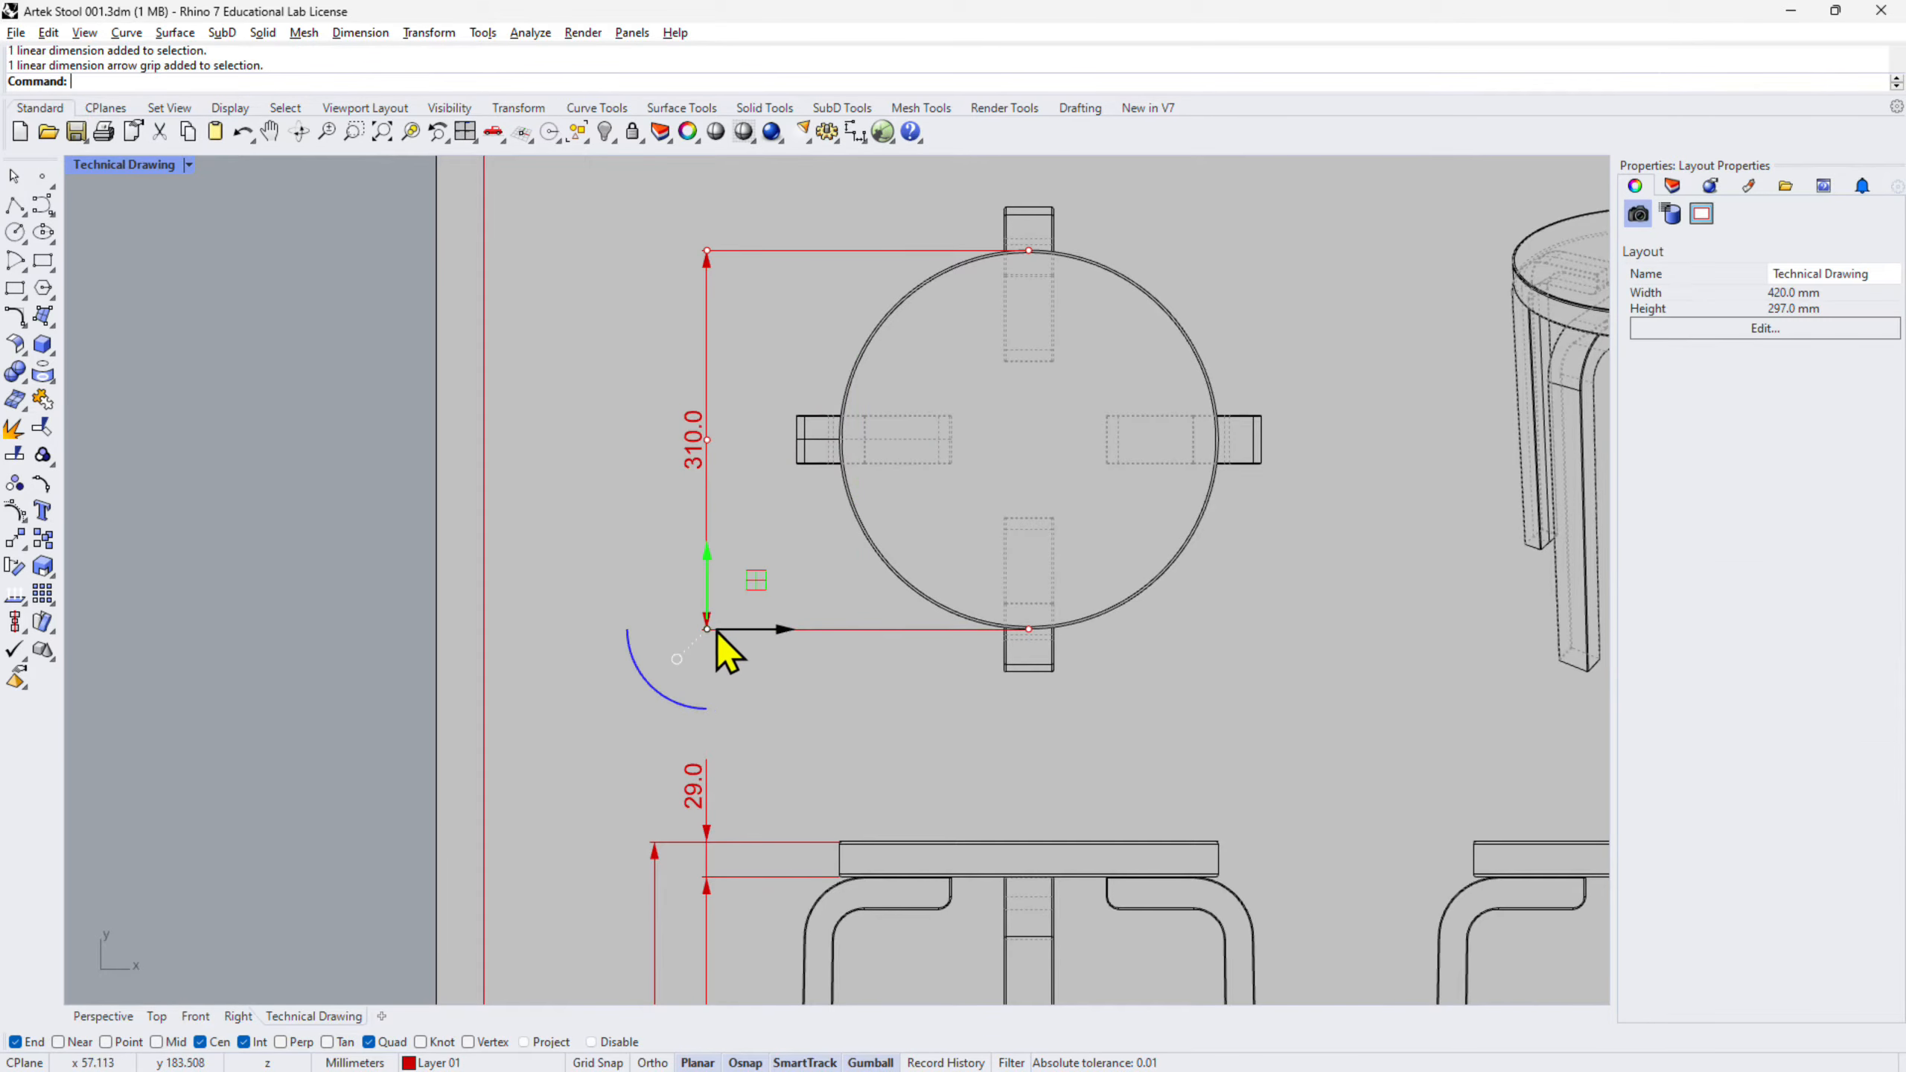
shift+click(706, 252)
drag(778, 443, 714, 866)
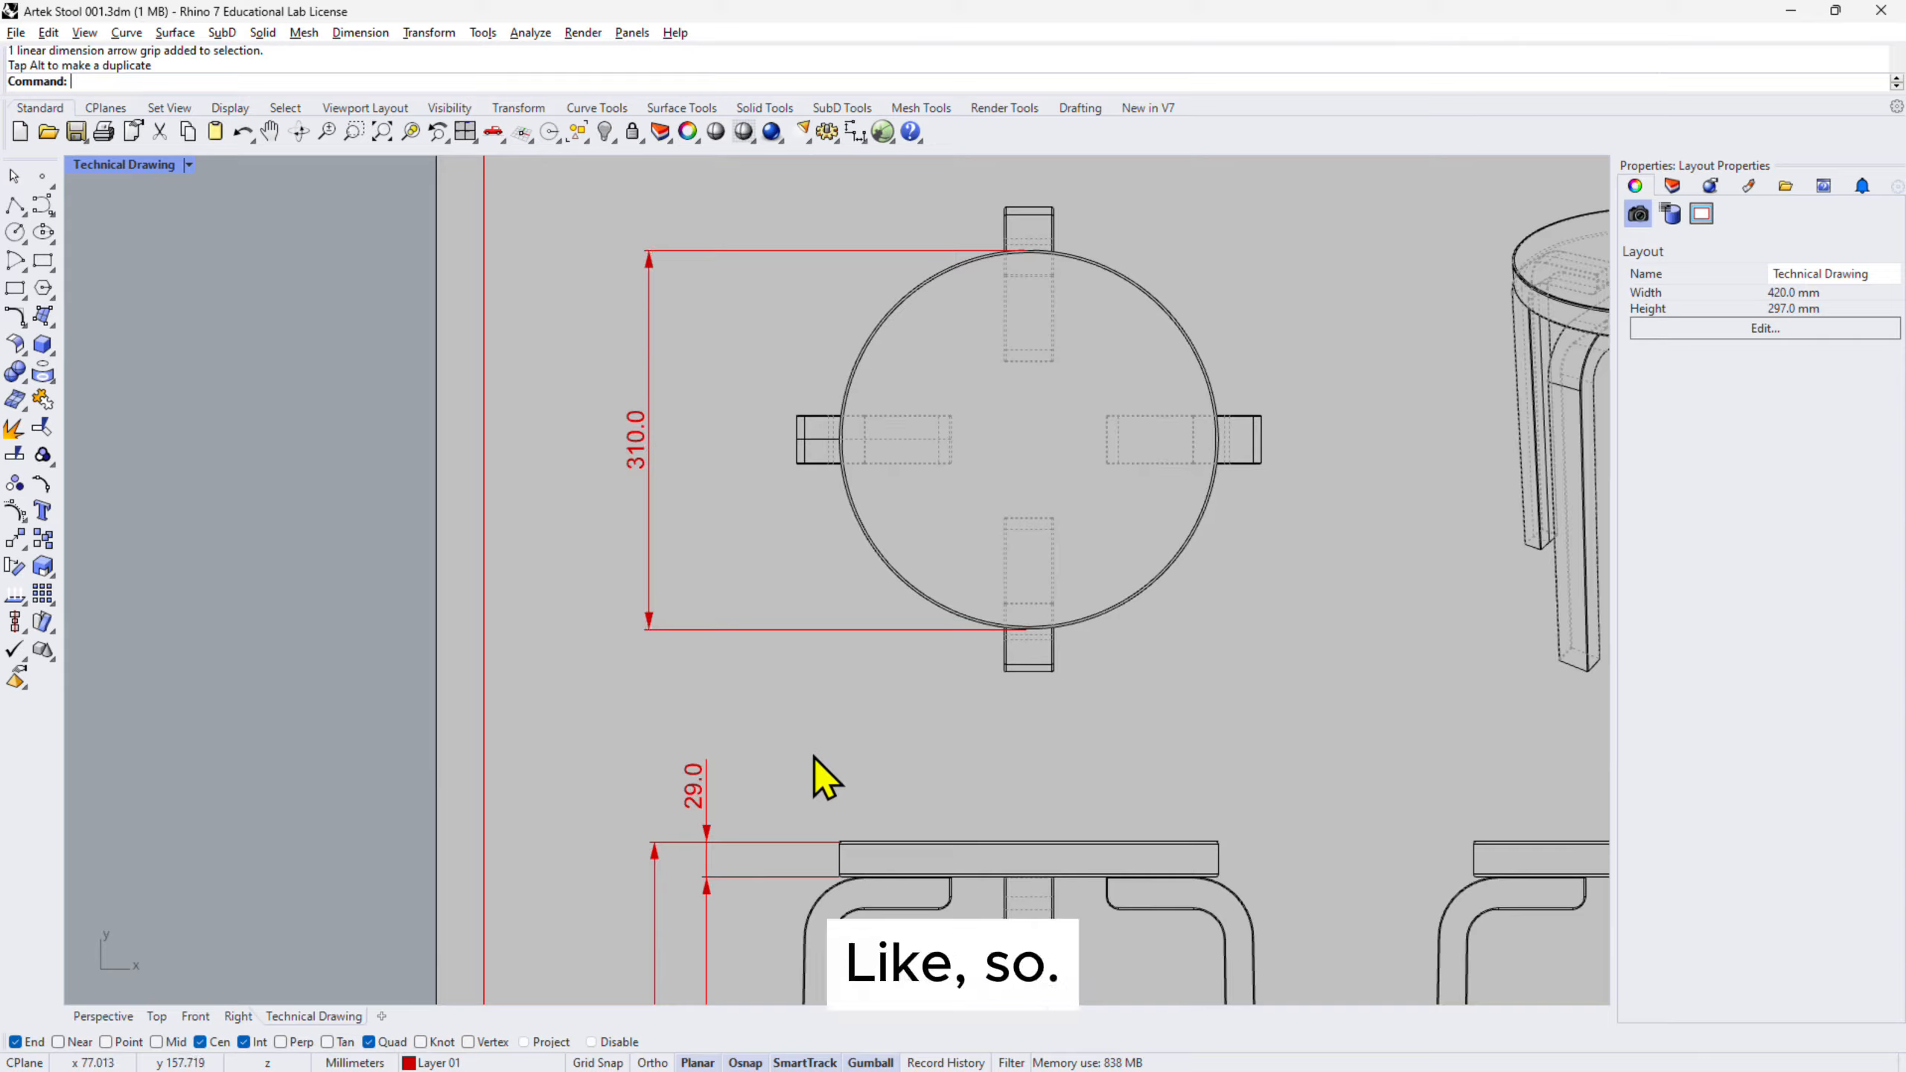
- Dimension the left leg end's width as 38.0 on the top view, placed left of the leg
click(855, 132)
scroll(805, 428, up, 2)
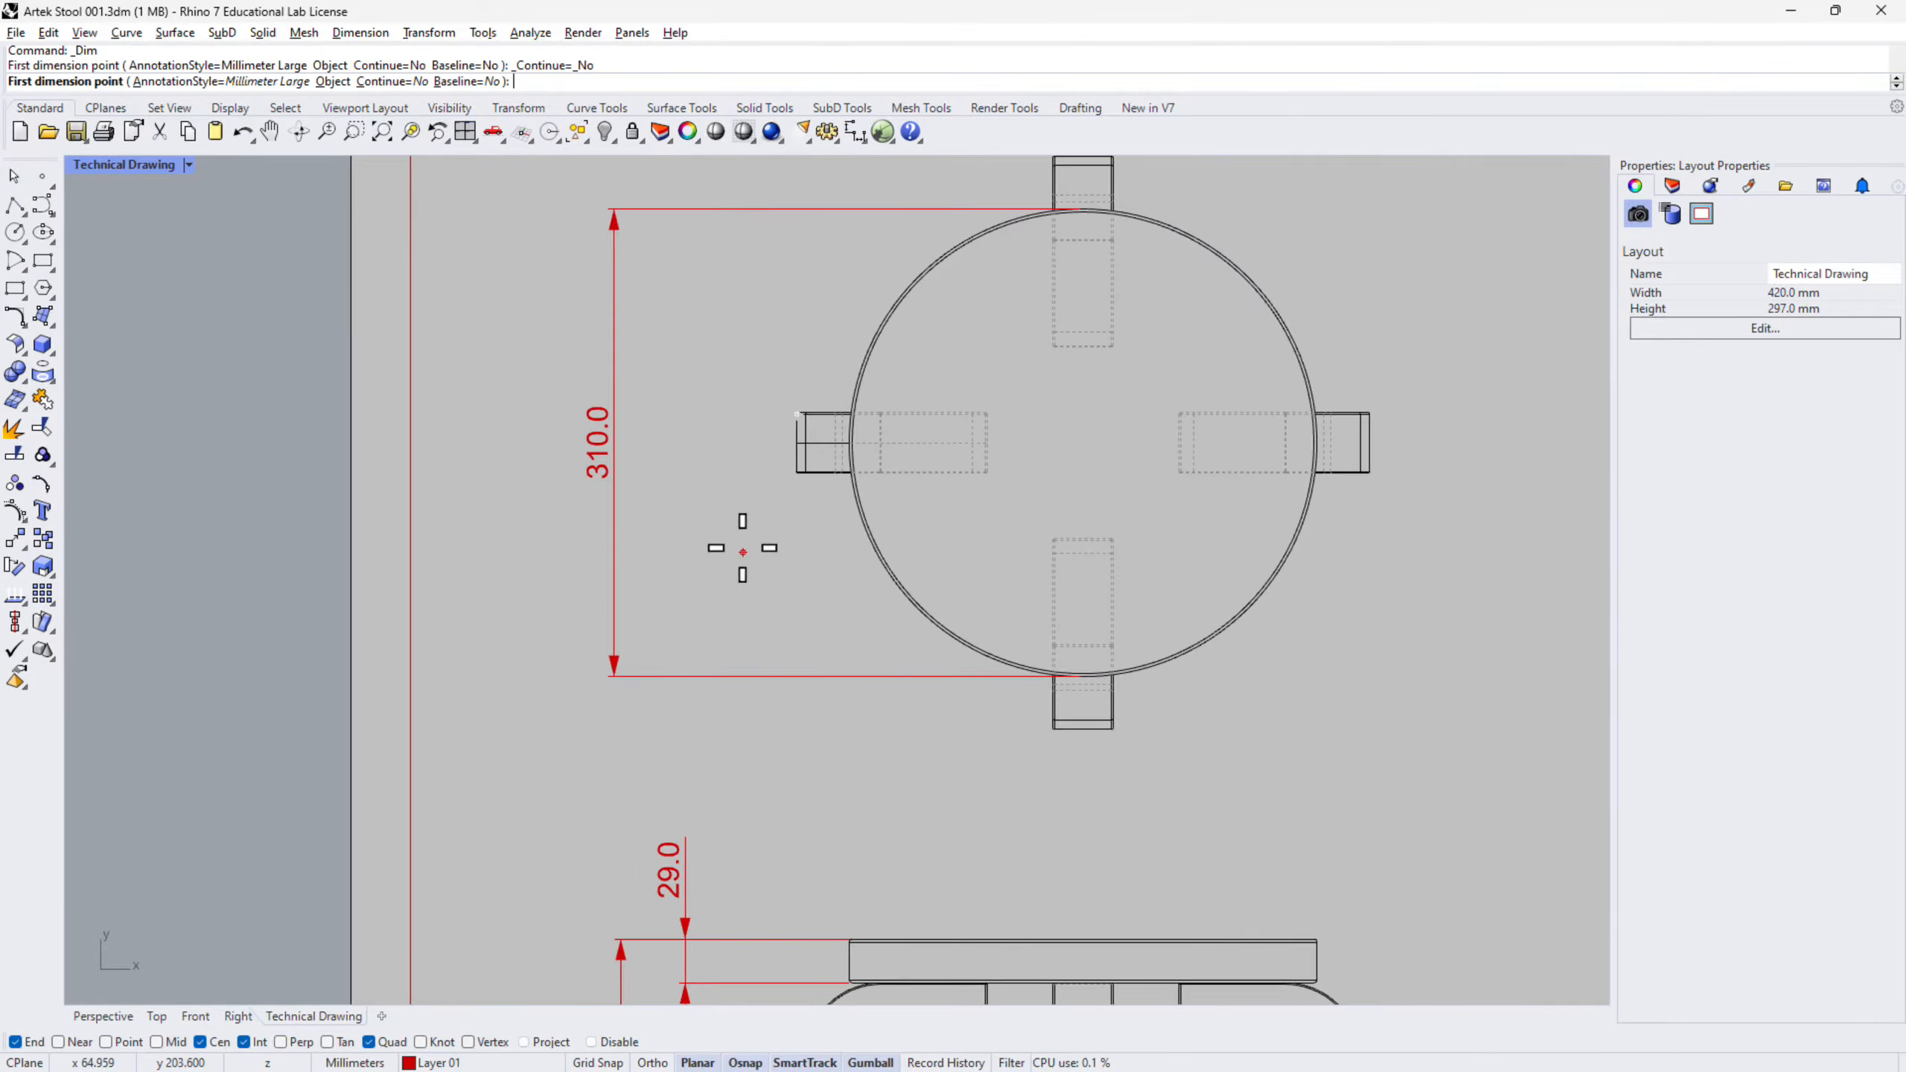
right_drag(751, 574, 814, 980)
scroll(814, 980, down, 8)
scroll(833, 684, up, 8)
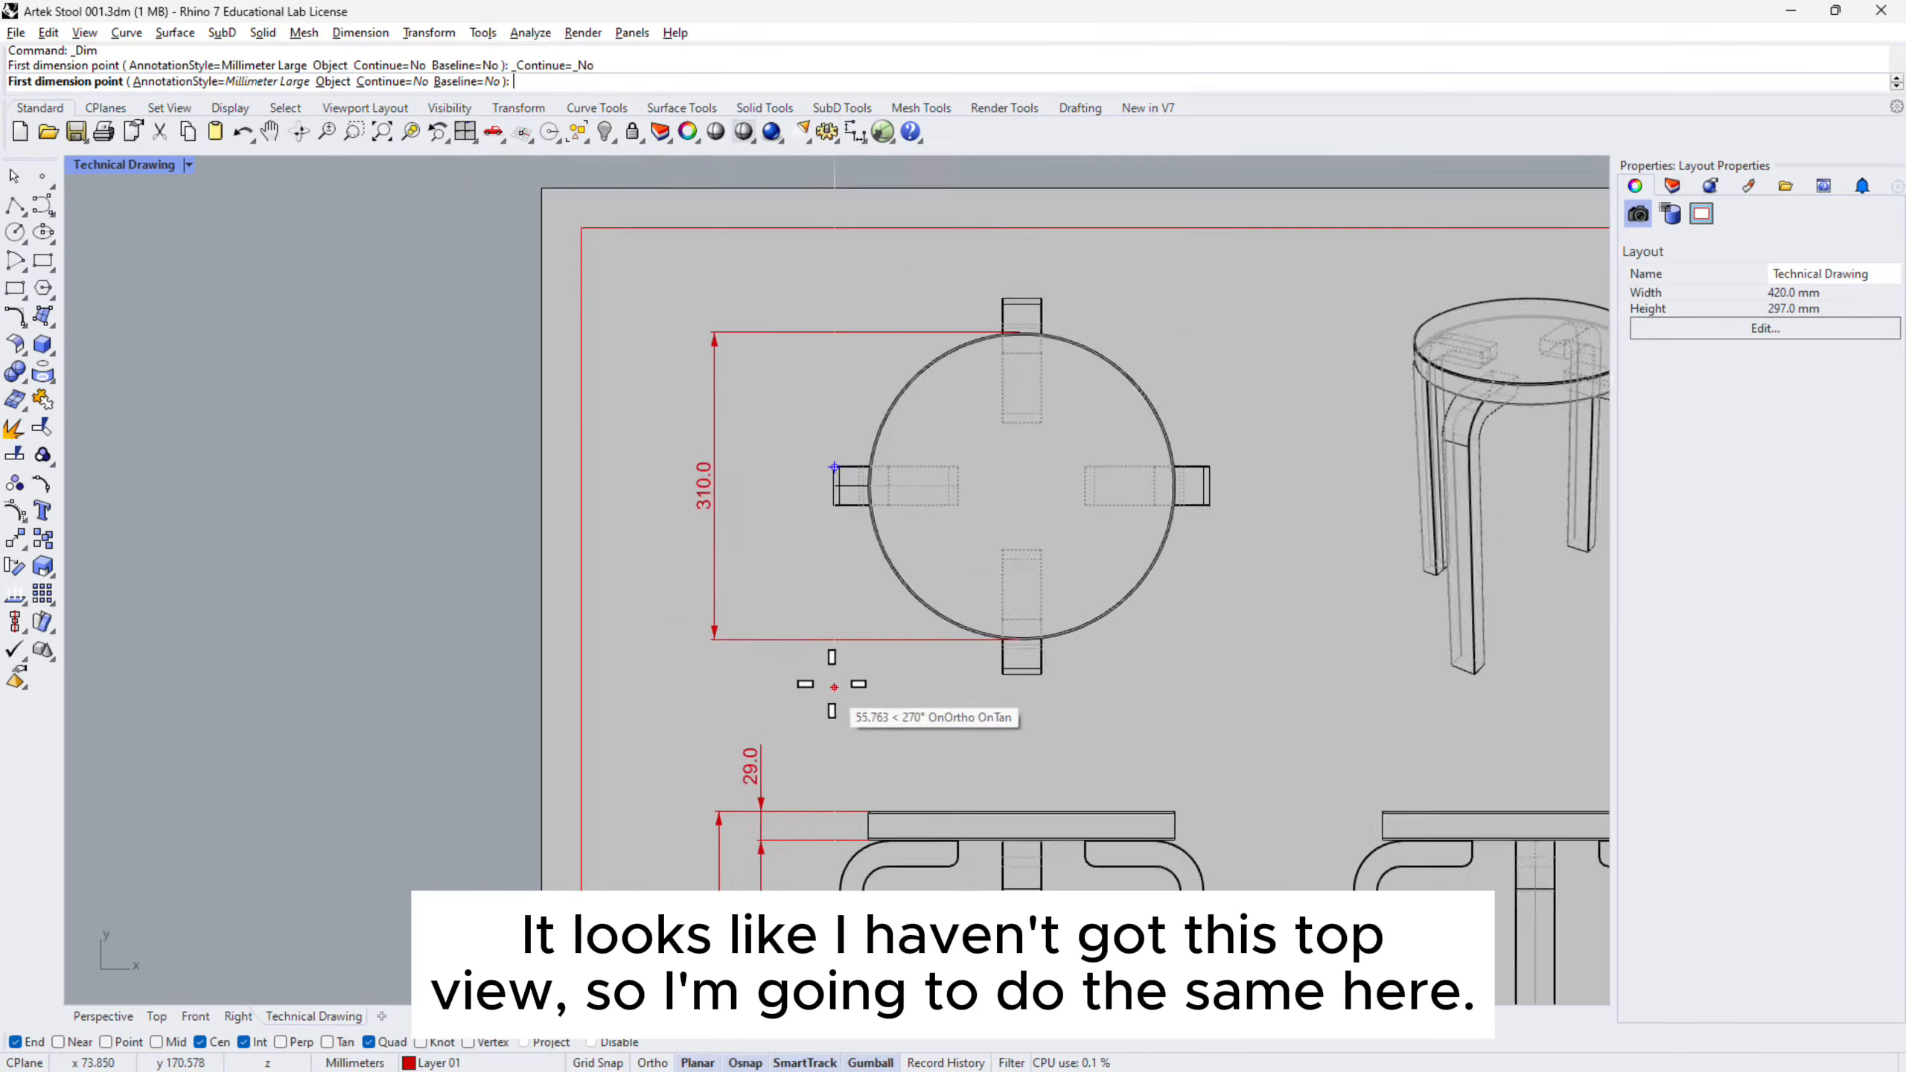
right_drag(833, 485, 827, 582)
click(814, 561)
click(817, 620)
scroll(798, 667, down, 4)
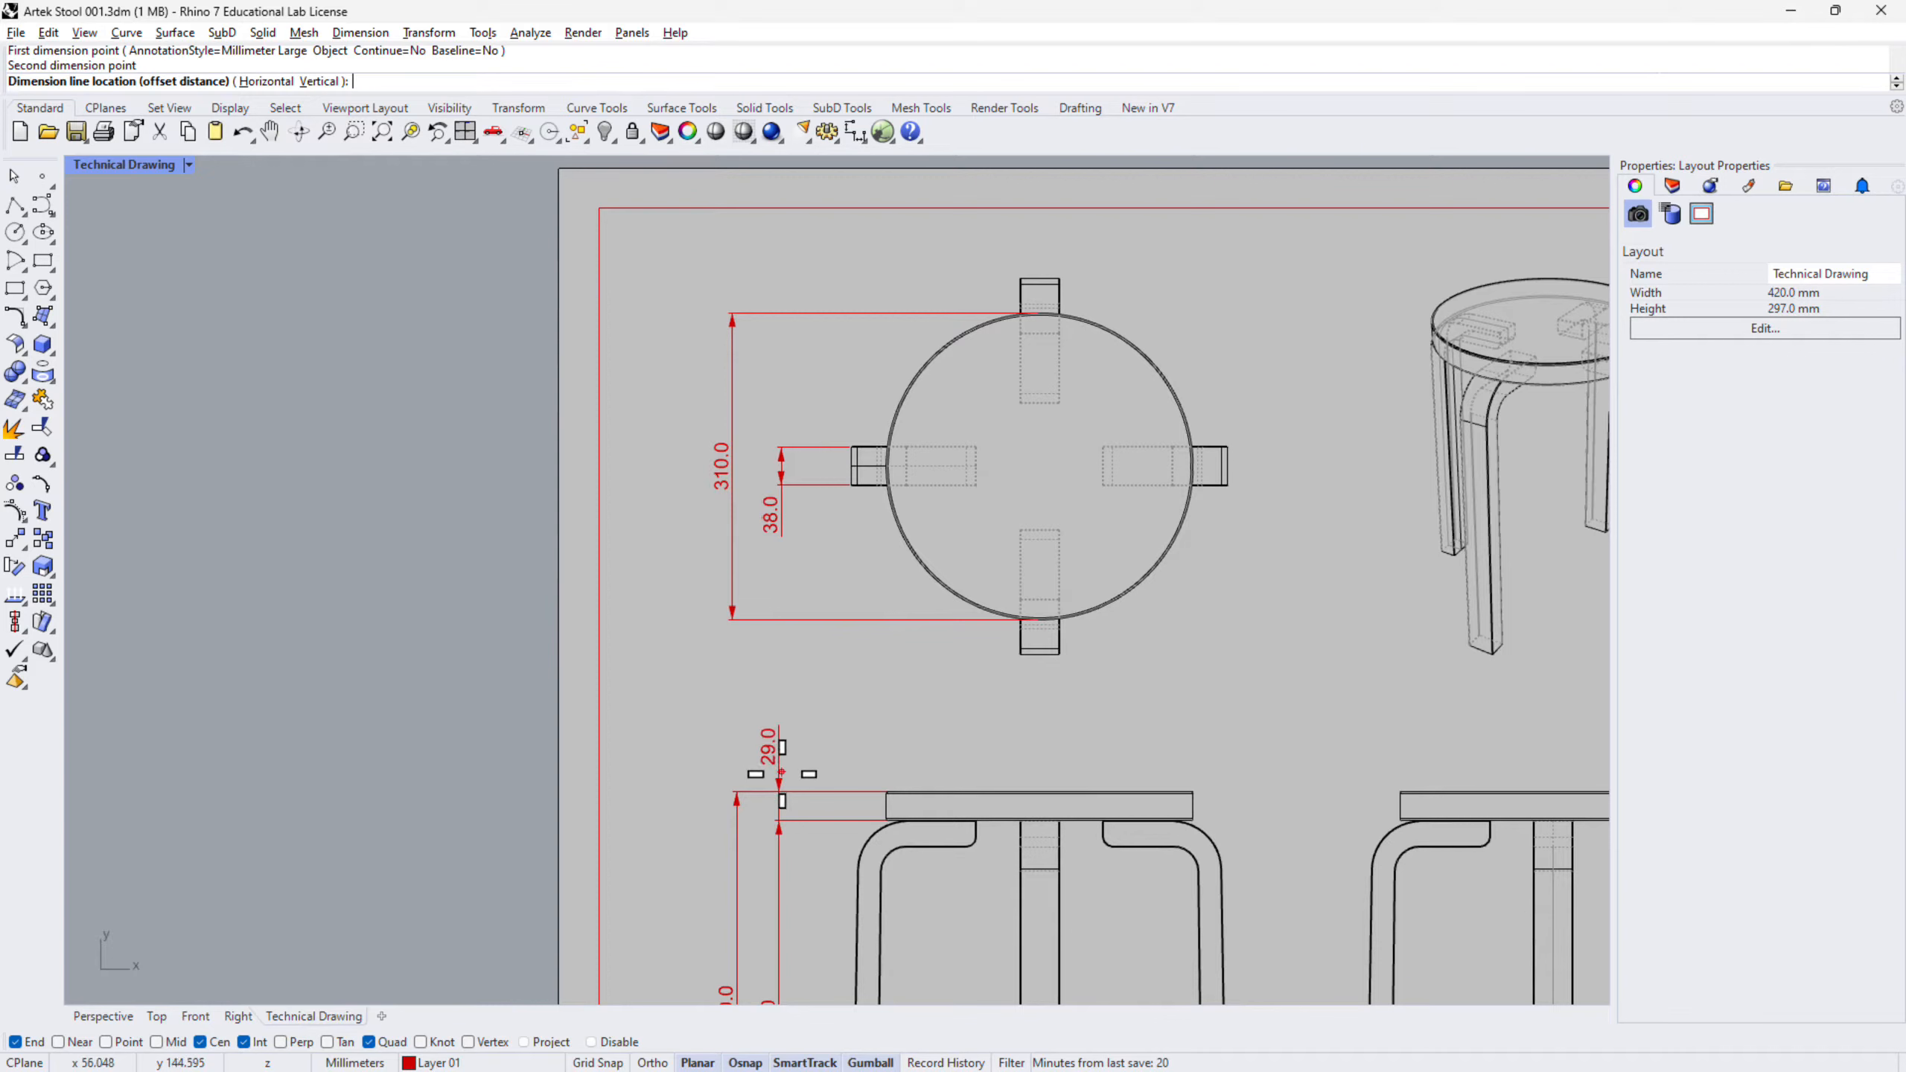
click(780, 792)
- Reframe the top view and repeat the linear dimension command
scroll(1025, 638, down, 4)
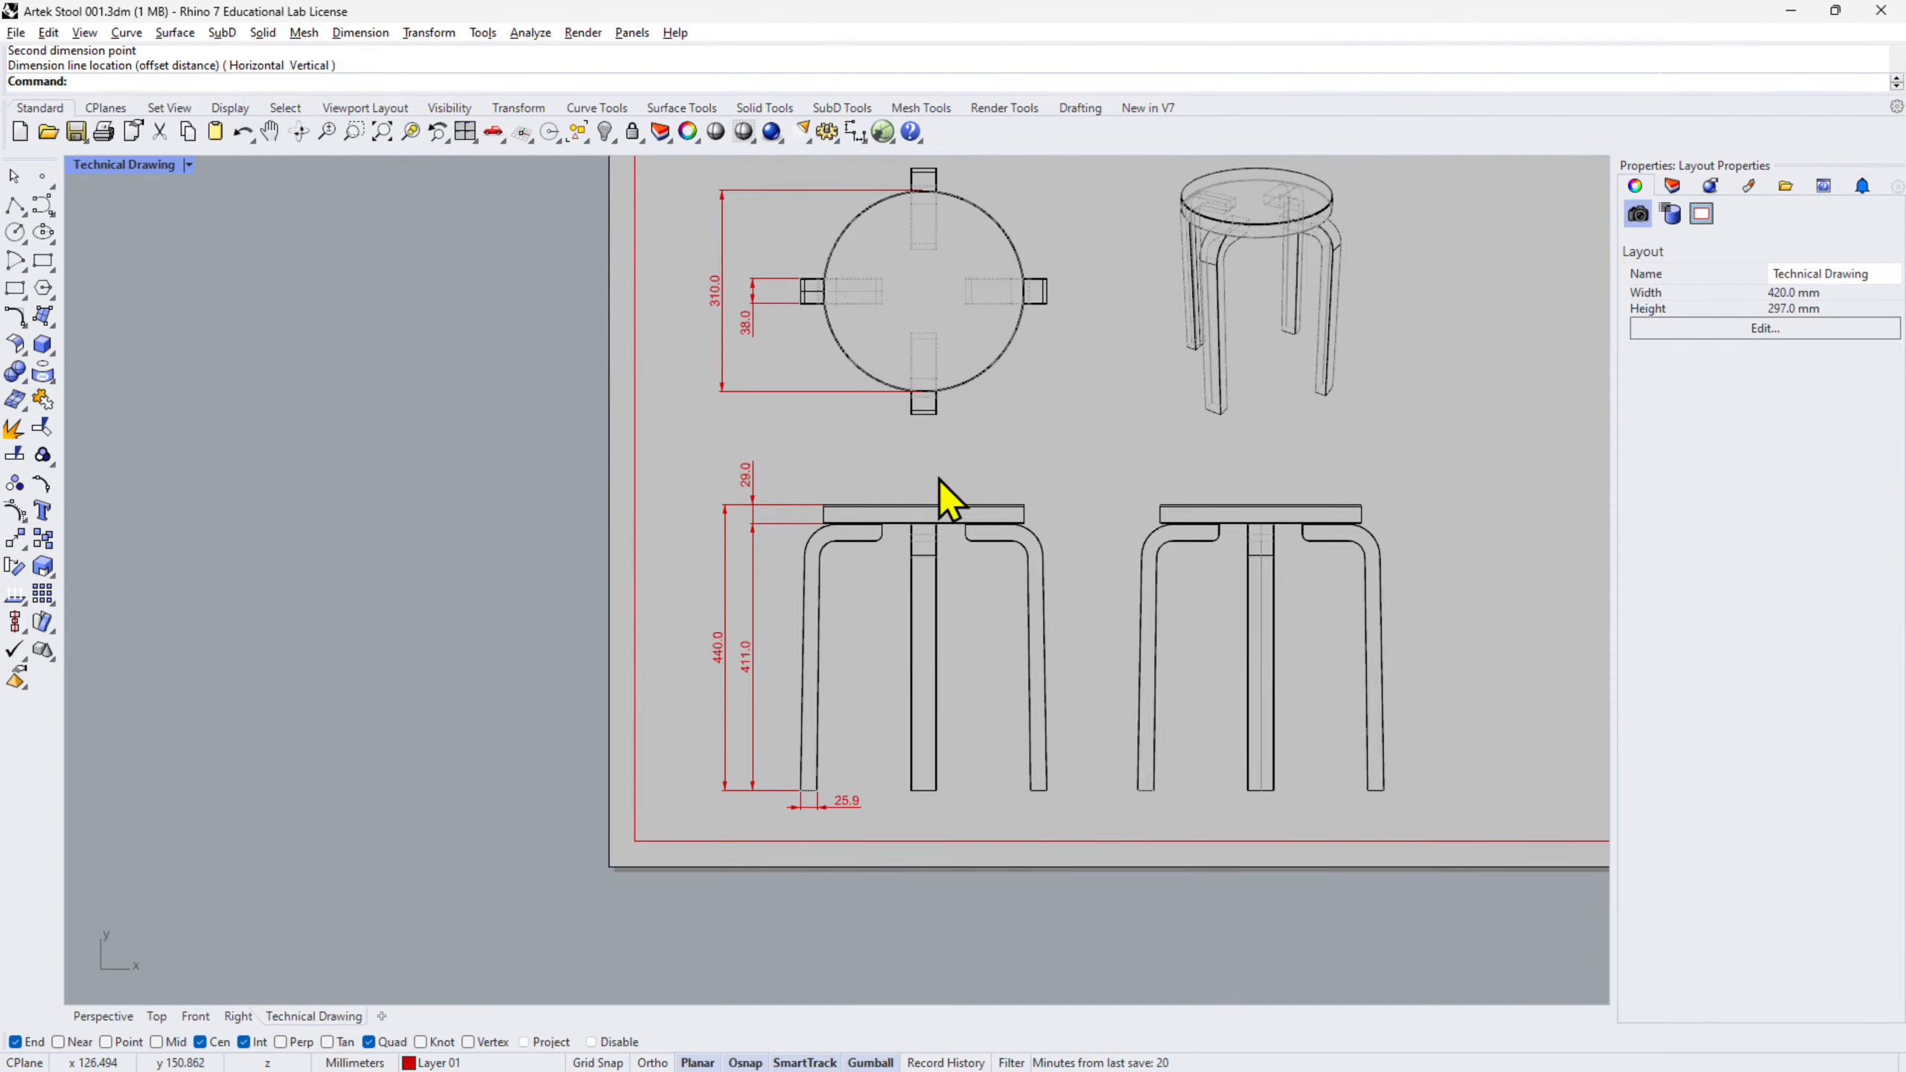
scroll(947, 487, up, 4)
right_drag(944, 480, 929, 548)
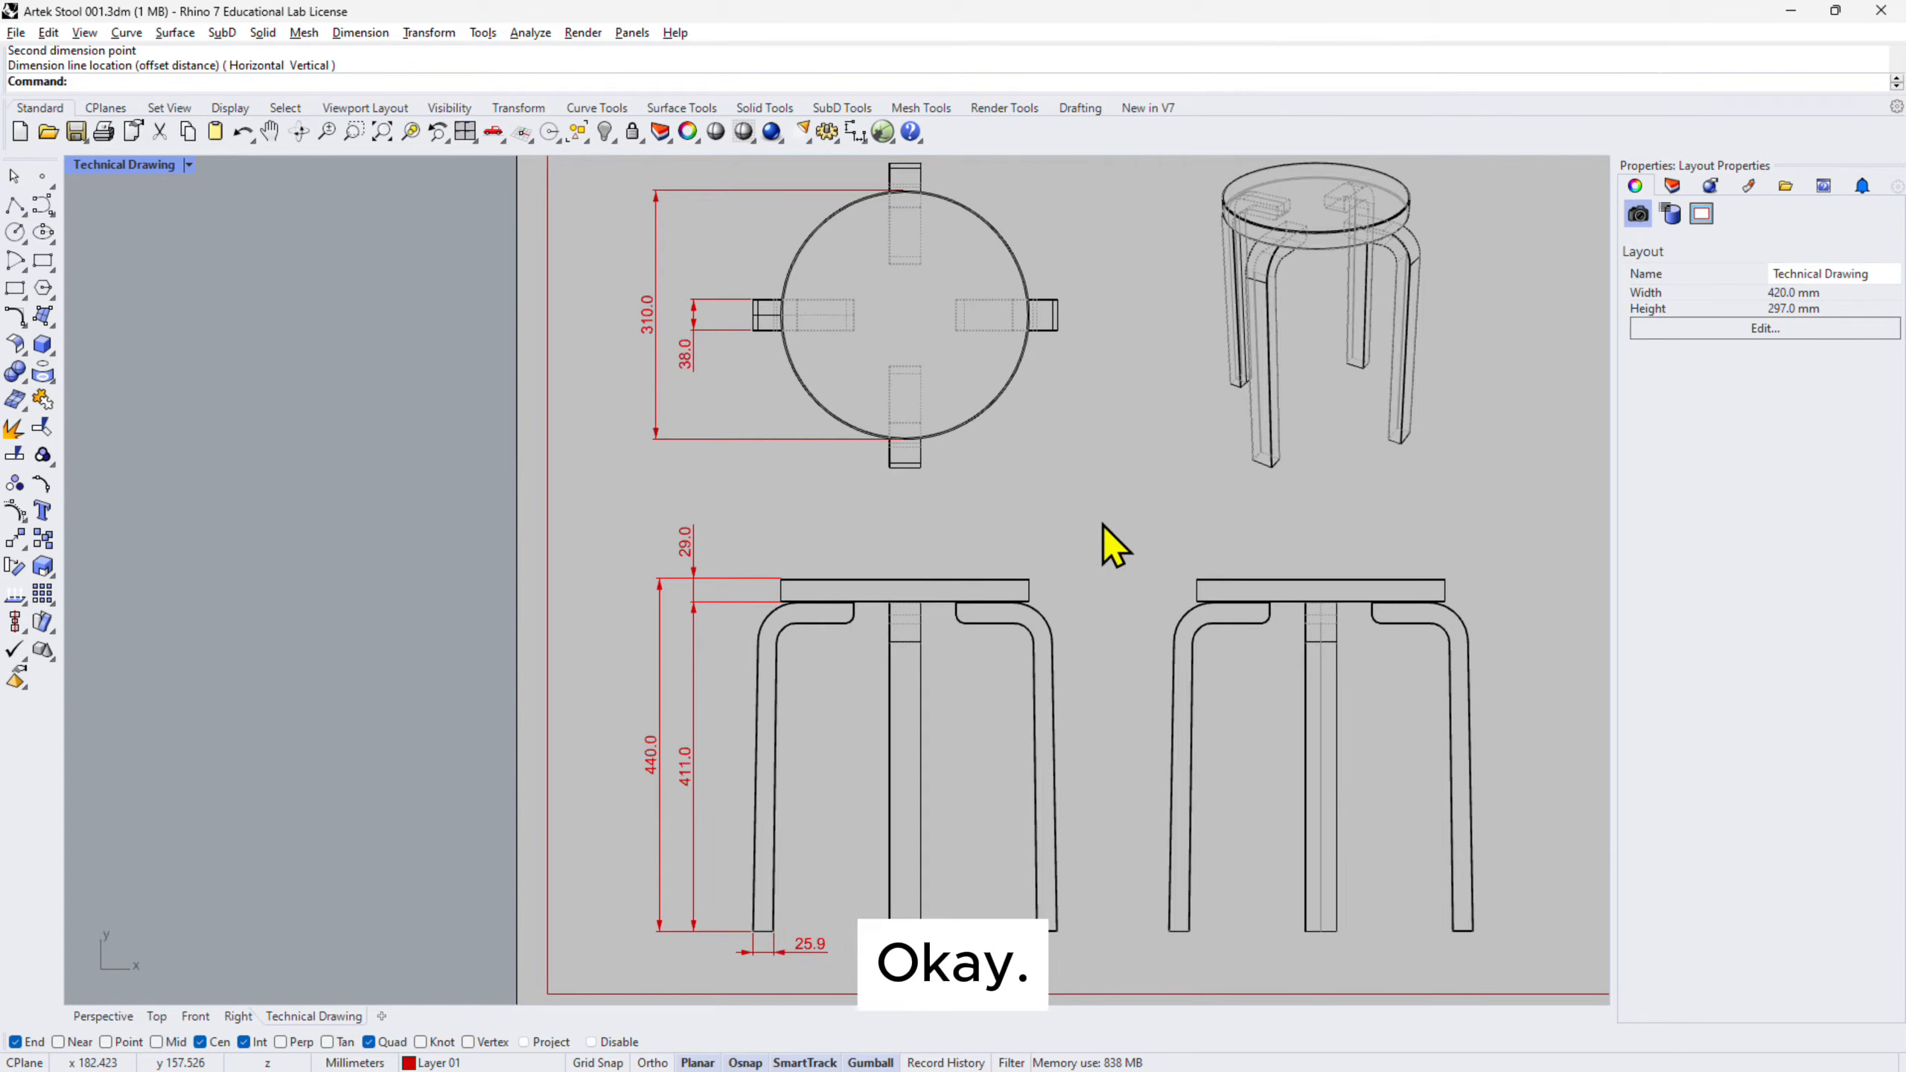
right_drag(1047, 426, 1036, 507)
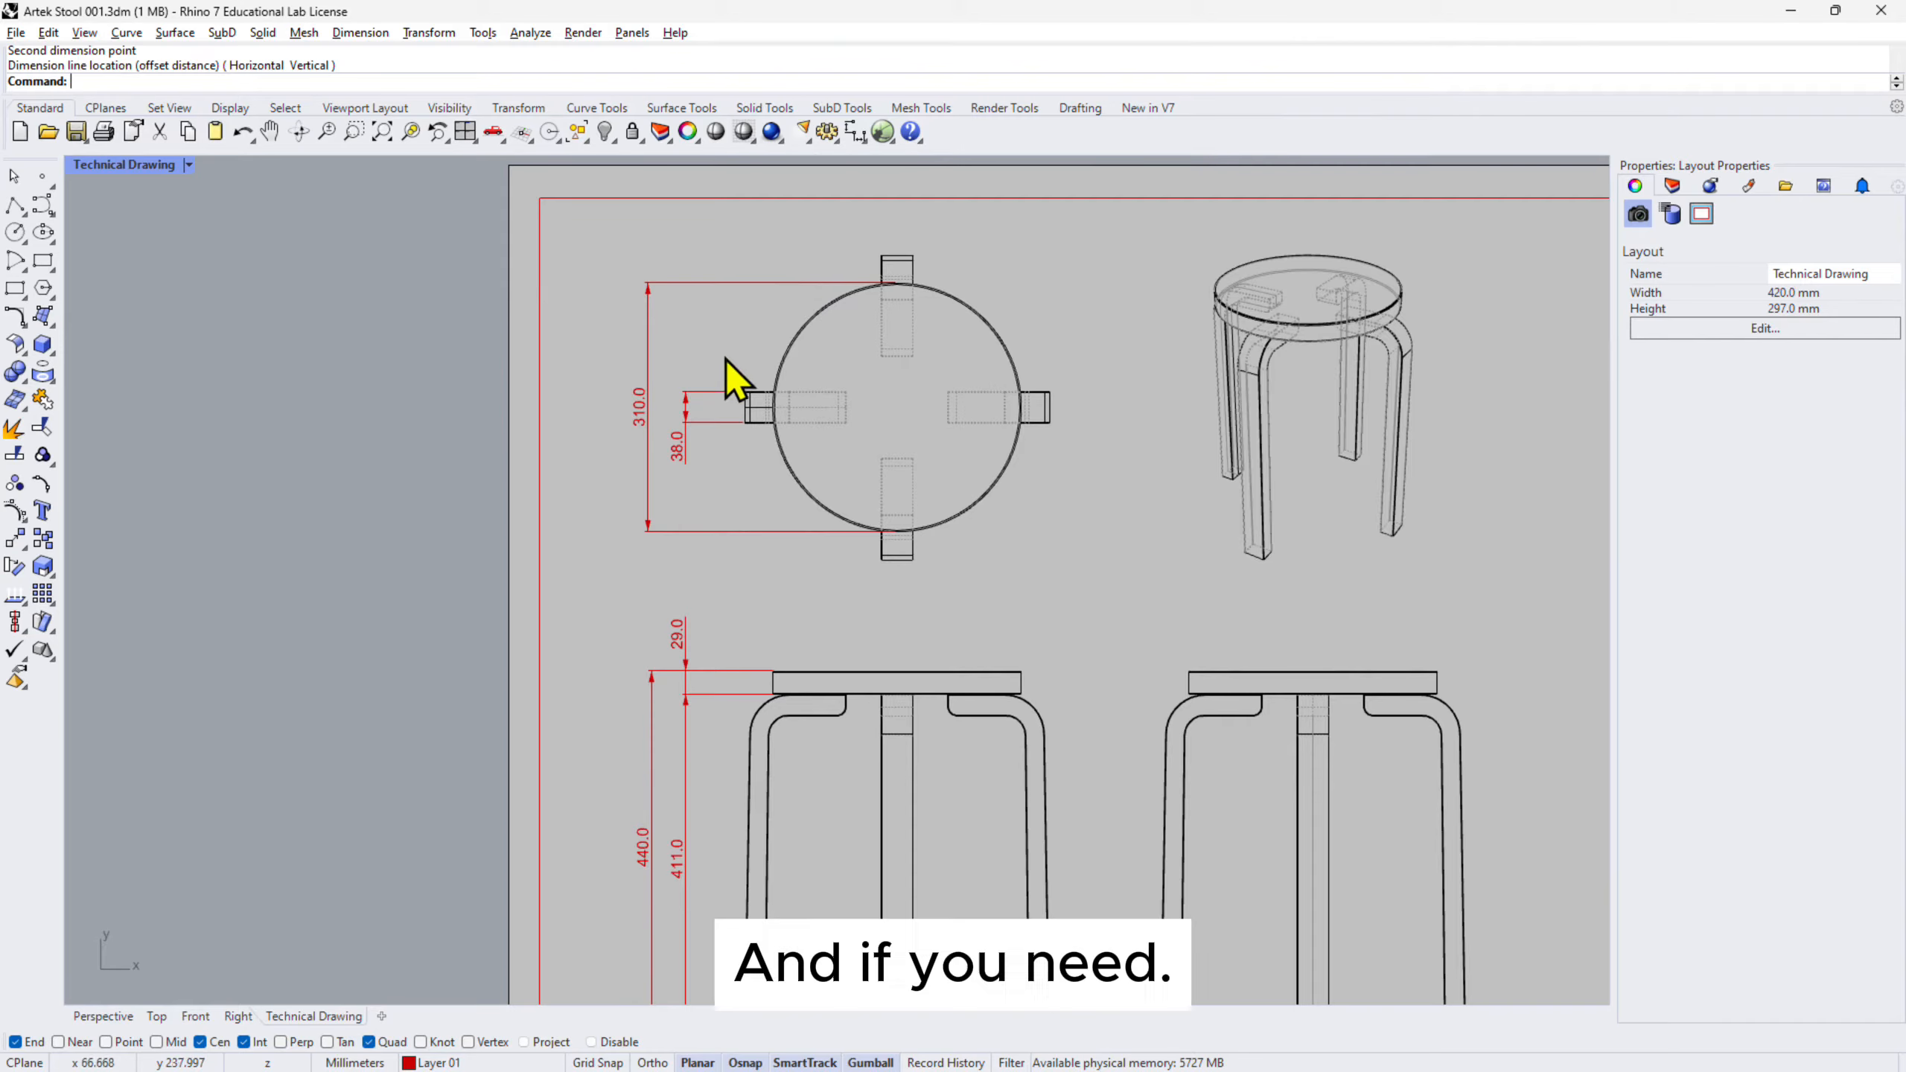
scroll(800, 298, up, 3)
key(Return)
scroll(999, 204, up, 3)
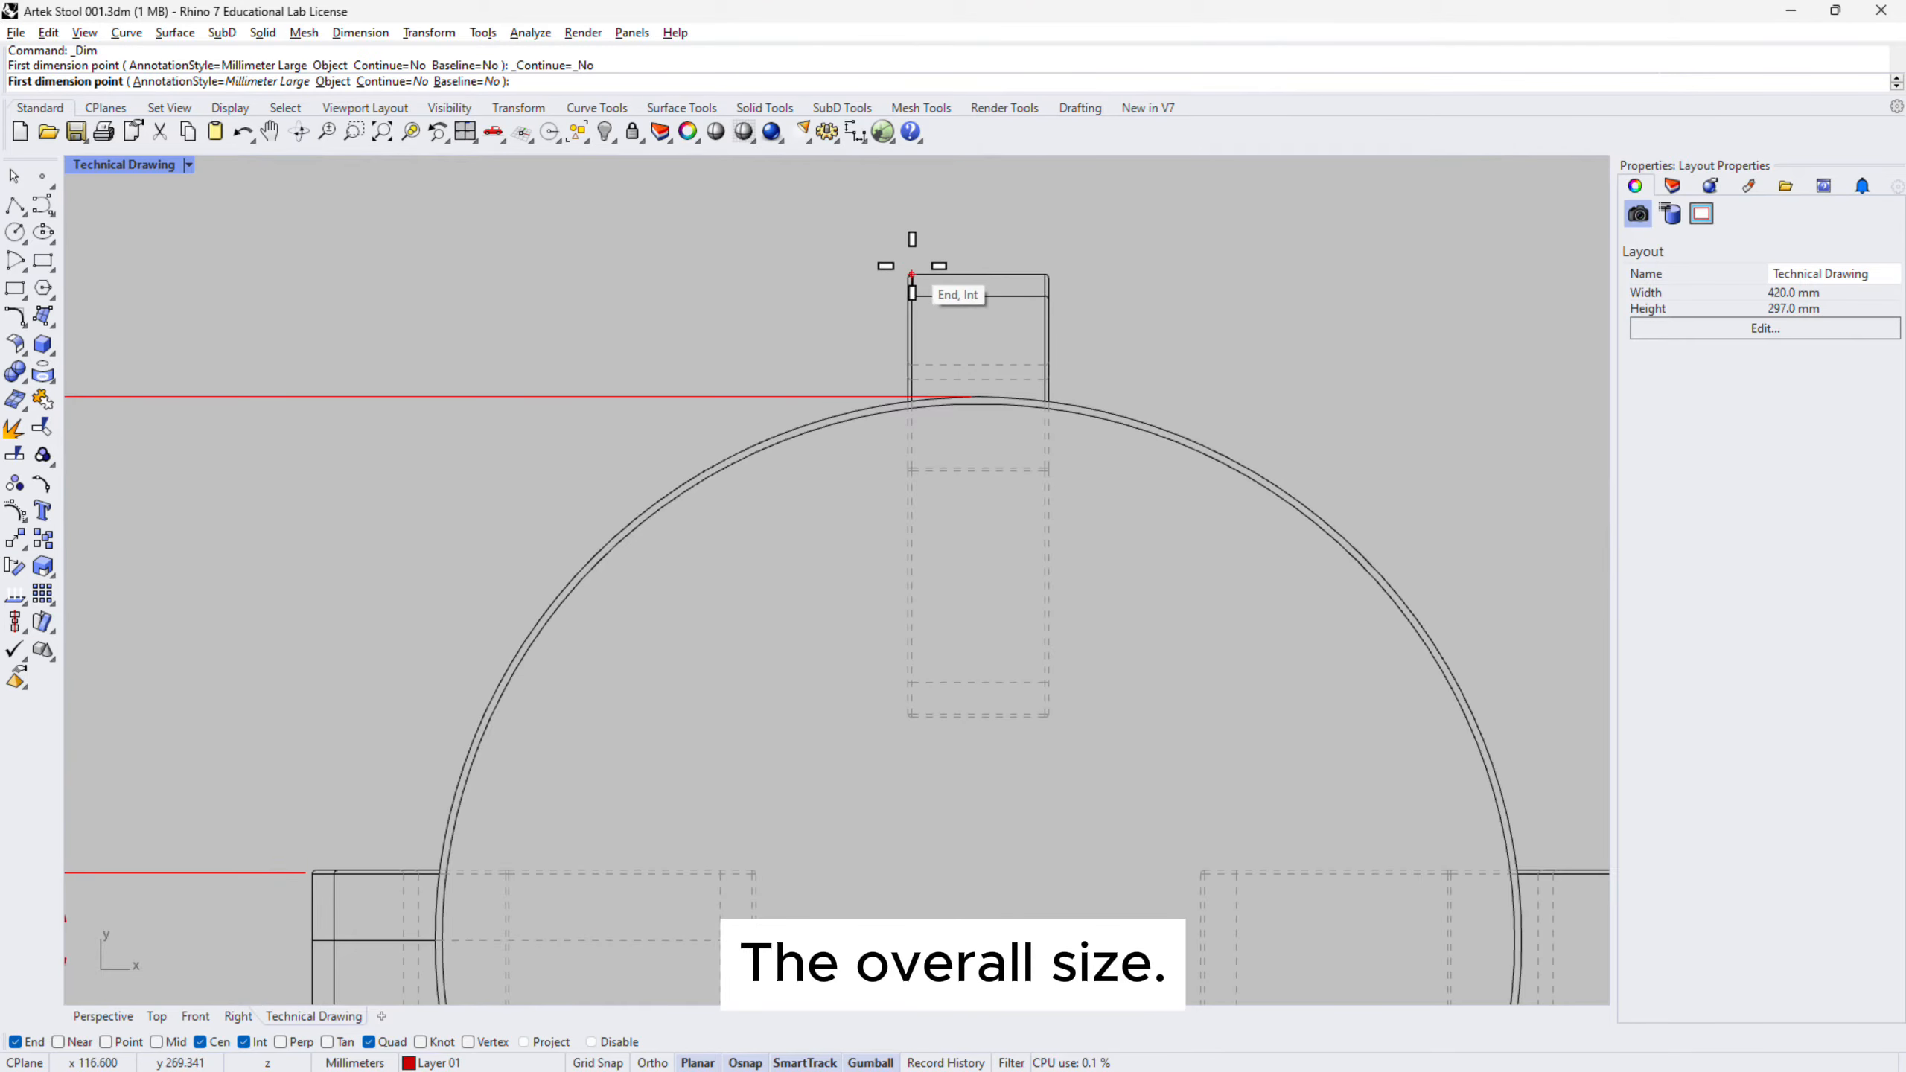
- Add a 380.0 overall dimension spanning the top and bottom leg ends' outer corners in plan
click(910, 274)
scroll(910, 248, down, 3)
scroll(916, 774, up, 5)
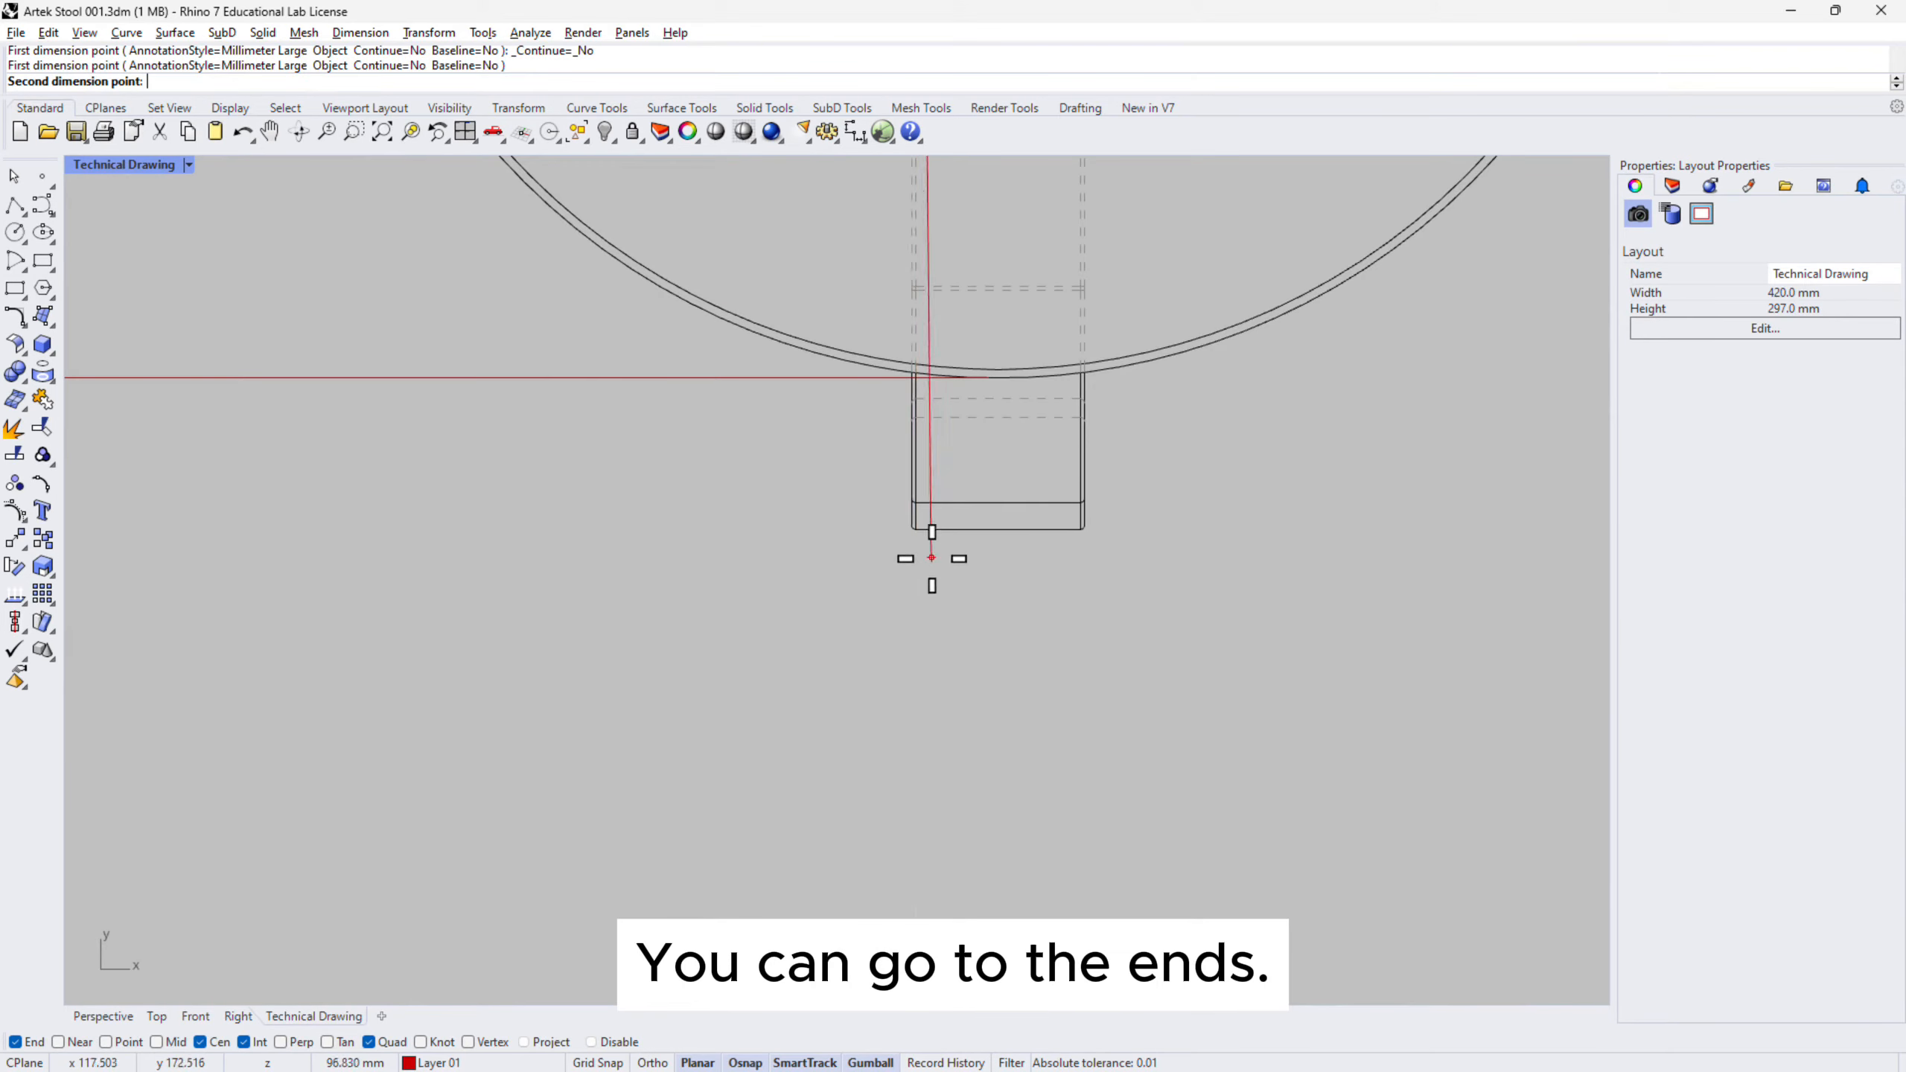
click(914, 529)
scroll(1044, 642, down, 5)
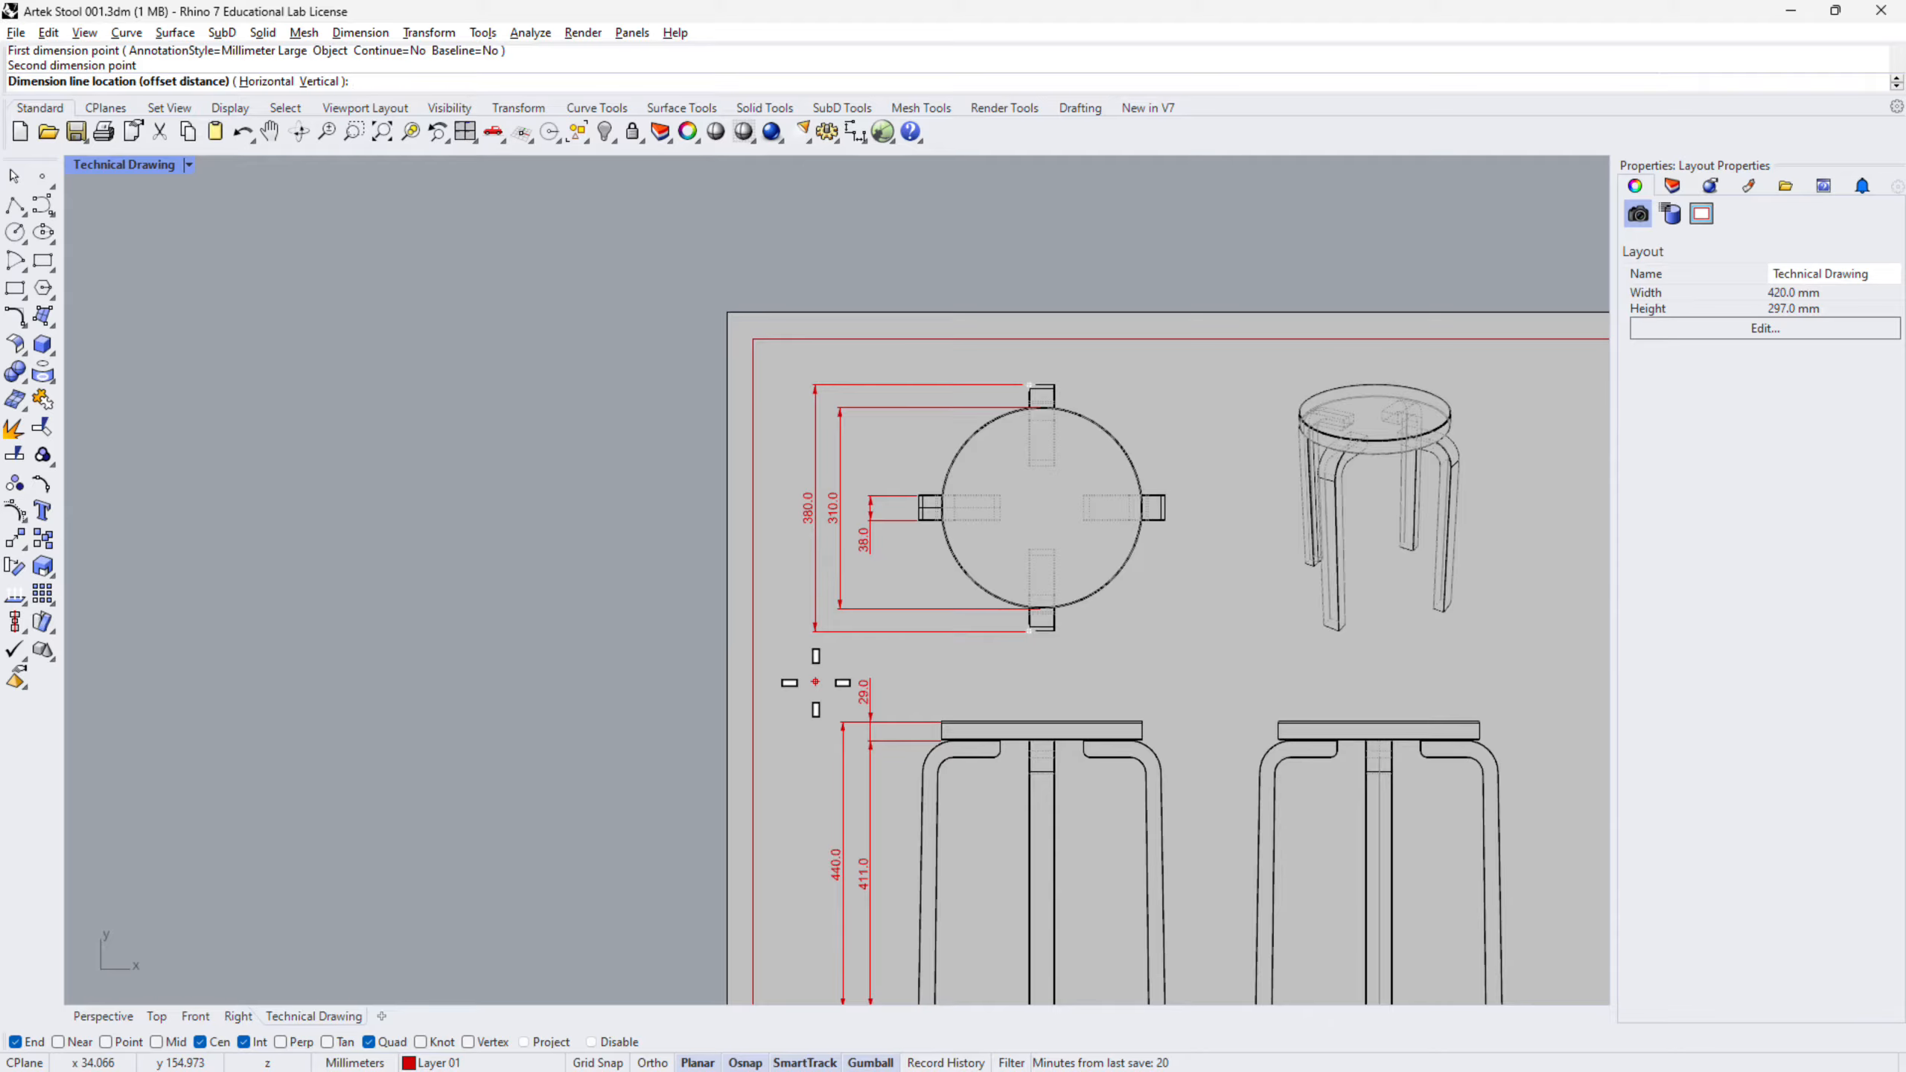
click(815, 682)
scroll(1051, 676, down, 2)
scroll(1028, 750, up, 2)
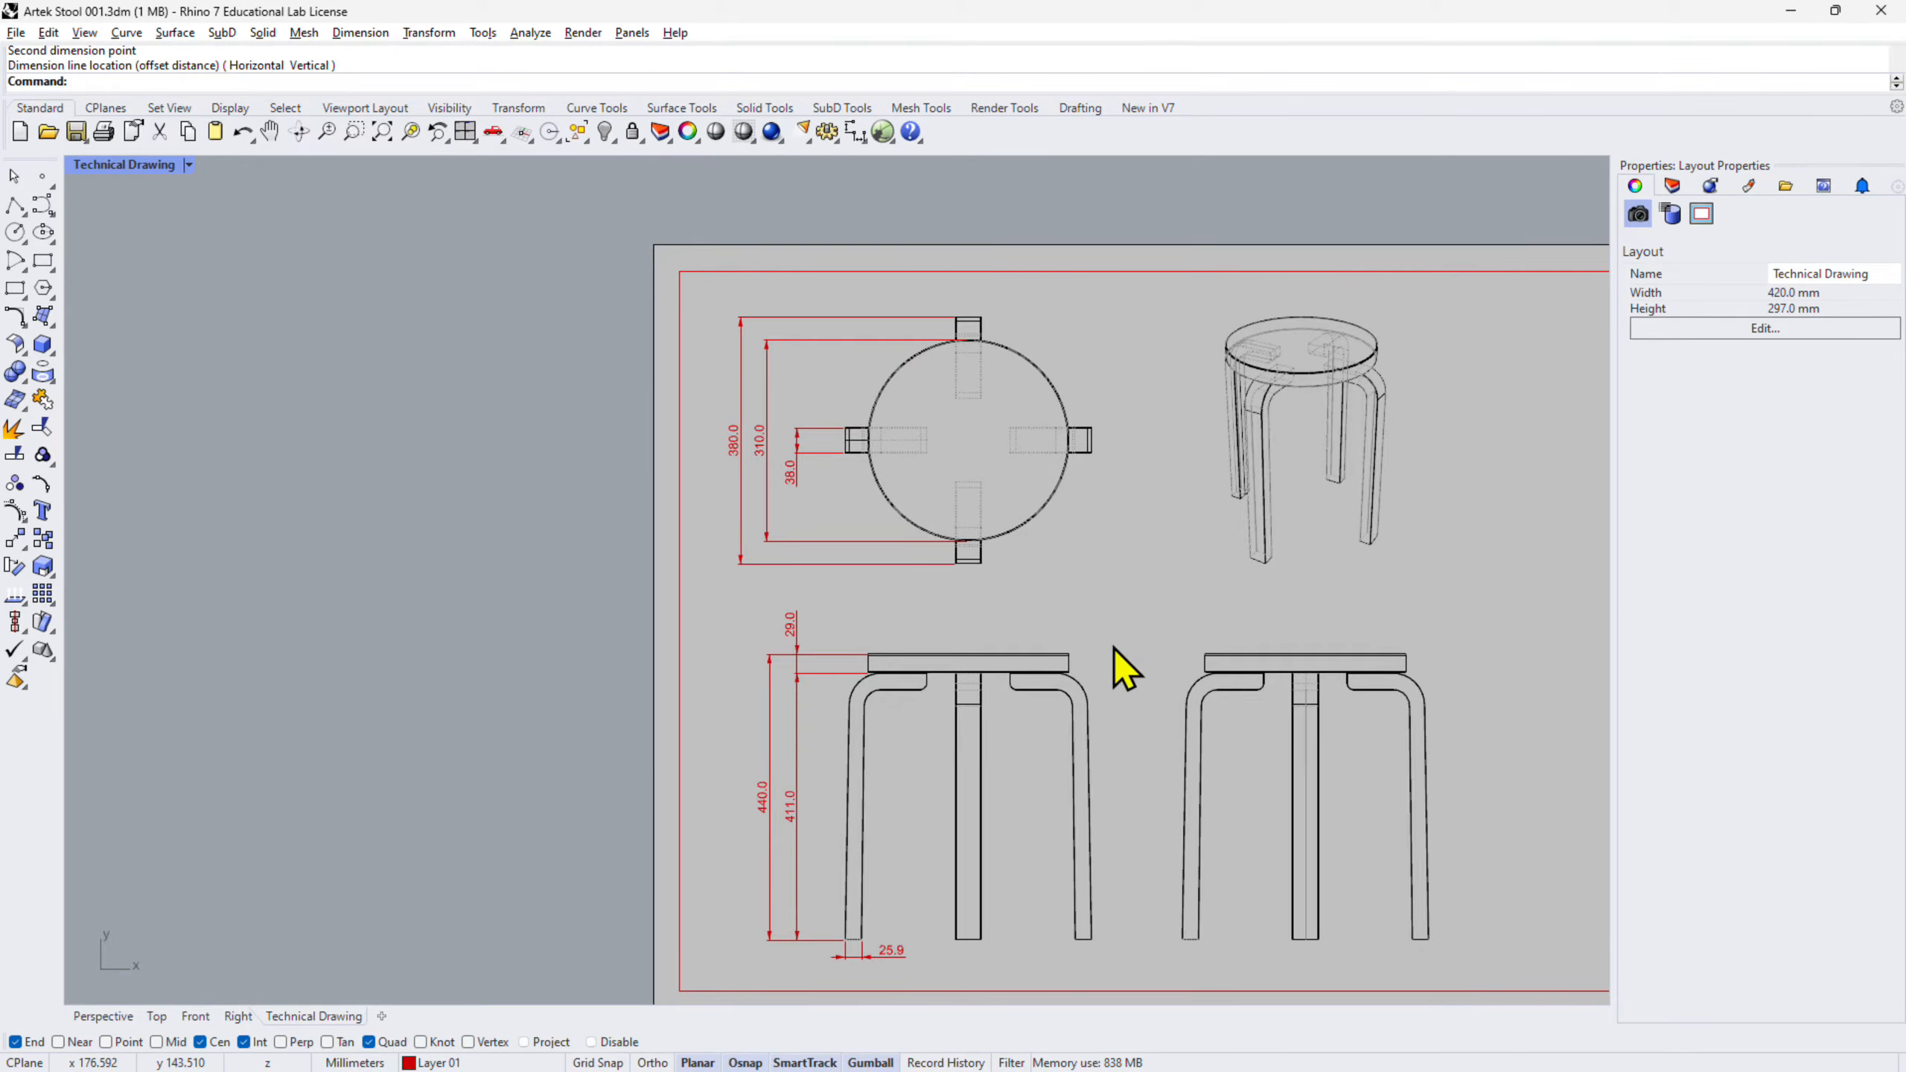
scroll(1114, 498, up, 3)
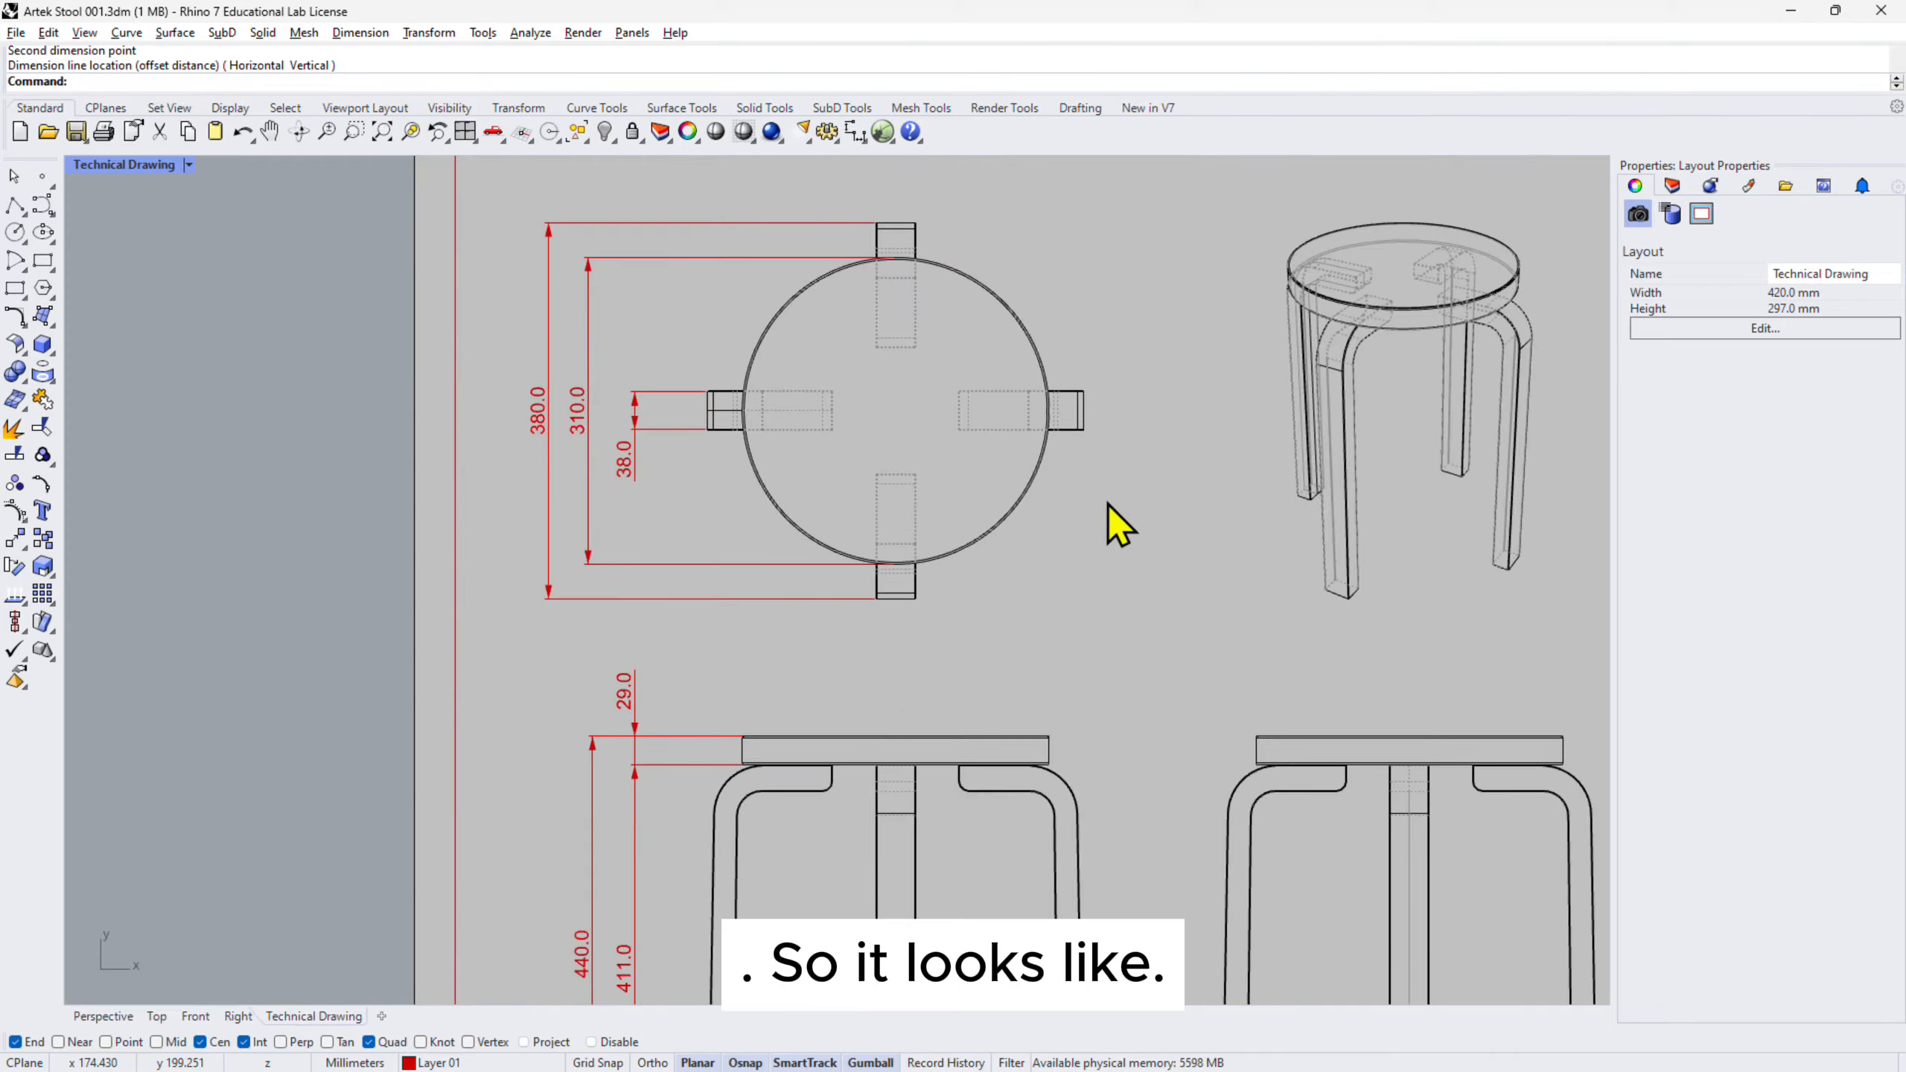
right_drag(1013, 668, 1027, 511)
scroll(1027, 510, down, 2)
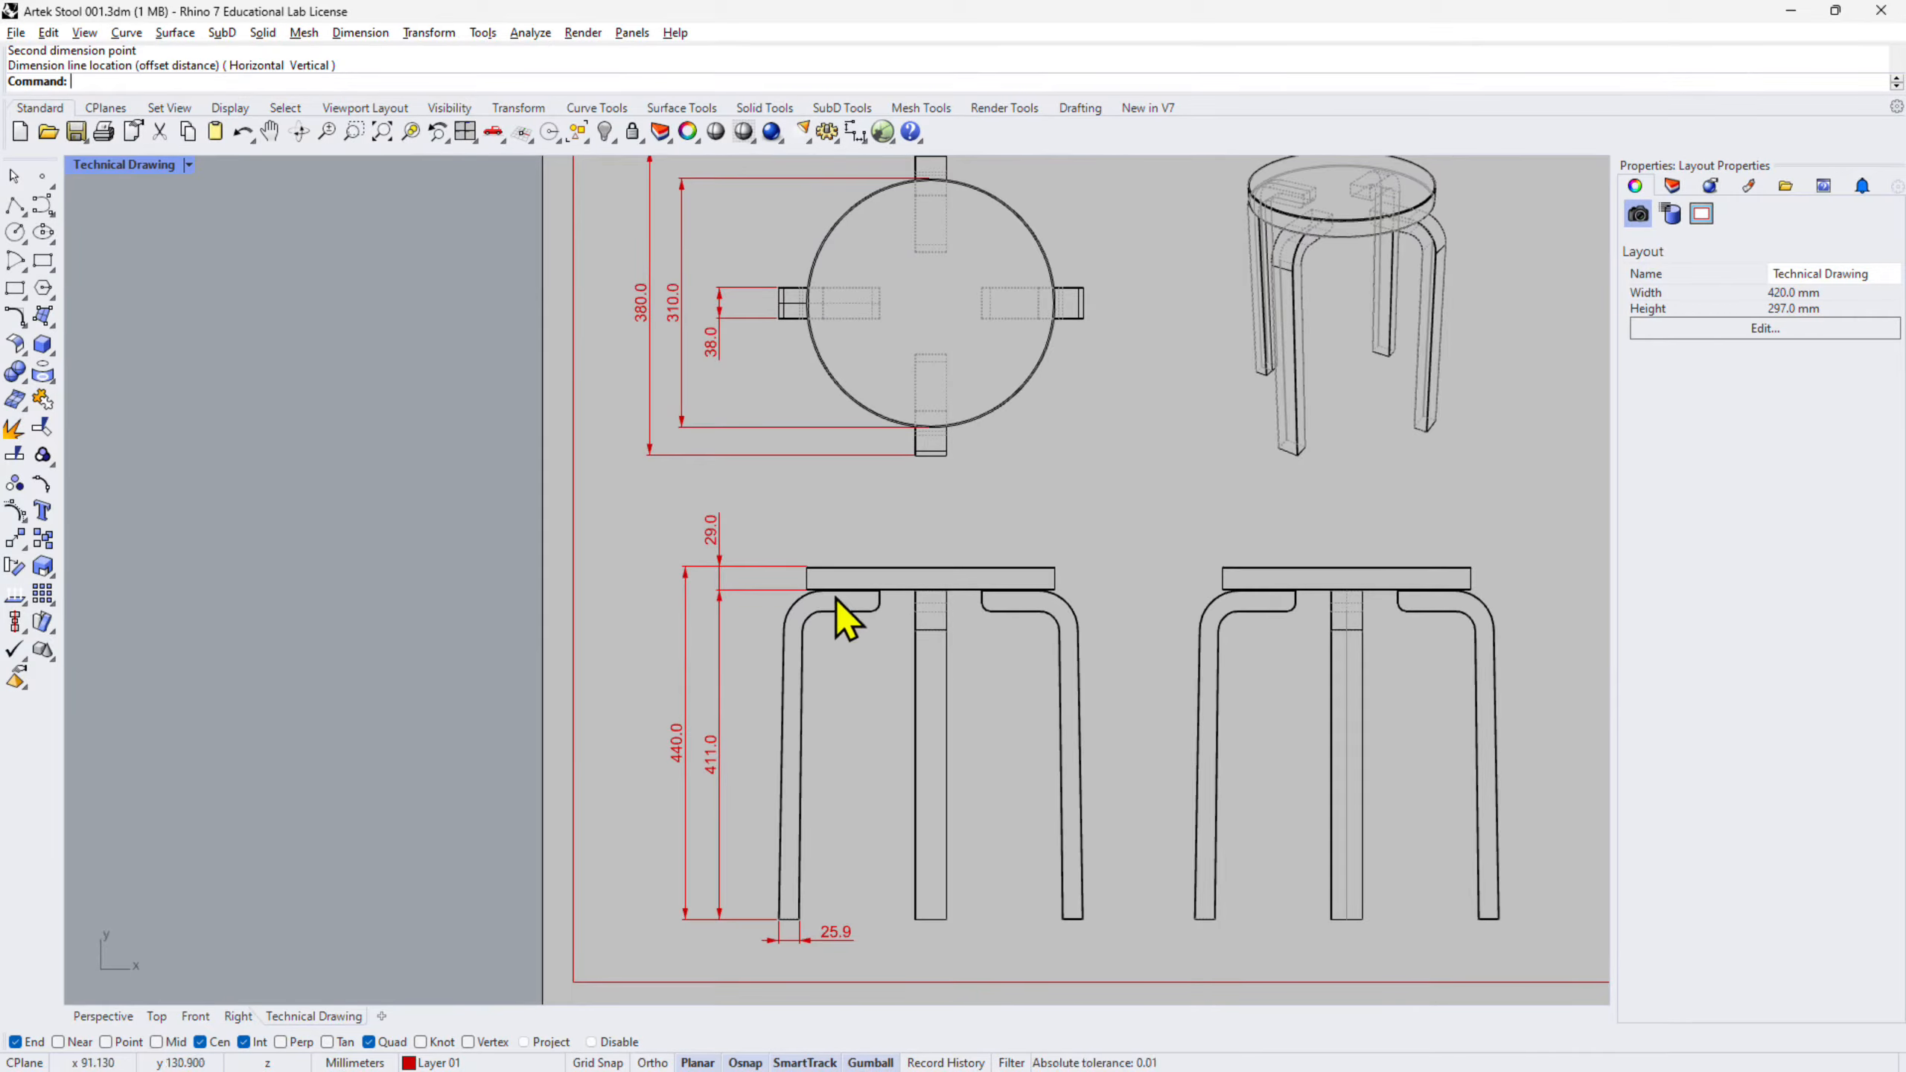
scroll(834, 610, up, 5)
scroll(810, 635, up, 5)
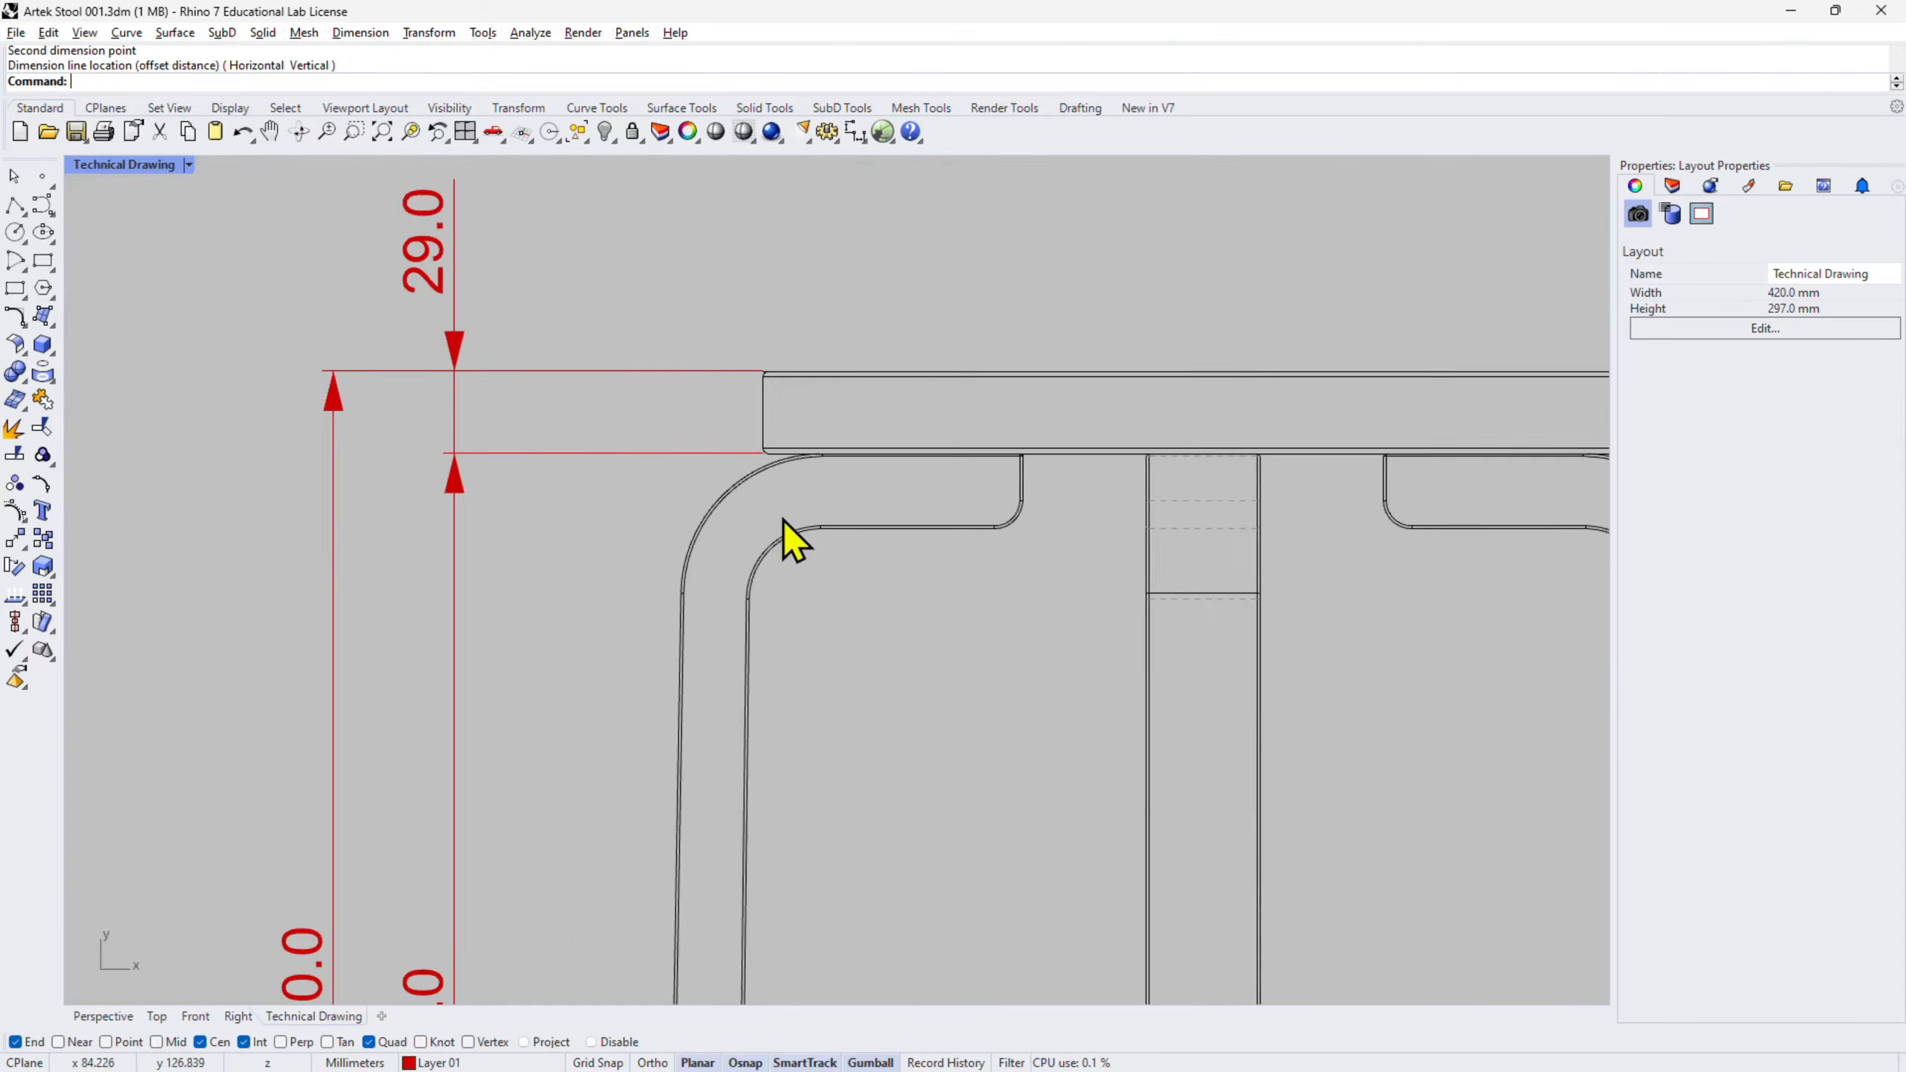
- Add an R50.0 radius dimension to the outer leg bend in the front view
click(865, 140)
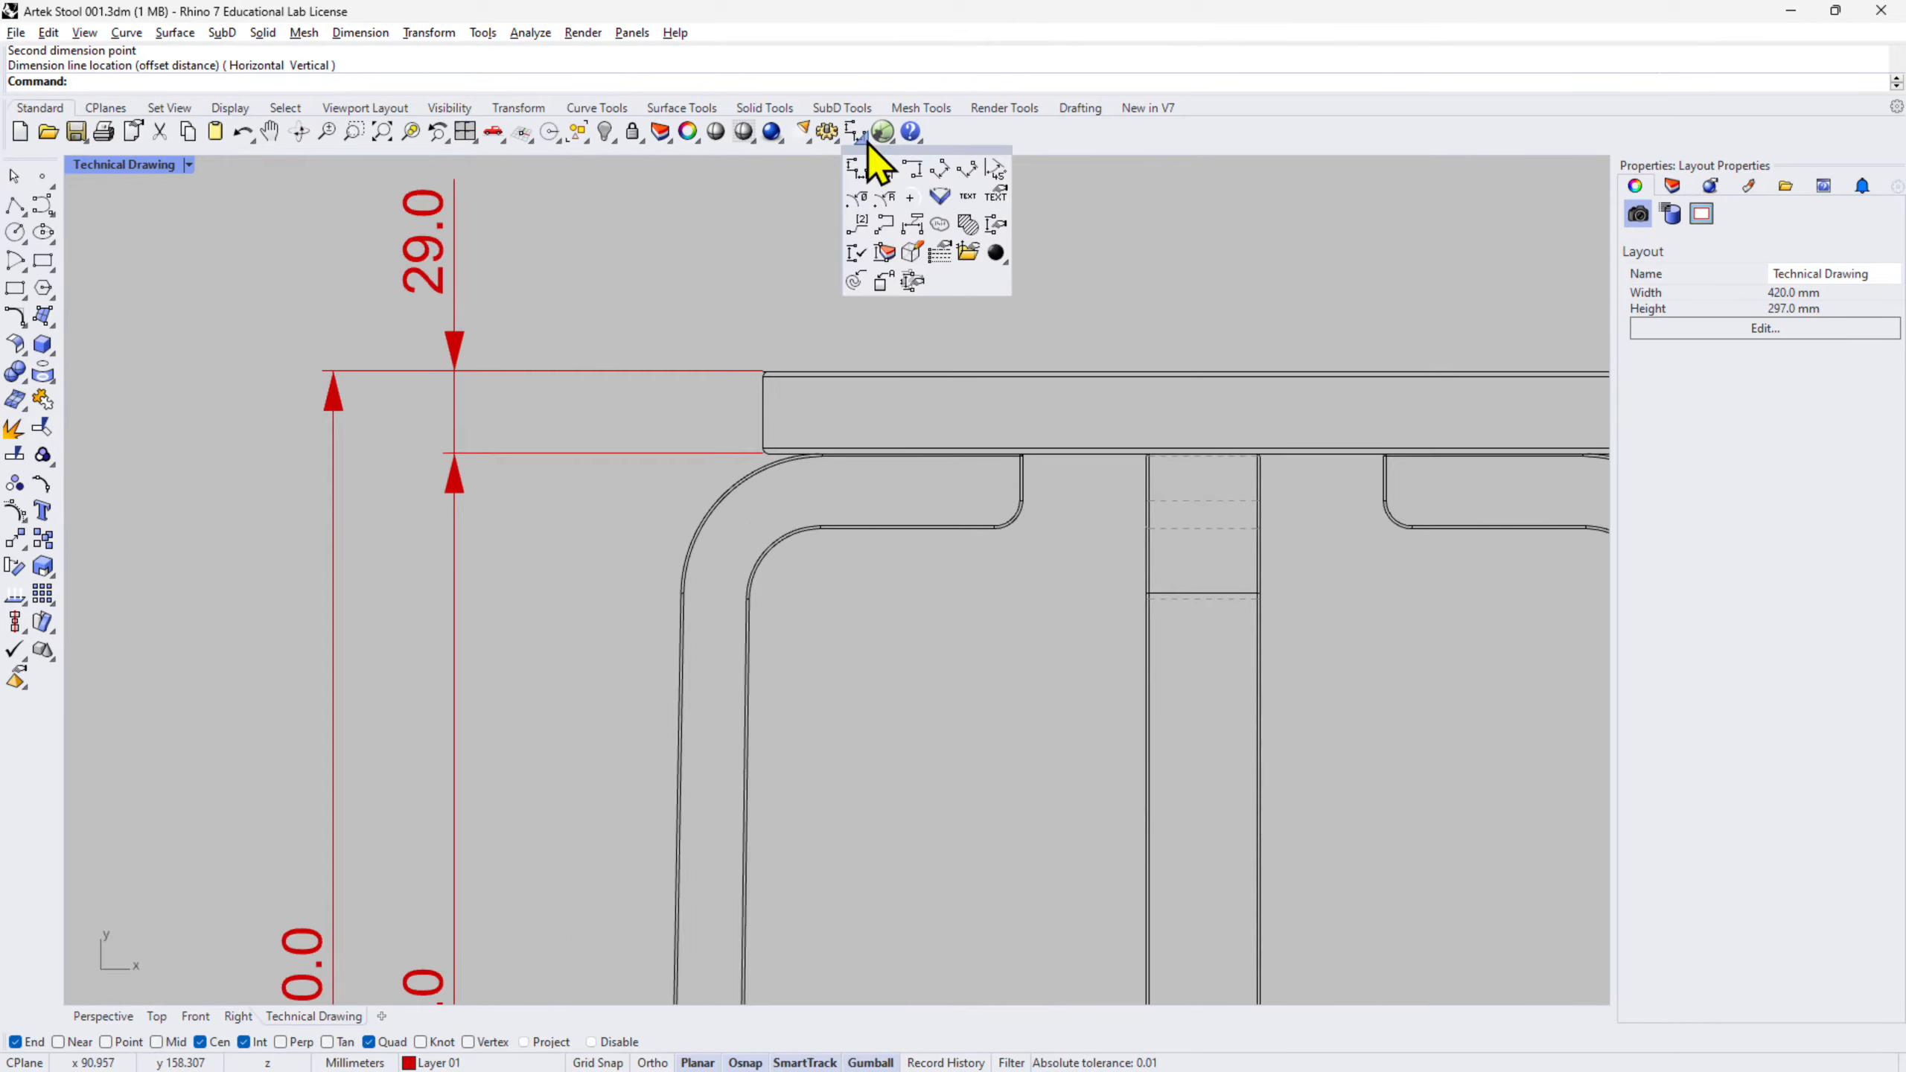
click(885, 198)
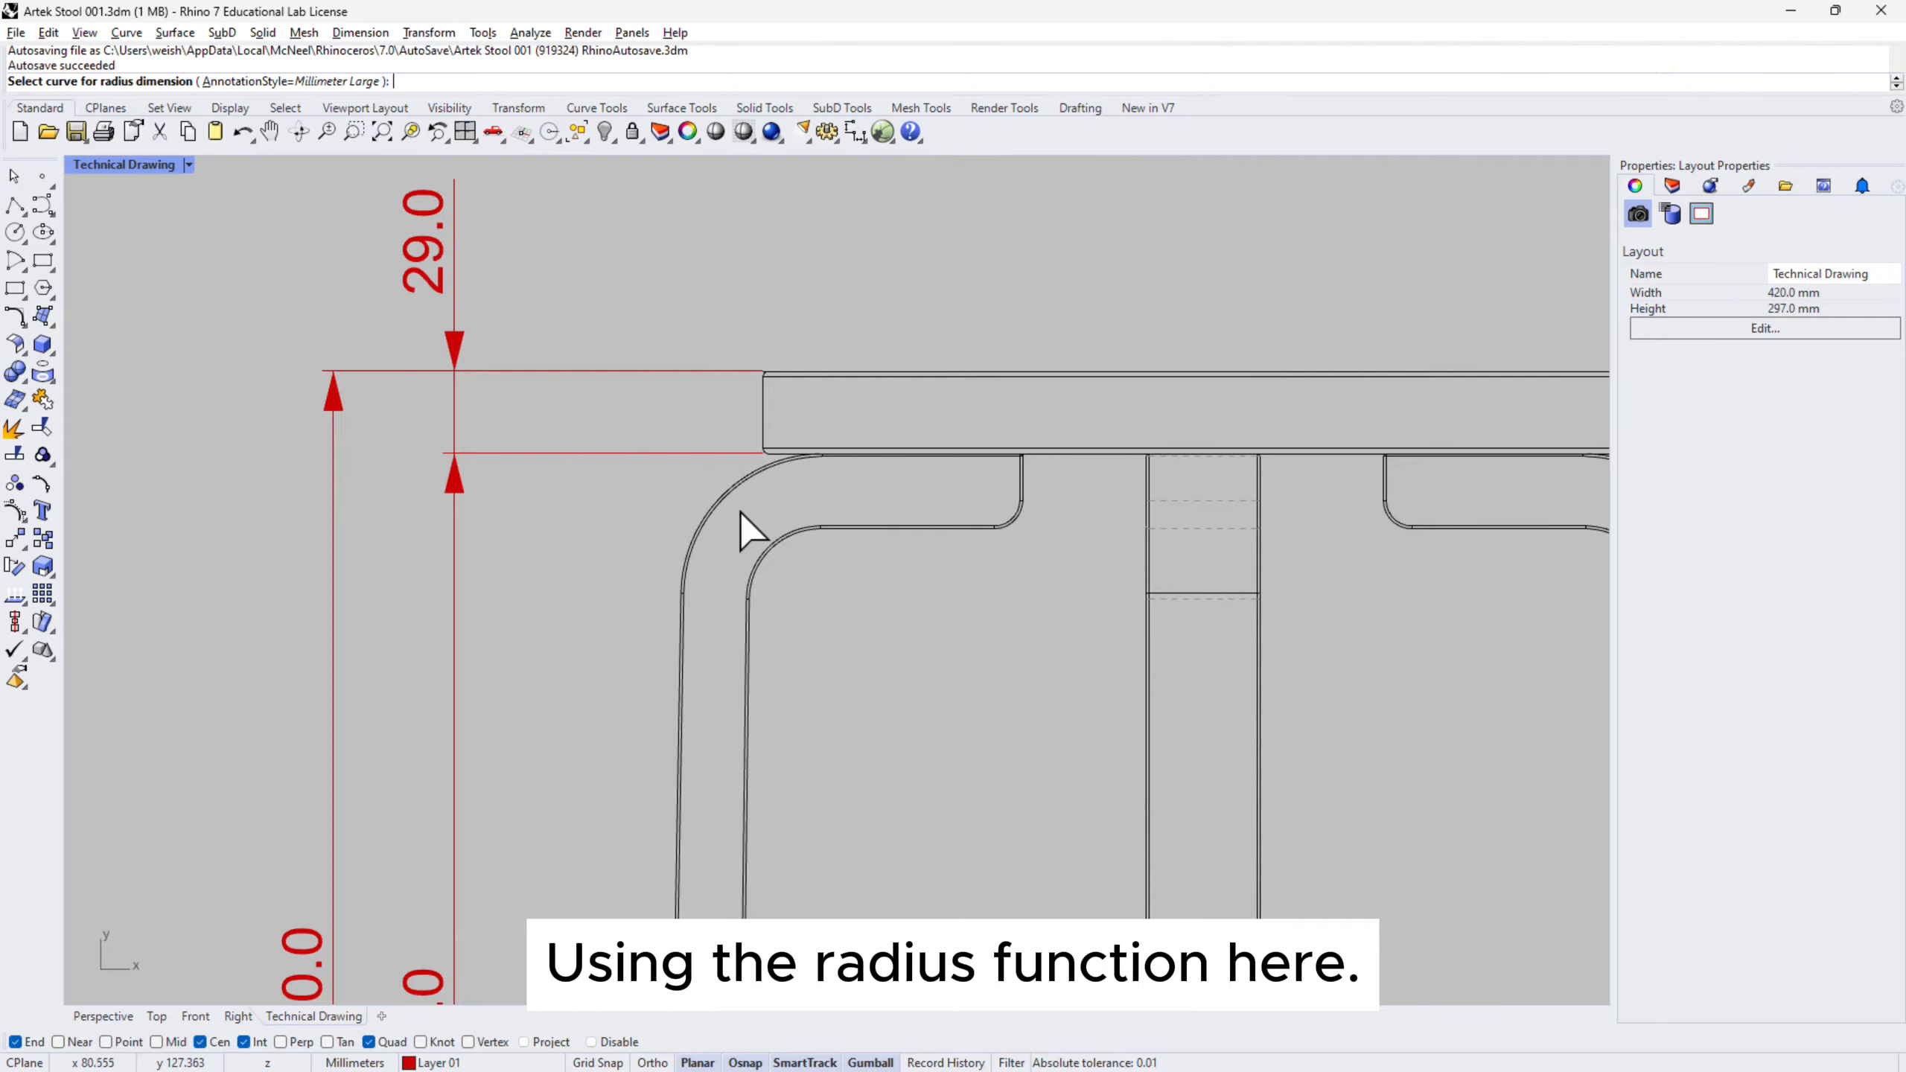
scroll(705, 517, up, 5)
click(711, 518)
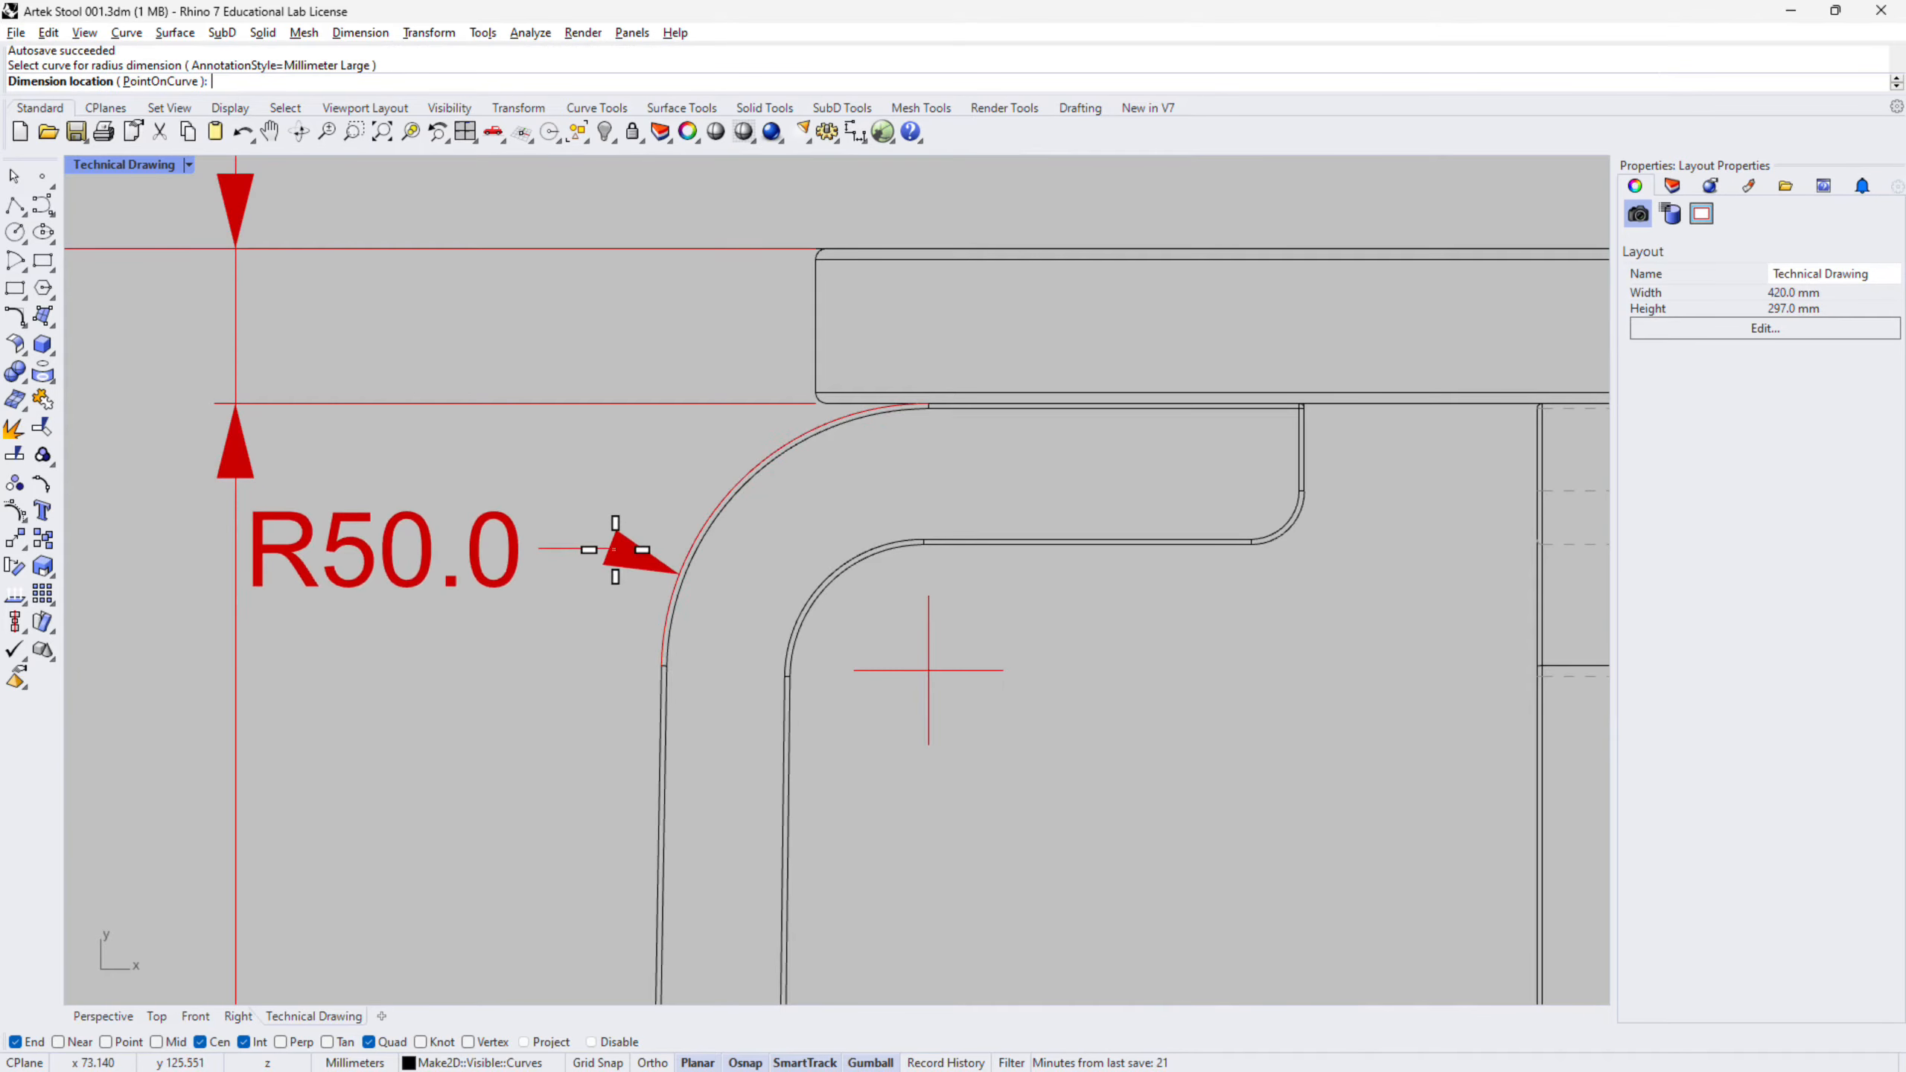
scroll(626, 545, down, 5)
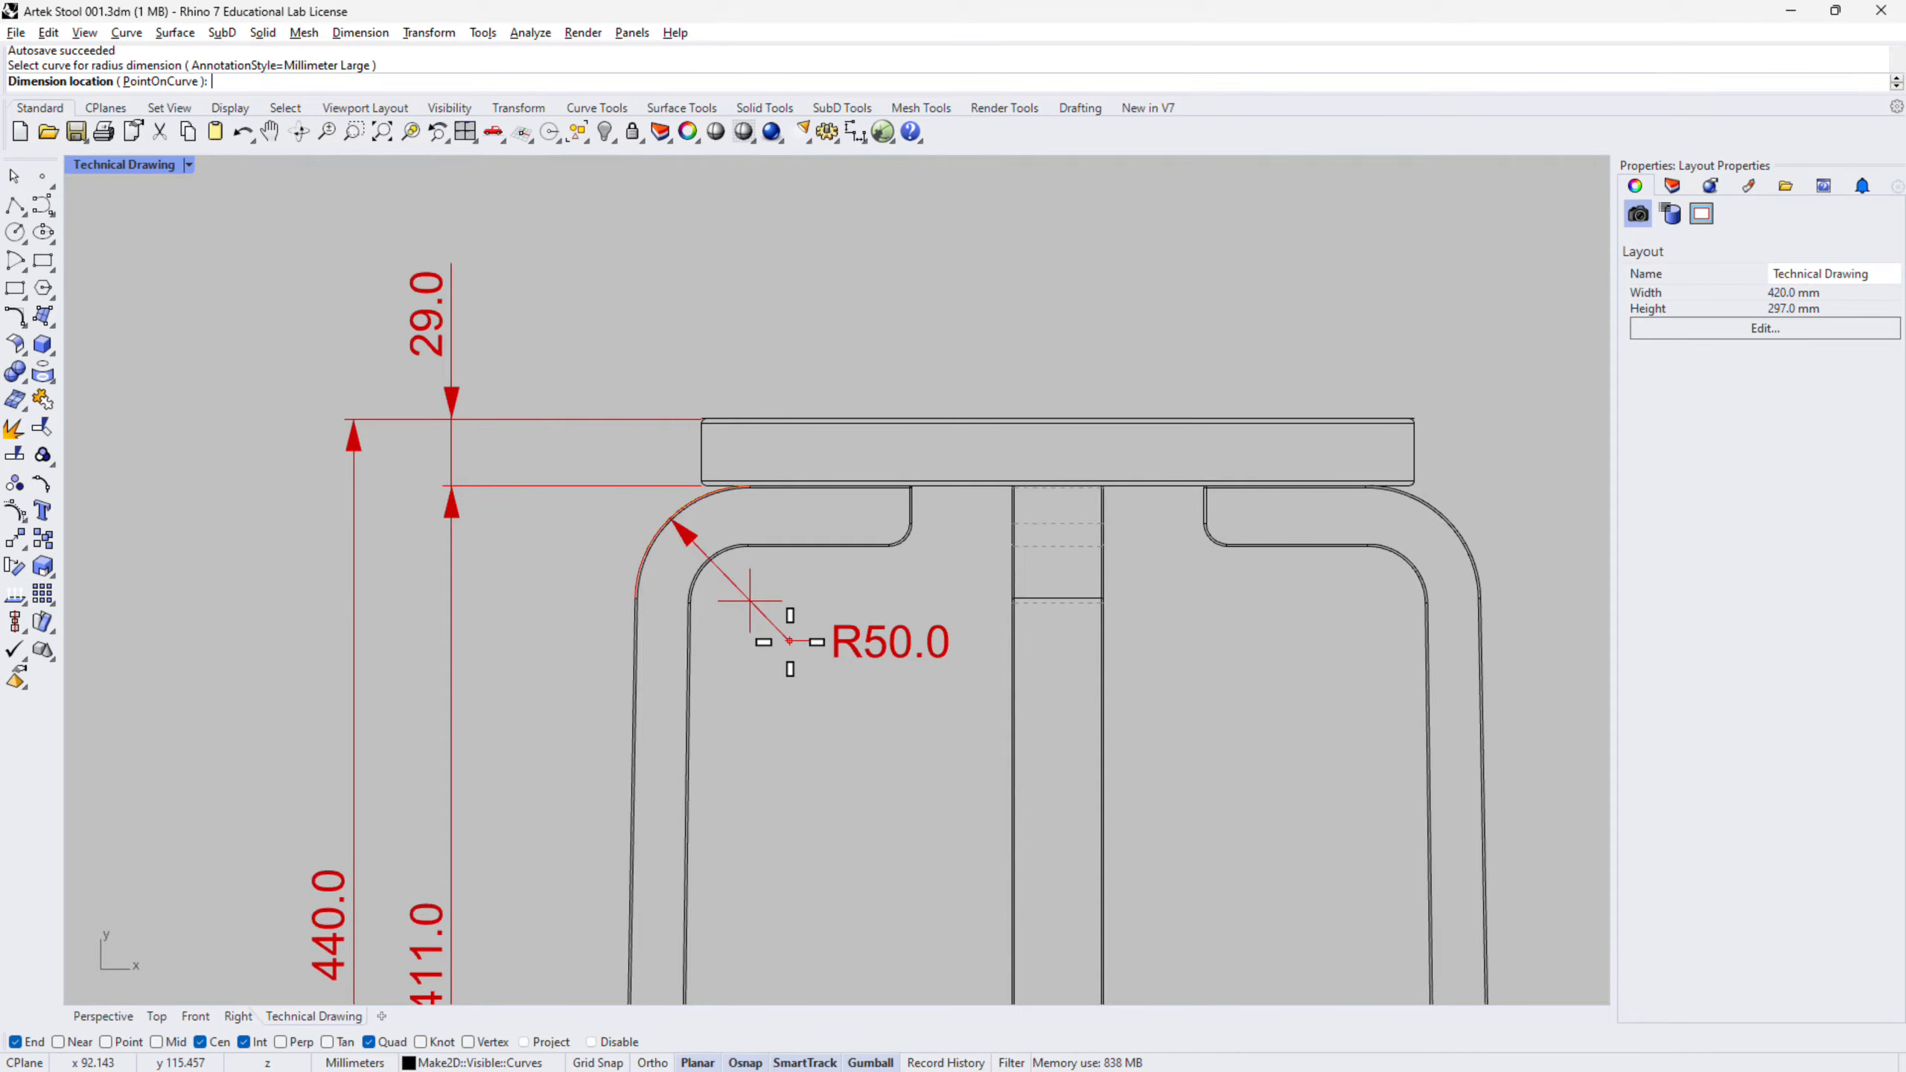
click(789, 642)
- Add an R25.0 radius dimension to the inner leg bend, redoing the mistaken R26.0 pick
right_drag(1383, 646, 1280, 606)
right_click(1280, 564)
scroll(1326, 519, up, 10)
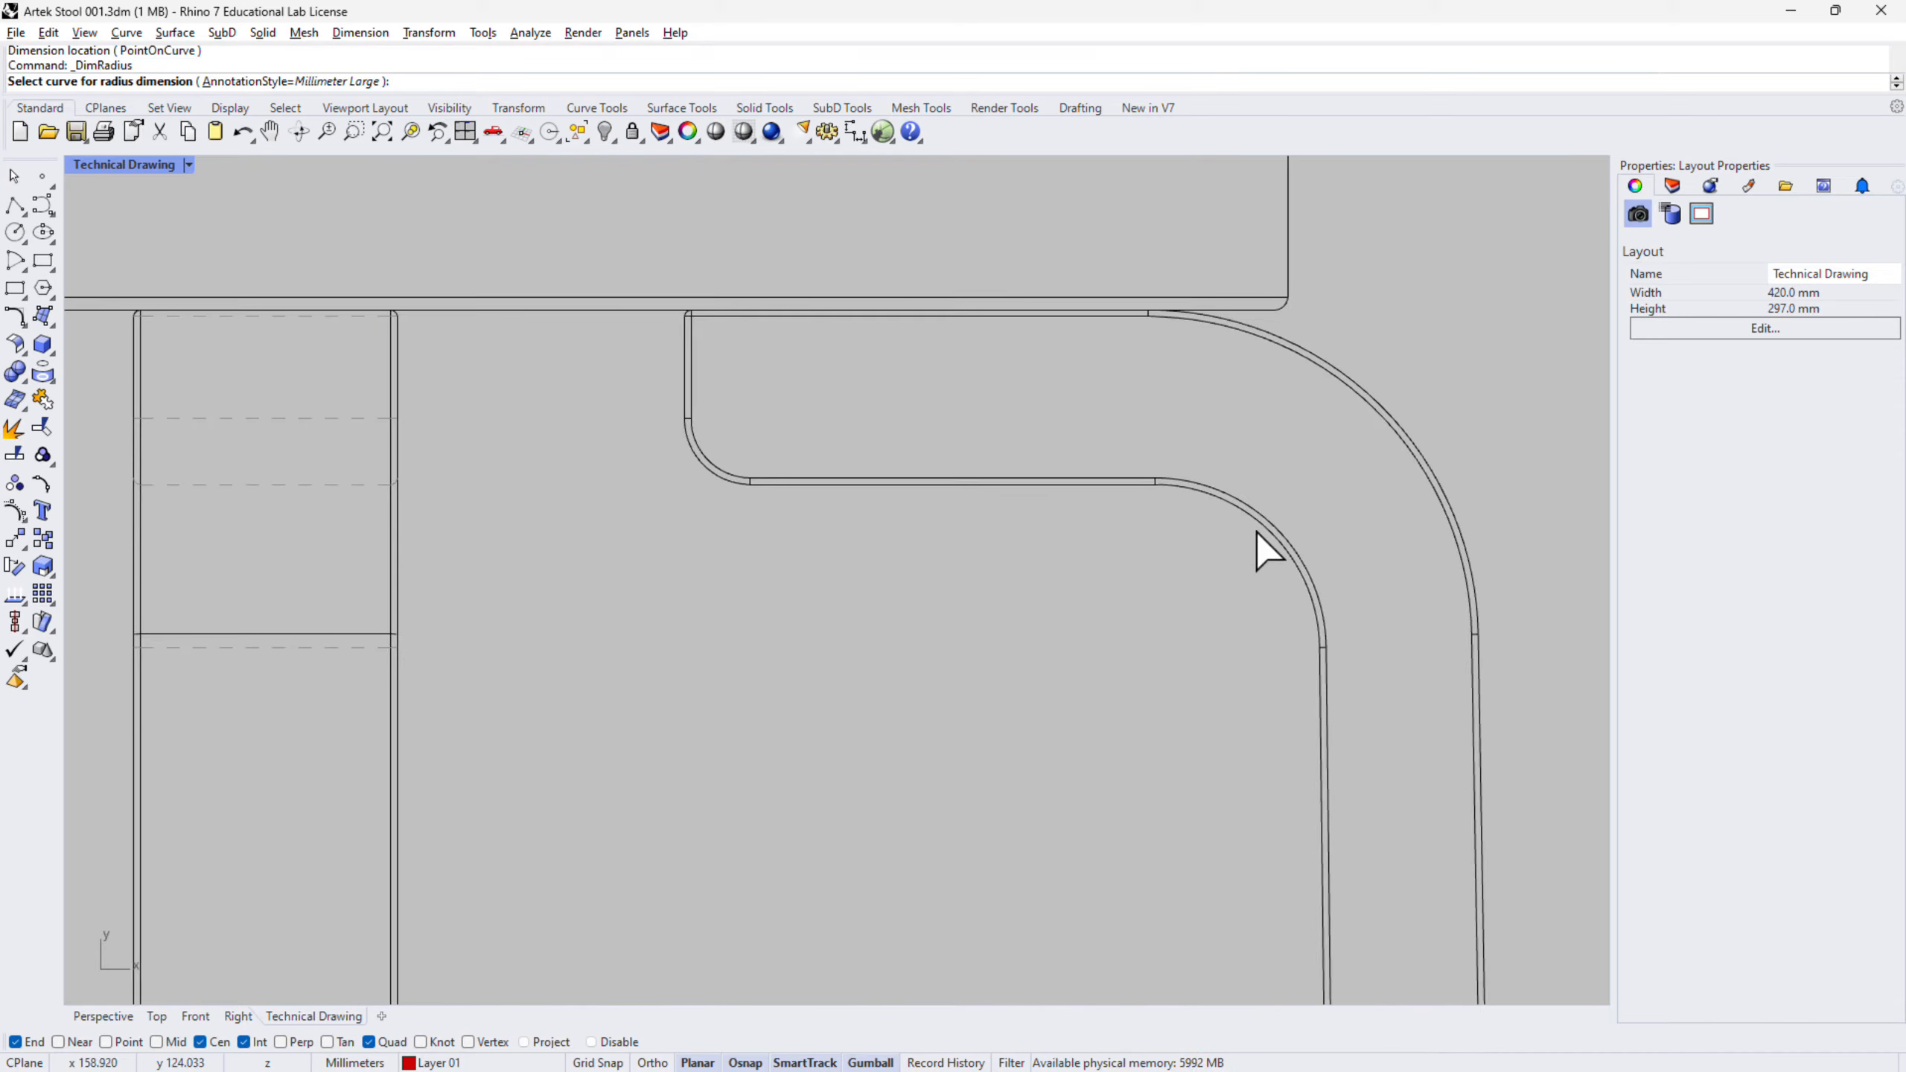
click(1254, 513)
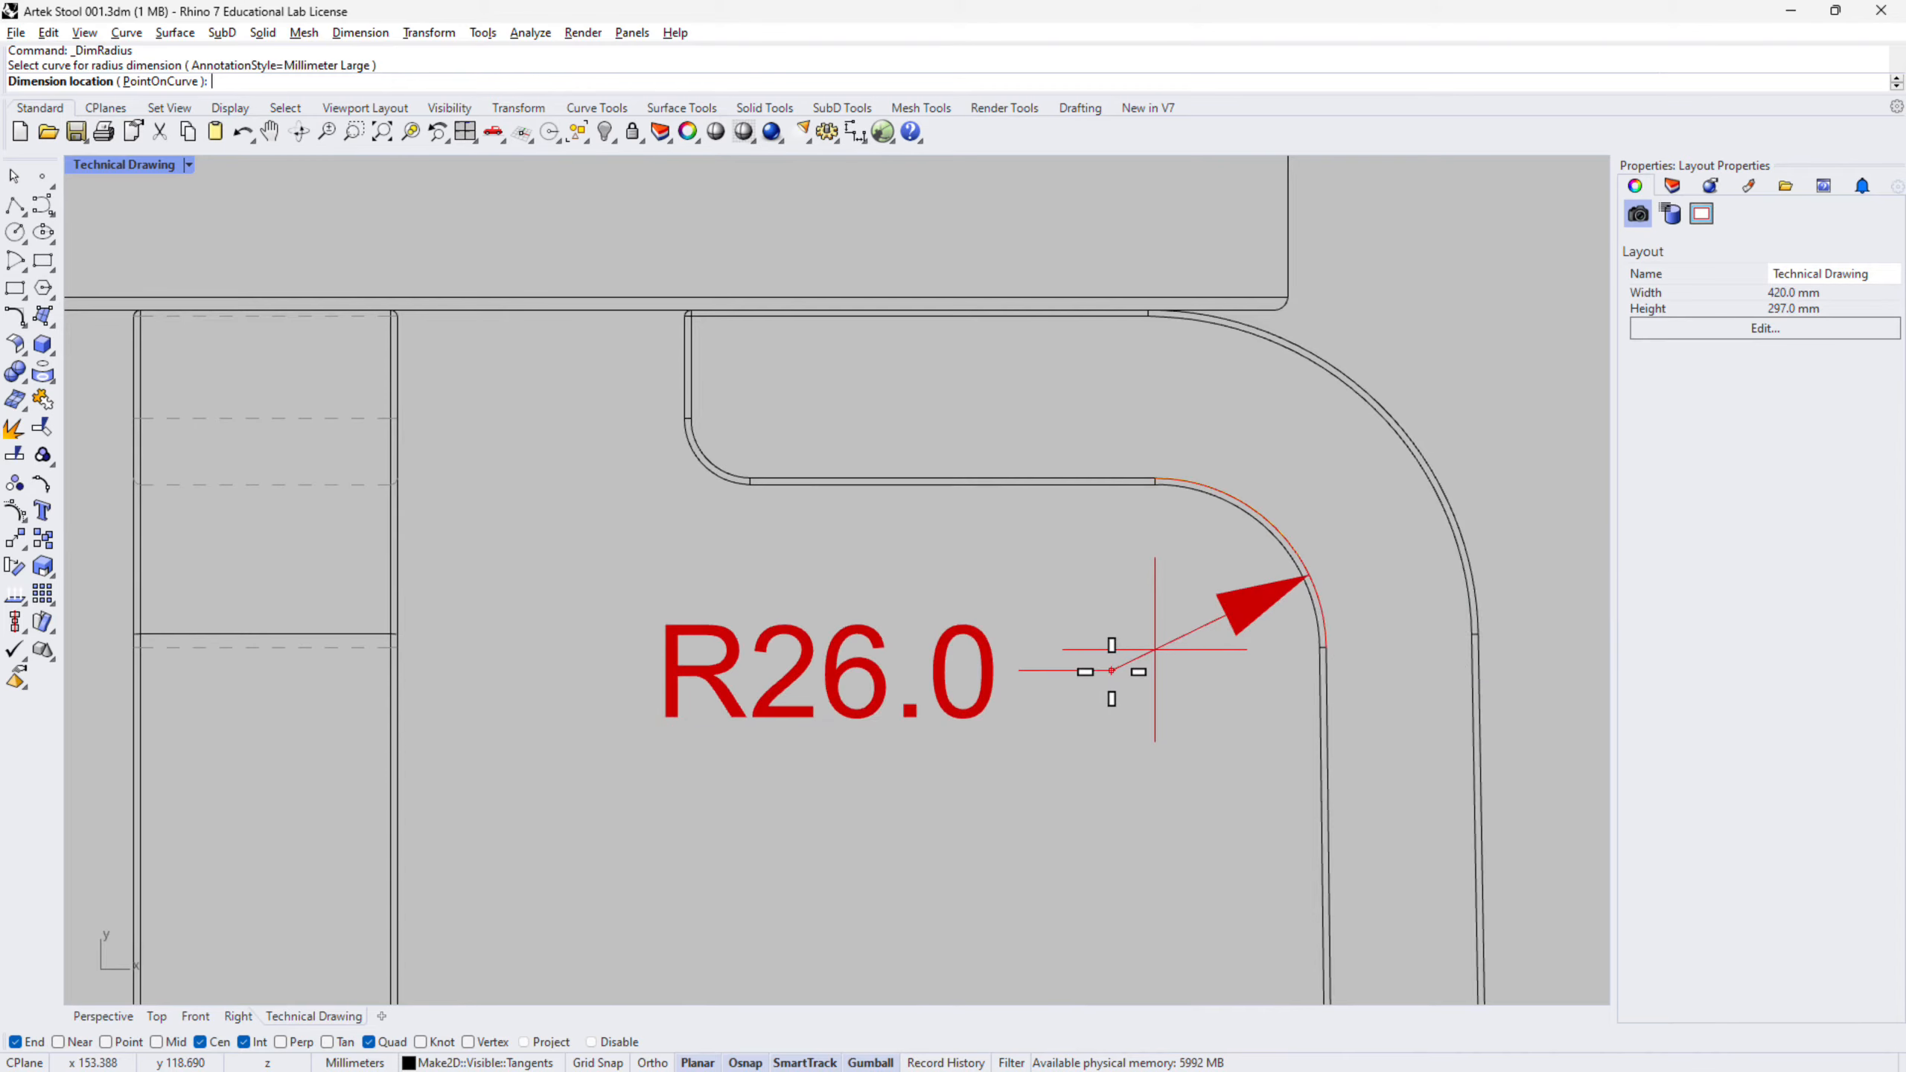
key(Escape)
right_click(1208, 524)
click(1216, 504)
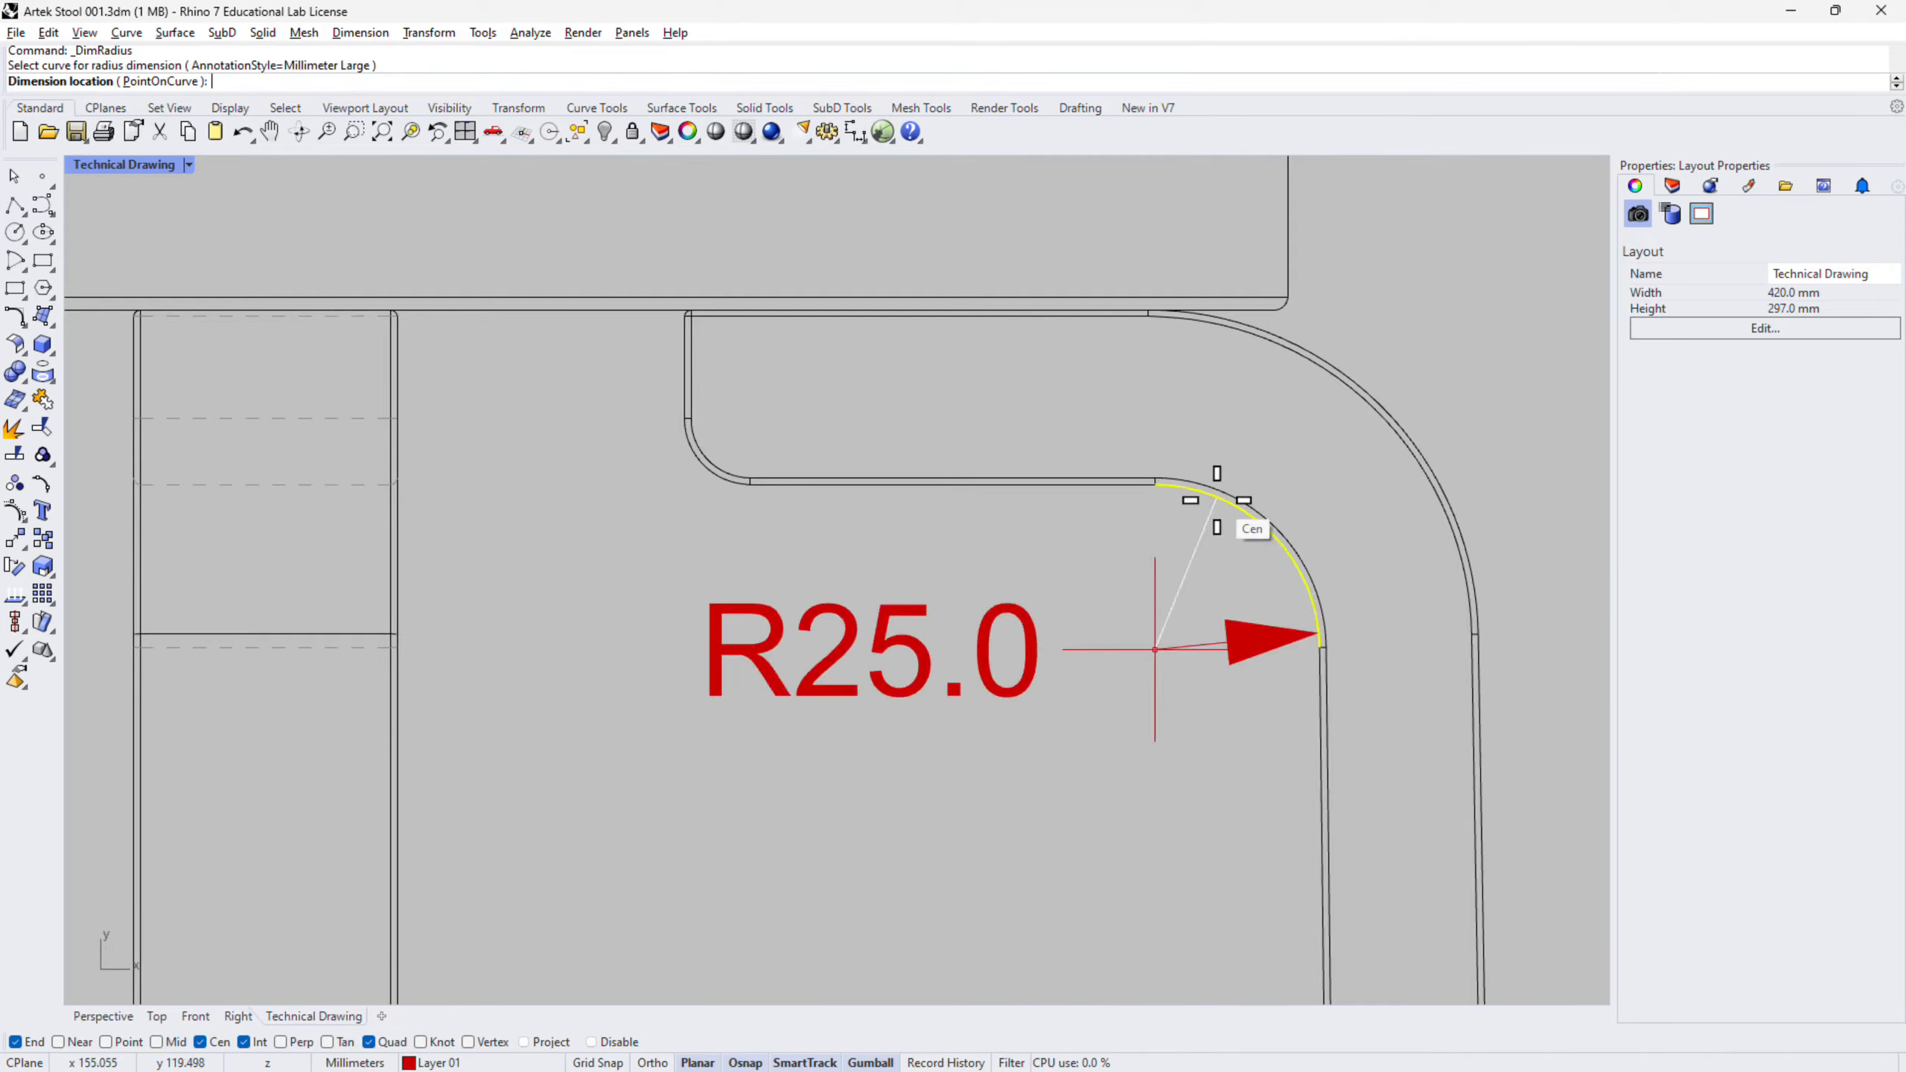
click(1077, 729)
scroll(1204, 459, down, 2)
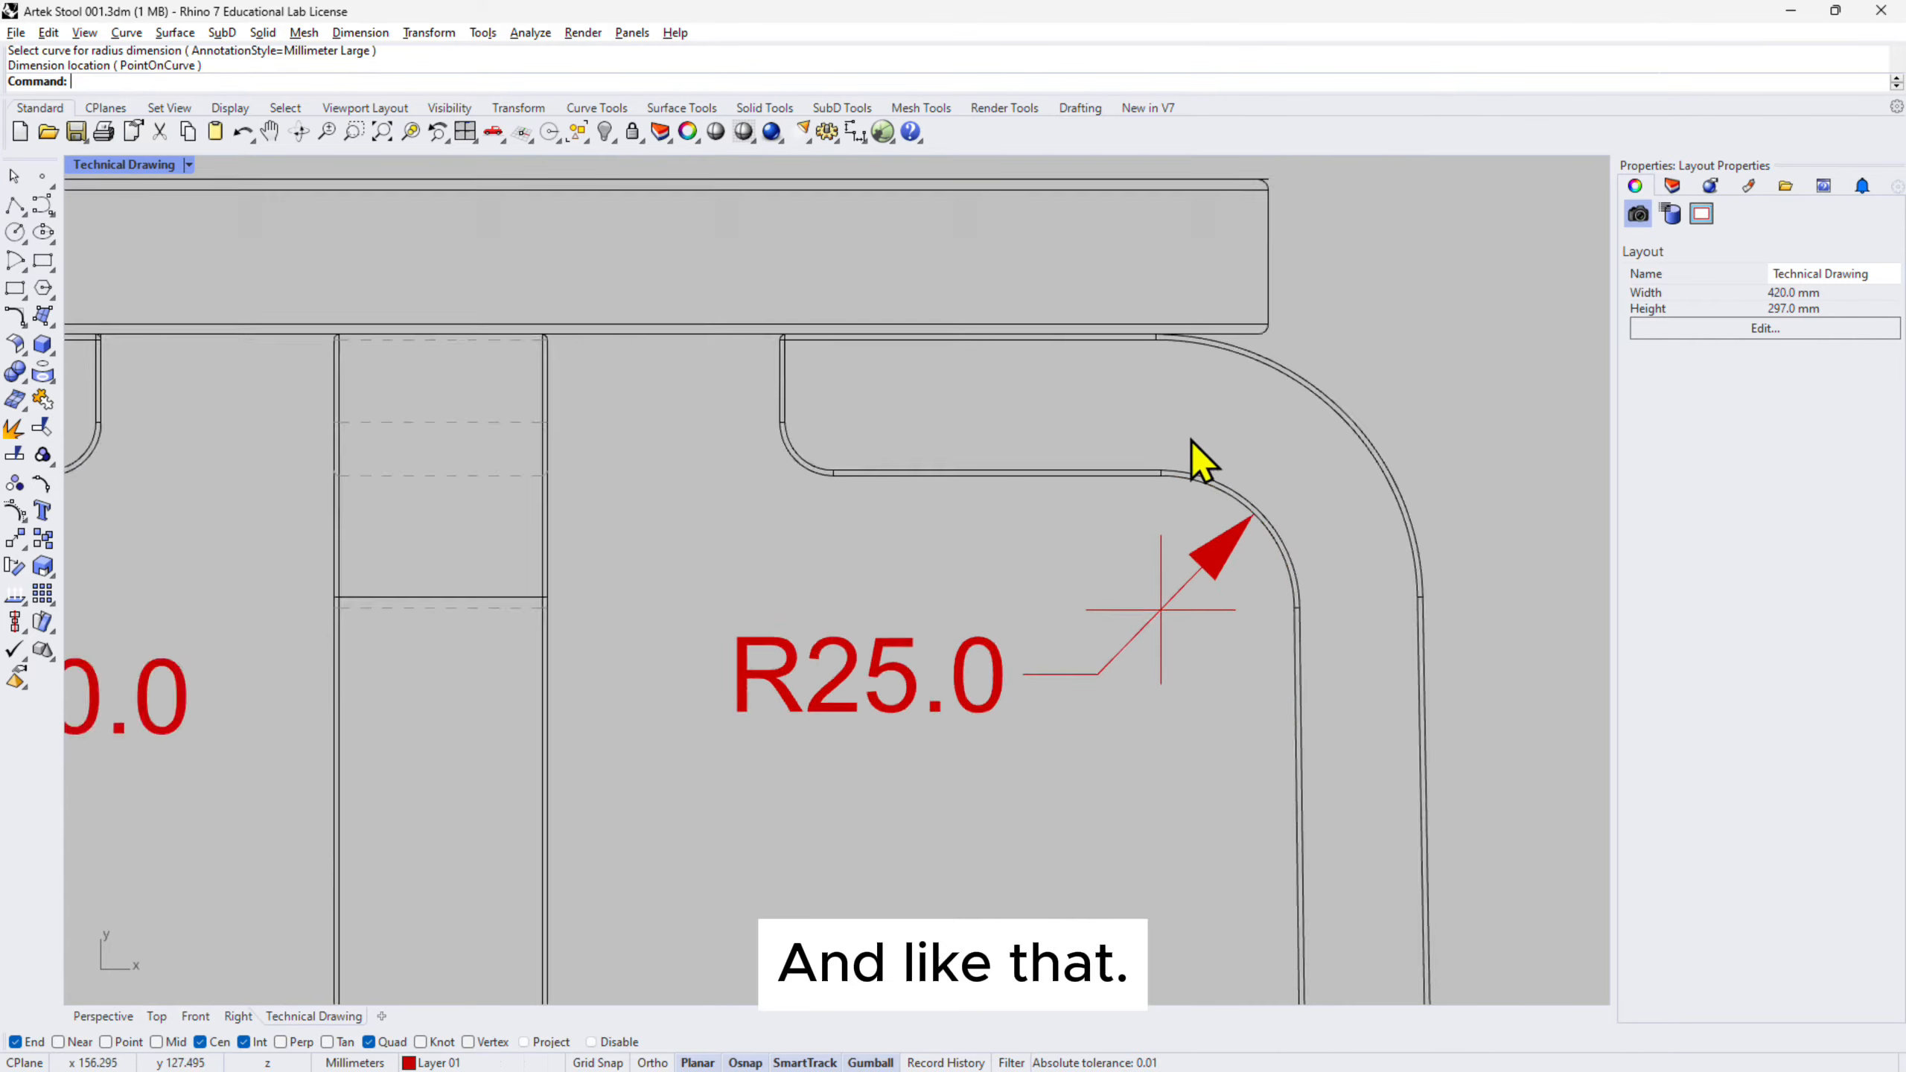
scroll(747, 560, down, 3)
scroll(1034, 602, down, 5)
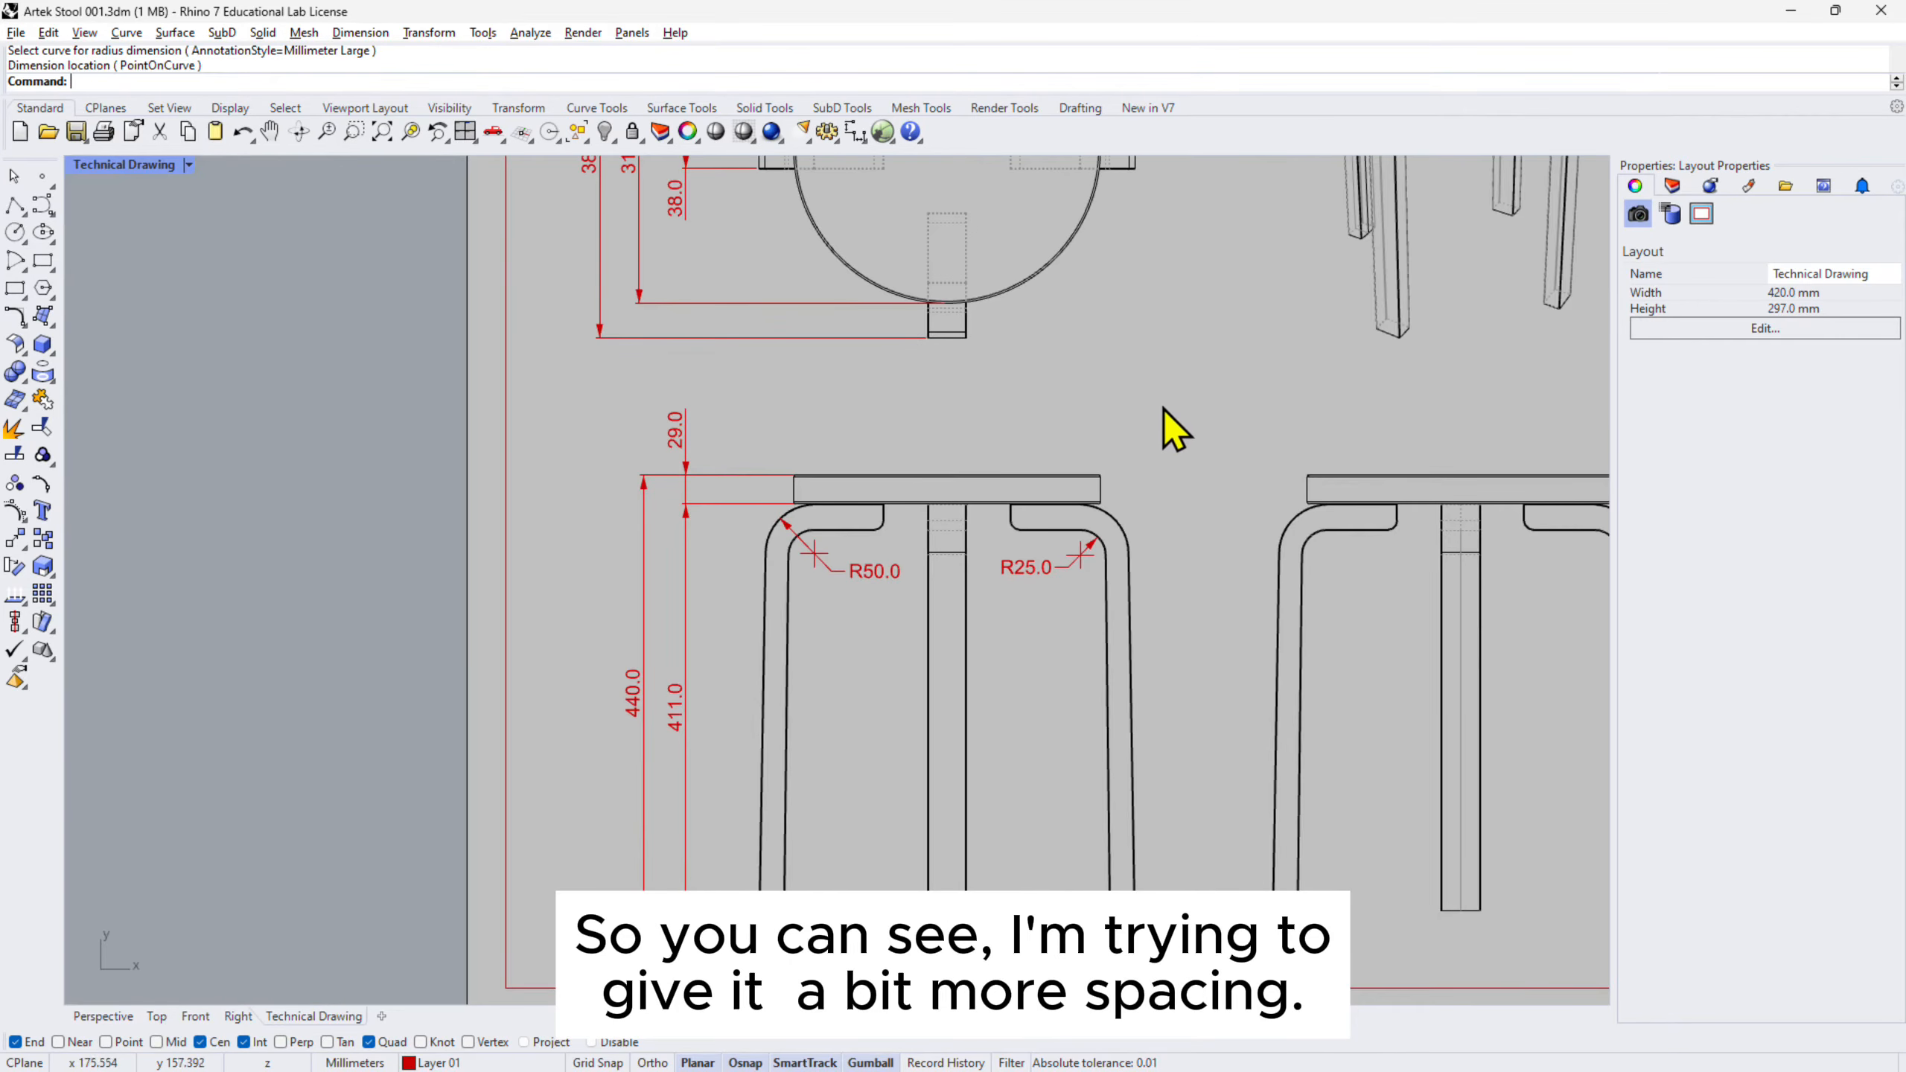
right_drag(1164, 390, 1157, 433)
scroll(922, 618, up, 10)
scroll(923, 551, down, 10)
scroll(919, 533, up, 10)
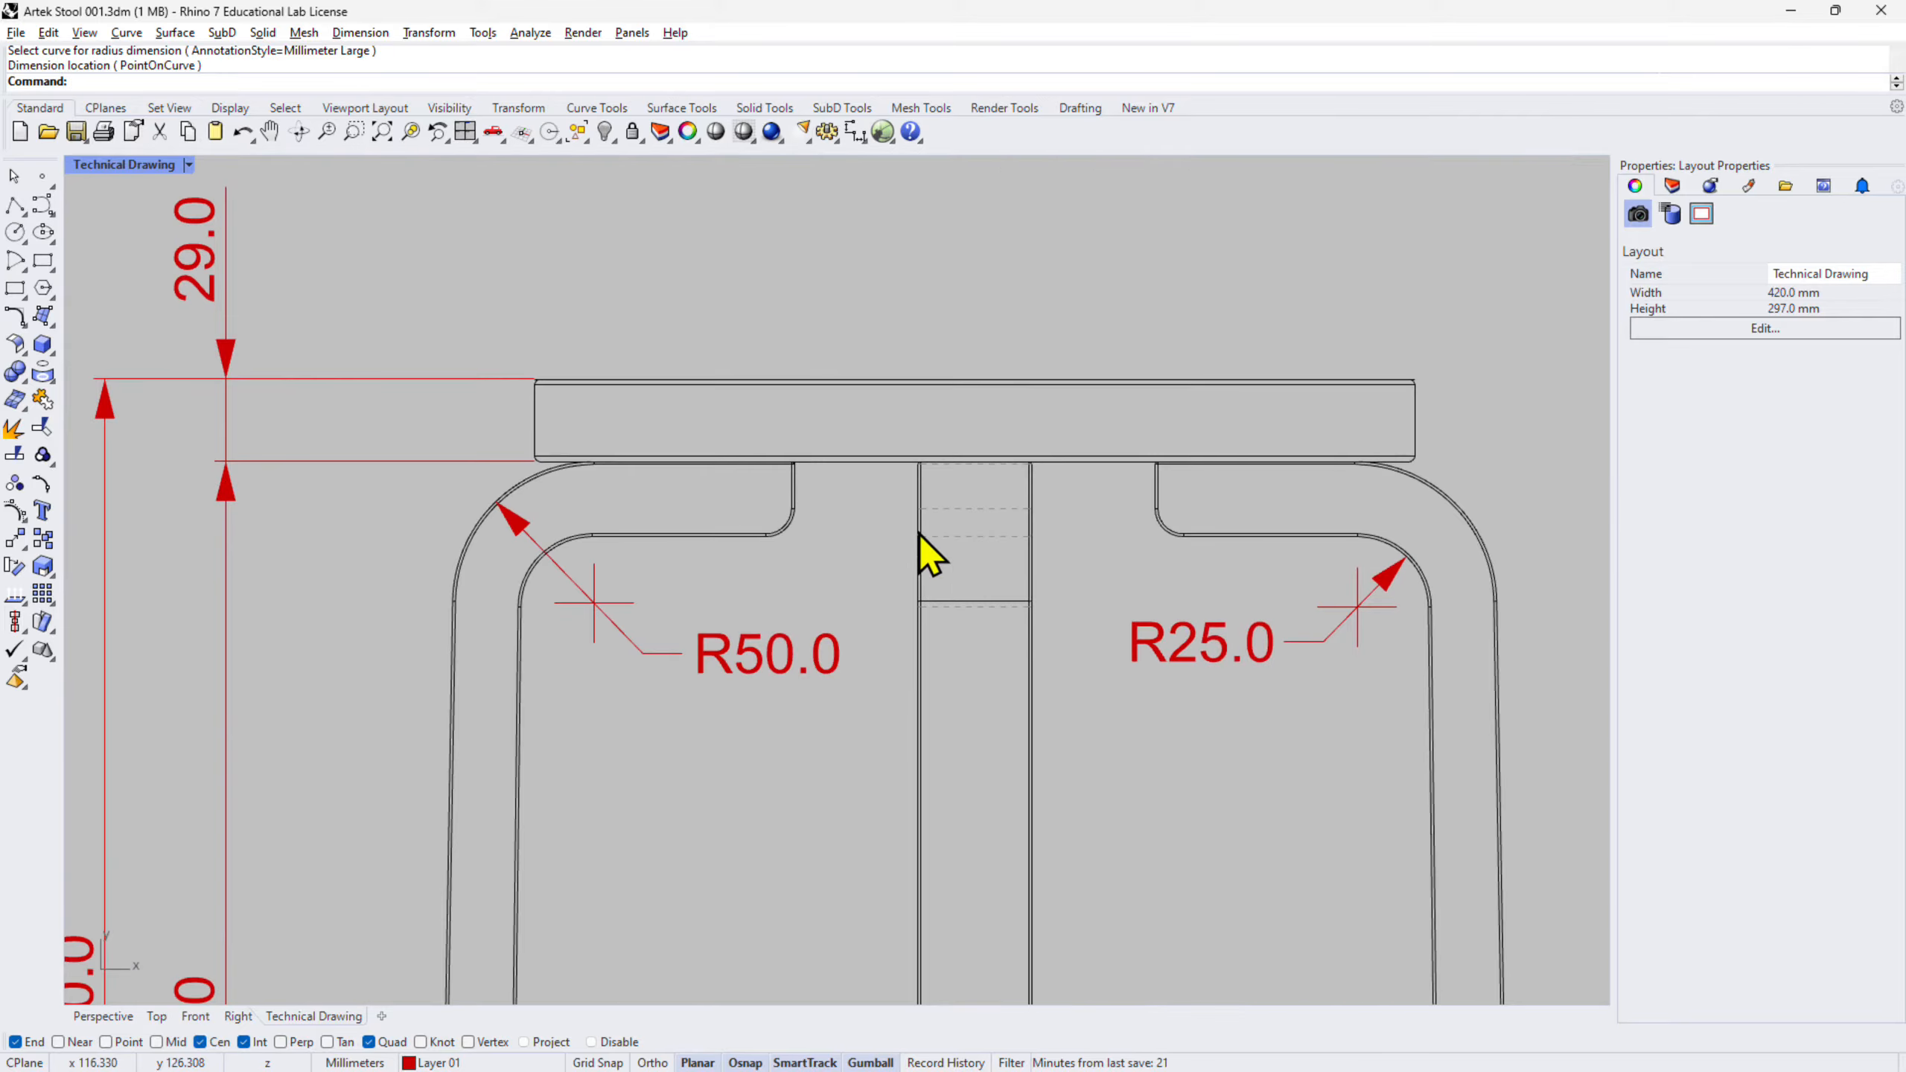
right_drag(825, 663, 904, 510)
- Add an R10.0 radius dimension to the small fillet under the seat
right_click(874, 375)
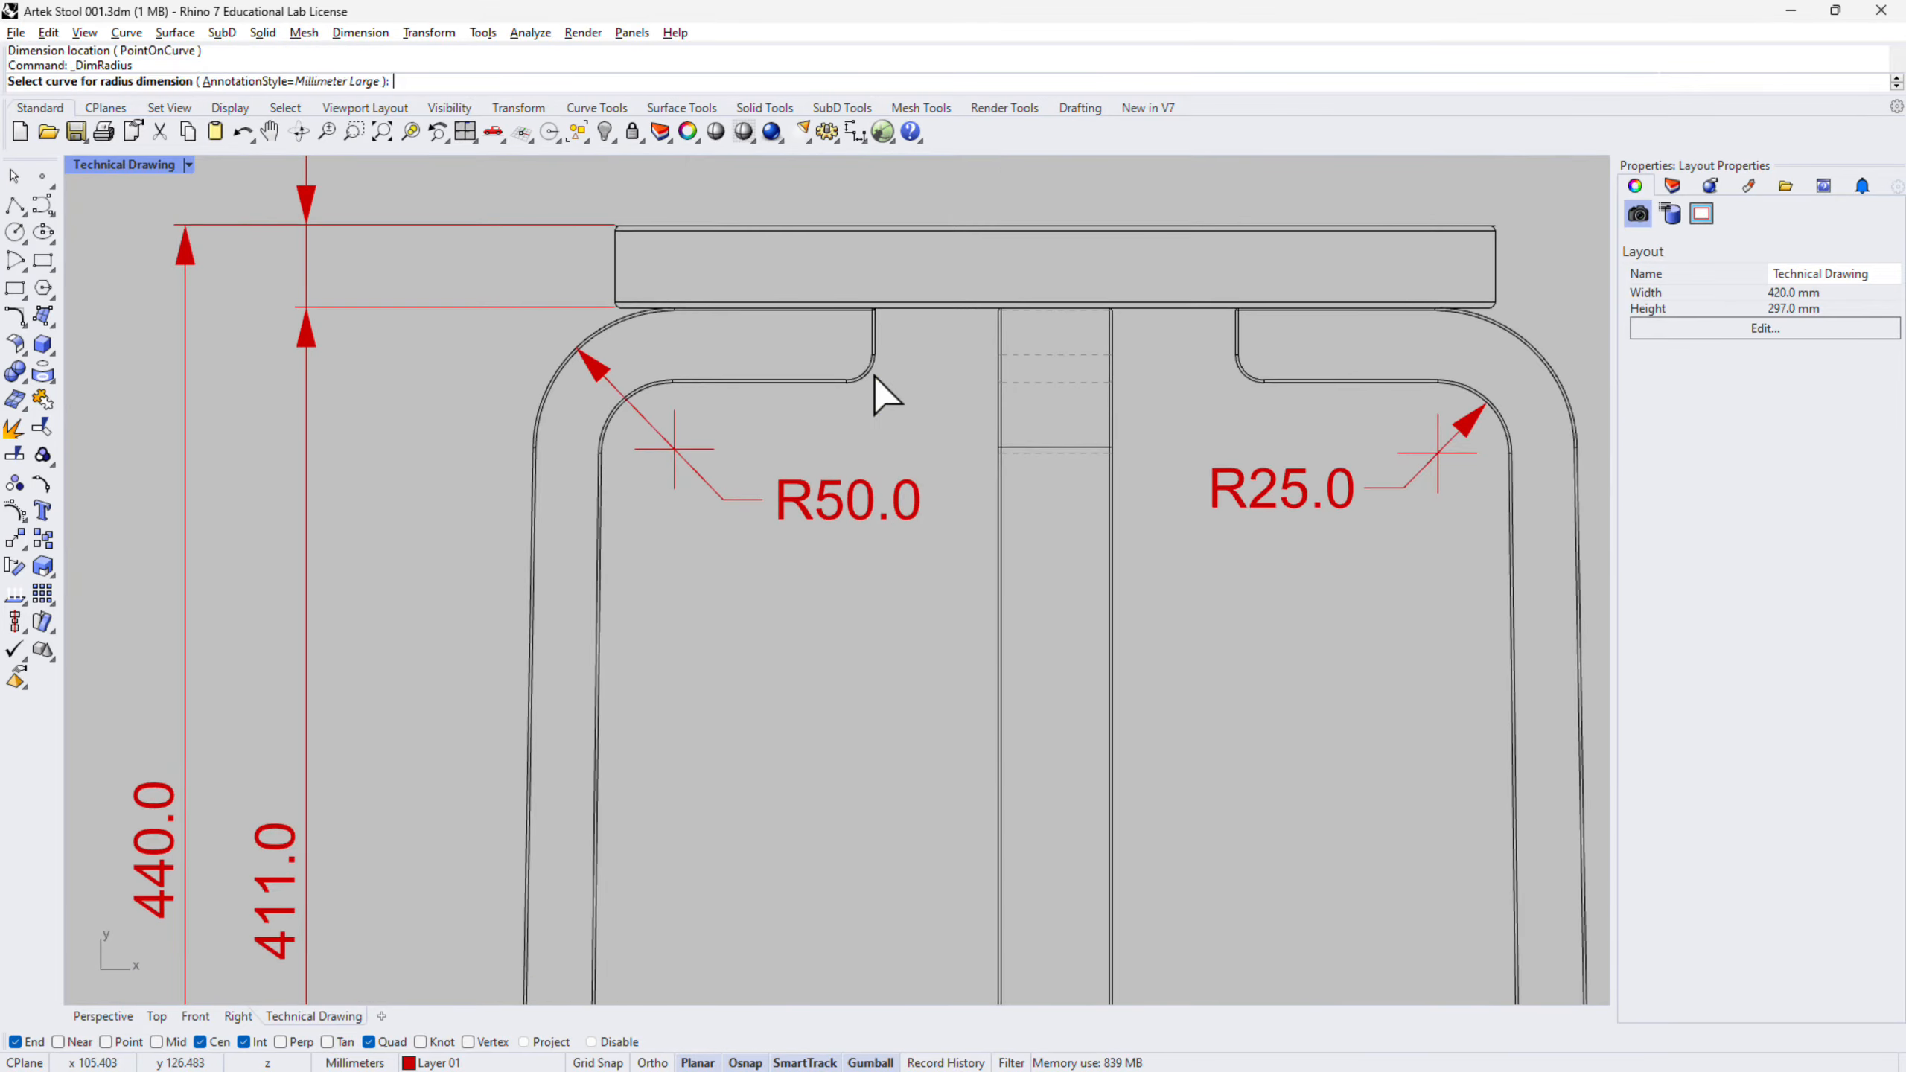
scroll(873, 379, up, 8)
click(866, 375)
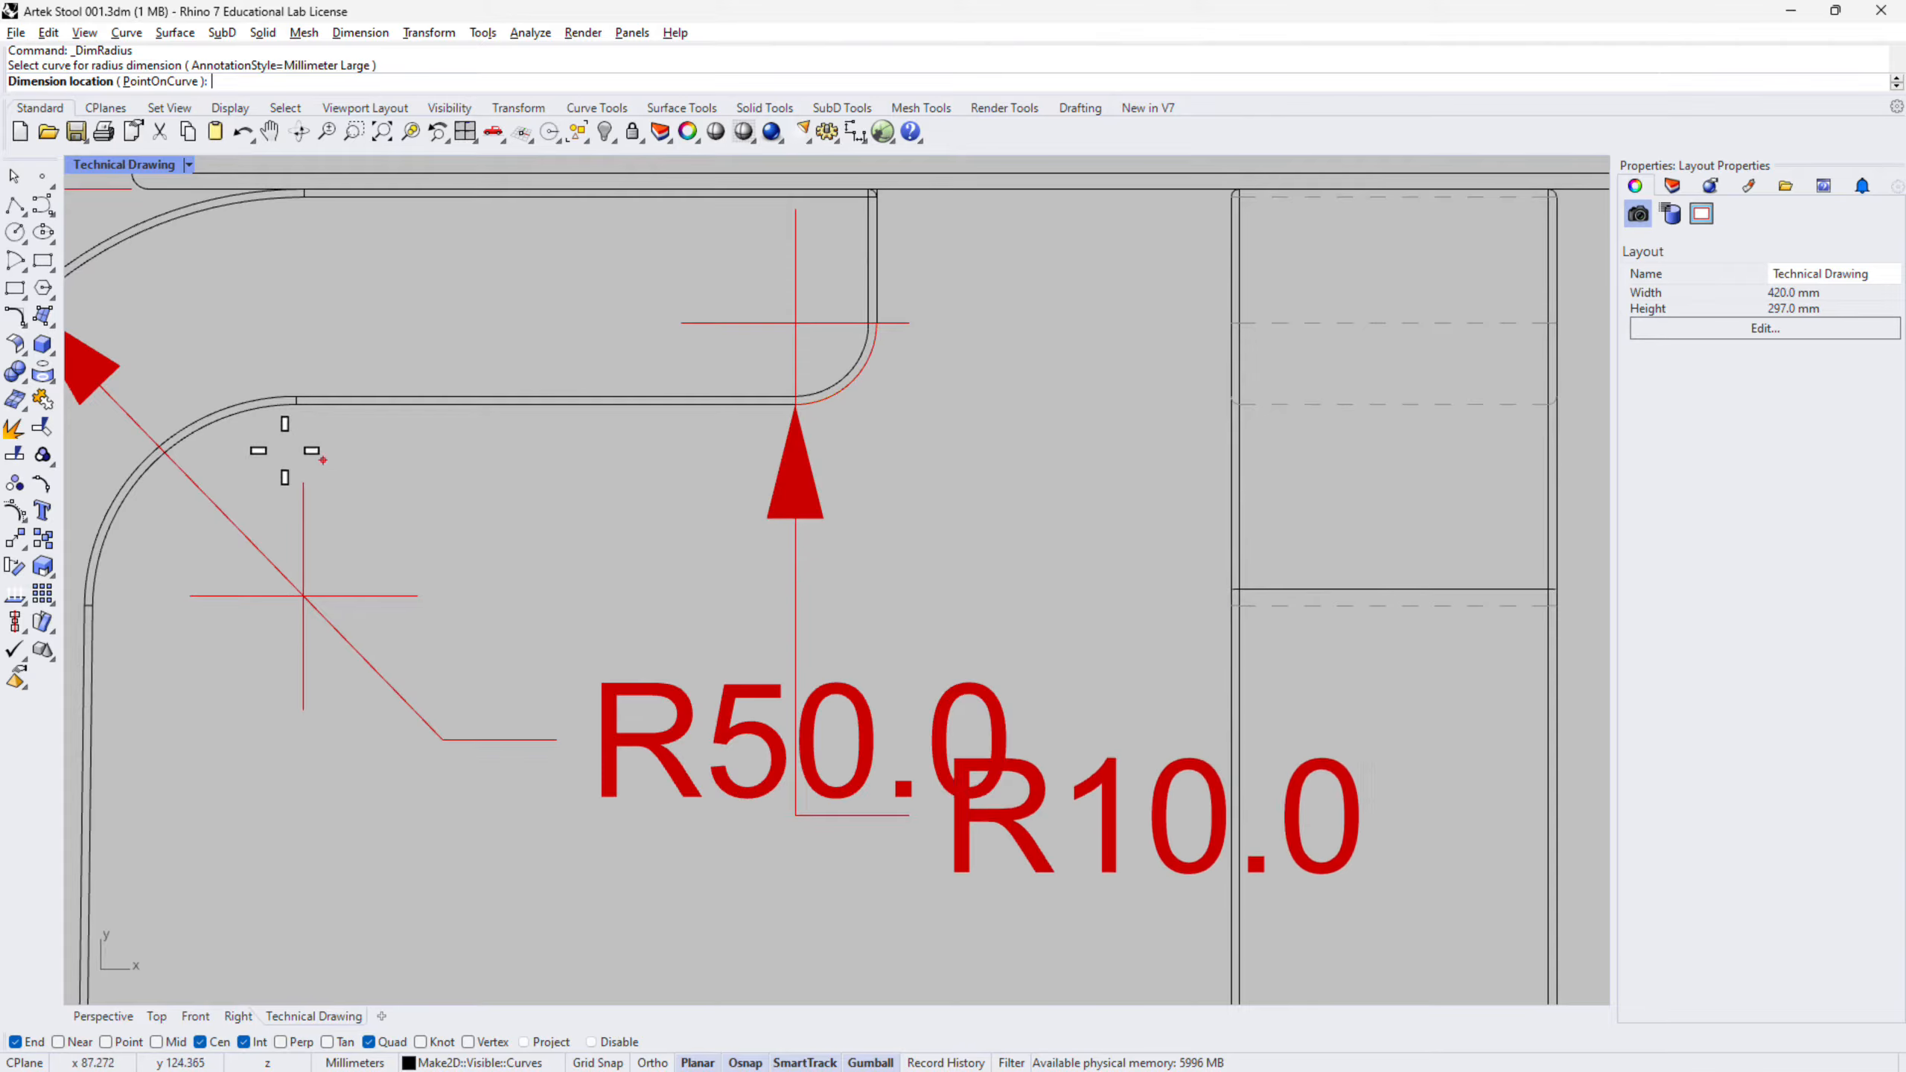
scroll(946, 535, down, 7)
click(951, 545)
scroll(951, 533, down, 10)
scroll(937, 556, up, 8)
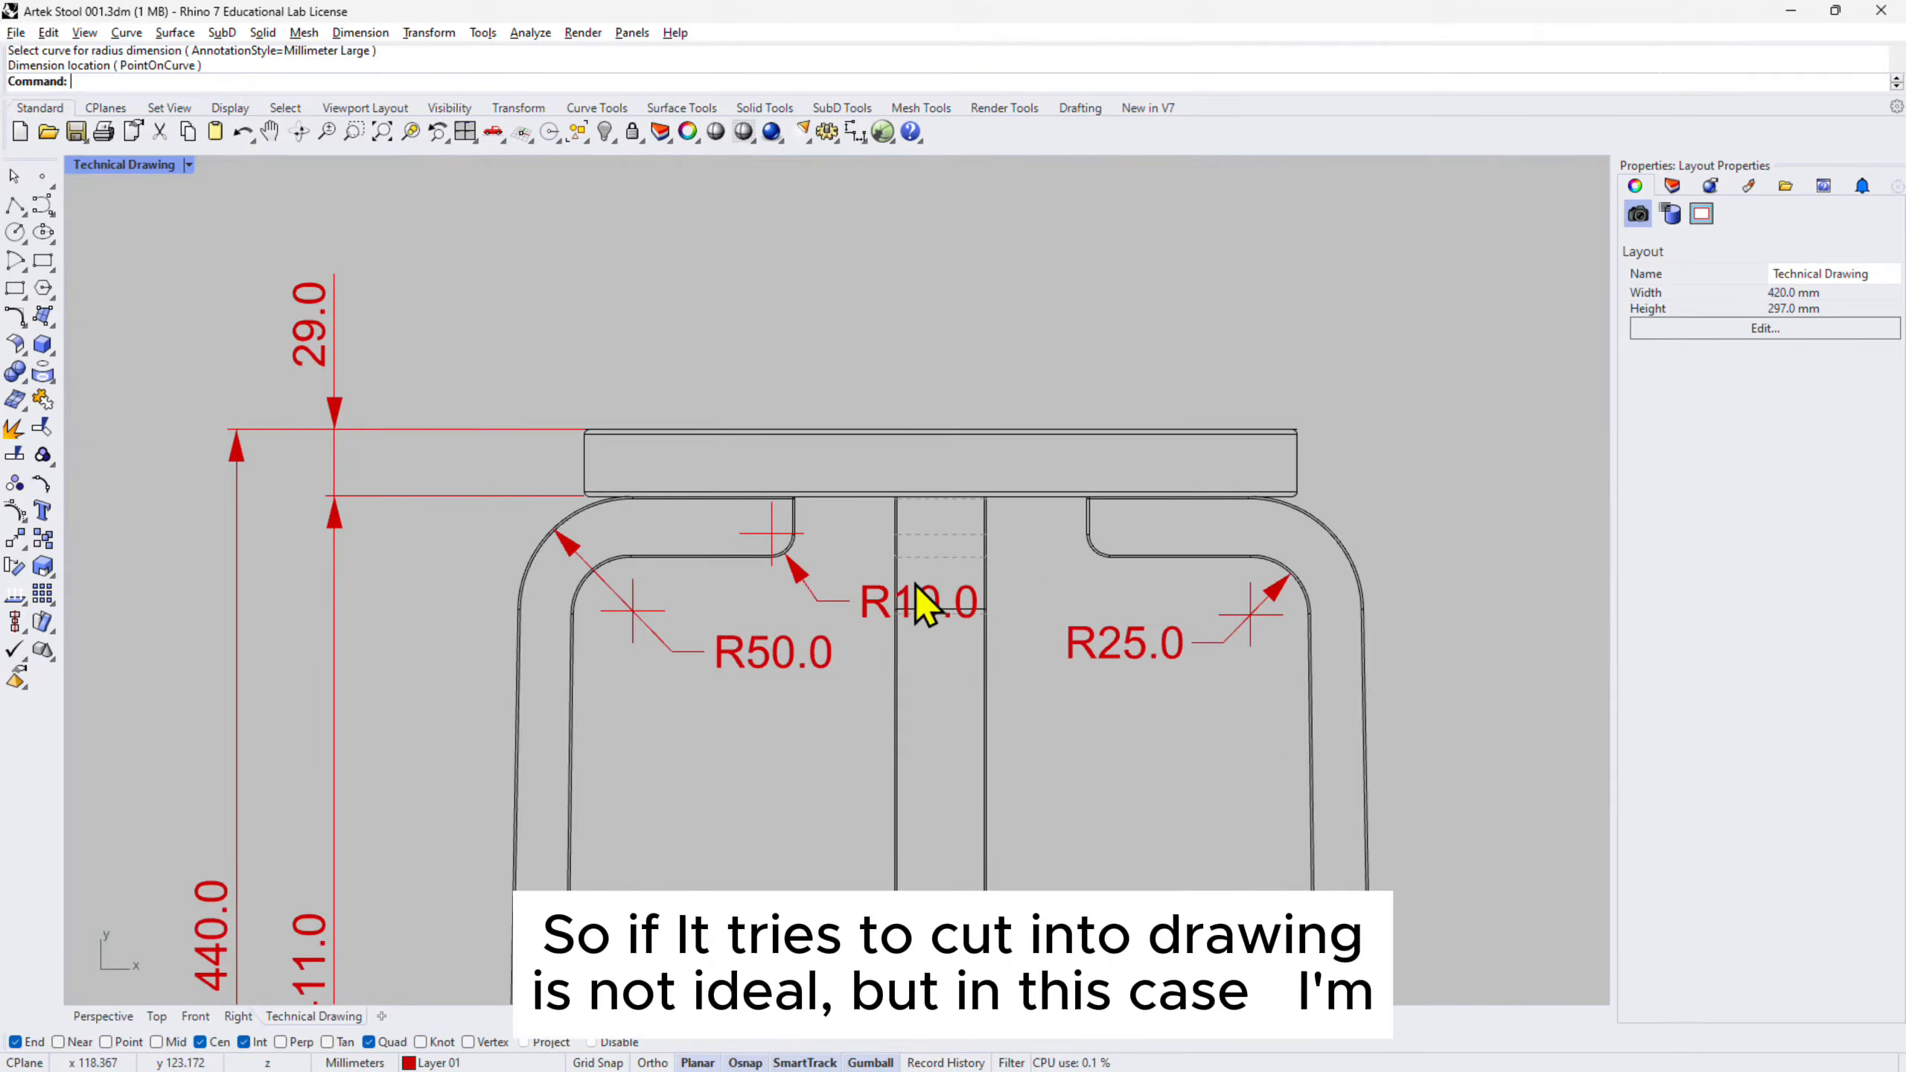
scroll(916, 587, down, 6)
scroll(893, 424, up, 7)
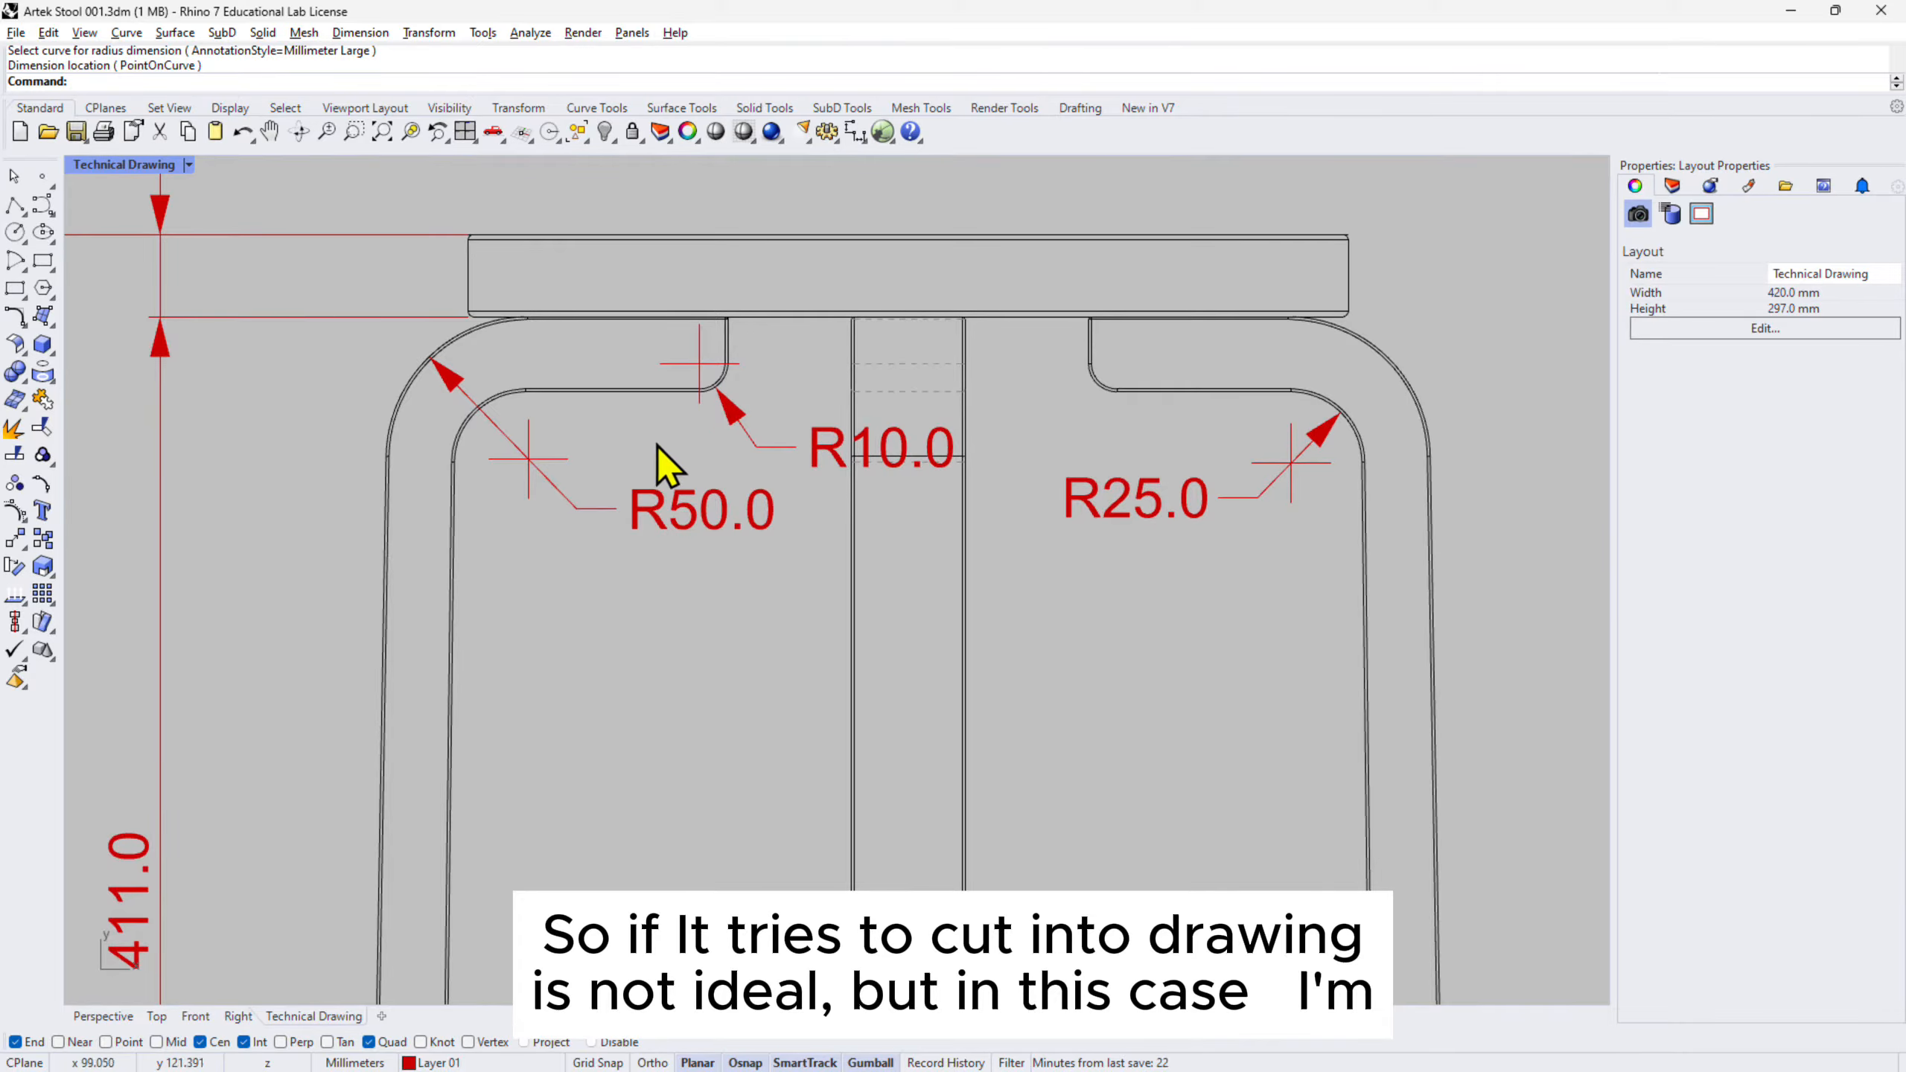
scroll(658, 447, down, 6)
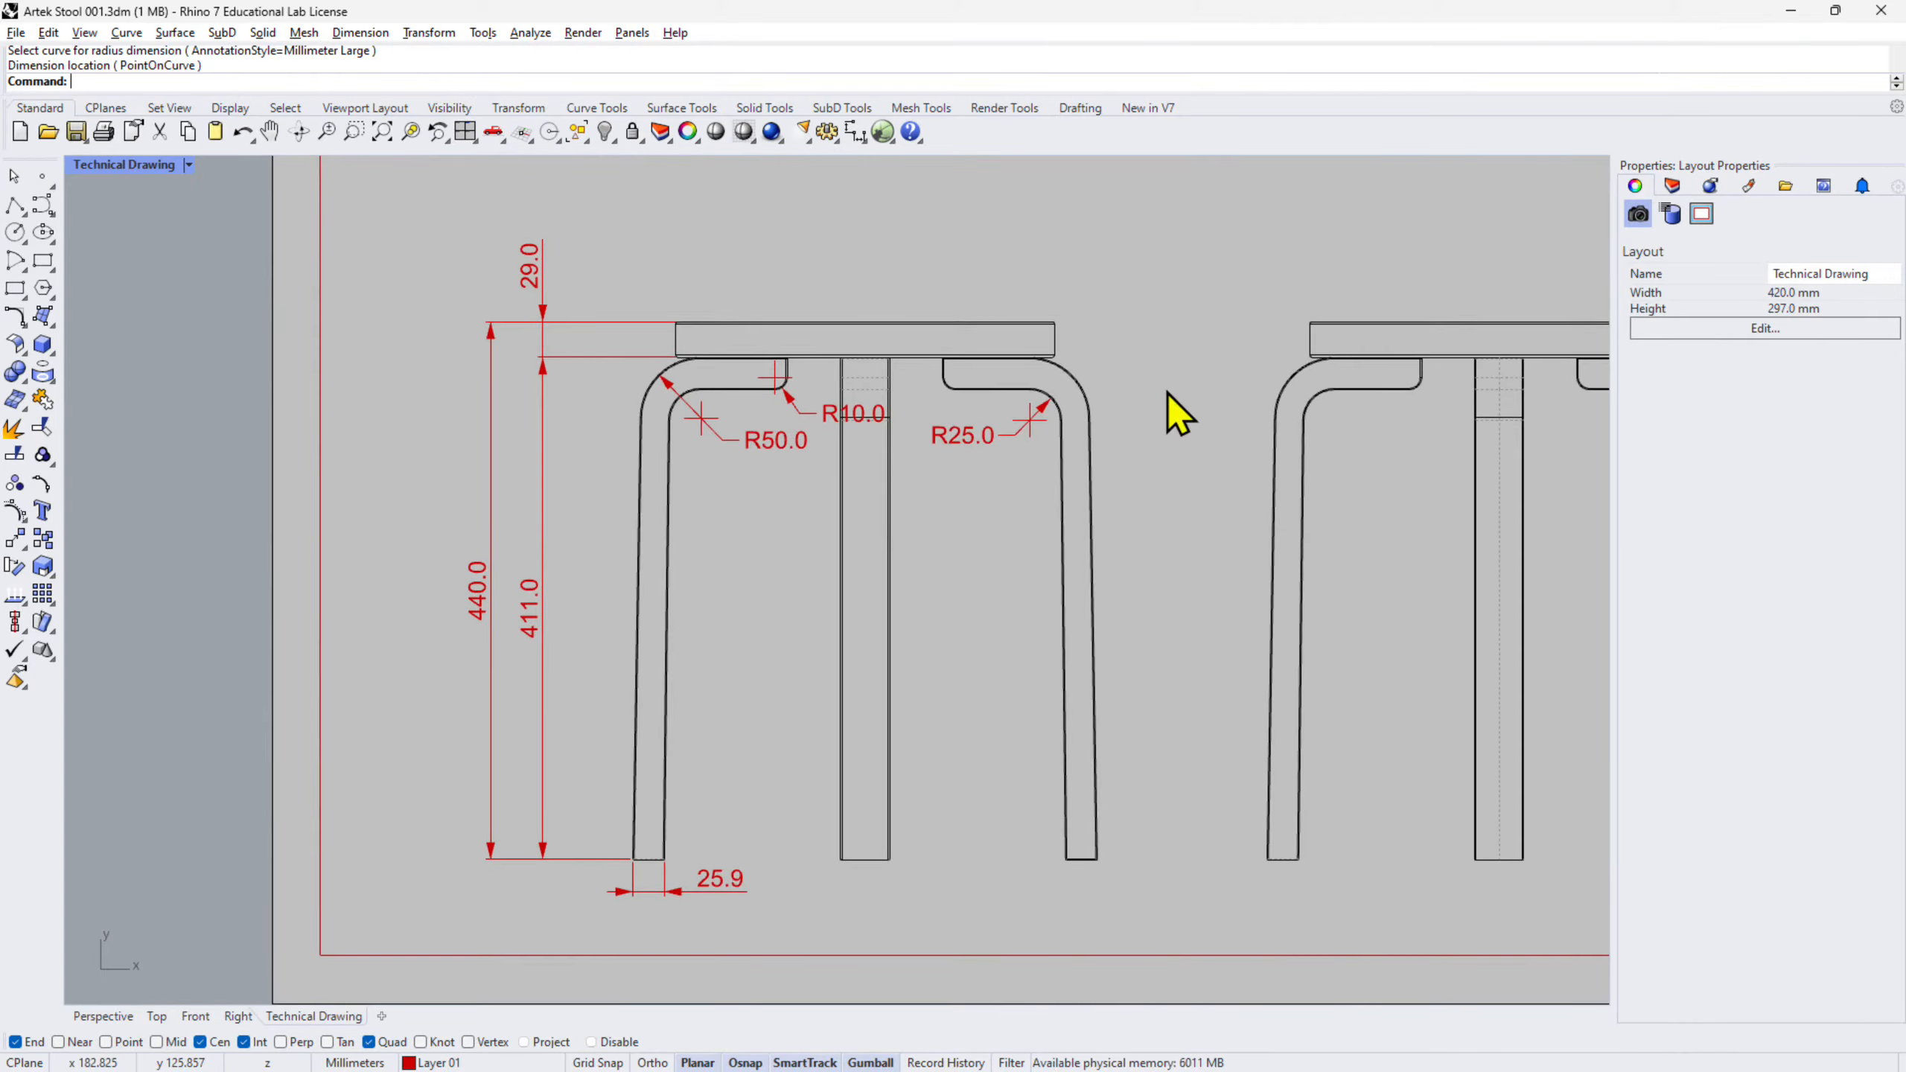
scroll(1168, 390, up, 6)
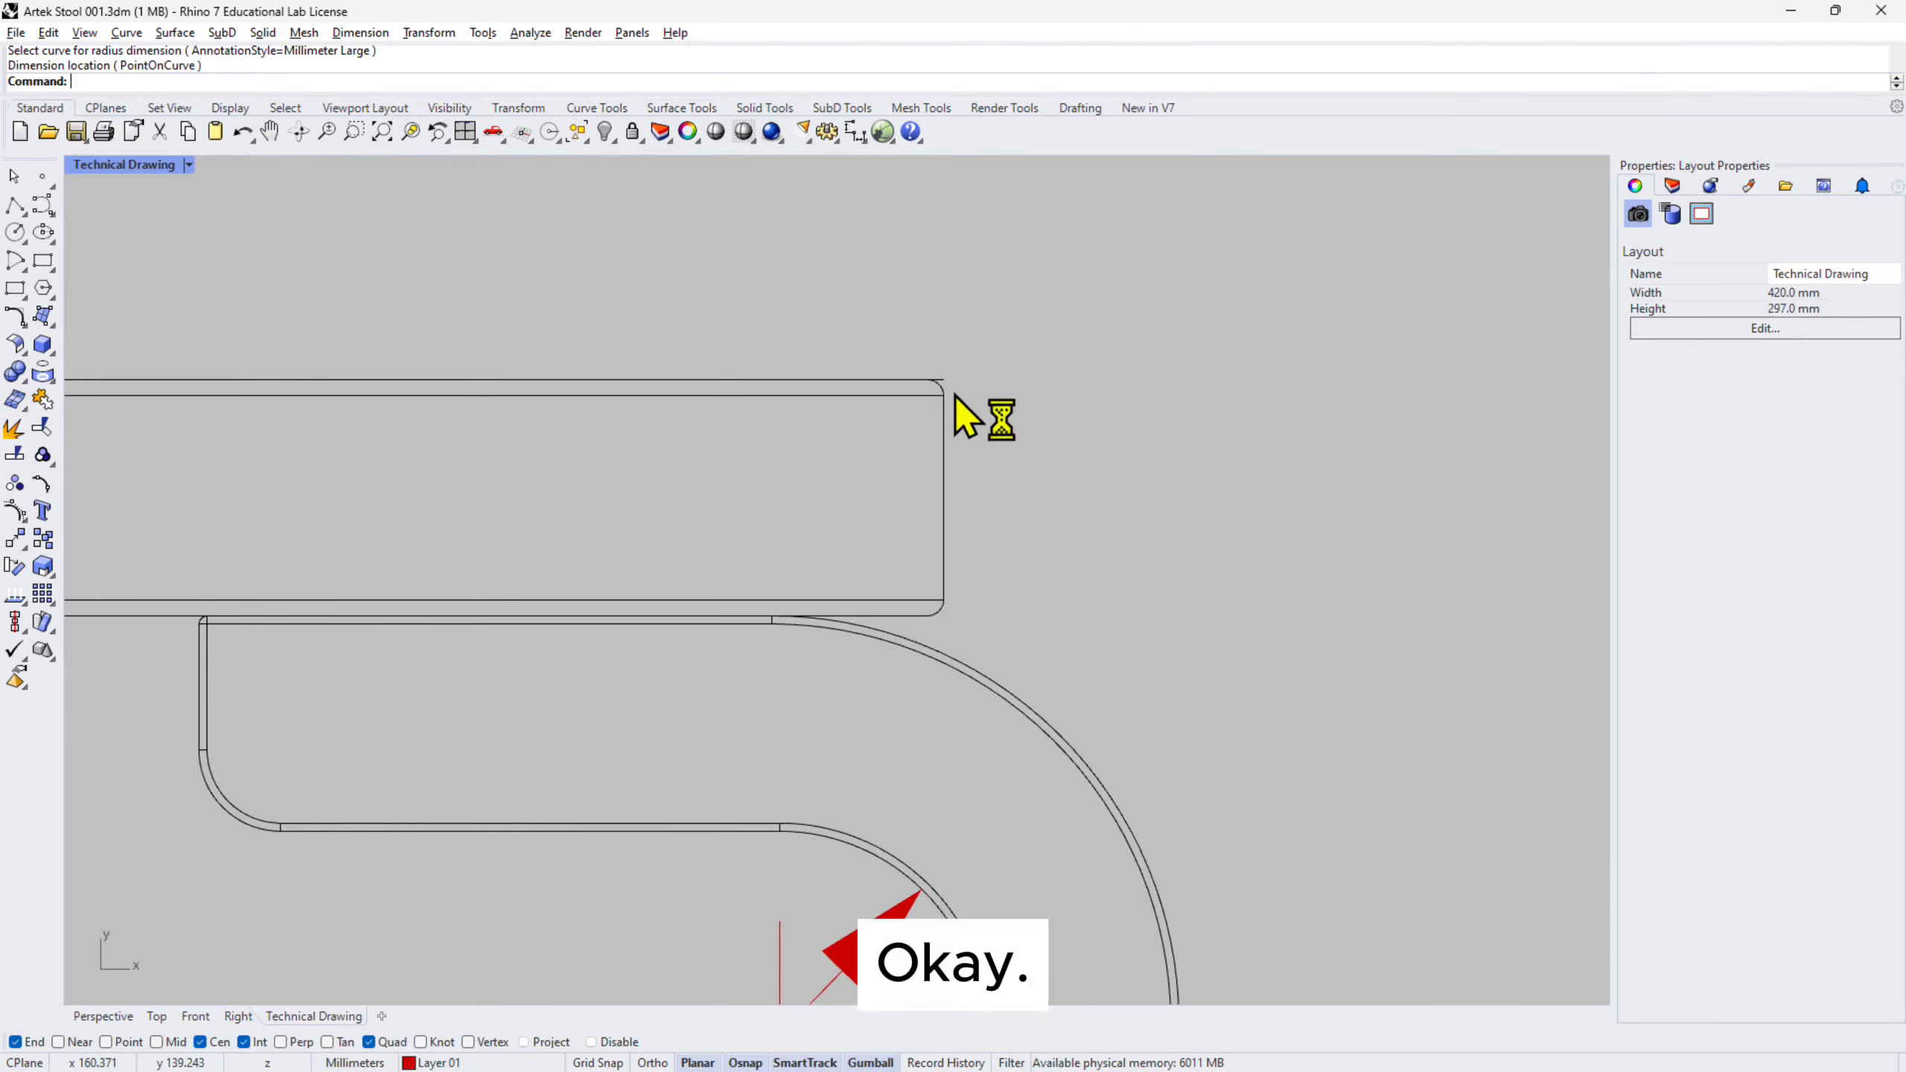
- Add an R2.0 radius dimension beside the seat's rounded top corner
key(Return)
click(929, 363)
scroll(938, 353, down, 6)
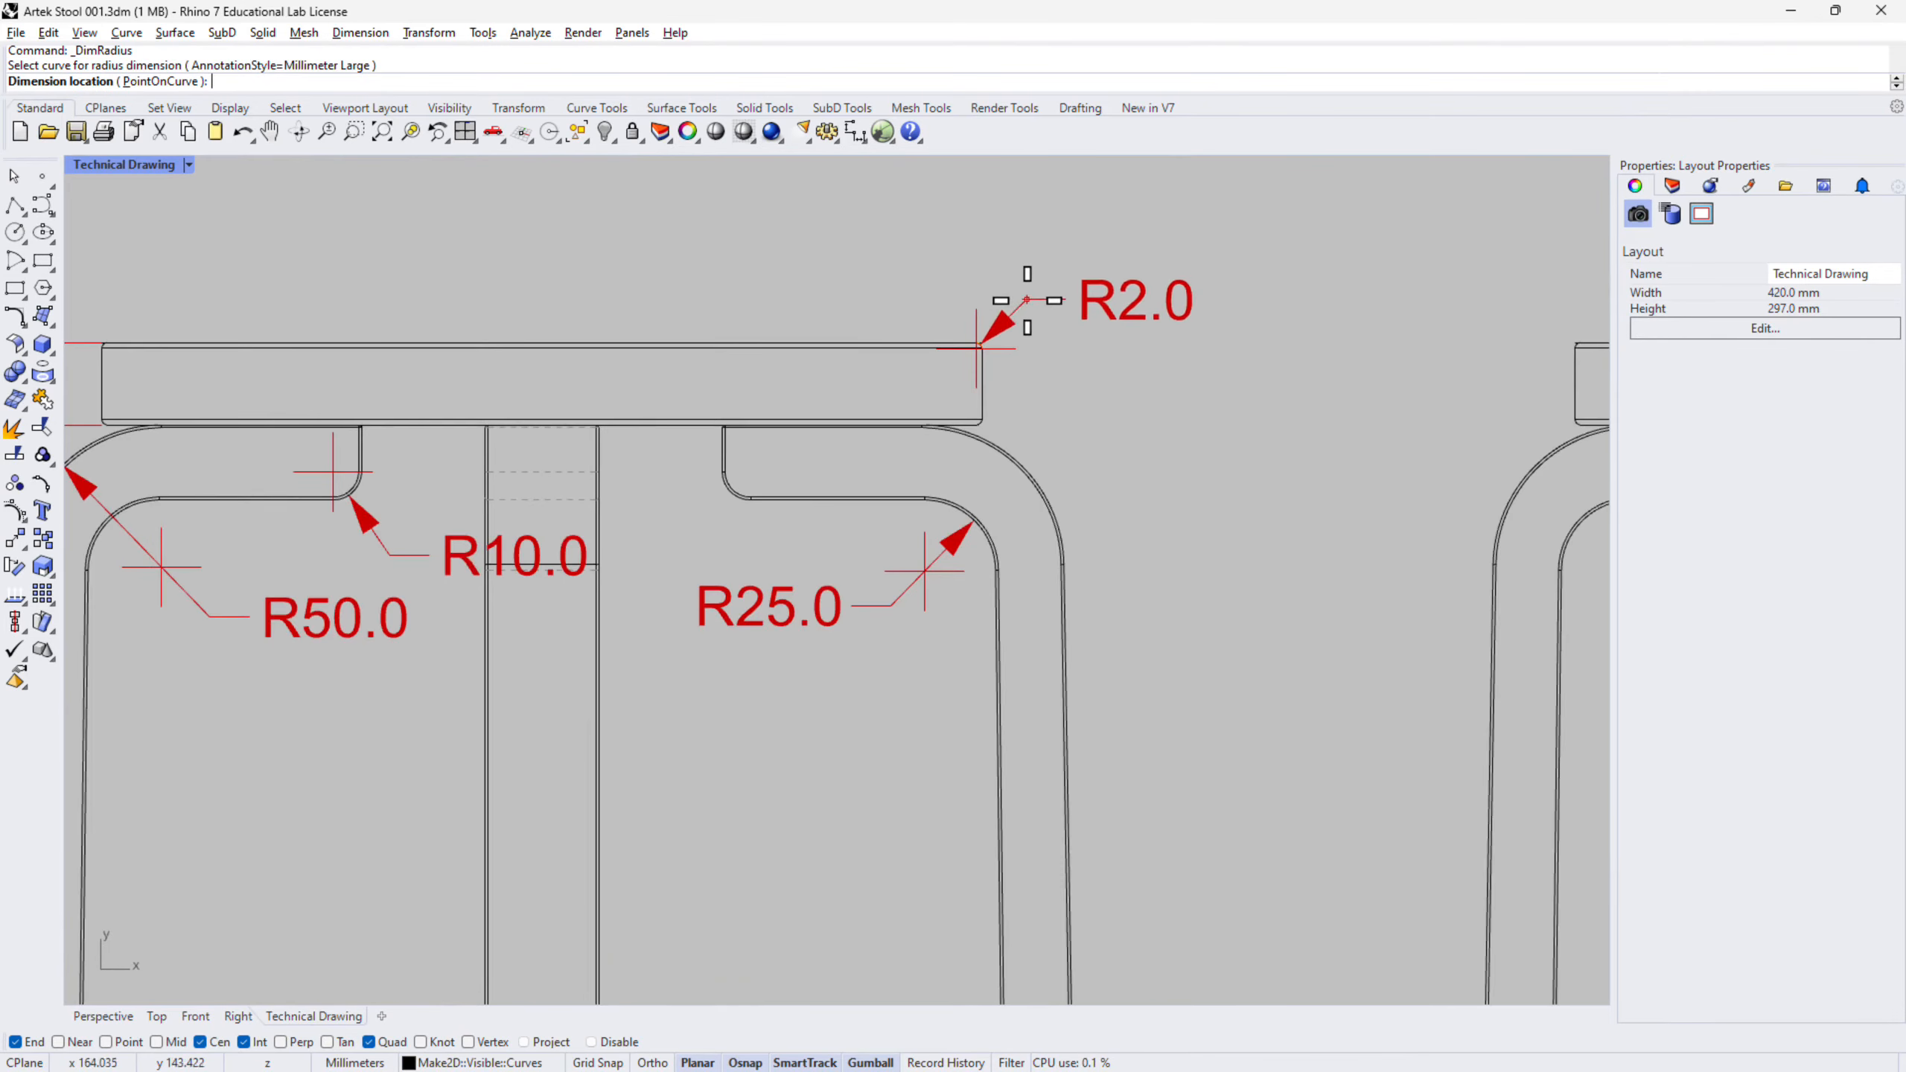
click(1029, 291)
scroll(1163, 399, down, 6)
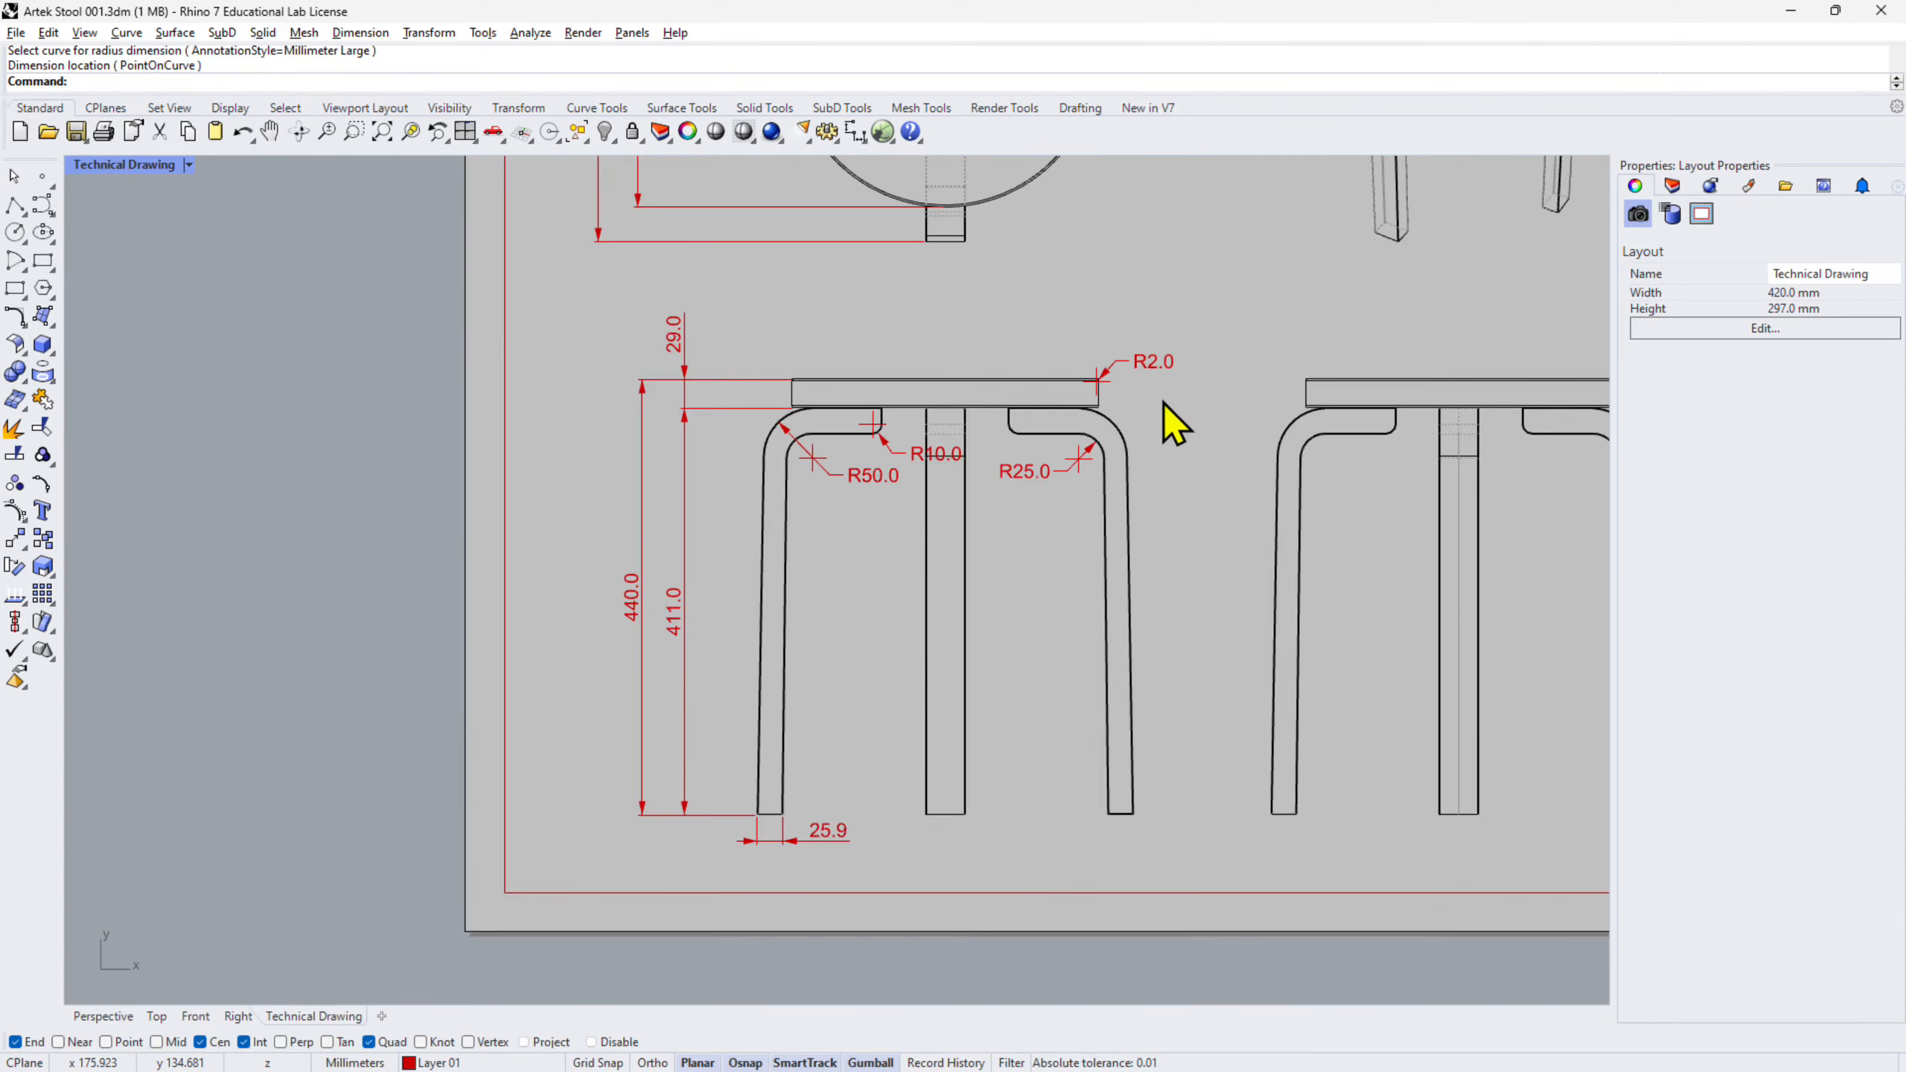
right_drag(1262, 326, 1237, 399)
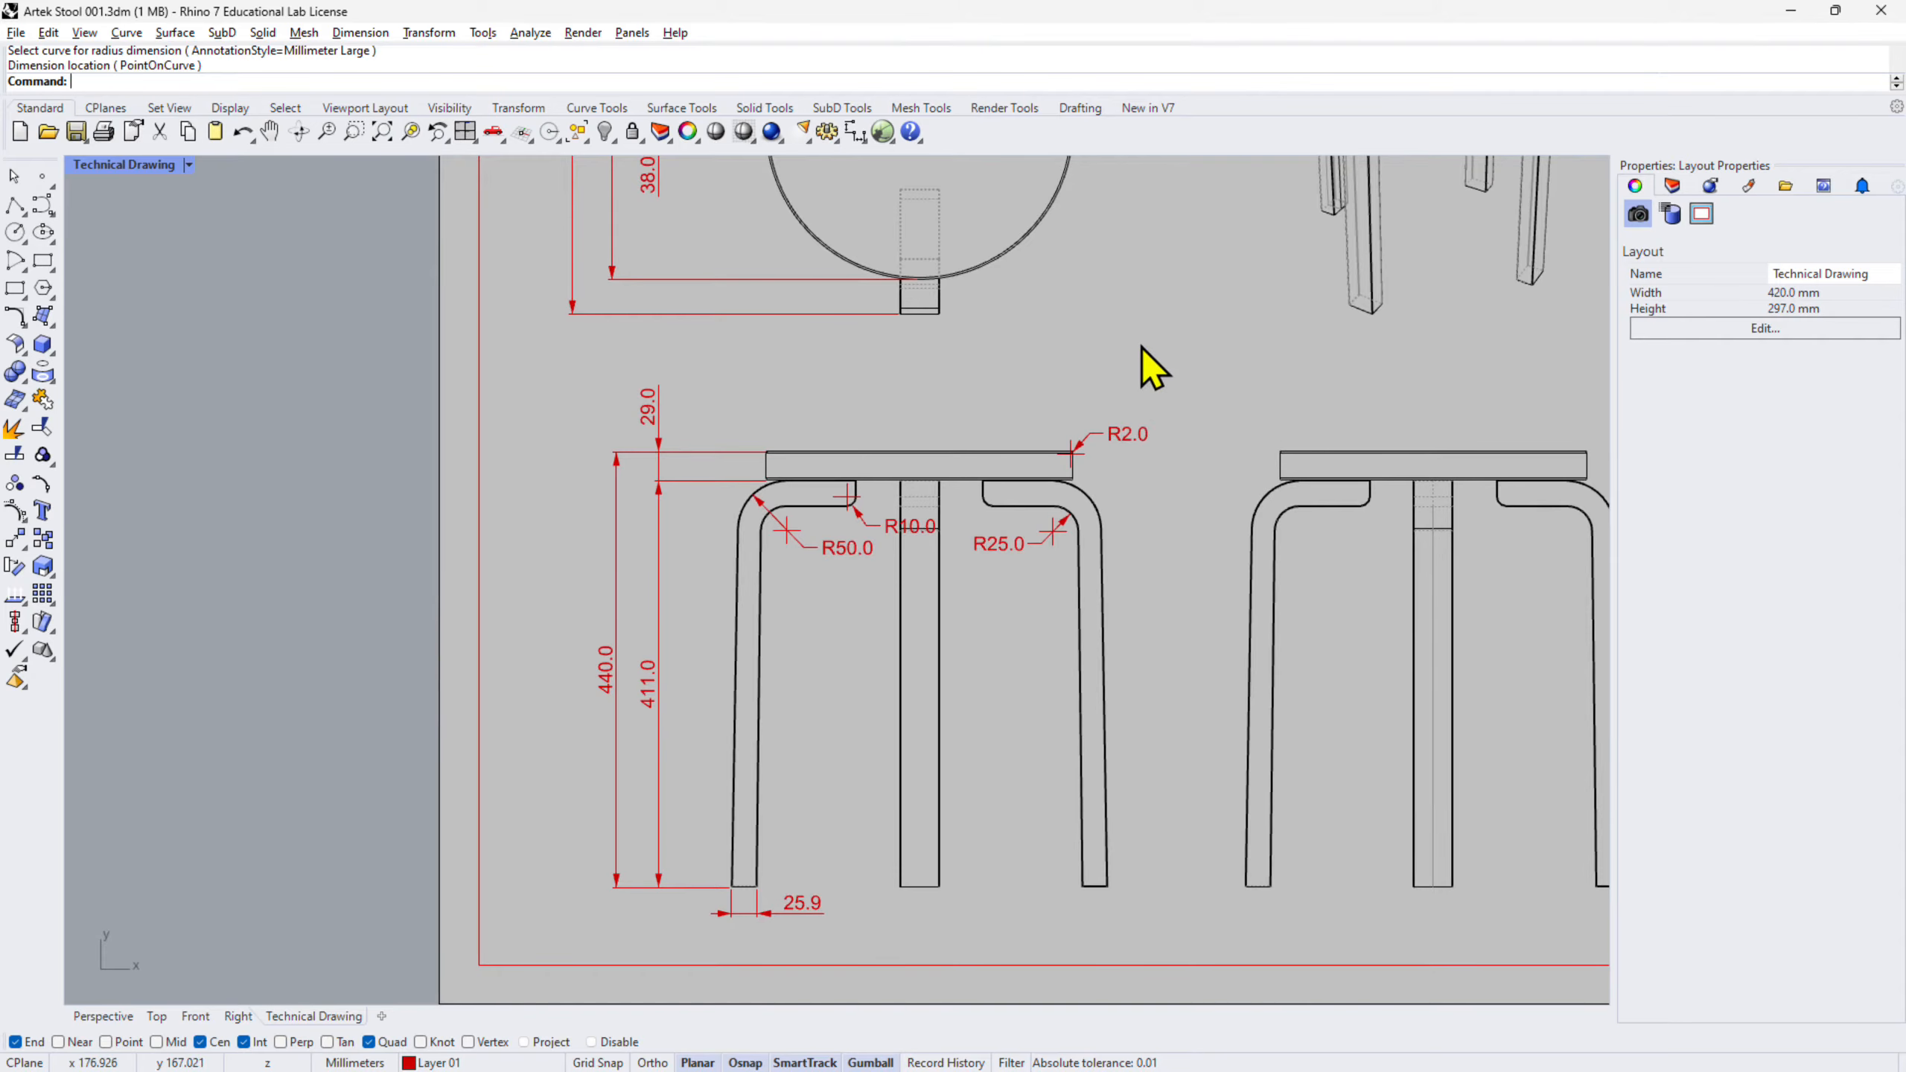
right_drag(1141, 356, 991, 449)
scroll(990, 449, down, 2)
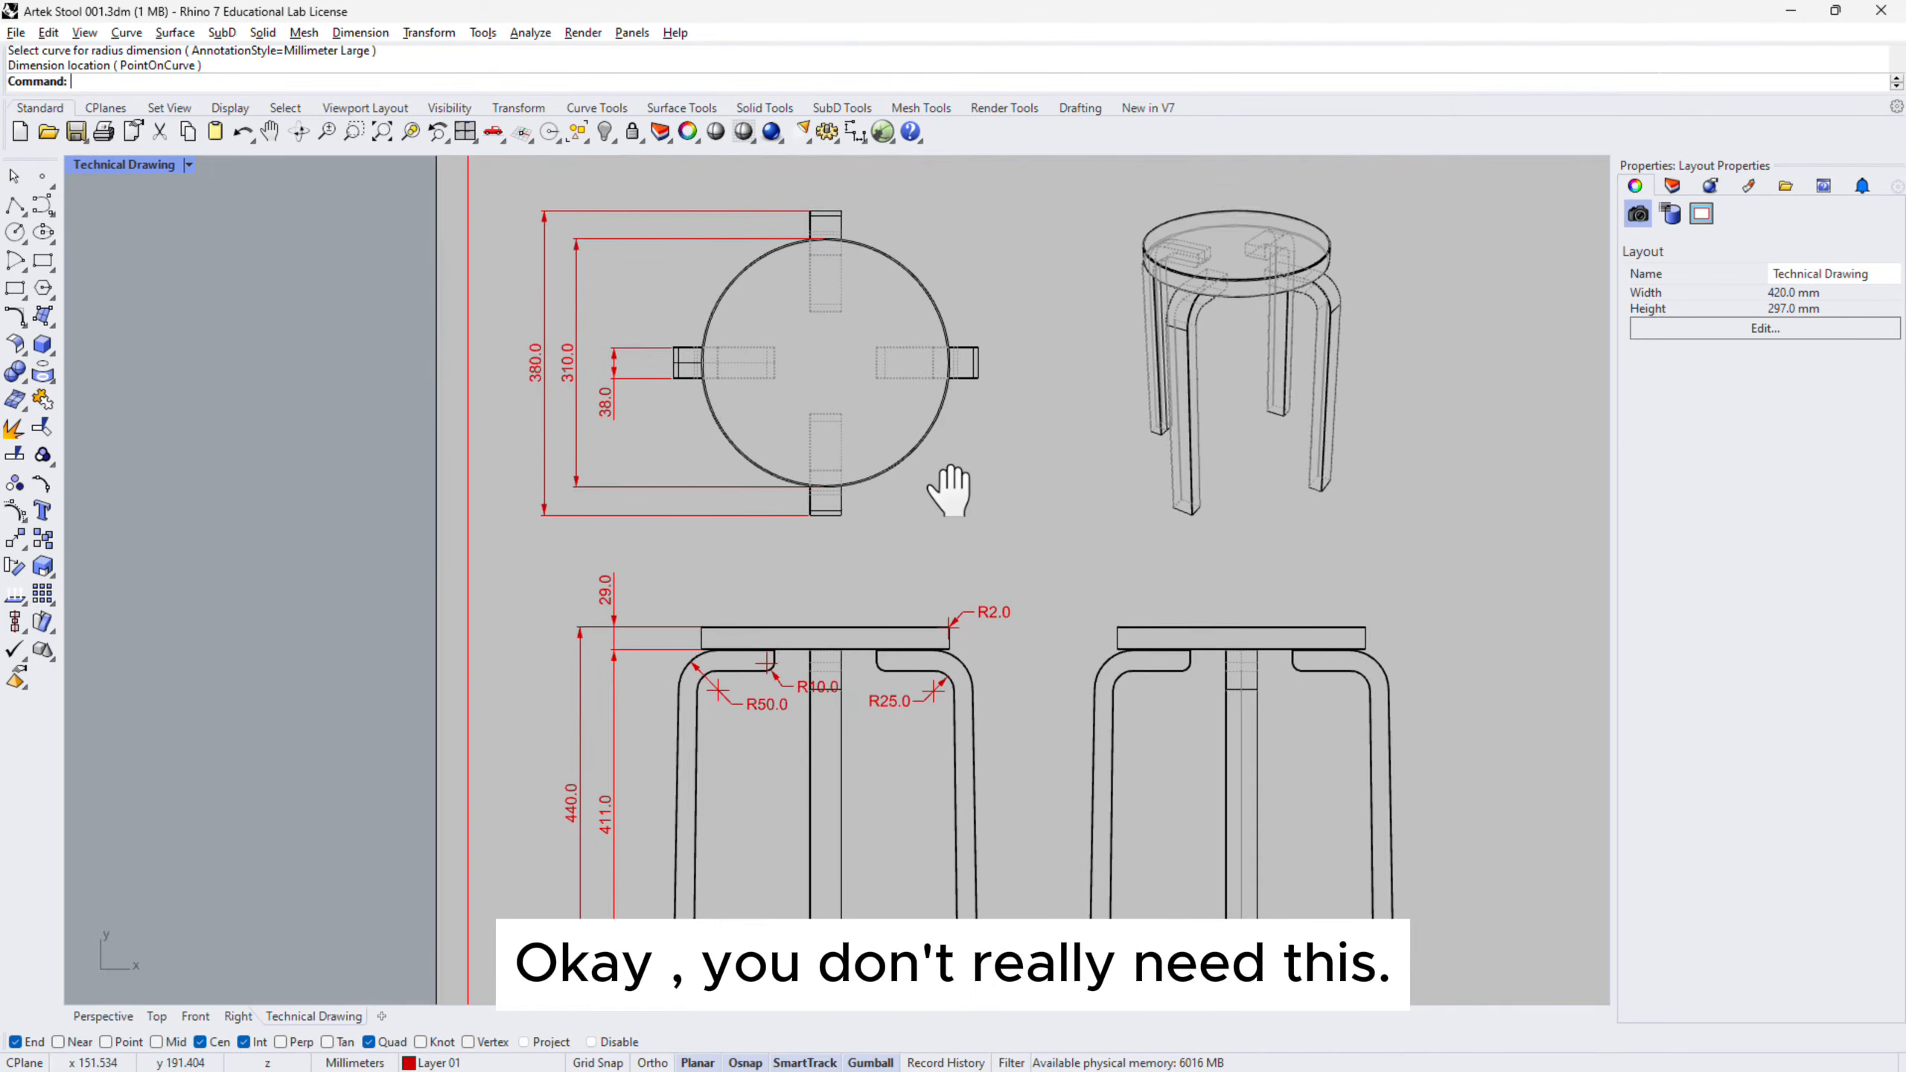
right_drag(918, 428, 949, 500)
right_drag(989, 760, 970, 681)
scroll(807, 278, up, 3)
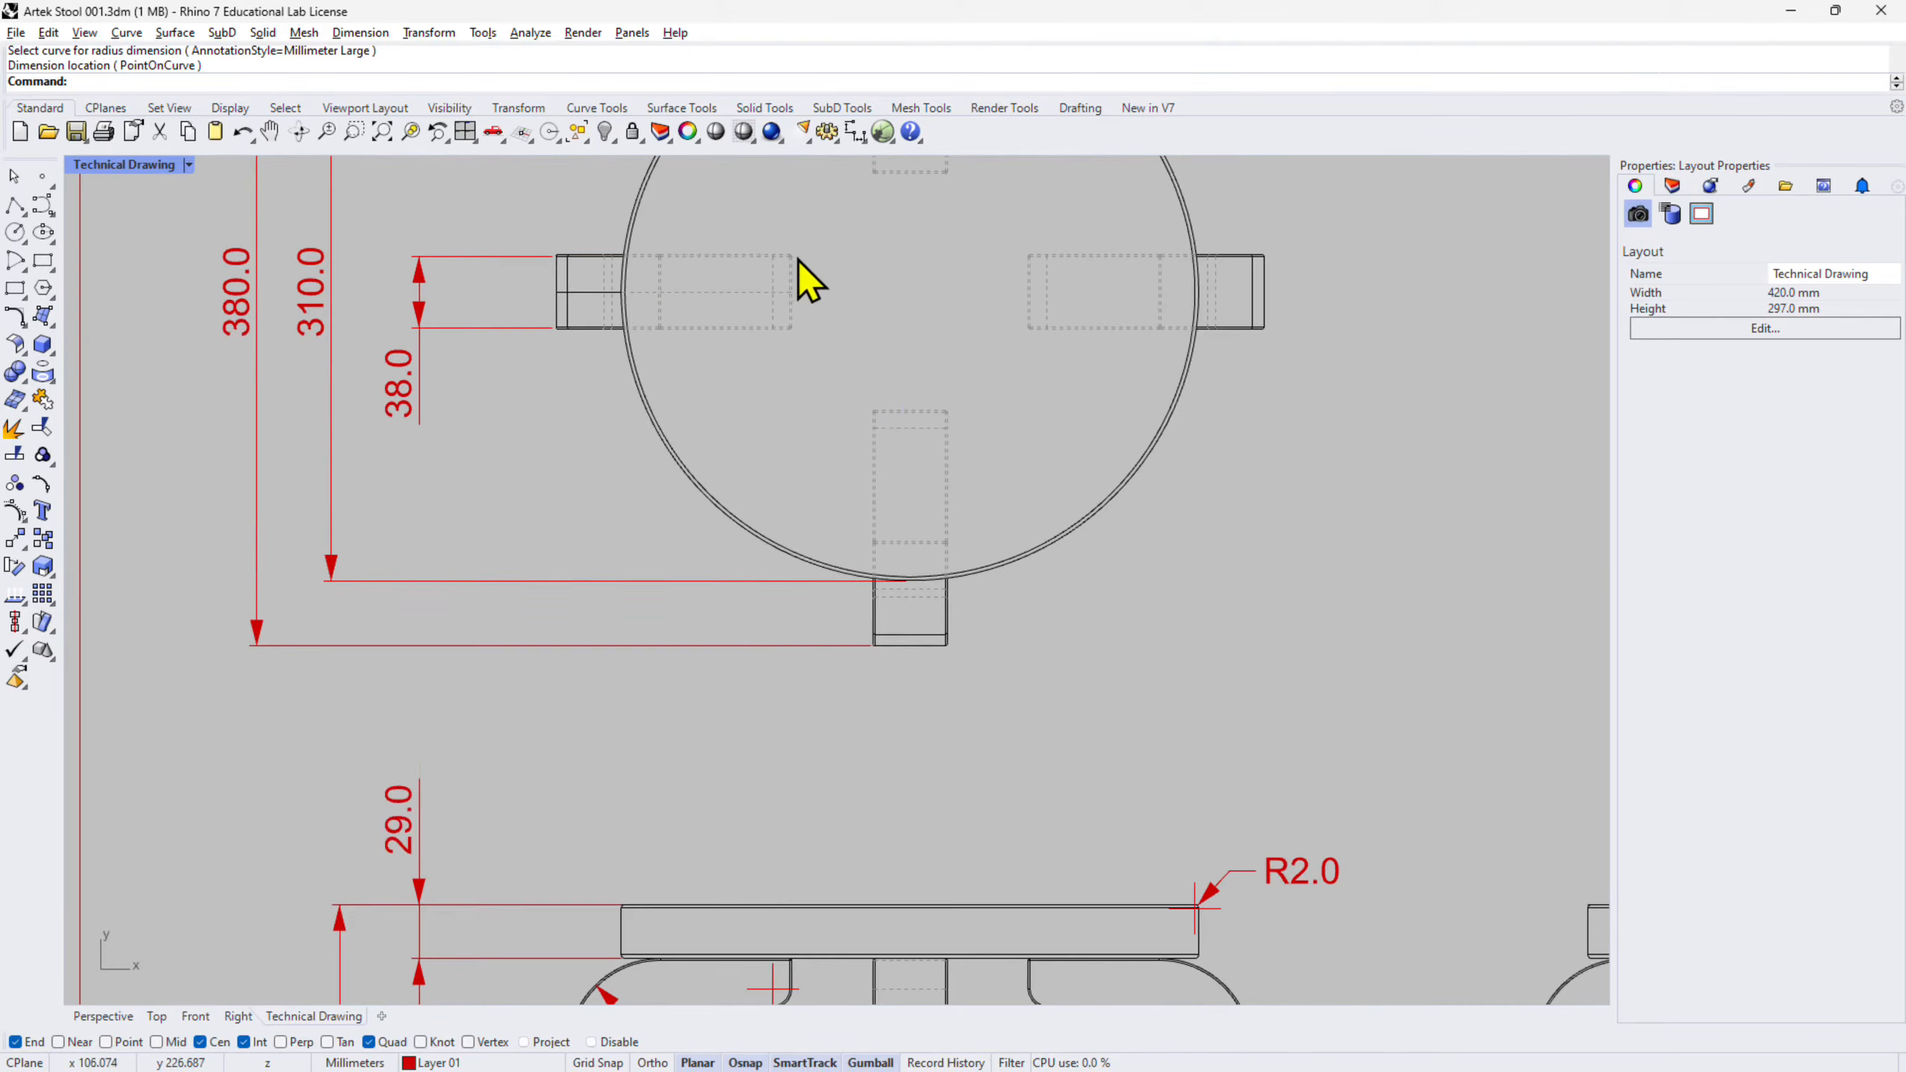
right_drag(998, 406, 962, 516)
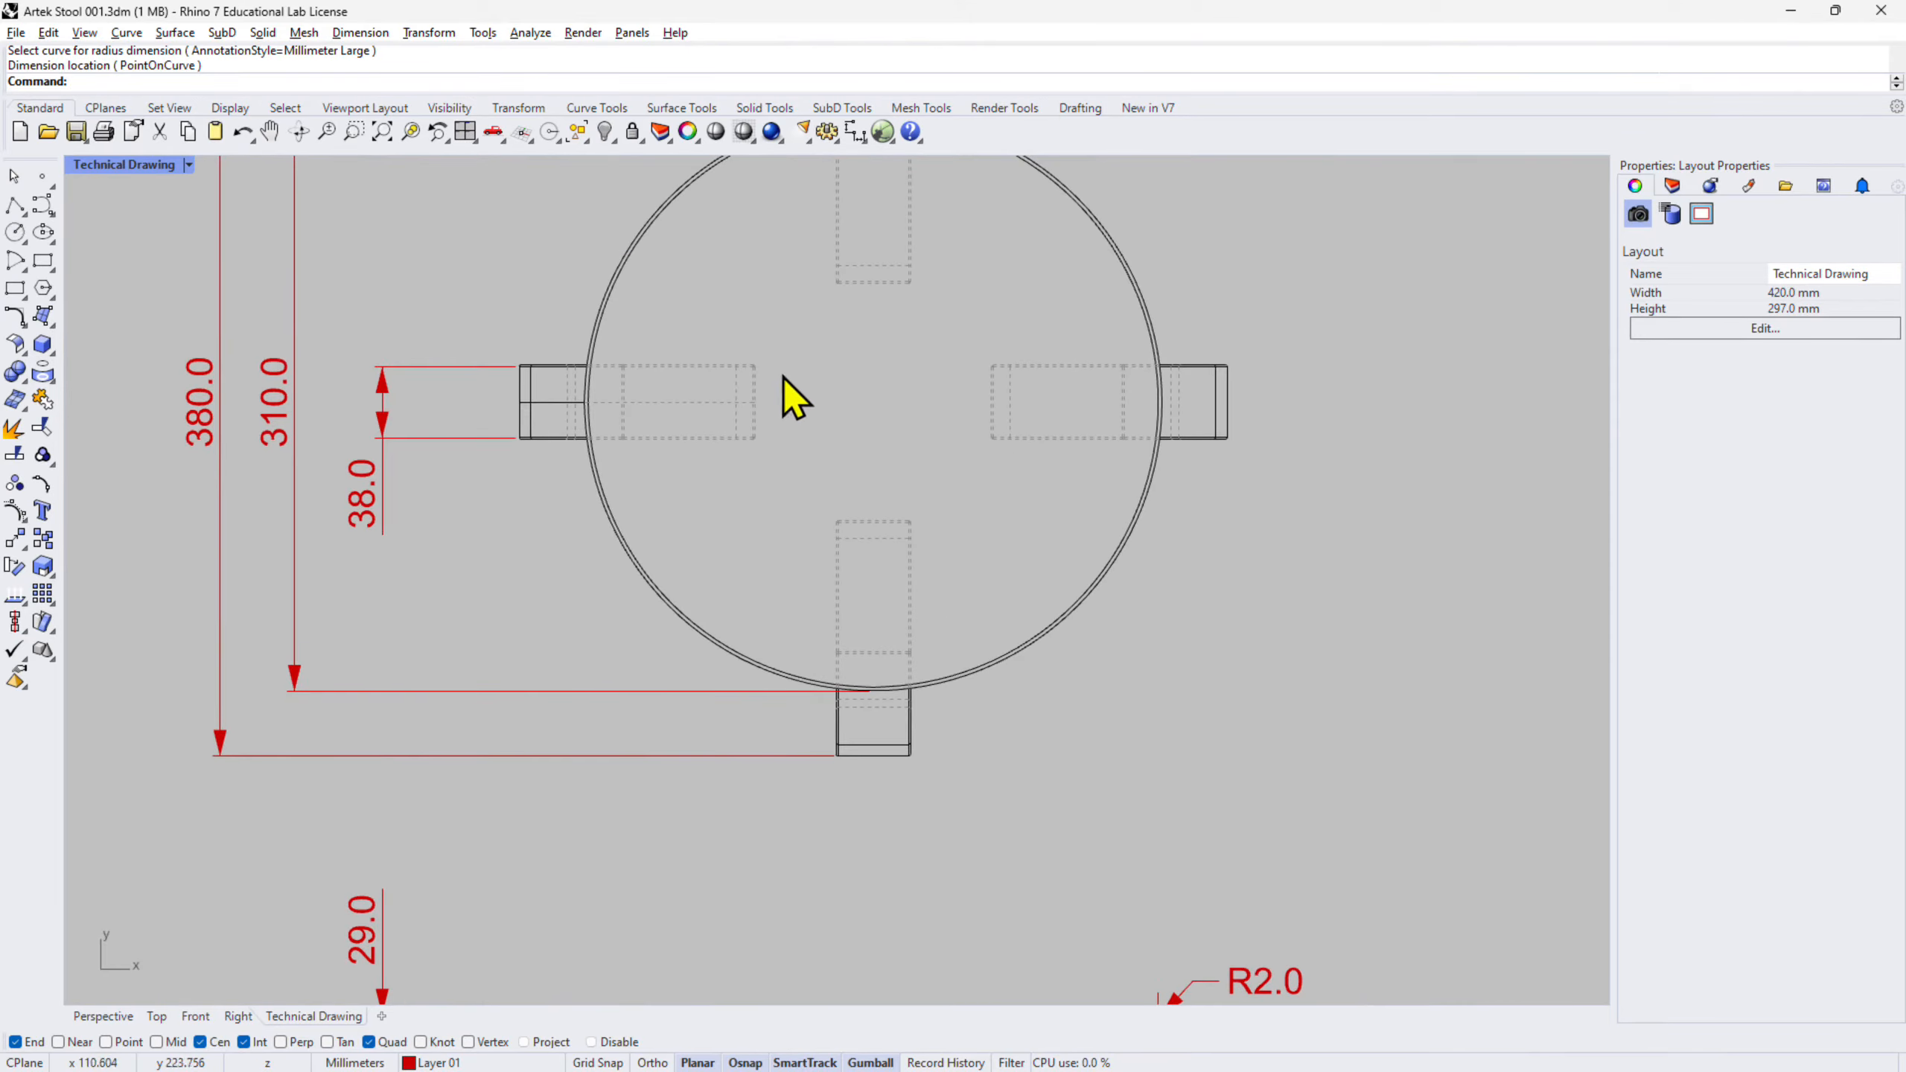
click(856, 136)
scroll(911, 516, up, 6)
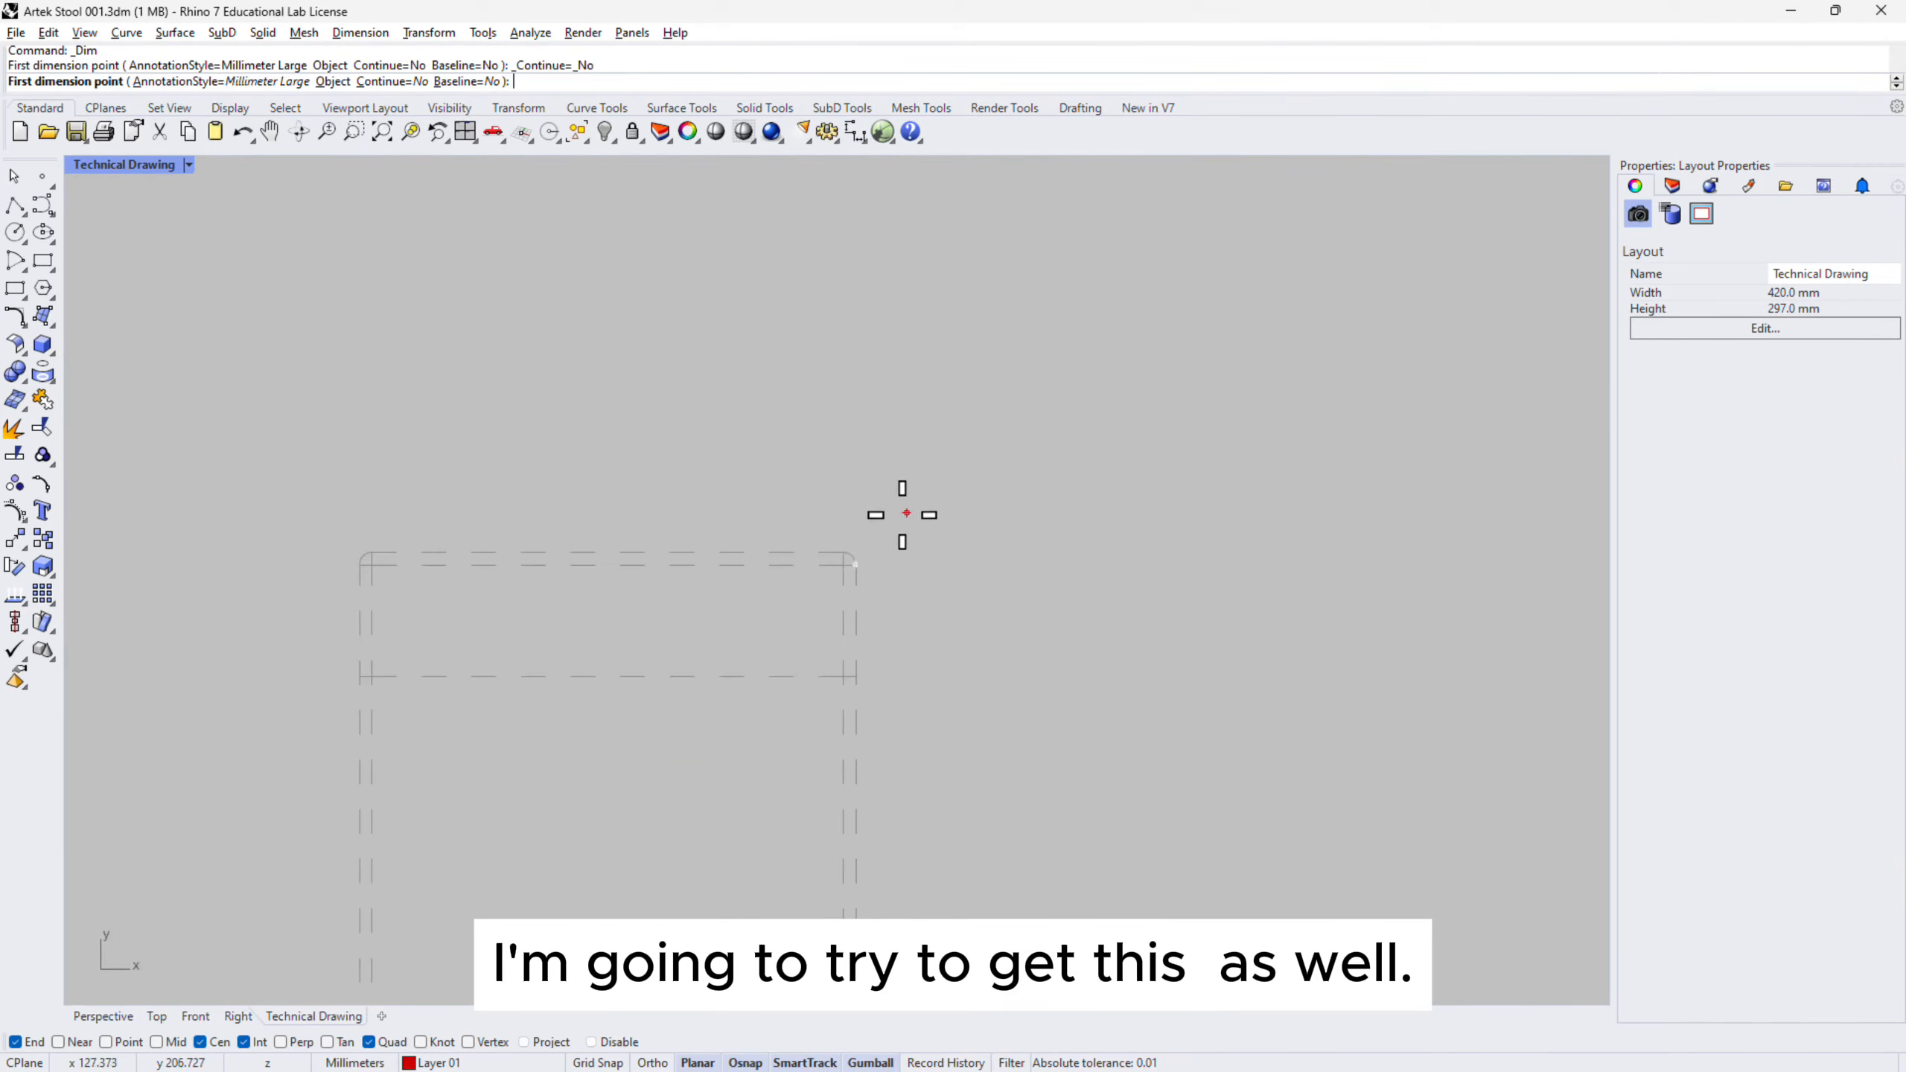
scroll(837, 543, down, 5)
scroll(889, 456, up, 4)
click(823, 706)
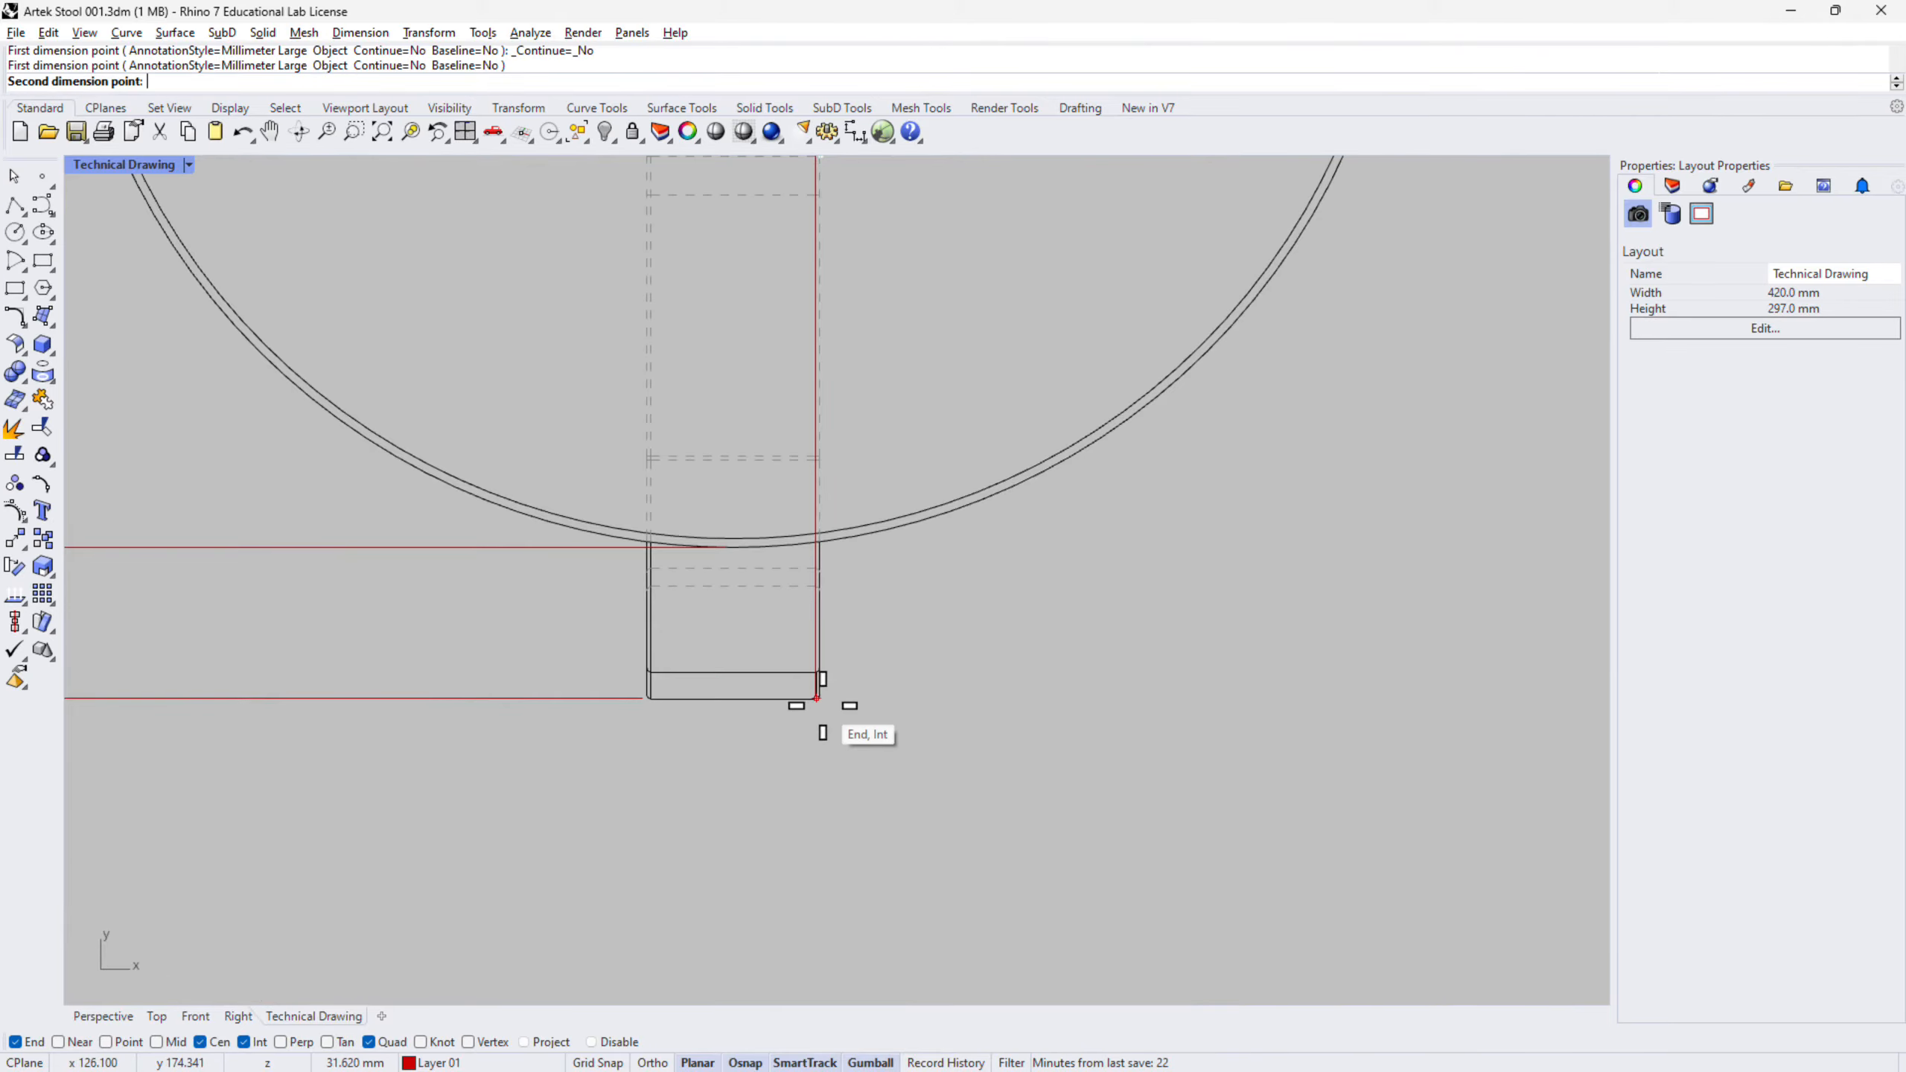
click(817, 698)
scroll(826, 701, down, 5)
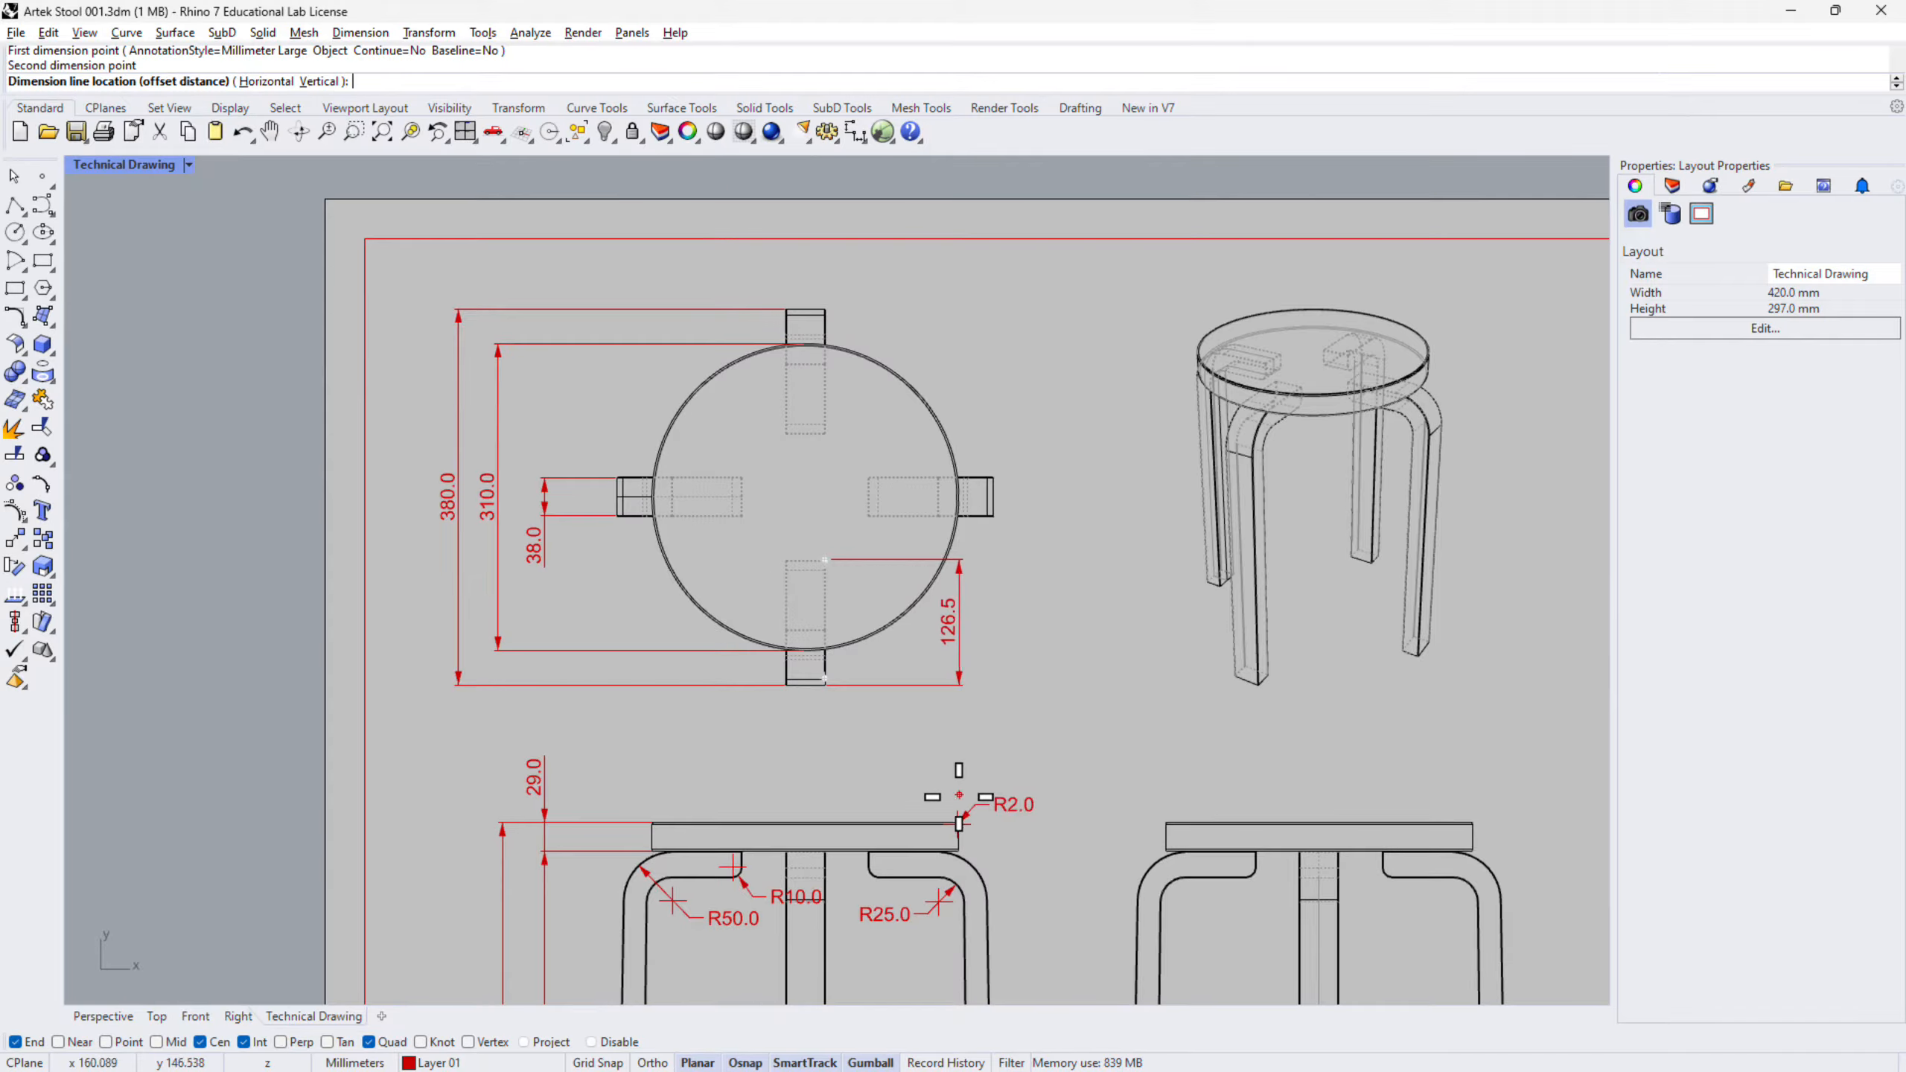
click(959, 820)
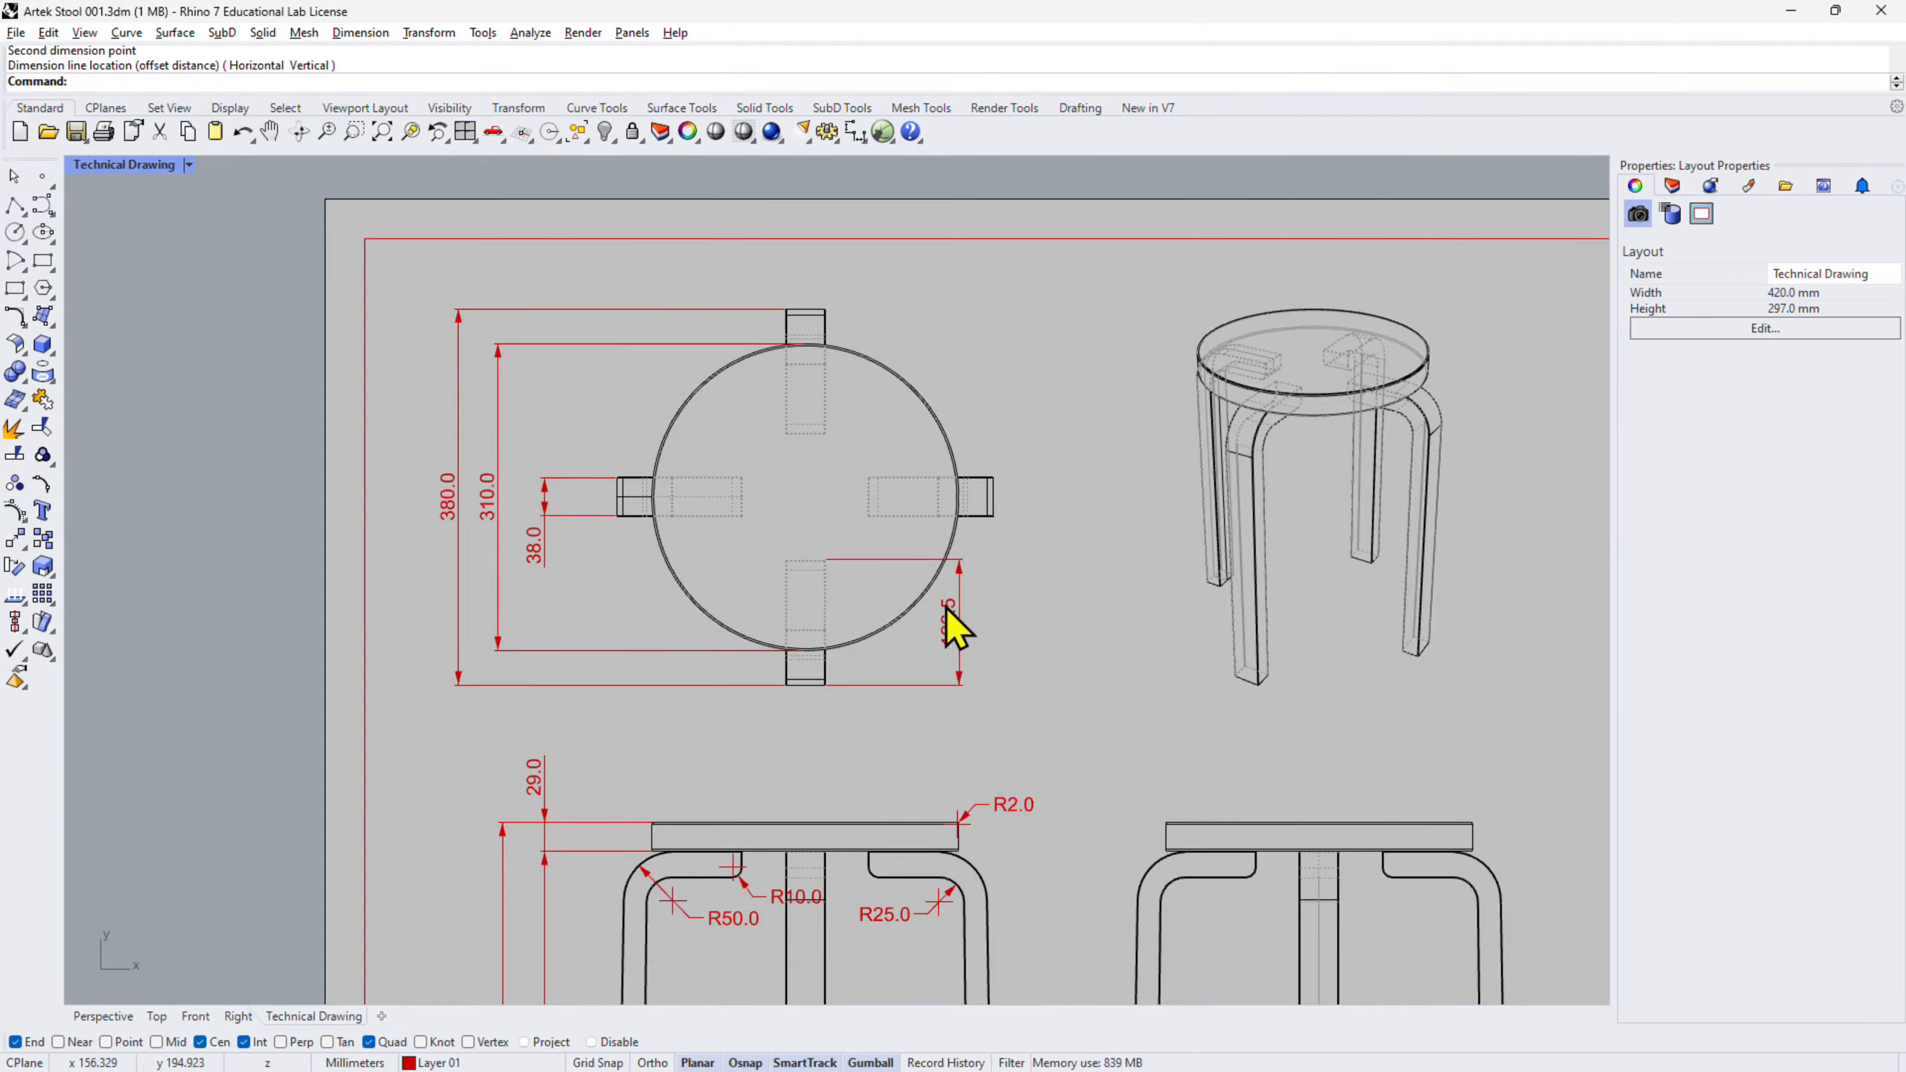
scroll(946, 609, up, 3)
scroll(780, 743, up, 4)
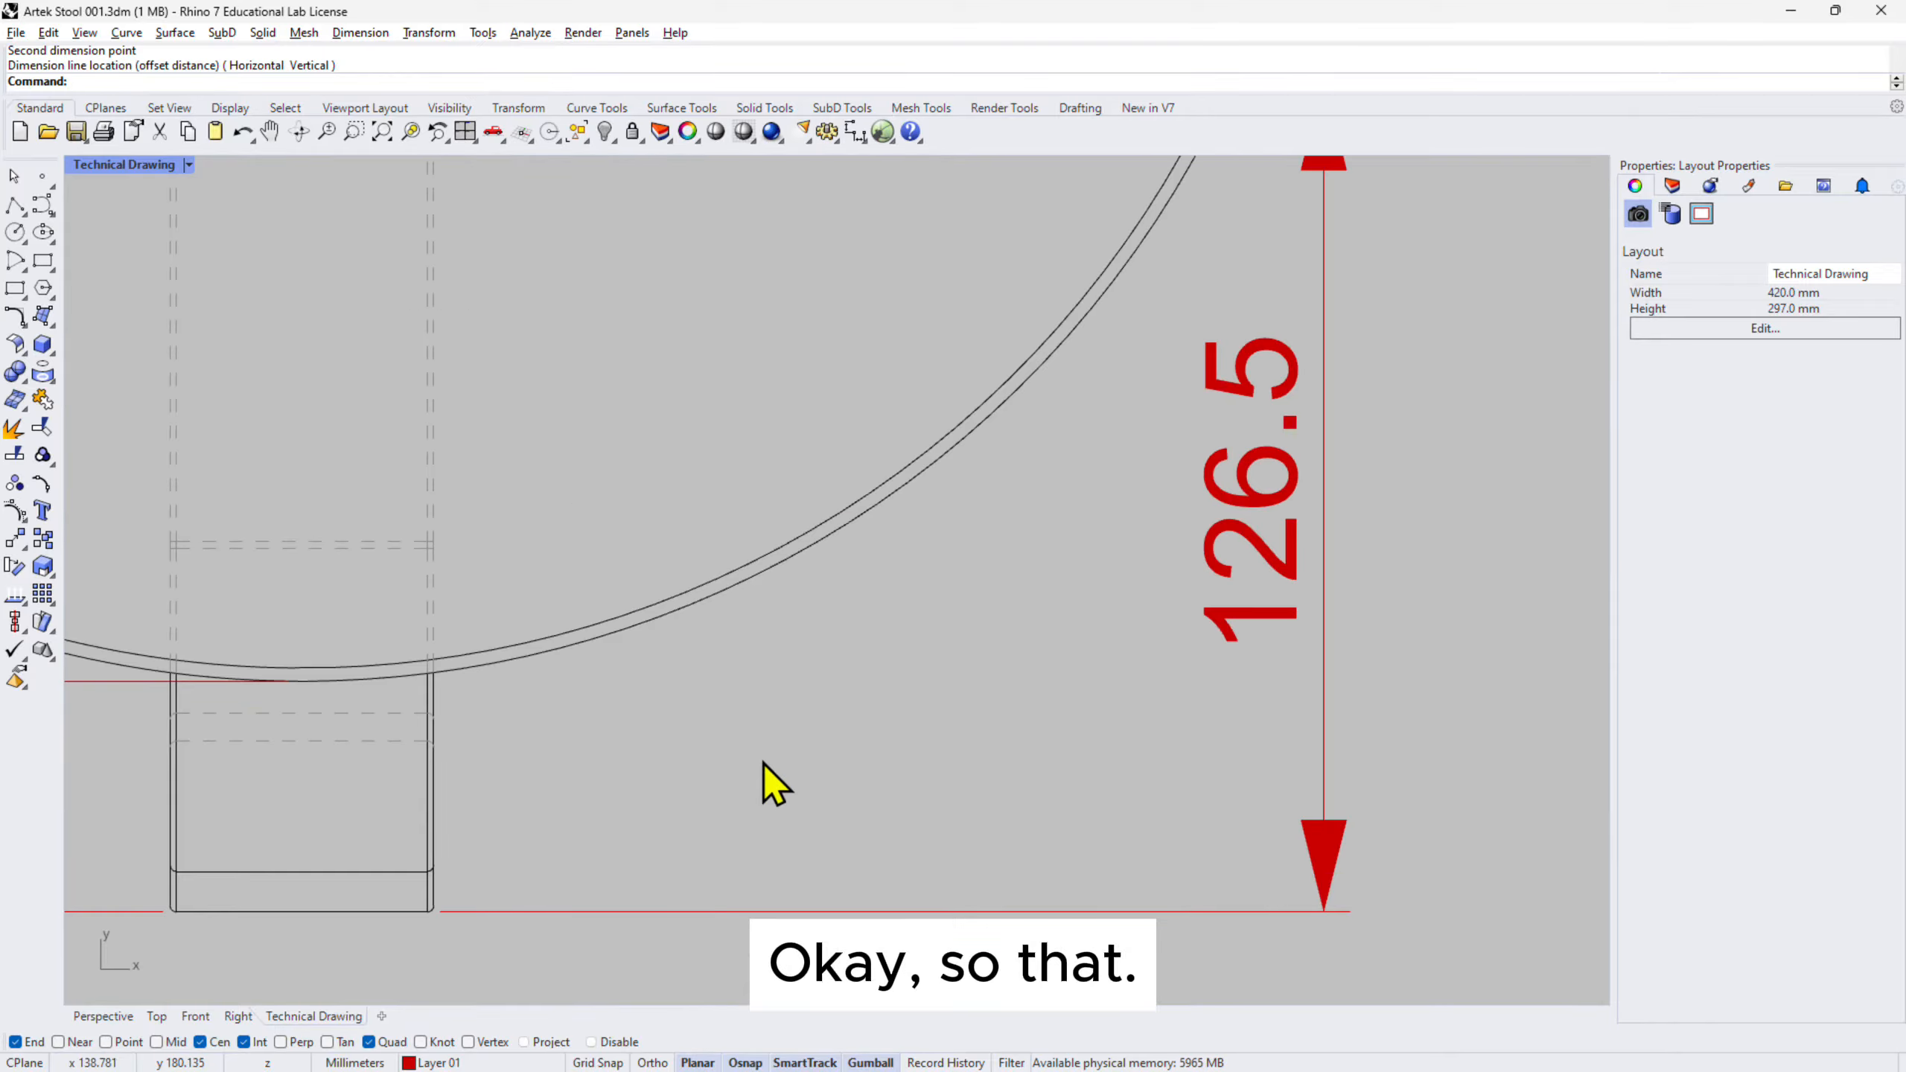
click(518, 912)
scroll(700, 764, down, 2)
scroll(604, 432, up, 6)
scroll(553, 447, down, 5)
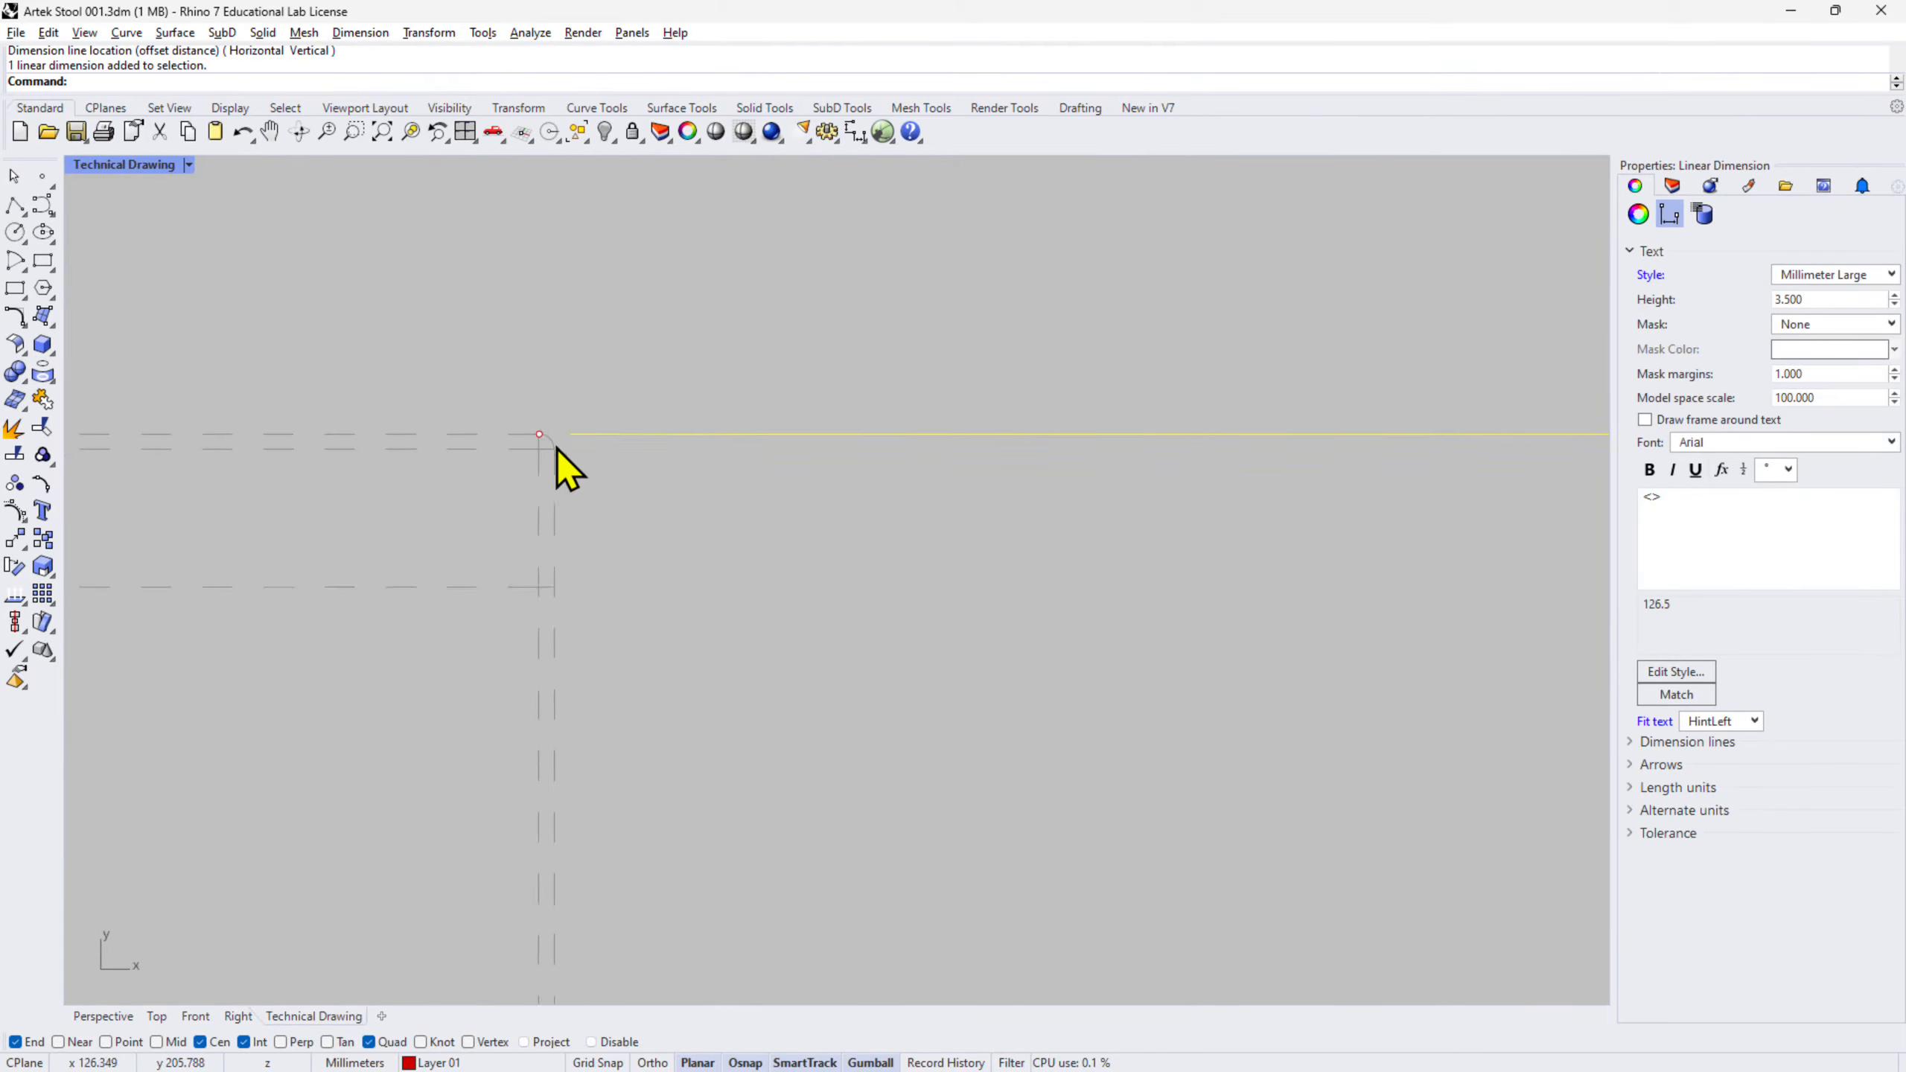
key(Escape)
scroll(1141, 638, down, 4)
scroll(1050, 429, down, 5)
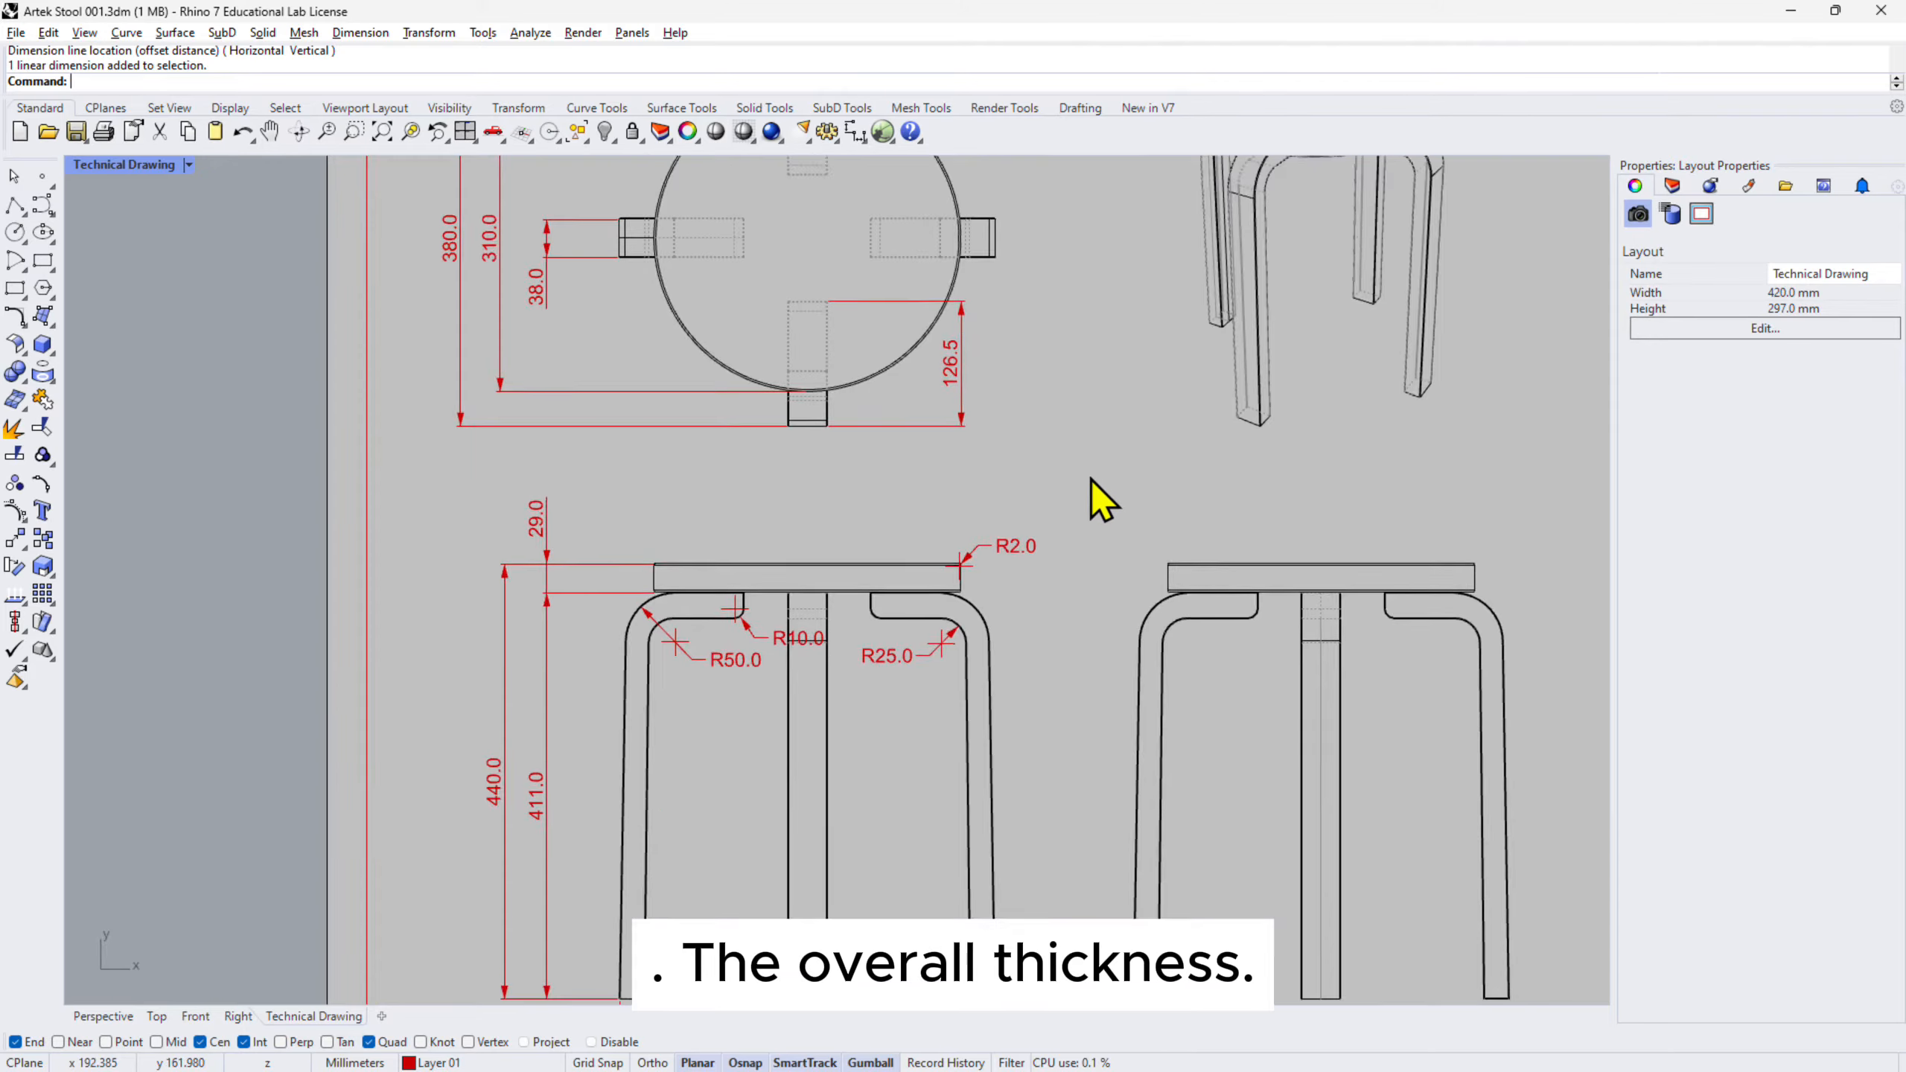
scroll(1228, 617, up, 1)
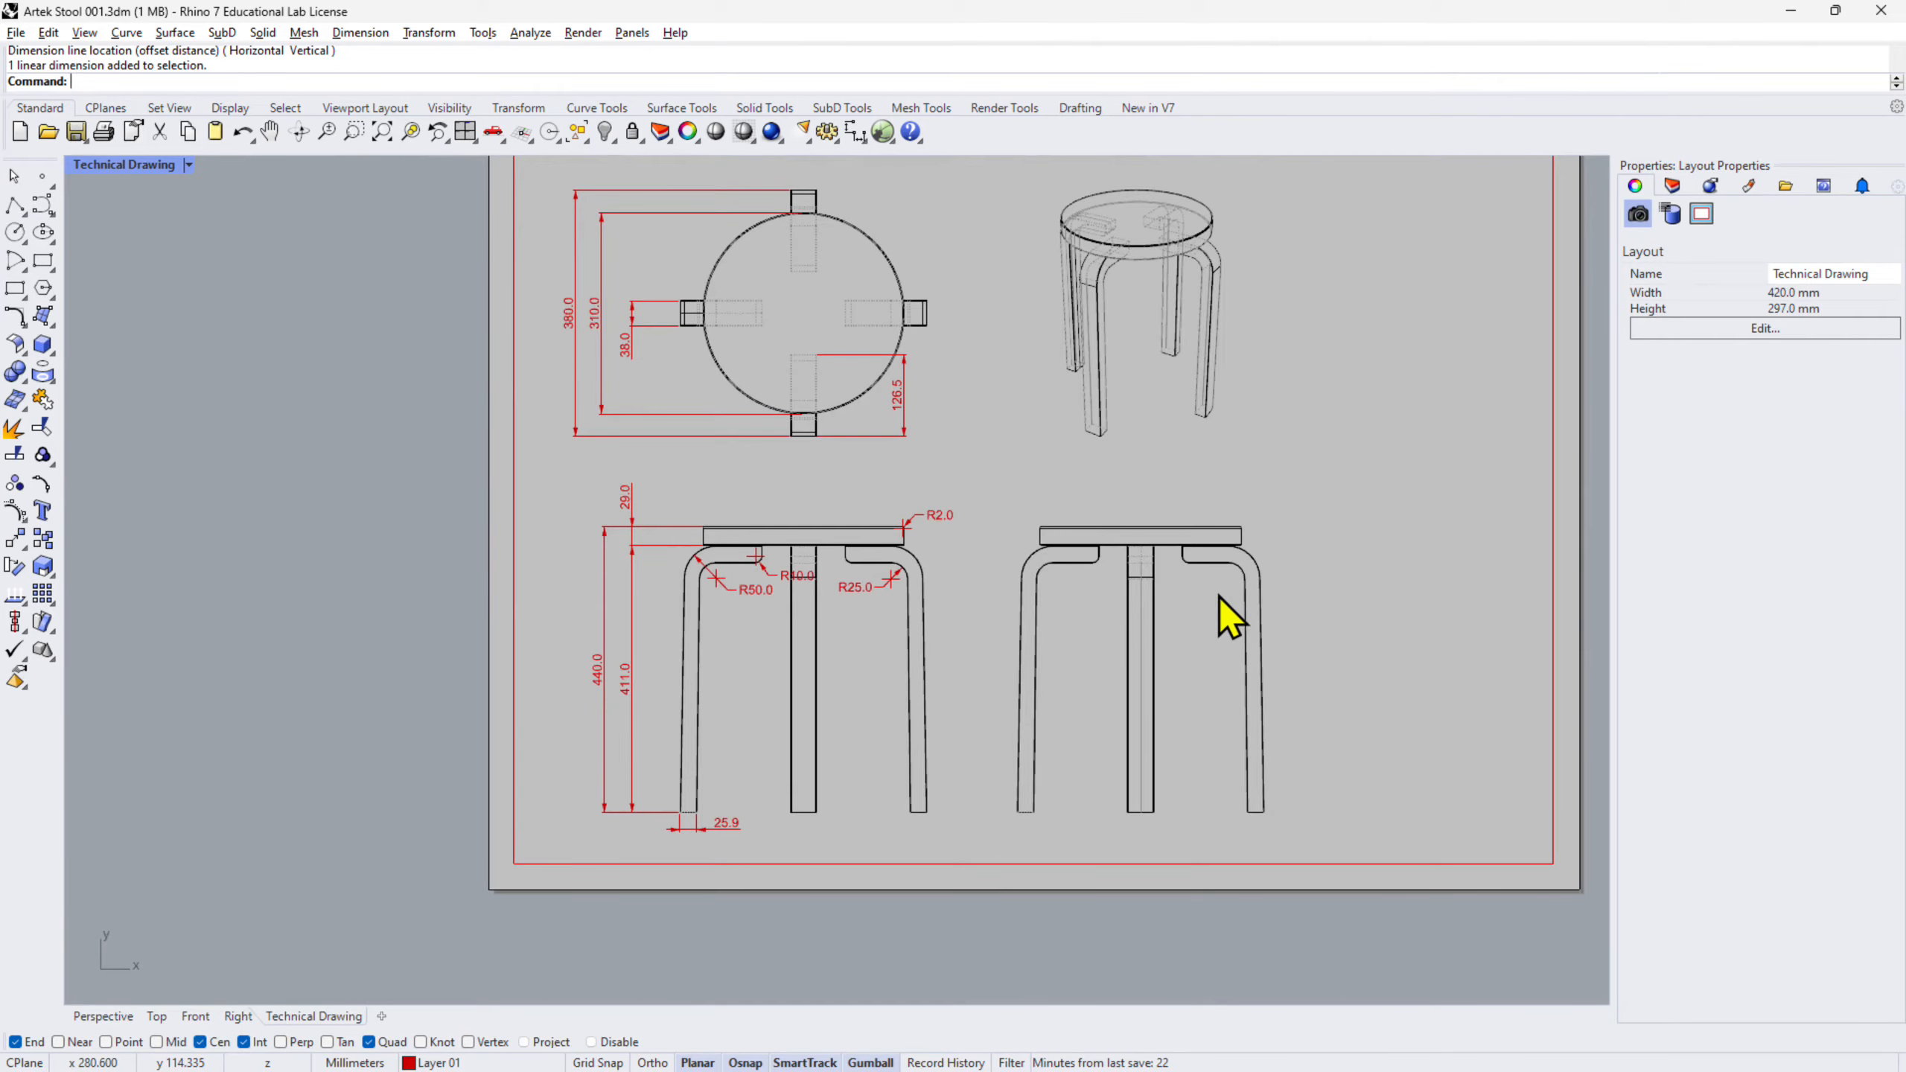
right_drag(1055, 412, 1013, 464)
scroll(587, 372, up, 8)
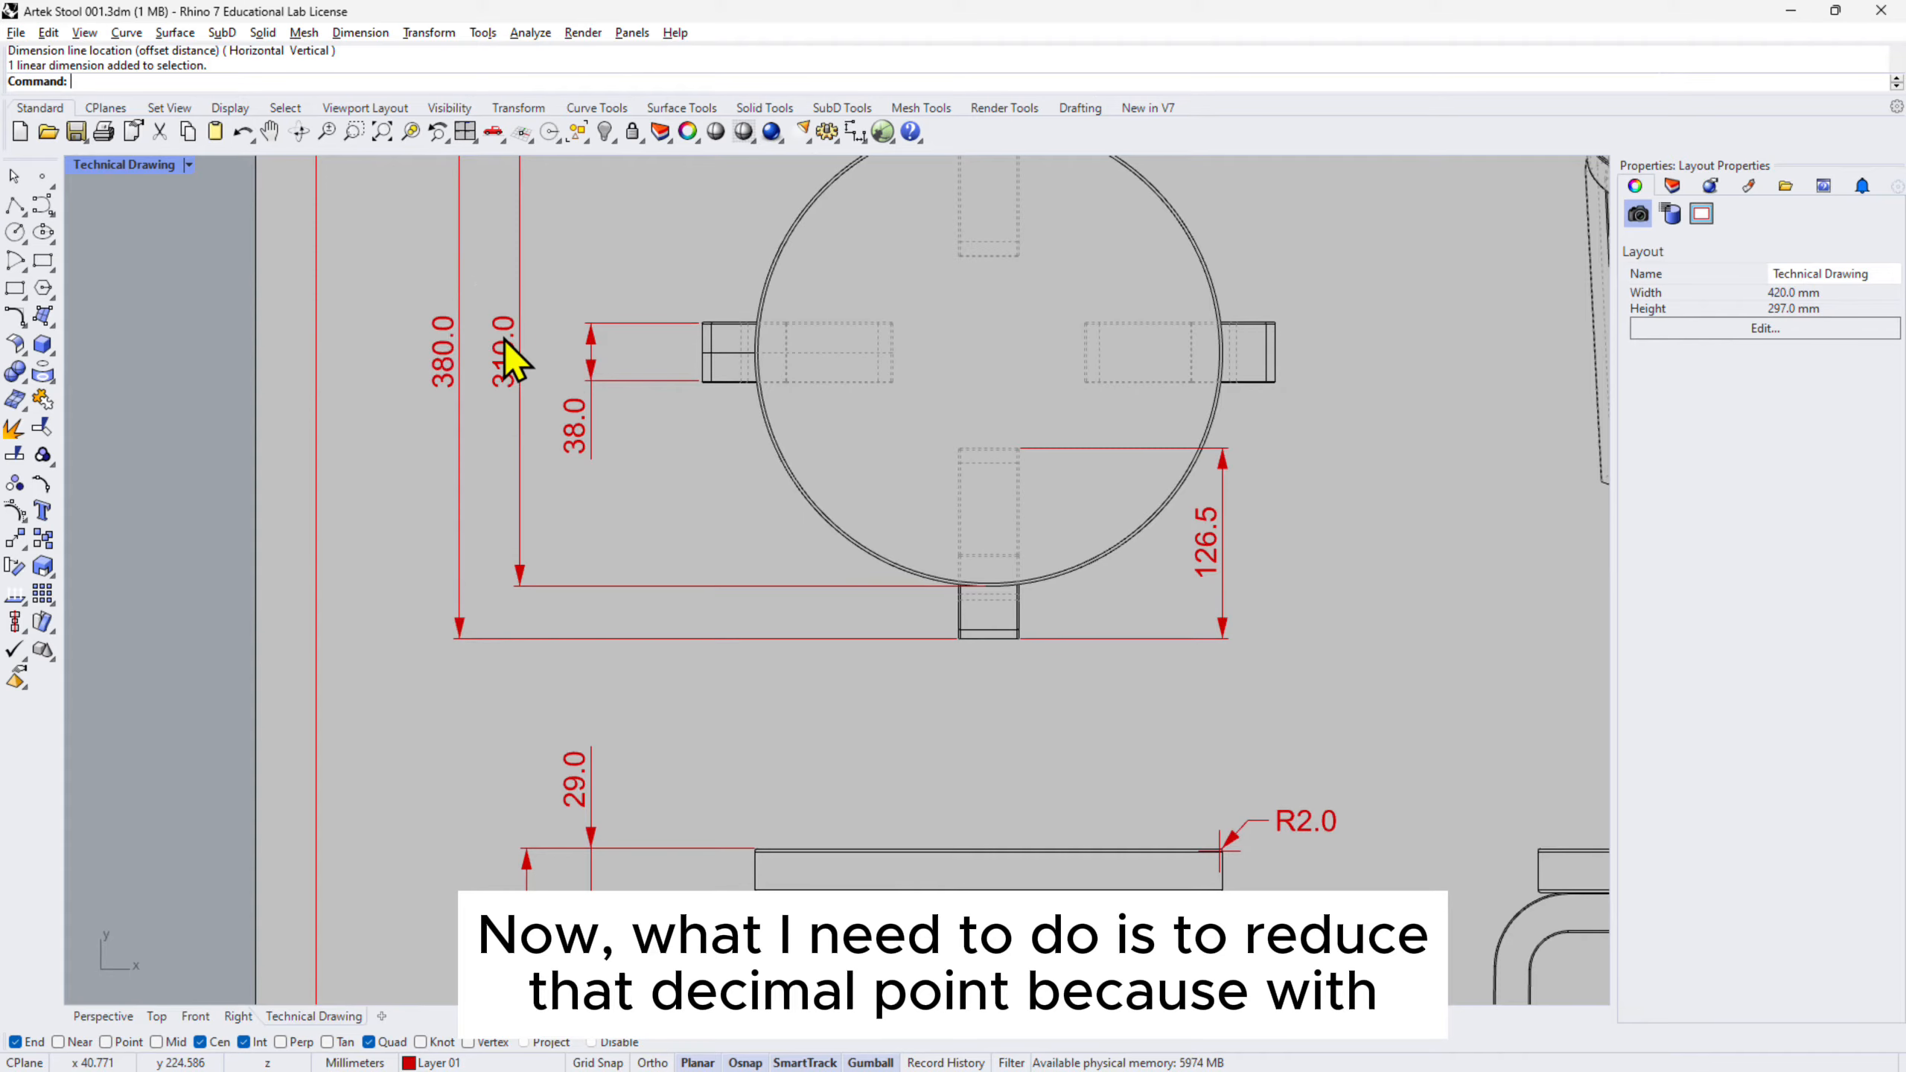
scroll(518, 357, down, 5)
scroll(518, 366, up, 7)
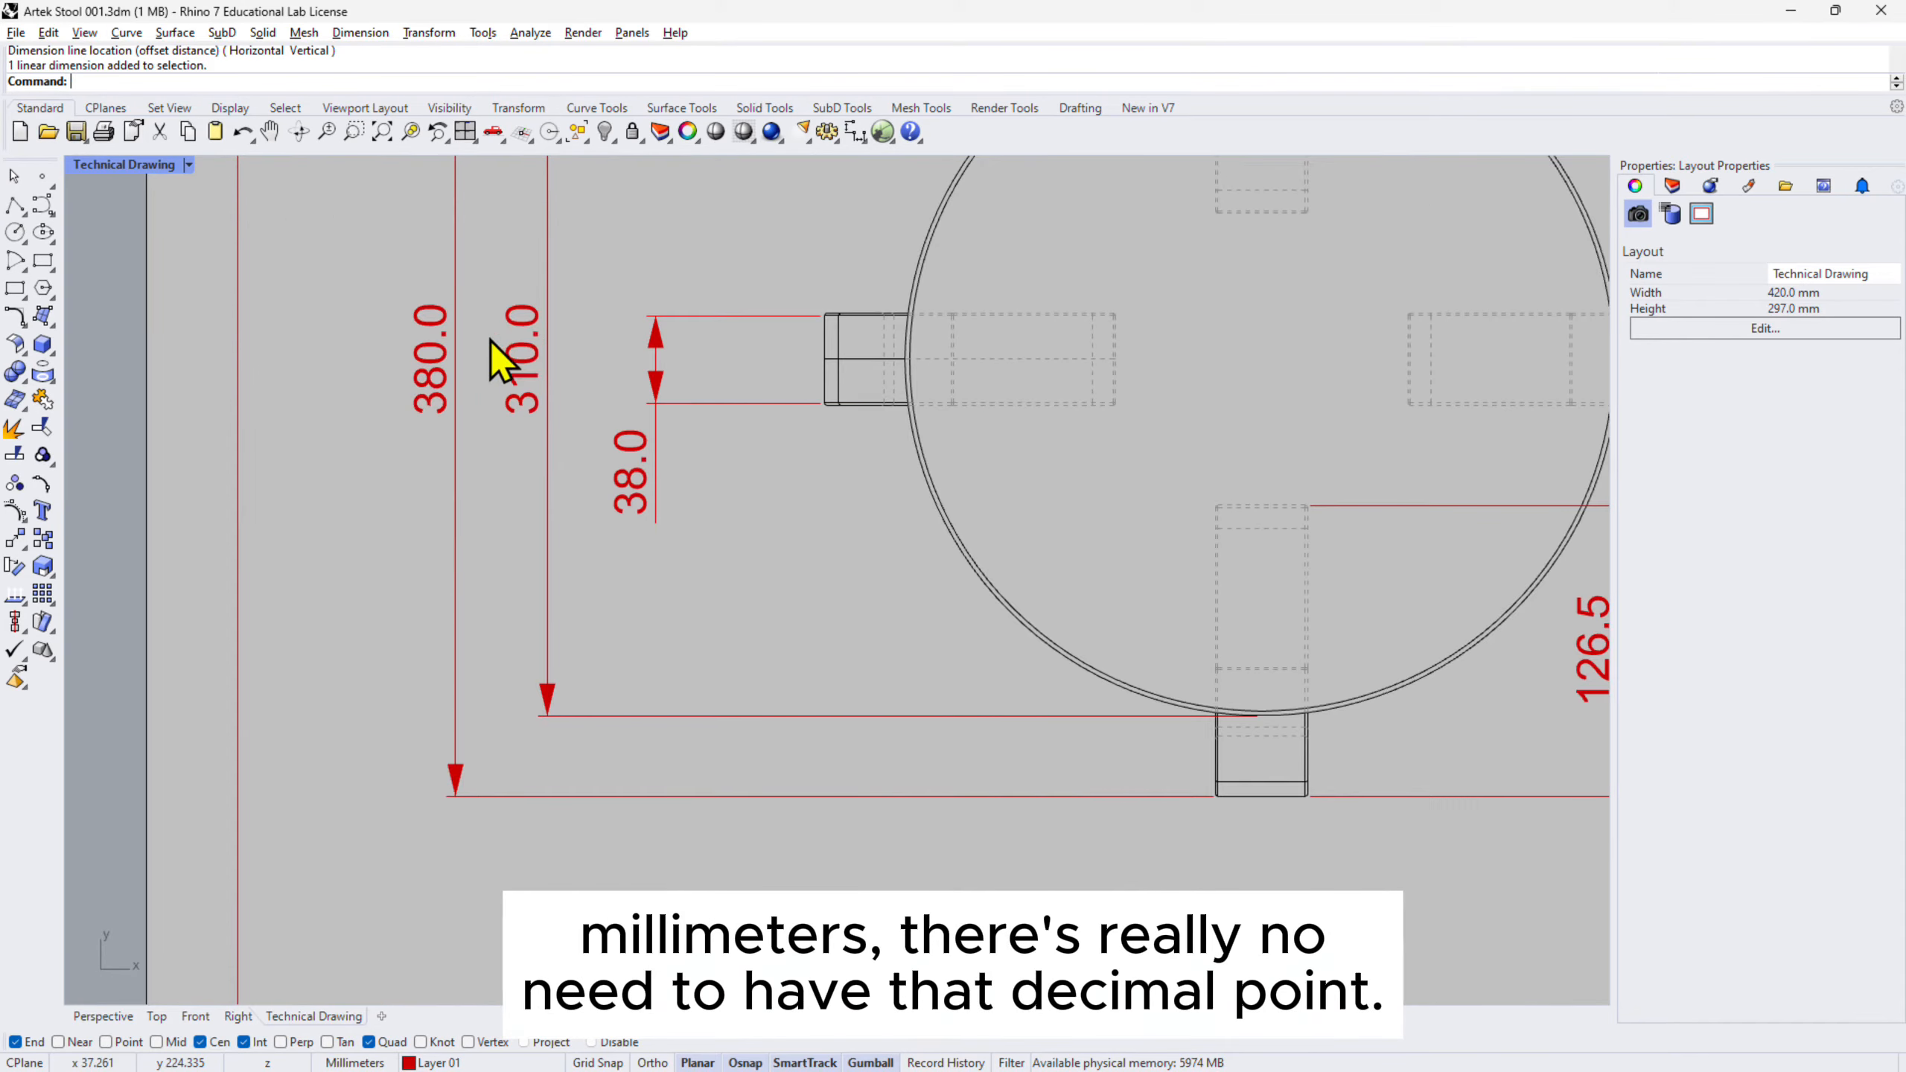
scroll(543, 316, down, 3)
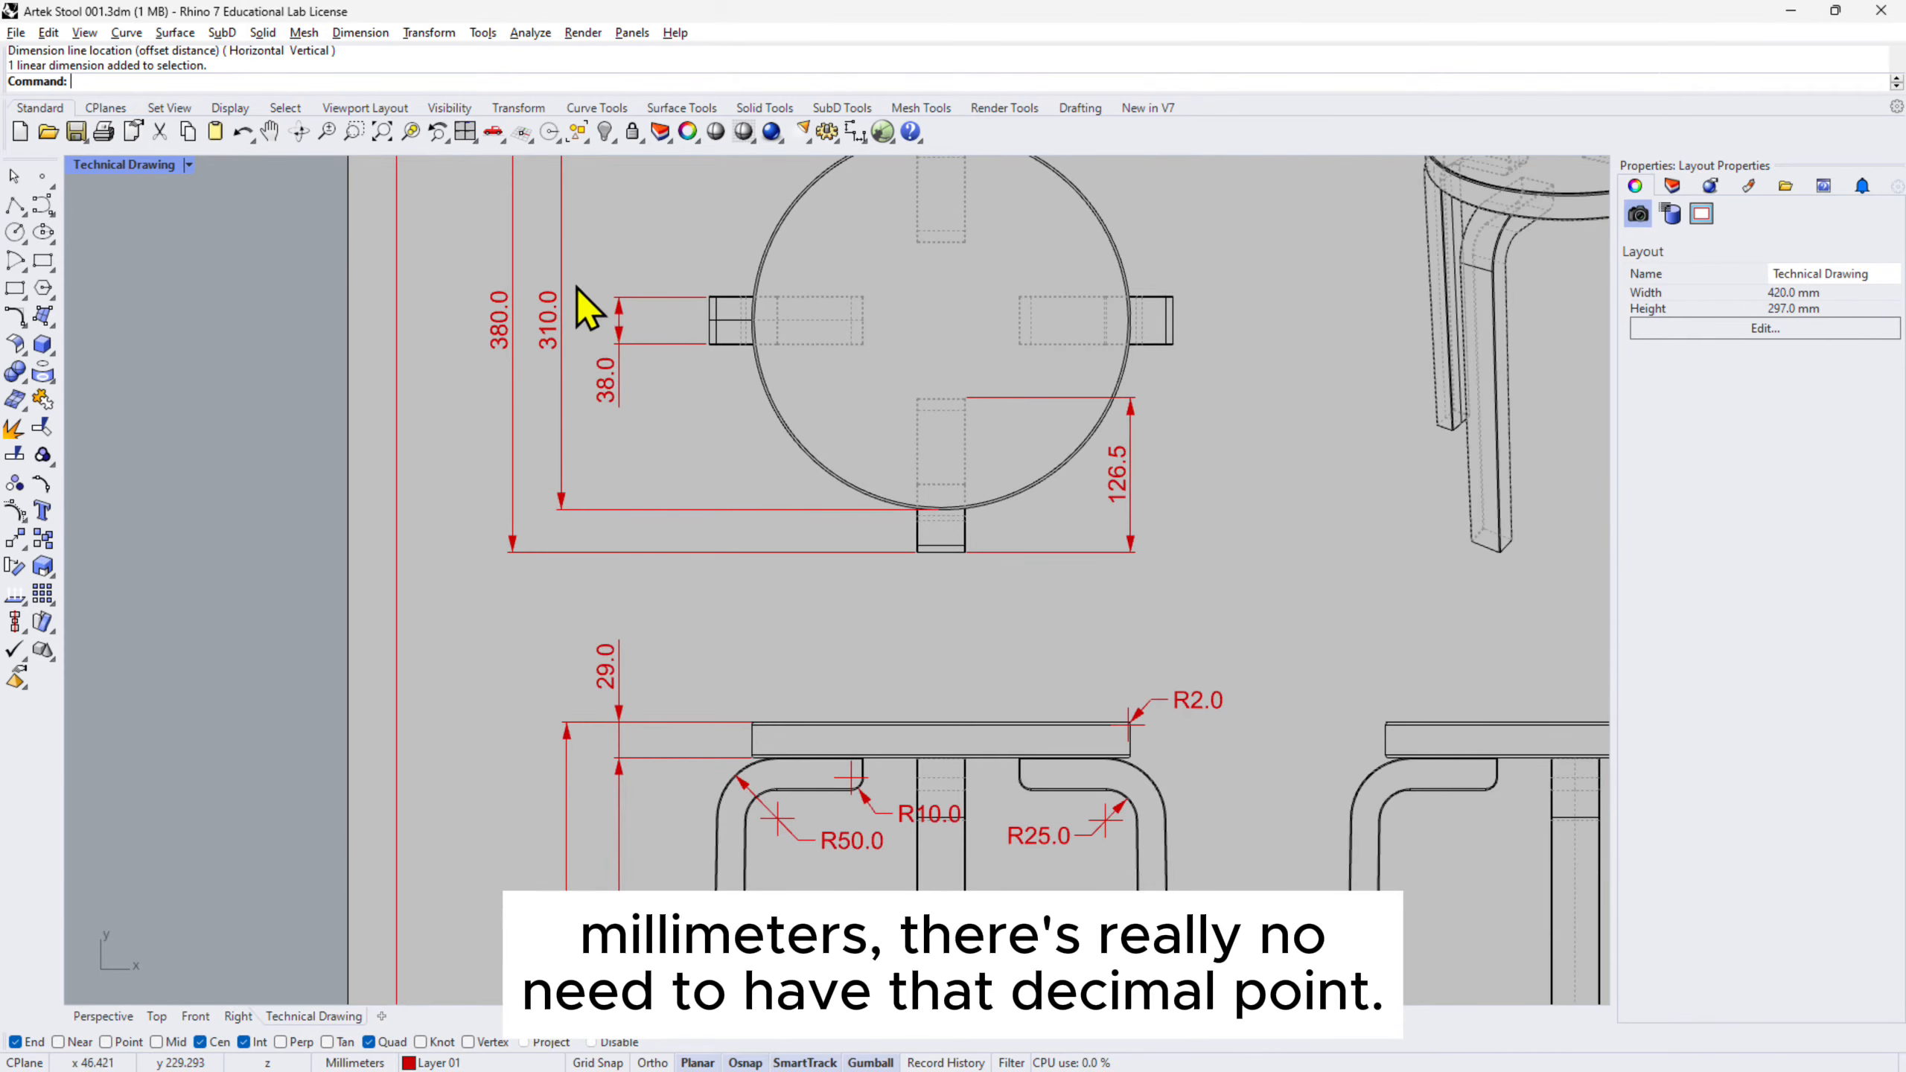
- Set the Millimeter Large annotation style's linear resolution to 1 for whole-number dimensions
click(828, 131)
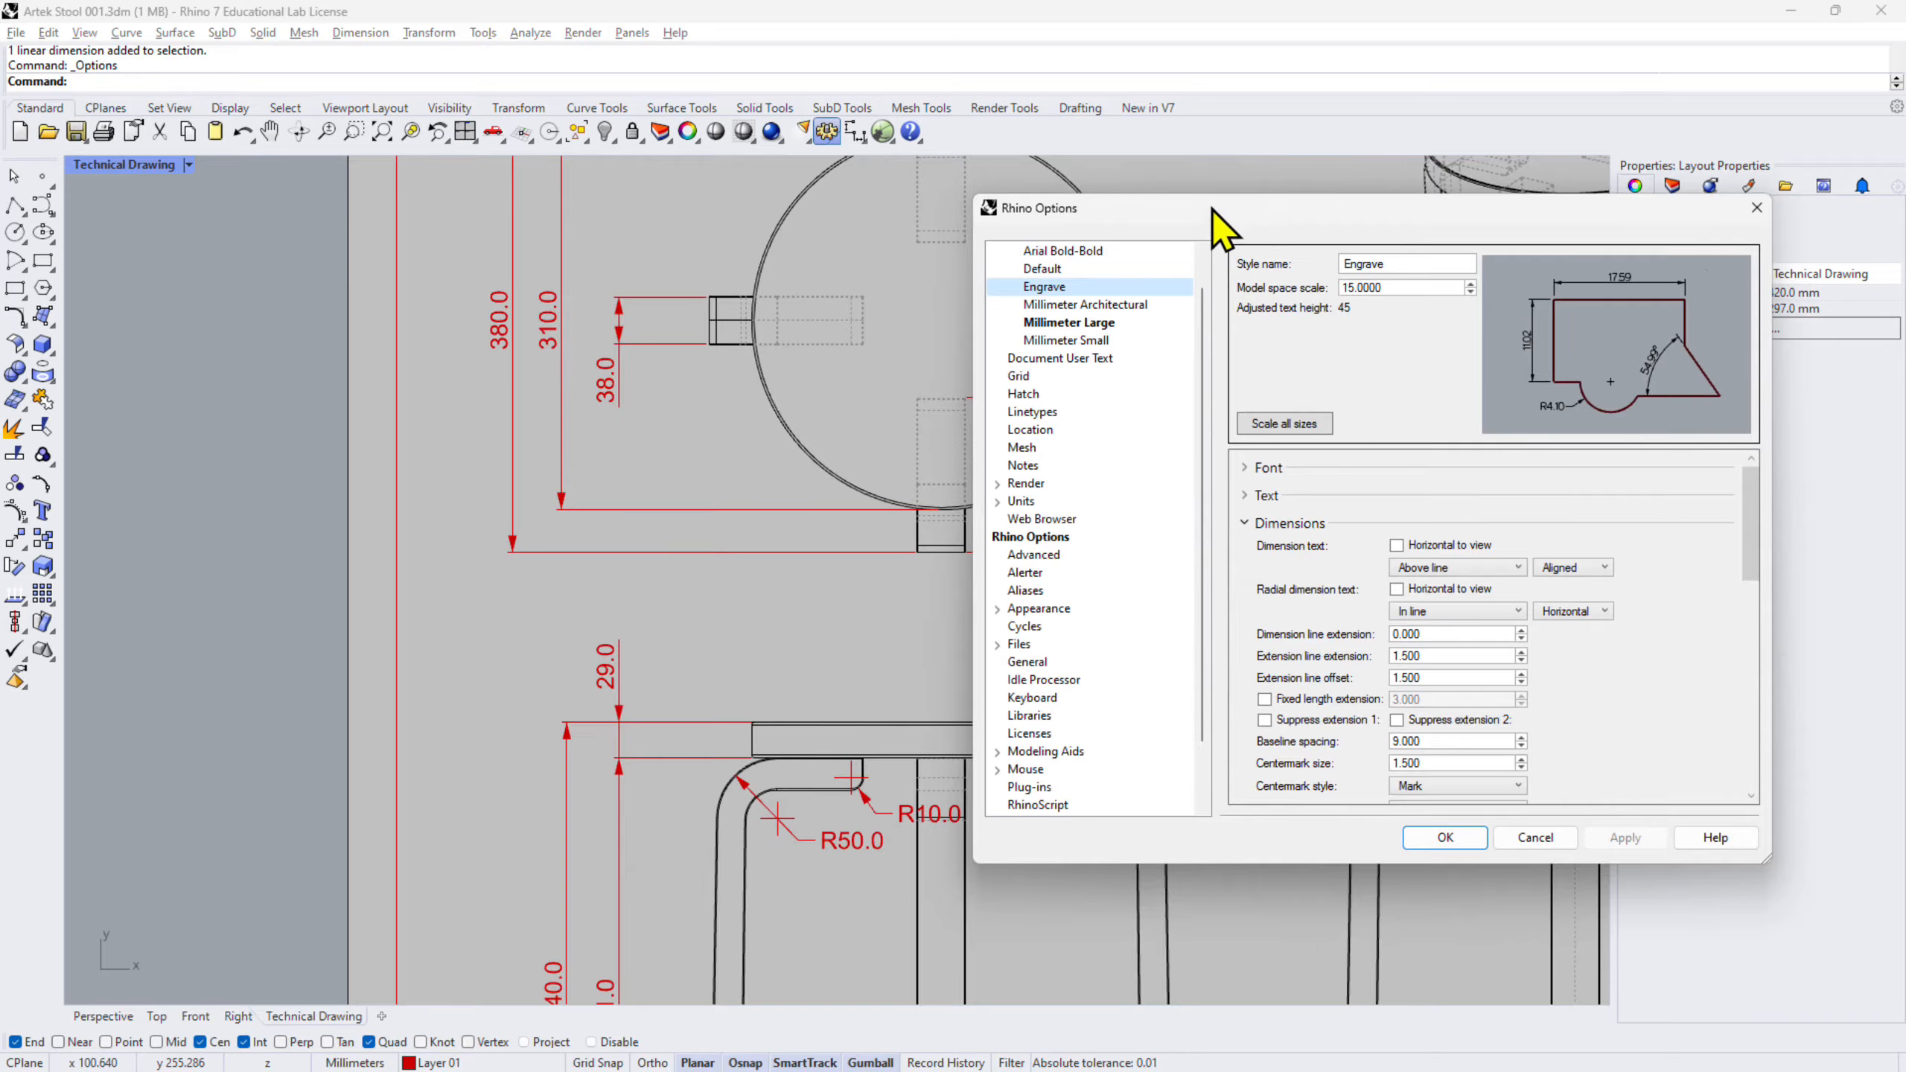
drag(1214, 211, 1048, 265)
scroll(863, 337, up, 2)
click(891, 326)
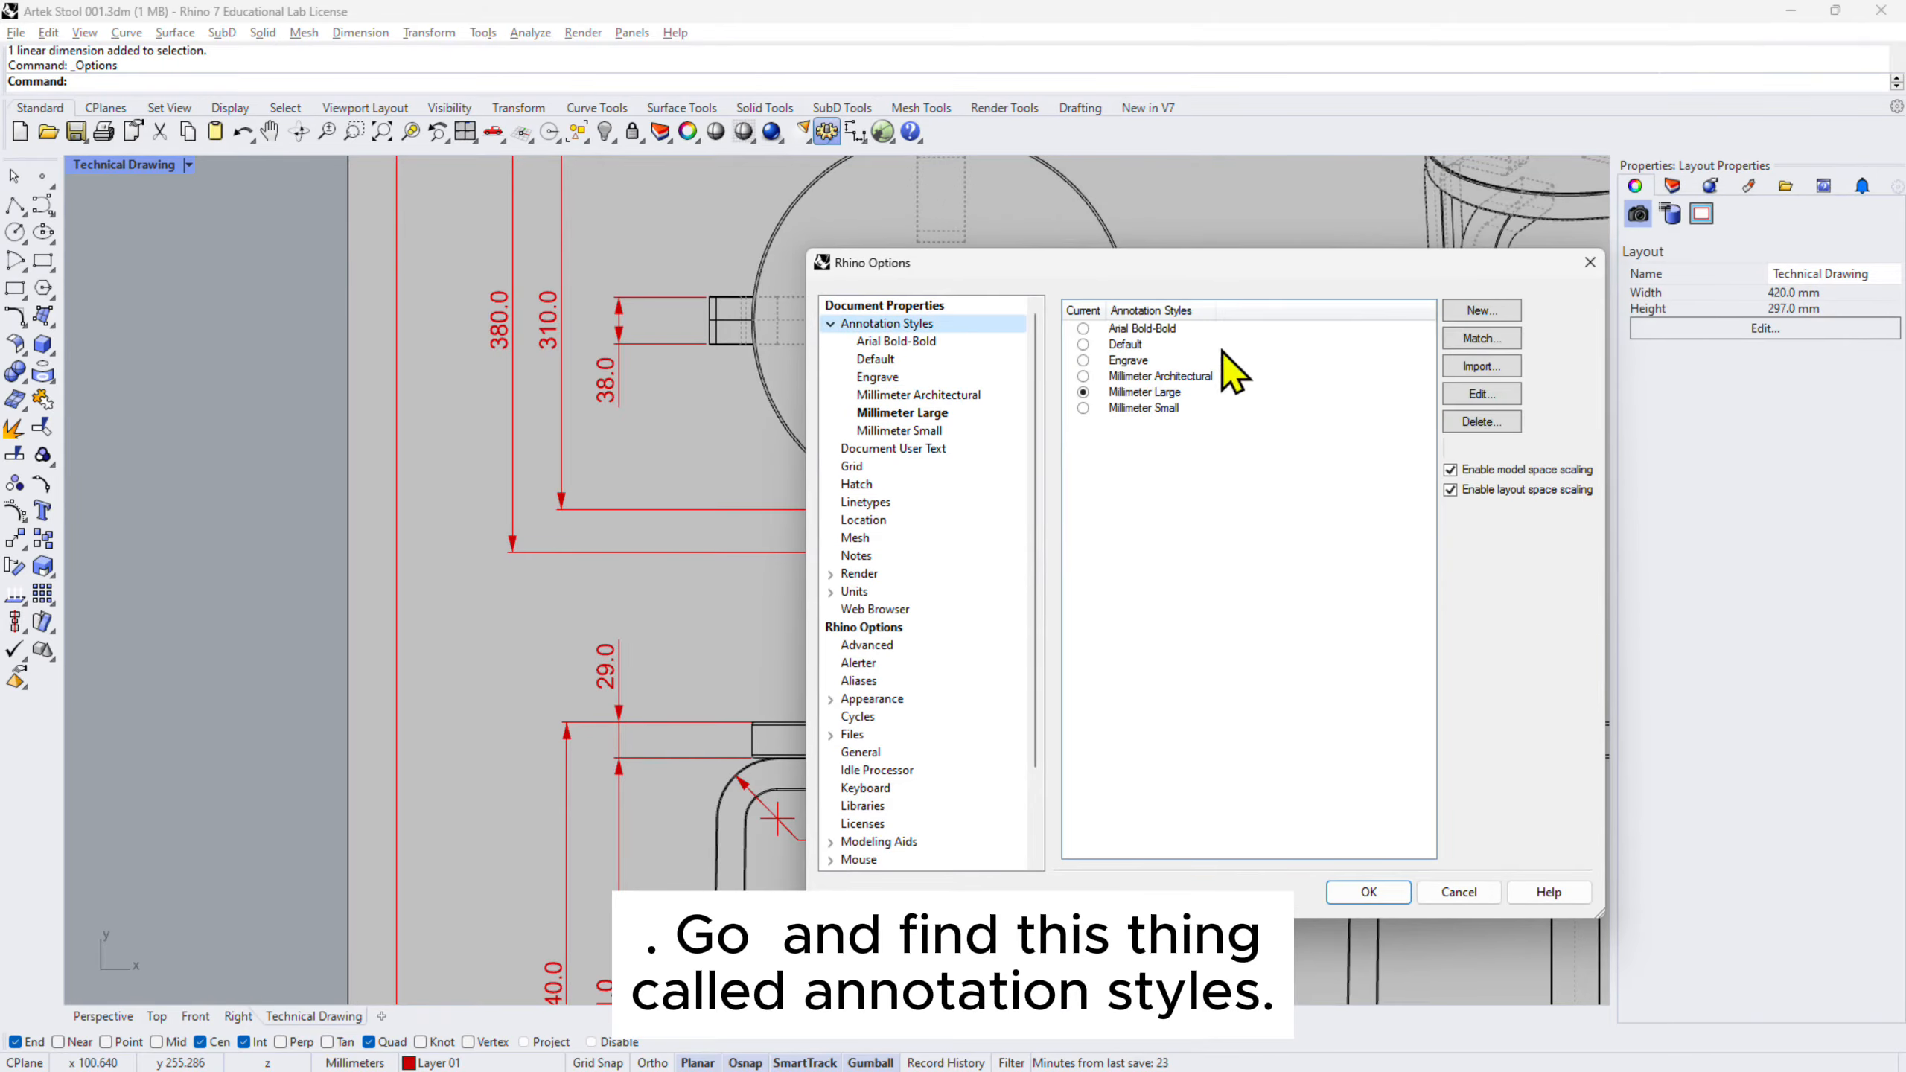
click(1125, 395)
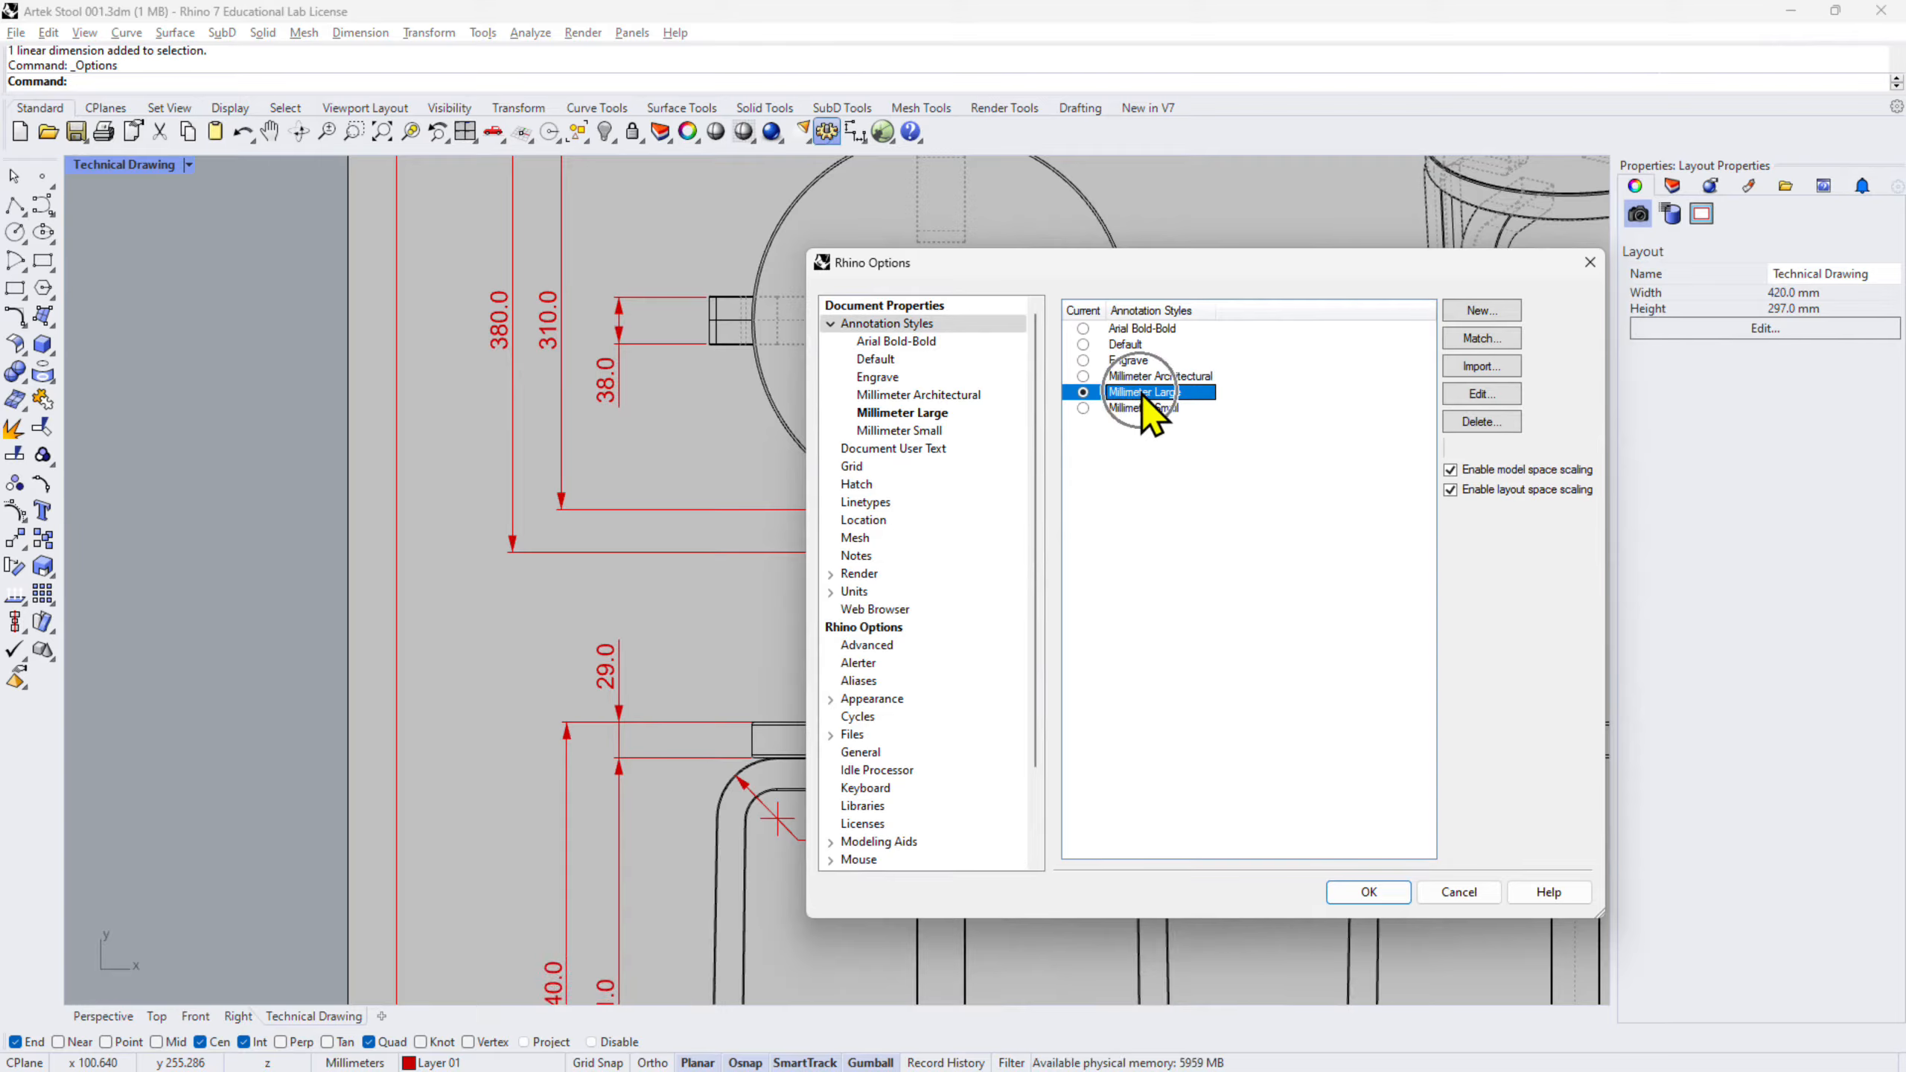
click(1477, 396)
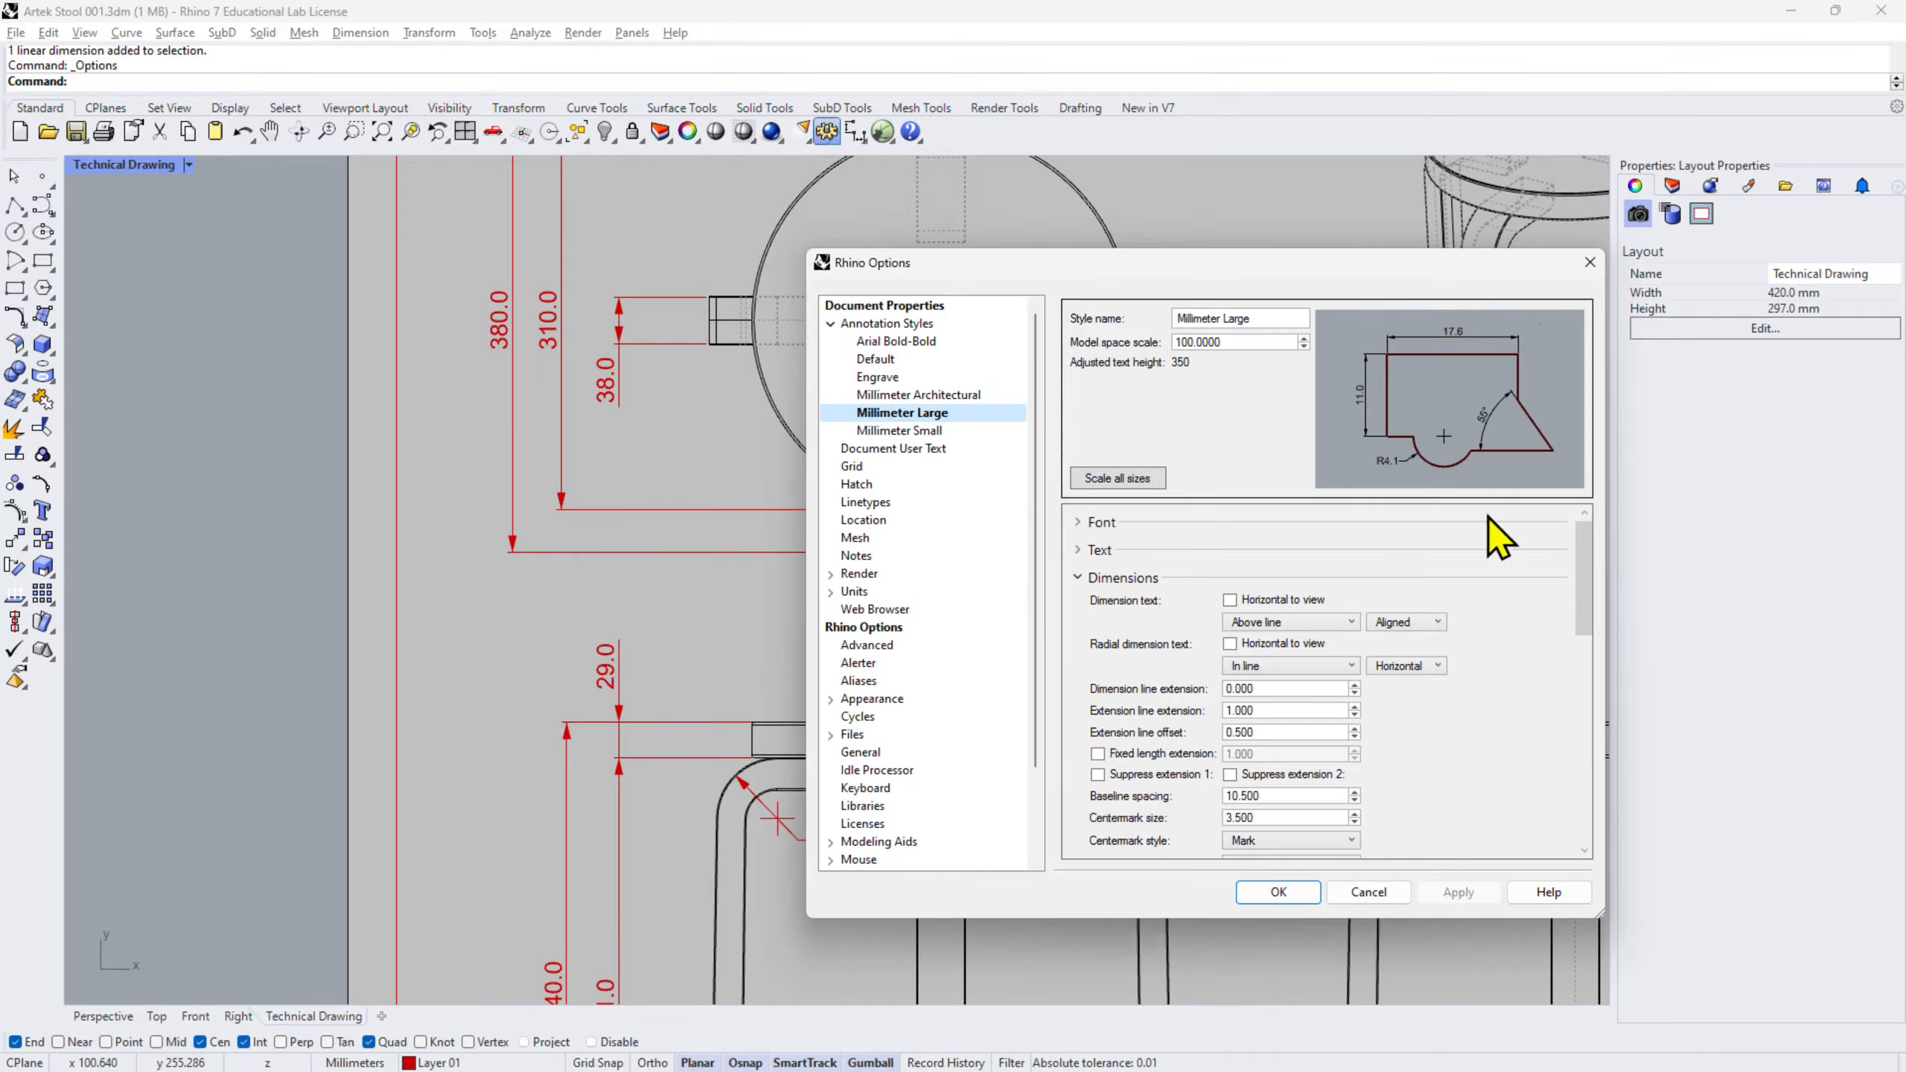
click(1093, 578)
scroll(1452, 668, down, 1)
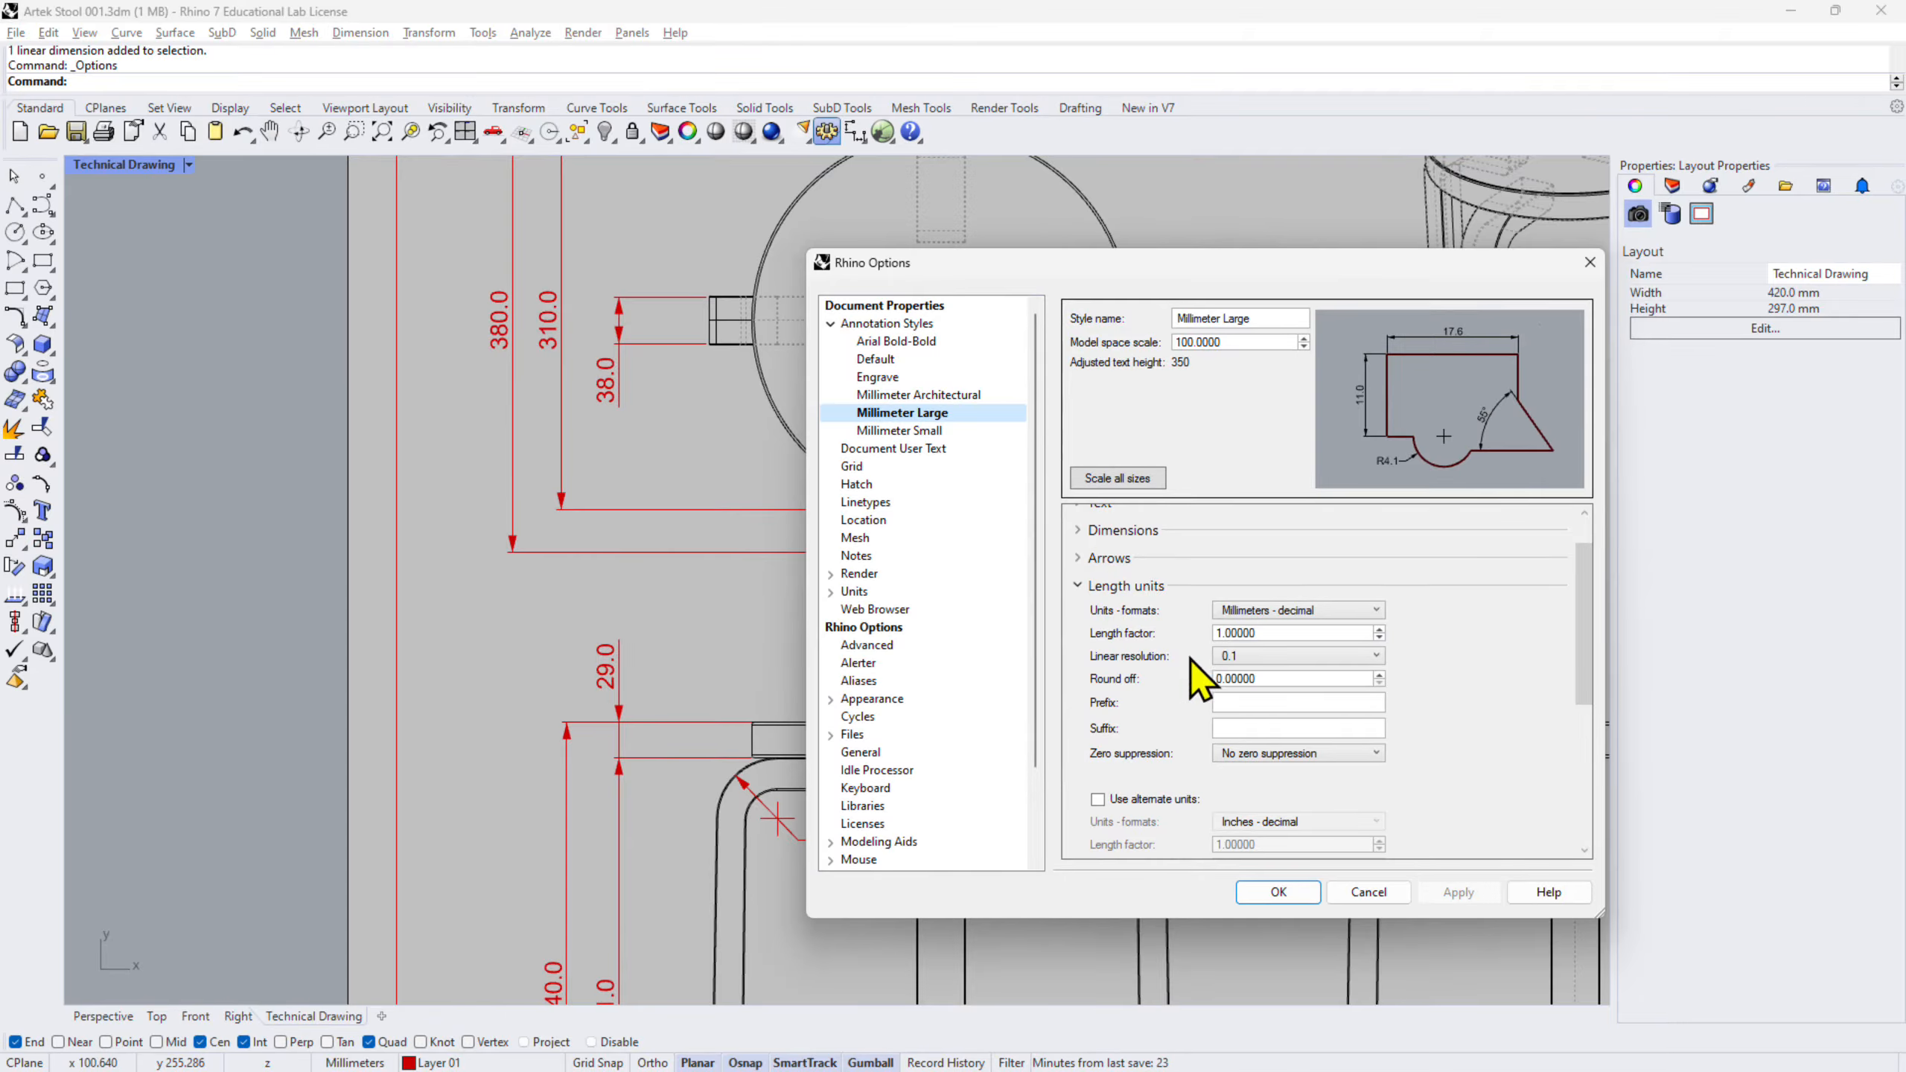
click(1295, 659)
click(1291, 676)
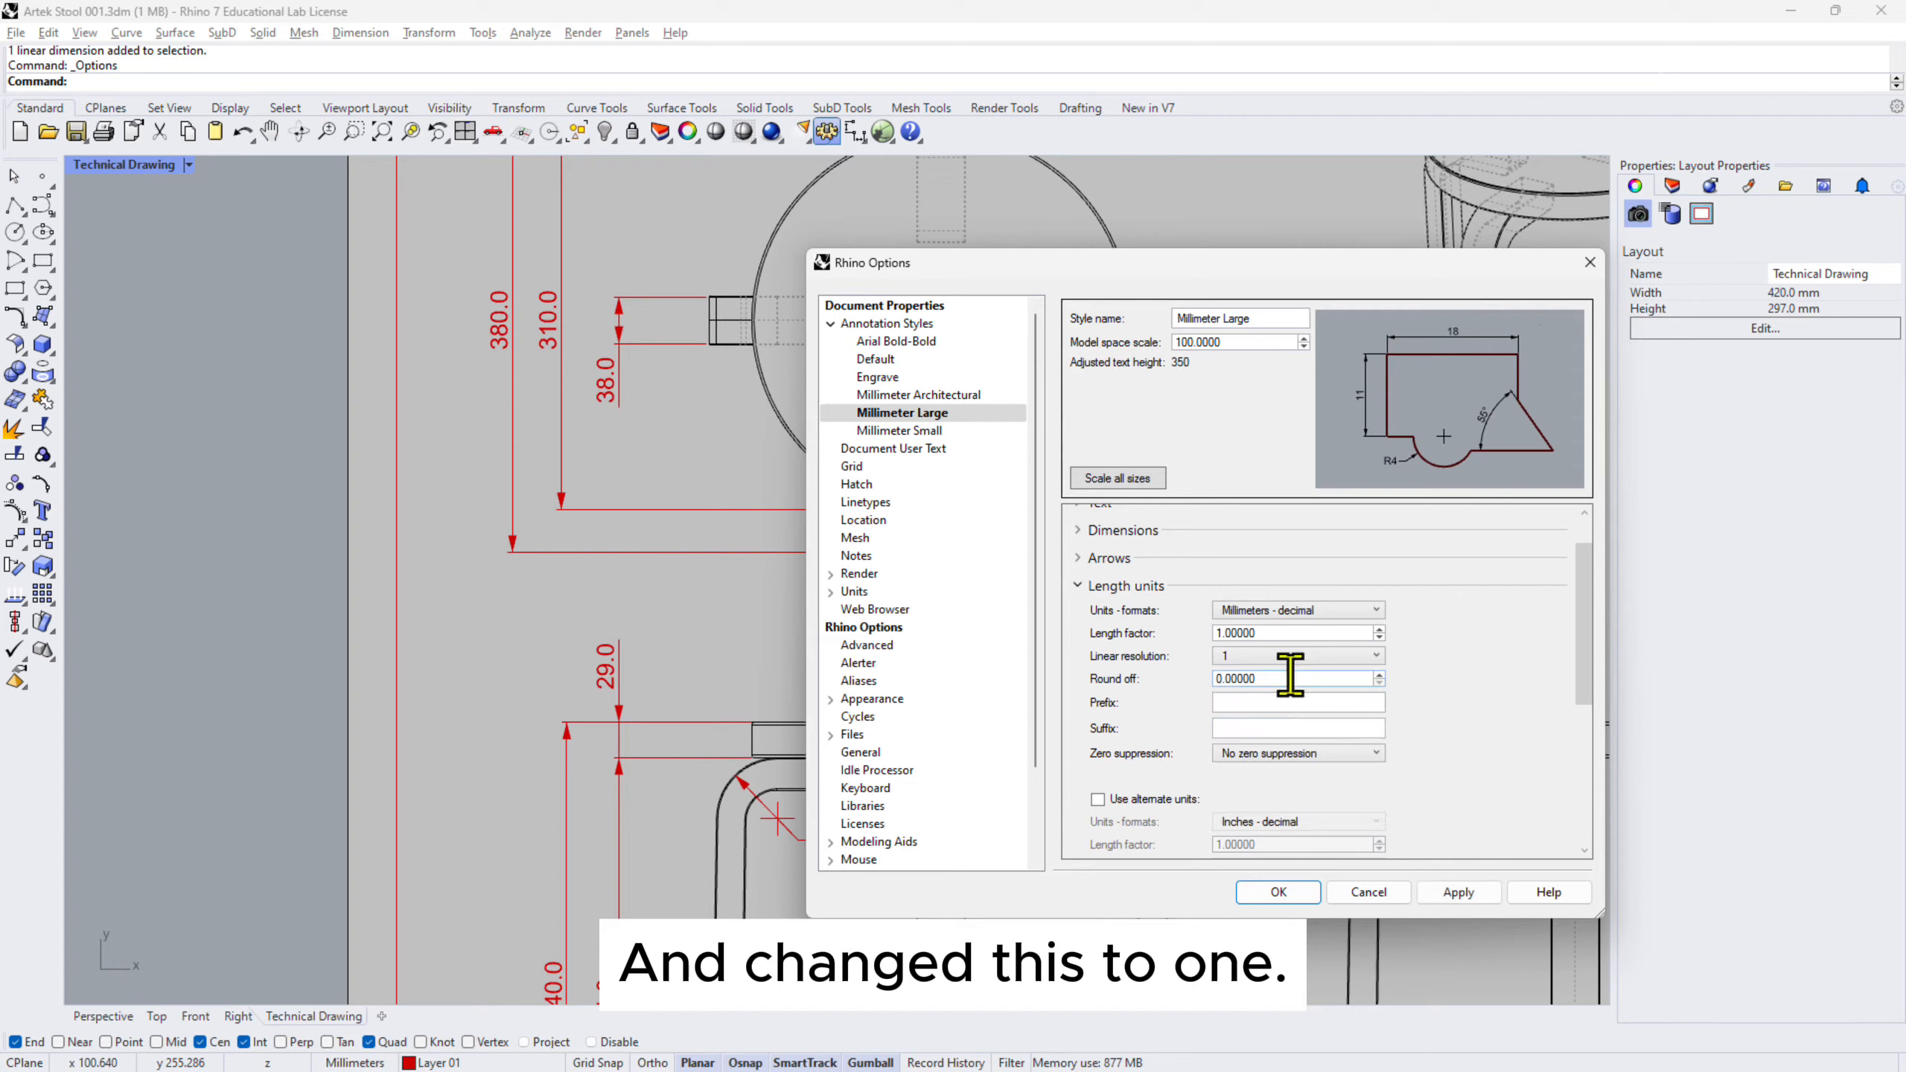
click(1456, 894)
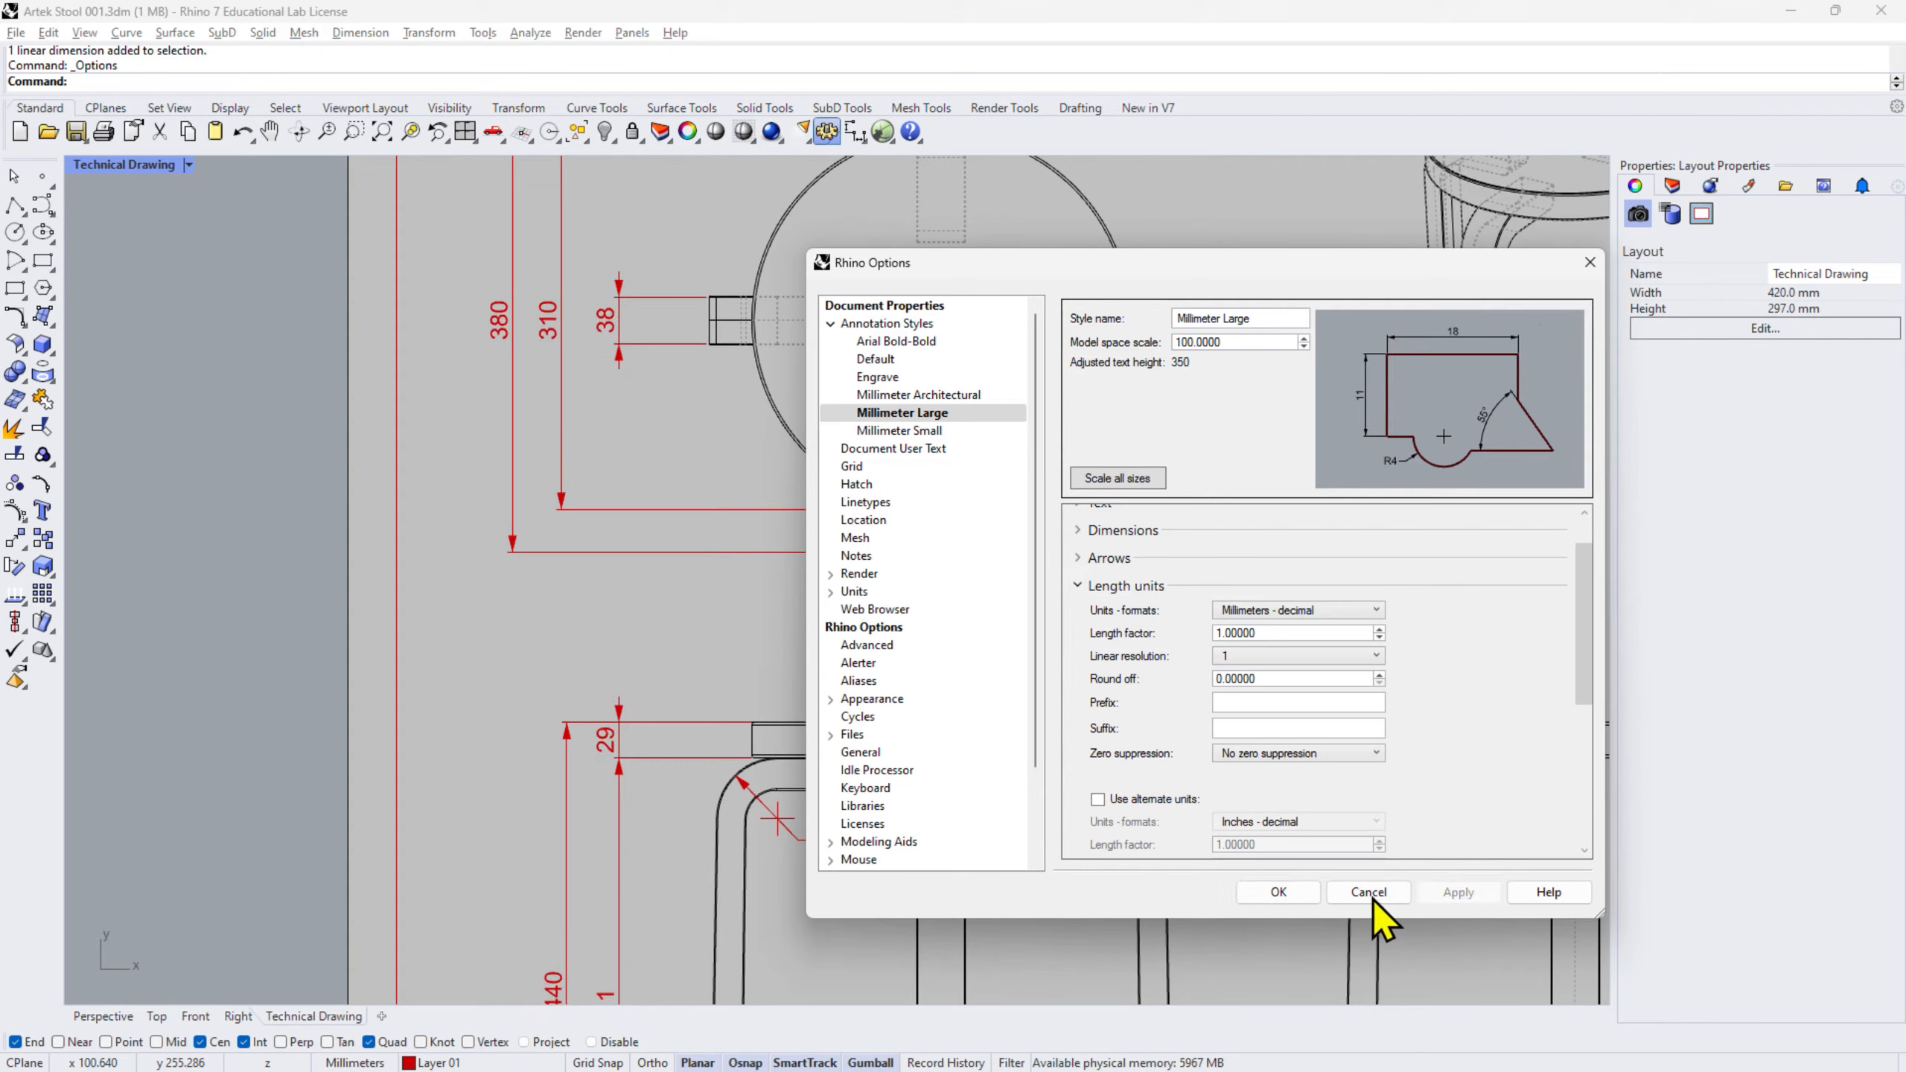
click(1286, 893)
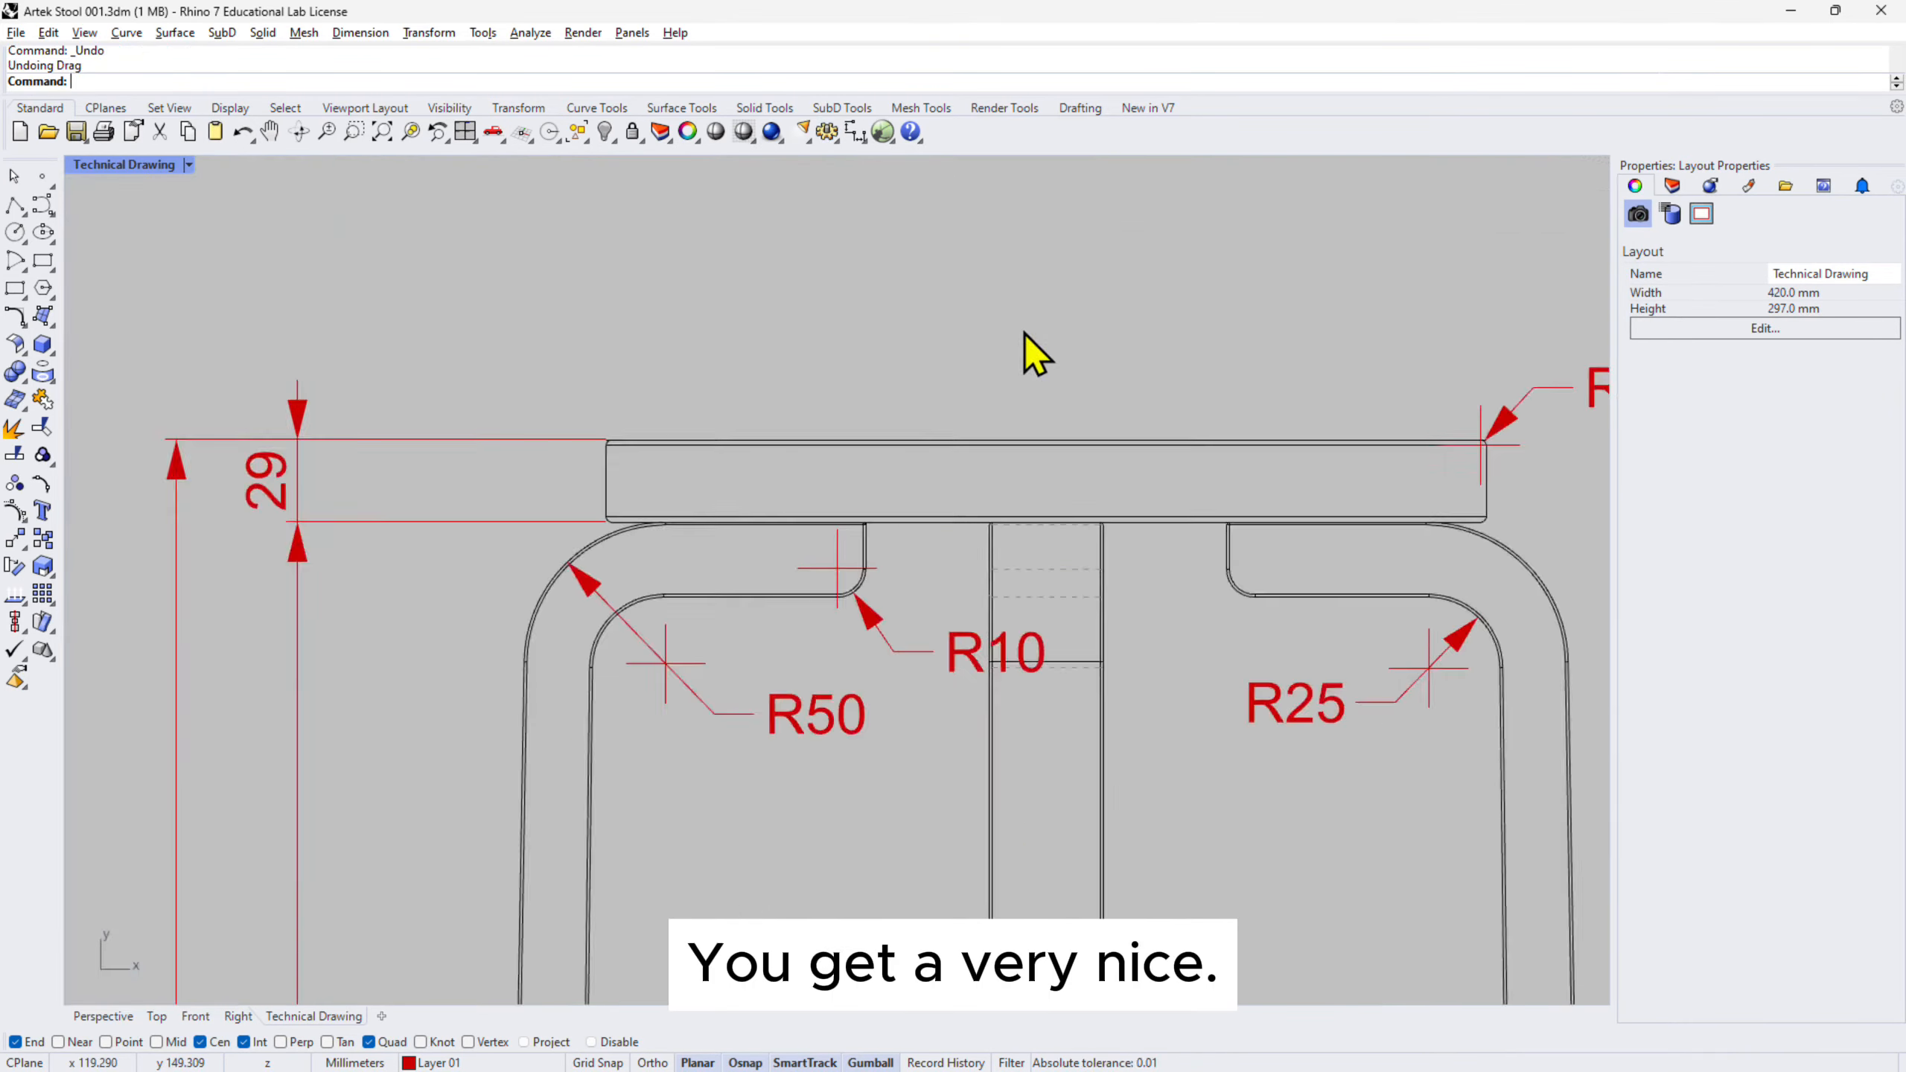
scroll(1022, 353, down, 5)
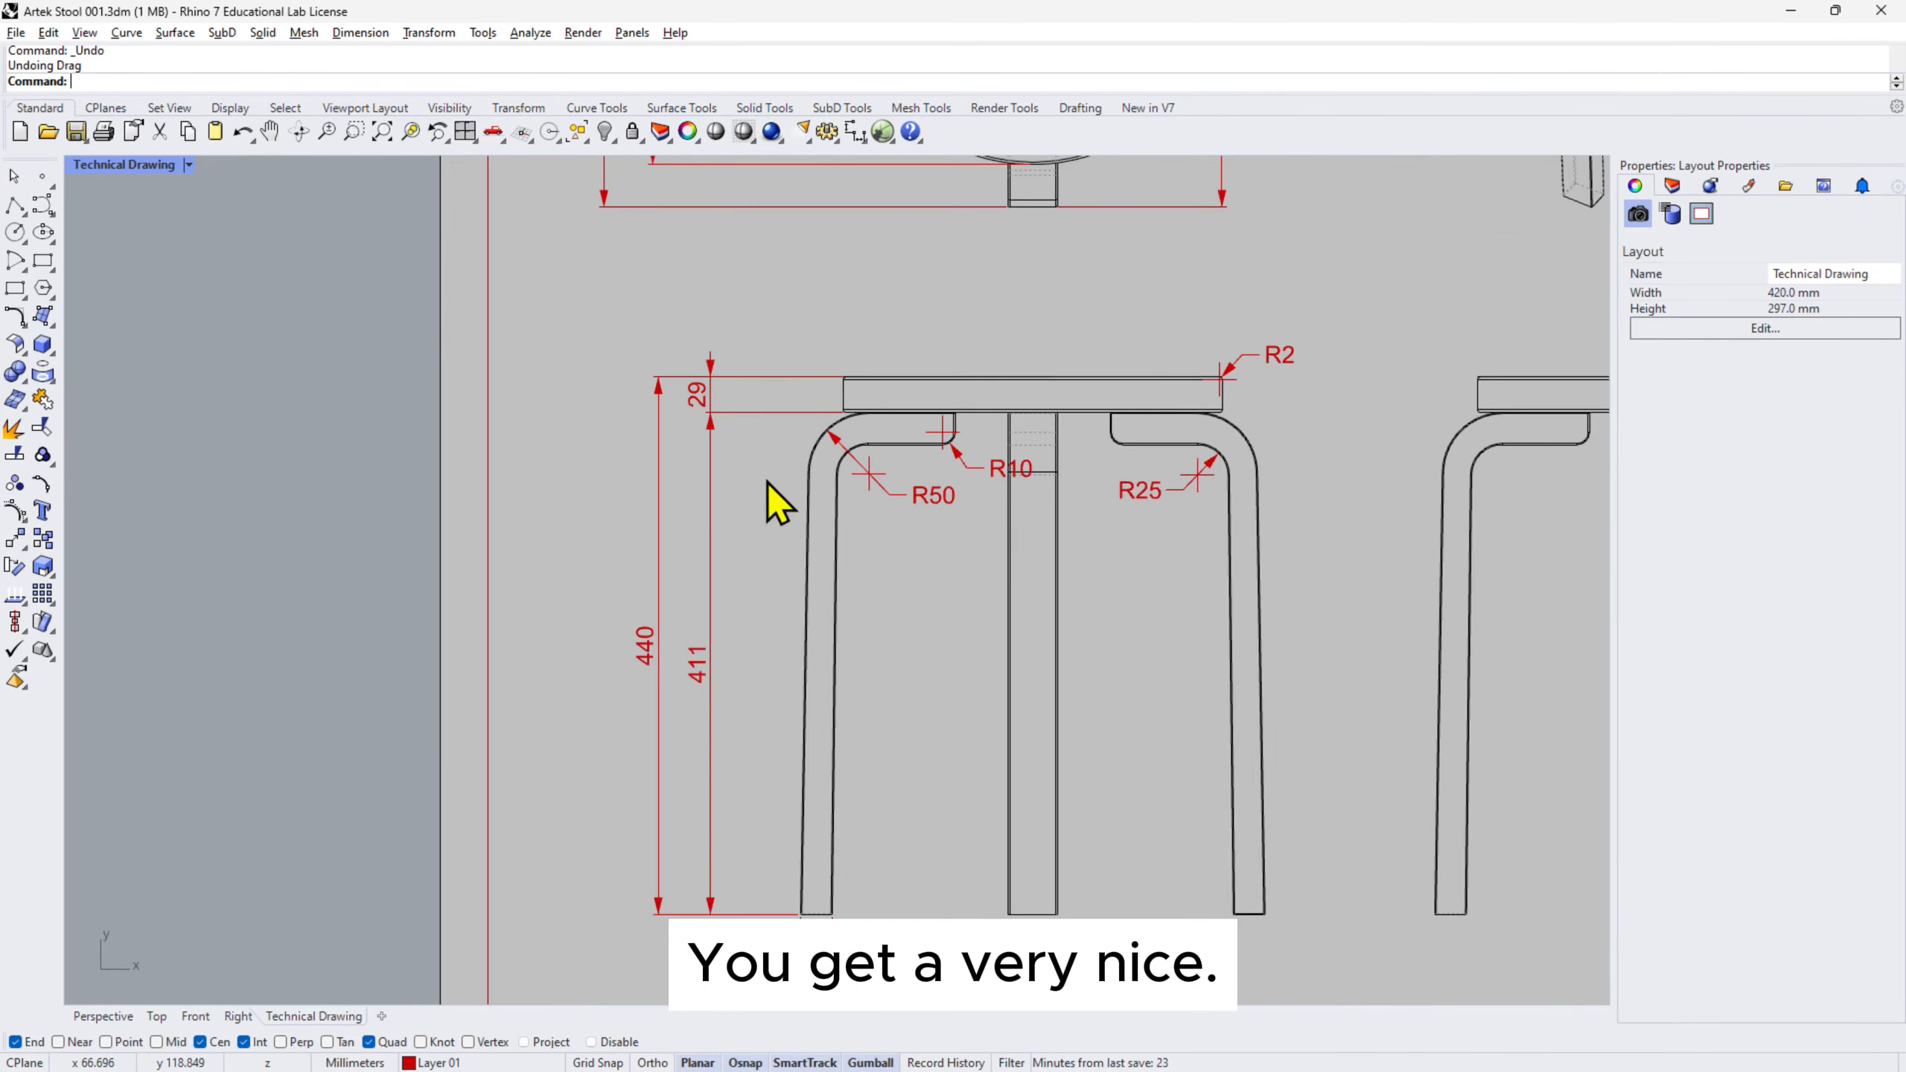
- Review the dimensioned layout sheet, then return to the Perspective model viewports
scroll(767, 480, down, 4)
right_drag(897, 406, 857, 693)
right_drag(1123, 705, 986, 469)
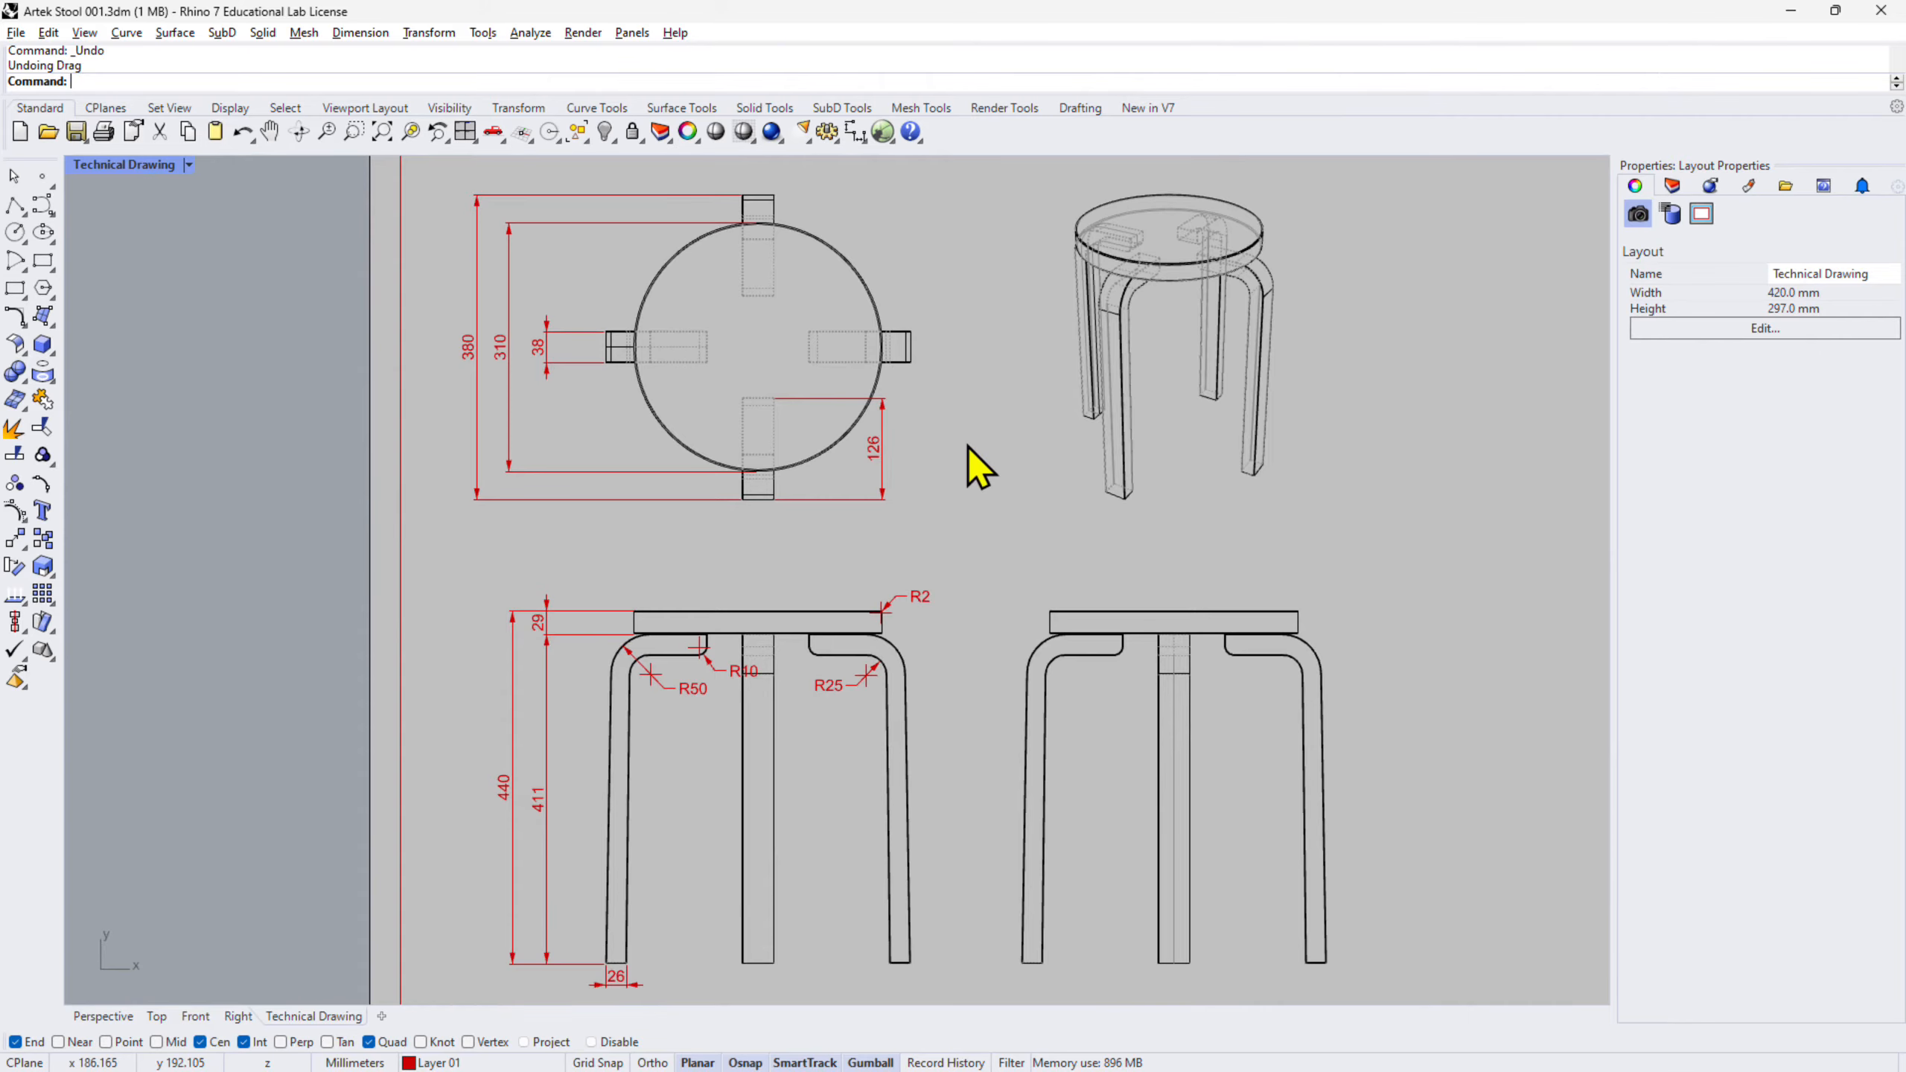
scroll(968, 447, down, 2)
scroll(968, 446, up, 2)
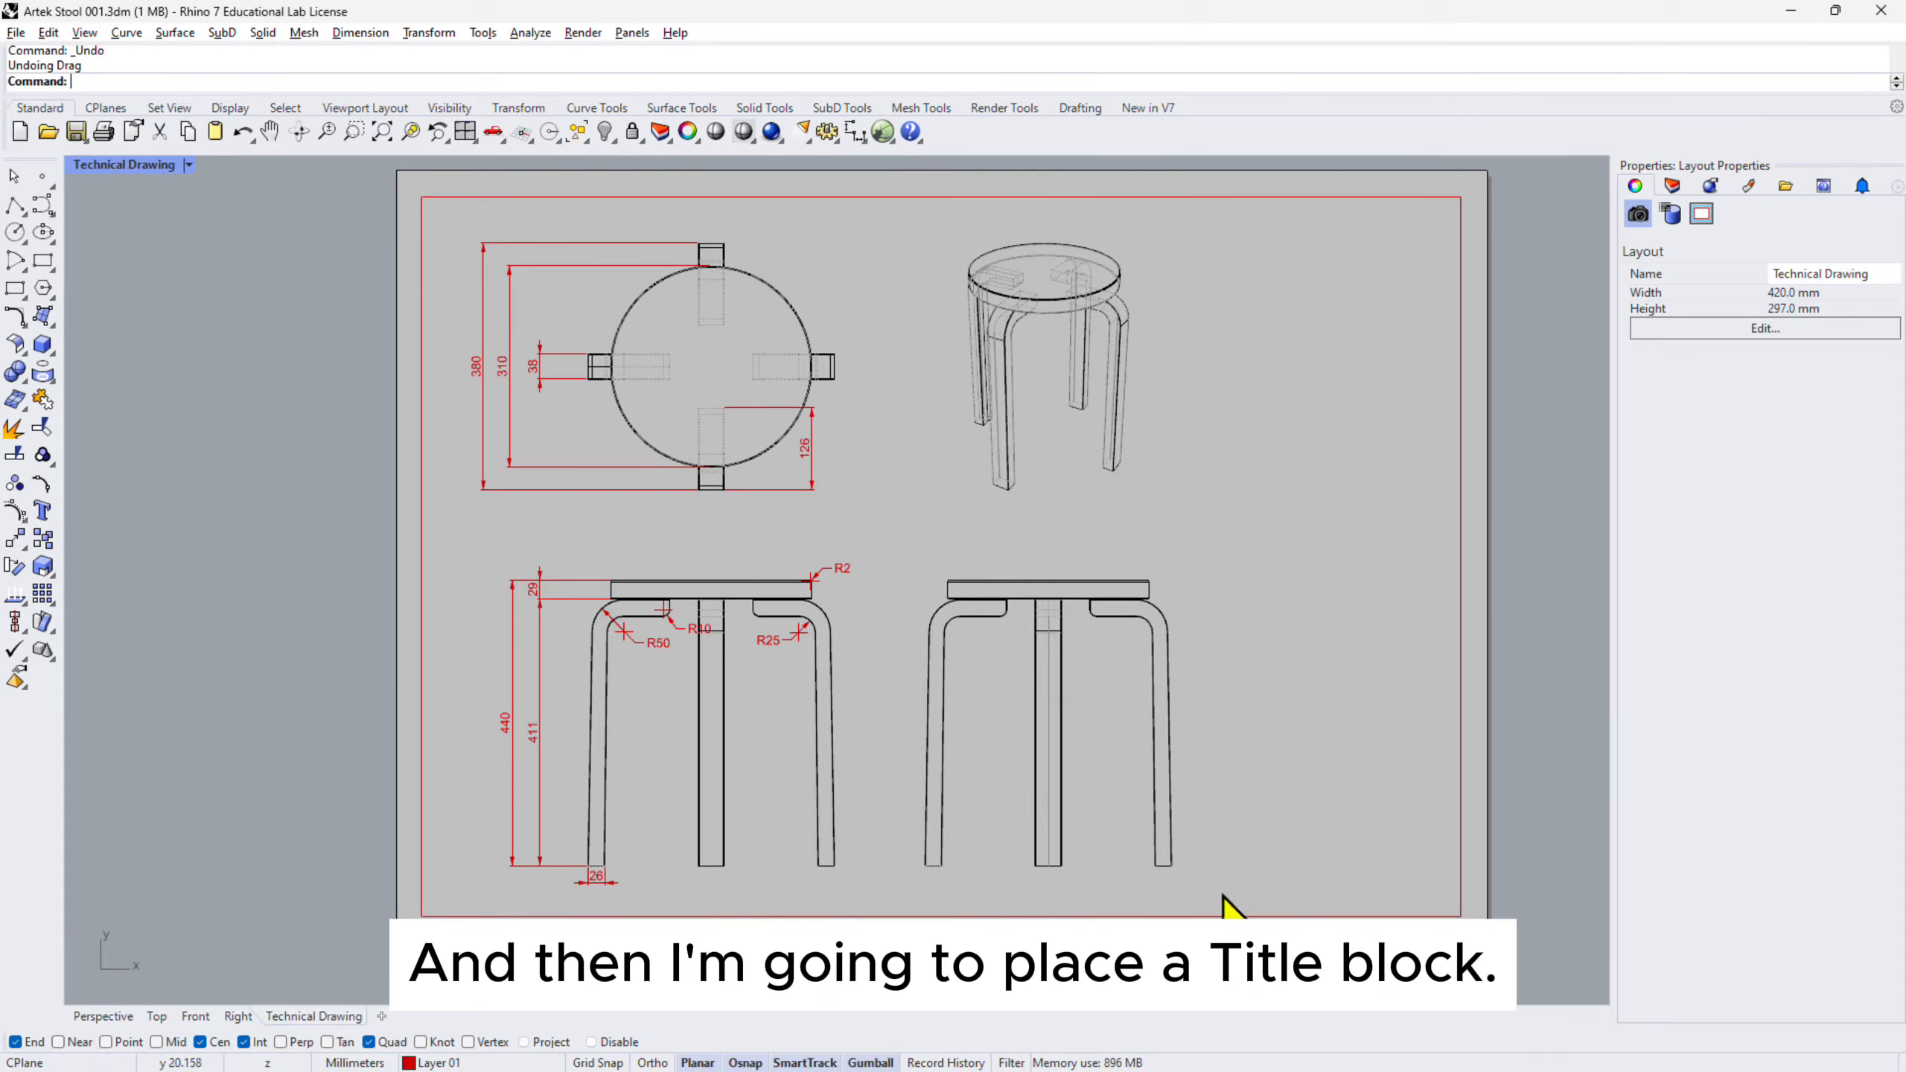
click(112, 1017)
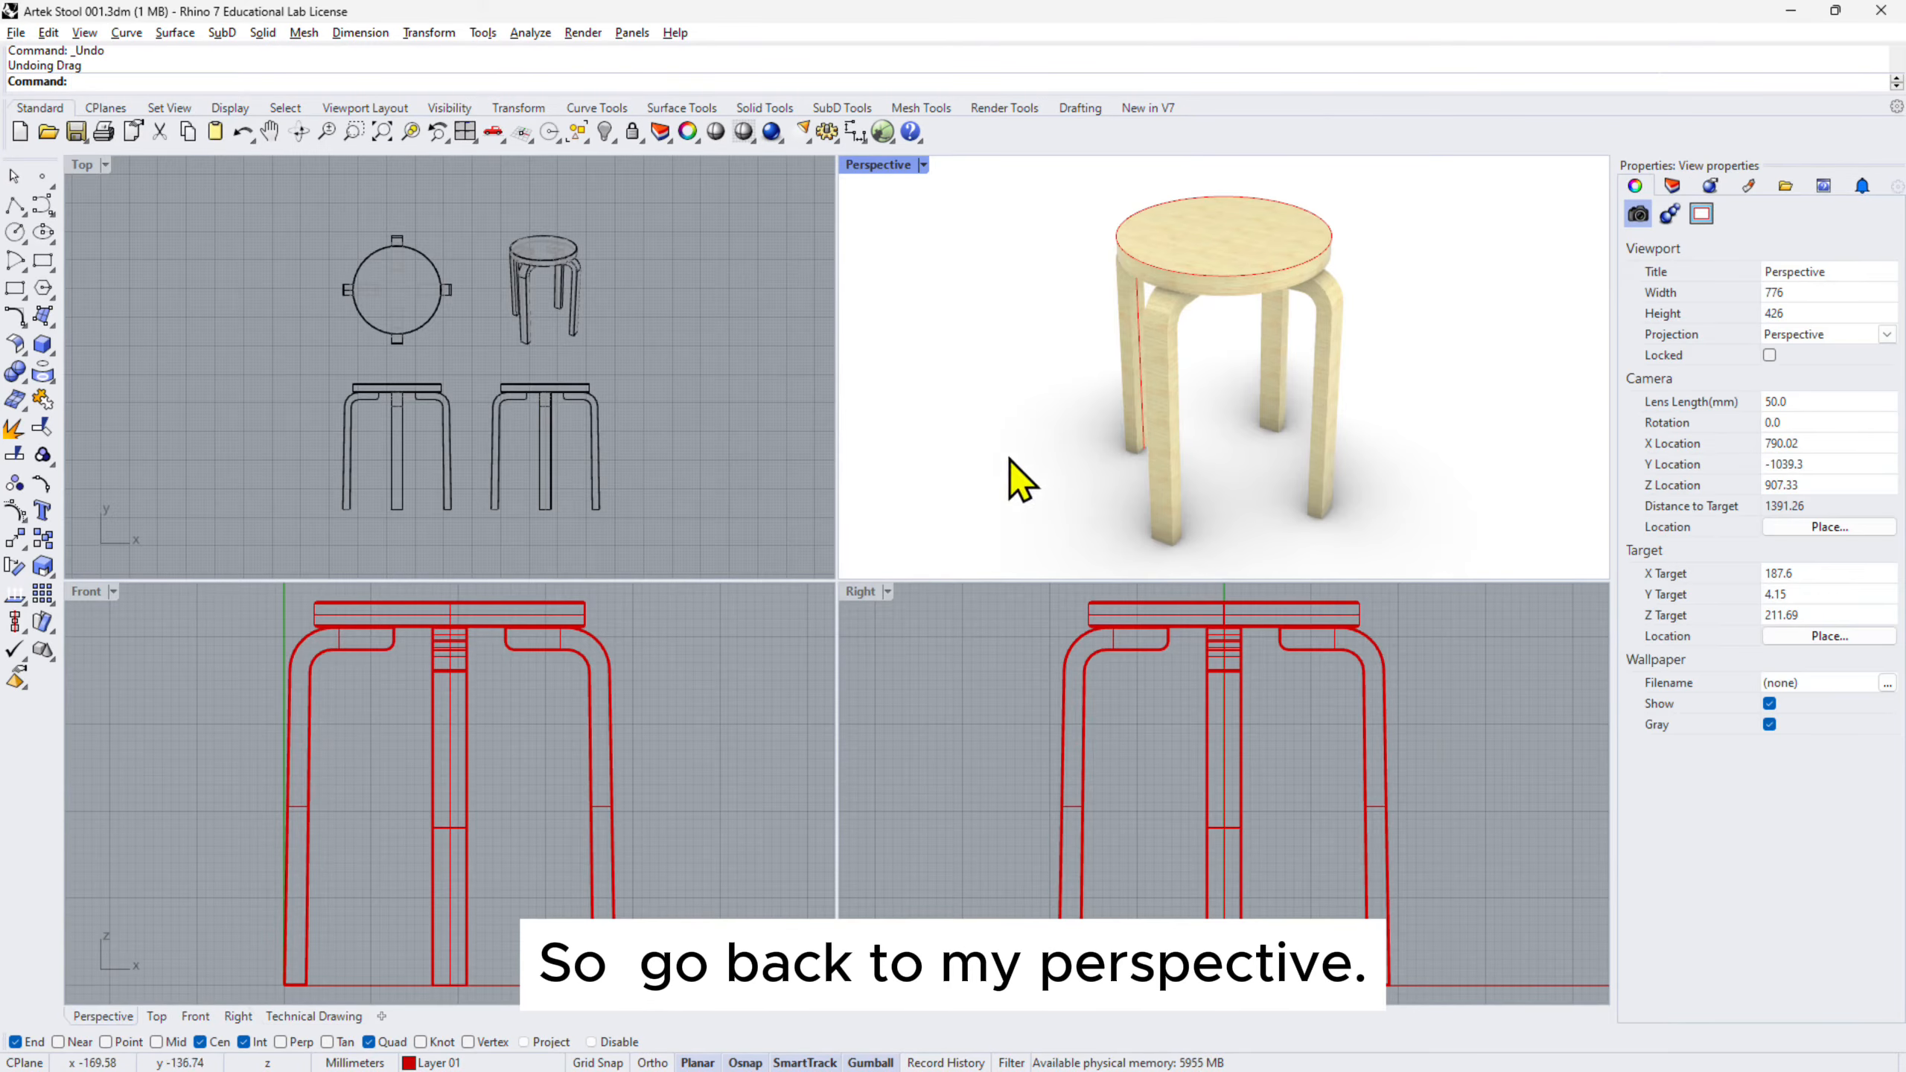
- Render the stool's perspective view and save the image as stool.jpg on the Desktop
click(772, 133)
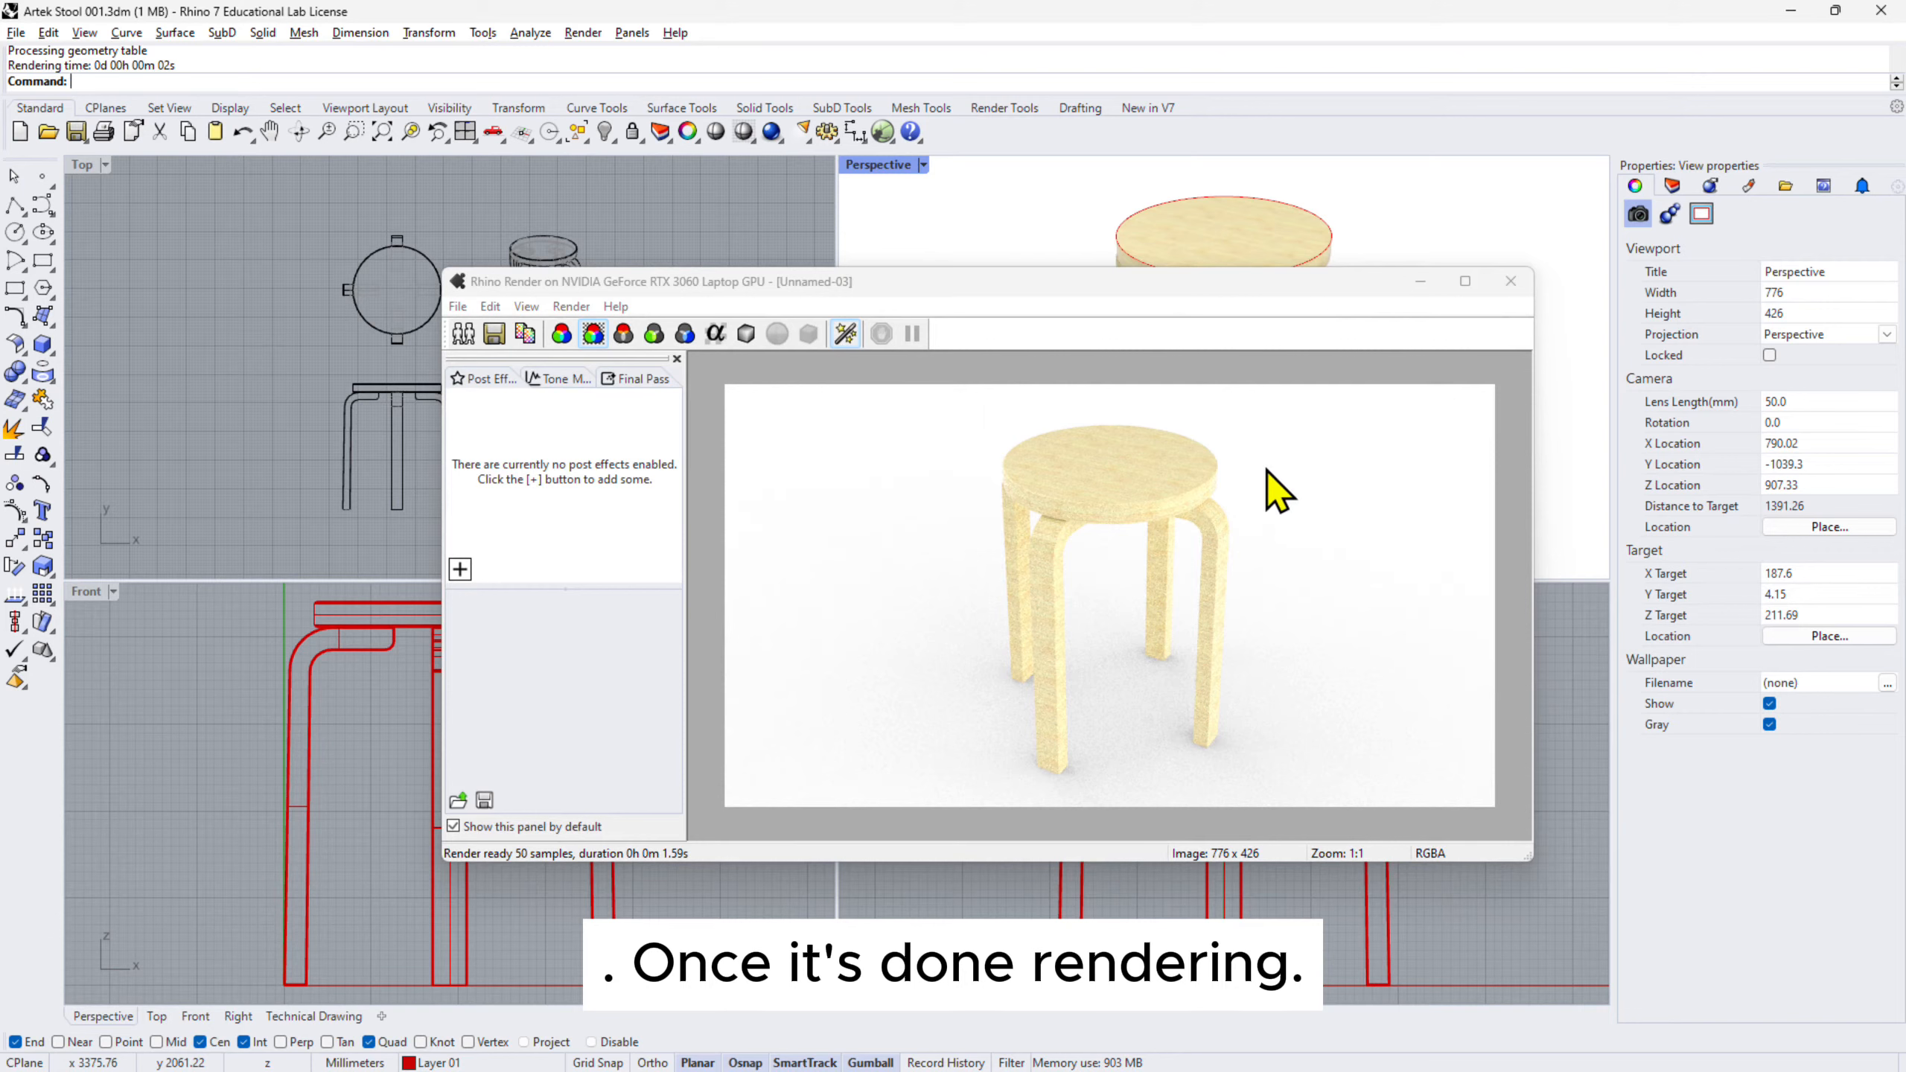
click(494, 334)
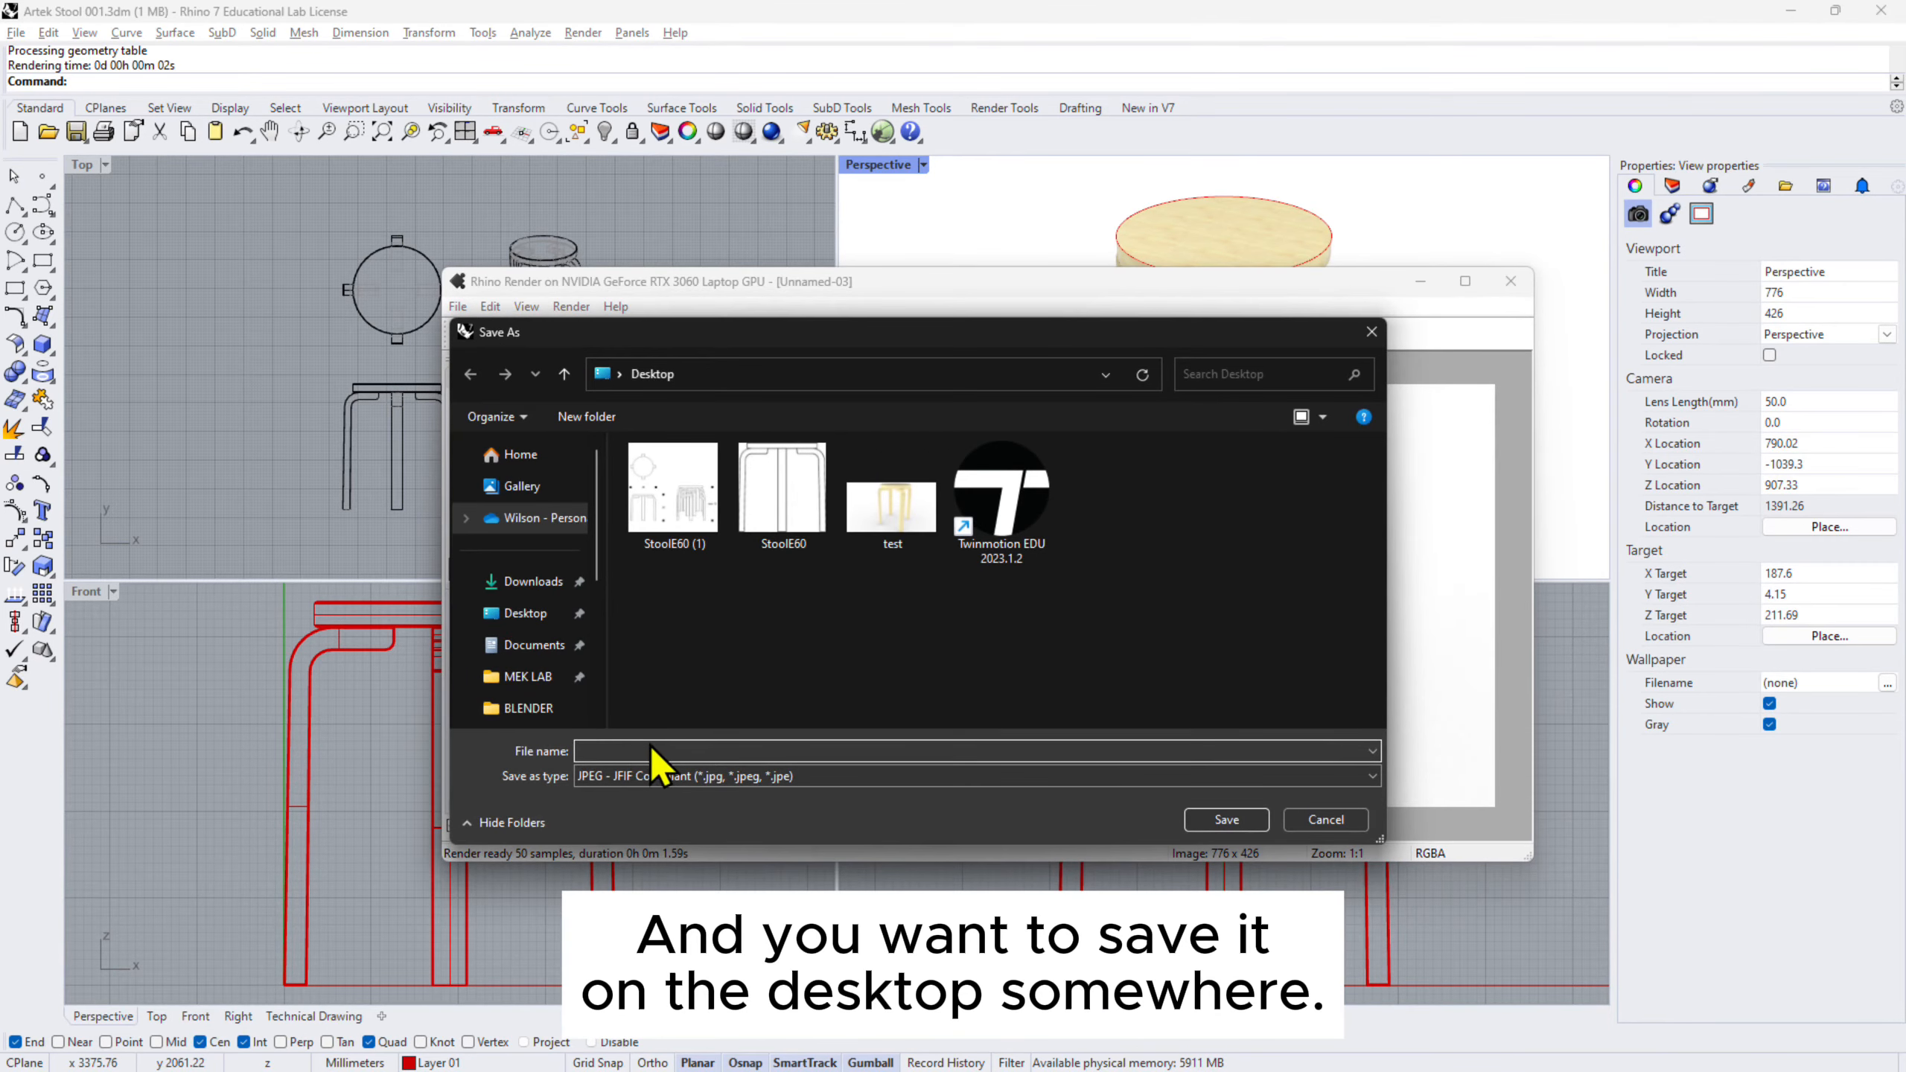
text(stool)
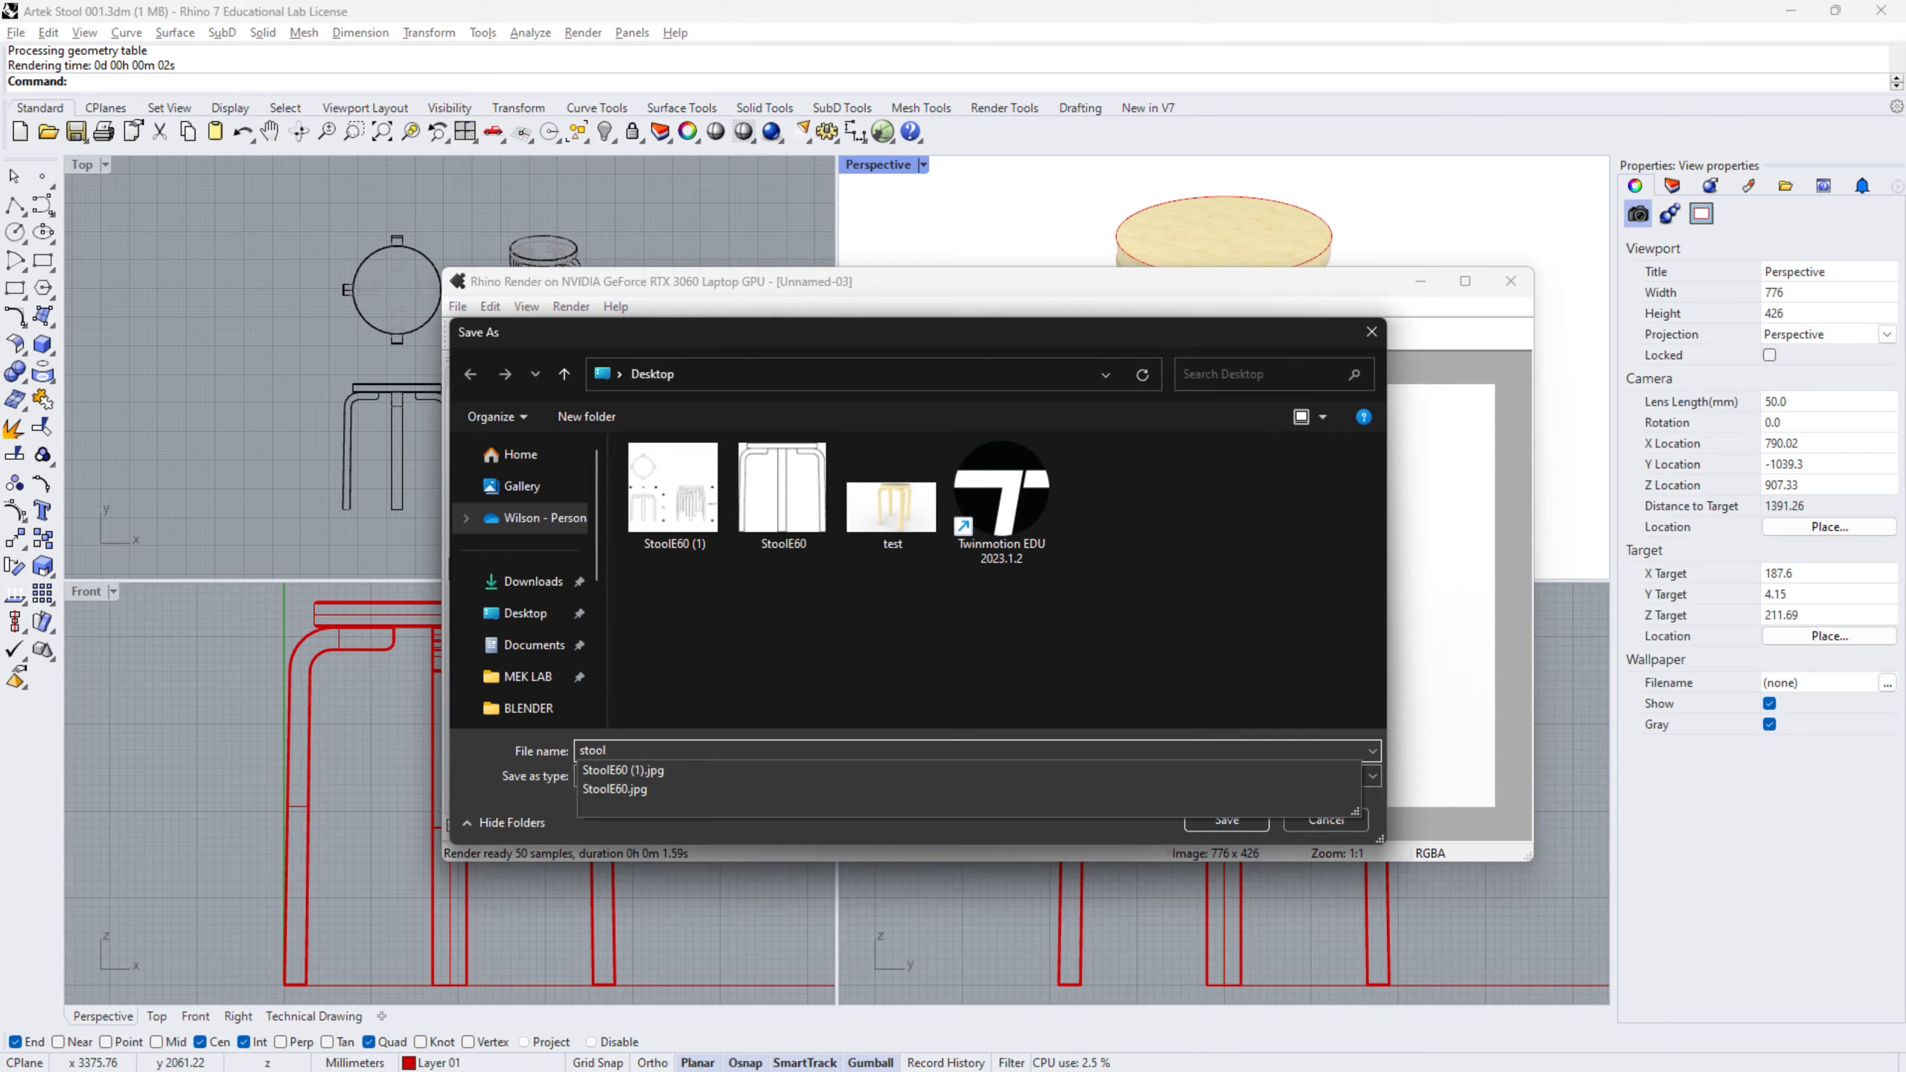
key(Return)
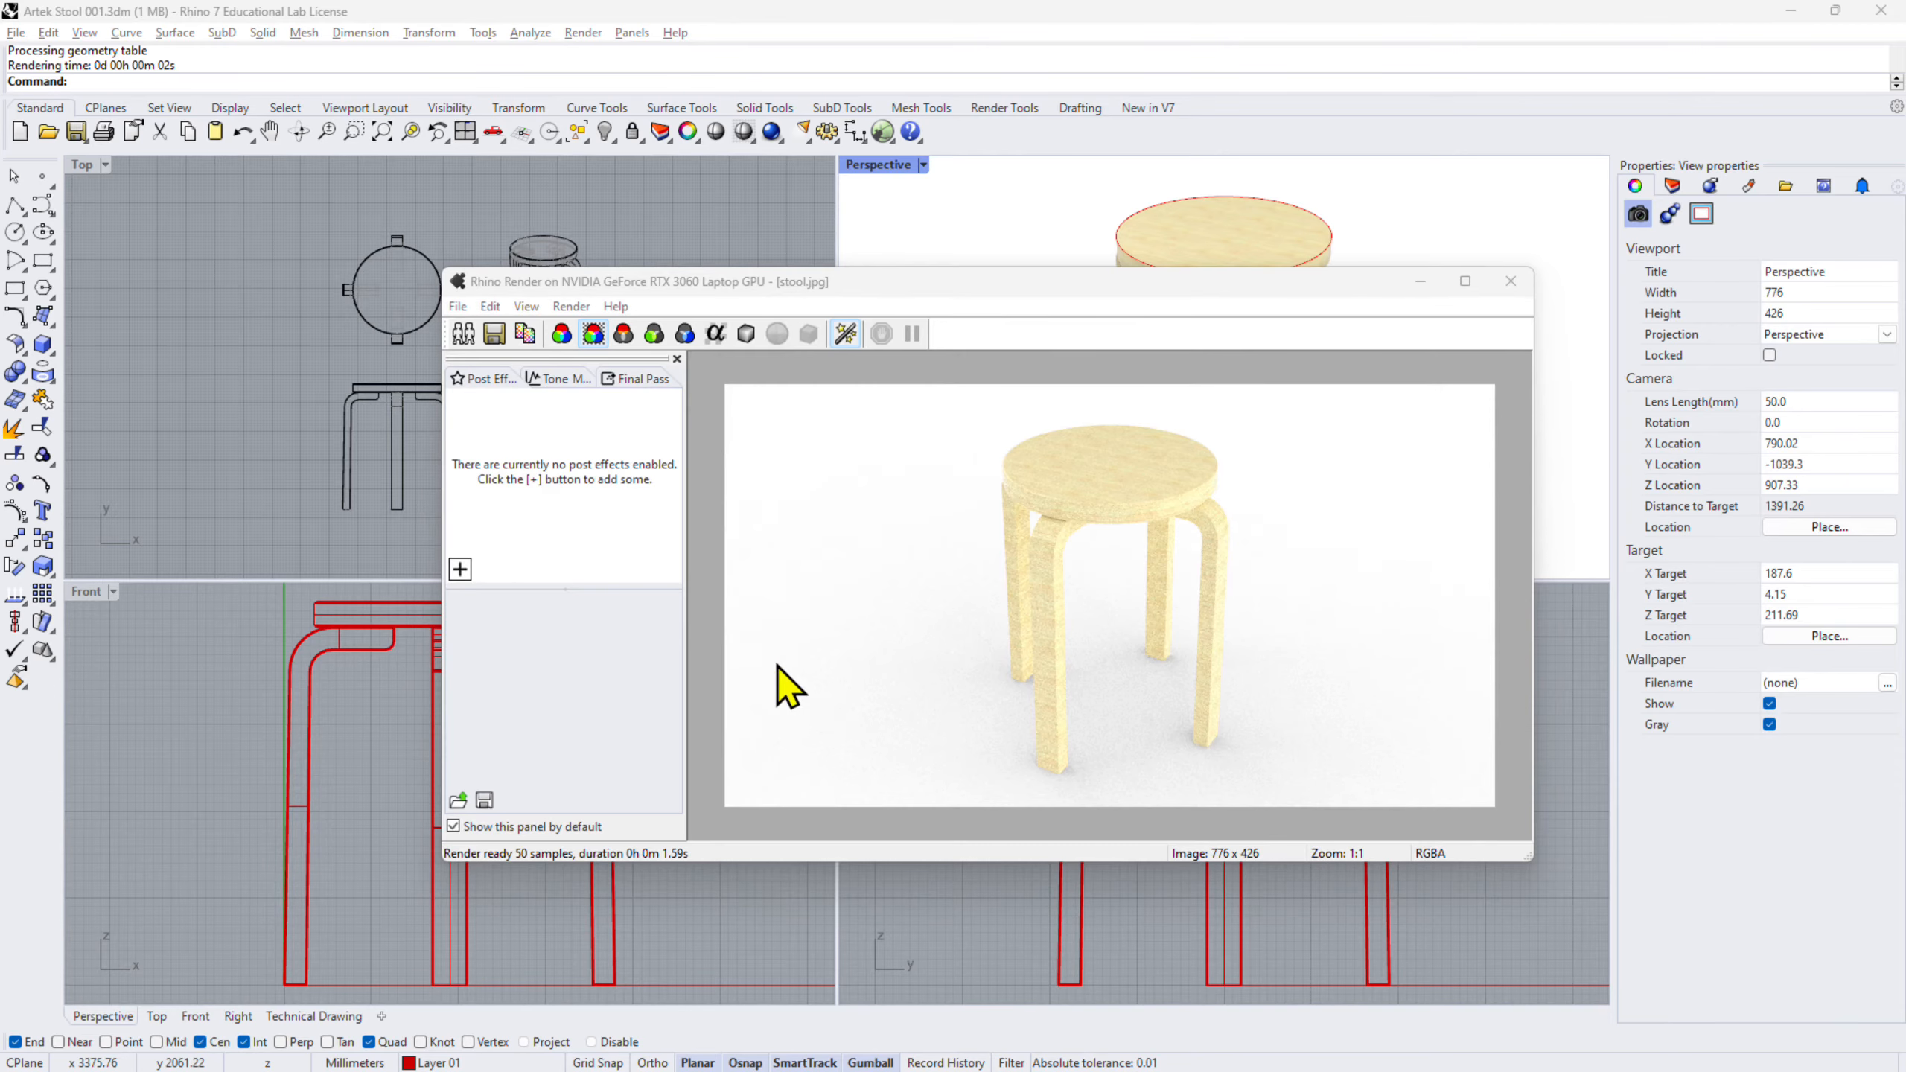
click(1503, 291)
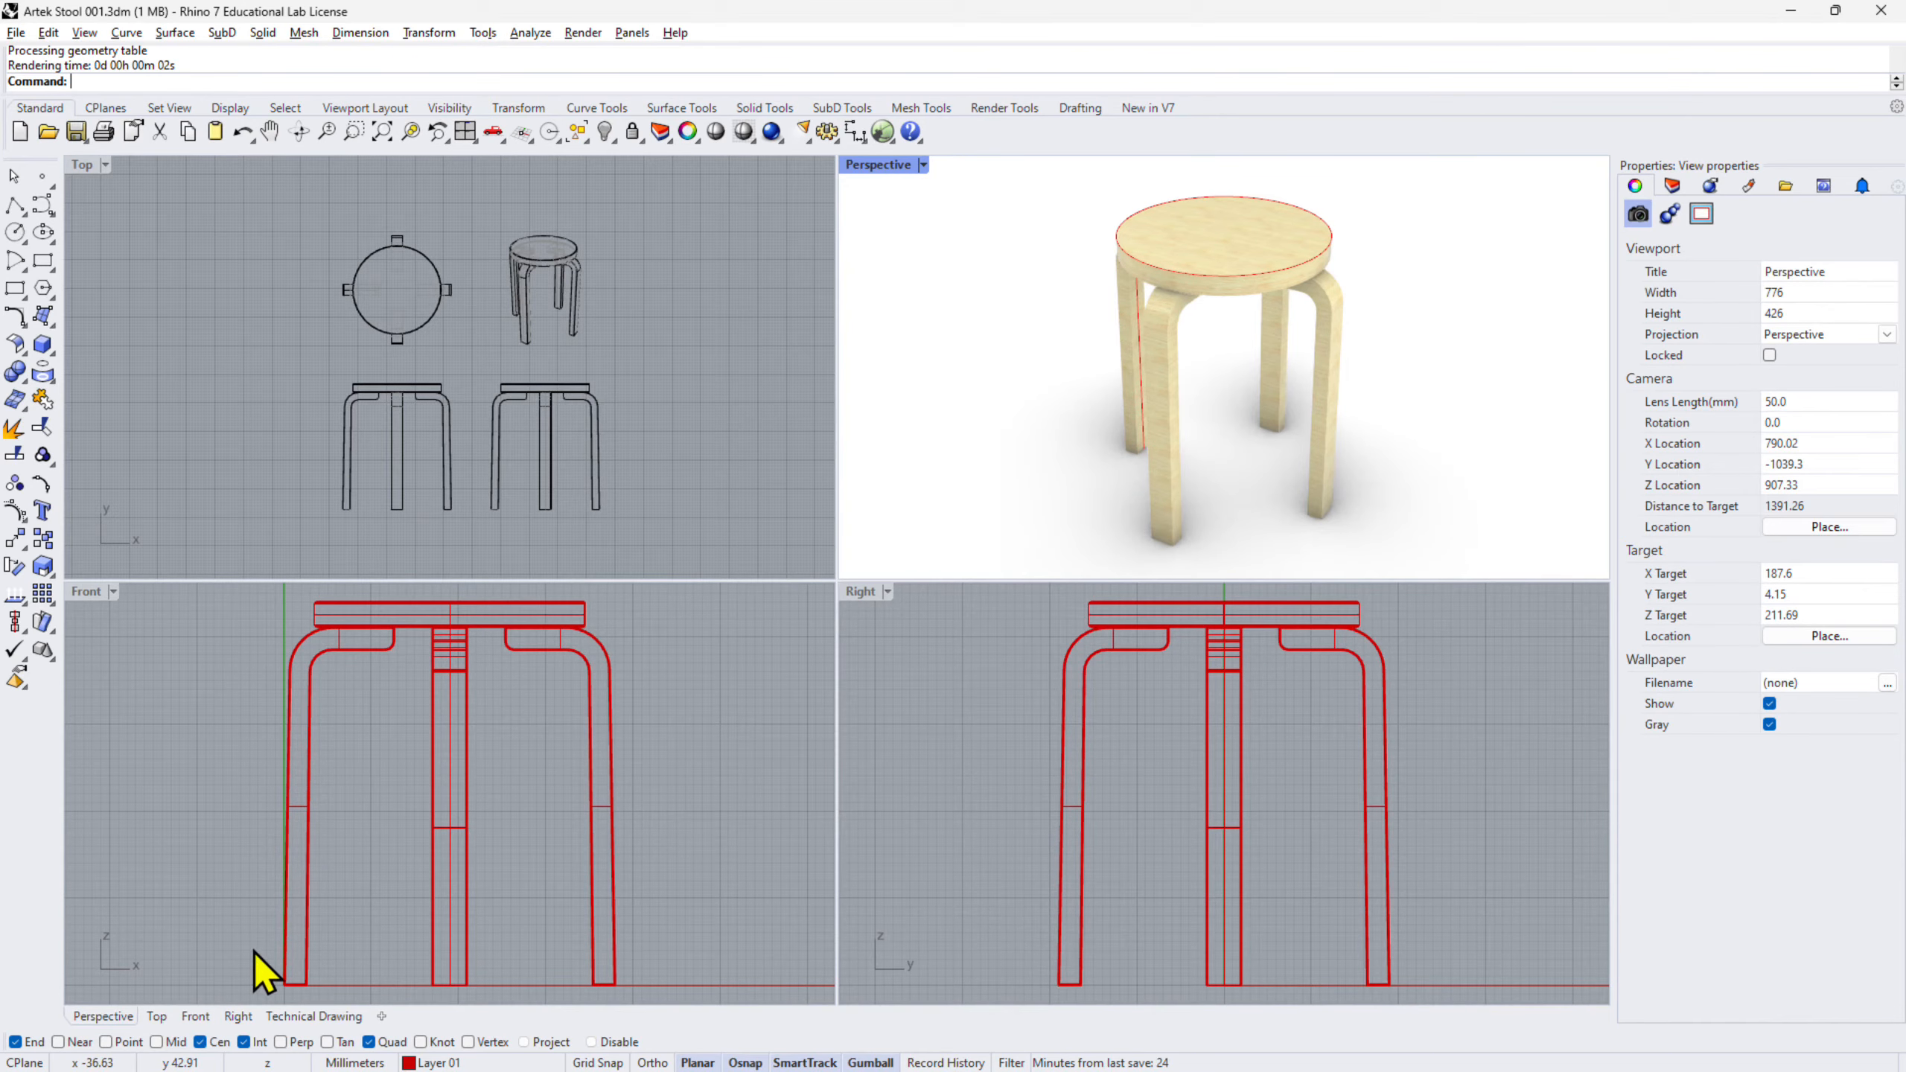
- Delete the lower-right stool drawing in the Top view
scroll(450, 371, up, 1)
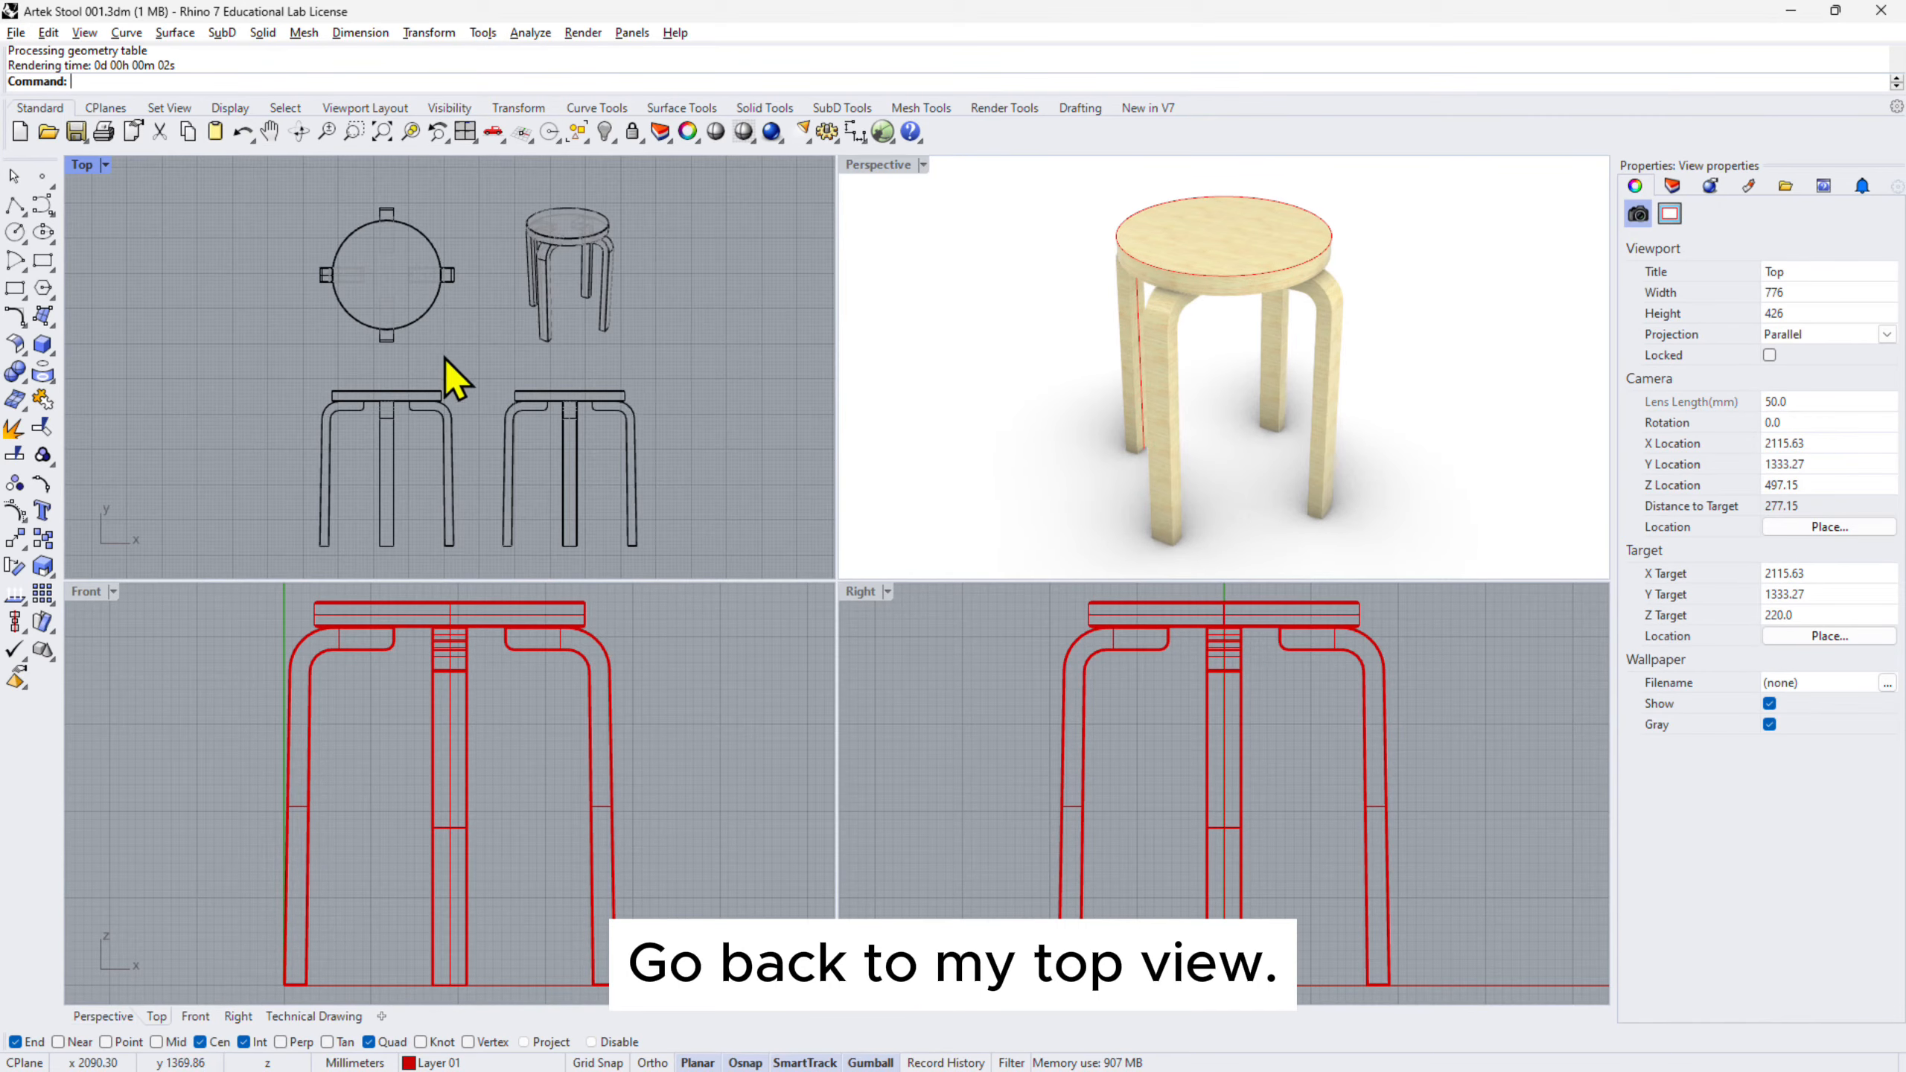
click(590, 405)
click(718, 391)
right_drag(706, 421, 681, 378)
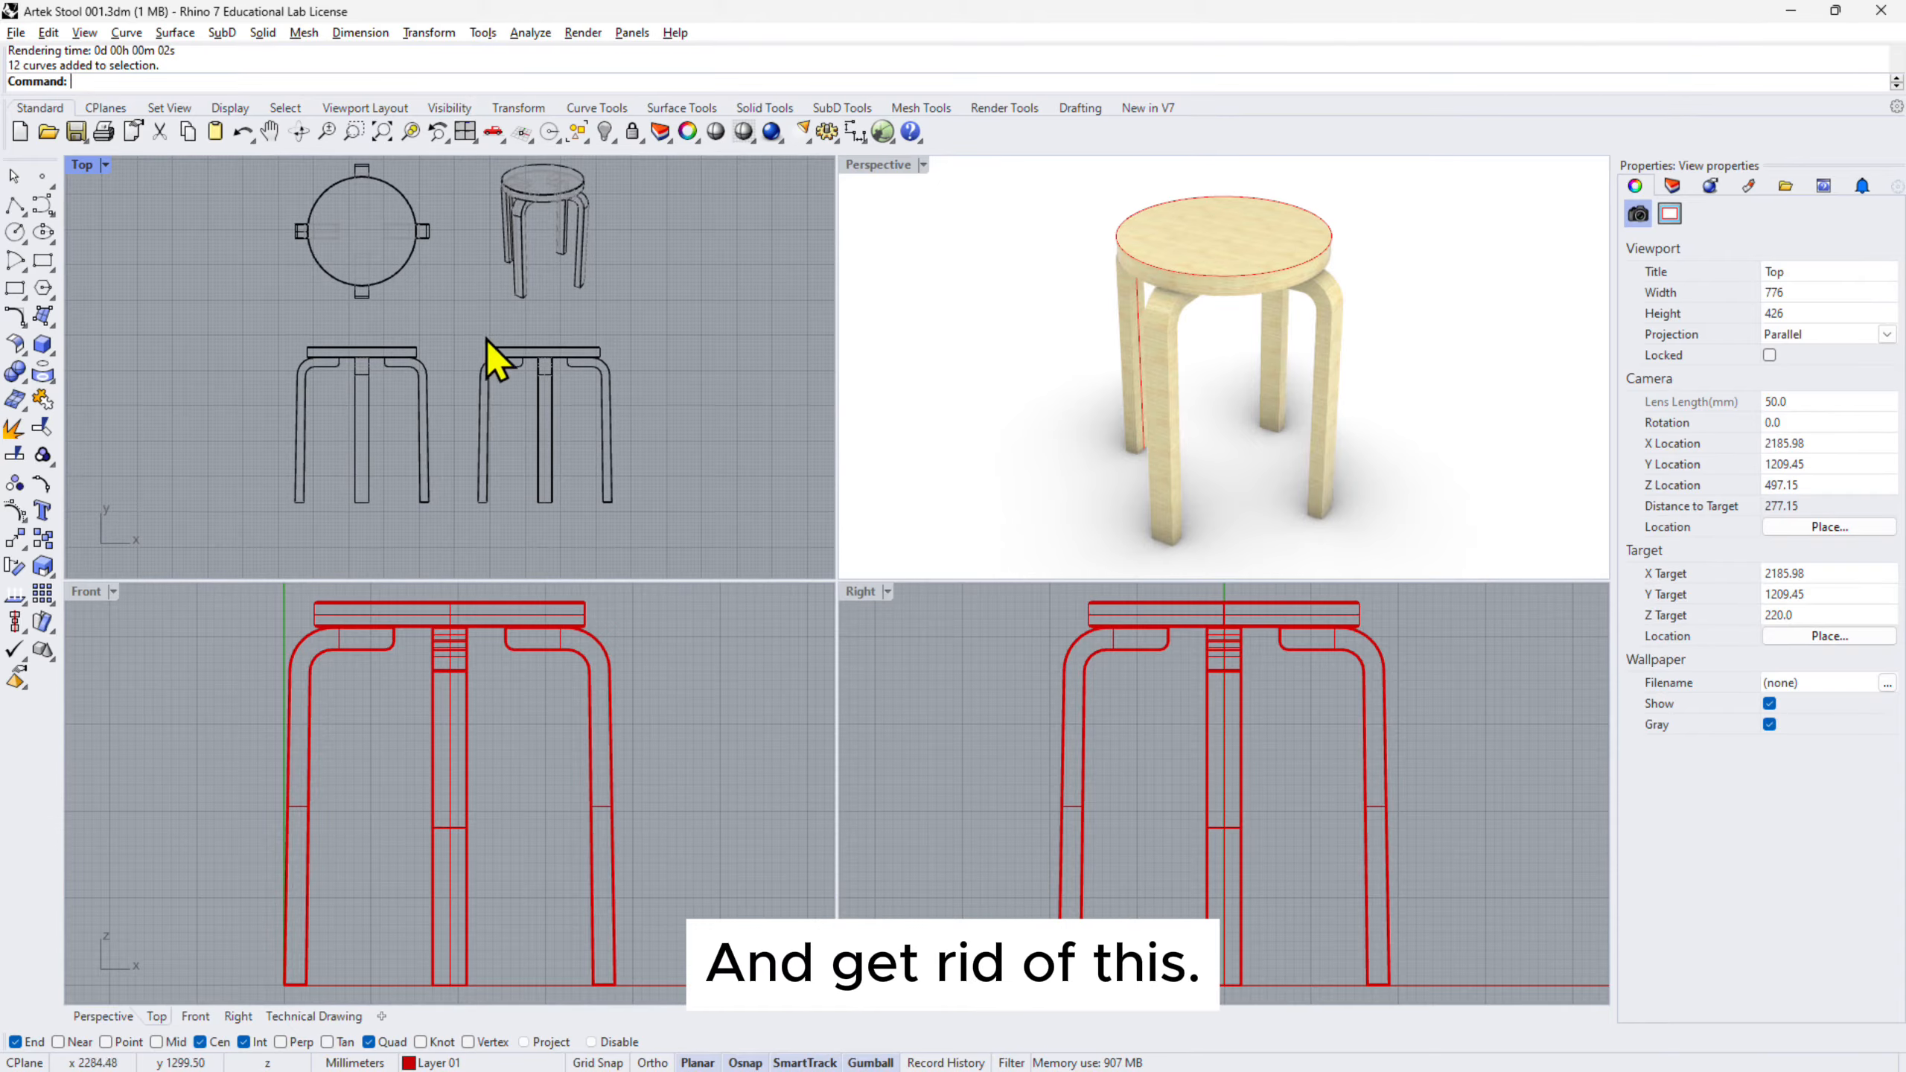
drag(646, 475, 730, 546)
key(Delete)
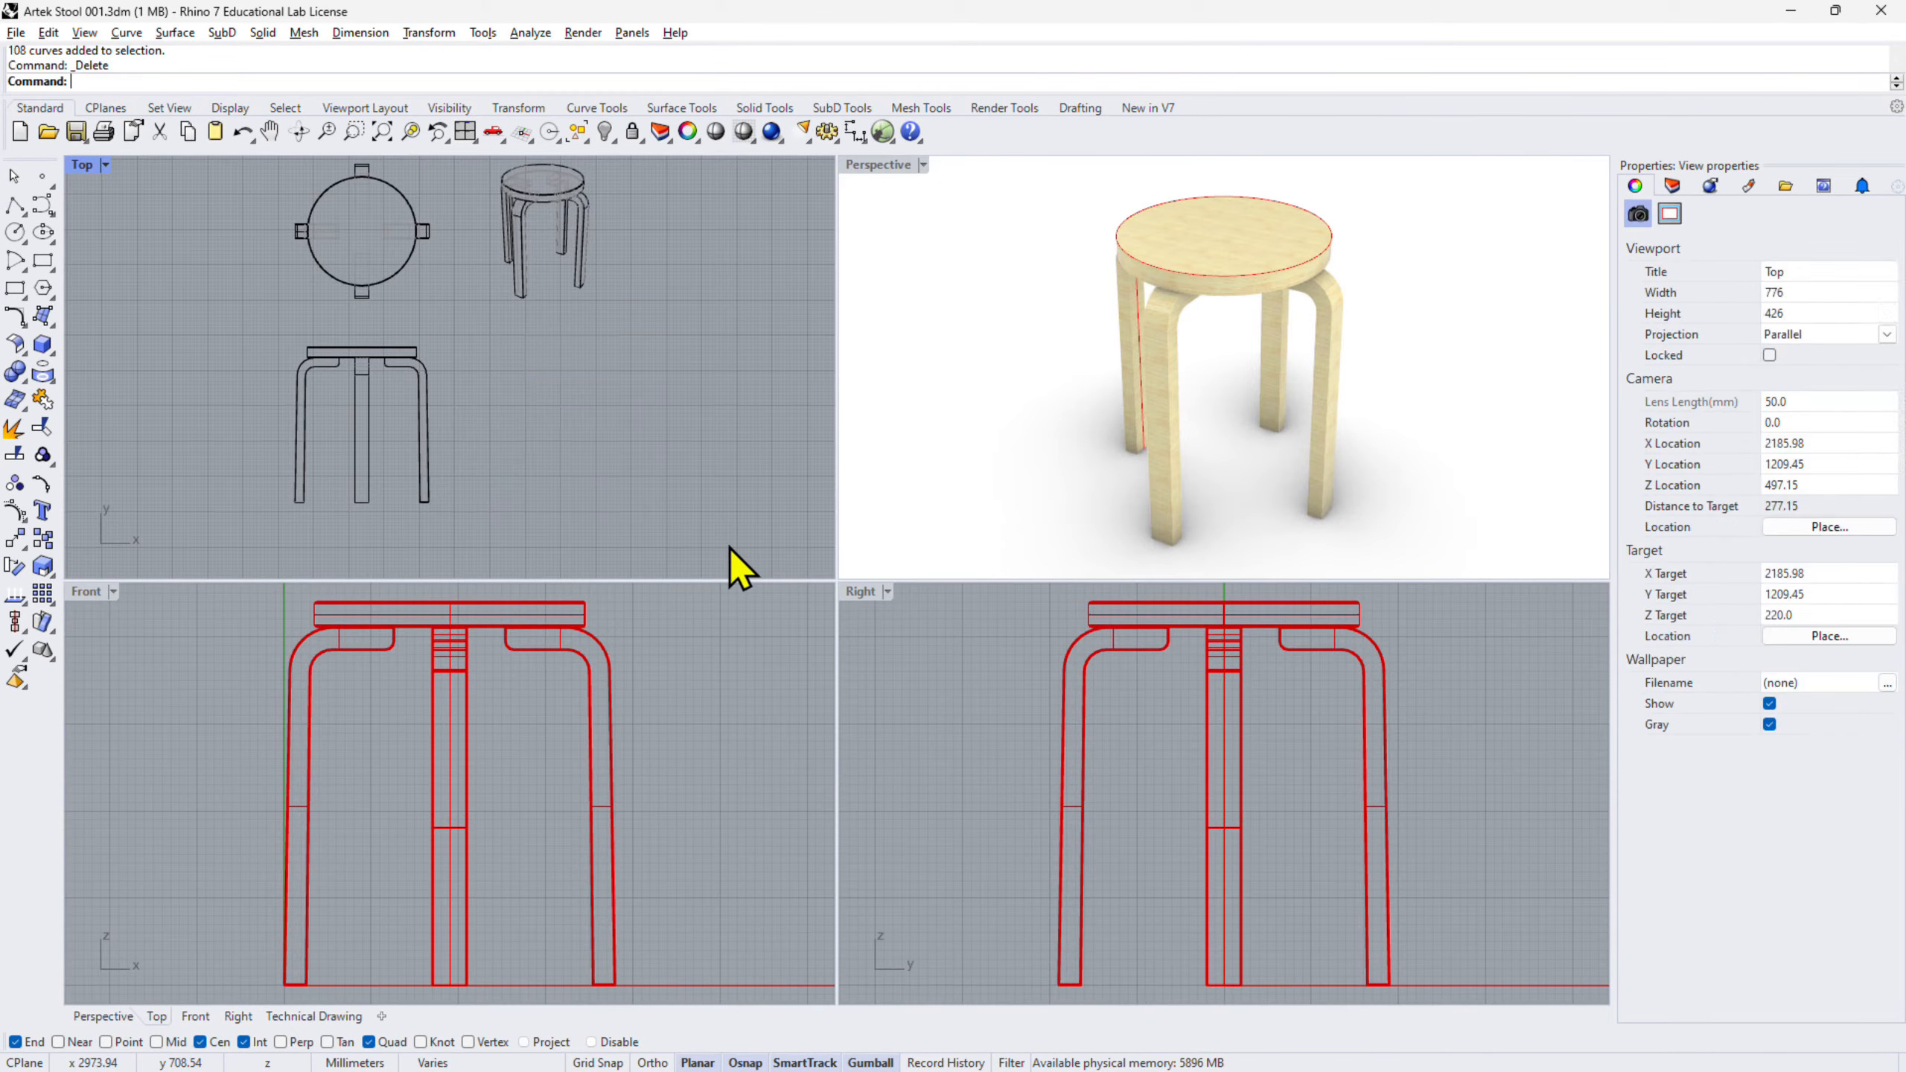
- Insert the stool.jpg render from the desktop as a picture beside the stool drawings
click(15, 32)
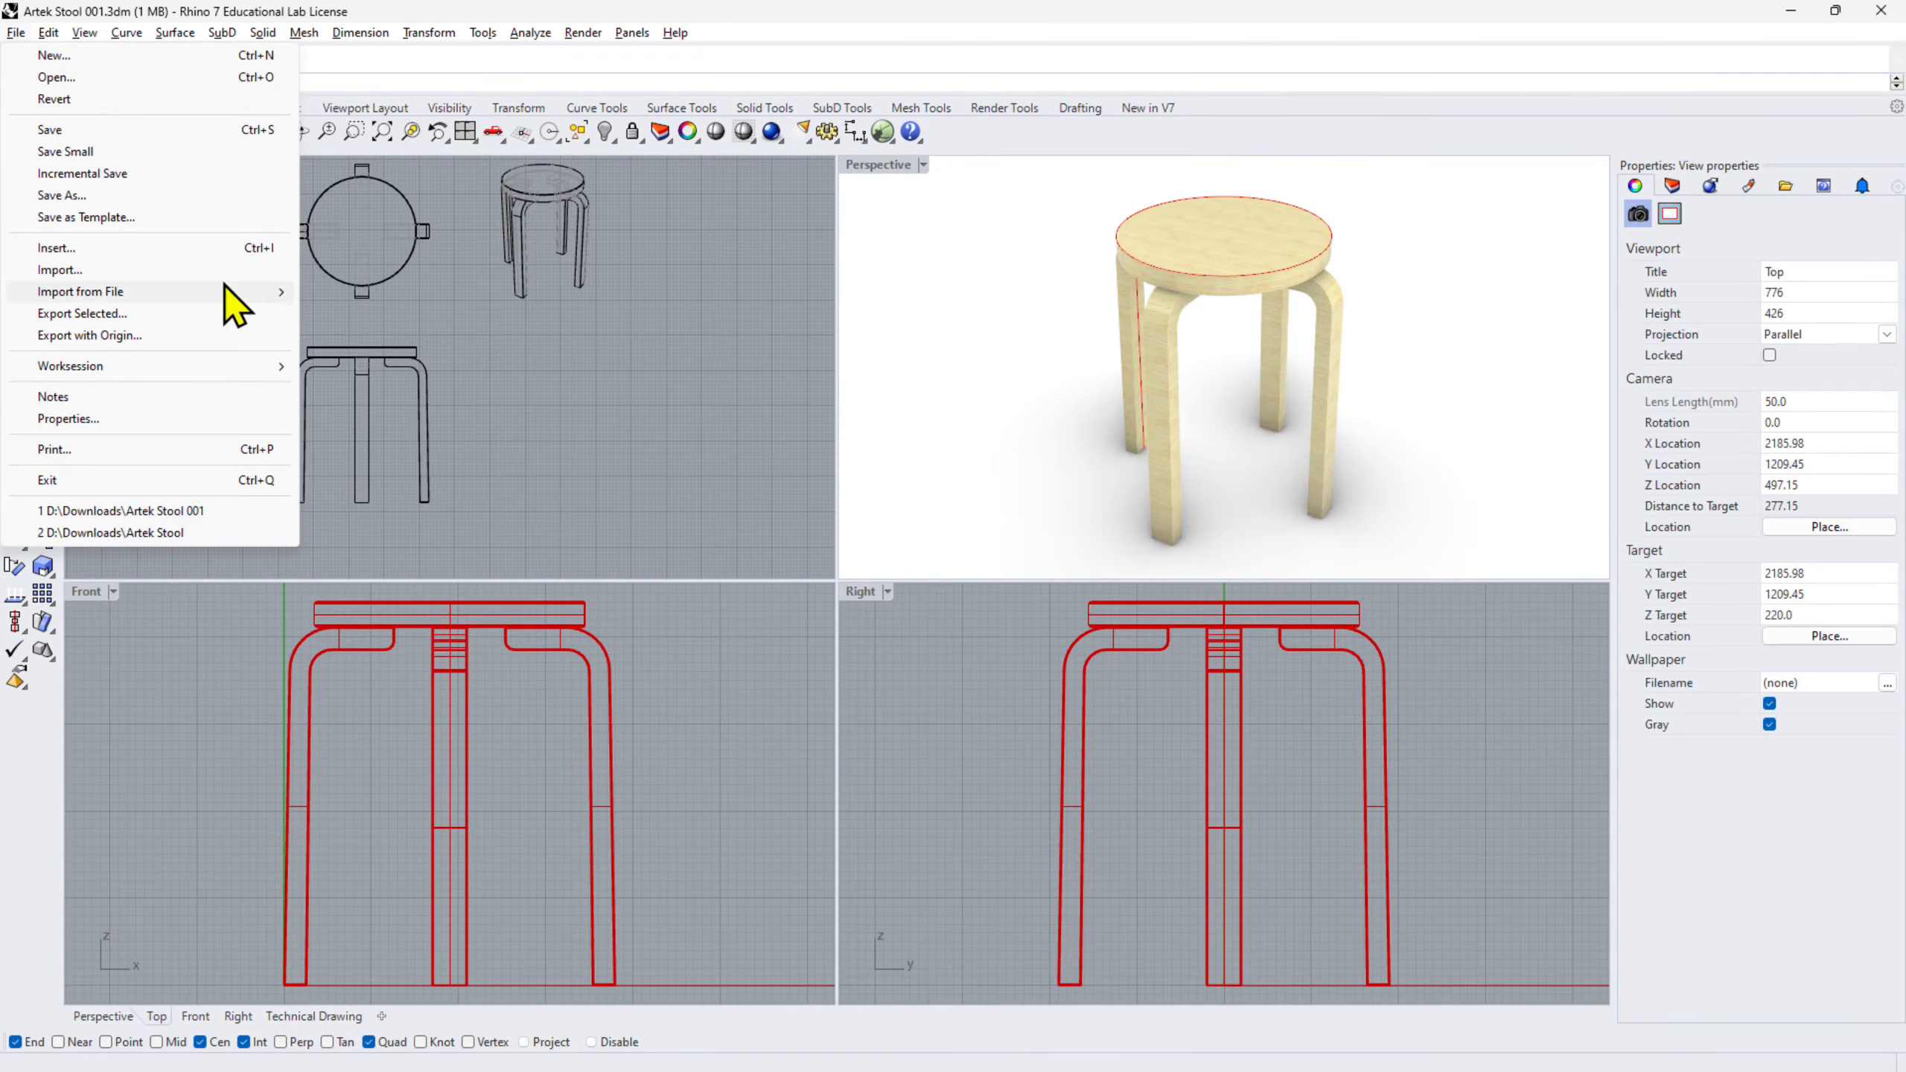
key(Escape)
click(1836, 10)
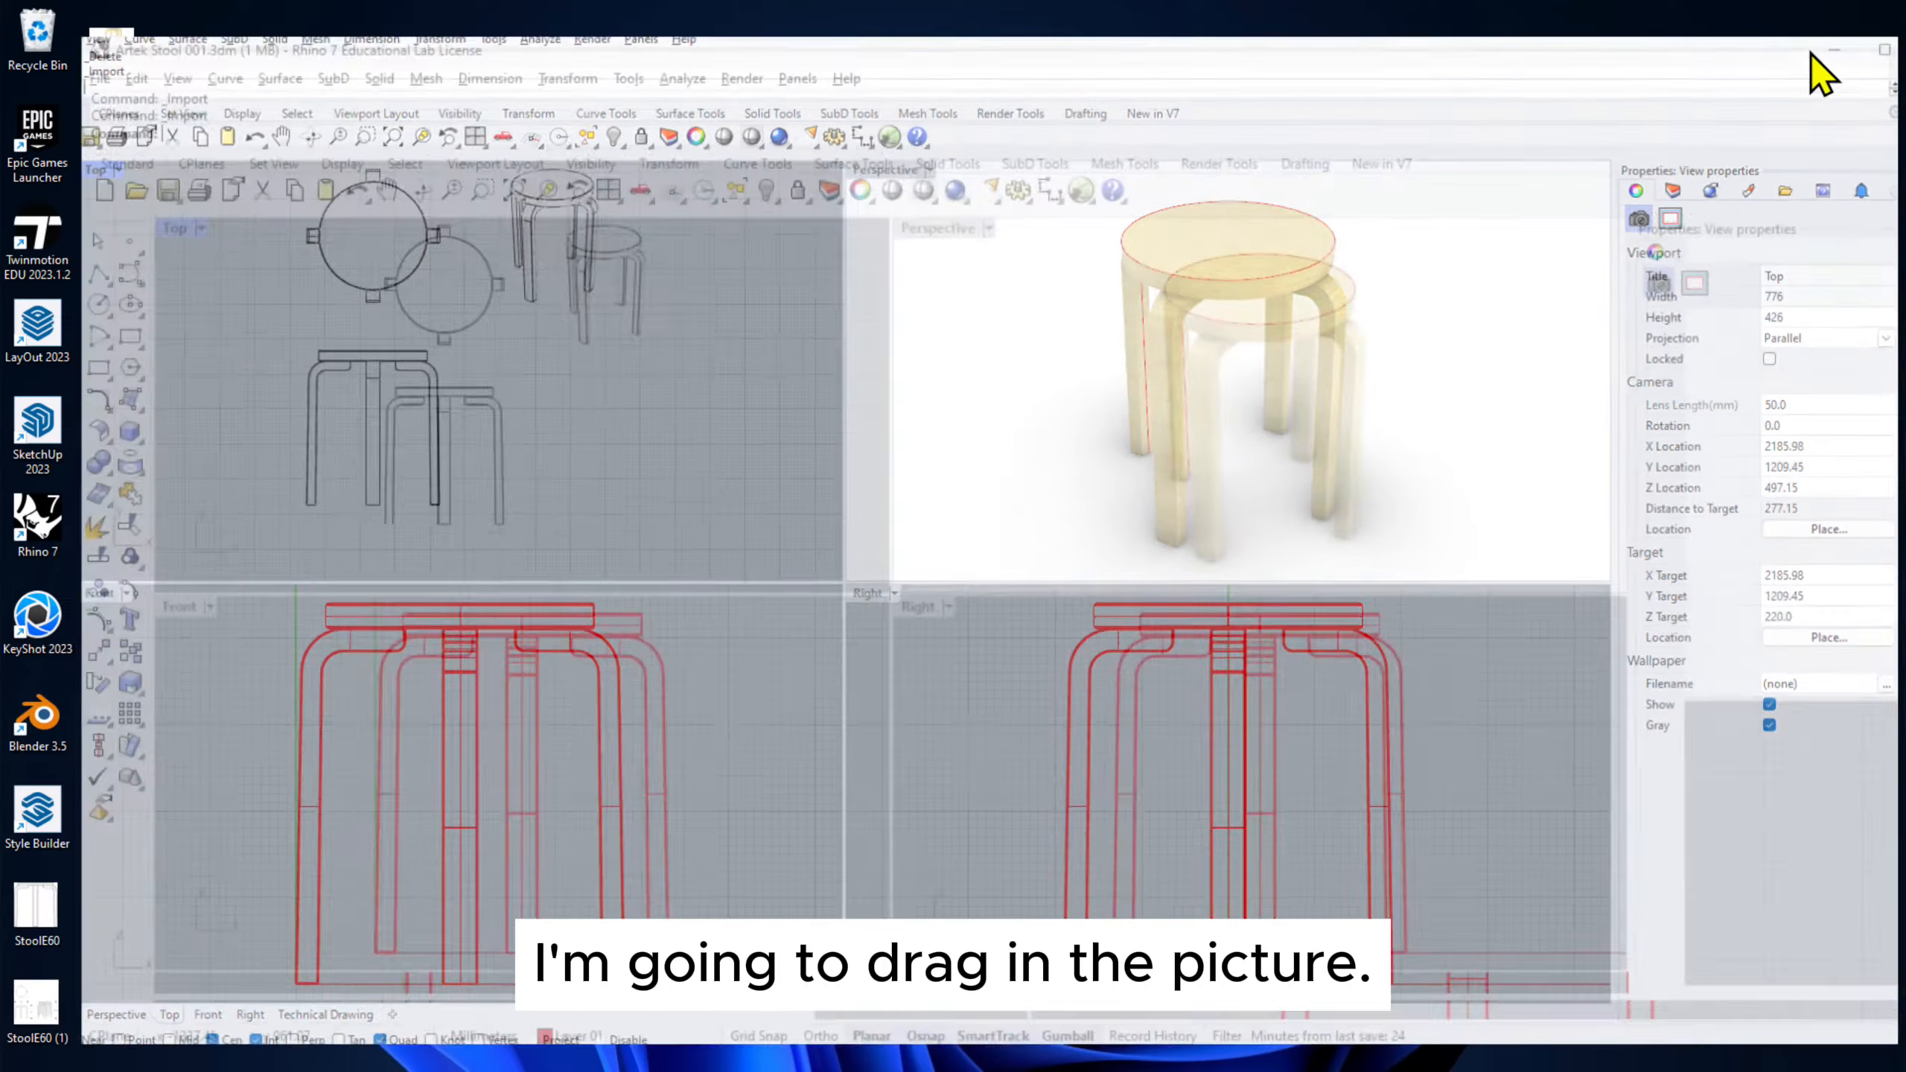
drag(112, 139, 971, 518)
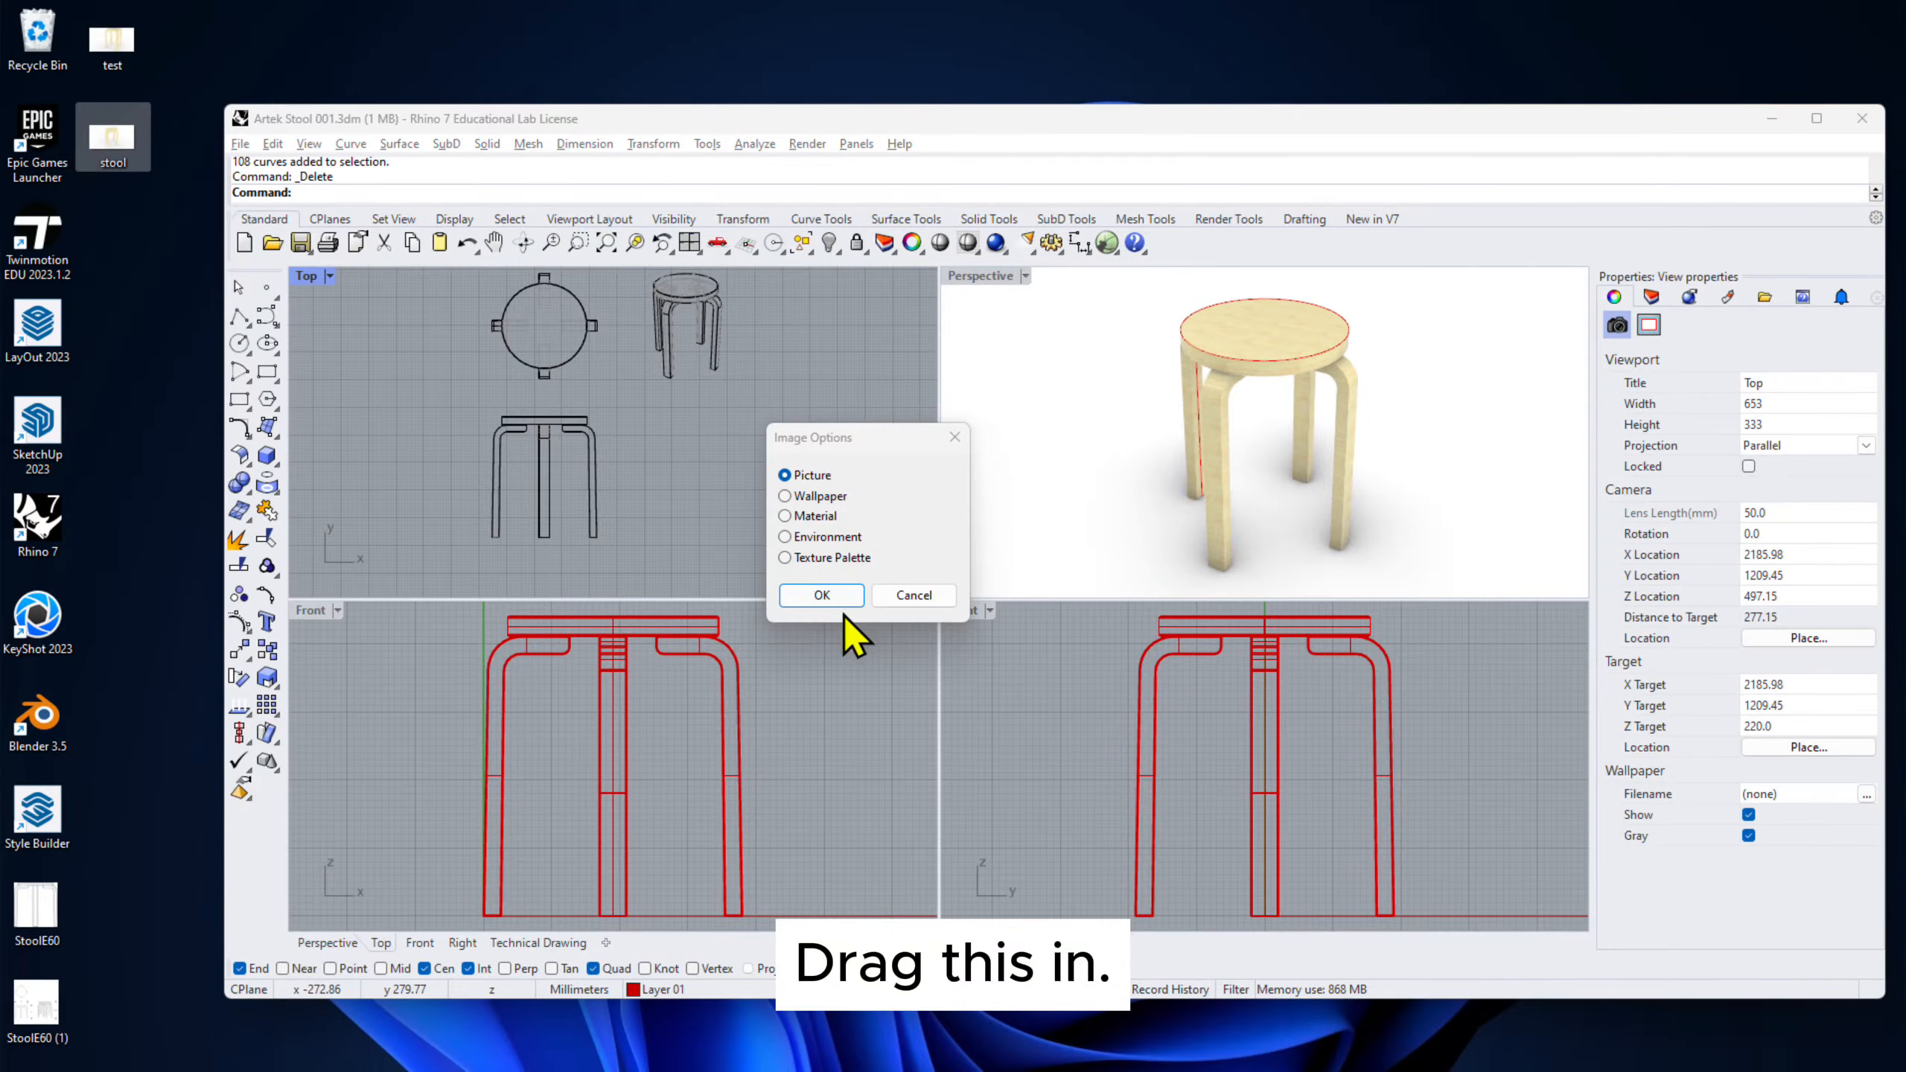
click(826, 595)
click(650, 534)
click(736, 412)
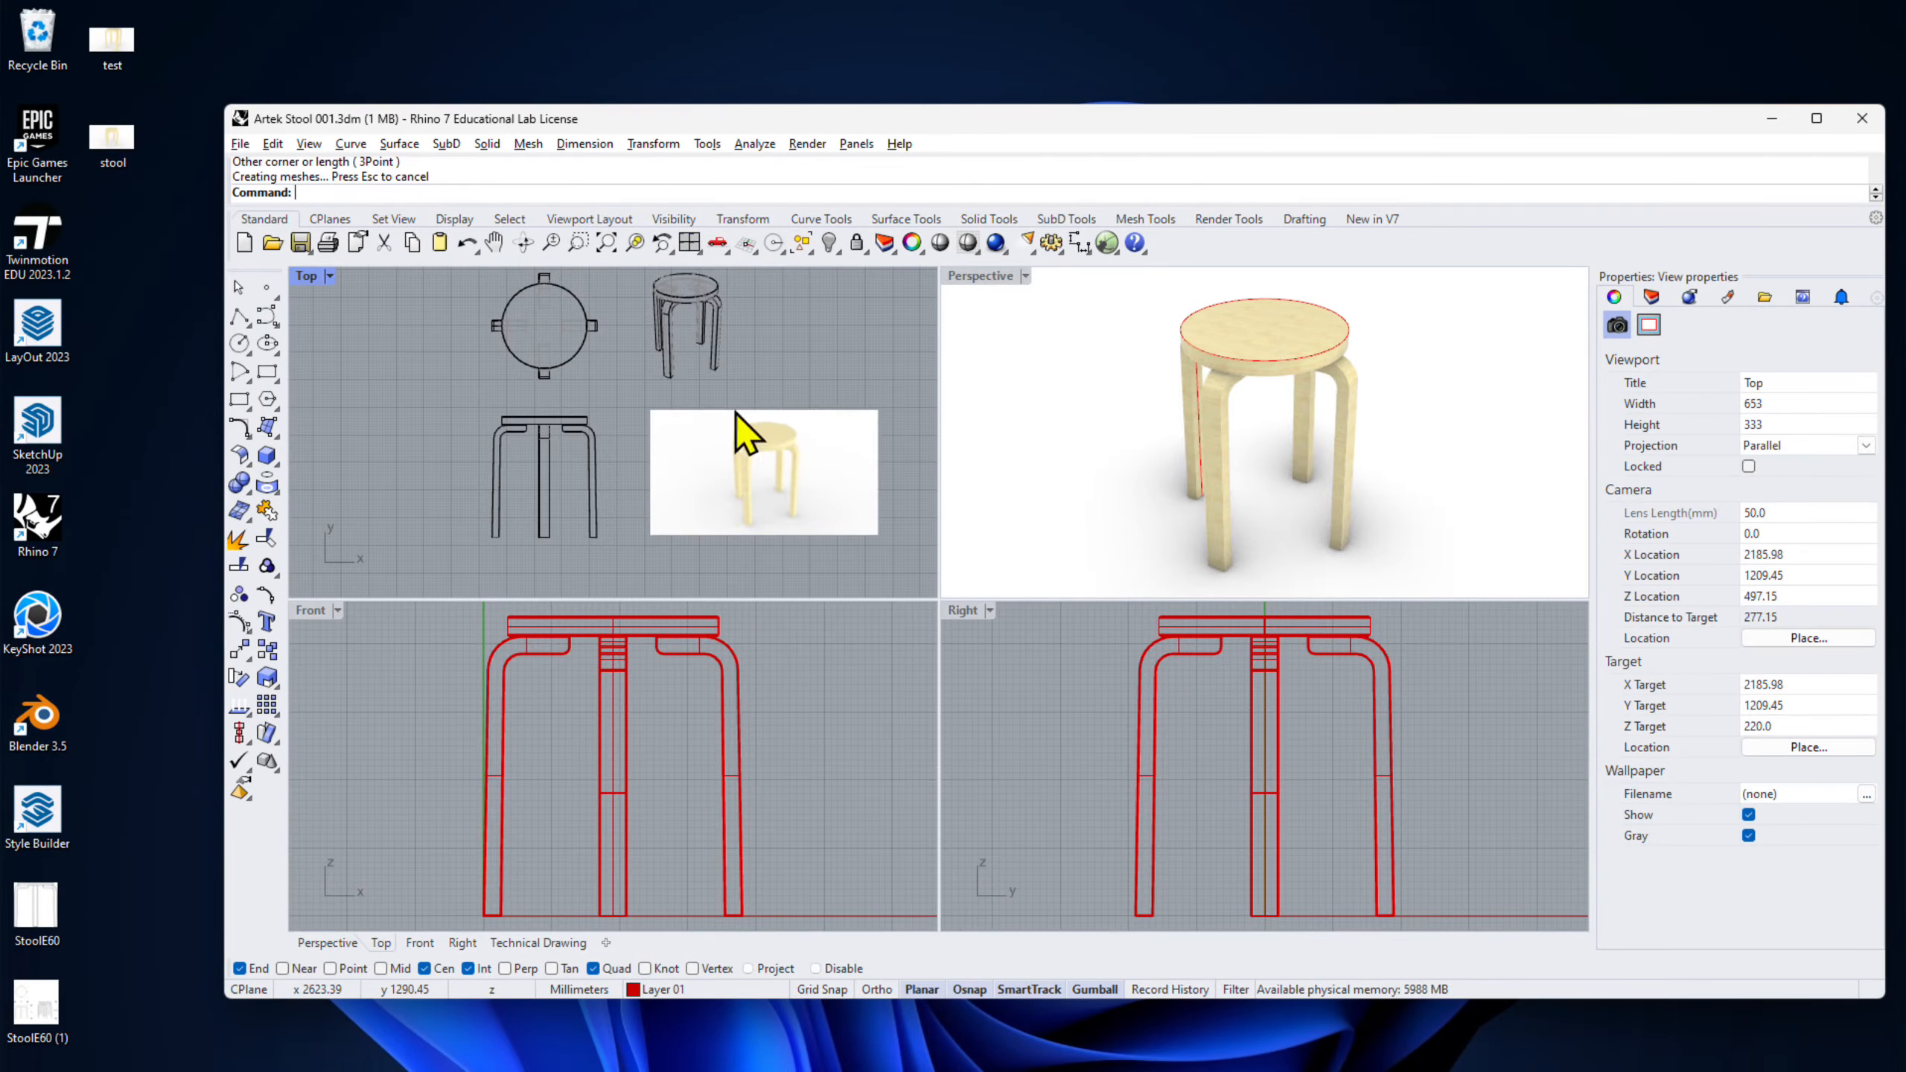
- Move the stool picture slightly left and preview it on the Technical Drawing layout
click(1817, 118)
click(750, 431)
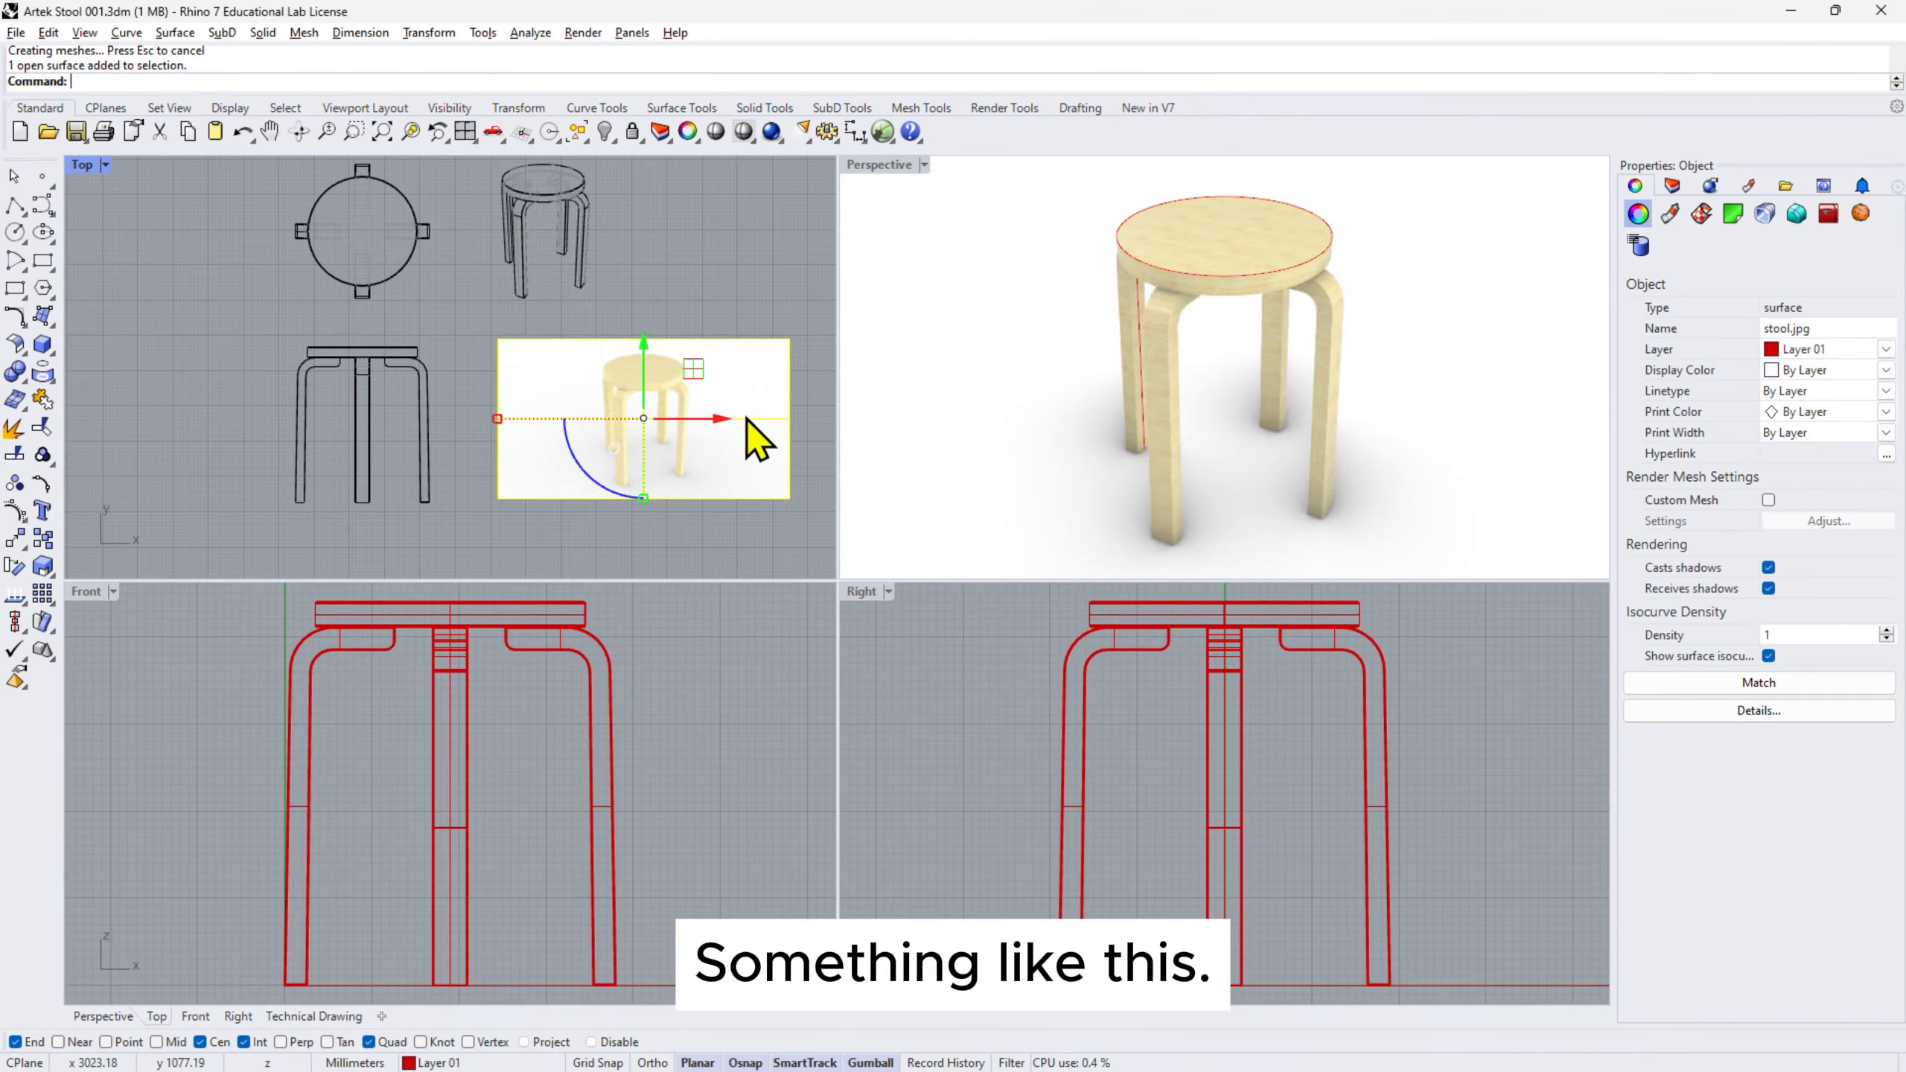
drag(780, 427, 736, 409)
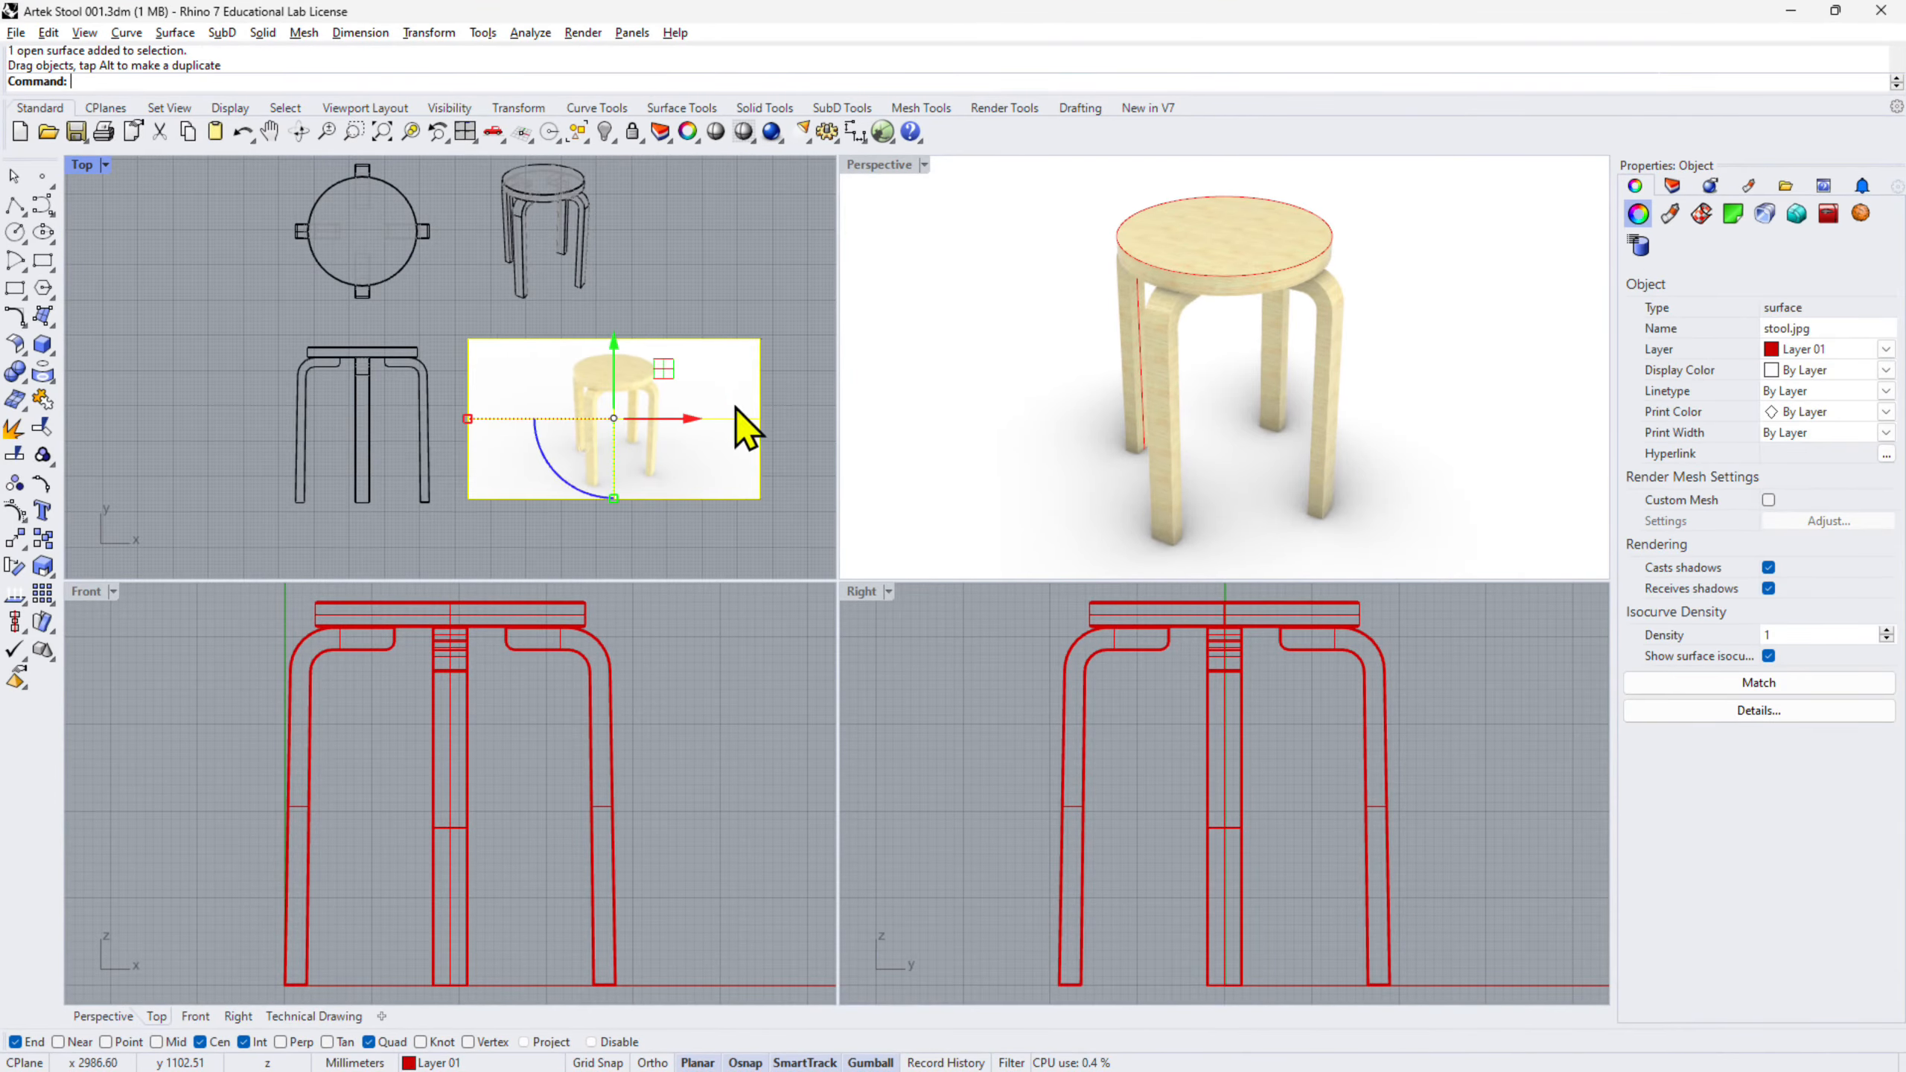
click(743, 308)
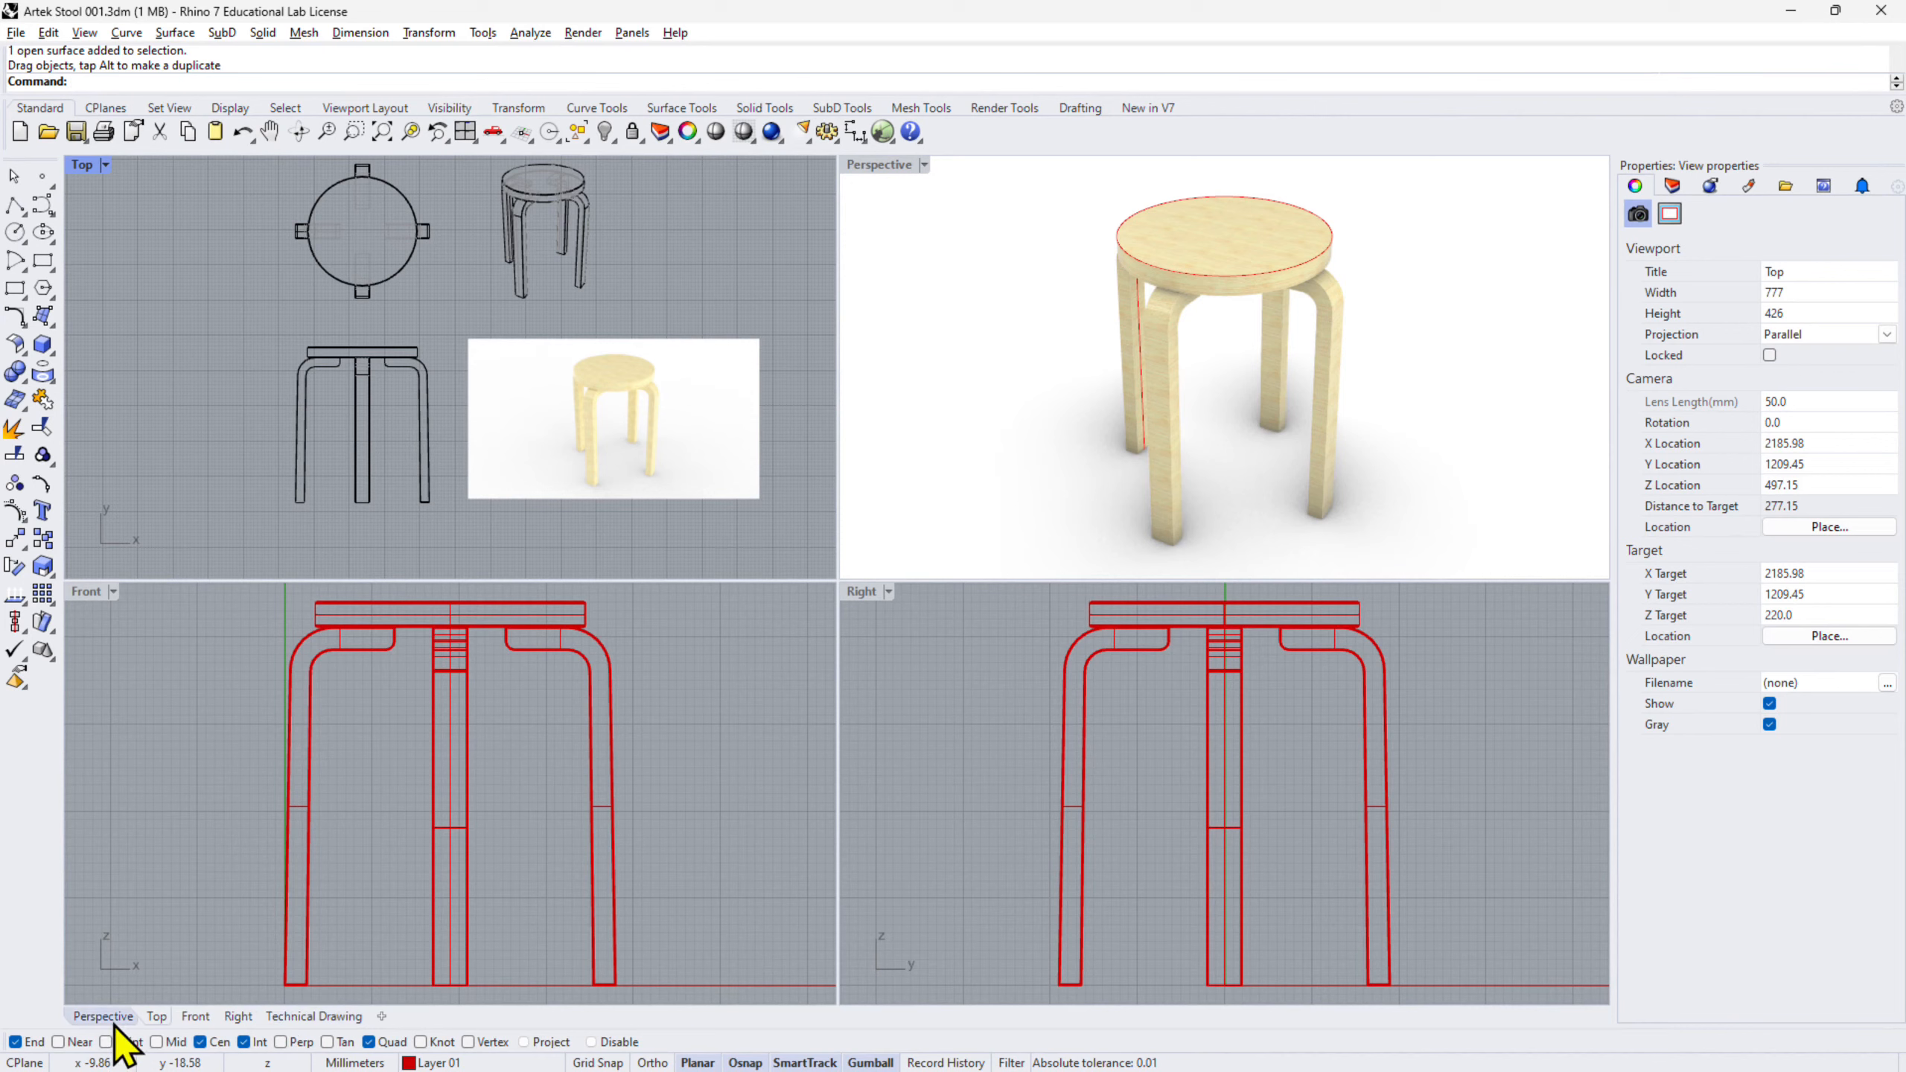
click(330, 1018)
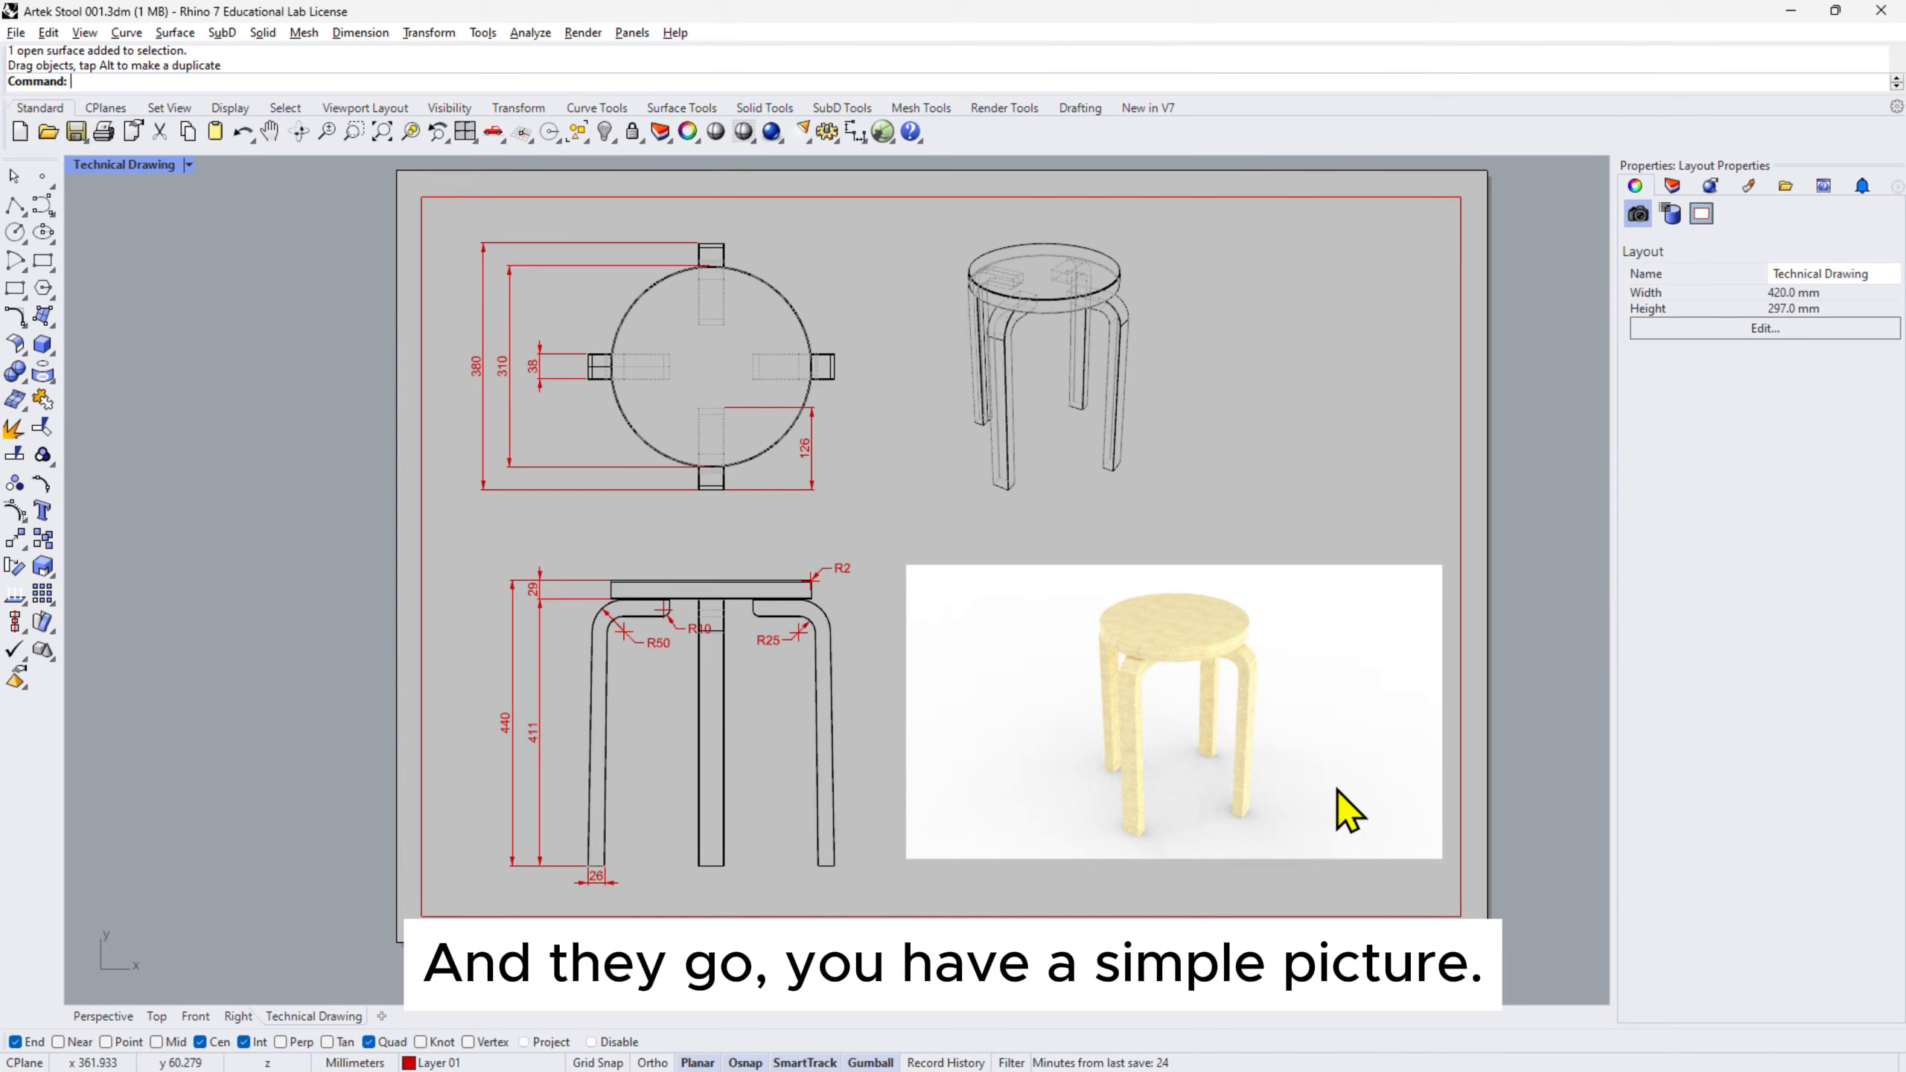
- Scale the stool picture down and move it left and down in the Top view
click(157, 1016)
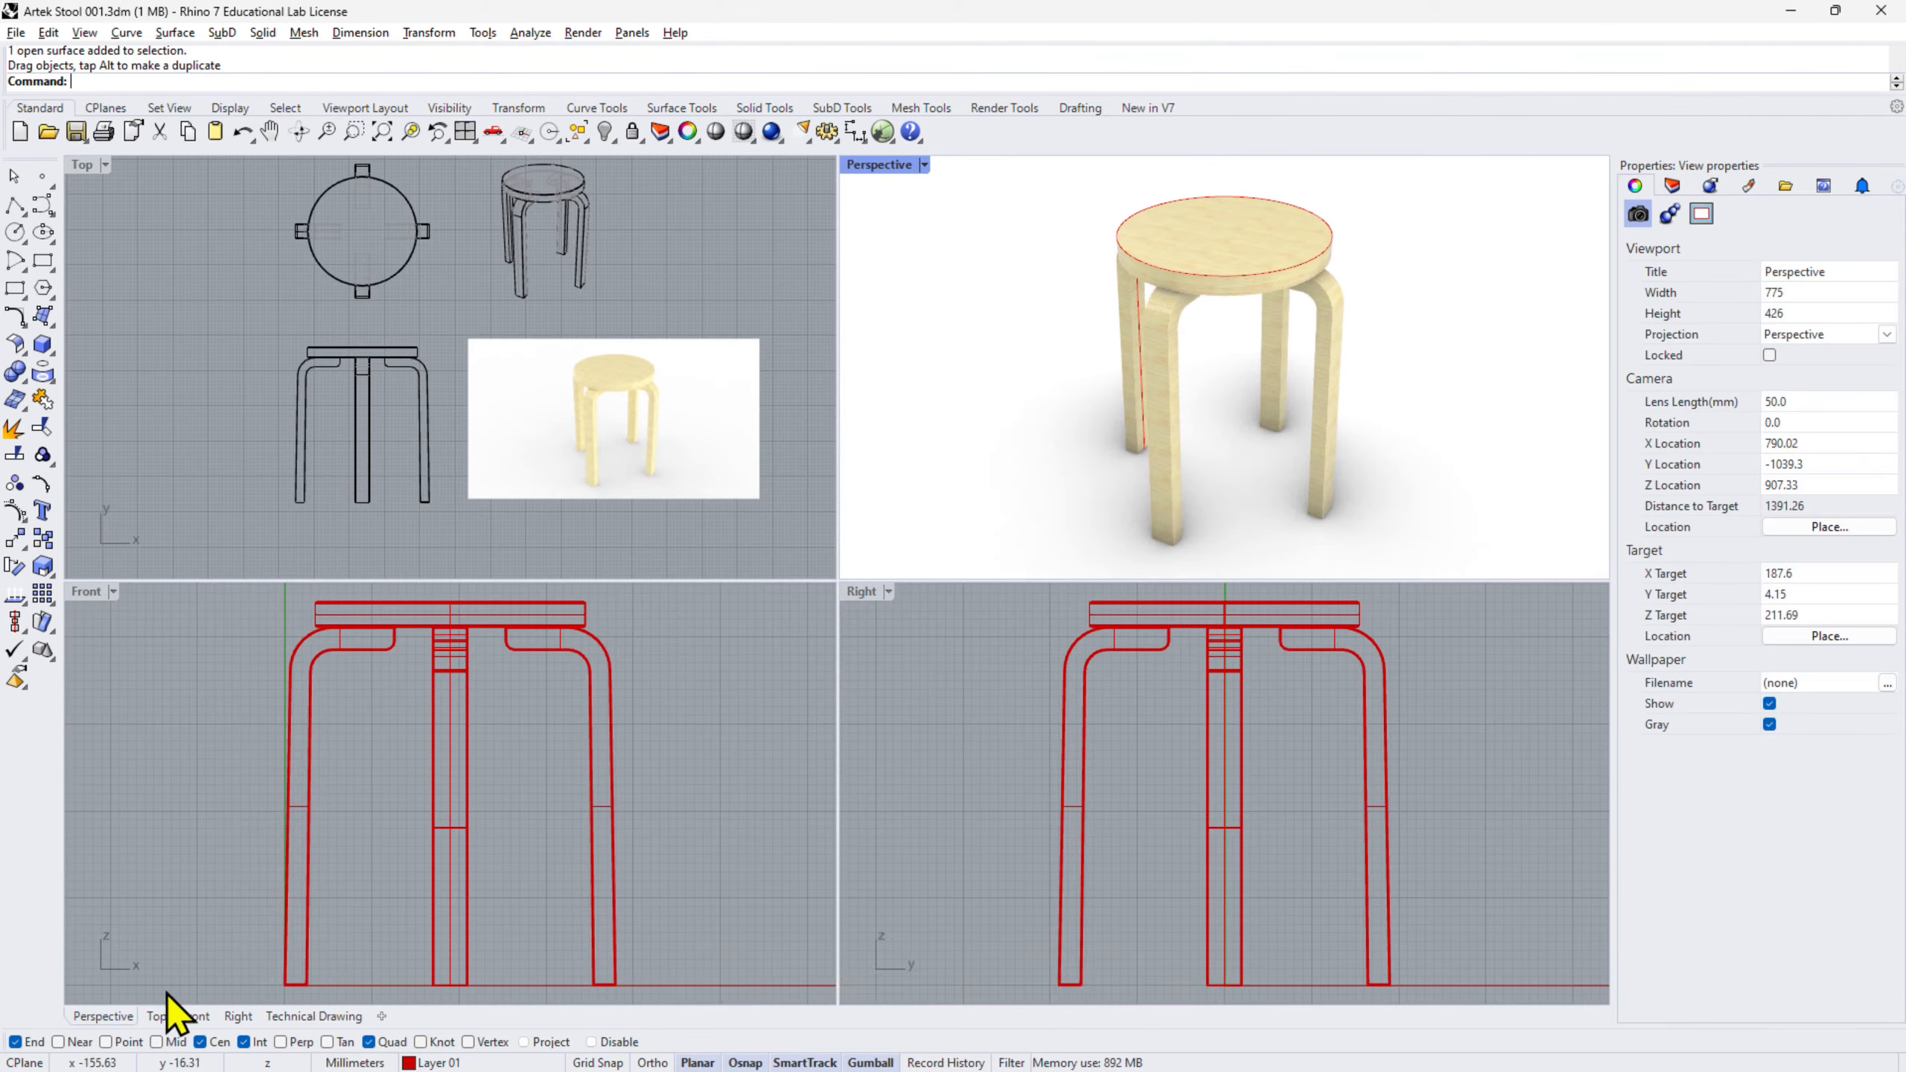
click(718, 443)
drag(730, 473, 717, 459)
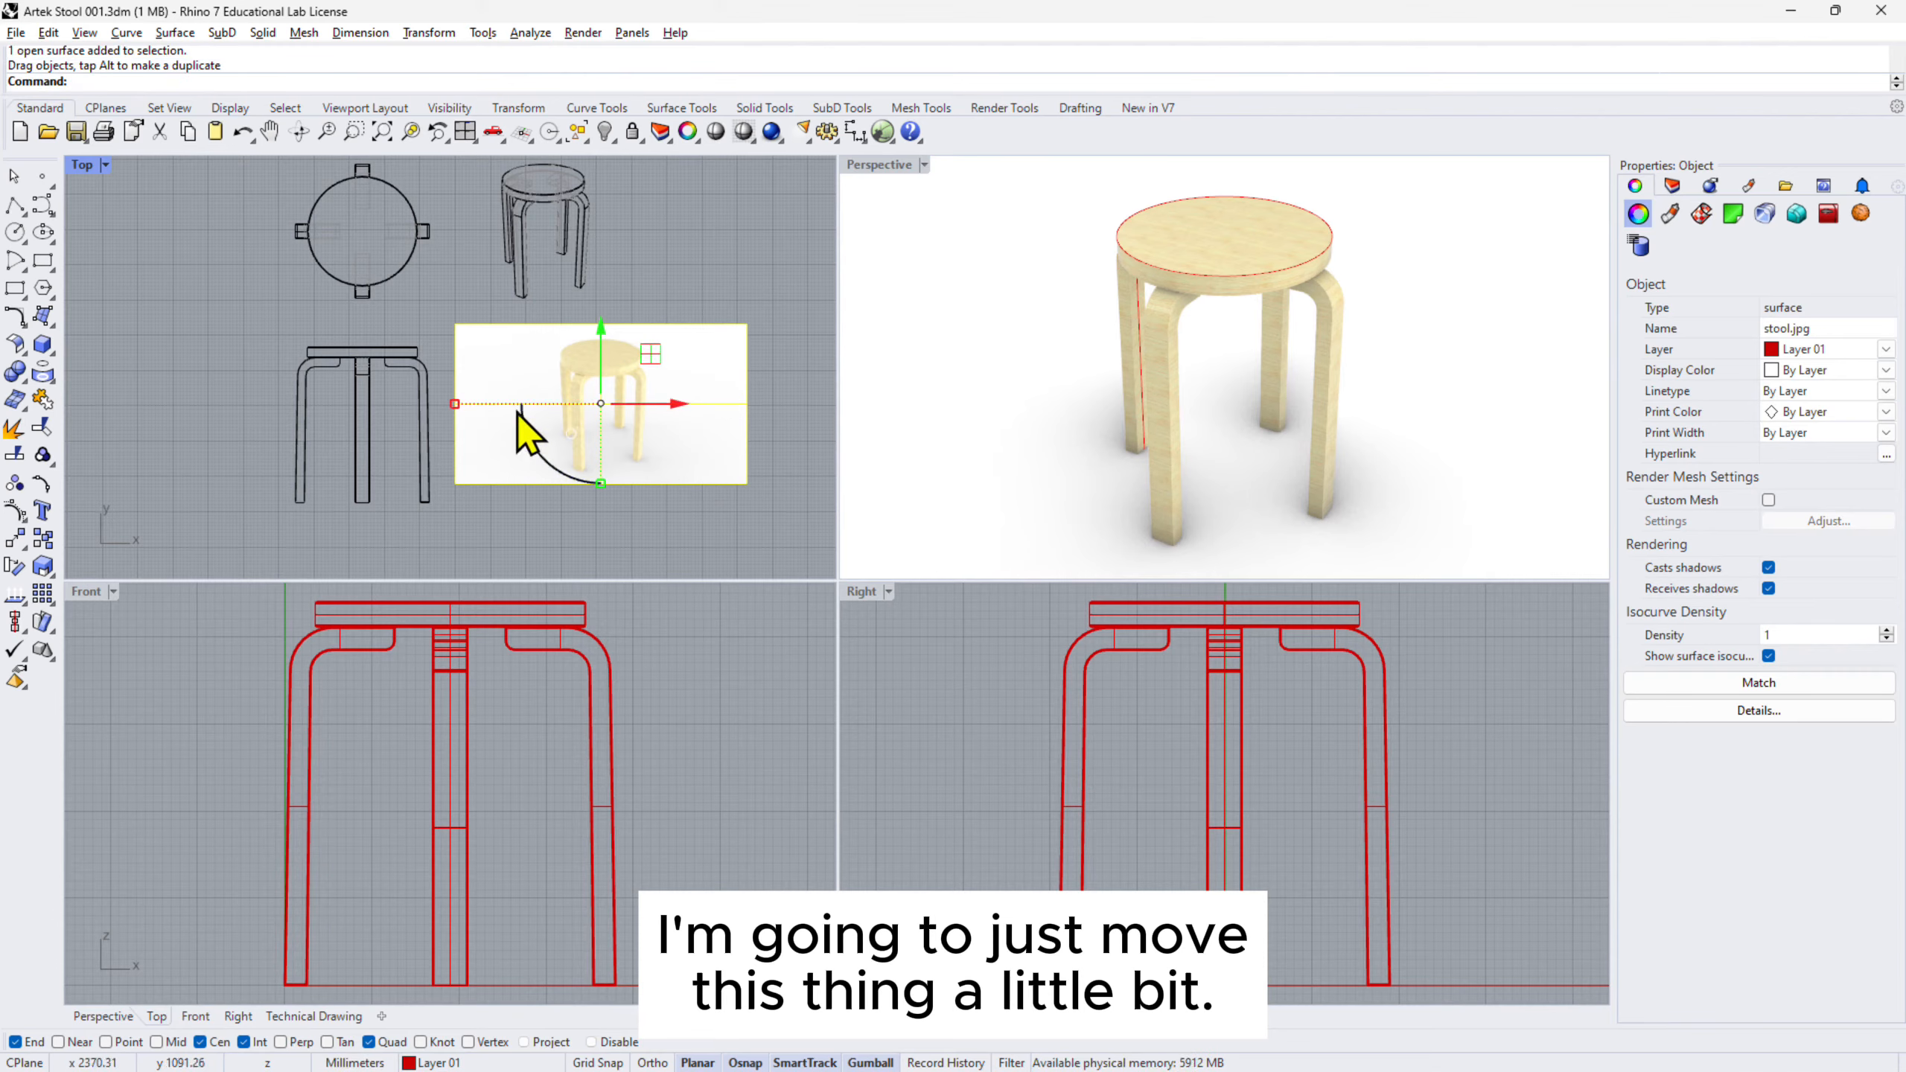
shift+drag(455, 404, 496, 404)
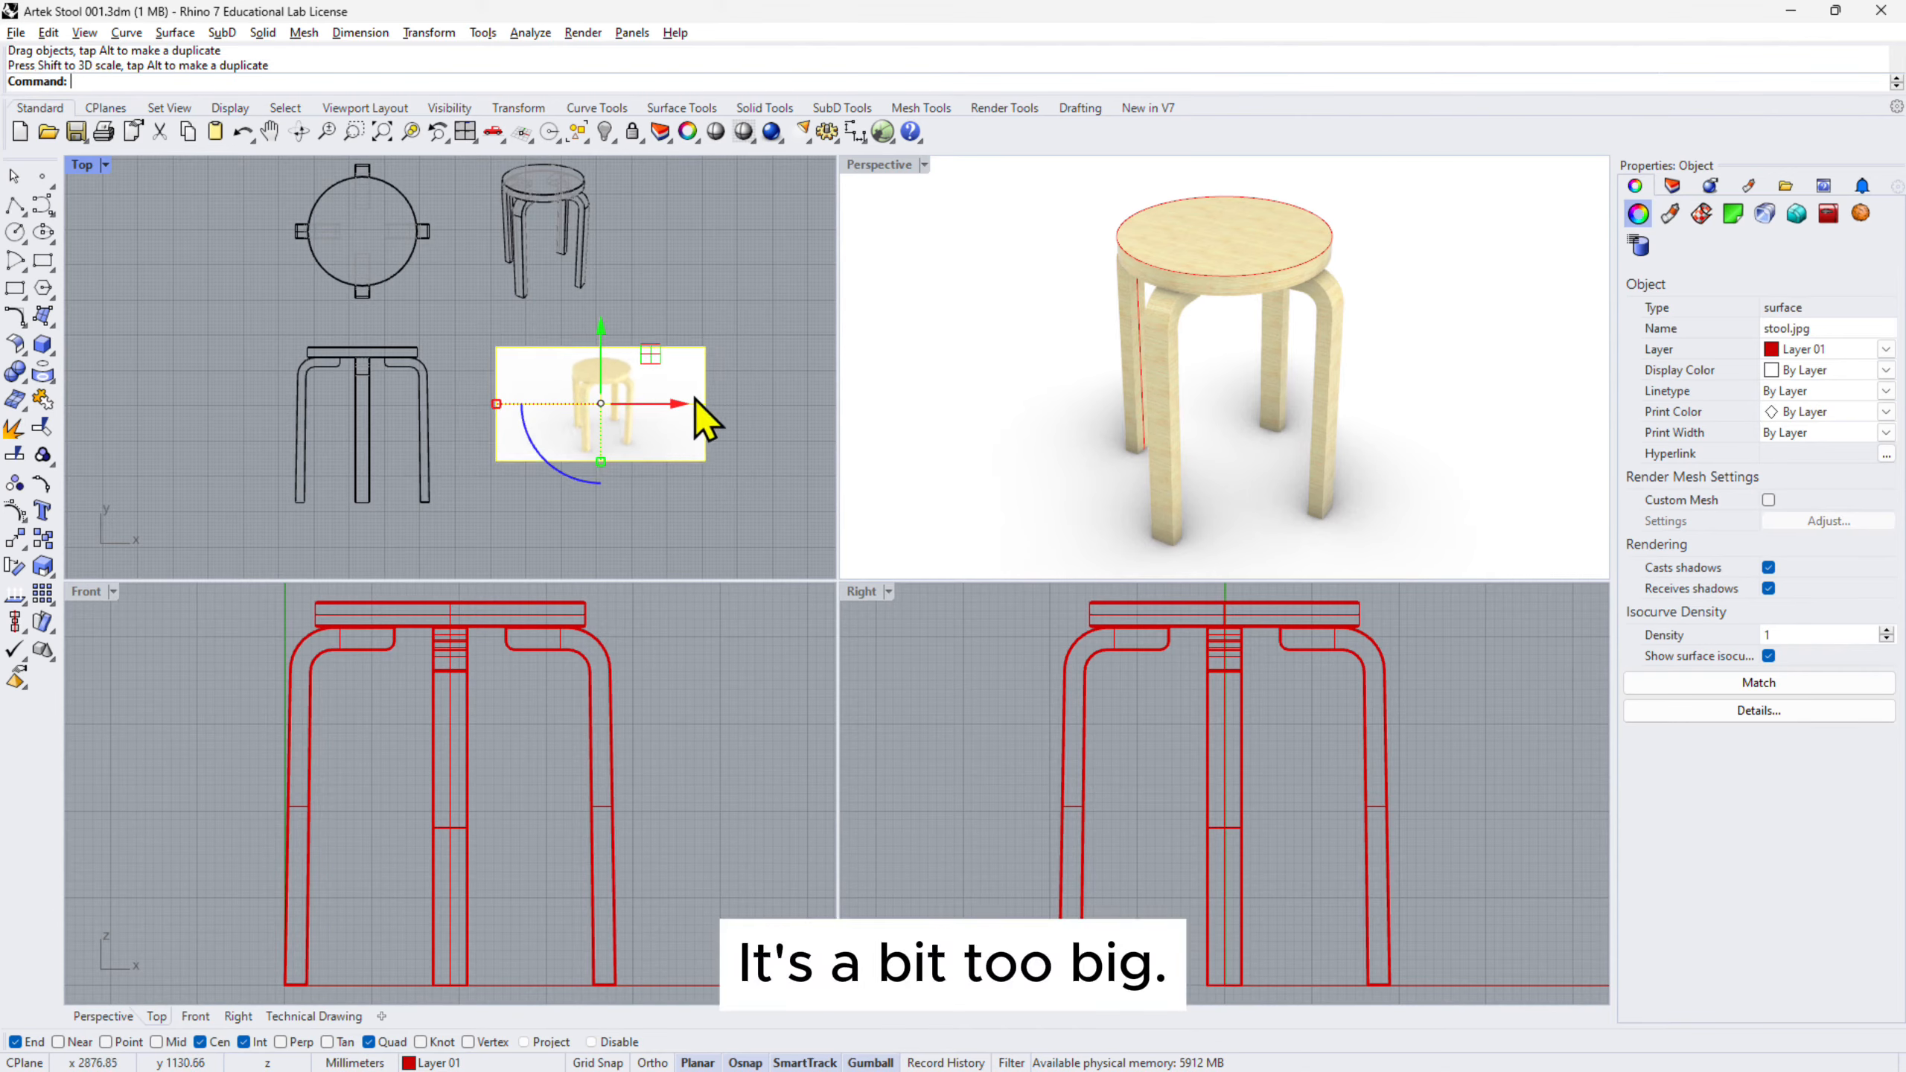
drag(680, 404, 648, 405)
click(728, 518)
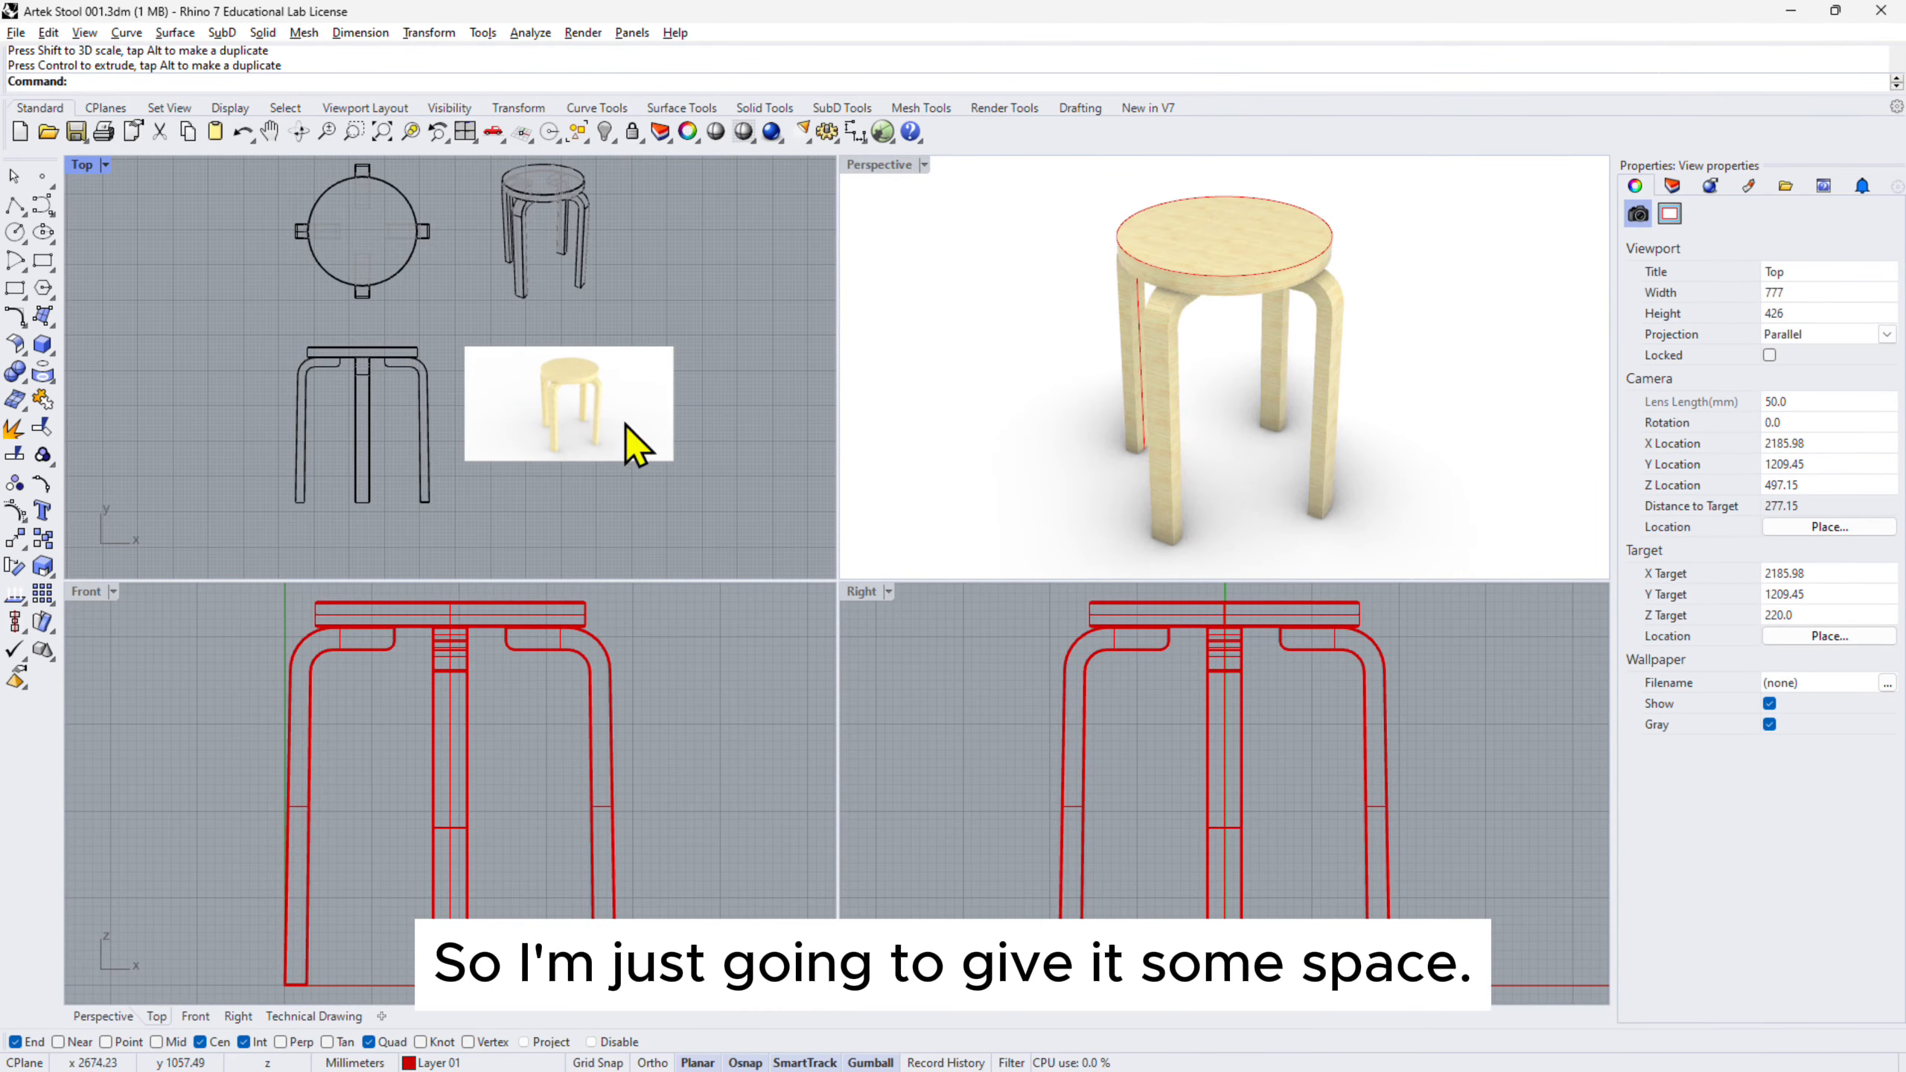
right_drag(701, 326, 714, 355)
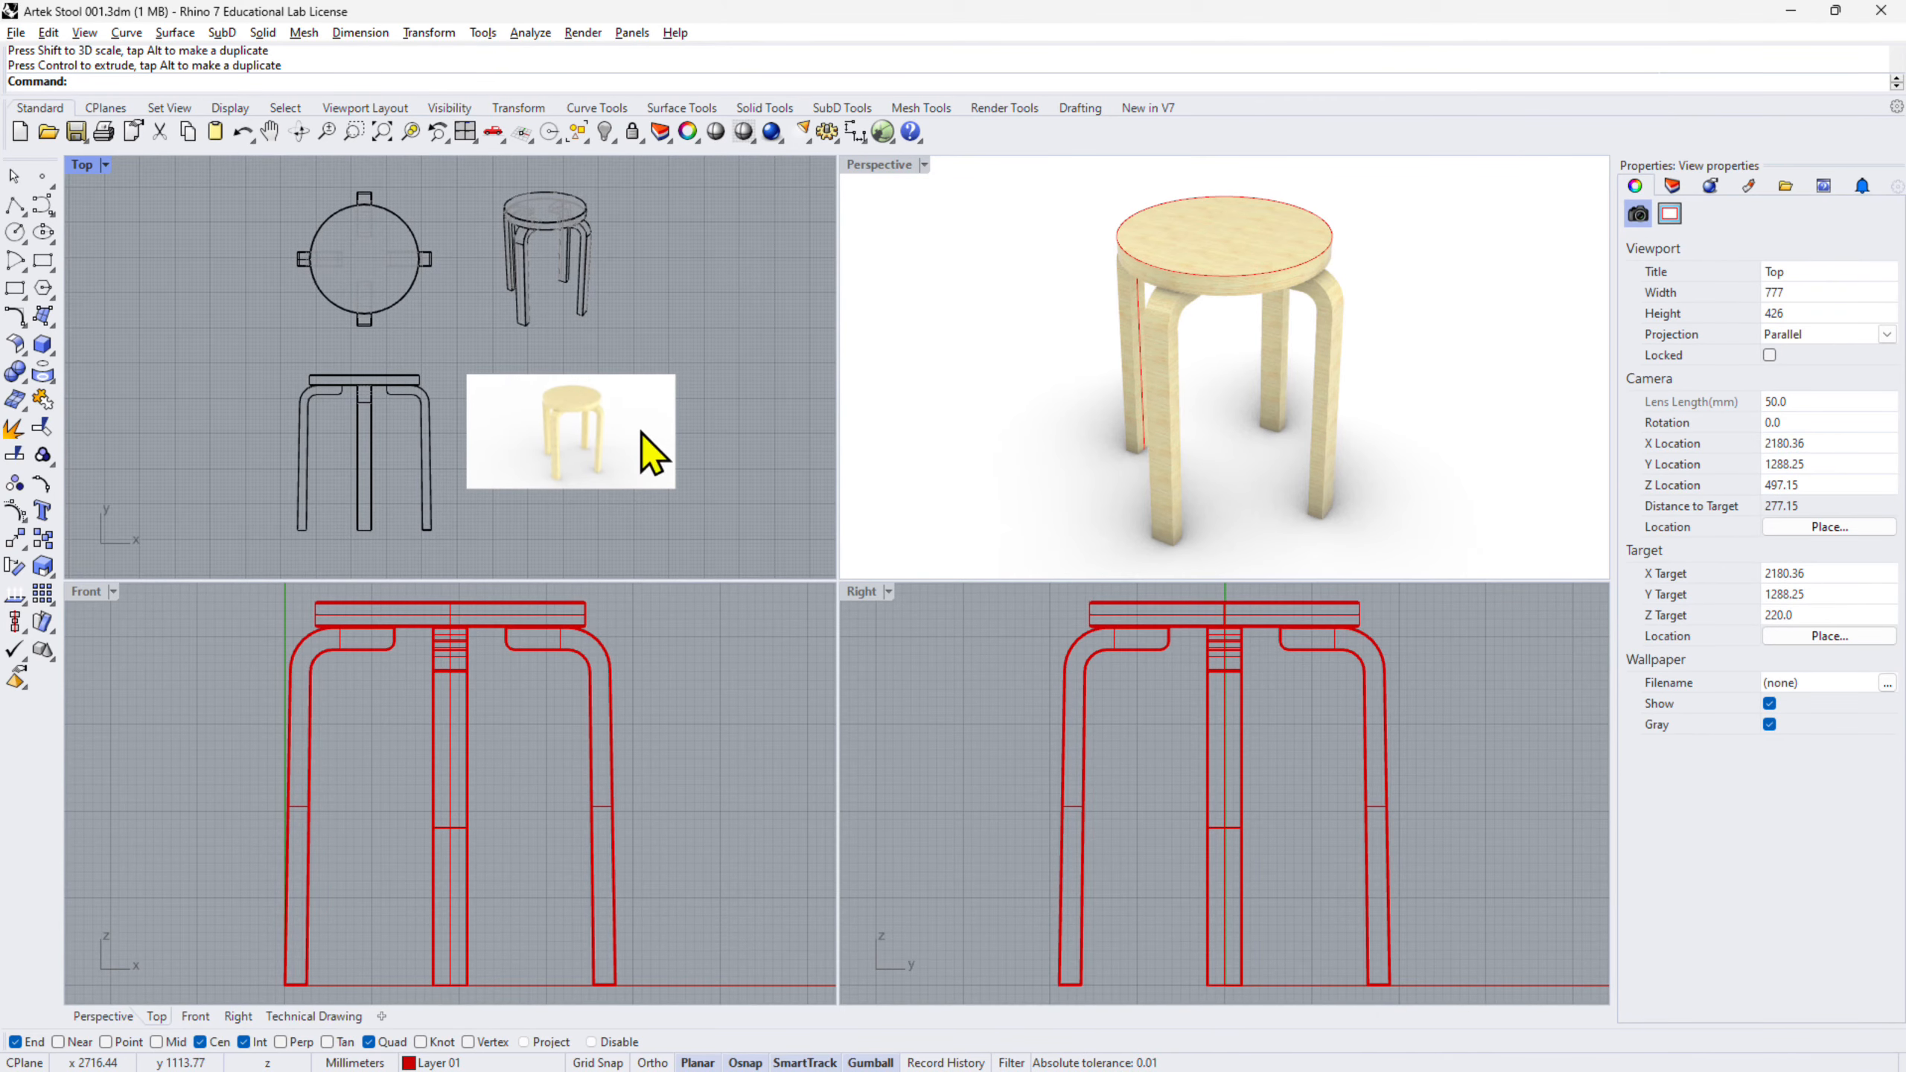
mouse_move(641, 429)
mouse_down()
mouse_move(642, 448)
mouse_move(646, 263)
mouse_move(637, 424)
mouse_up()
click(717, 448)
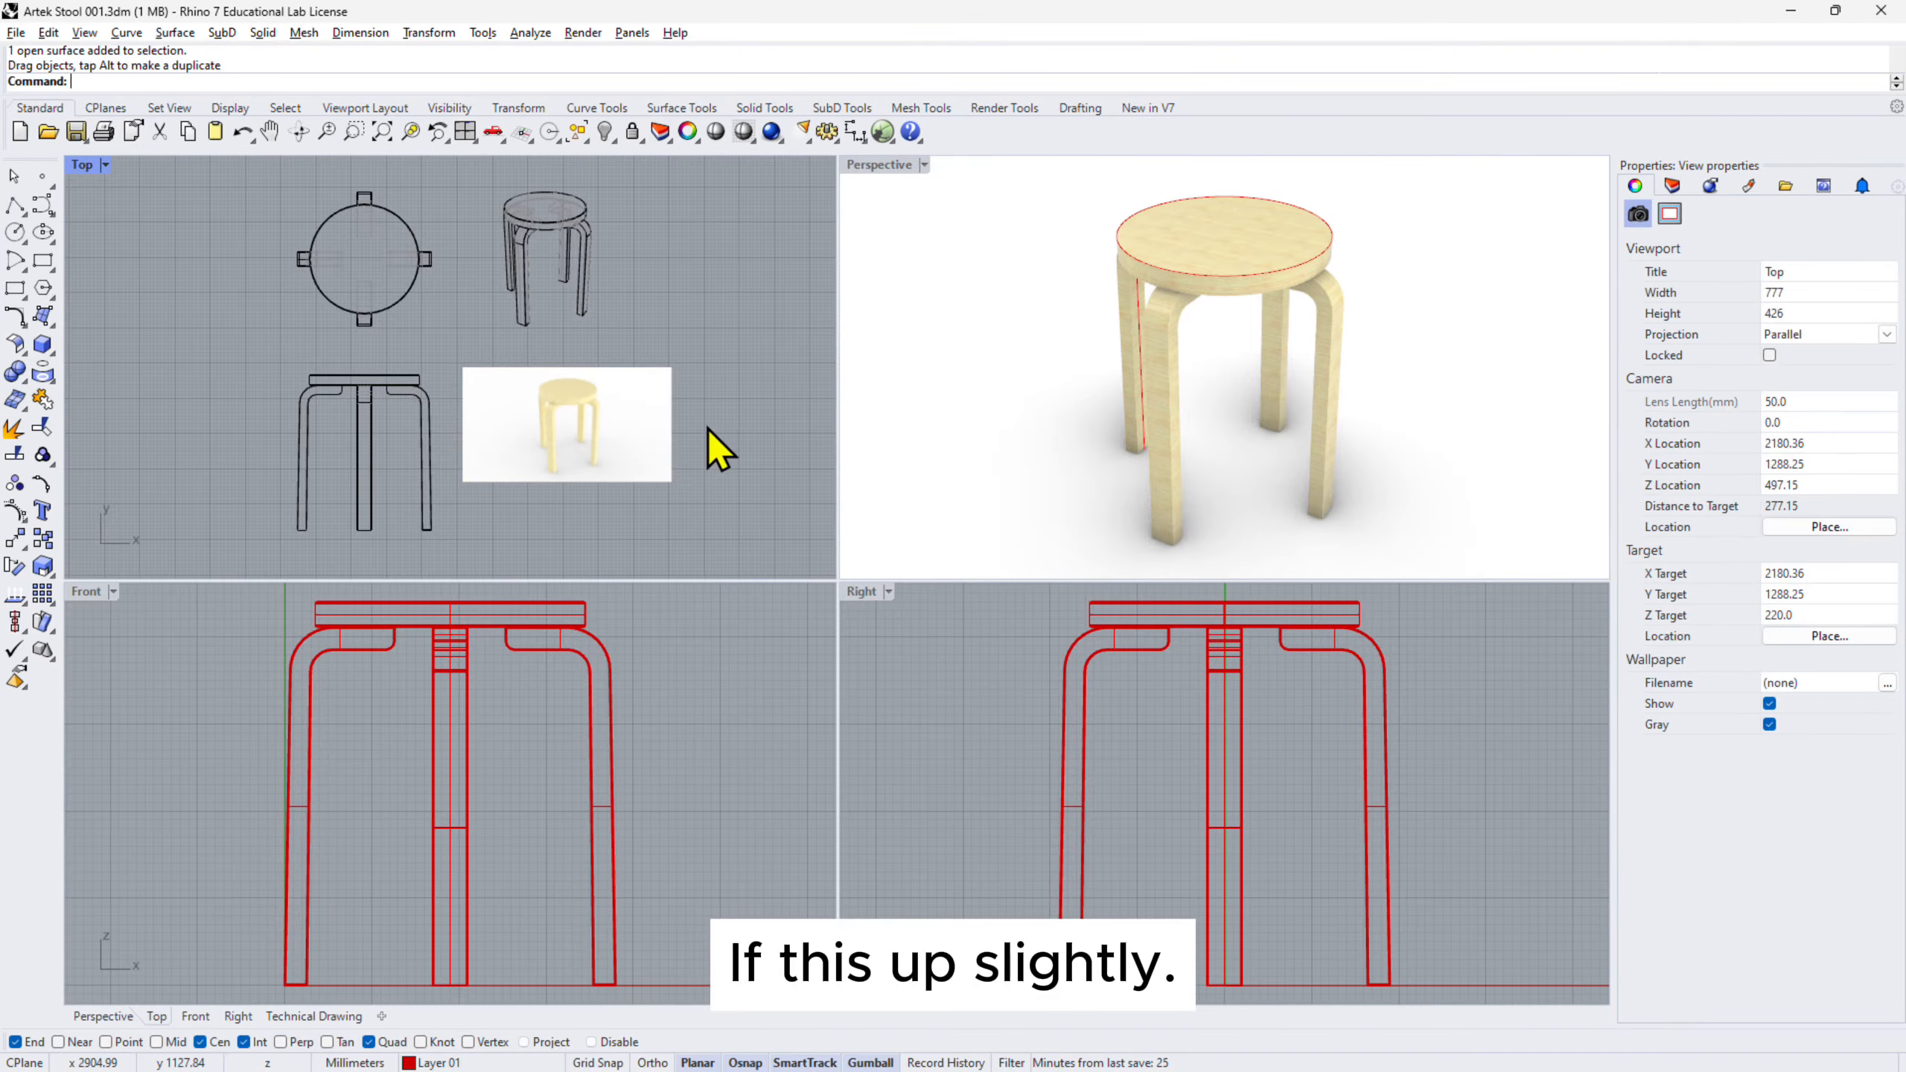
- Check the Technical Drawing layout and incrementally save the model as Artek Stool 002
click(105, 1016)
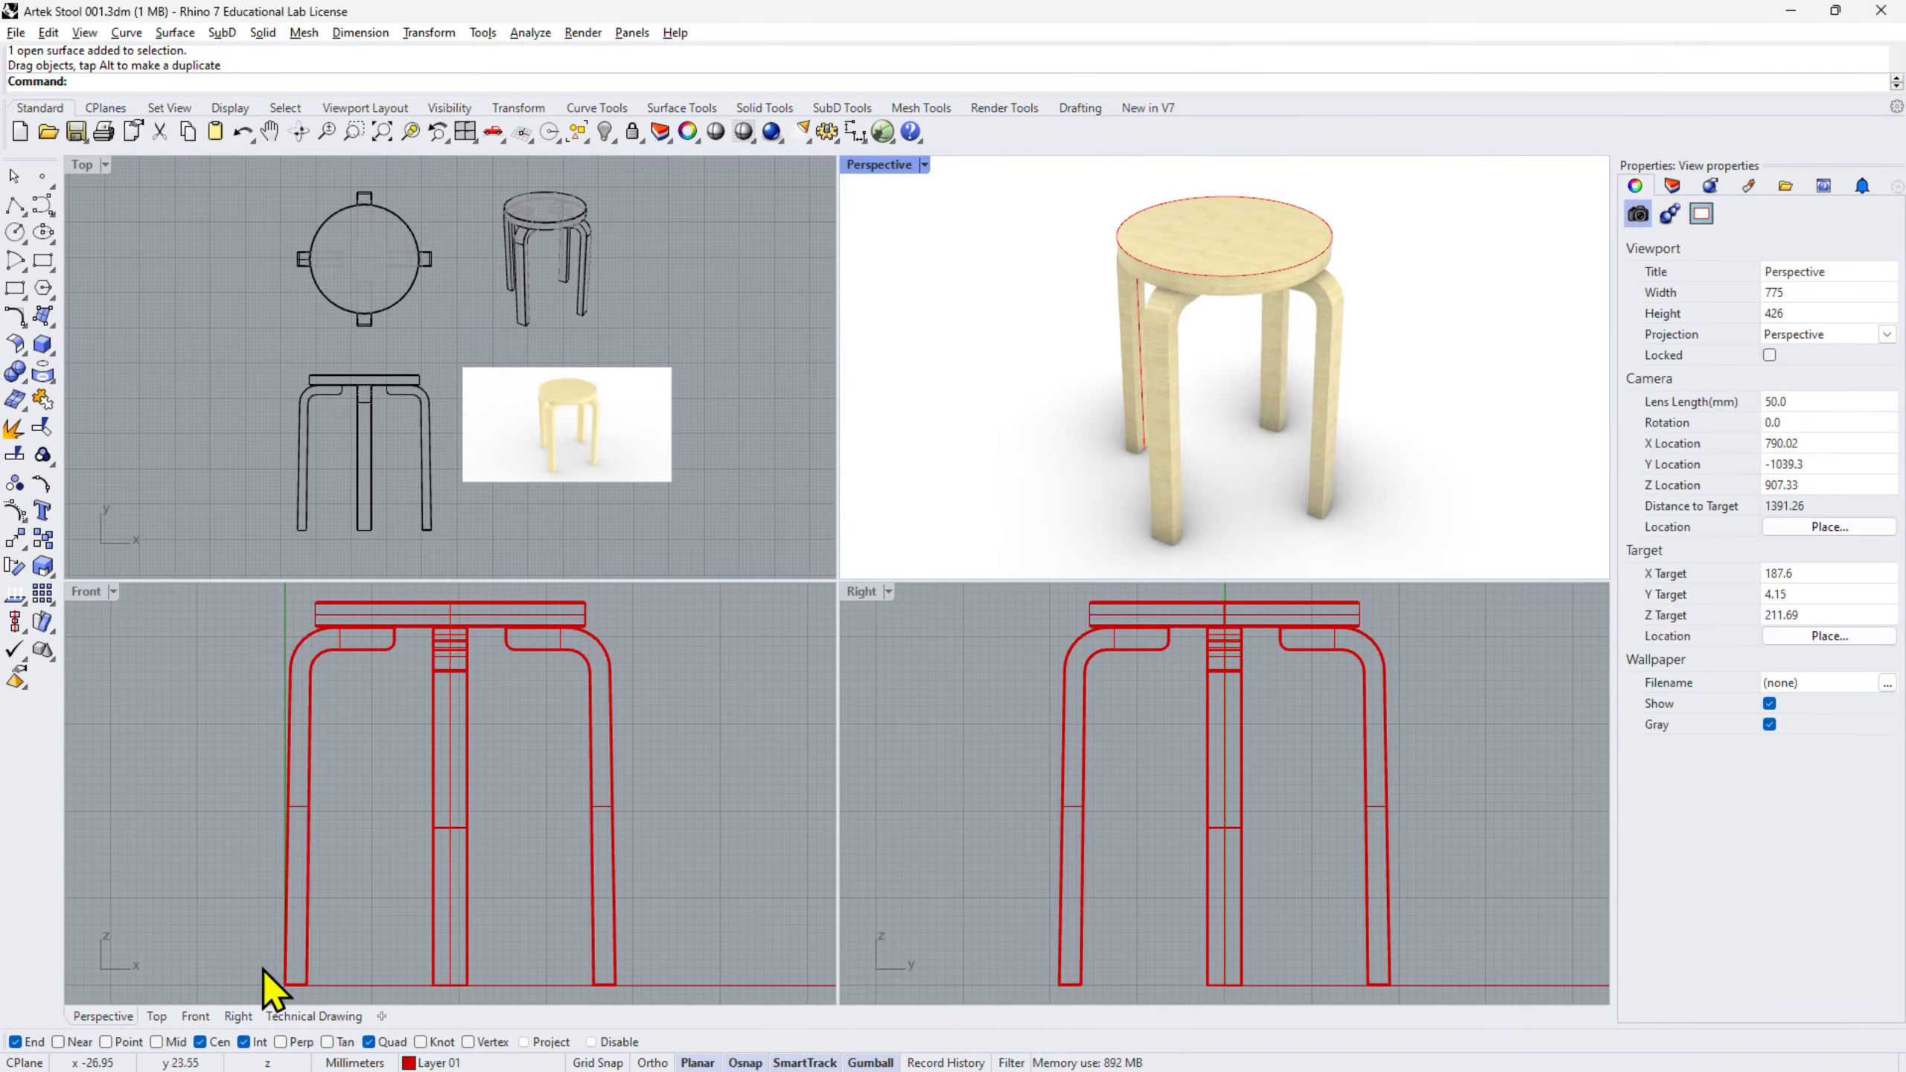
click(307, 1017)
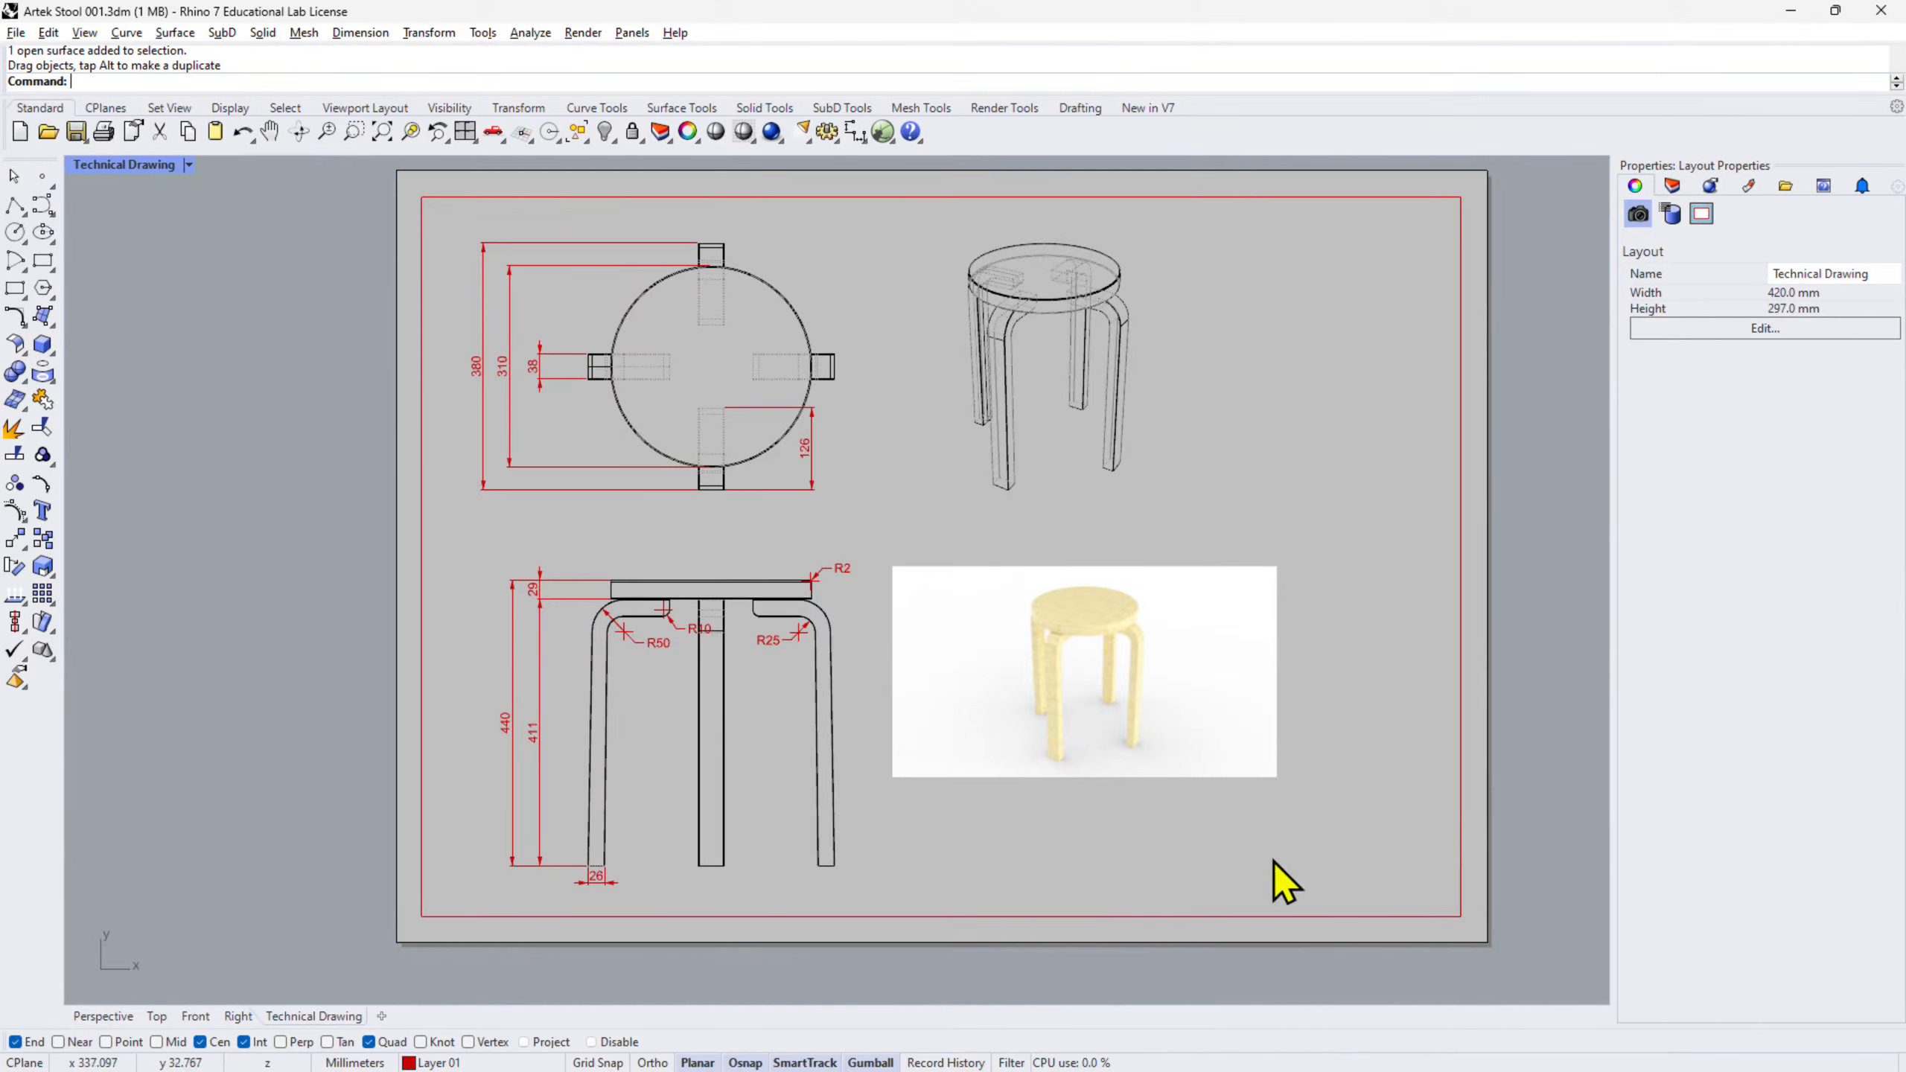
click(15, 32)
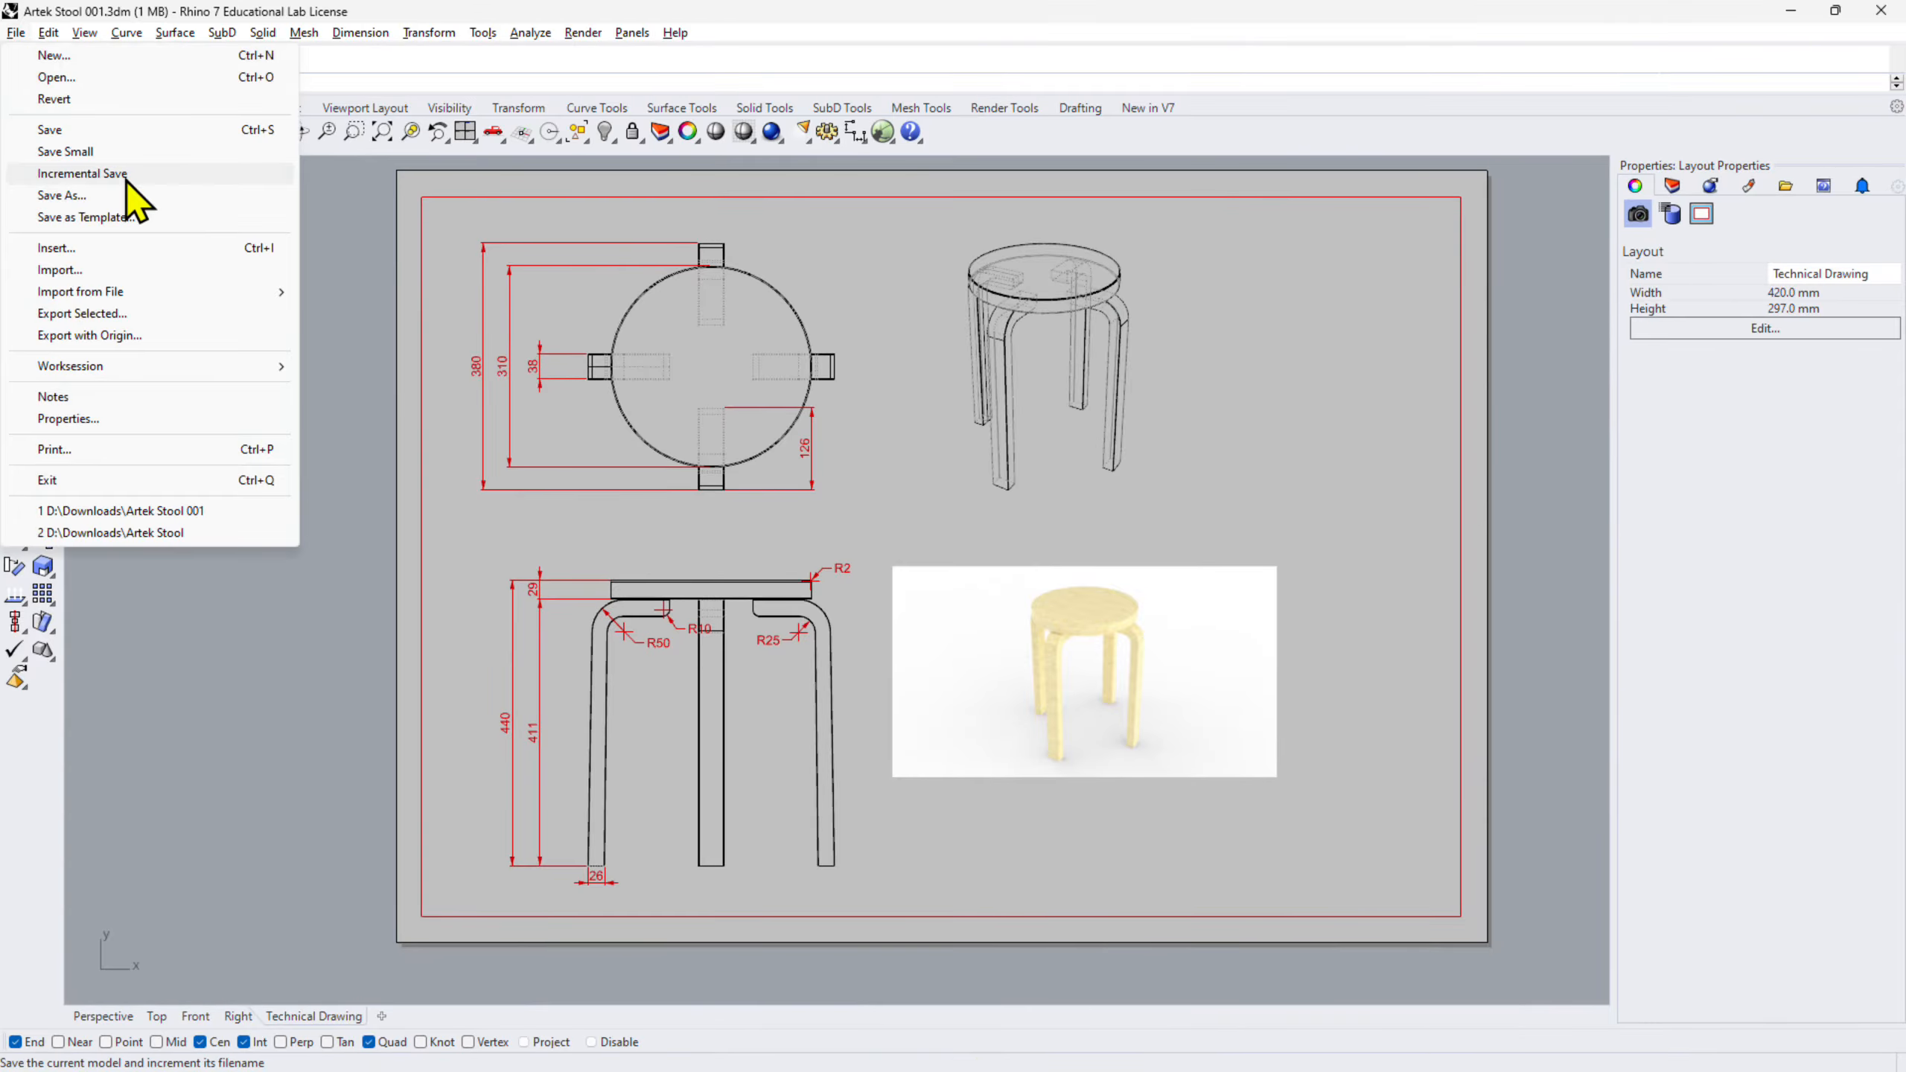
click(125, 180)
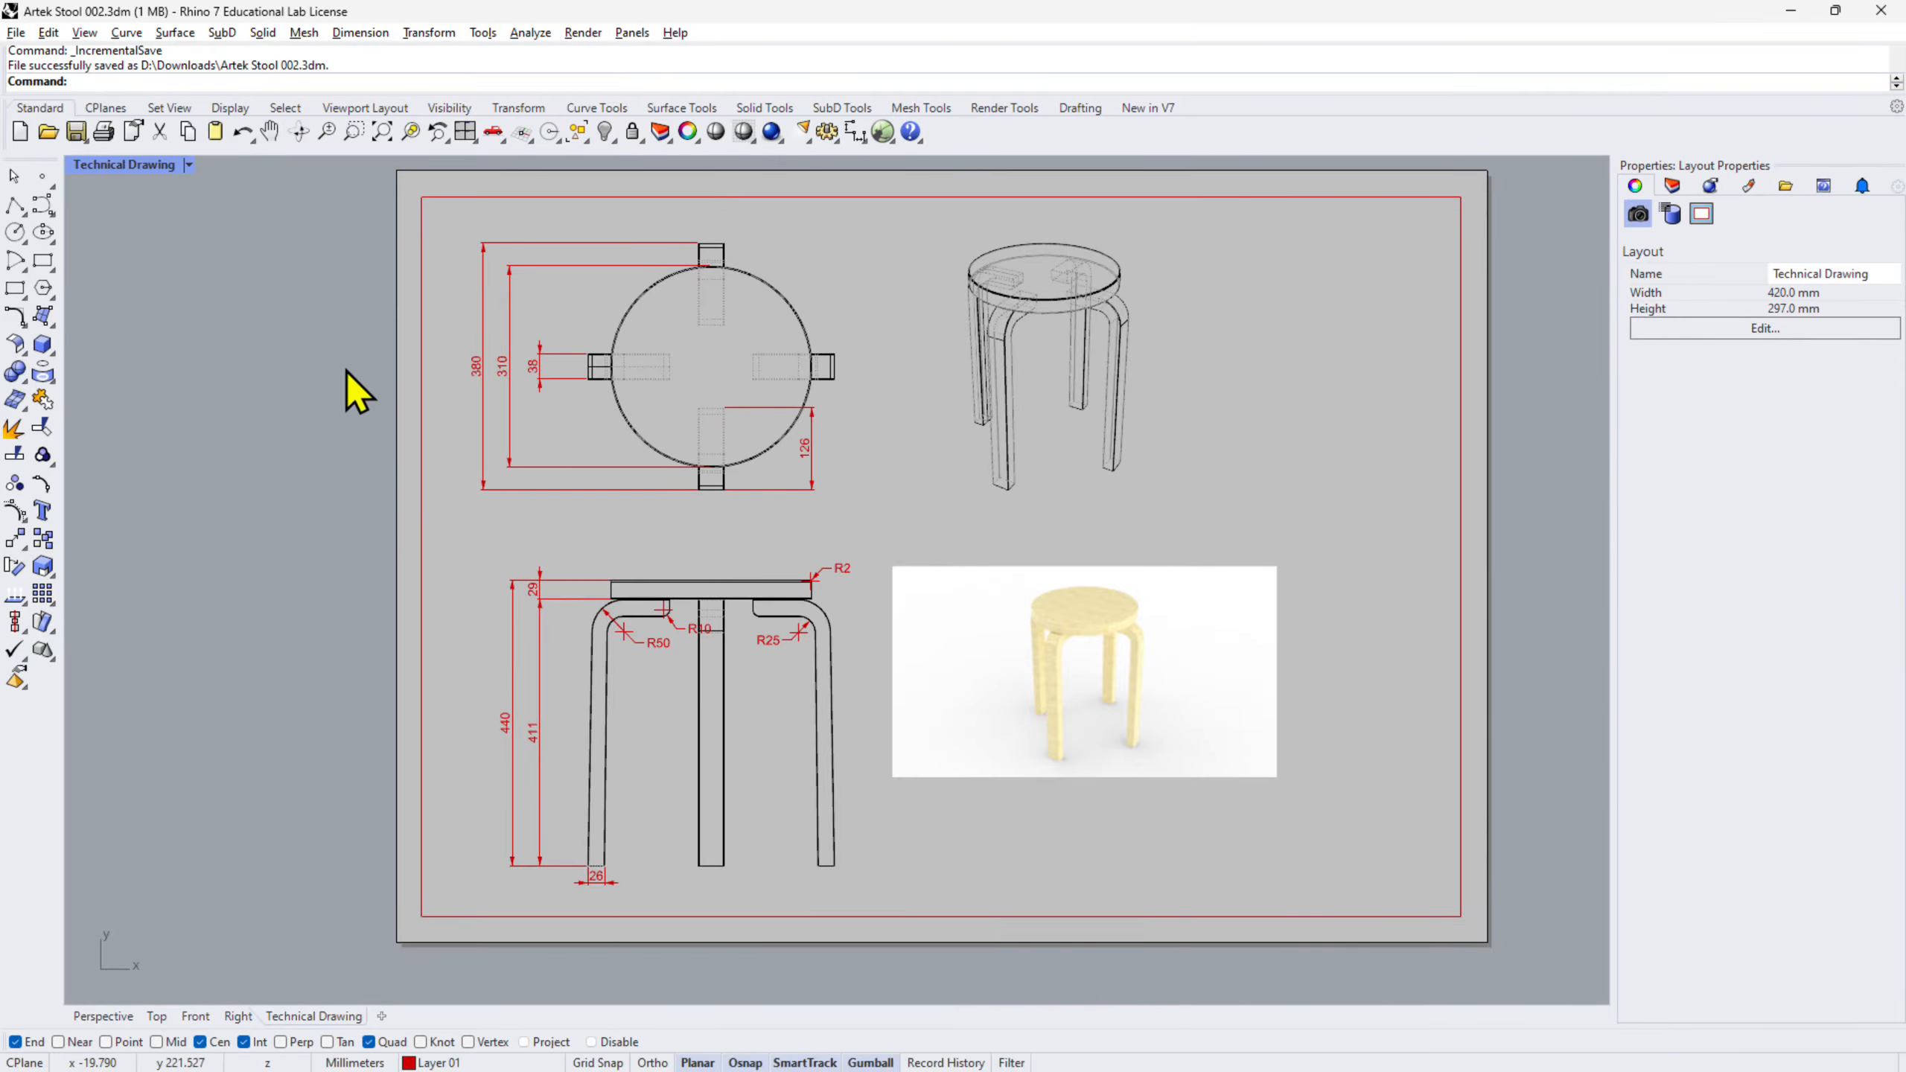
- Open Help's Tutorials and Samples list with the Level 1 Training Manual files expanded
click(690, 33)
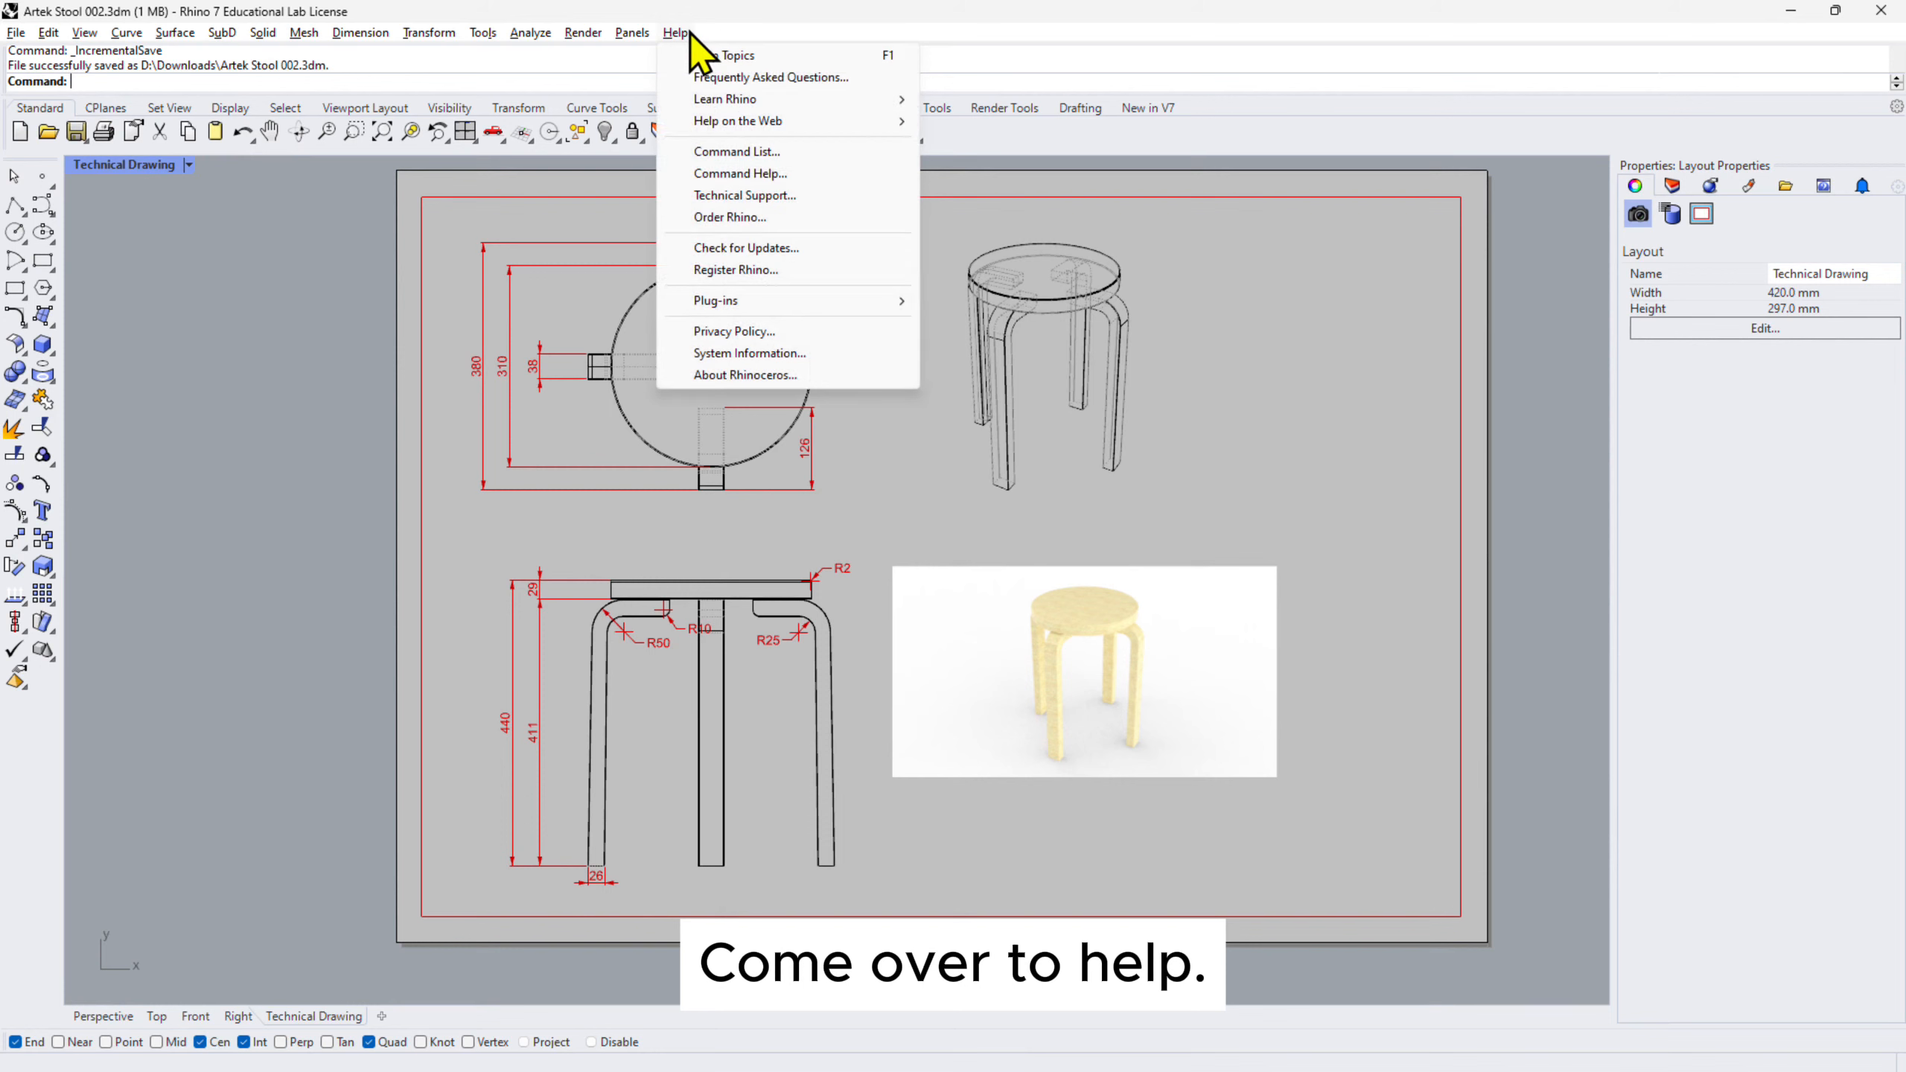
mouse_move(787, 104)
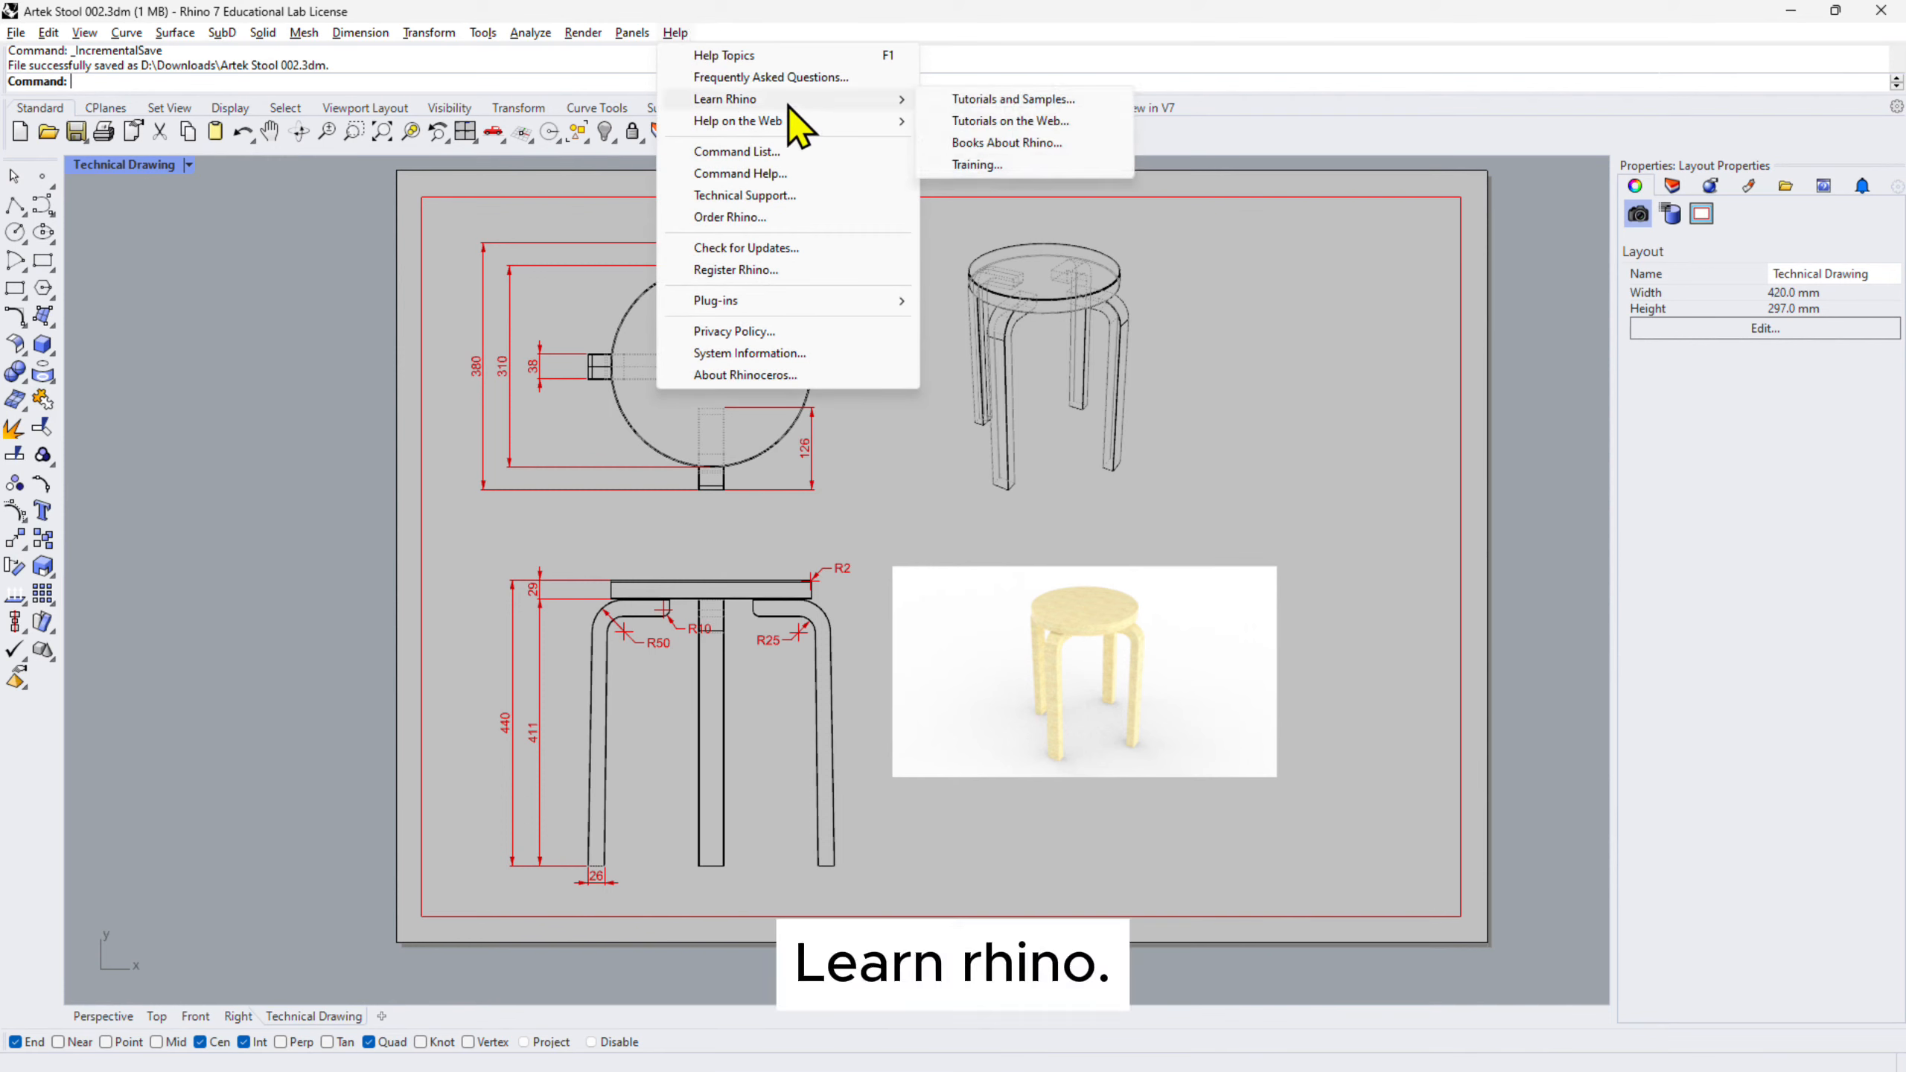
click(1002, 102)
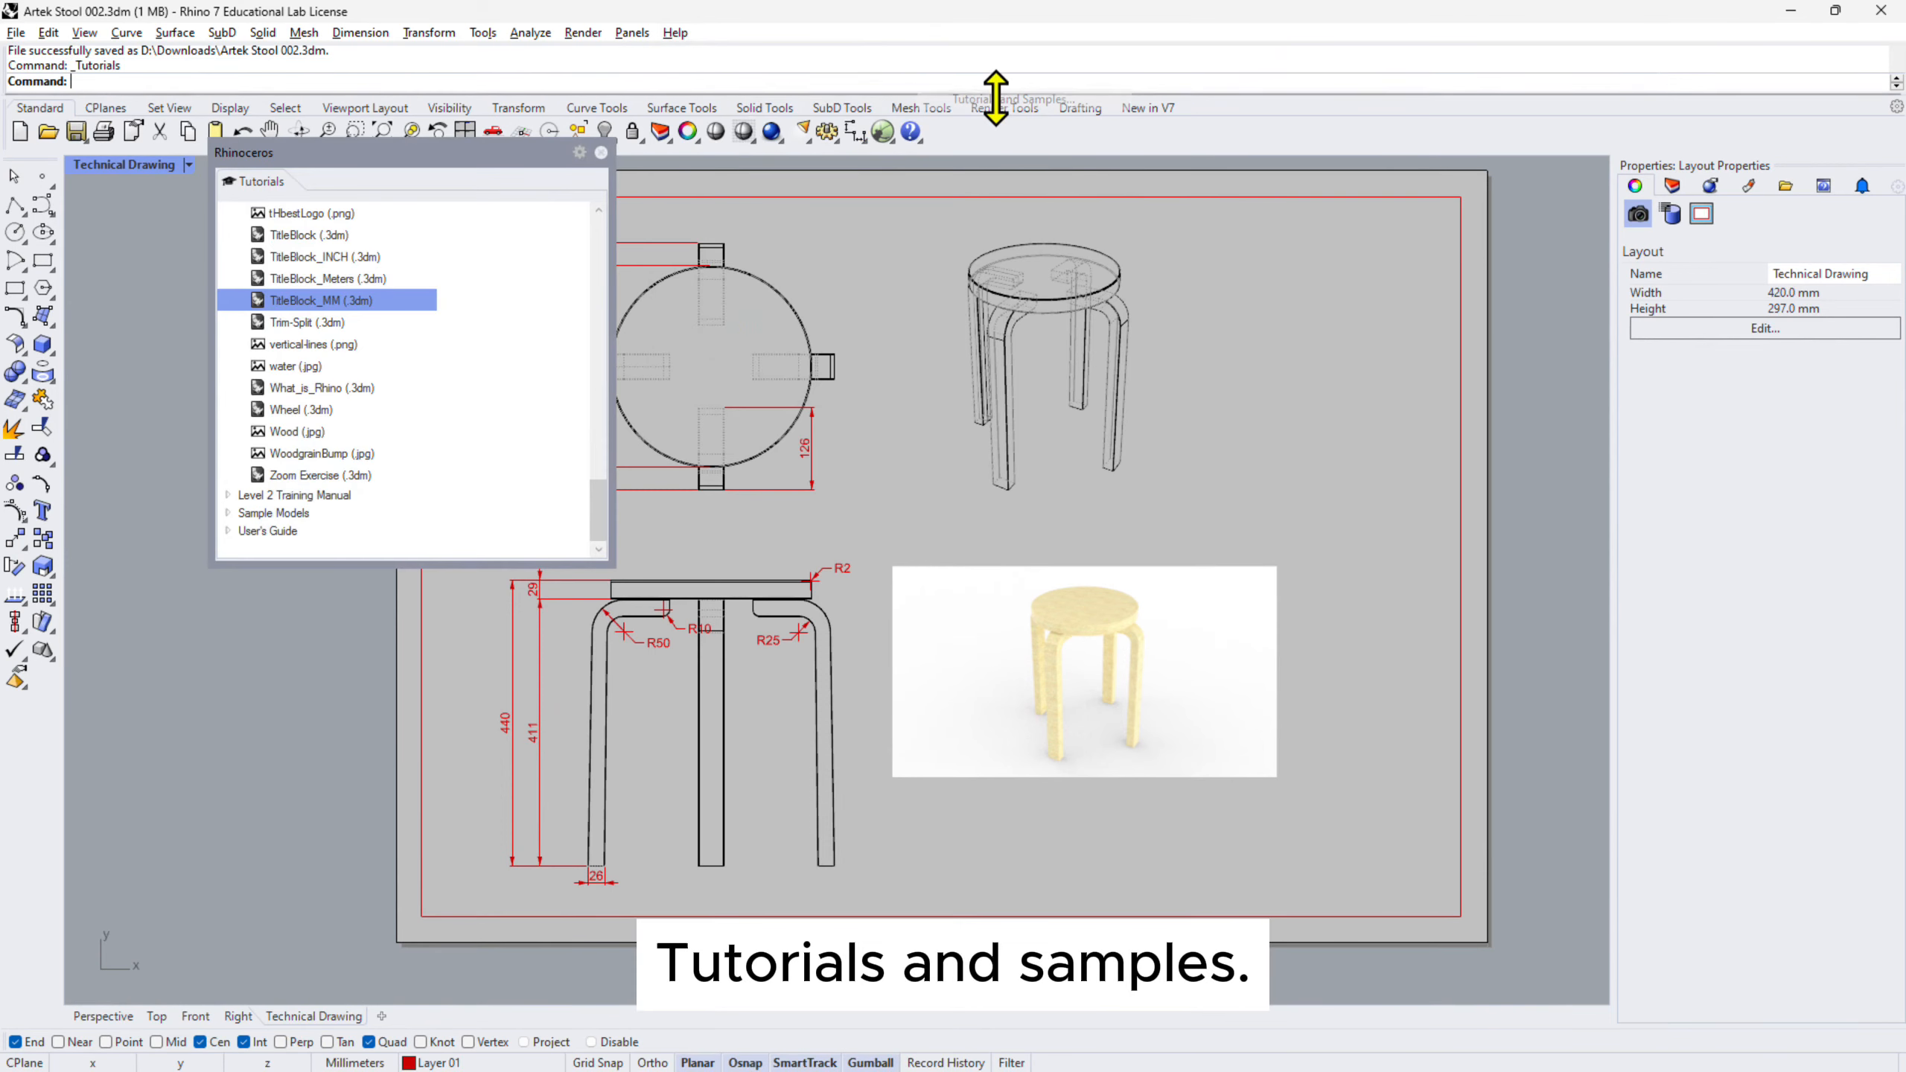
scroll(394, 359, up, 1)
scroll(395, 357, up, 6)
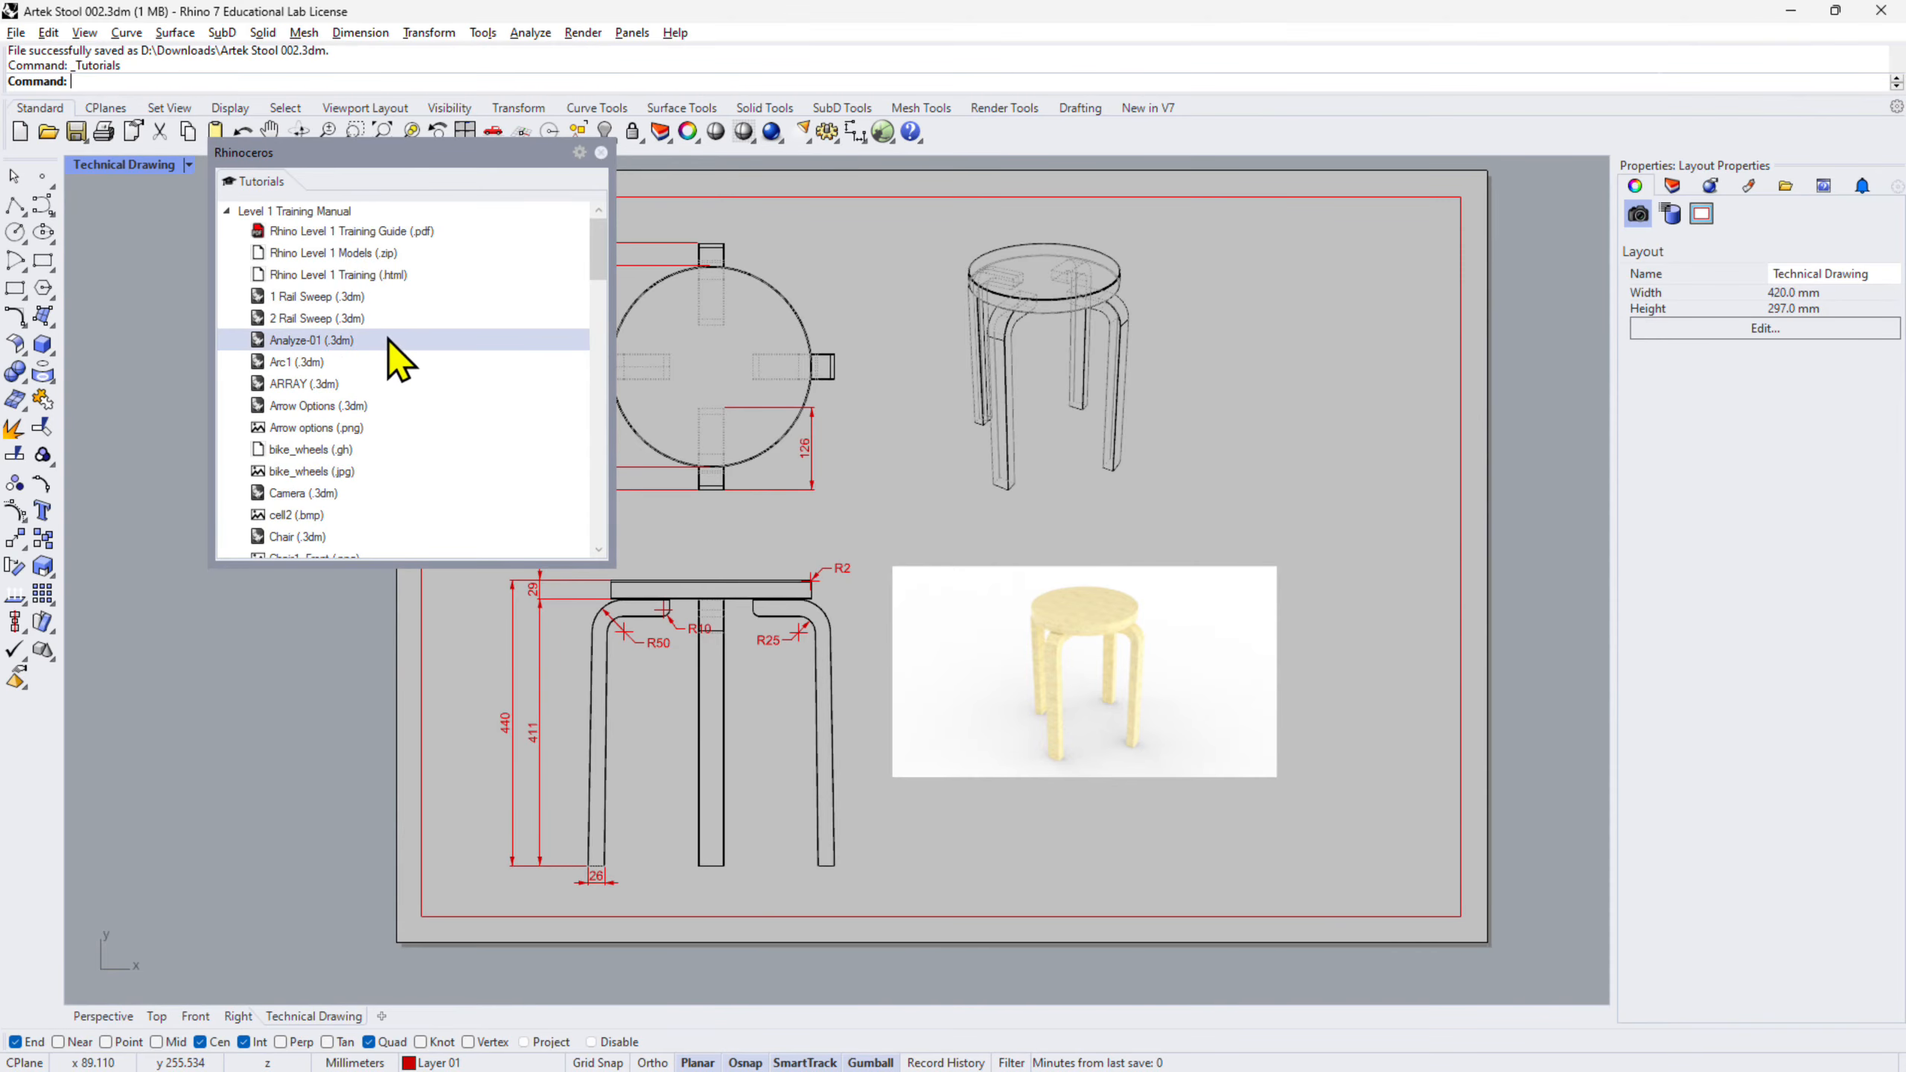
click(230, 211)
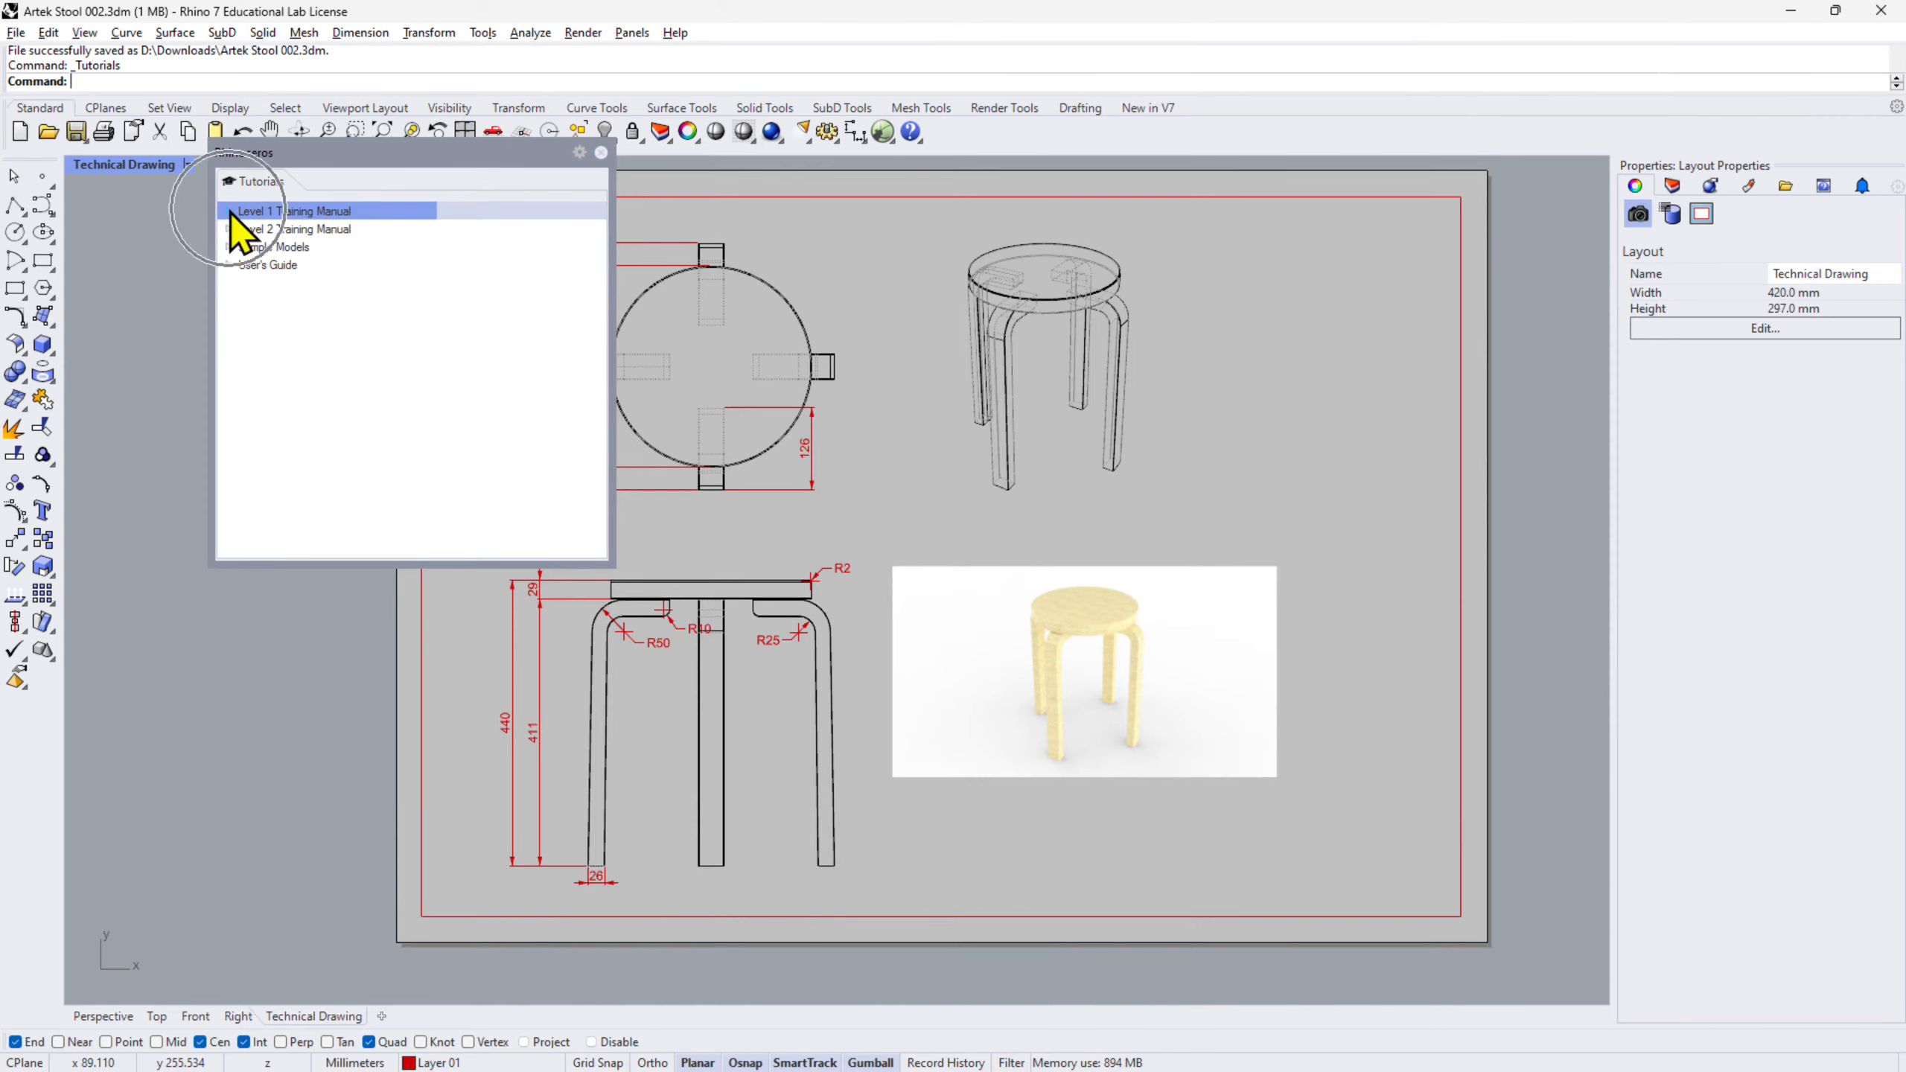
click(230, 212)
scroll(424, 320, down, 5)
scroll(420, 302, down, 20)
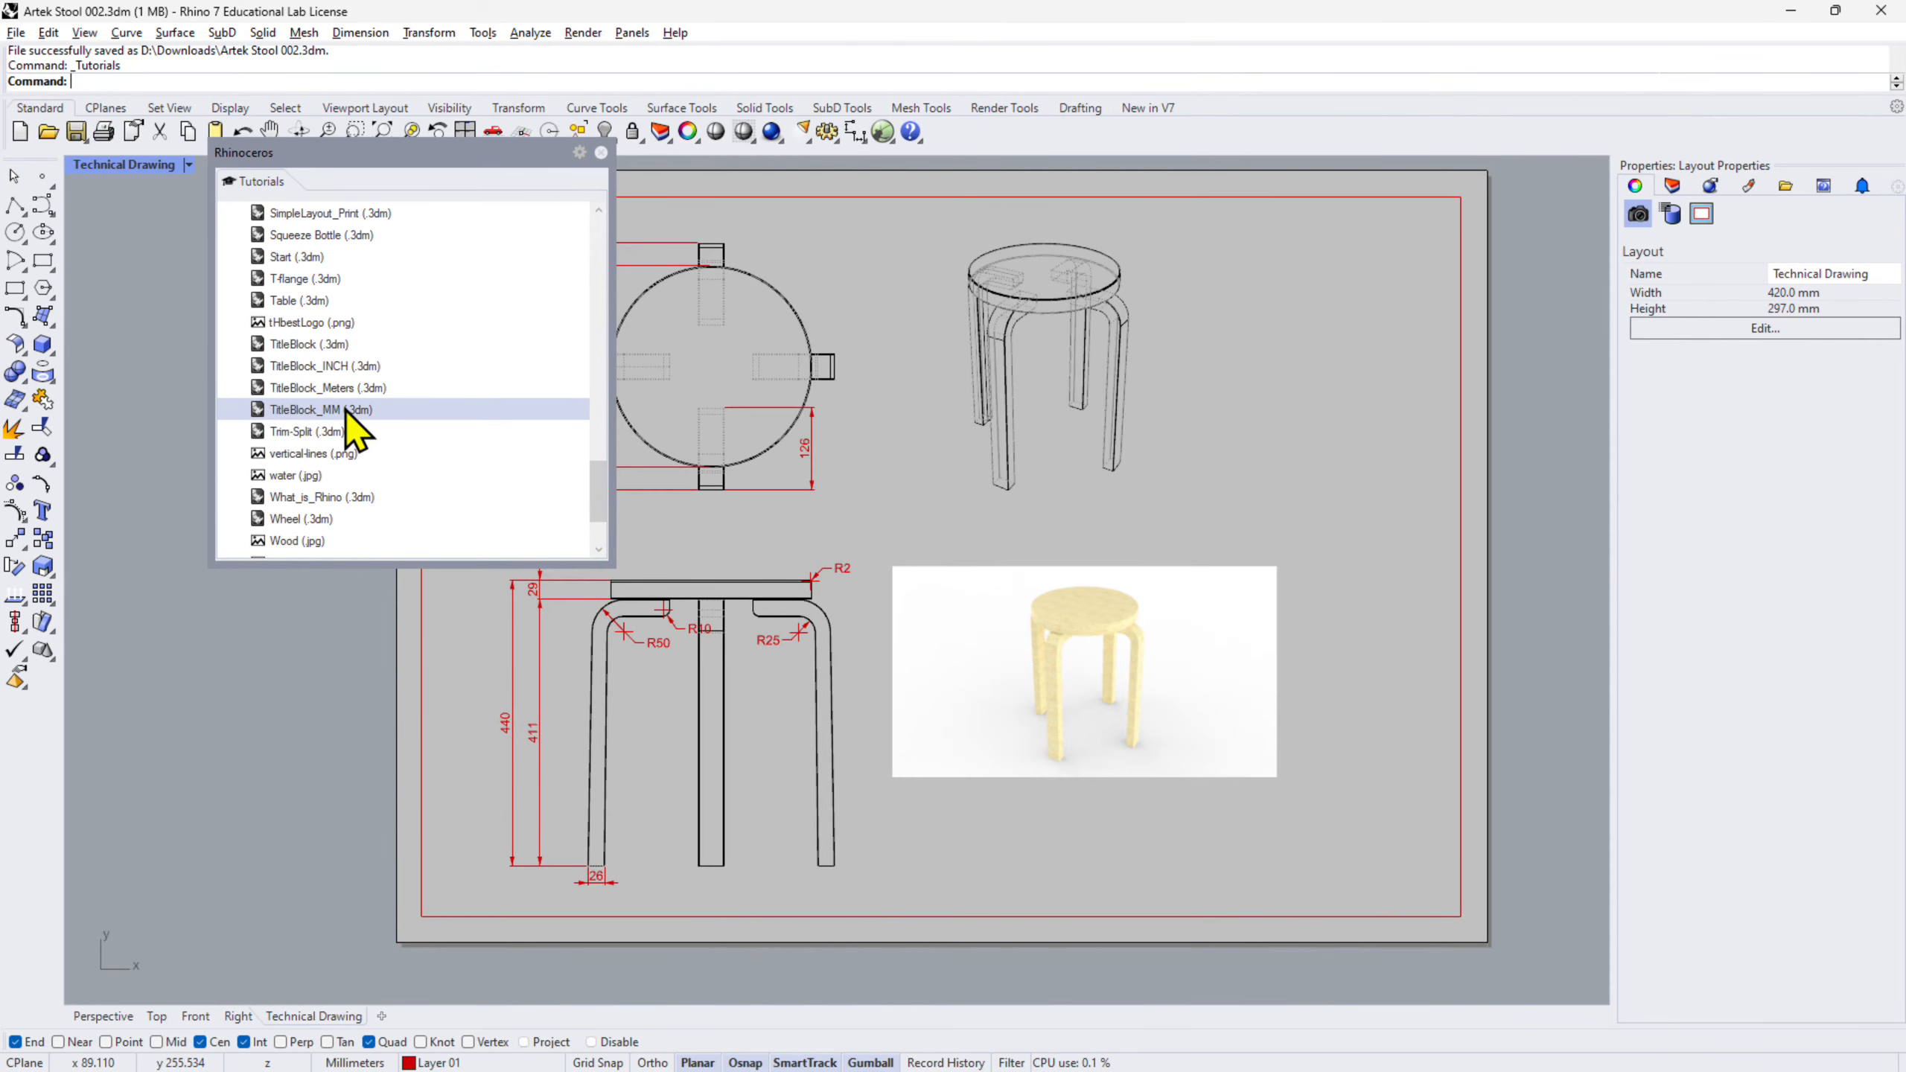
- Copy all 12 curves and 13 texts of the TitleBlock_MM title block, then reopen Artek Stool 002.3dm
double_click(347, 411)
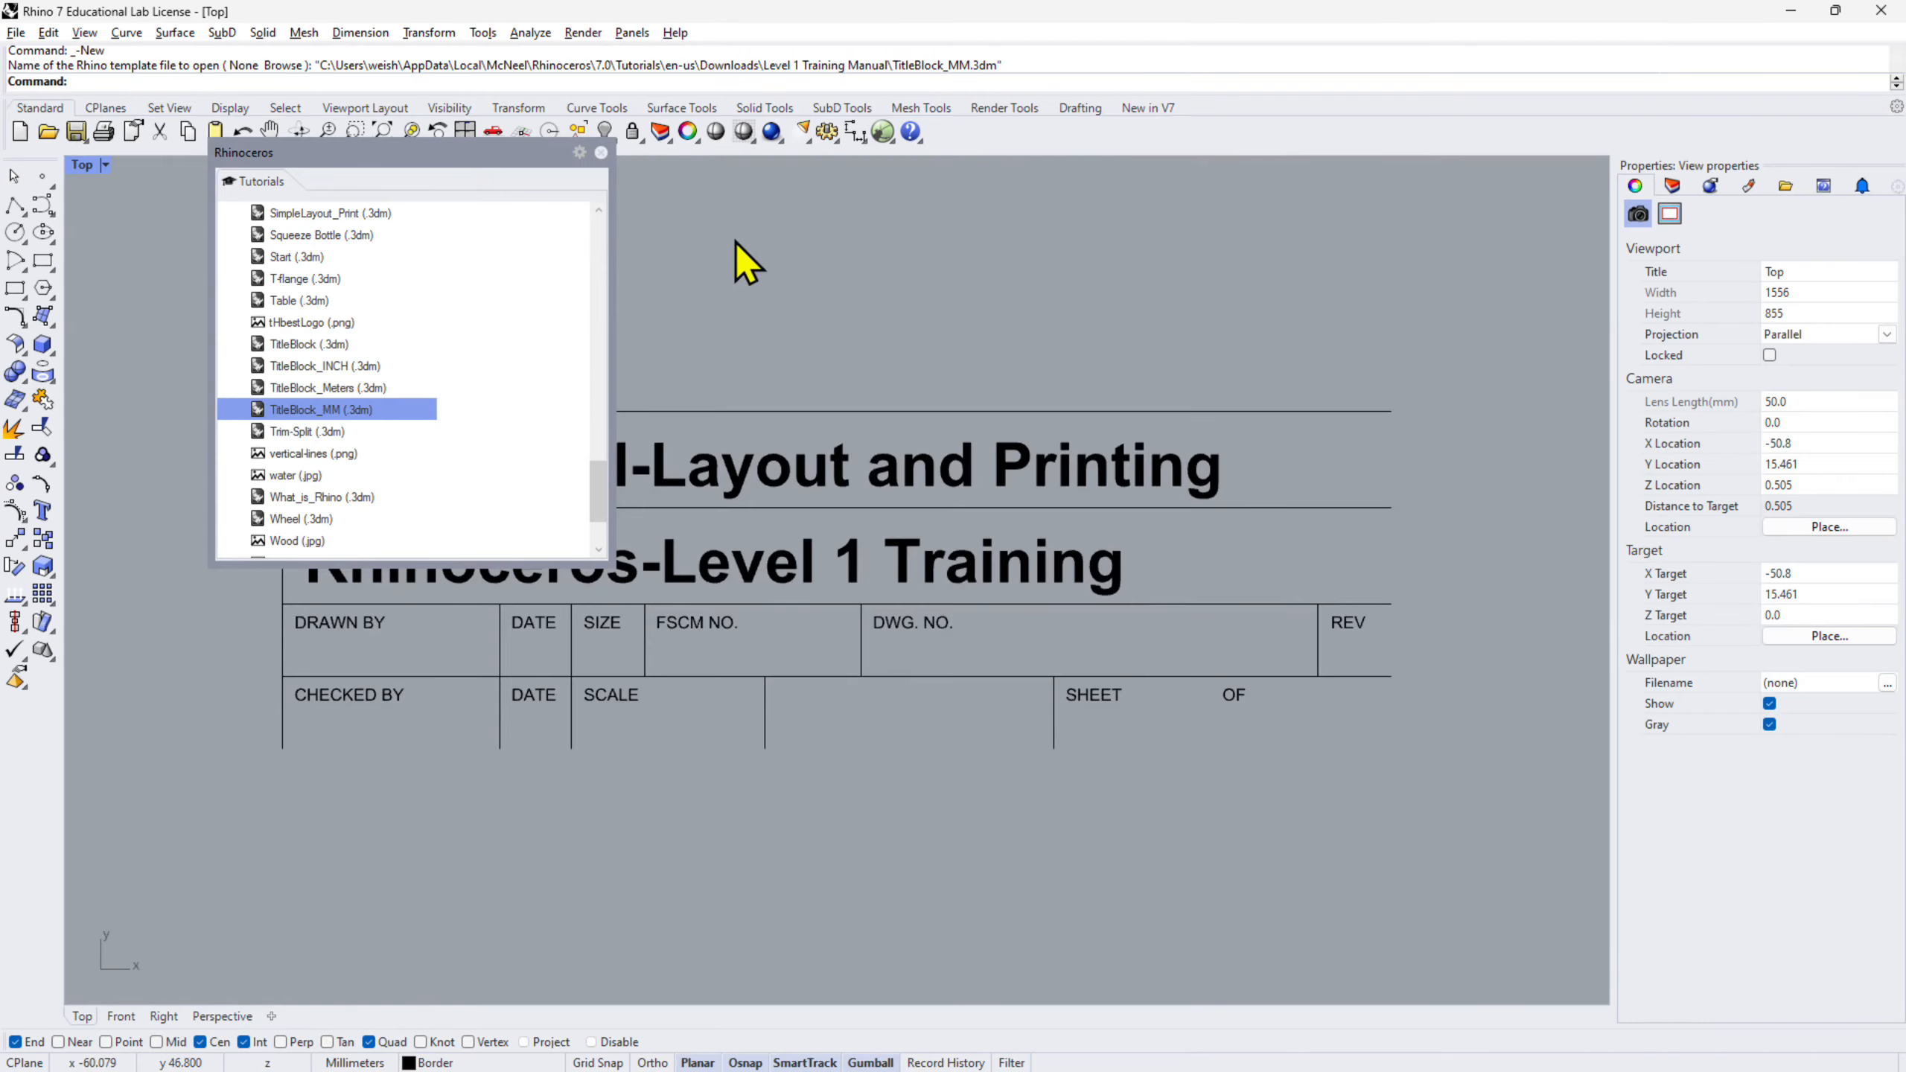
click(601, 153)
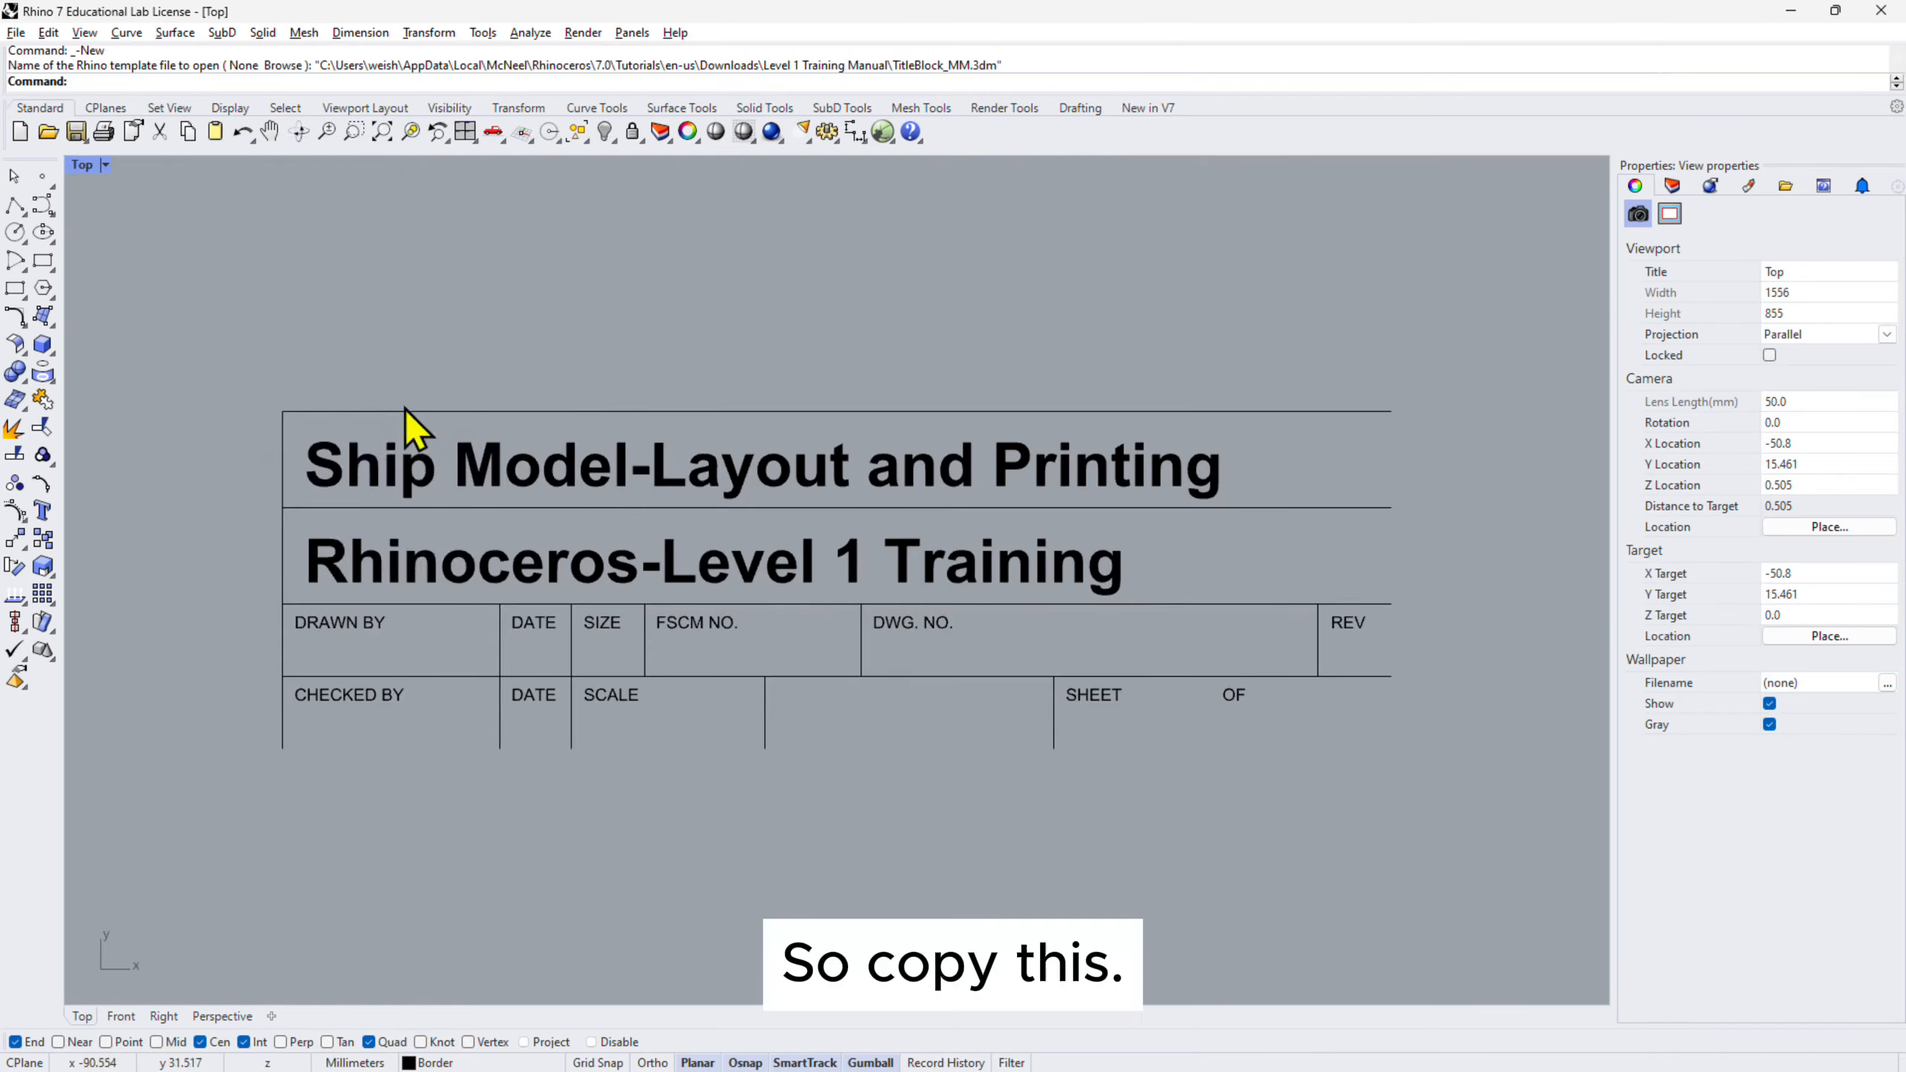
key(ctrl+a)
key(ctrl+c)
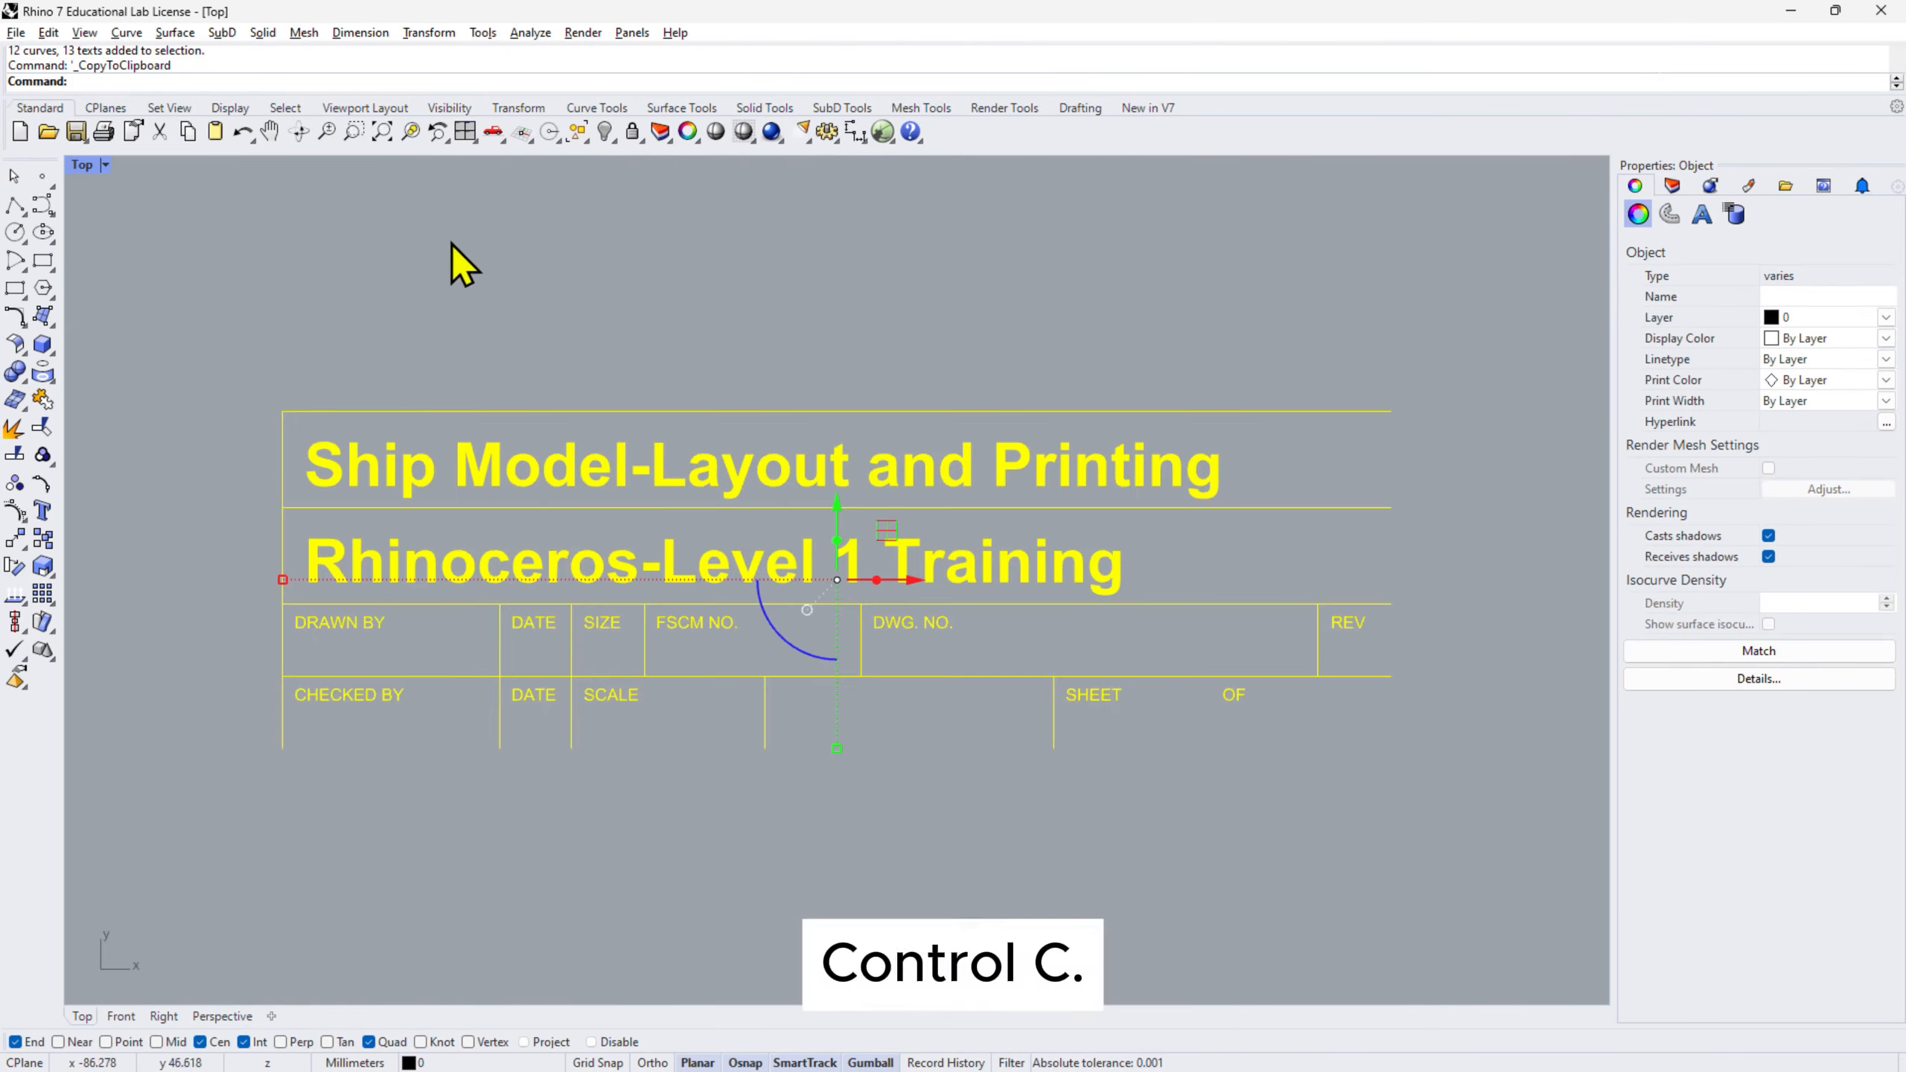
click(16, 32)
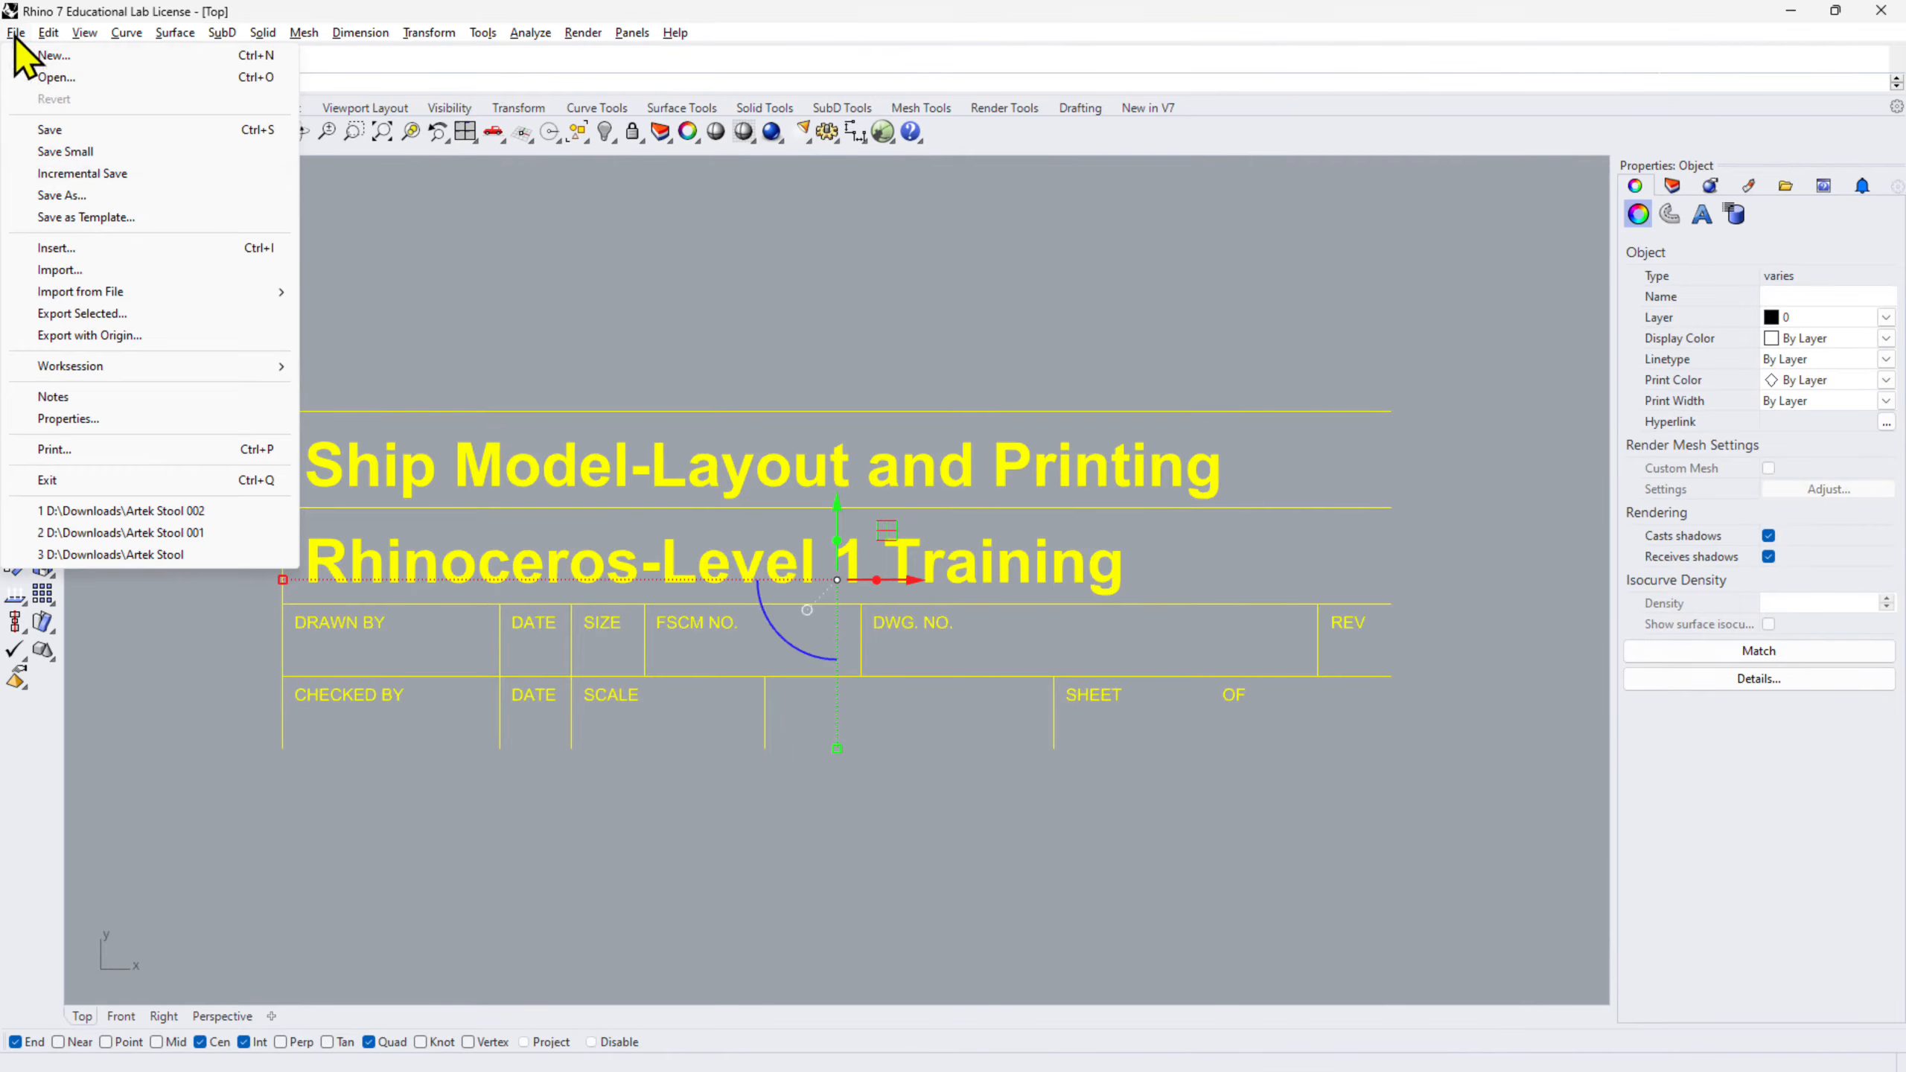
click(178, 513)
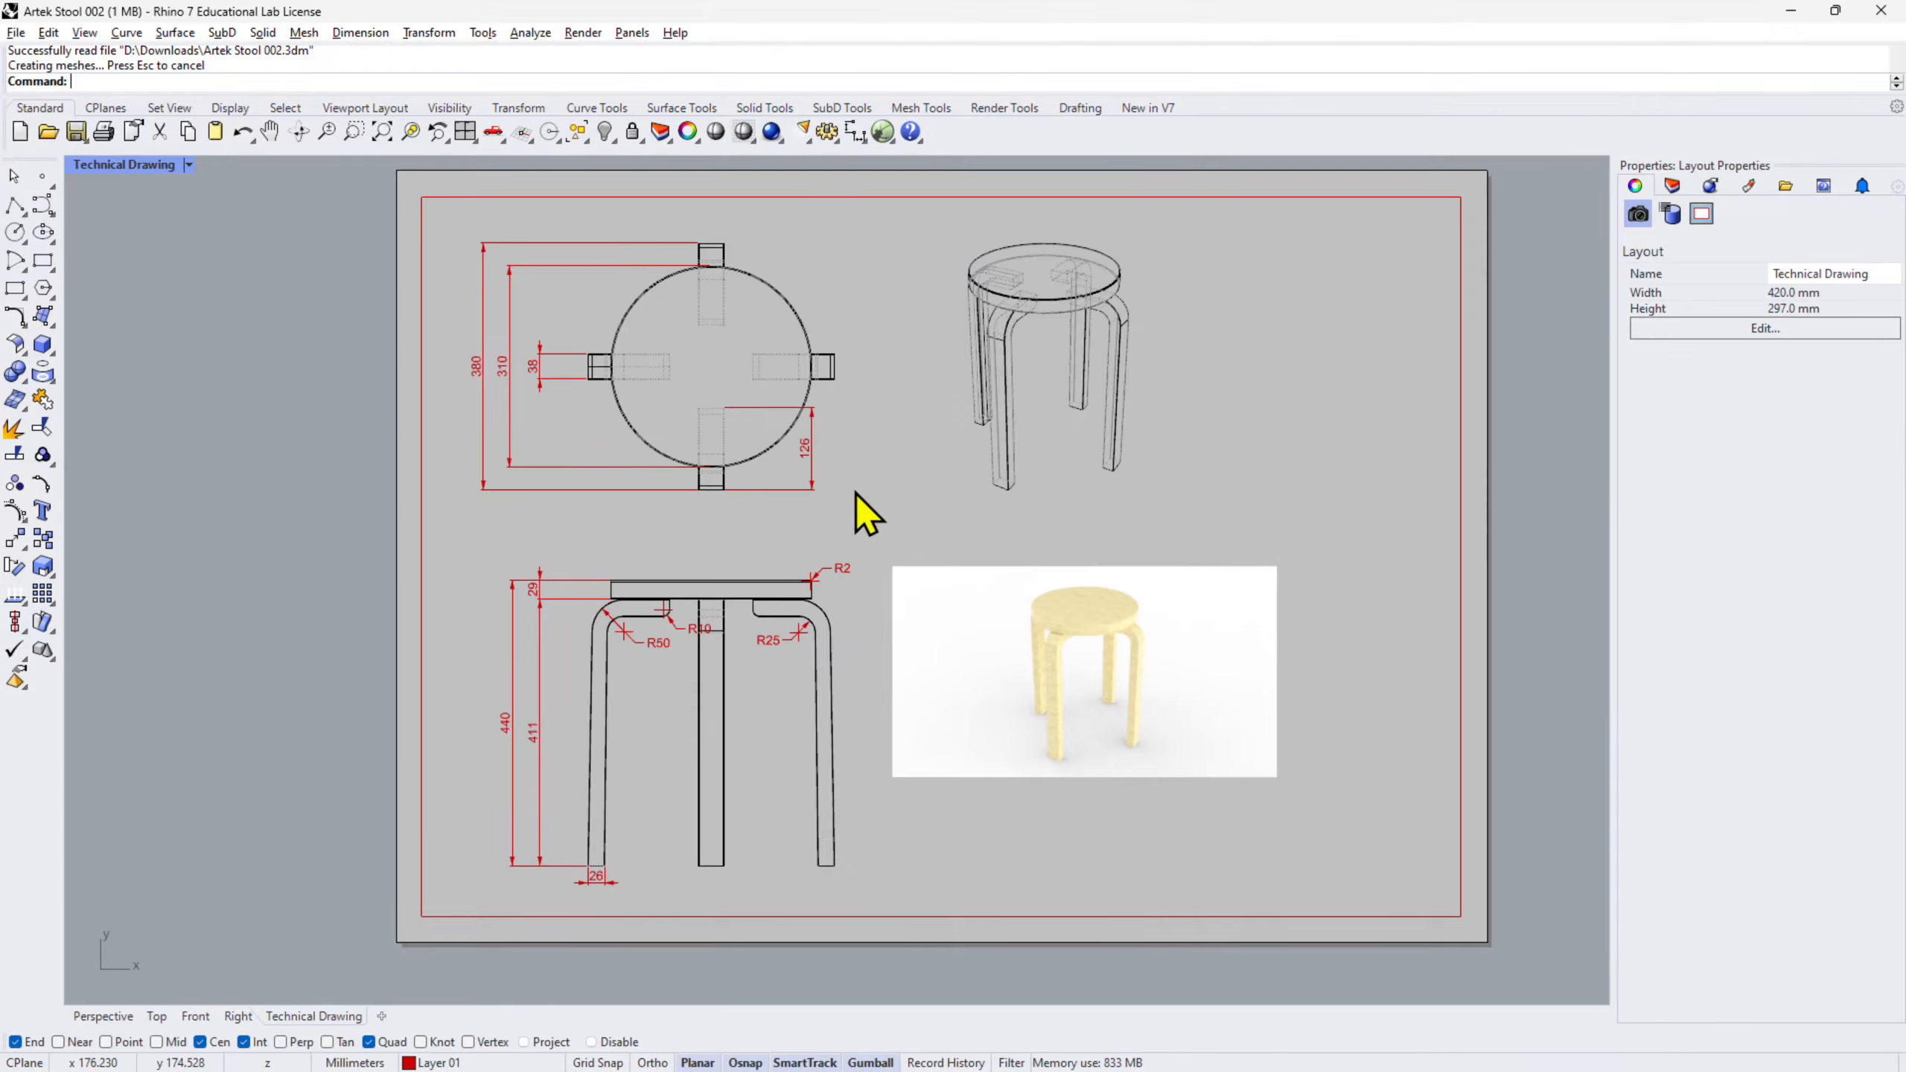
- Paste the title block and move it right and up into the red border's lower-right corner
key(ctrl+v)
right_drag(331, 772, 325, 664)
scroll(340, 805, up, 6)
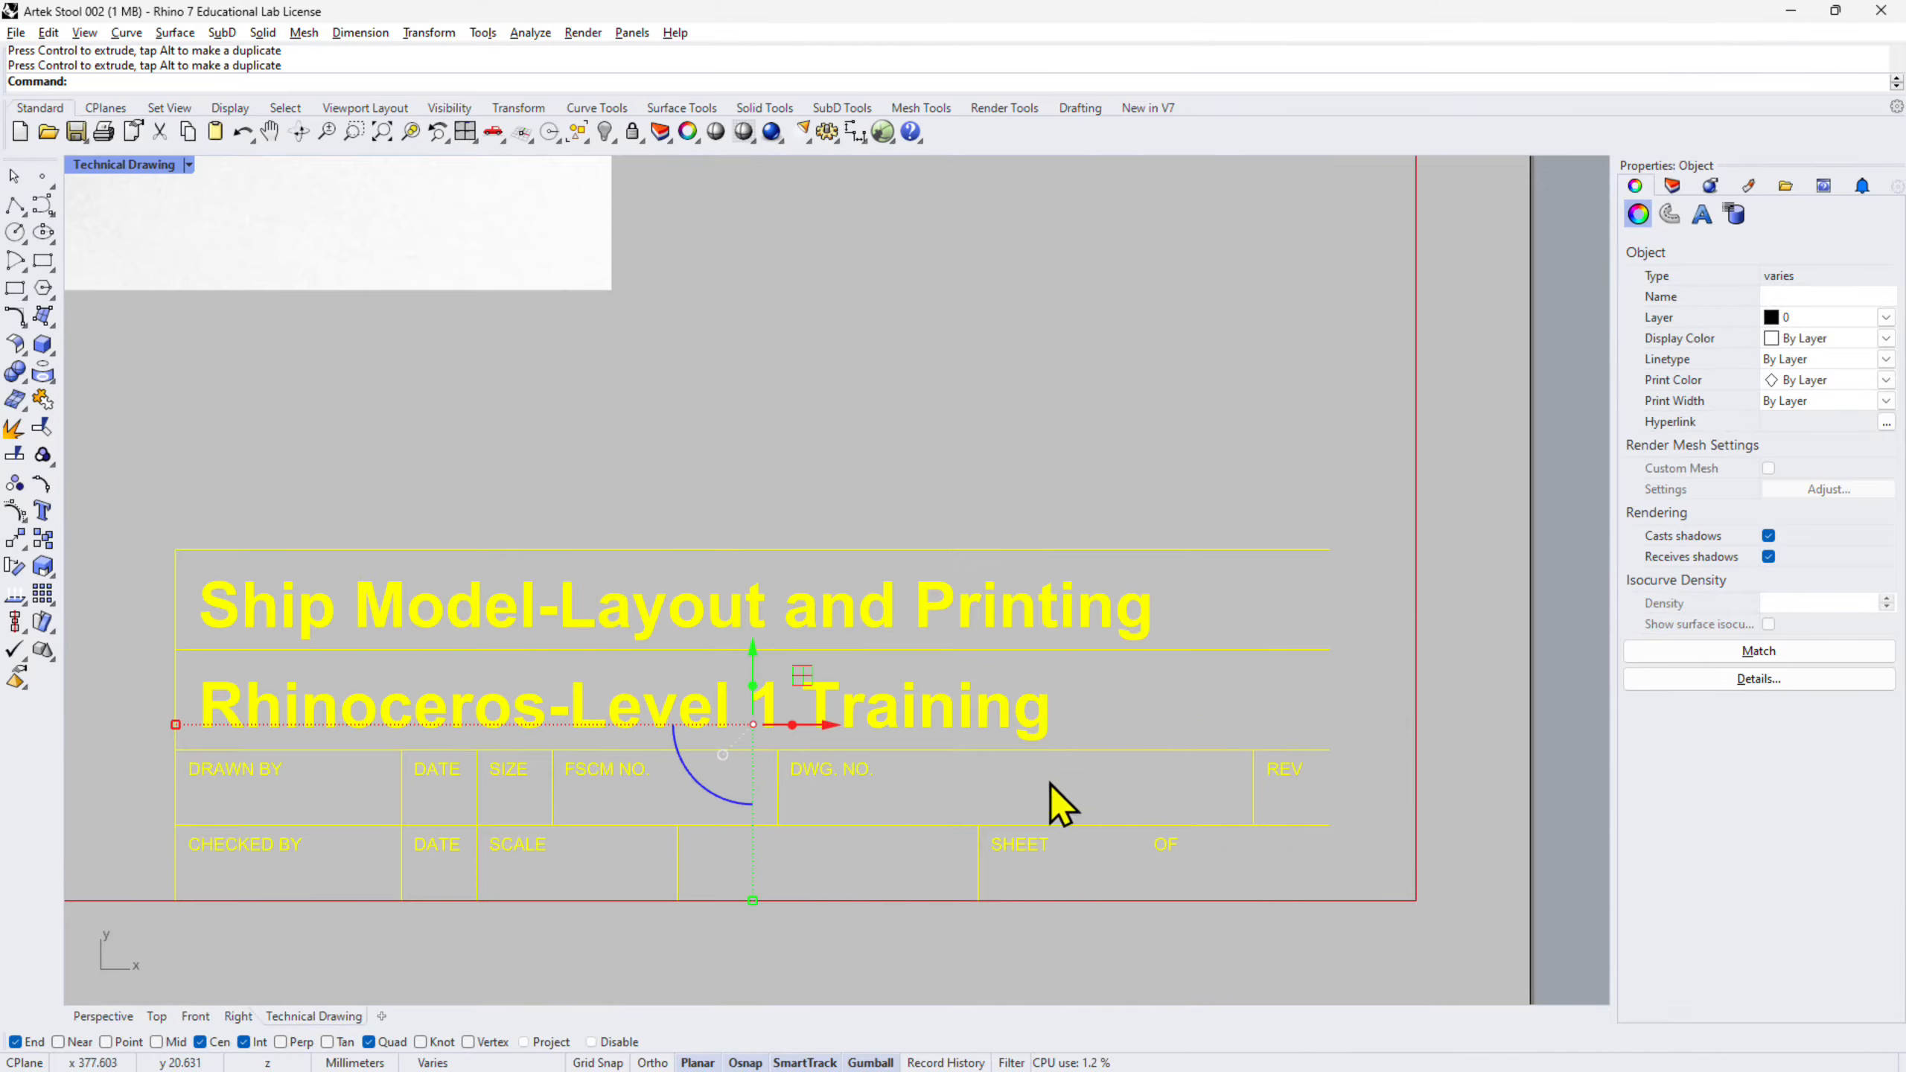
drag(840, 734, 914, 728)
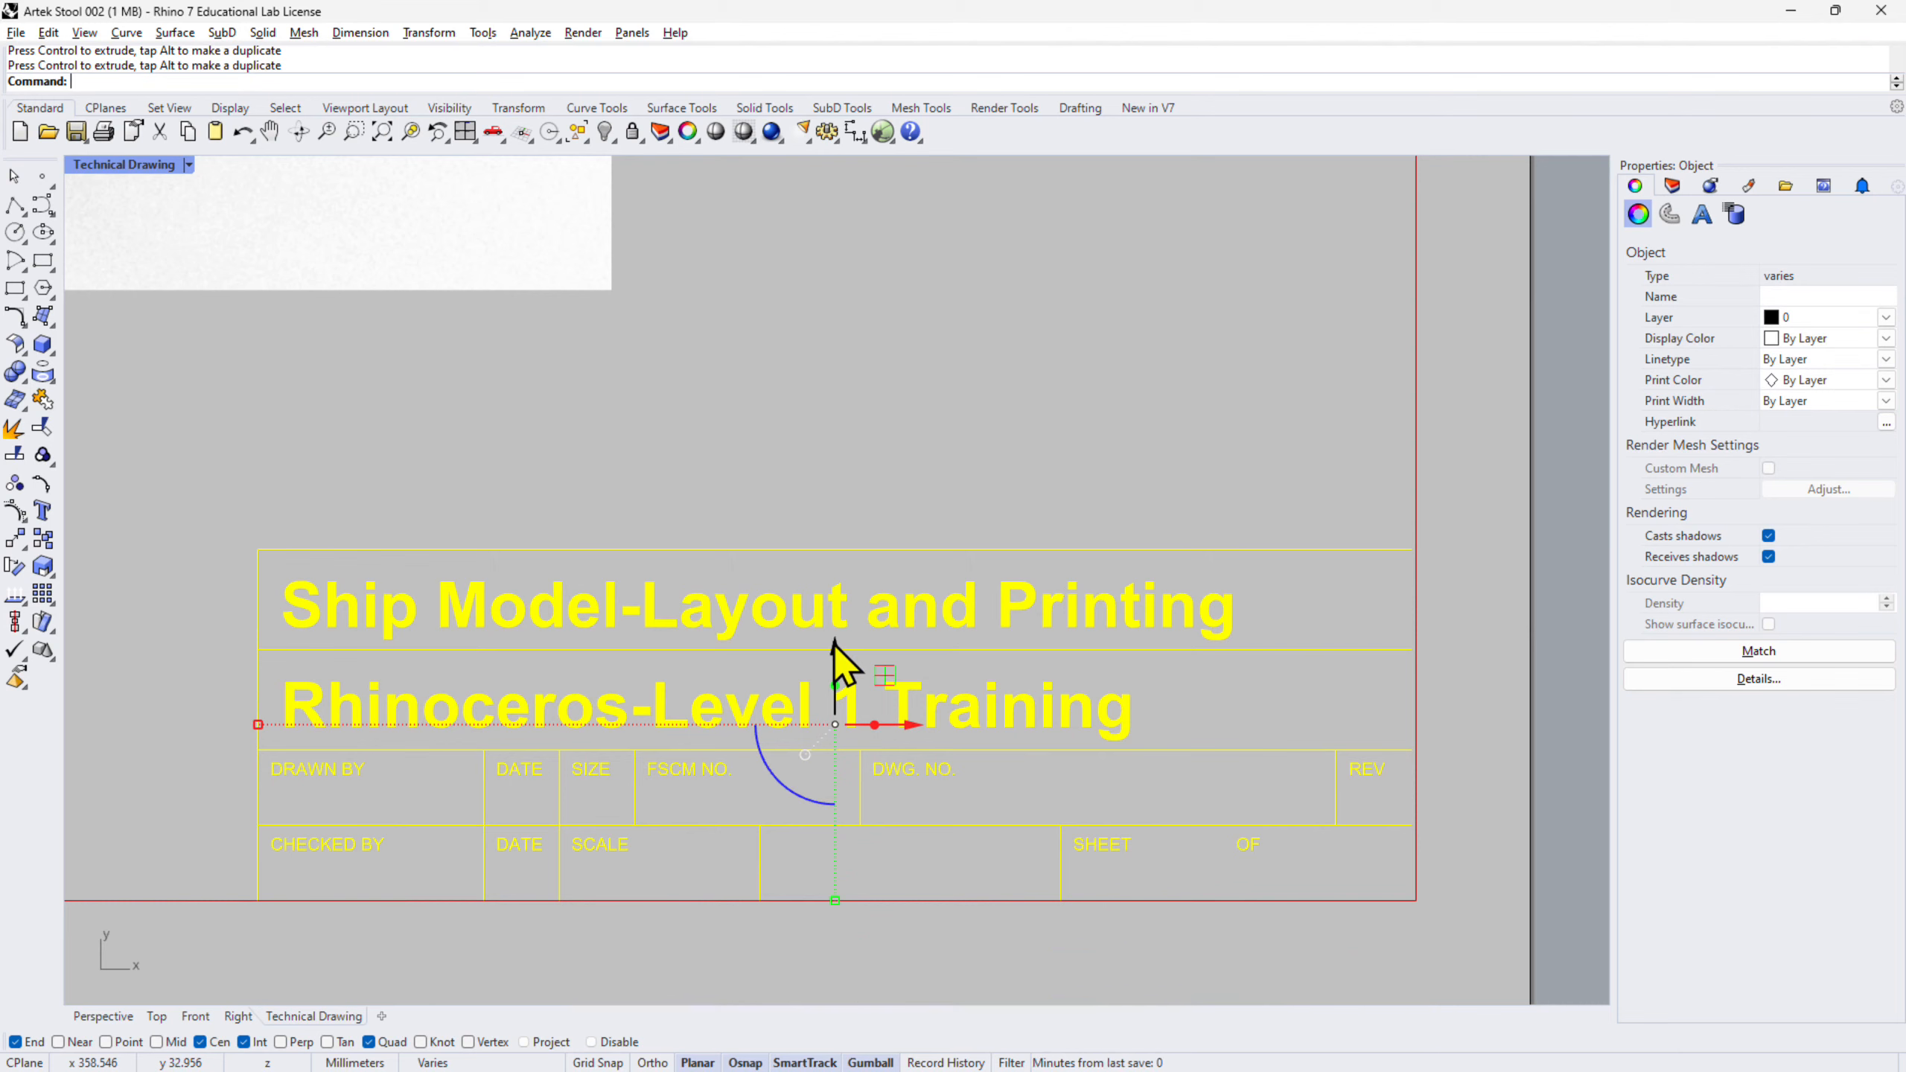
drag(834, 660, 834, 639)
click(1085, 447)
- Draw polylines along the title block's bottom edge and right side
click(15, 204)
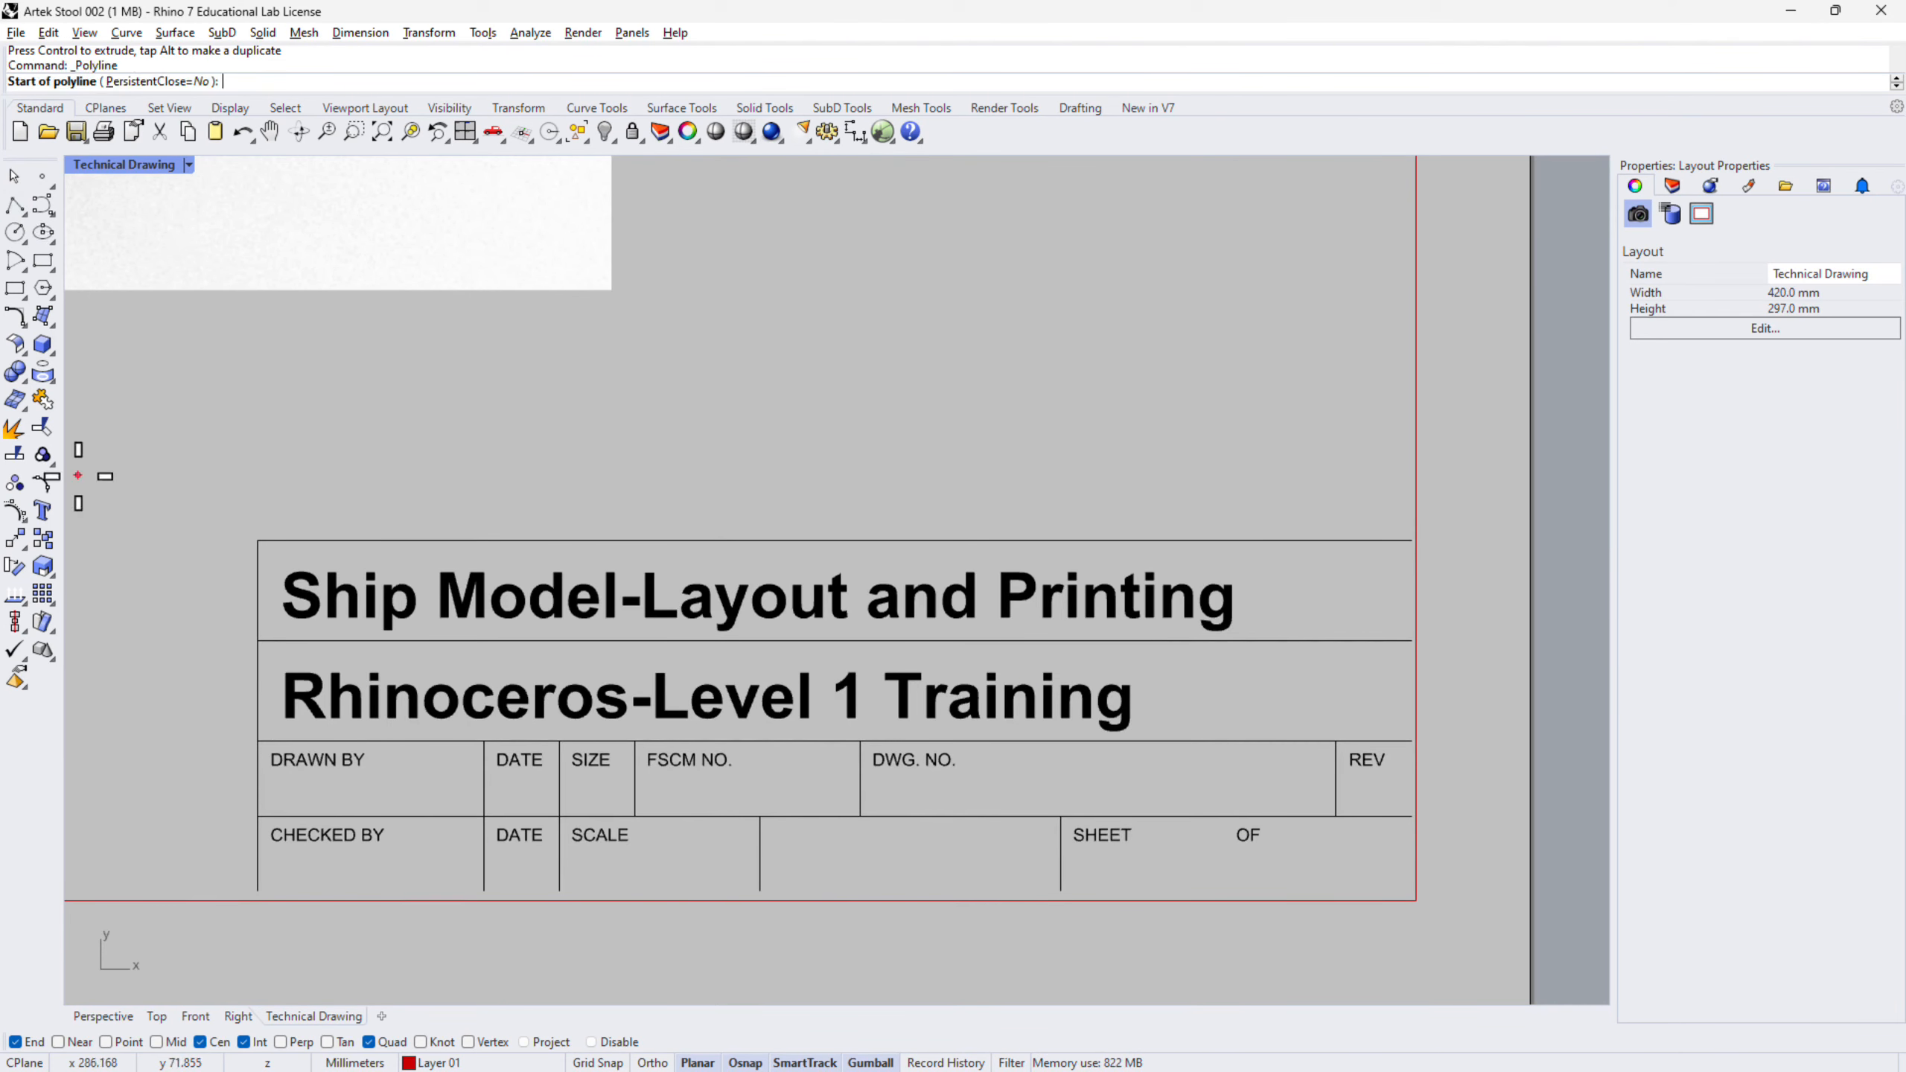
click(257, 892)
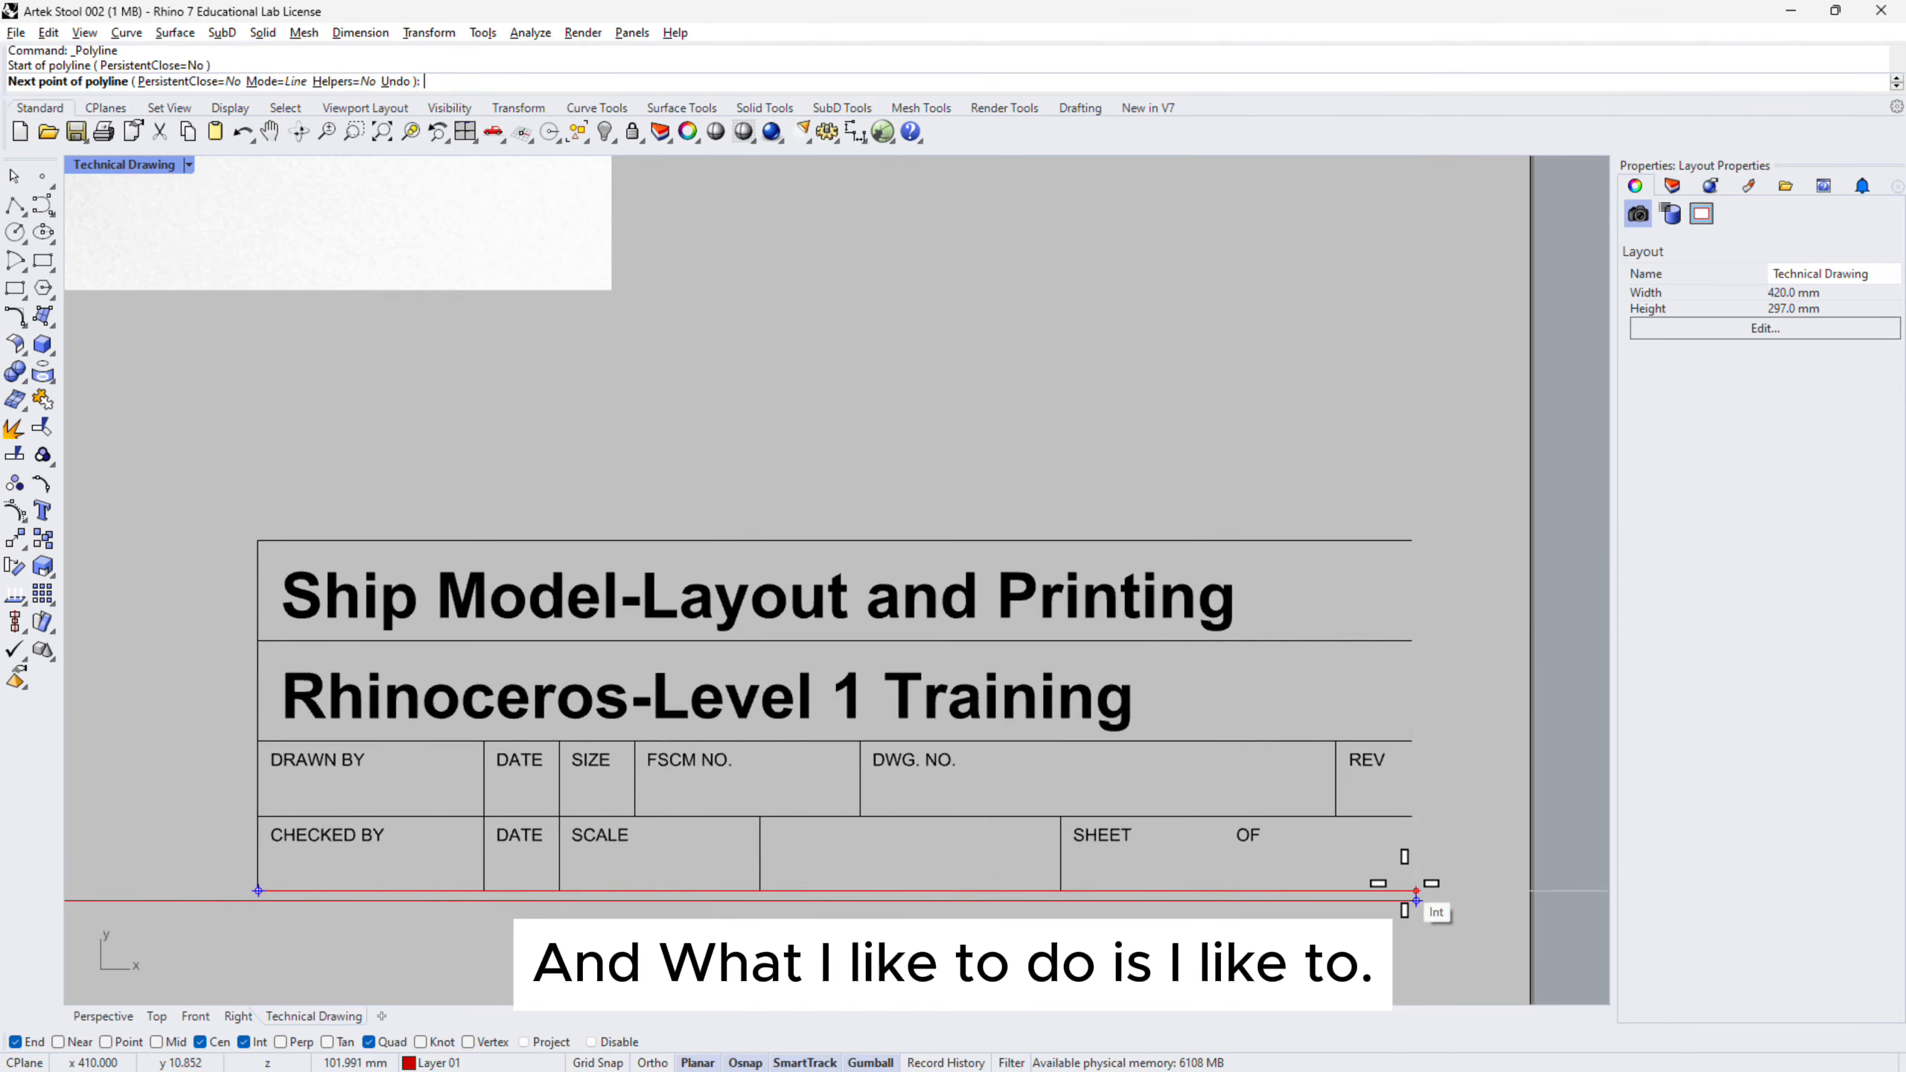
scroll(1415, 899, up, 5)
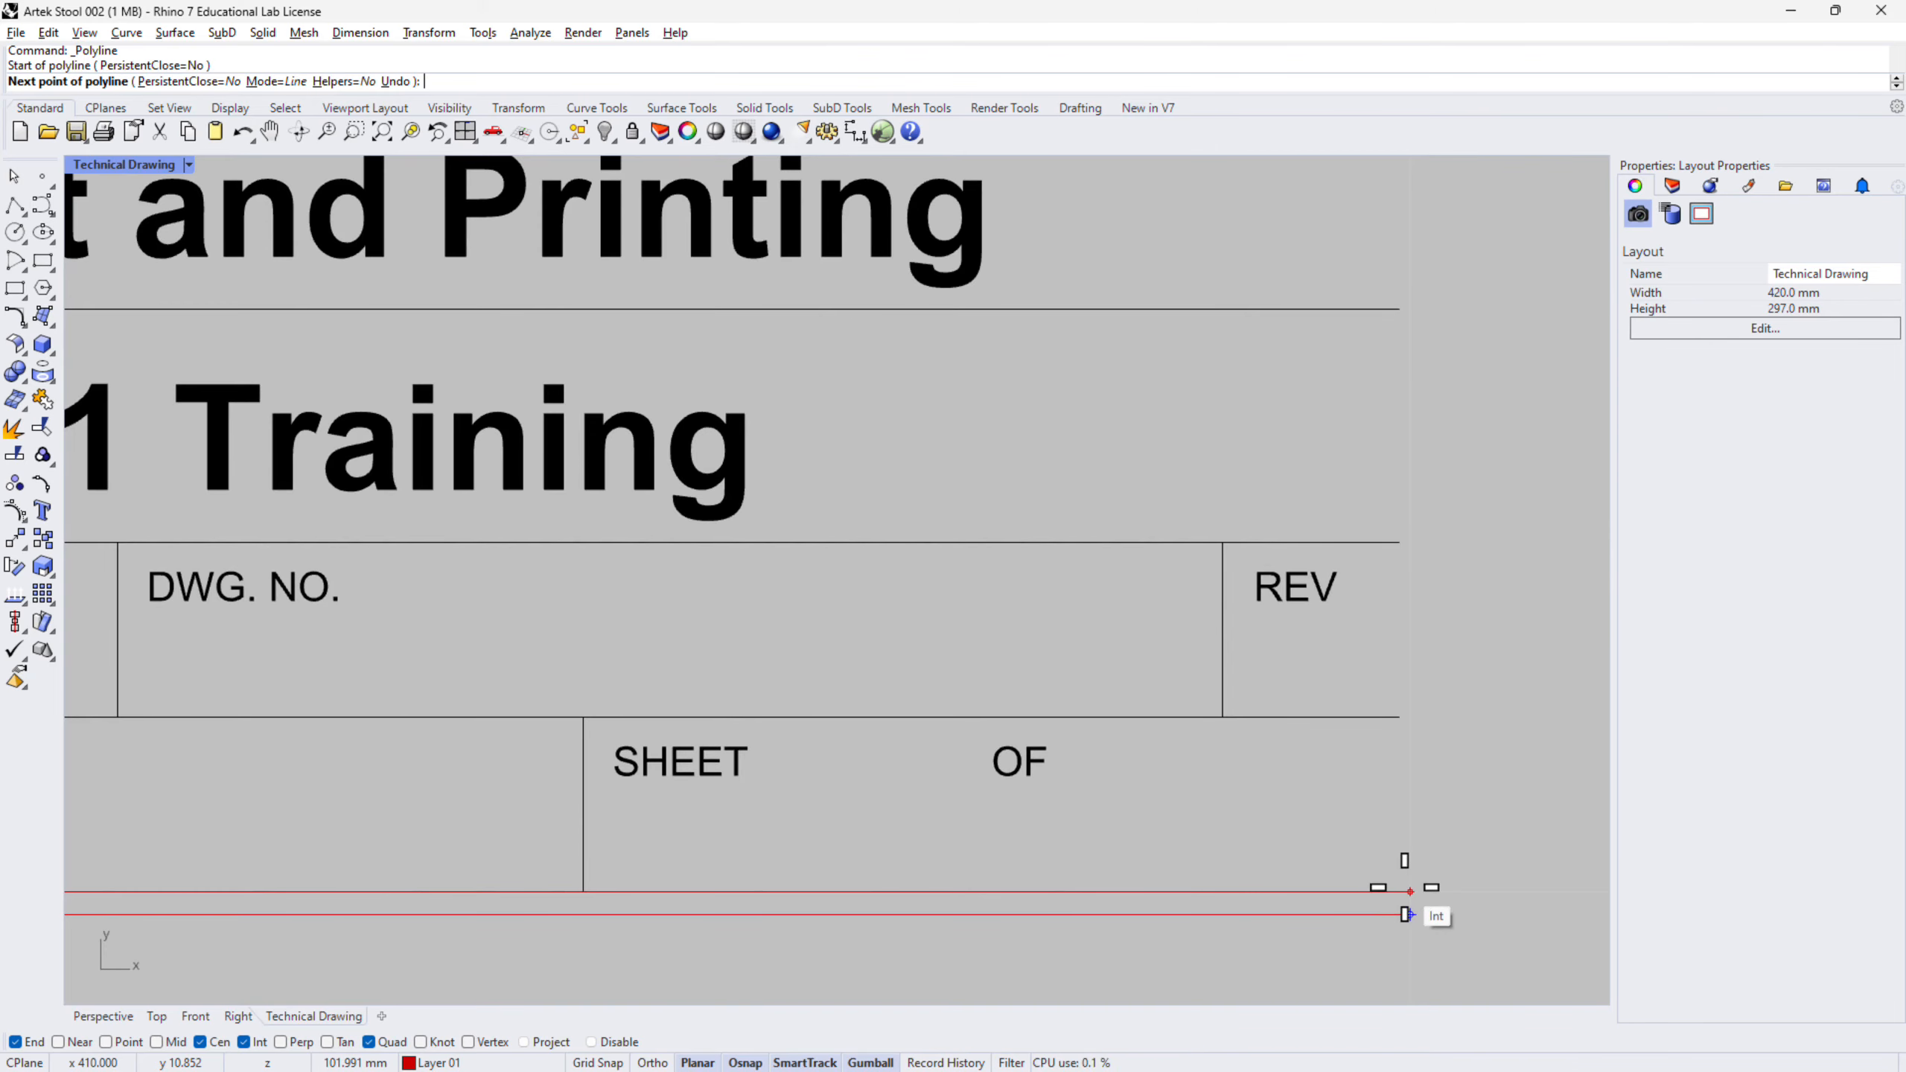
click(1405, 888)
key(Return)
key(Return)
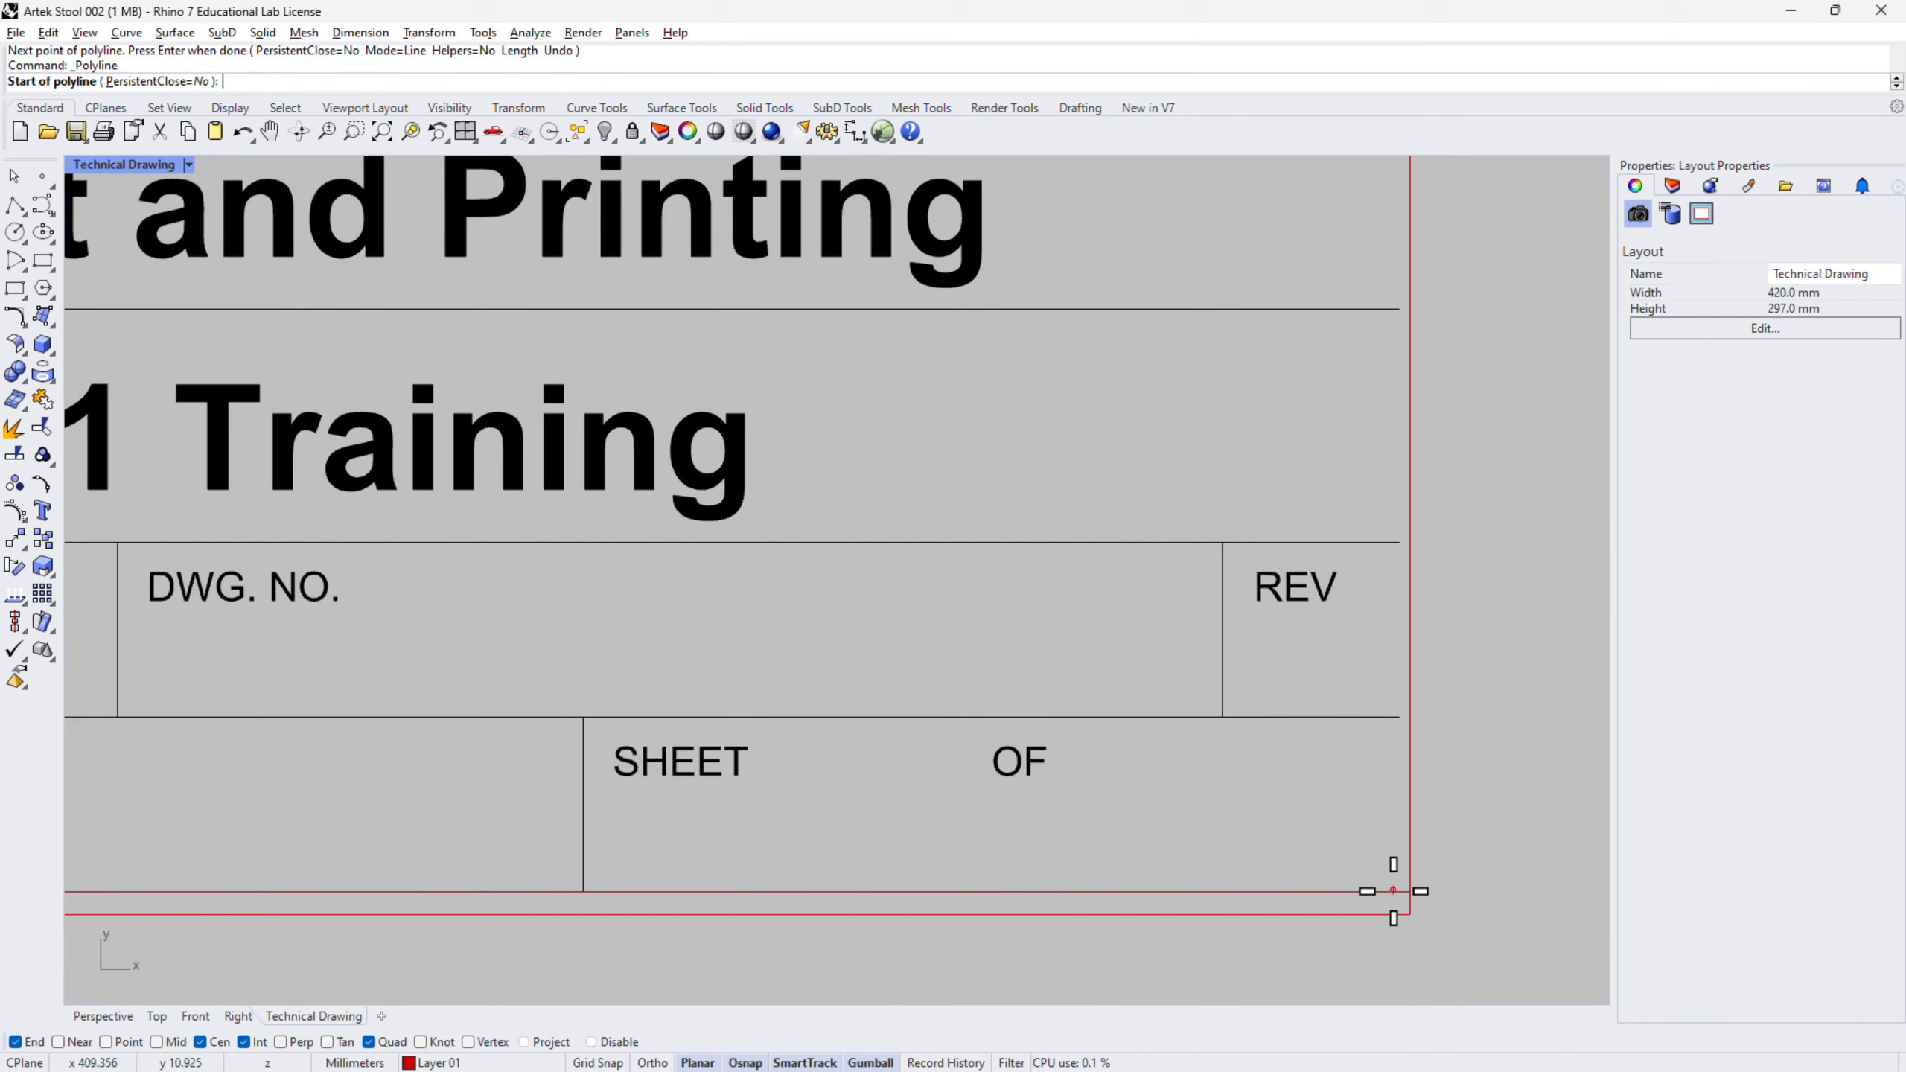
click(1400, 717)
click(1399, 891)
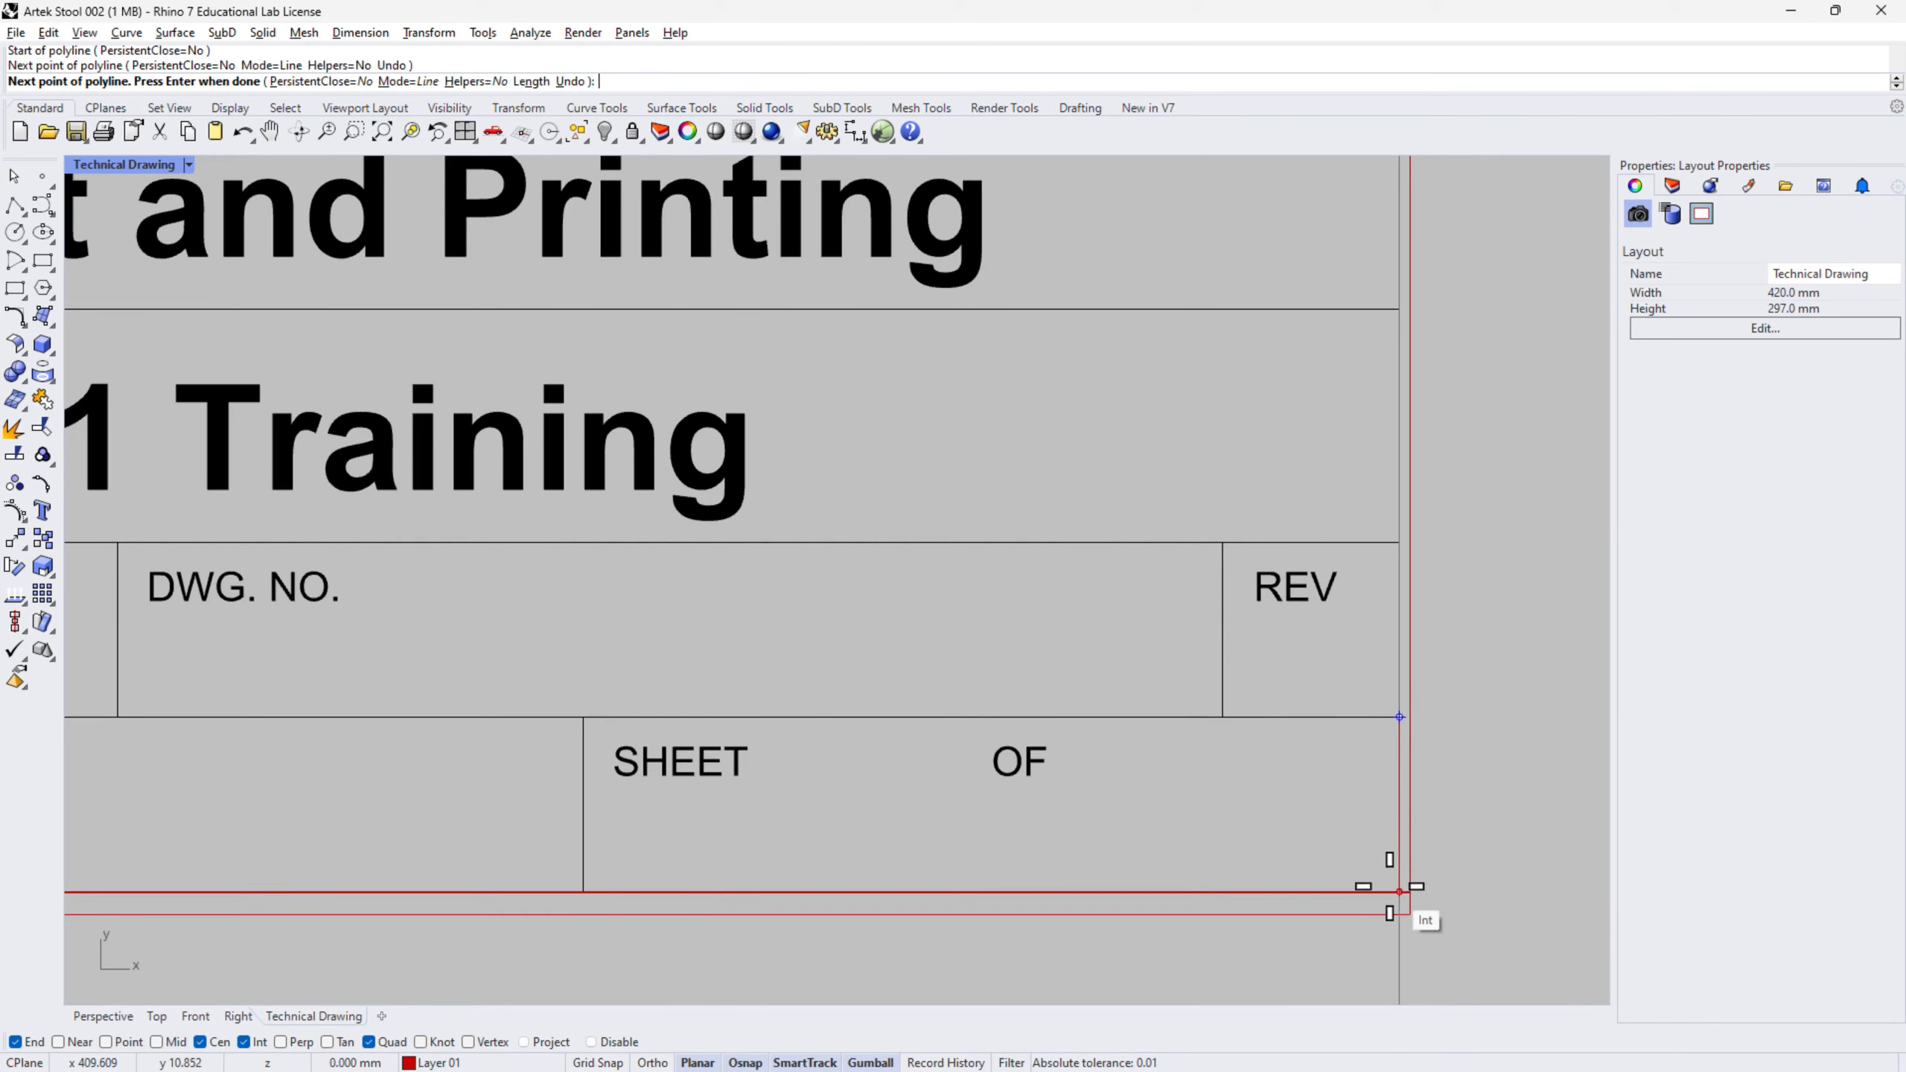
key(Return)
key(Return)
- Start the border polyline at the sheet's bottom-right corner, through the top-right and top-left corners
click(1396, 894)
scroll(1396, 894, down, 5)
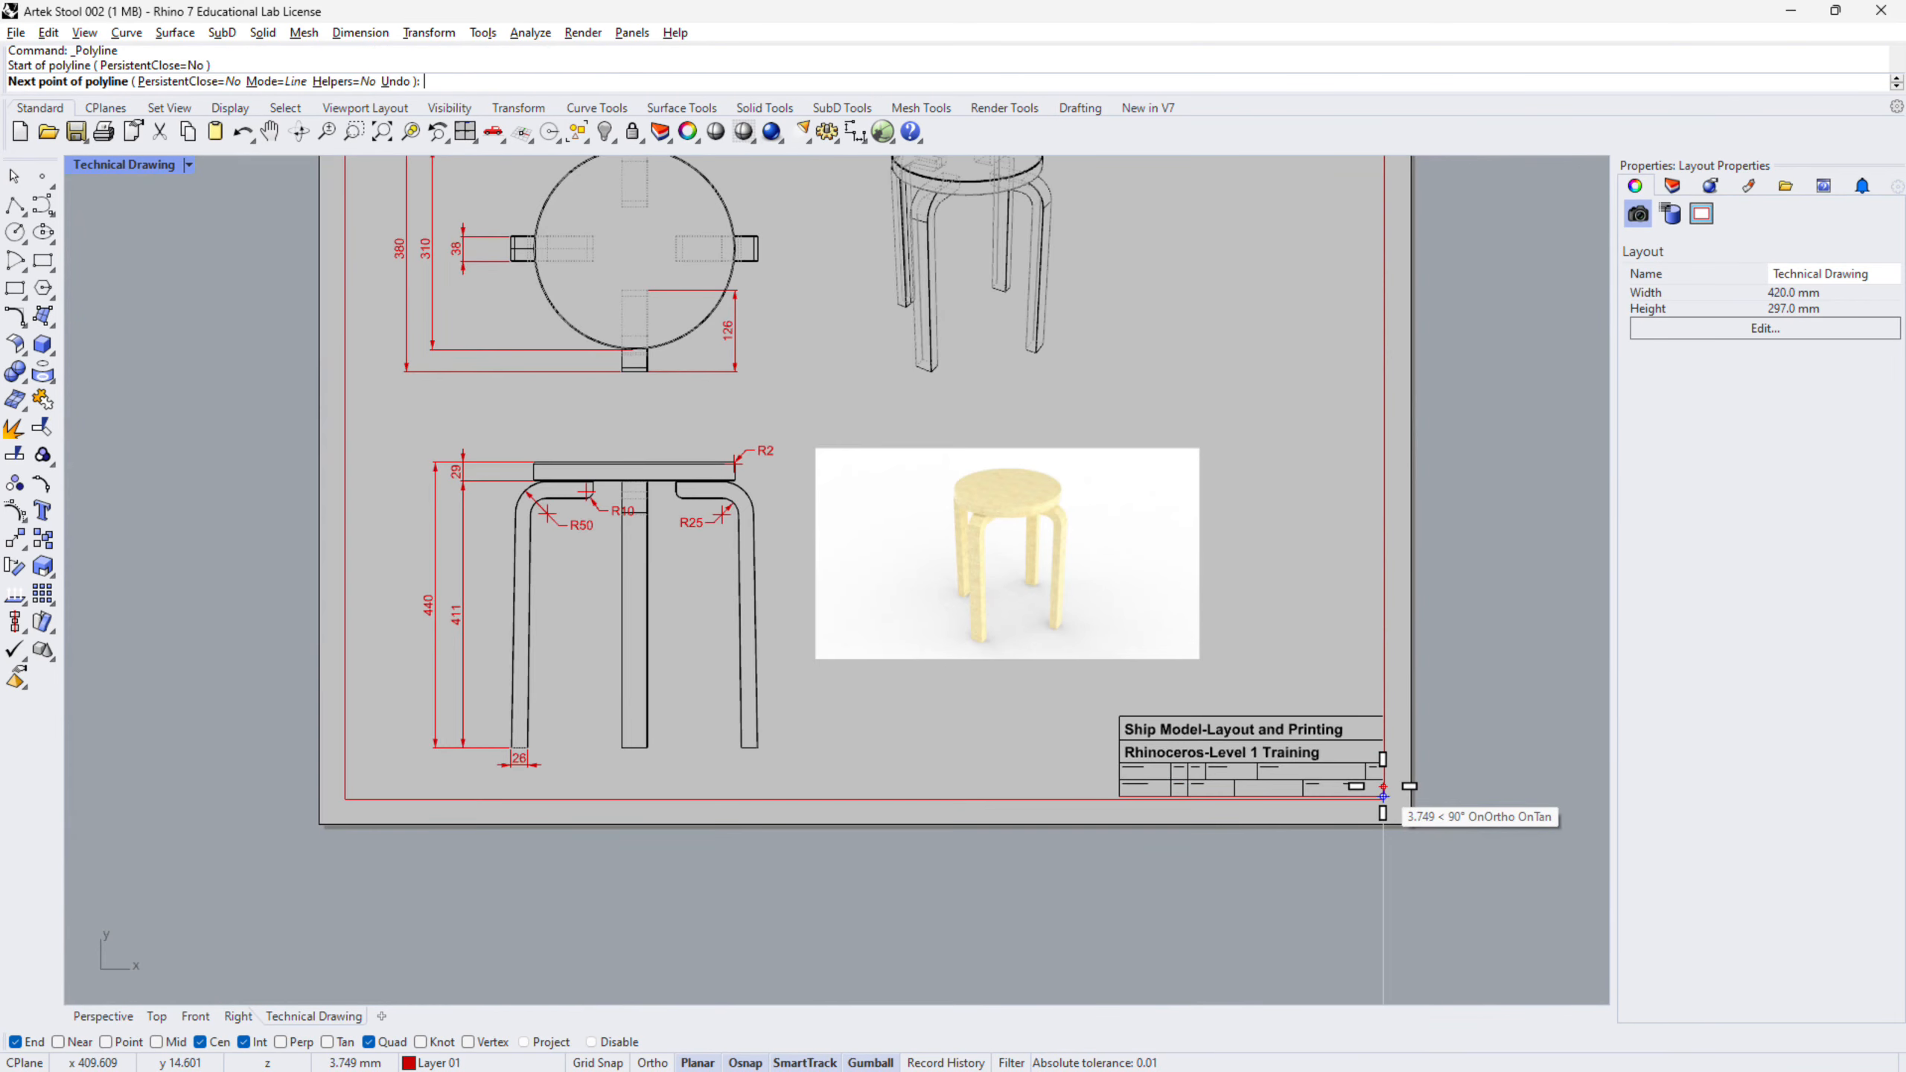
right_drag(1373, 458, 1231, 779)
scroll(1255, 464, up, 10)
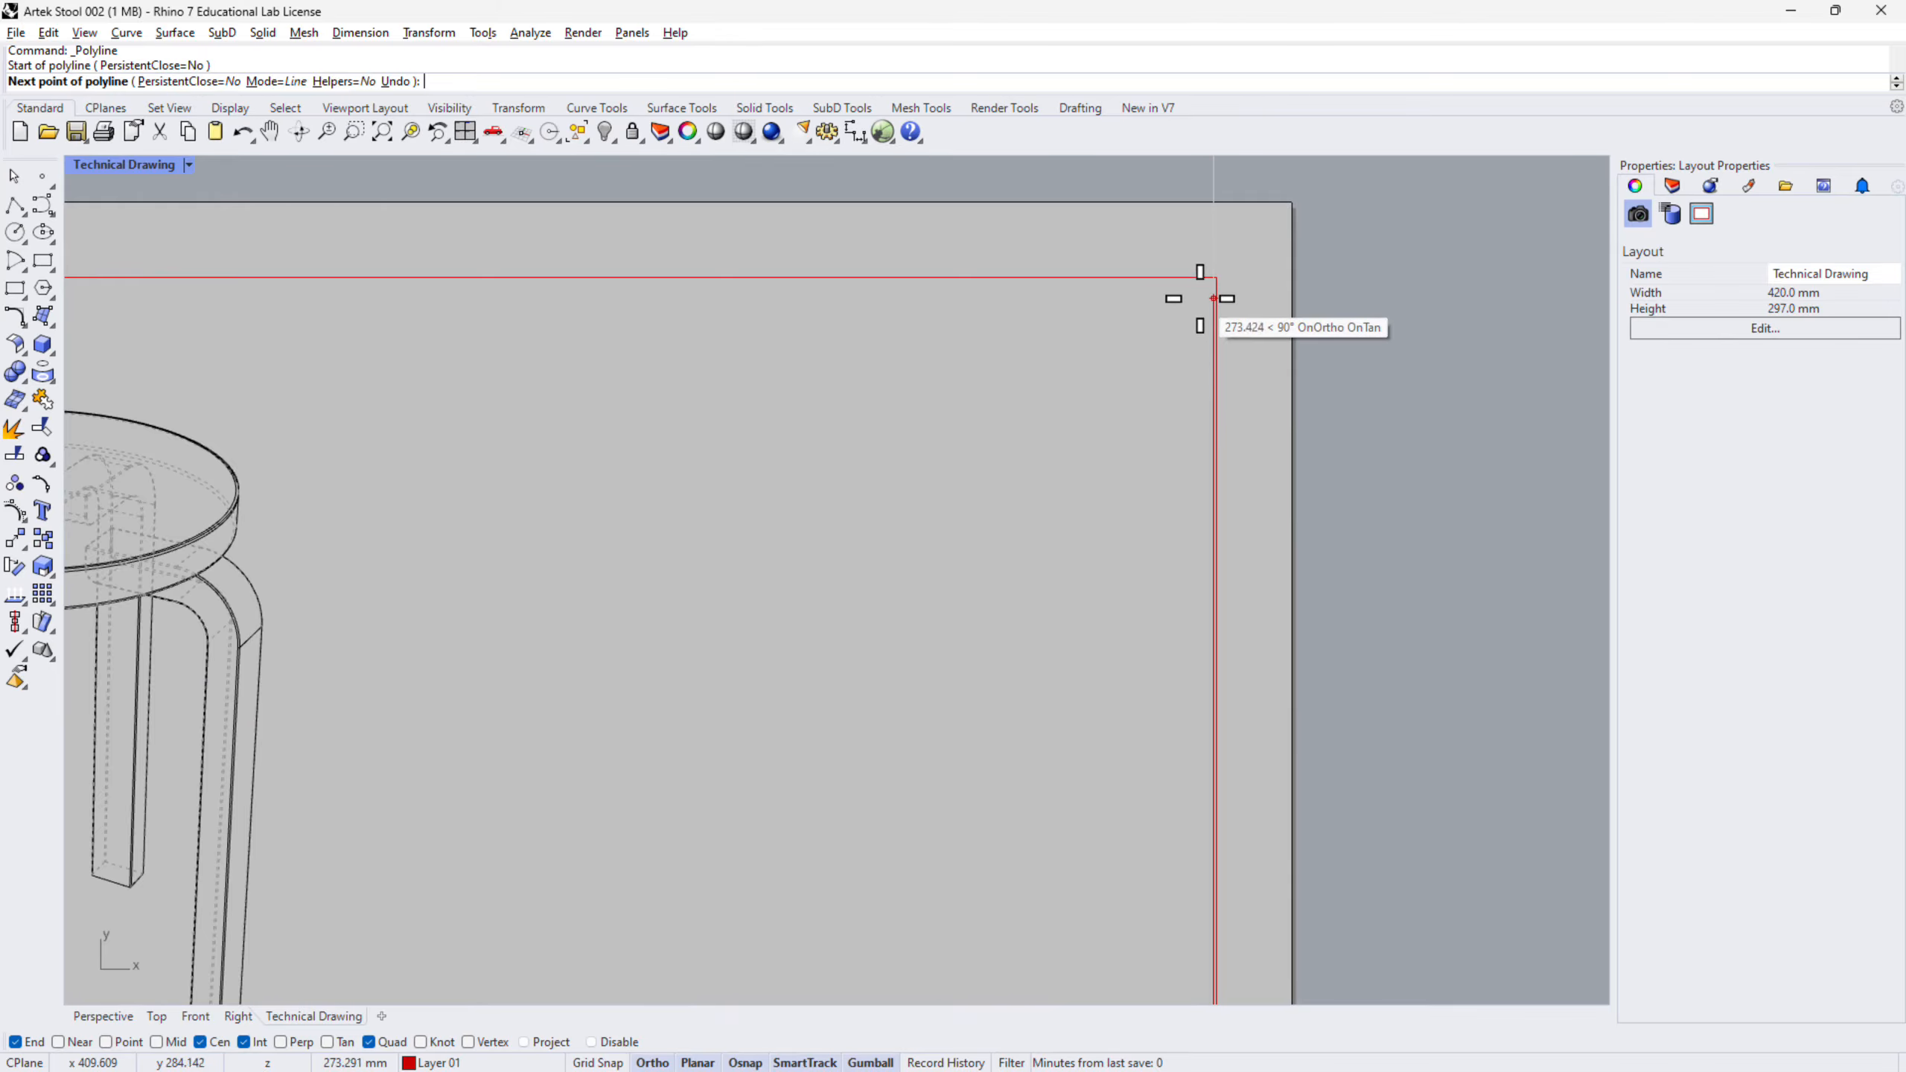
click(1210, 280)
scroll(1293, 348, down, 10)
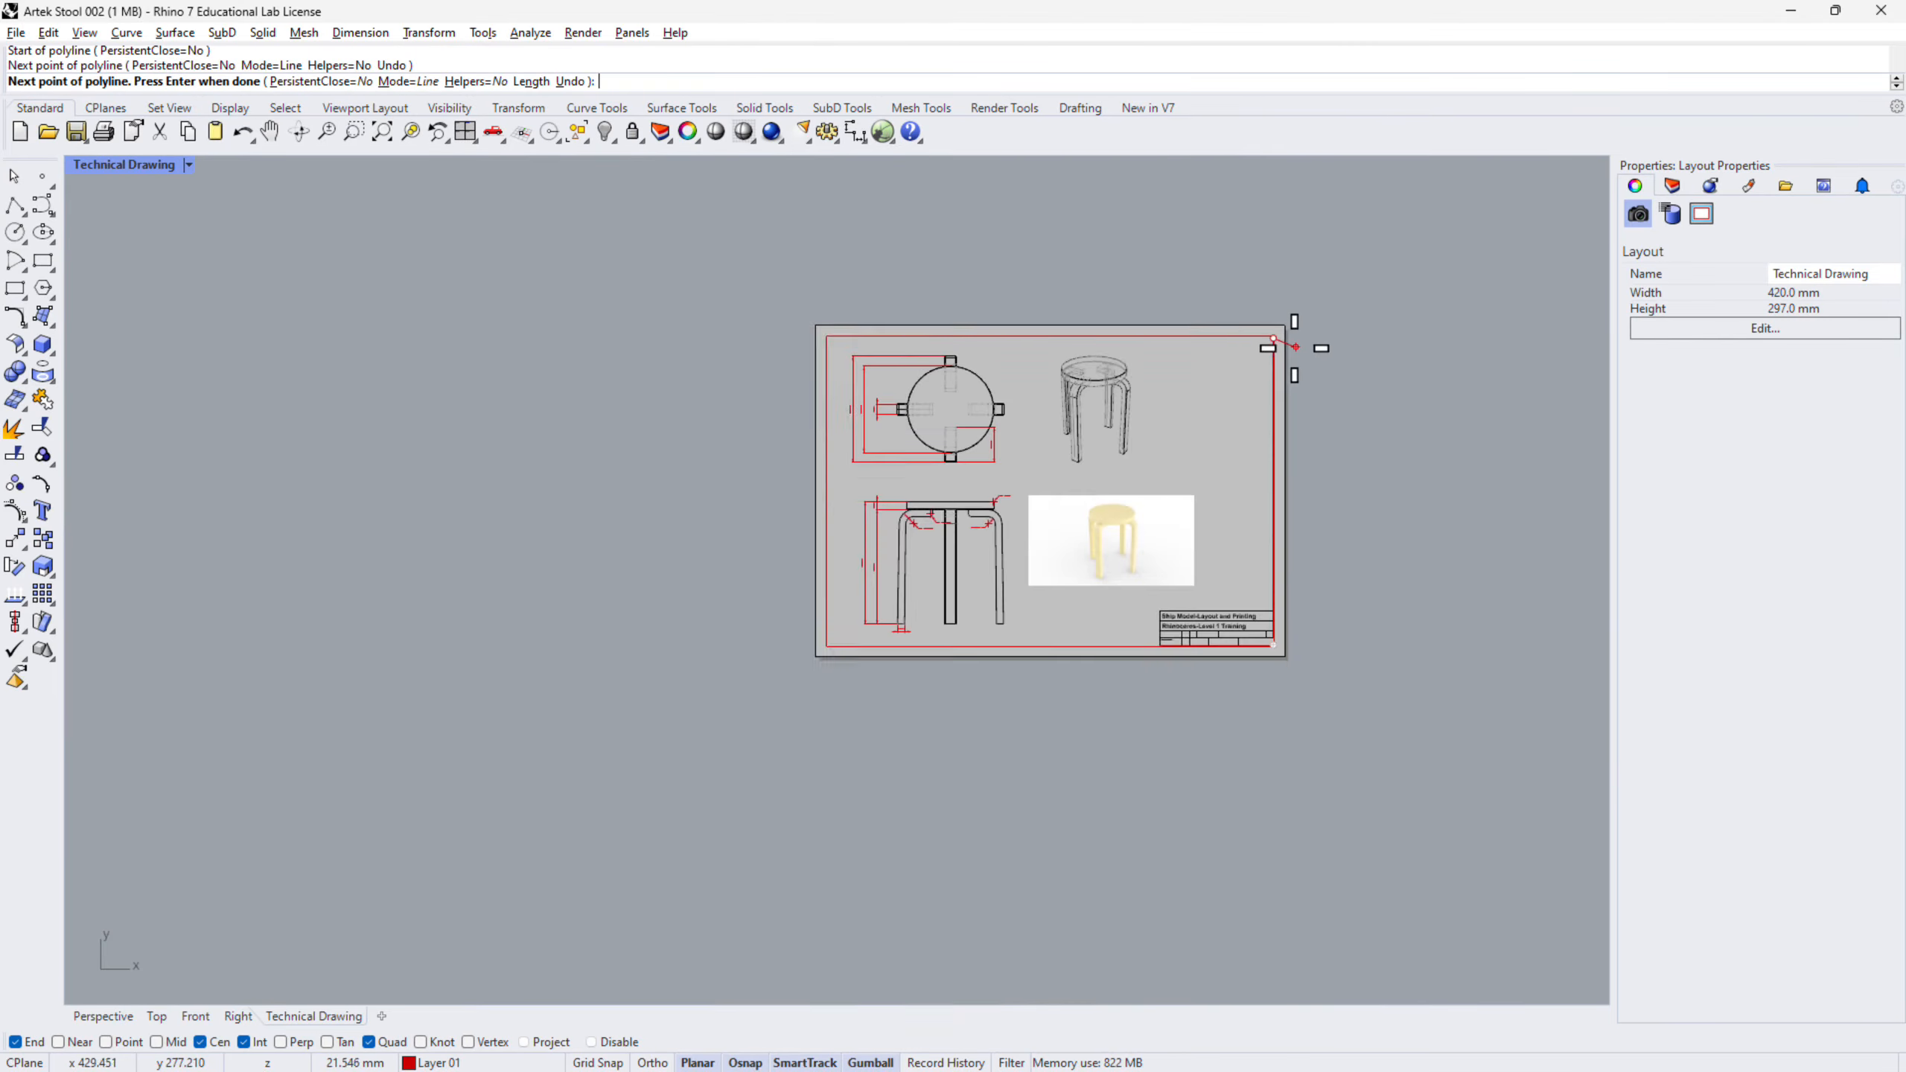
scroll(829, 336, up, 10)
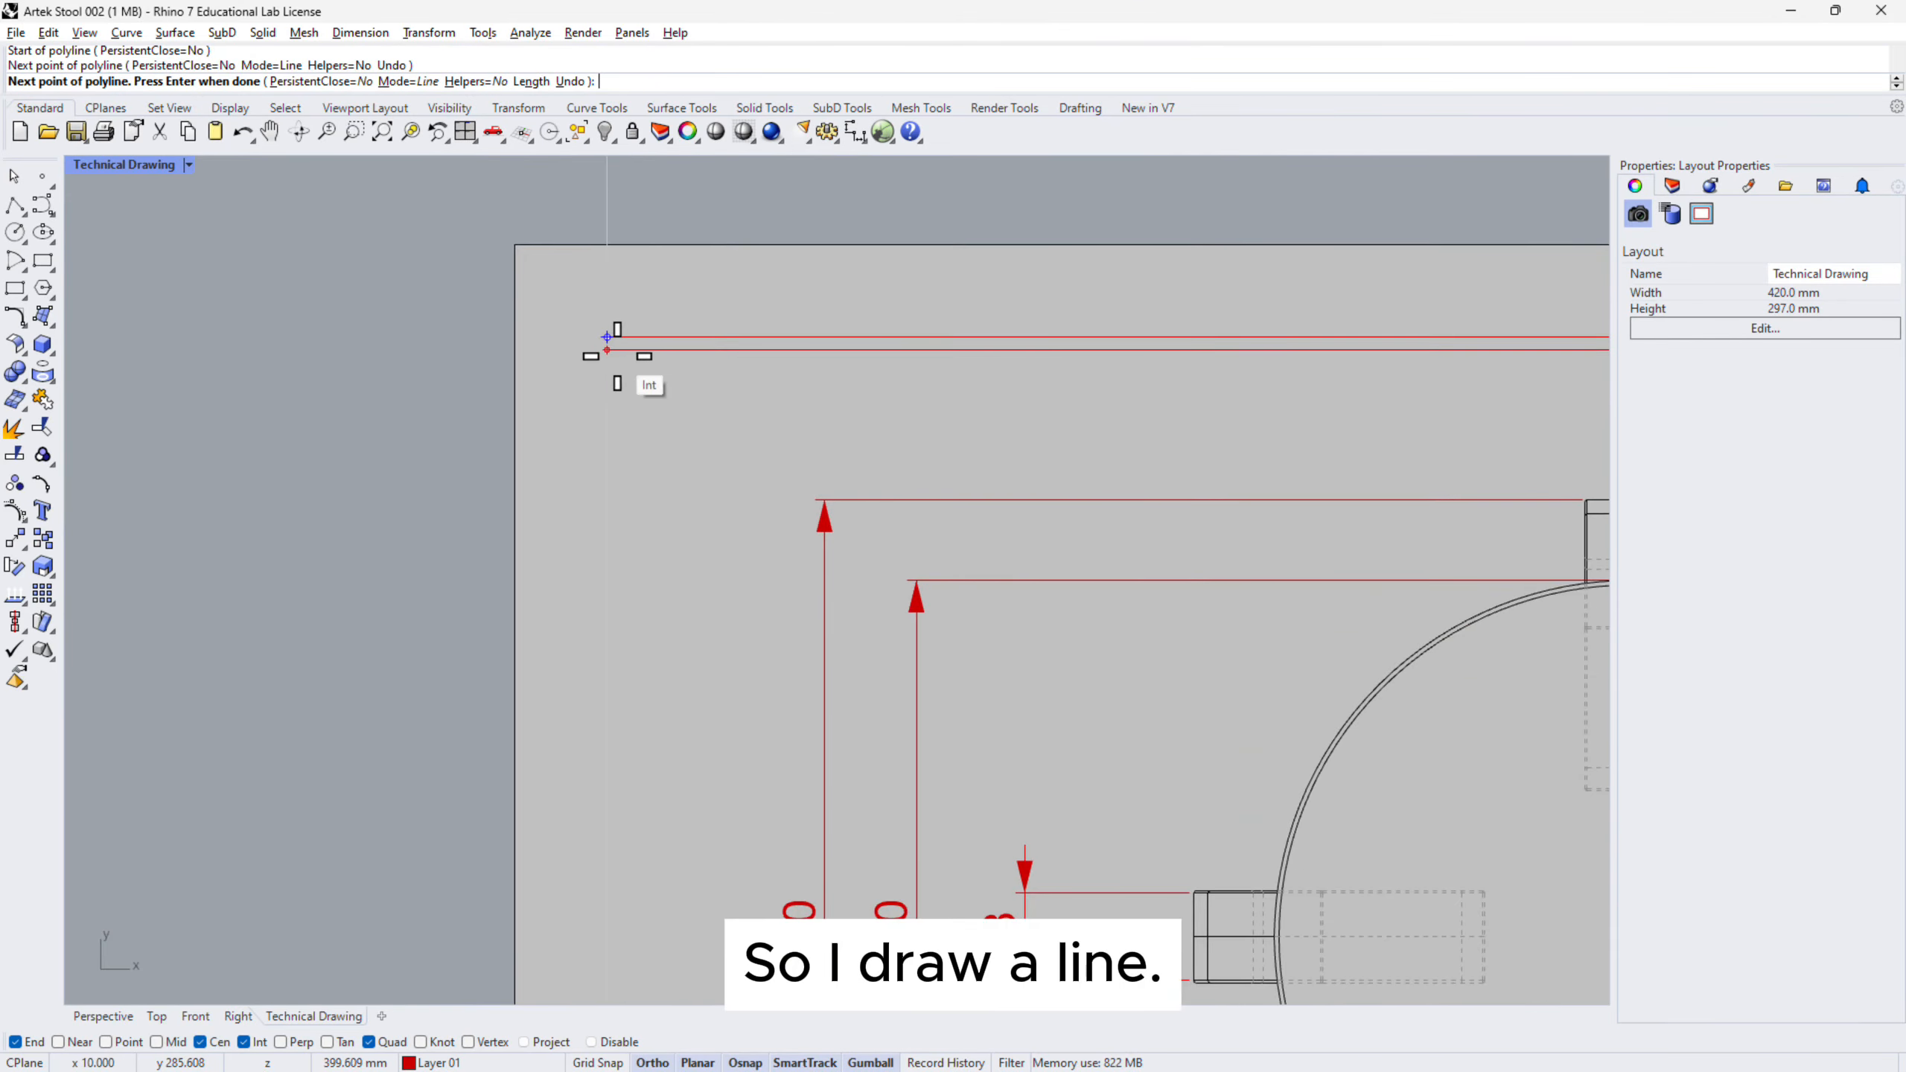
click(607, 337)
- Continue the border to the bottom-left corner and end it at the title block's left edge
scroll(646, 368, down, 5)
right_drag(676, 668, 751, 375)
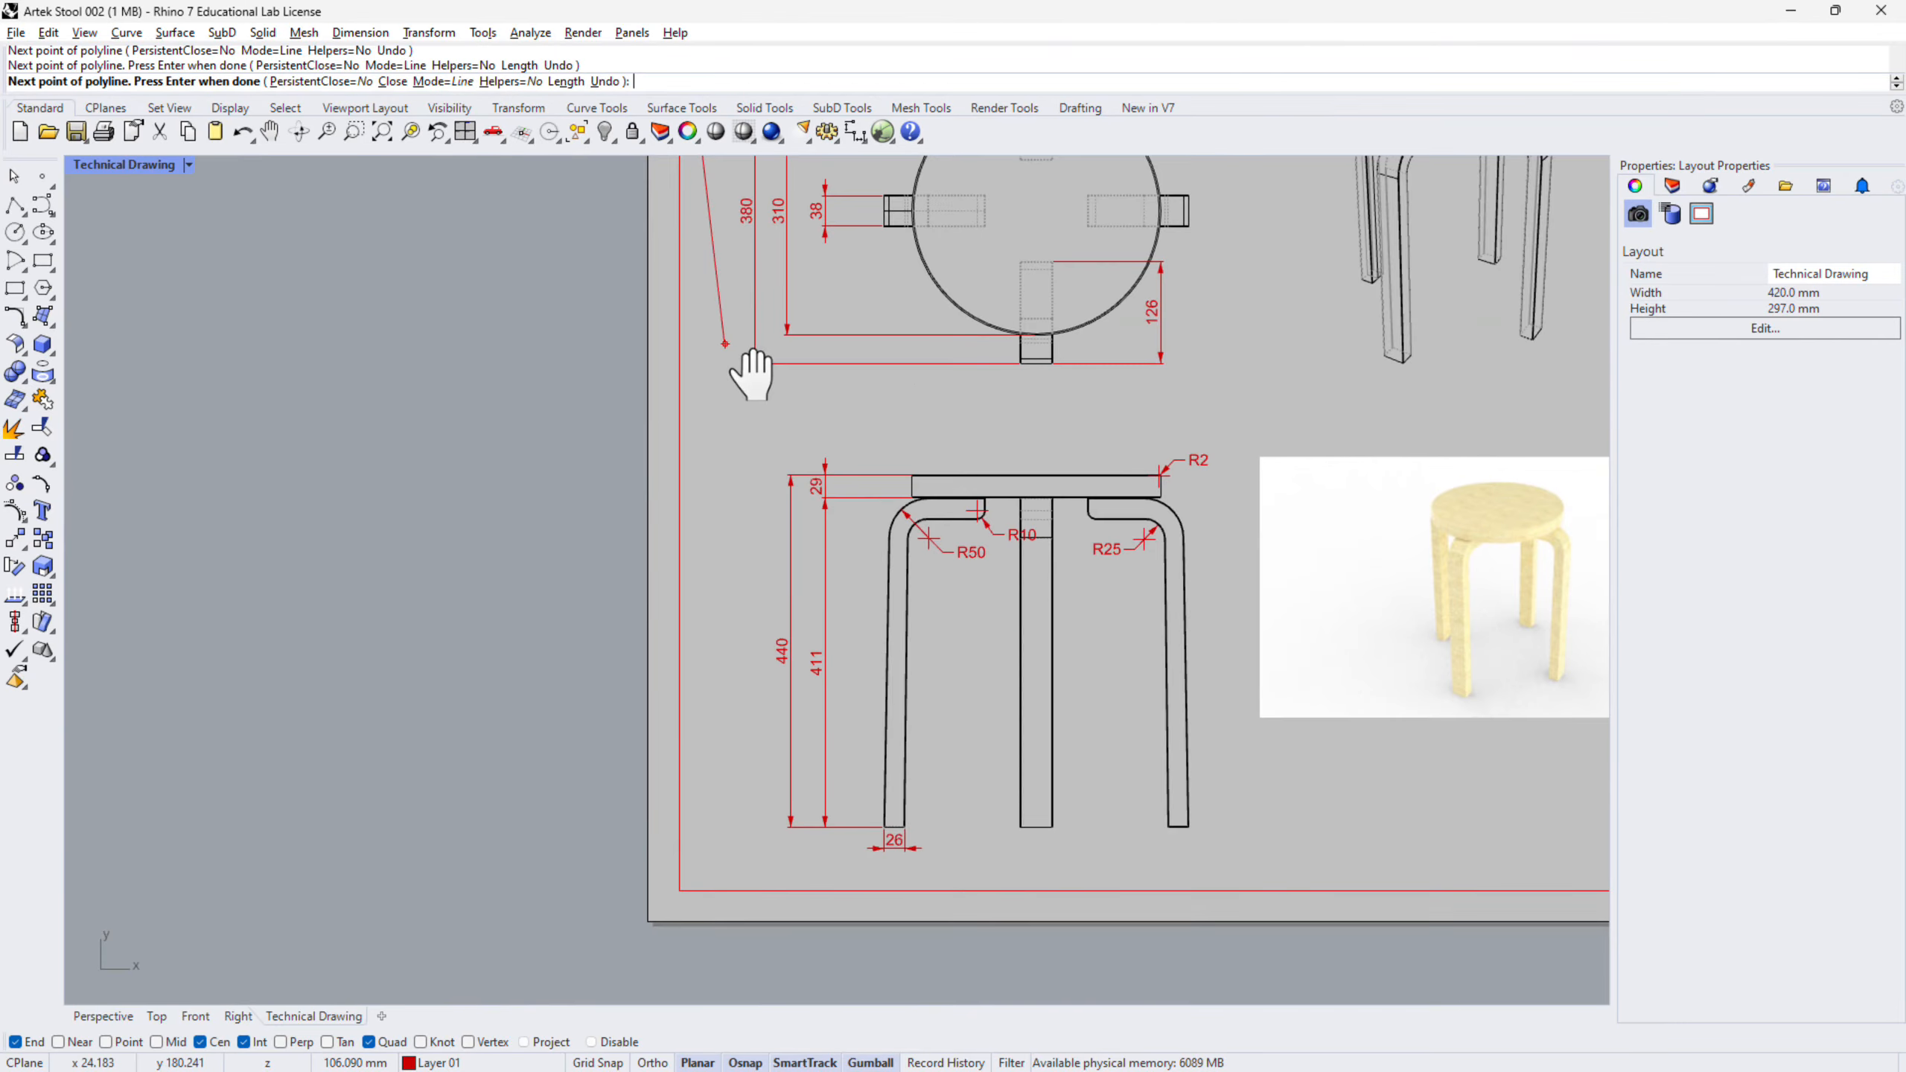
scroll(723, 882, up, 5)
right_drag(724, 882, 625, 674)
scroll(566, 617, down, 3)
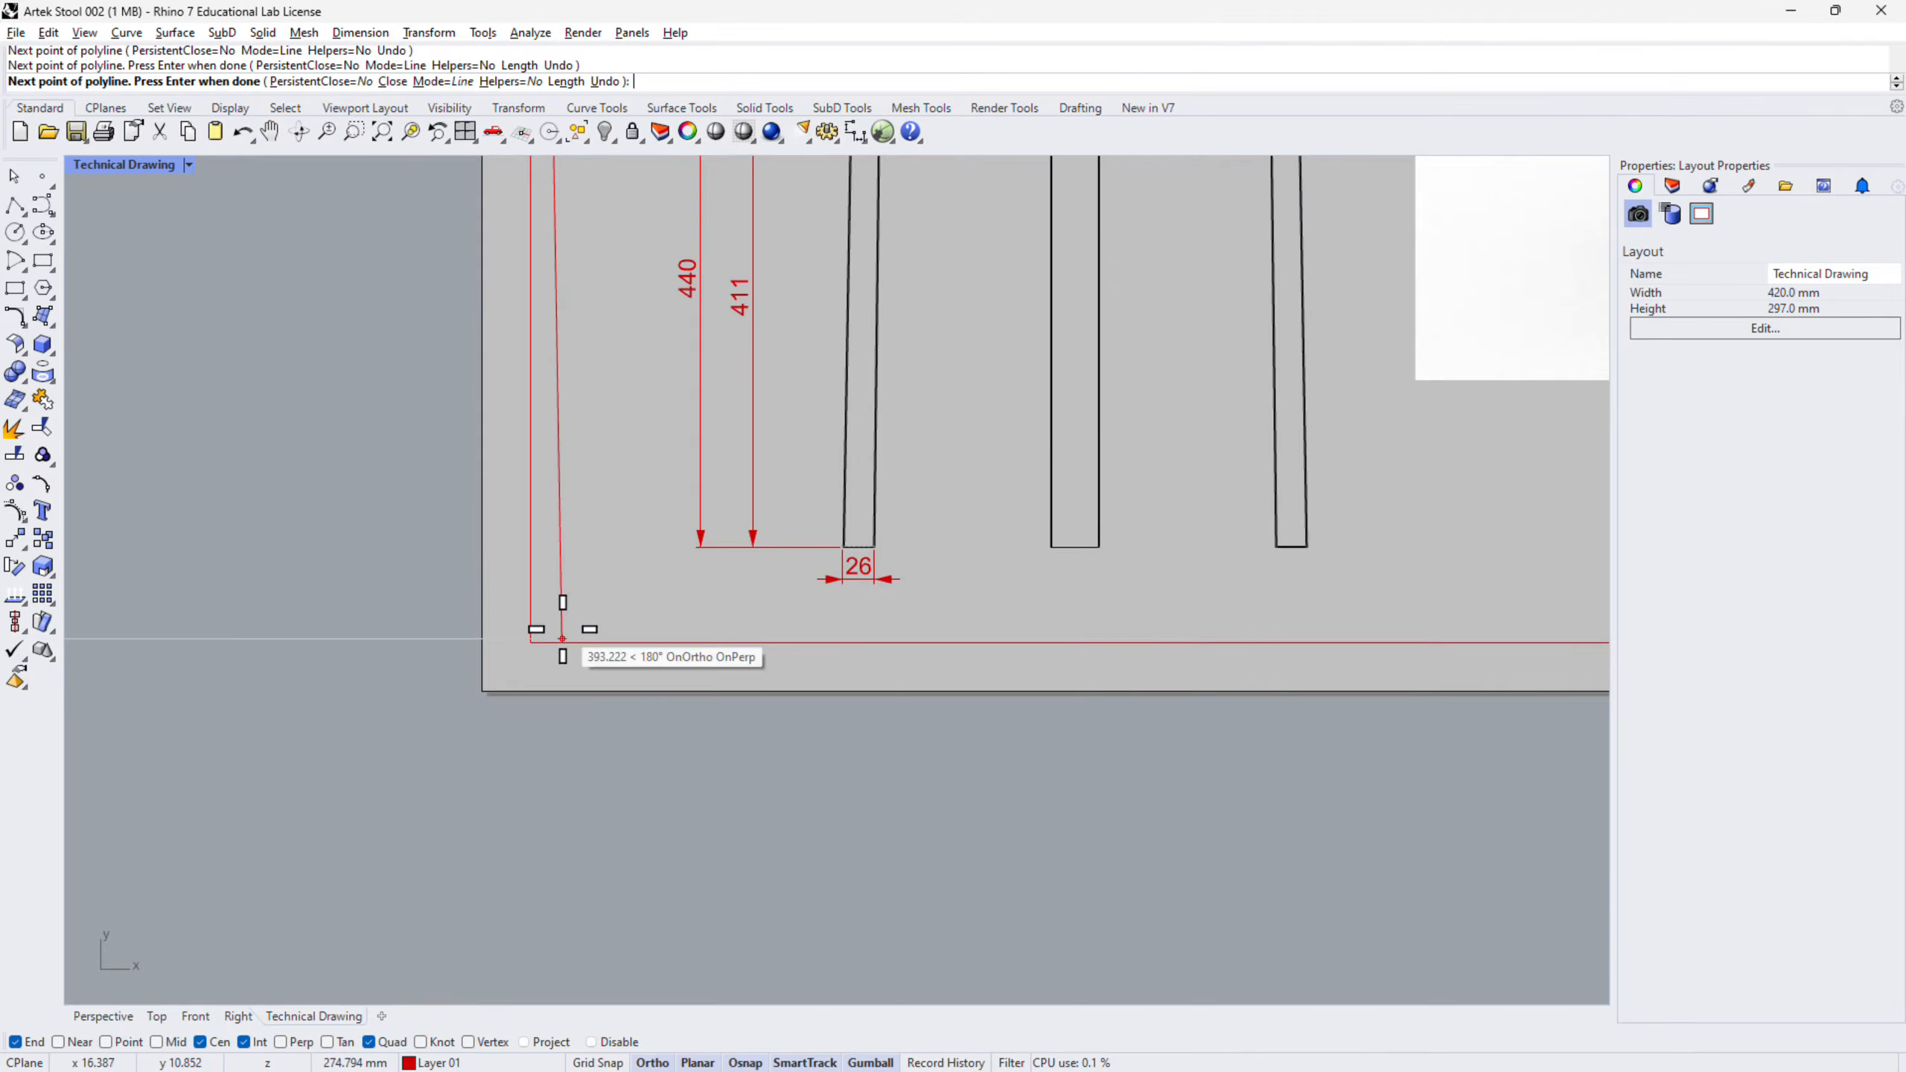
shift+click(535, 642)
right_drag(1226, 660, 425, 659)
scroll(1300, 622, up, 10)
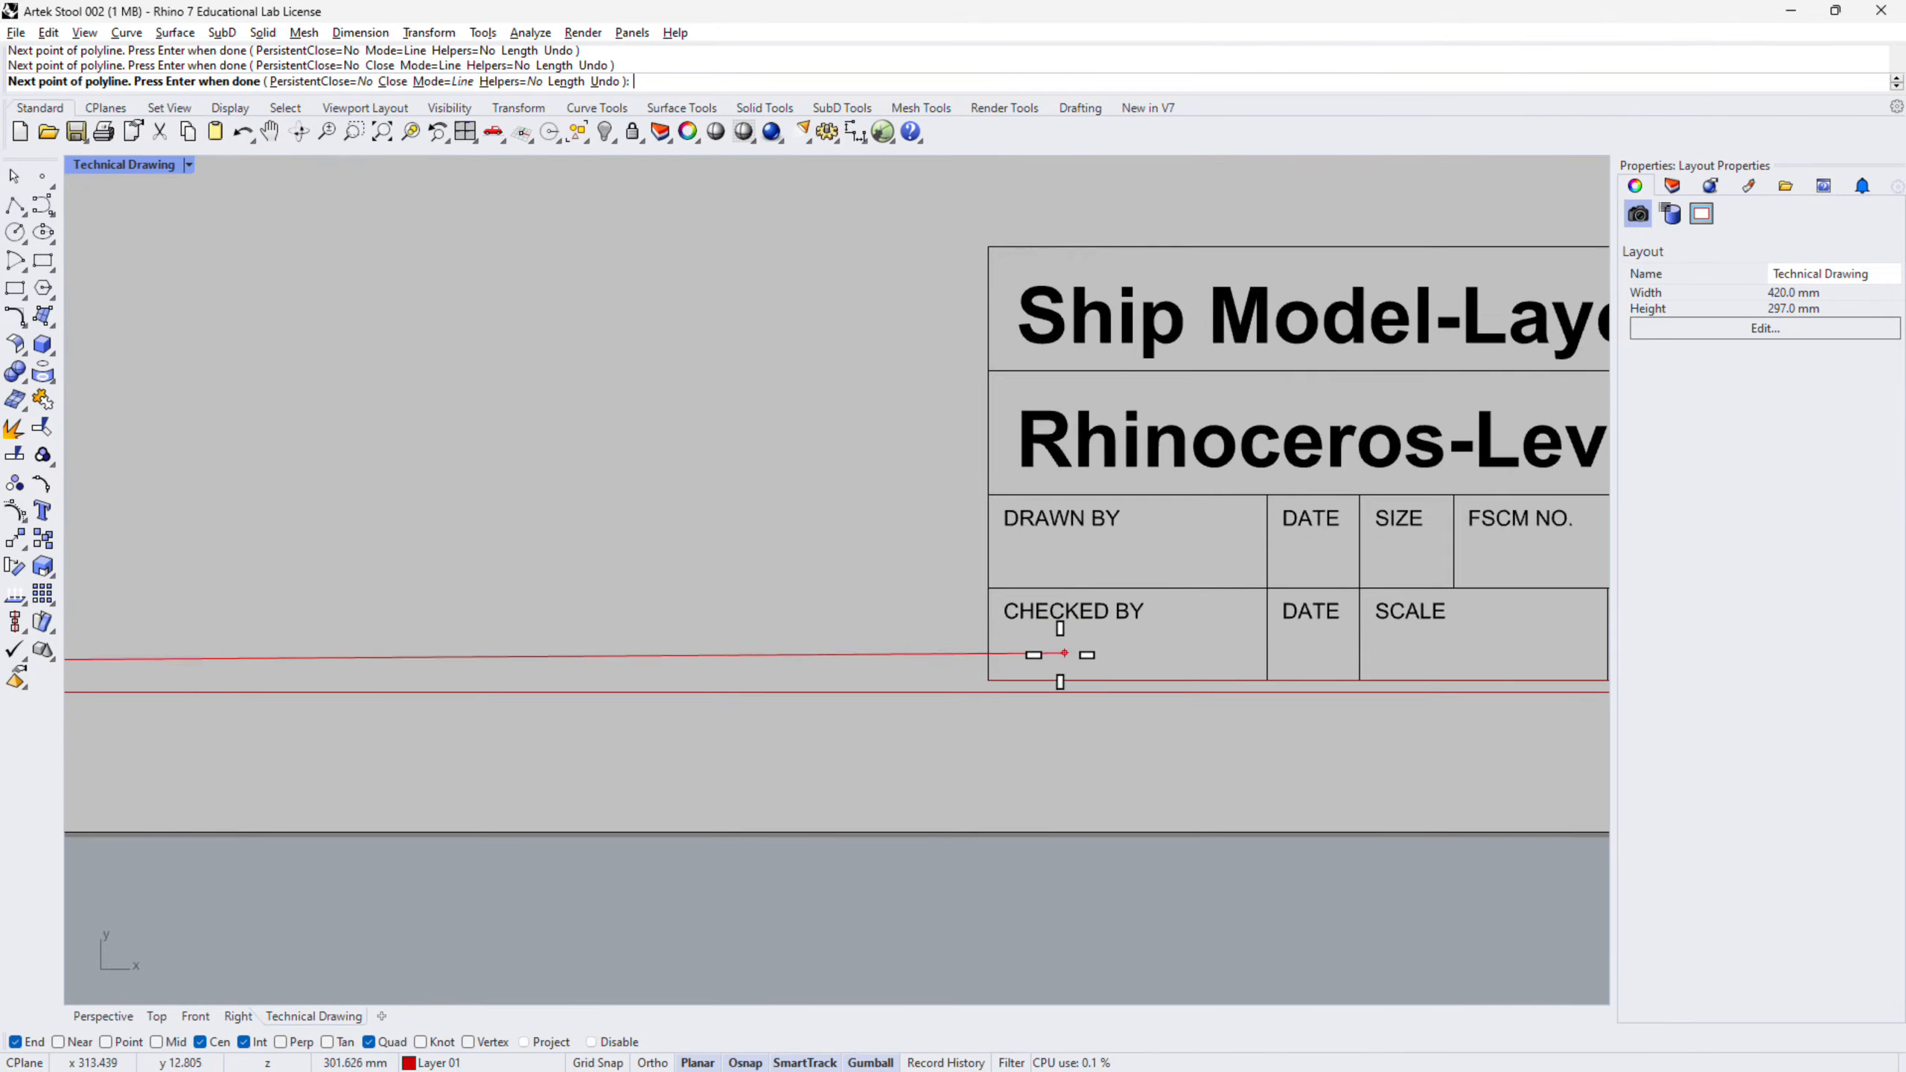
click(968, 680)
scroll(1036, 750, down, 3)
key(Return)
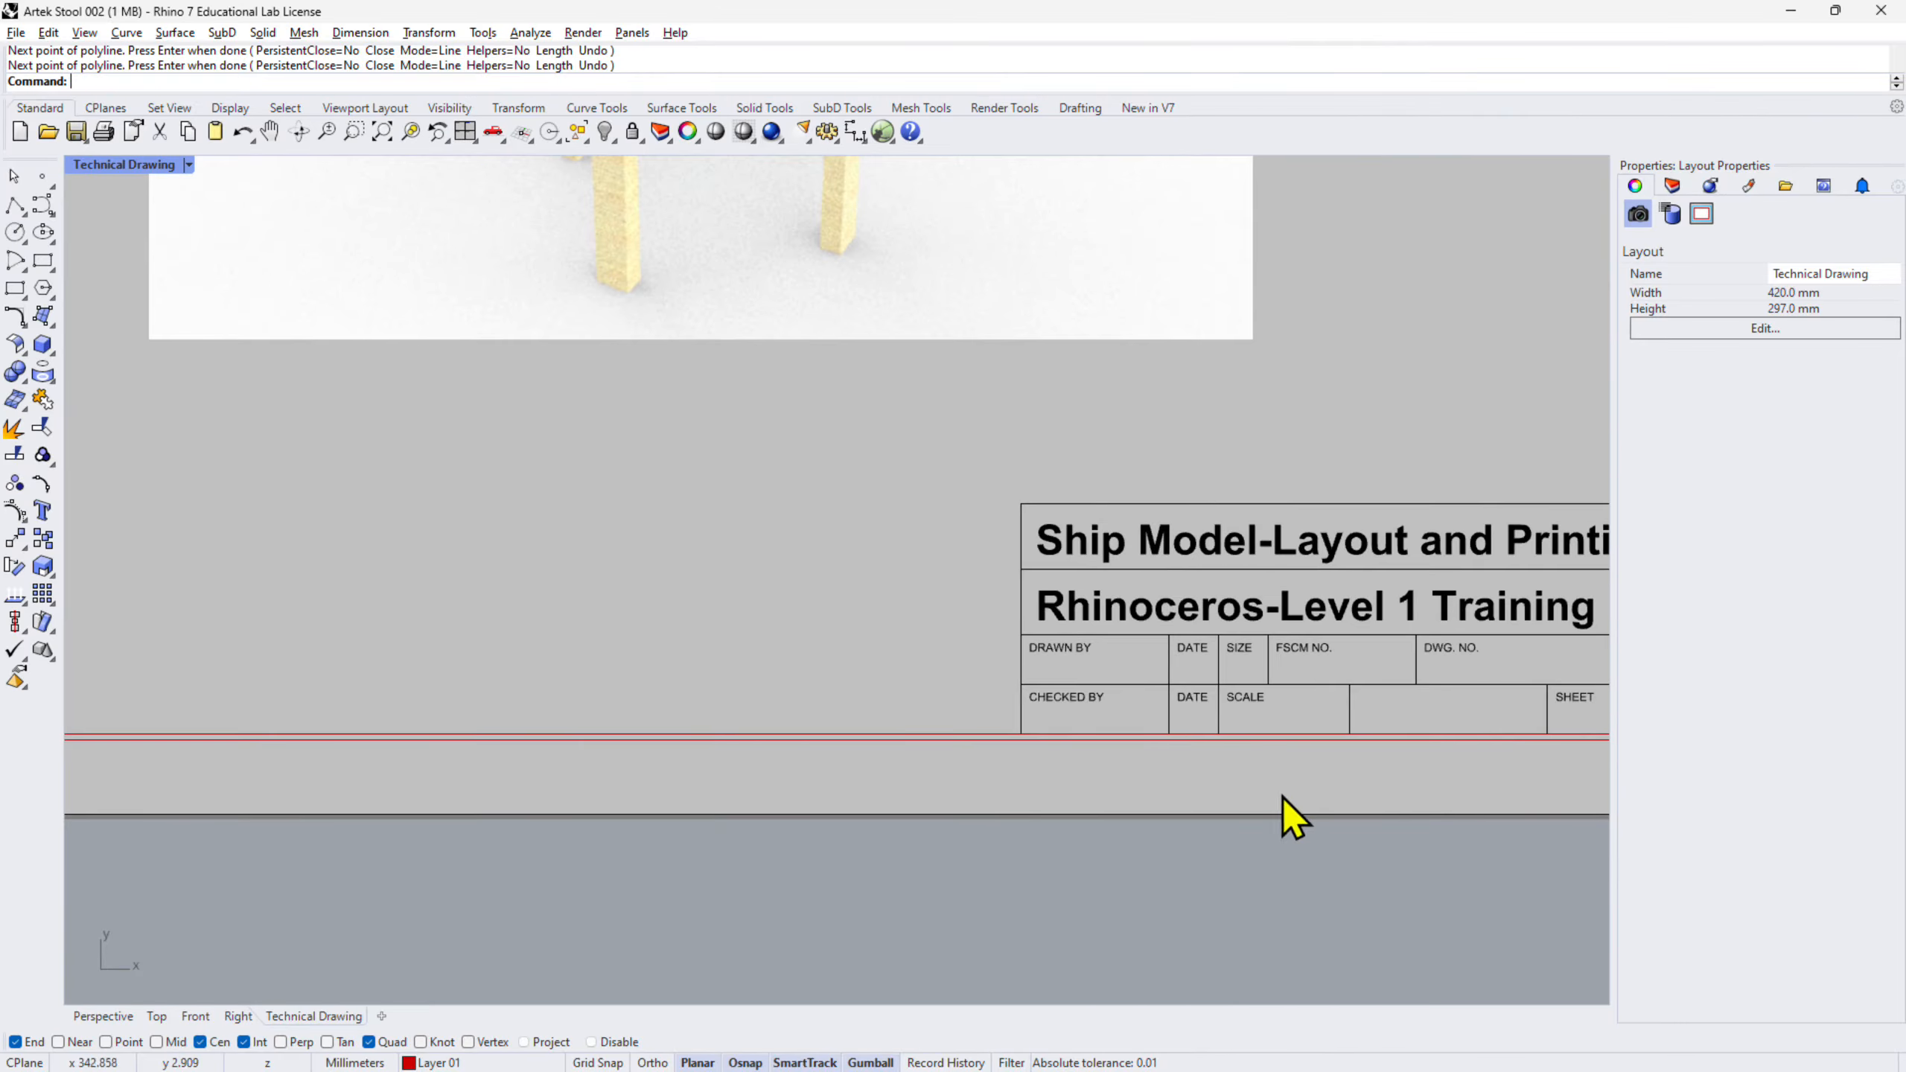
scroll(1135, 653, down, 6)
right_drag(1479, 574, 1179, 641)
scroll(1182, 641, up, 10)
scroll(1362, 583, down, 10)
right_drag(1196, 351, 1303, 563)
scroll(1291, 552, down, 2)
scroll(1299, 570, down, 2)
- Change Layer 01's colour to black so the dimensions display black
click(1673, 186)
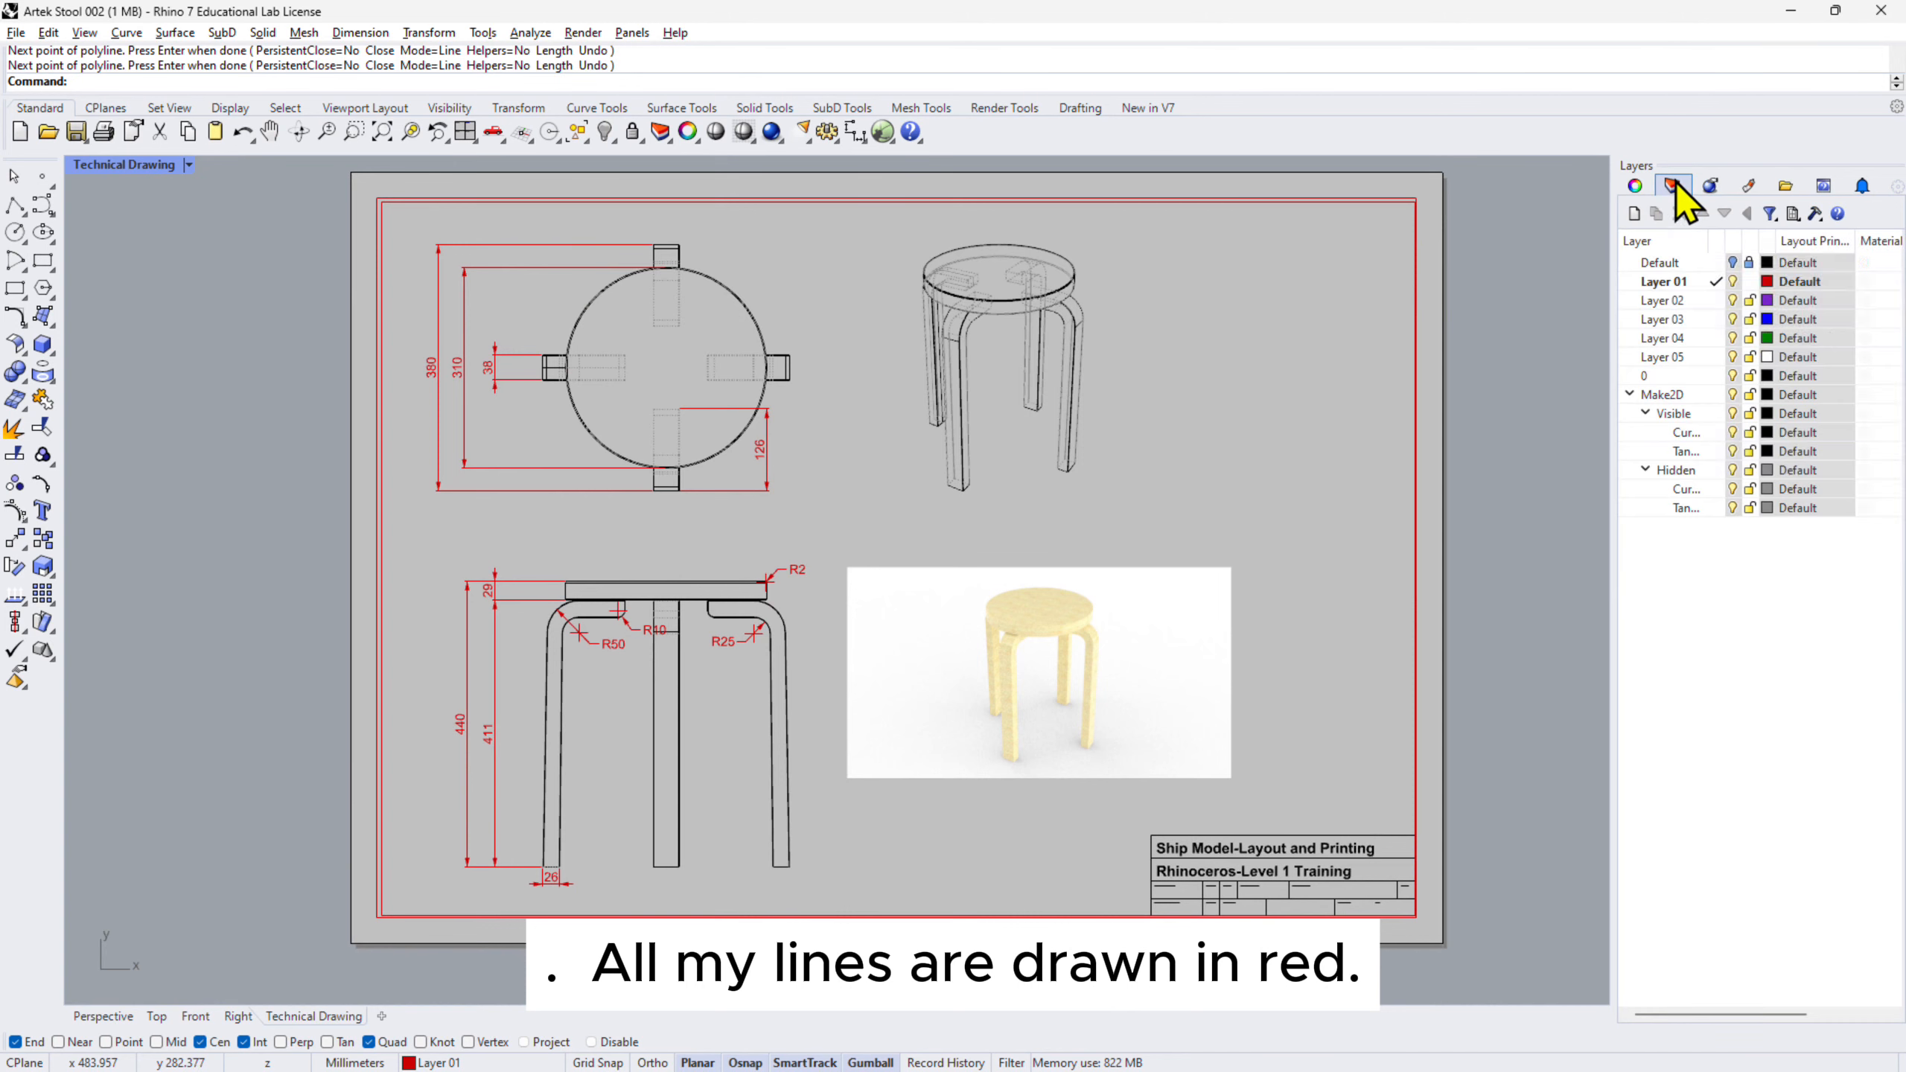
click(1768, 281)
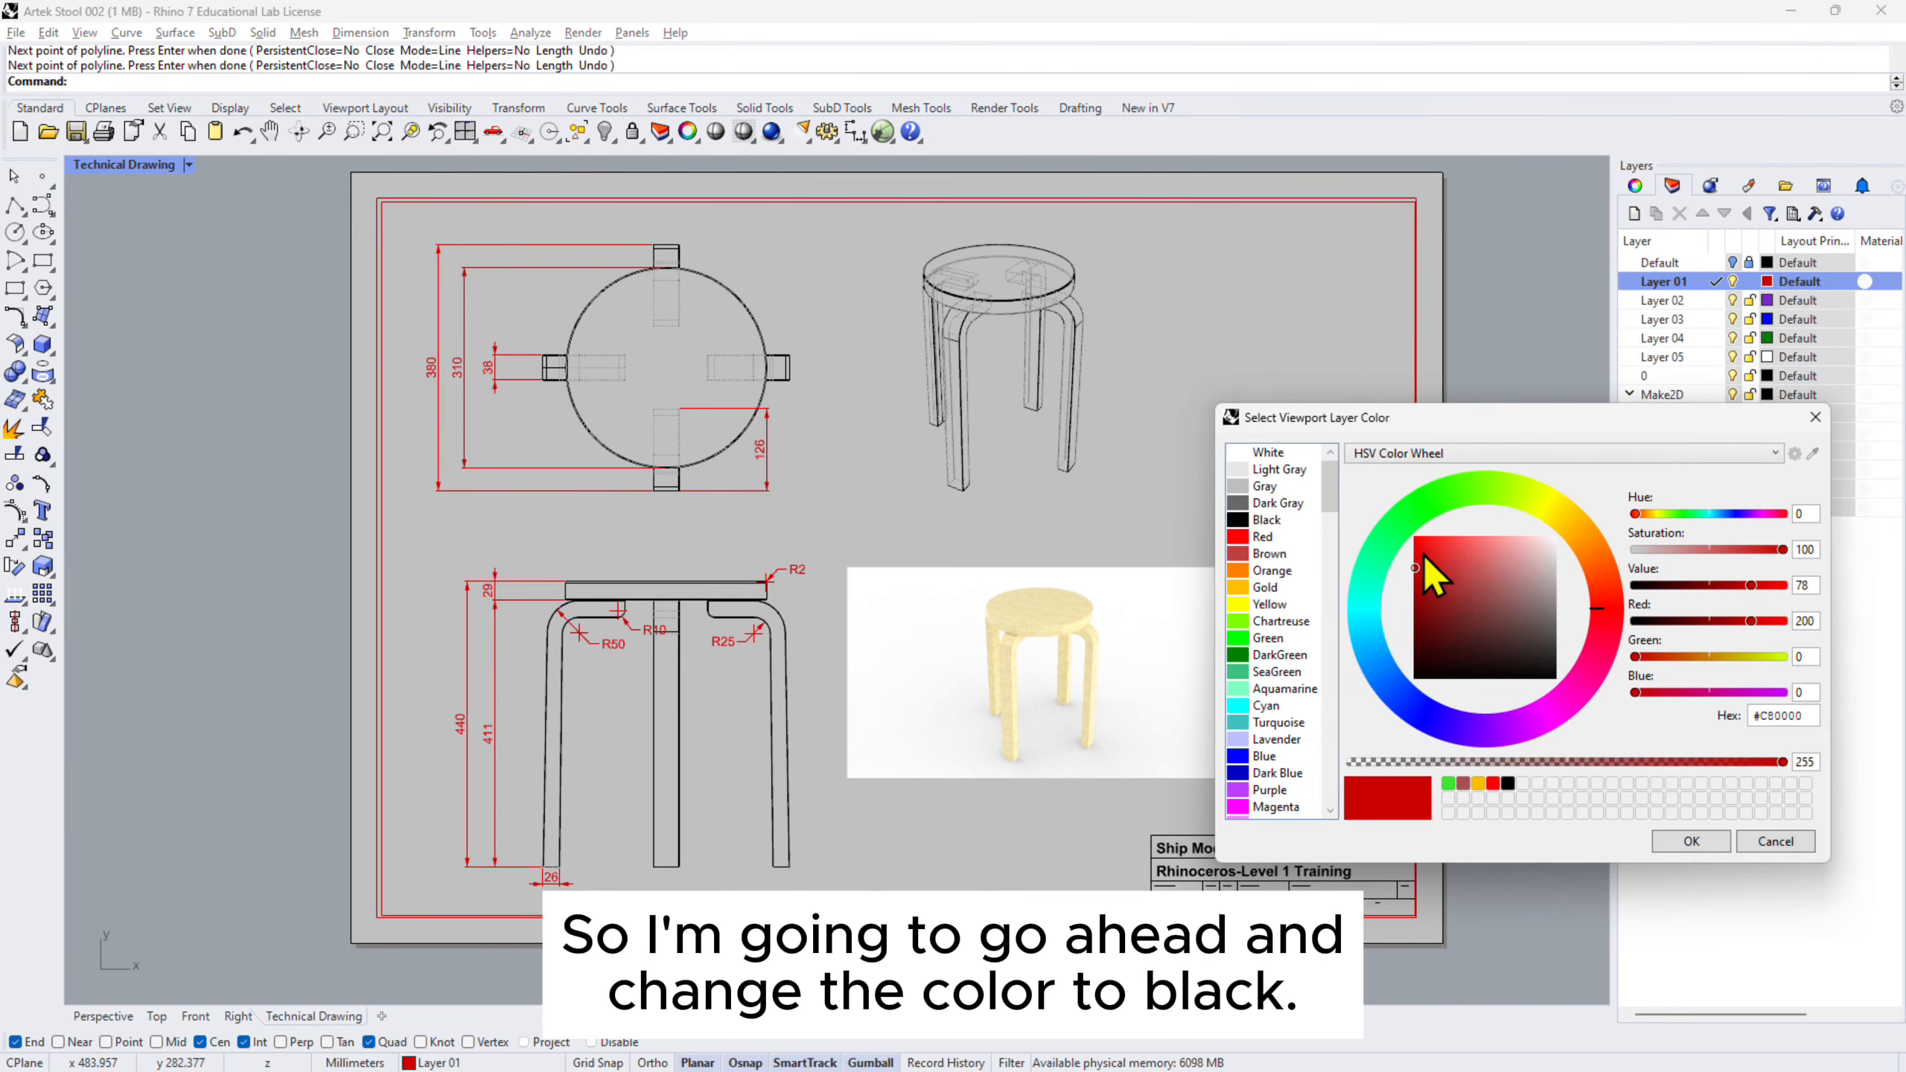
click(1268, 520)
key(Return)
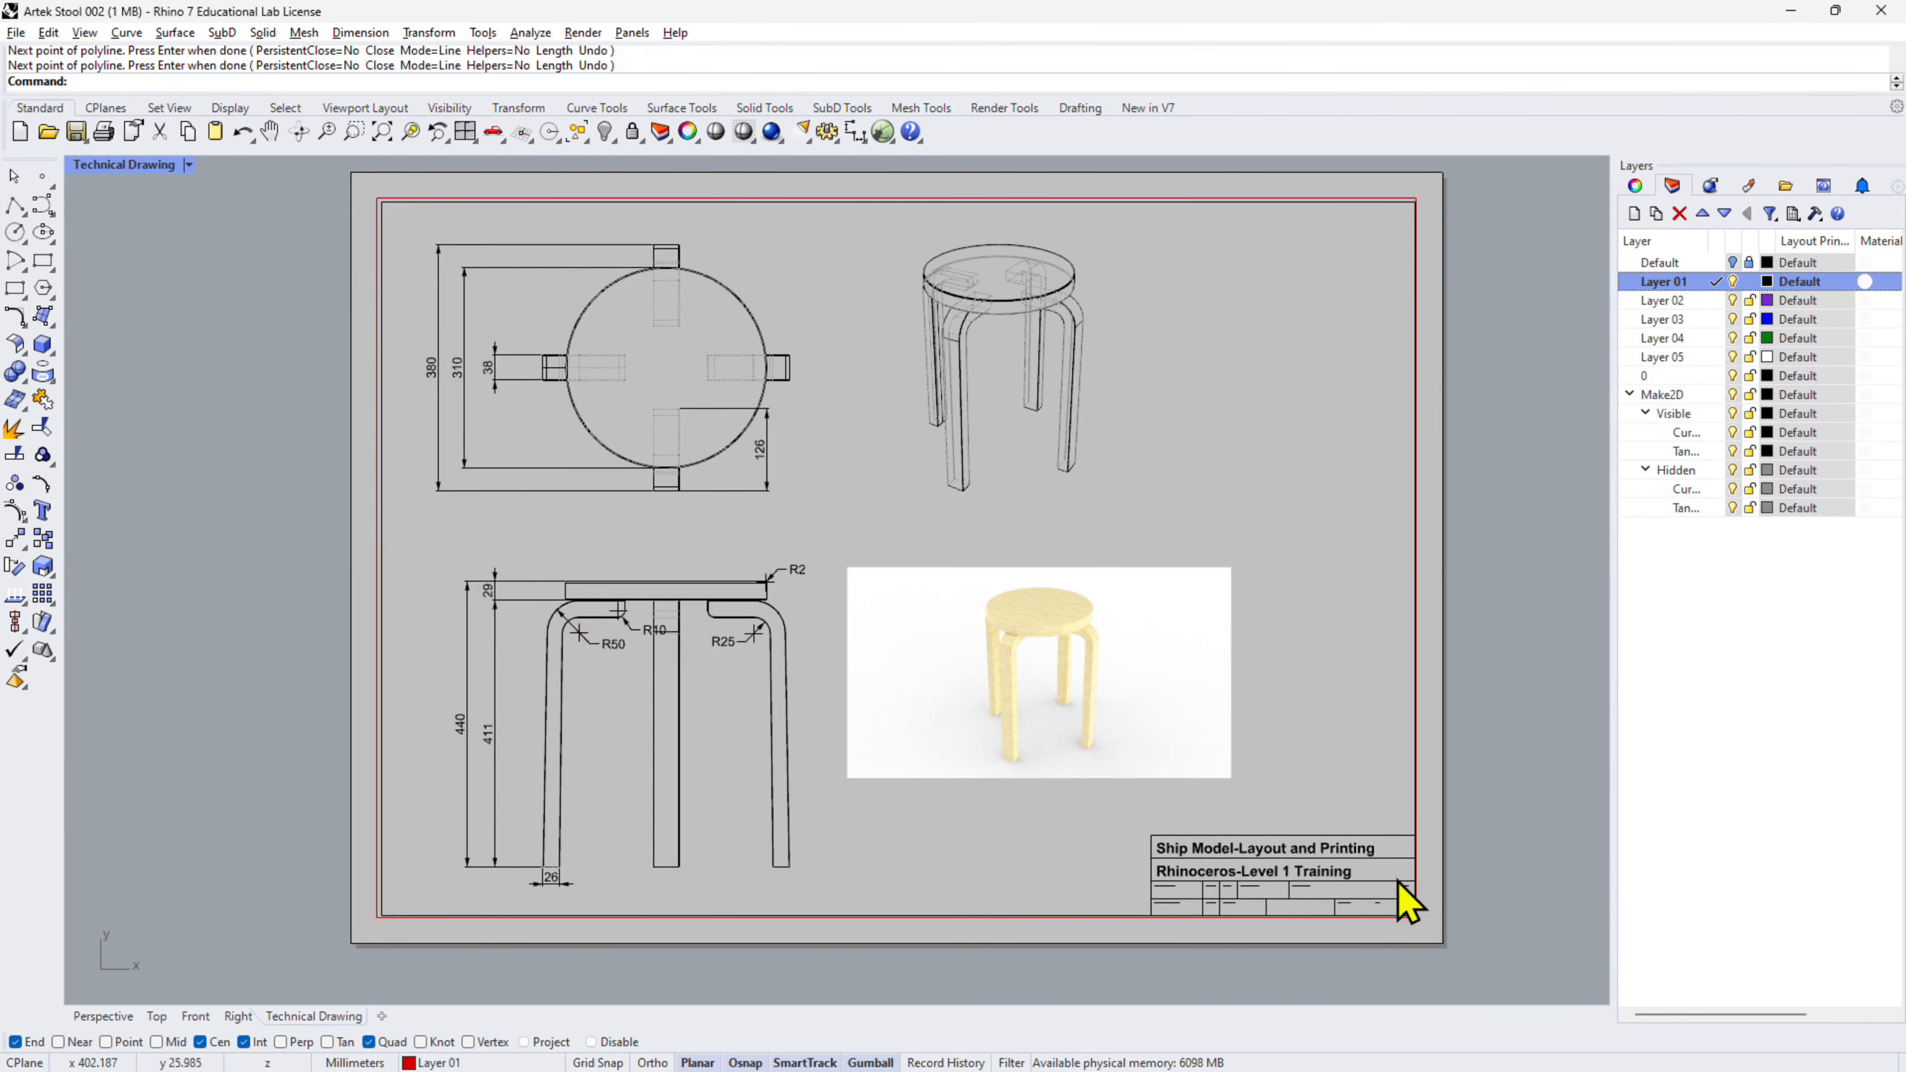
scroll(1407, 901, up, 5)
right_drag(743, 824, 841, 823)
scroll(853, 826, down, 2)
right_drag(1219, 857, 1106, 704)
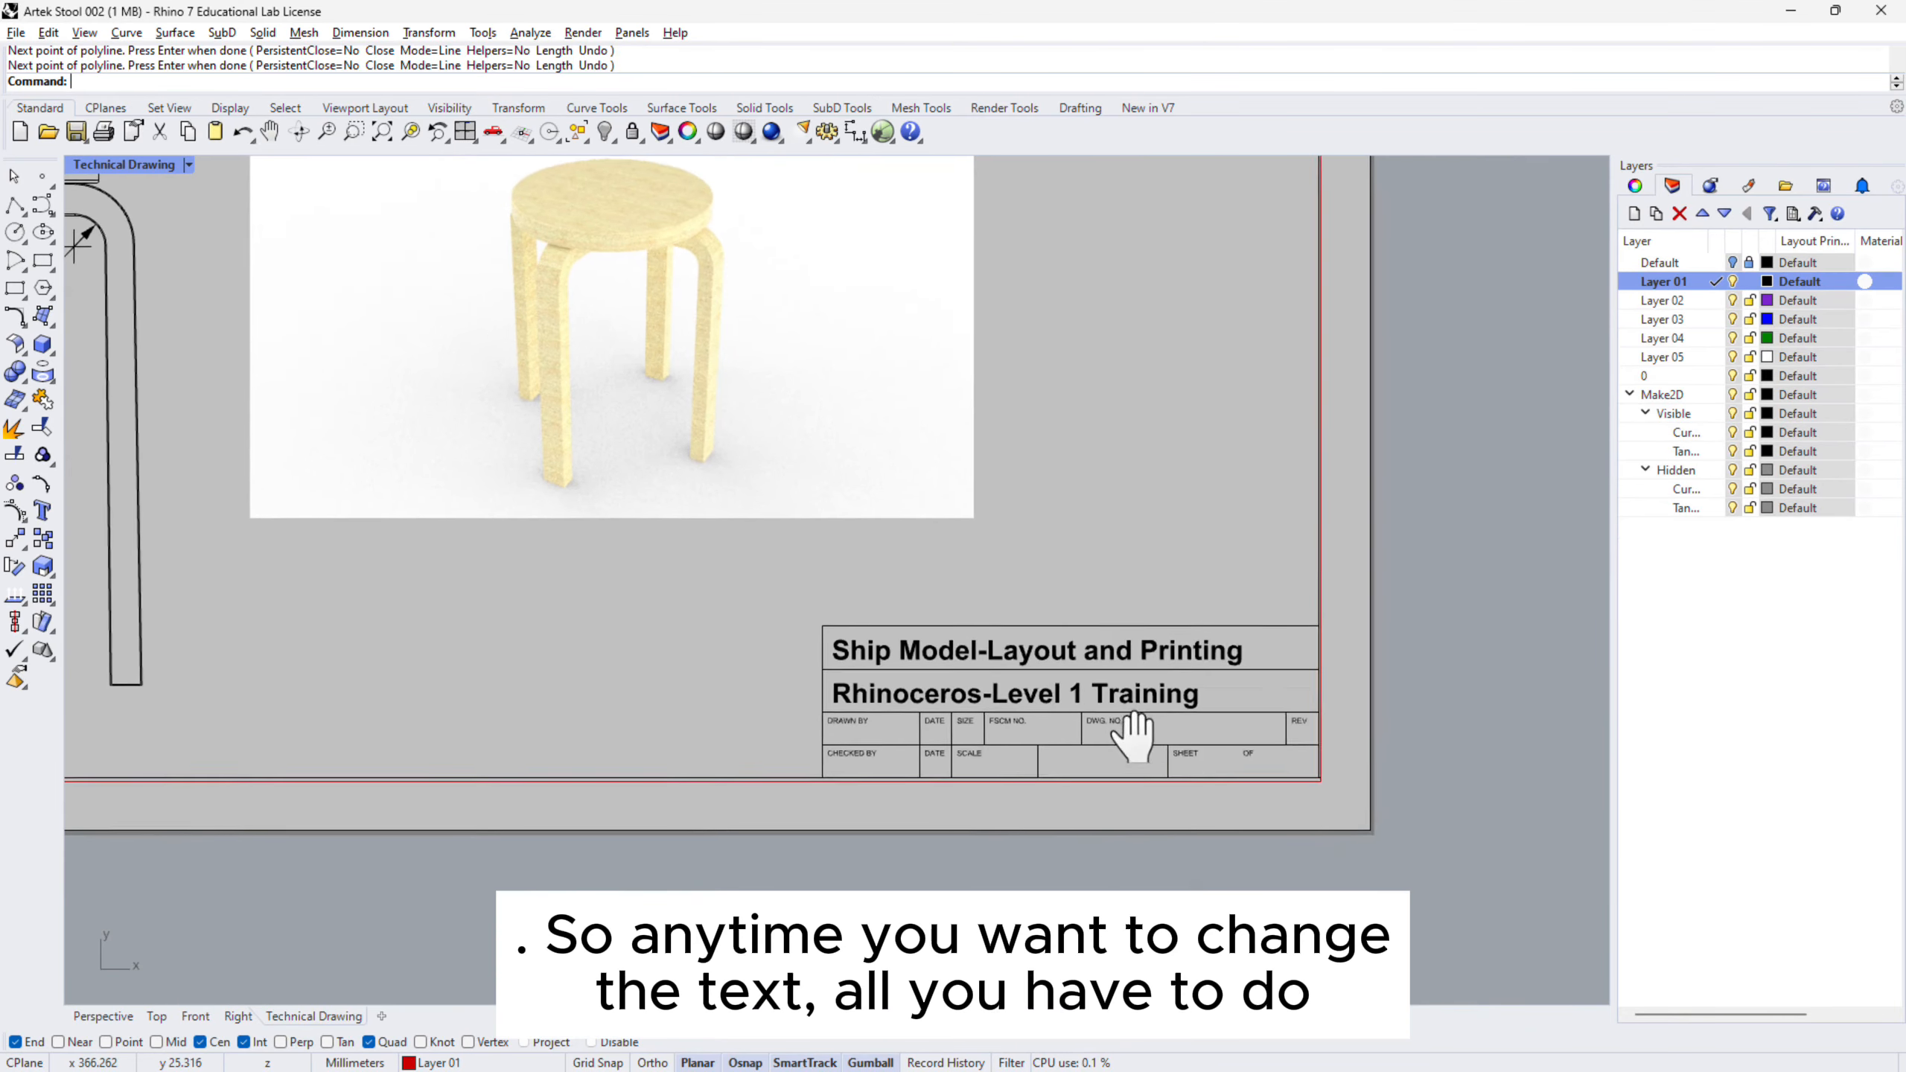
scroll(1107, 703, up, 4)
click(909, 629)
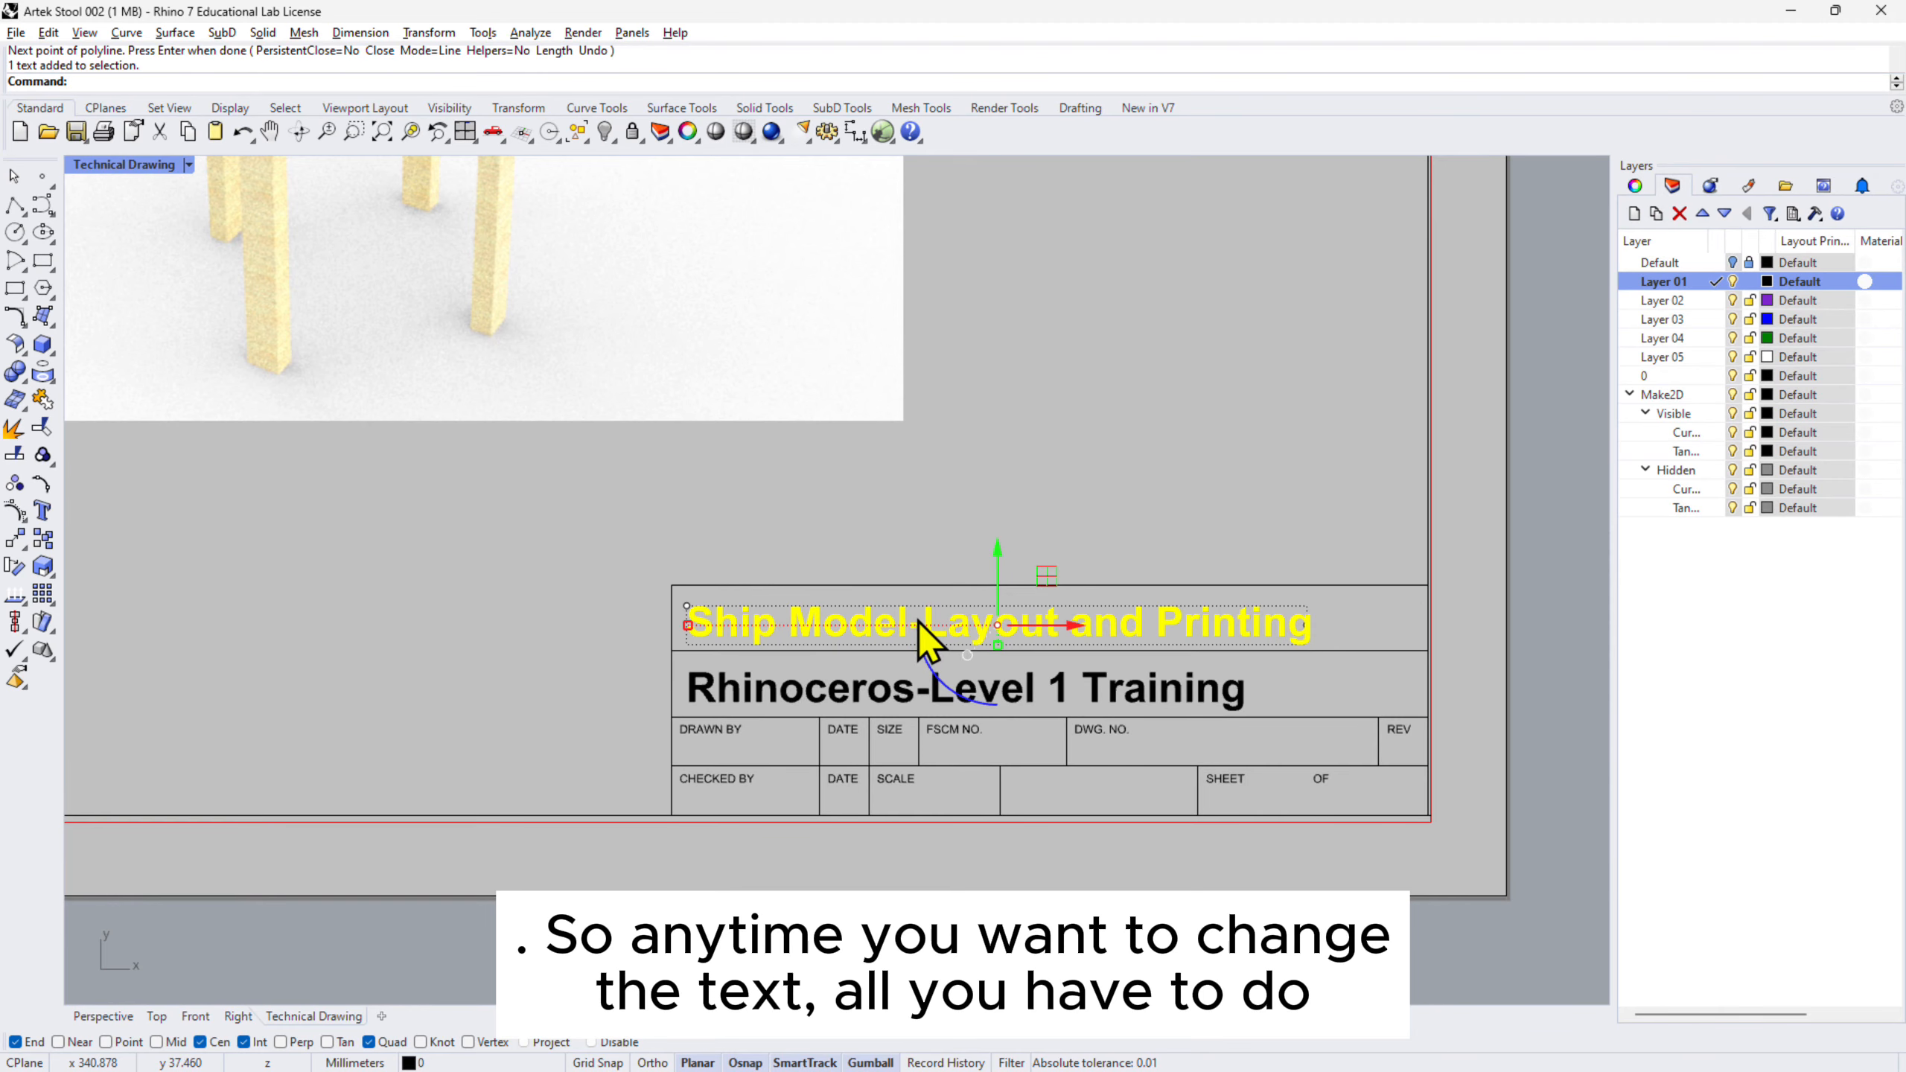
double_click(920, 629)
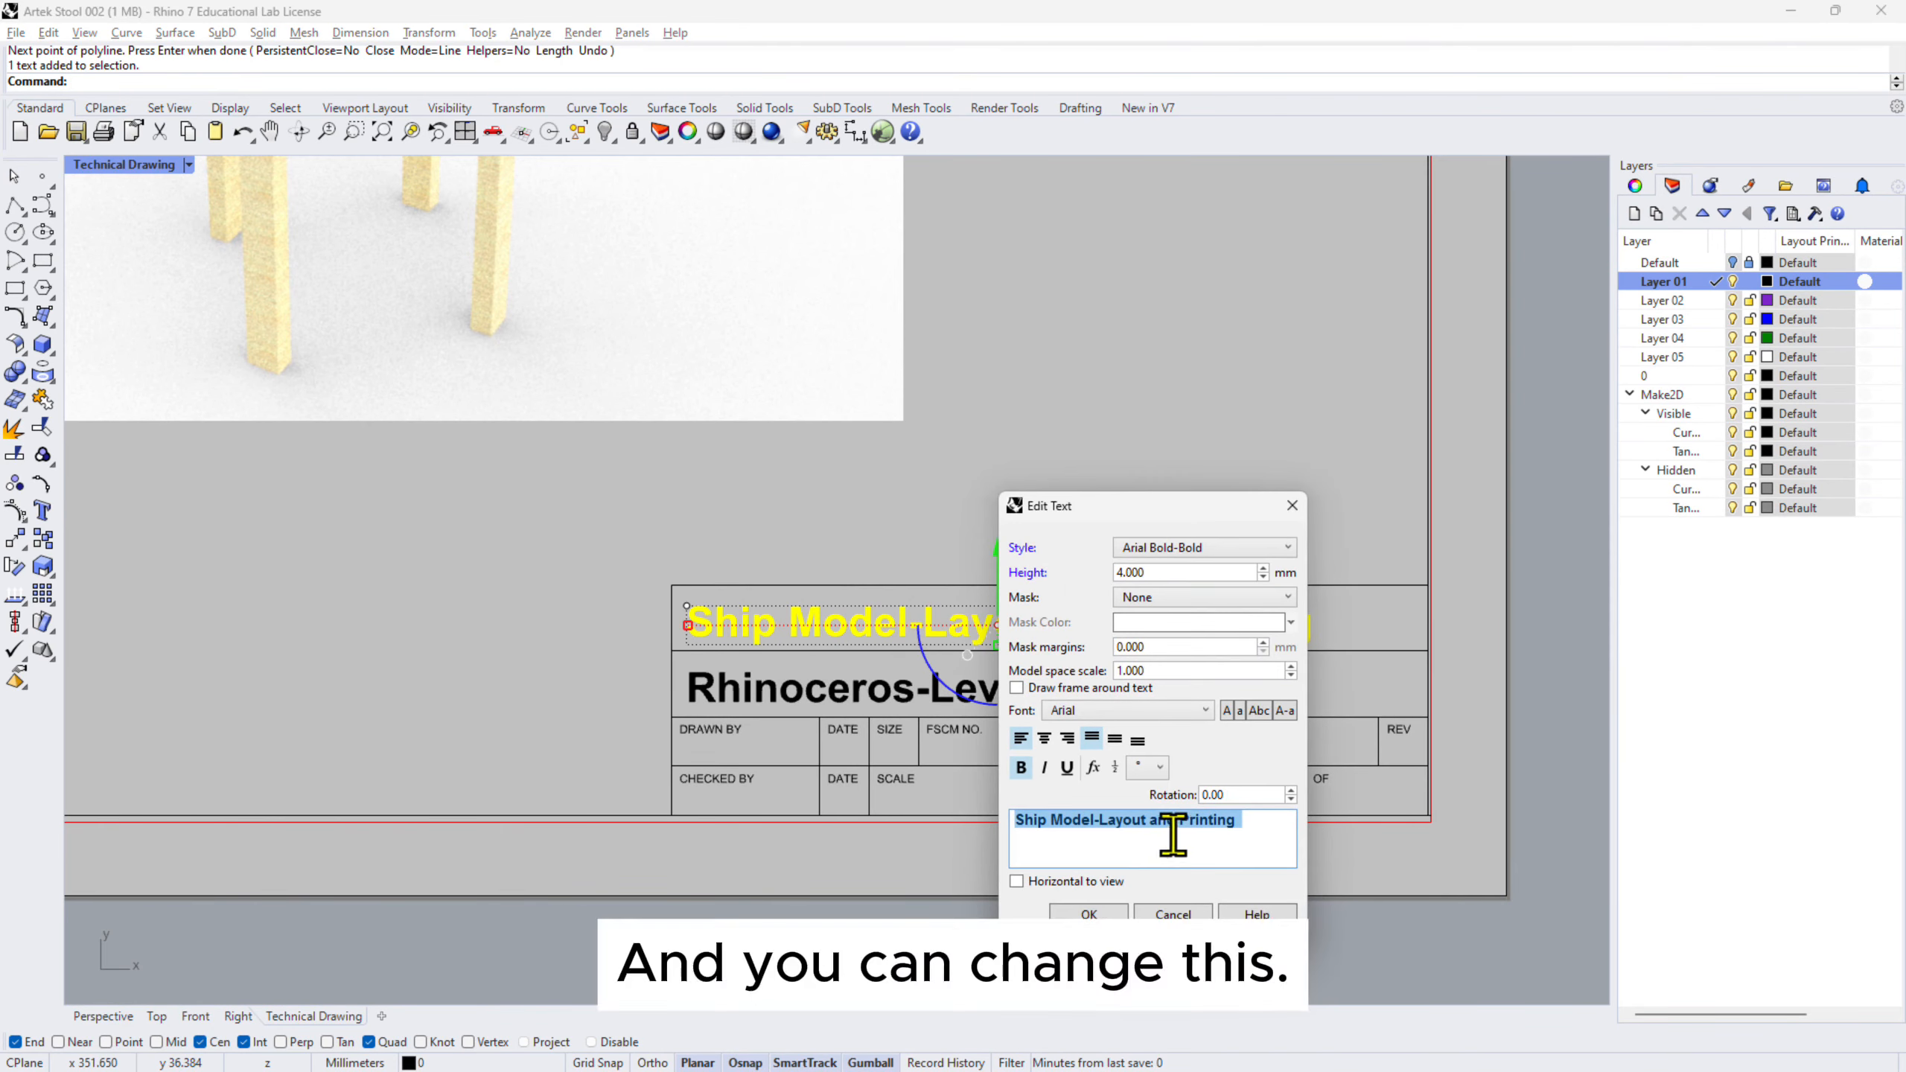
click(1175, 915)
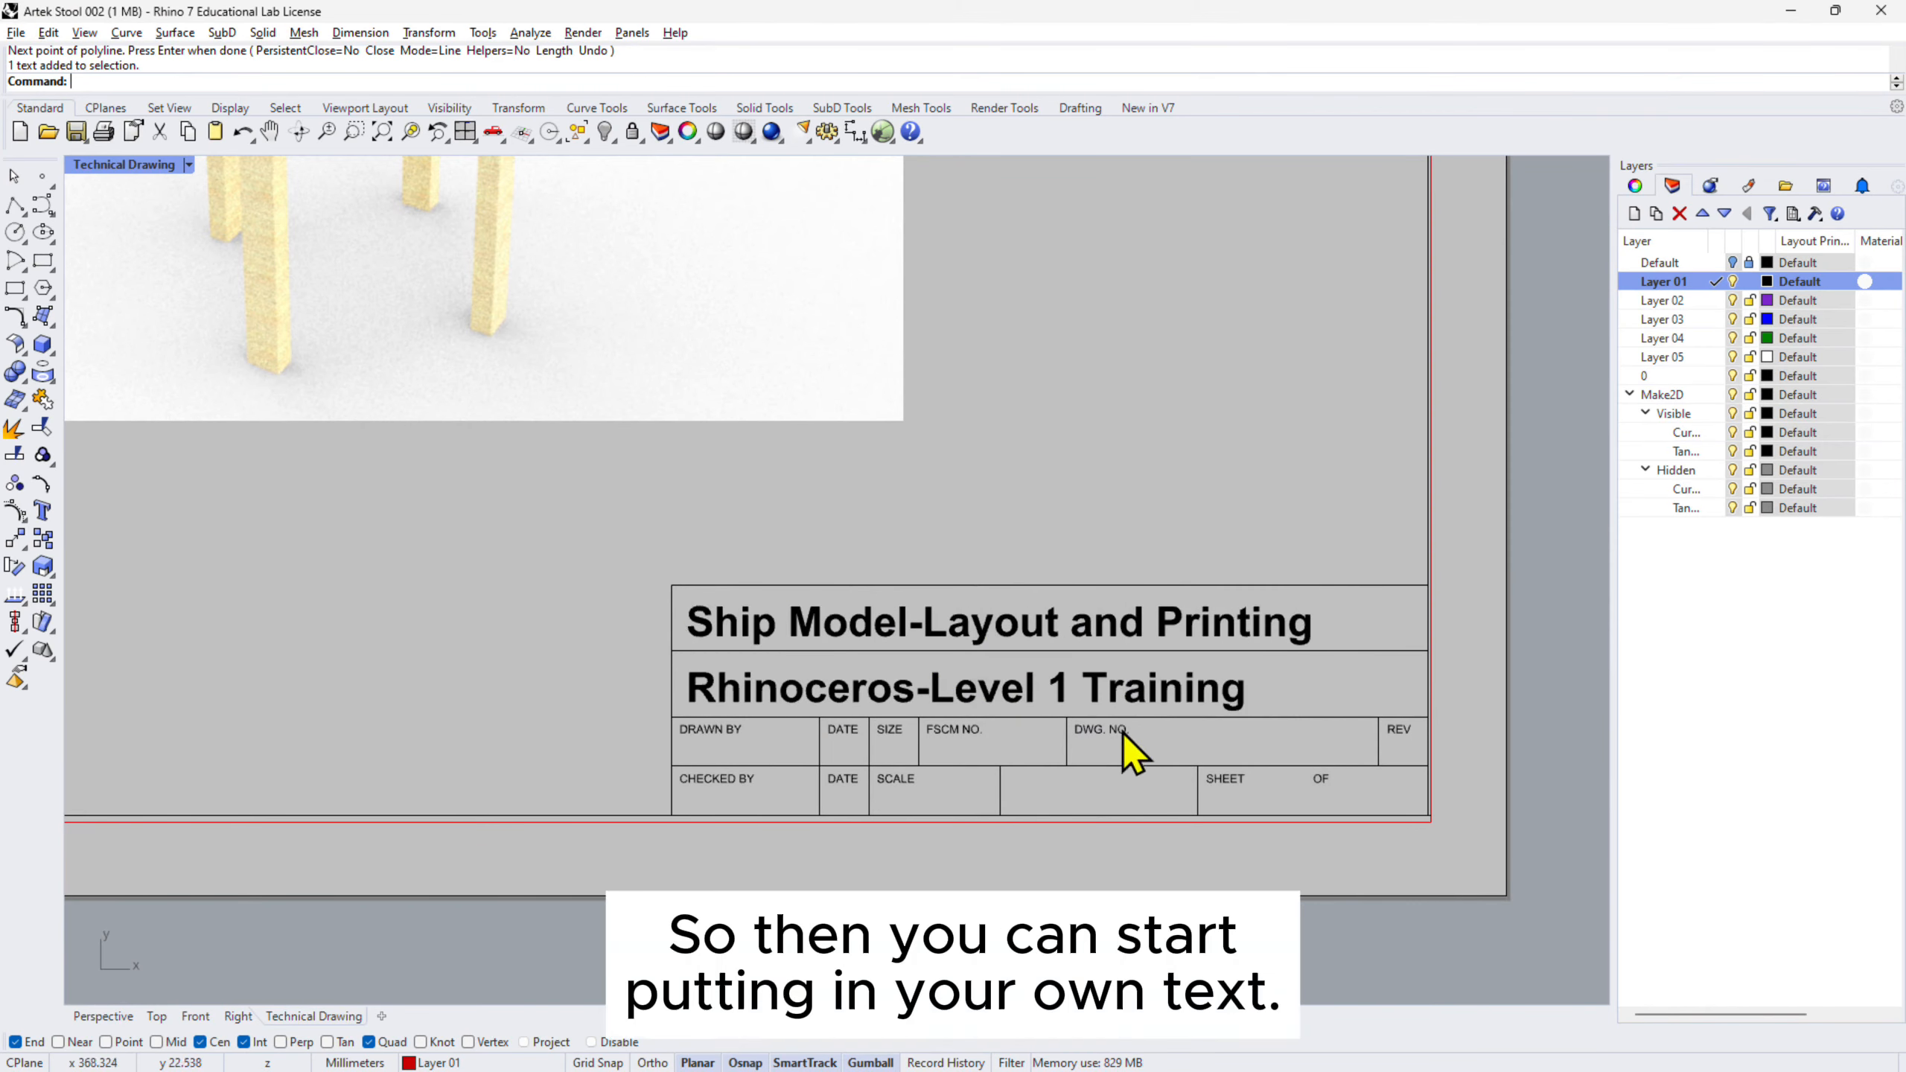
double_click(1146, 692)
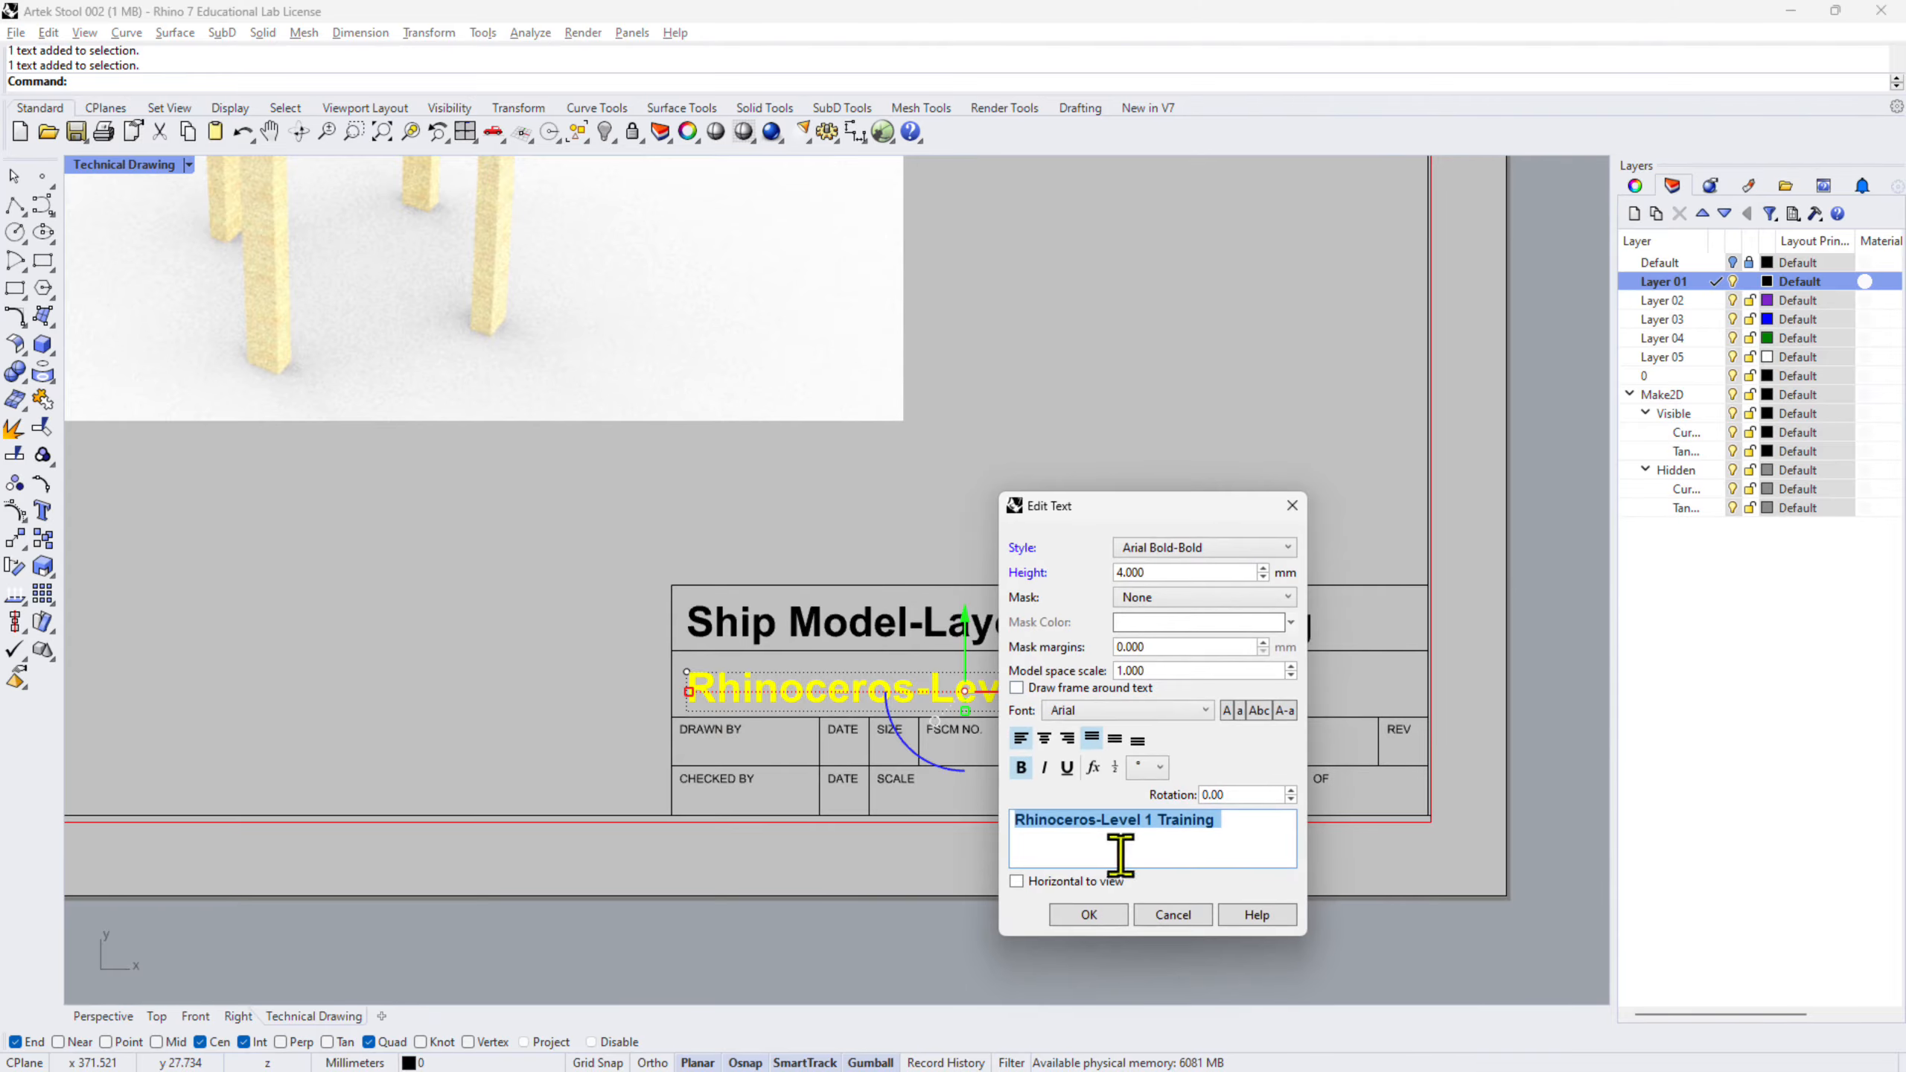
click(1185, 919)
scroll(1346, 622, down, 8)
right_drag(1273, 399, 1346, 576)
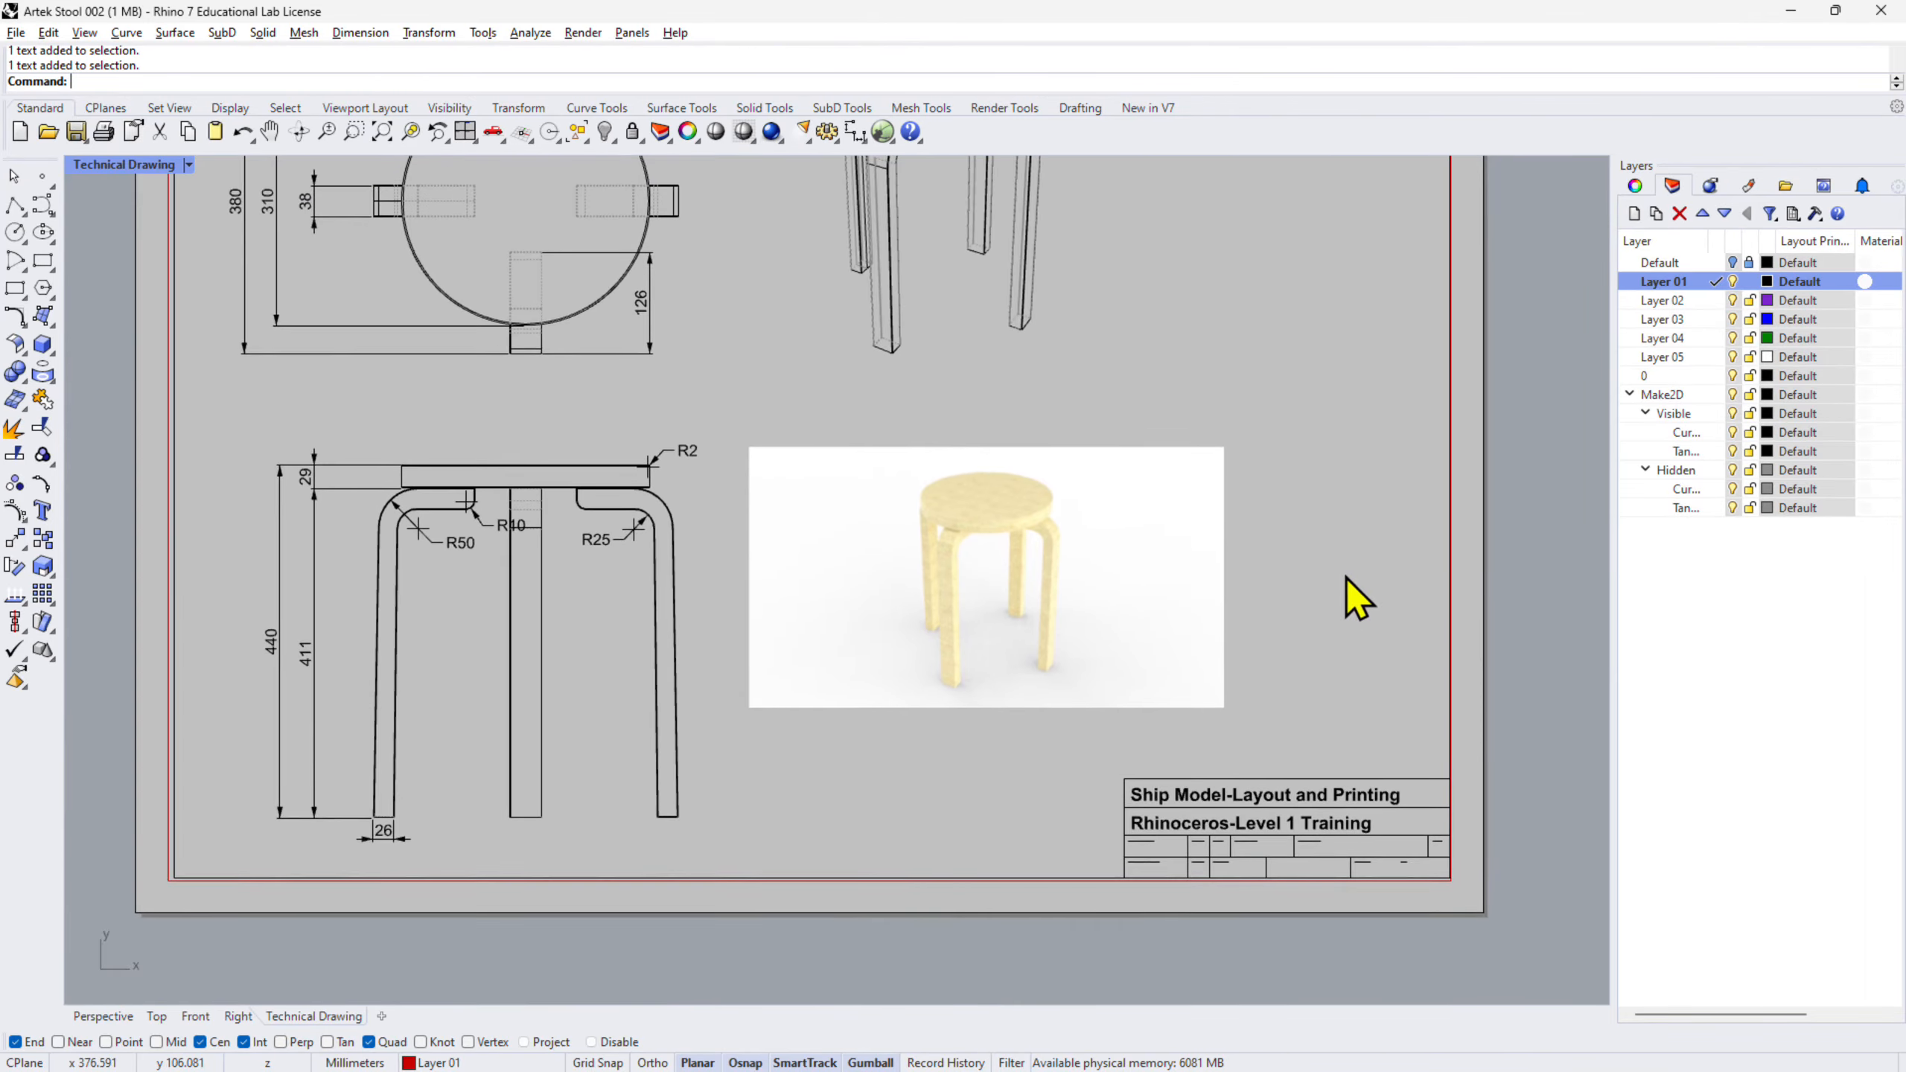
scroll(1338, 565, down, 2)
right_drag(1328, 449, 1299, 584)
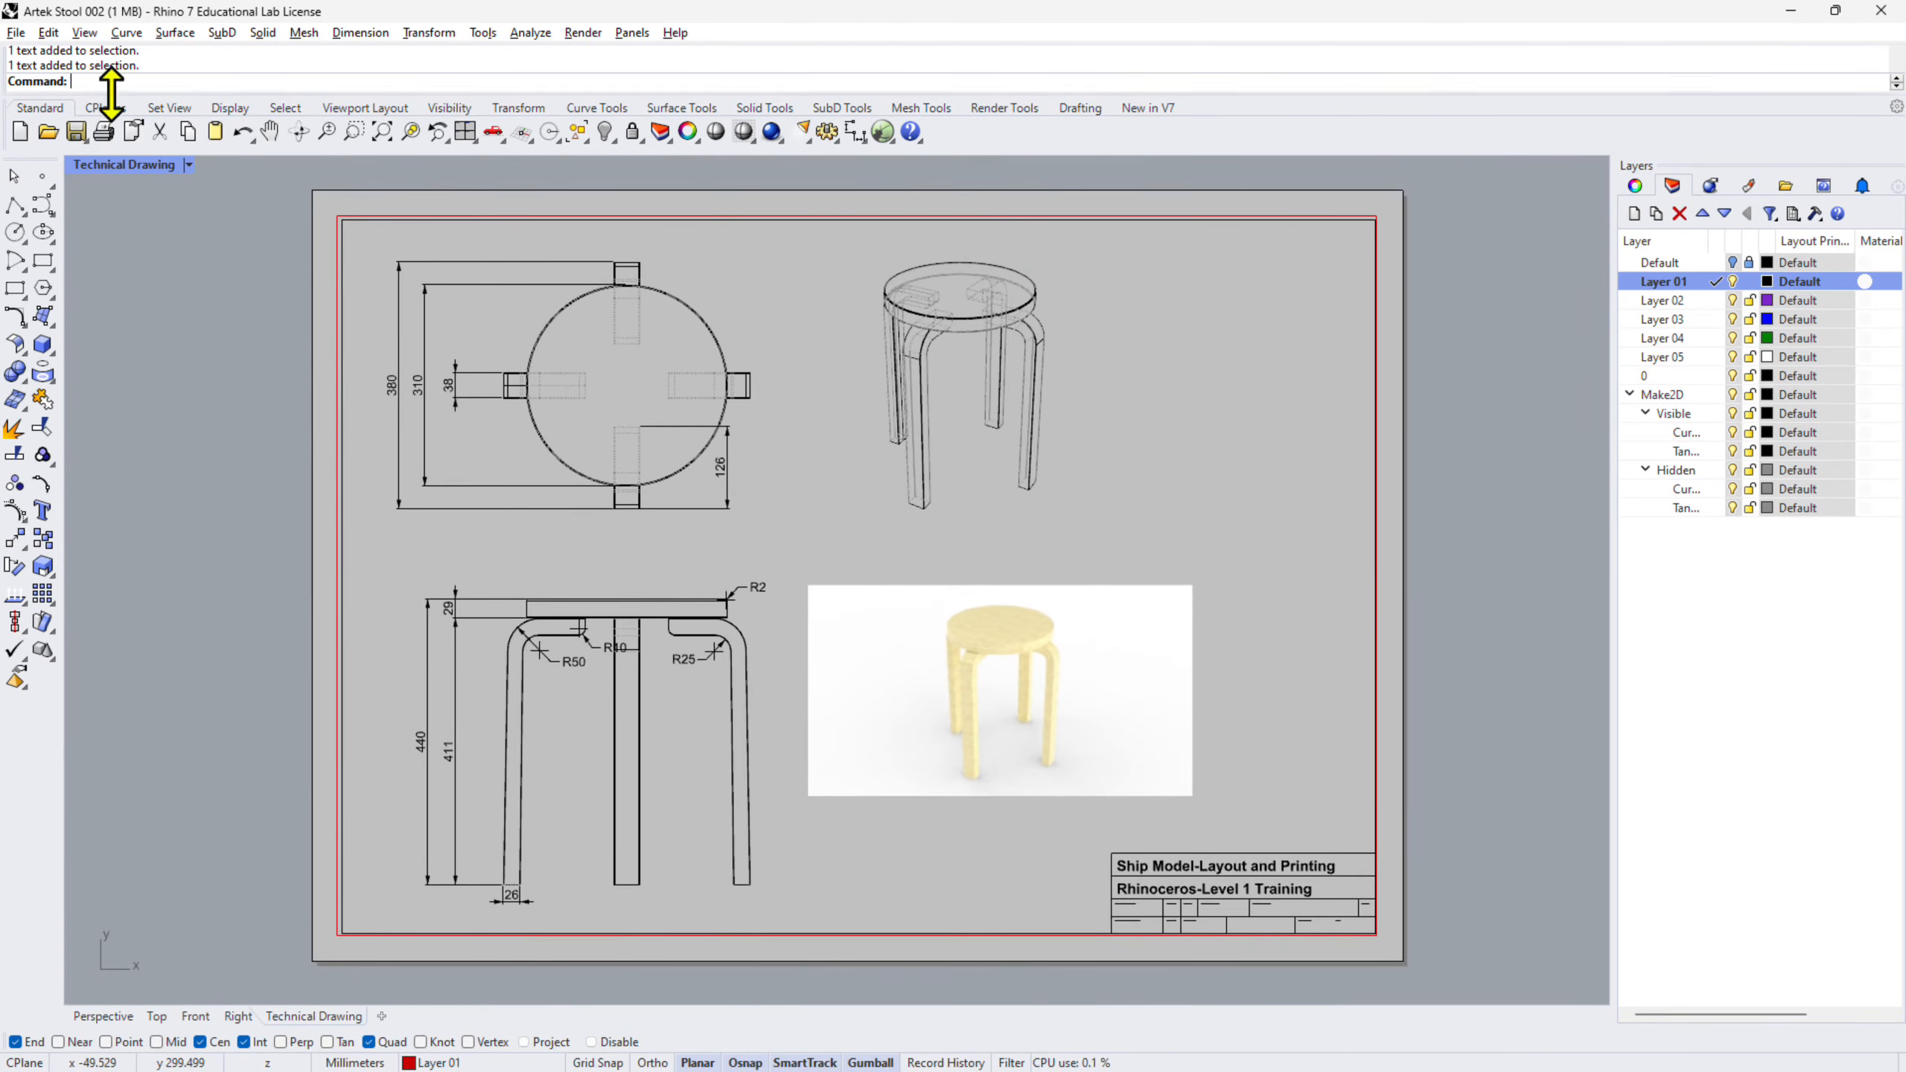
- Set up printing to Rhino PDF on A3 landscape with output colour set to Print Color
click(16, 32)
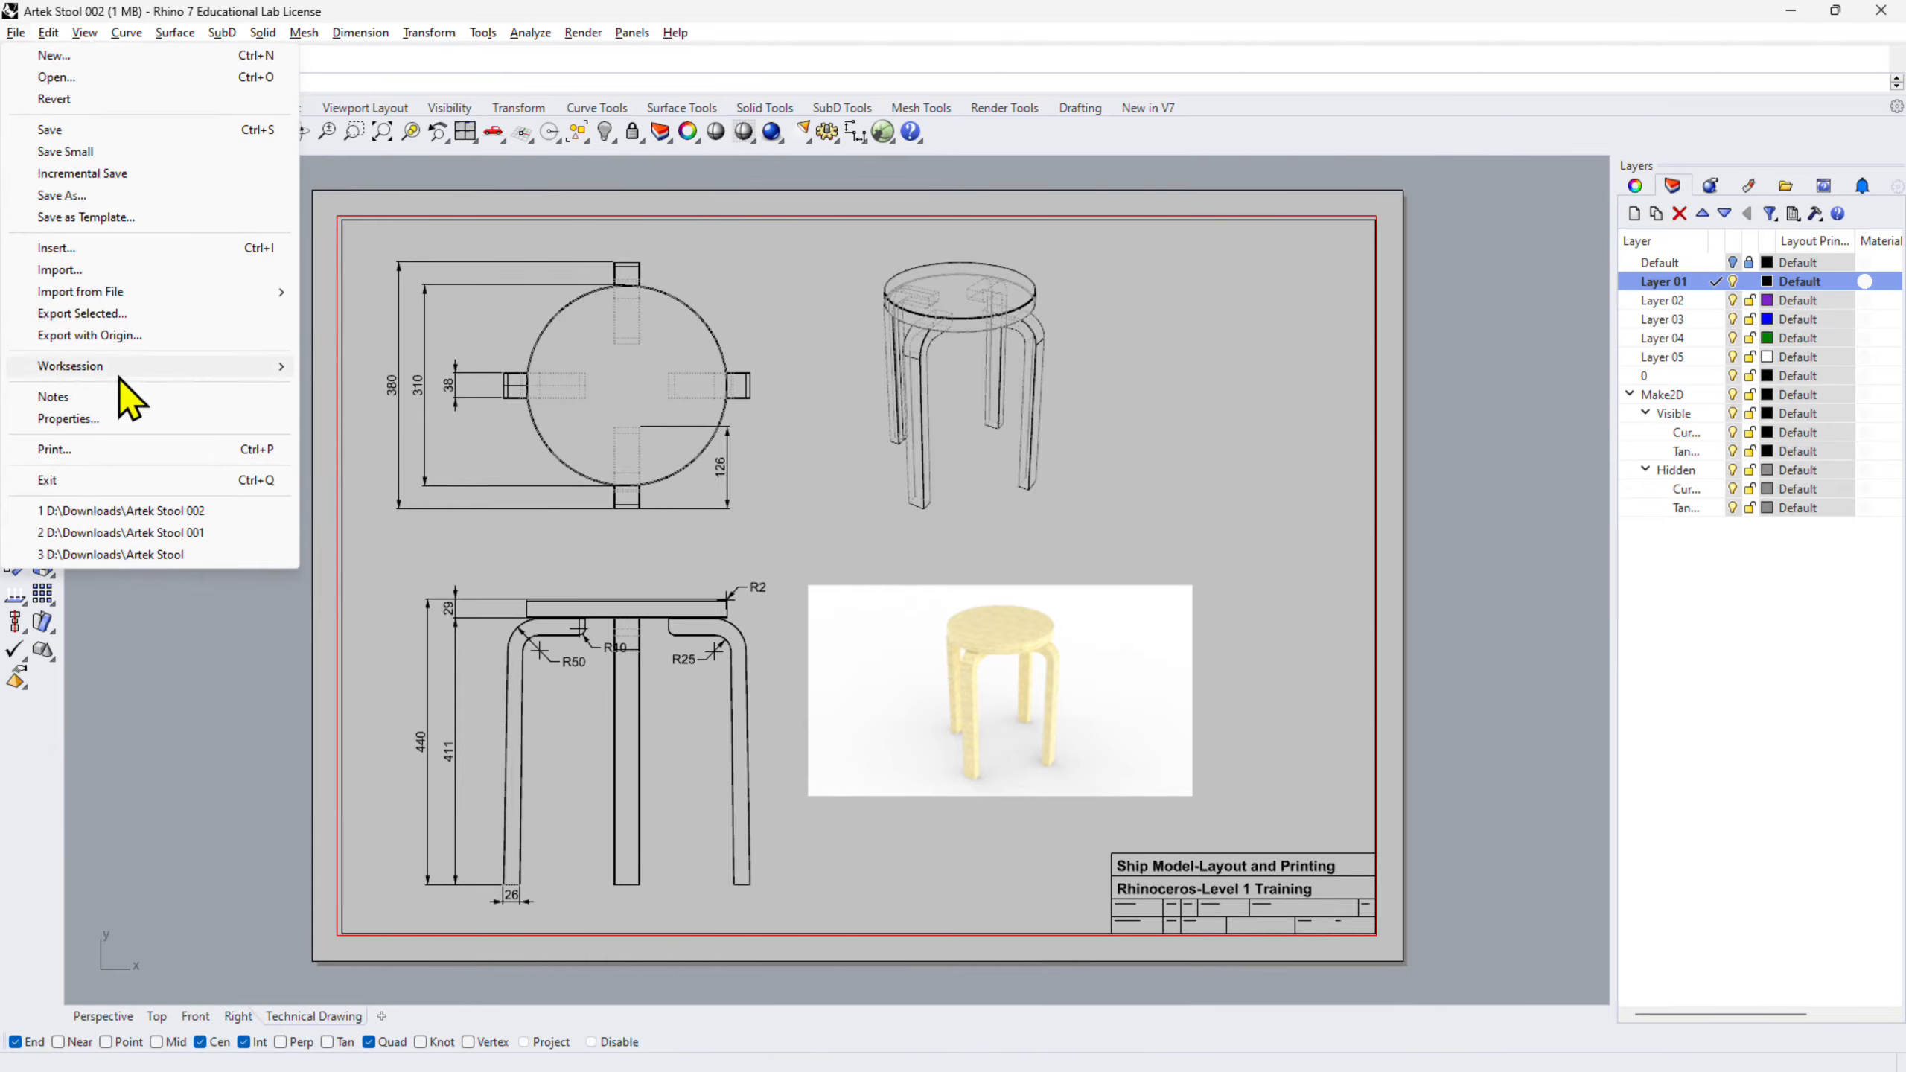
click(165, 452)
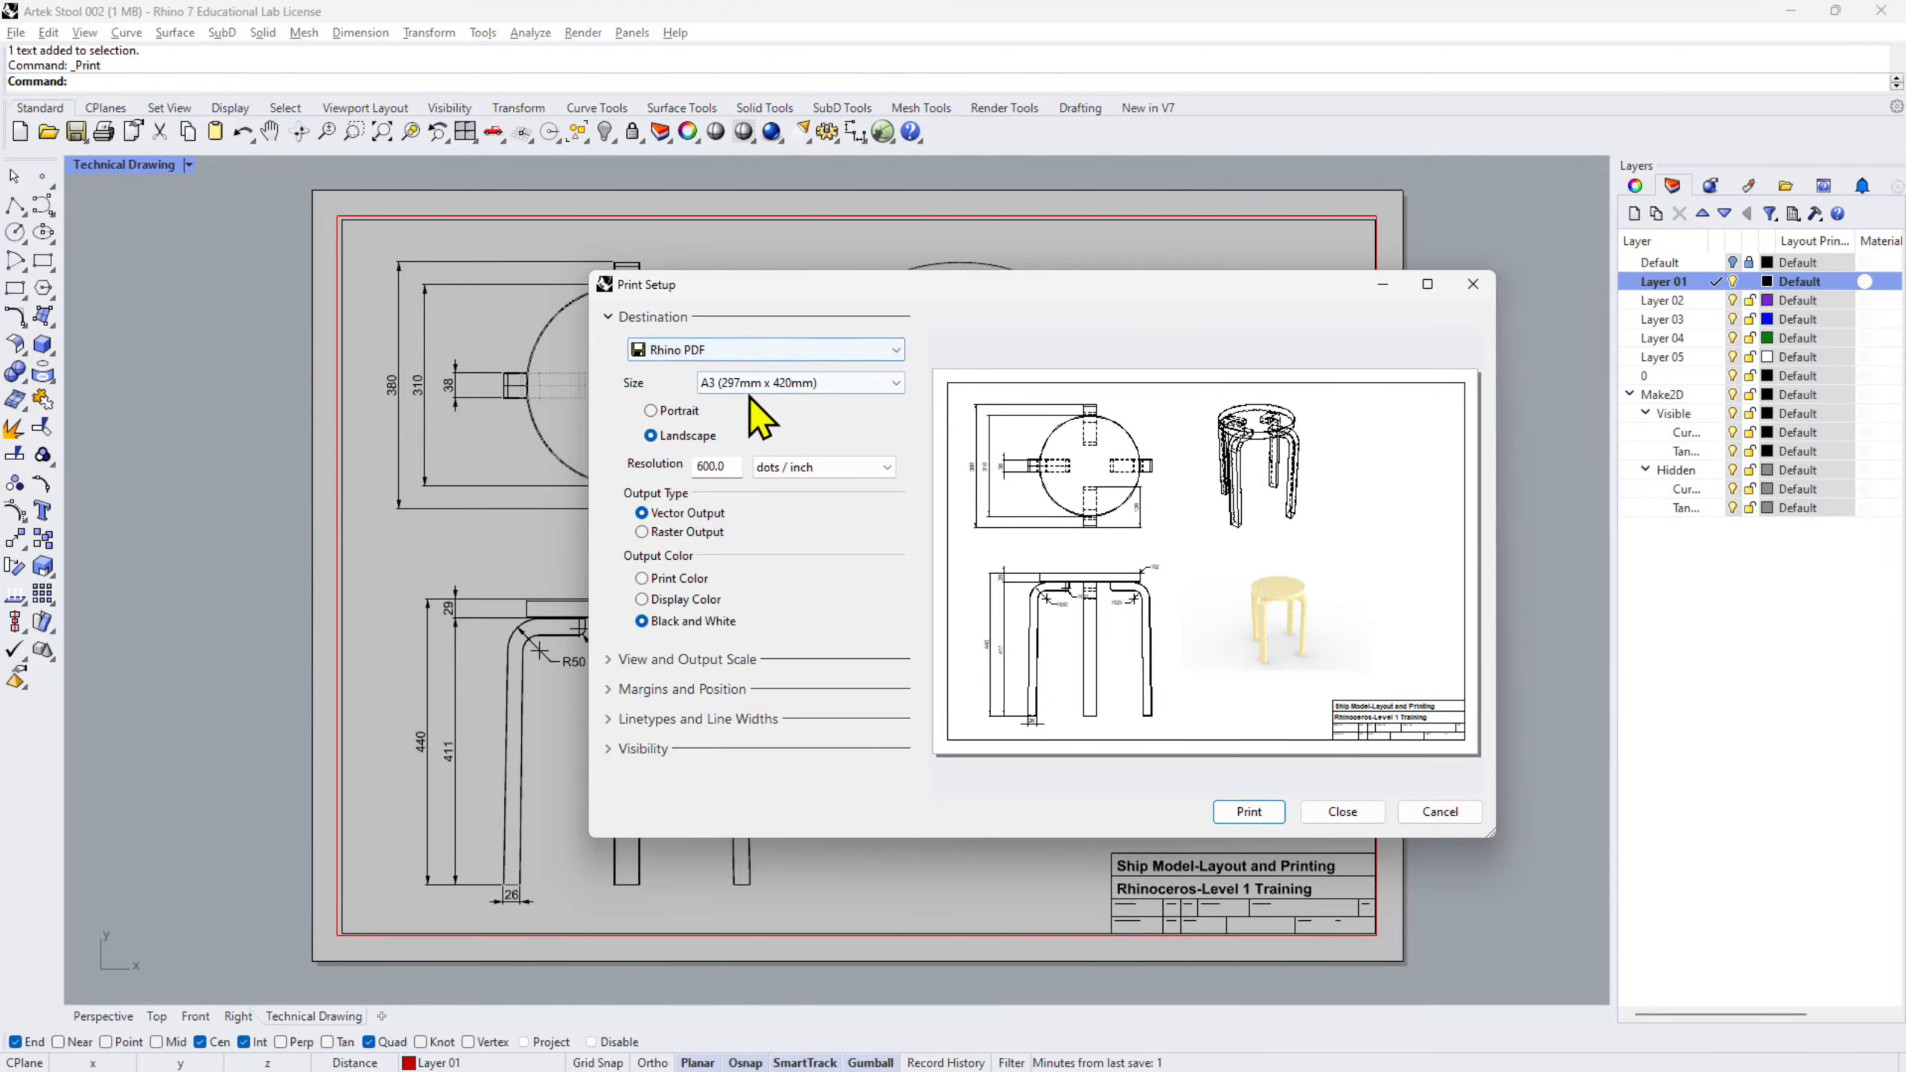
click(686, 441)
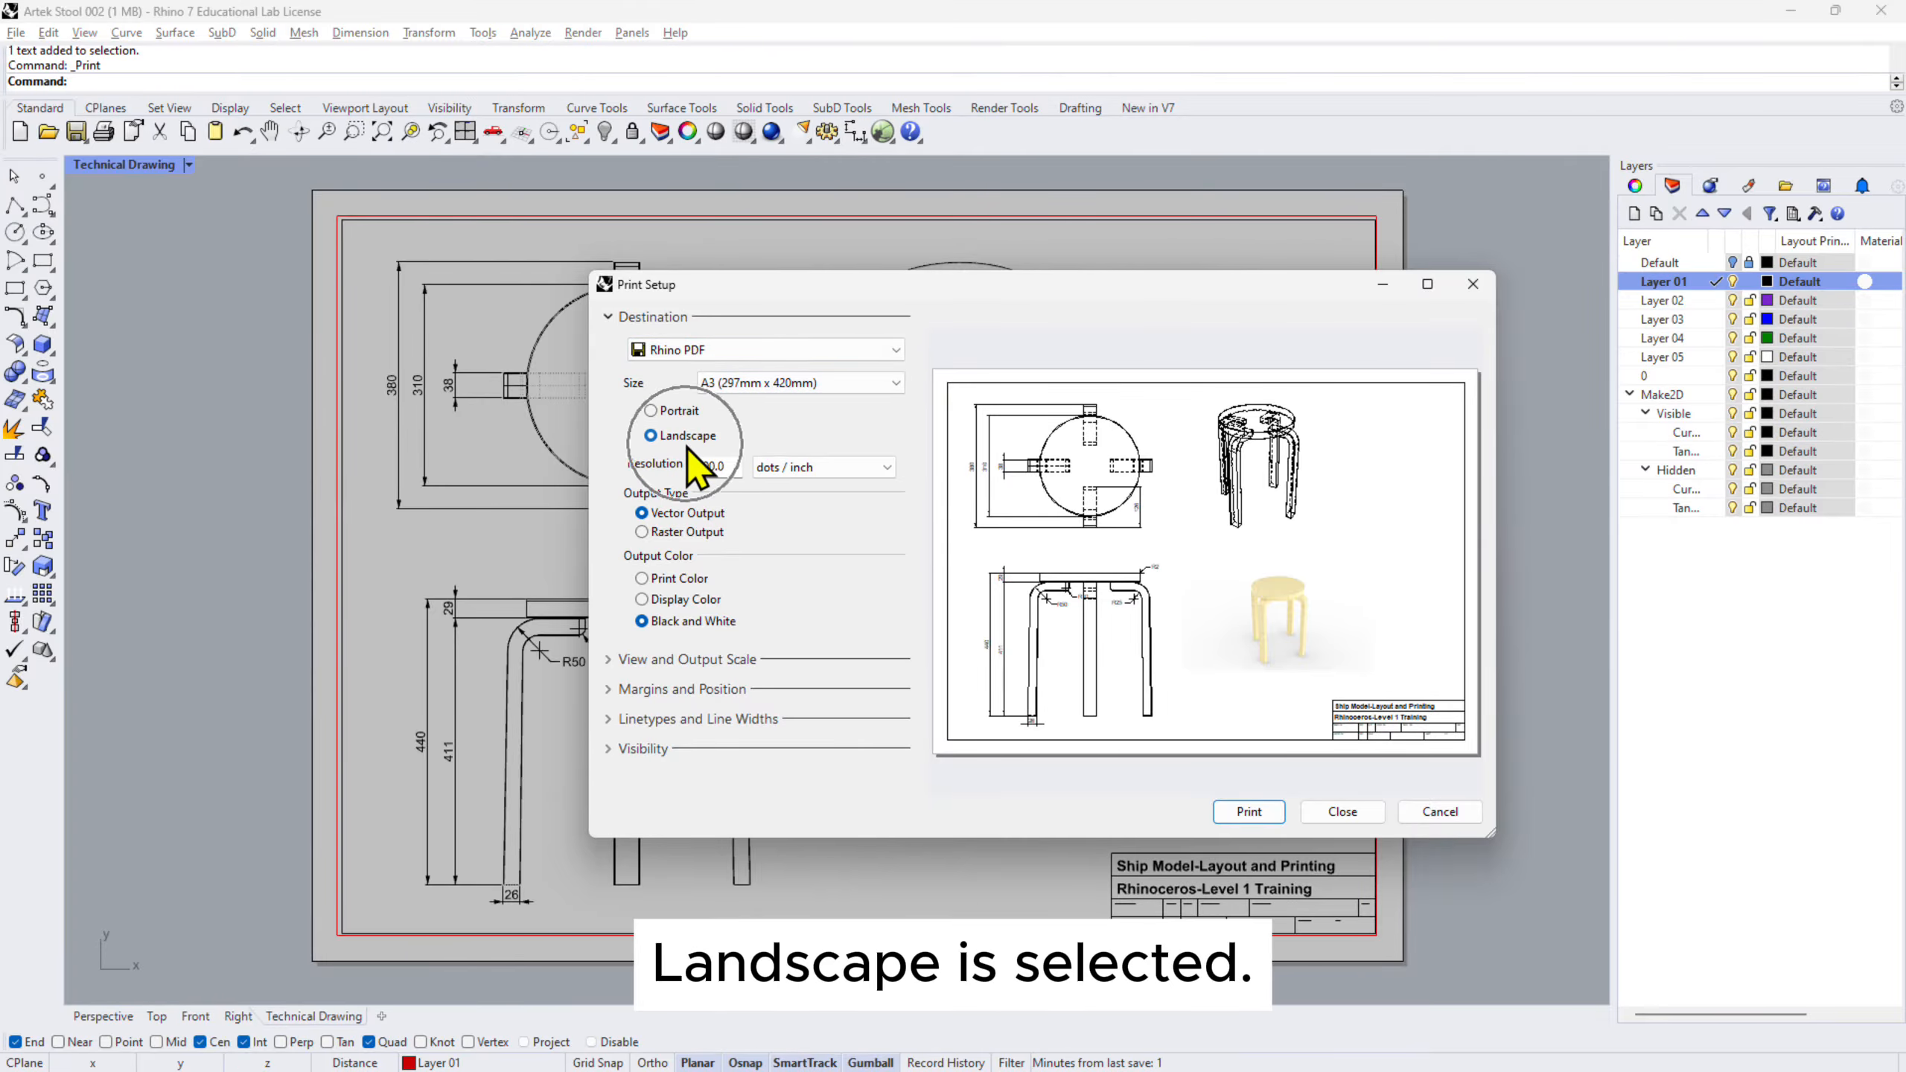
click(687, 448)
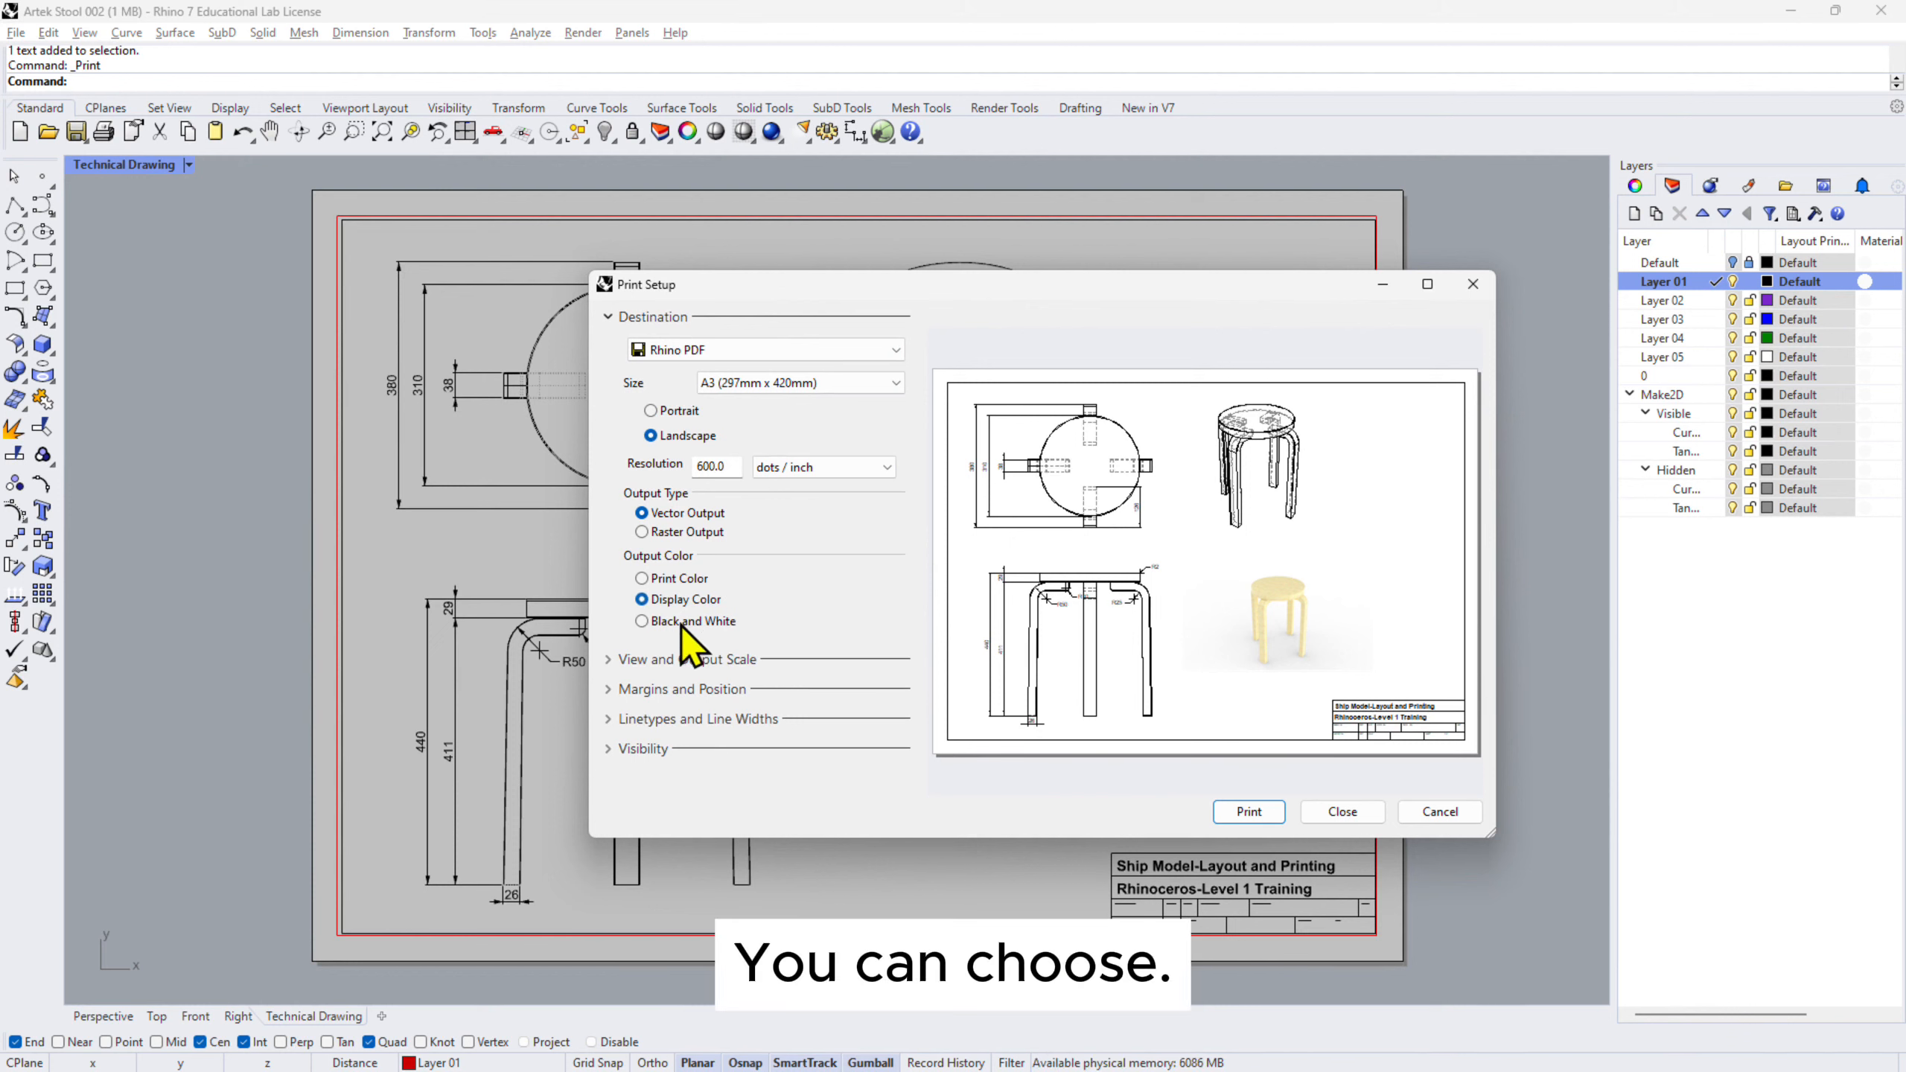
click(674, 601)
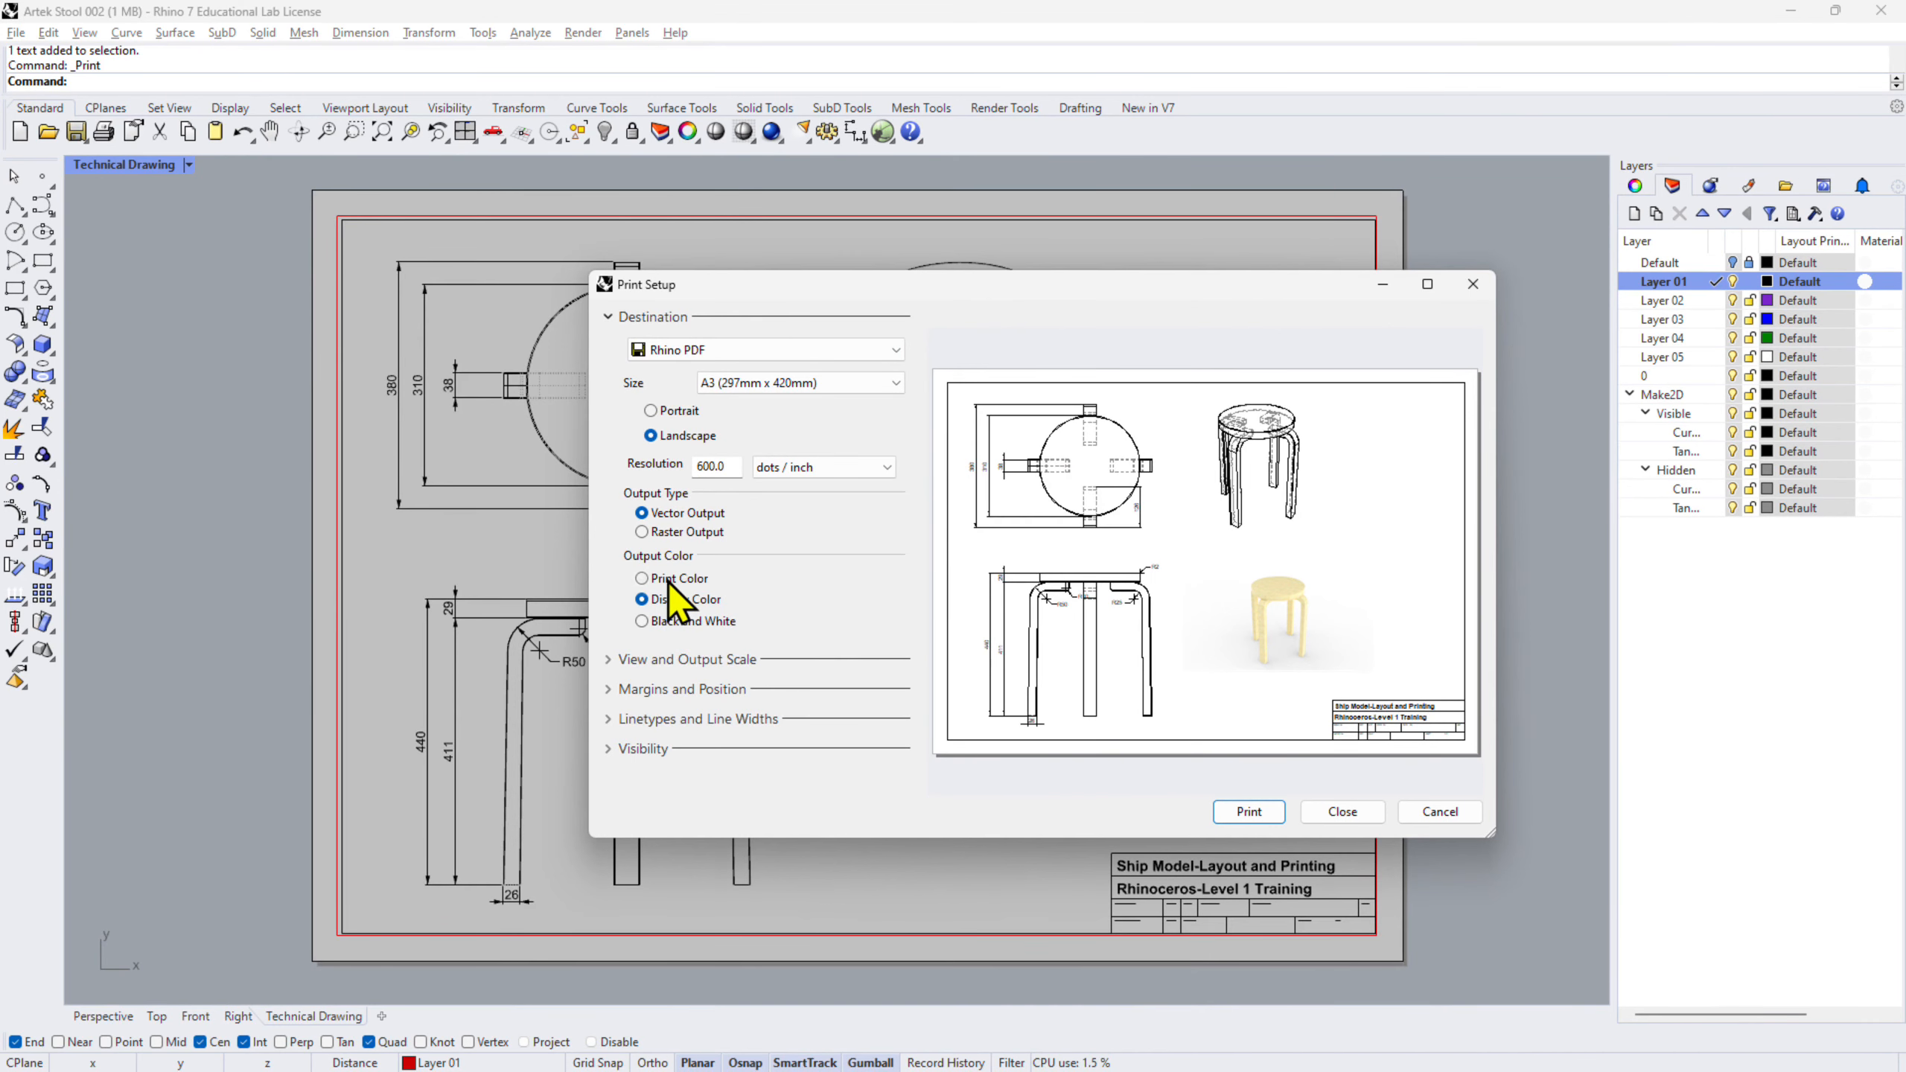
click(667, 580)
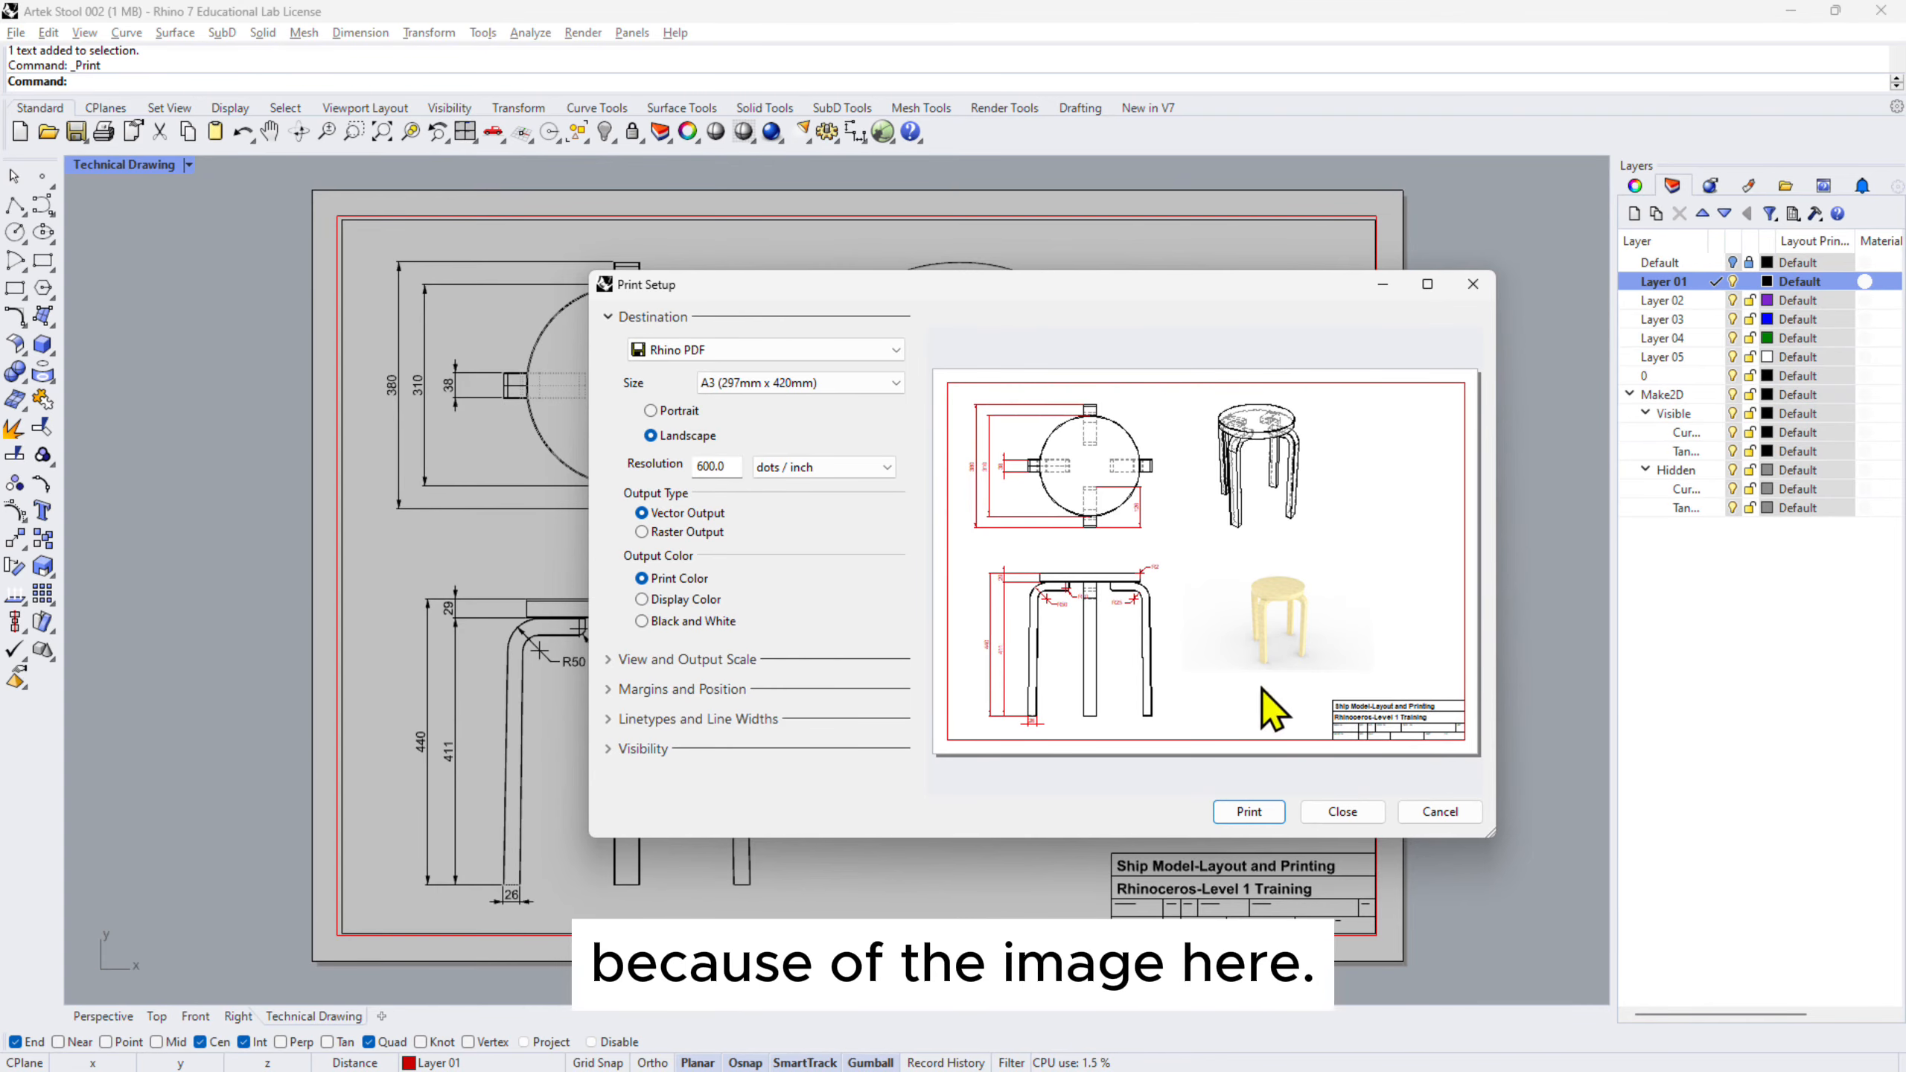